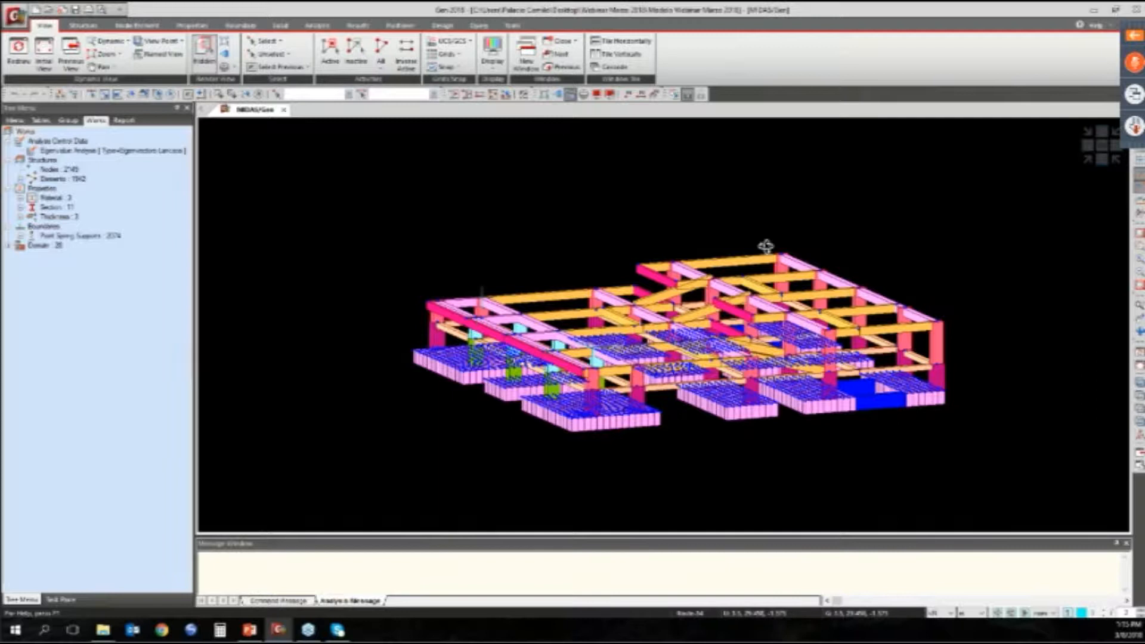
Examine the building frame and its footings from elevation and raised three-dimensional viewpoints
{"action": "middle_click_drag", "start_coordinate": [764, 255], "coordinate": [815, 218], "text": "ctrl"}
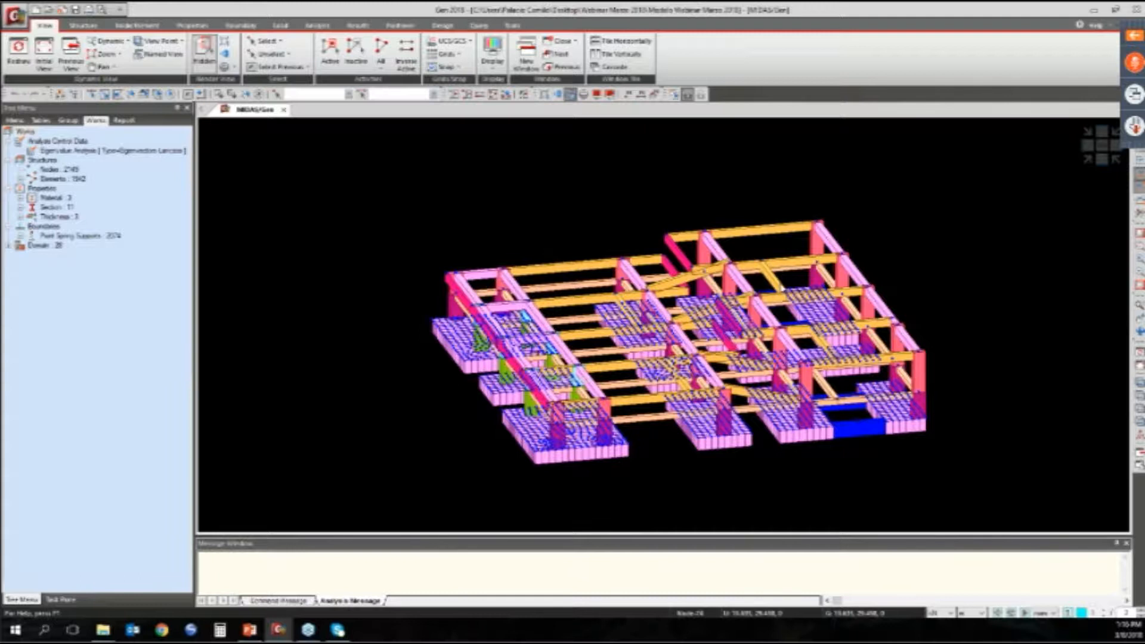
{"action": "middle_click_drag", "start_coordinate": [783, 288], "coordinate": [778, 269], "text": "ctrl"}
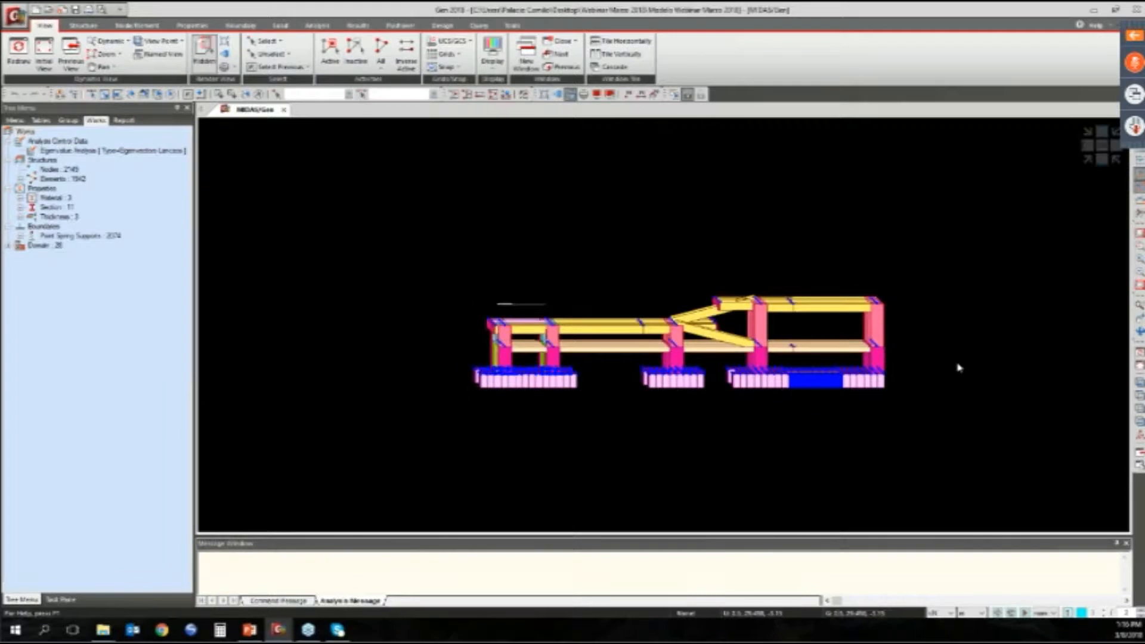
{"action": "middle_click_drag", "start_coordinate": [871, 385], "coordinate": [851, 387], "text": "ctrl"}
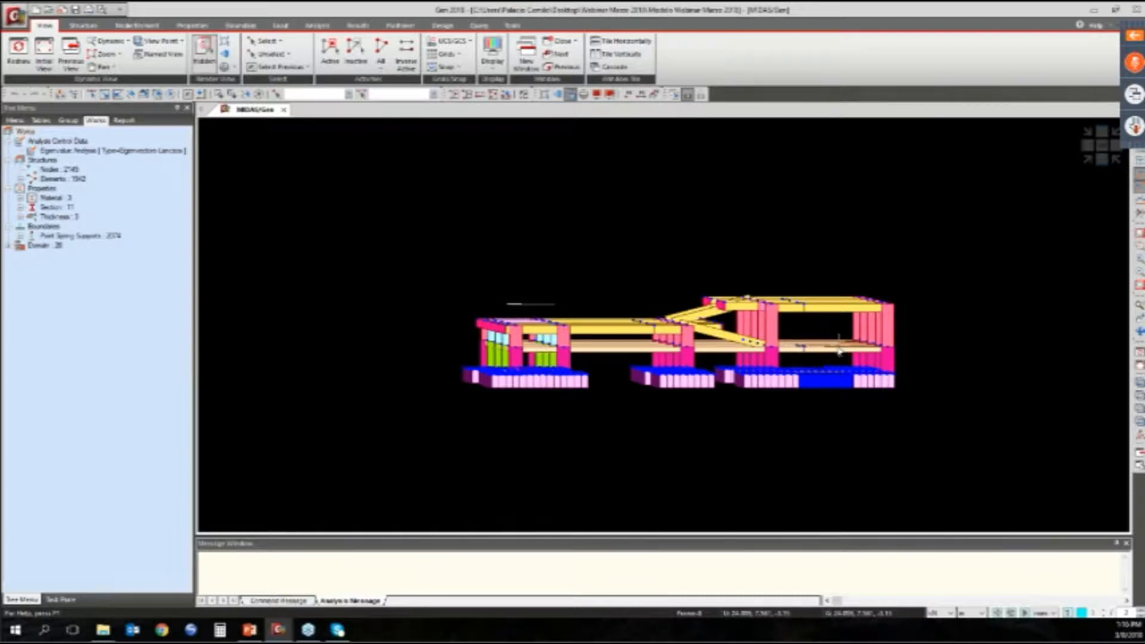
{"action": "mouse_move", "coordinate": [789, 354]}
{"action": "middle_click_drag", "start_coordinate": [569, 332], "coordinate": [680, 327]}
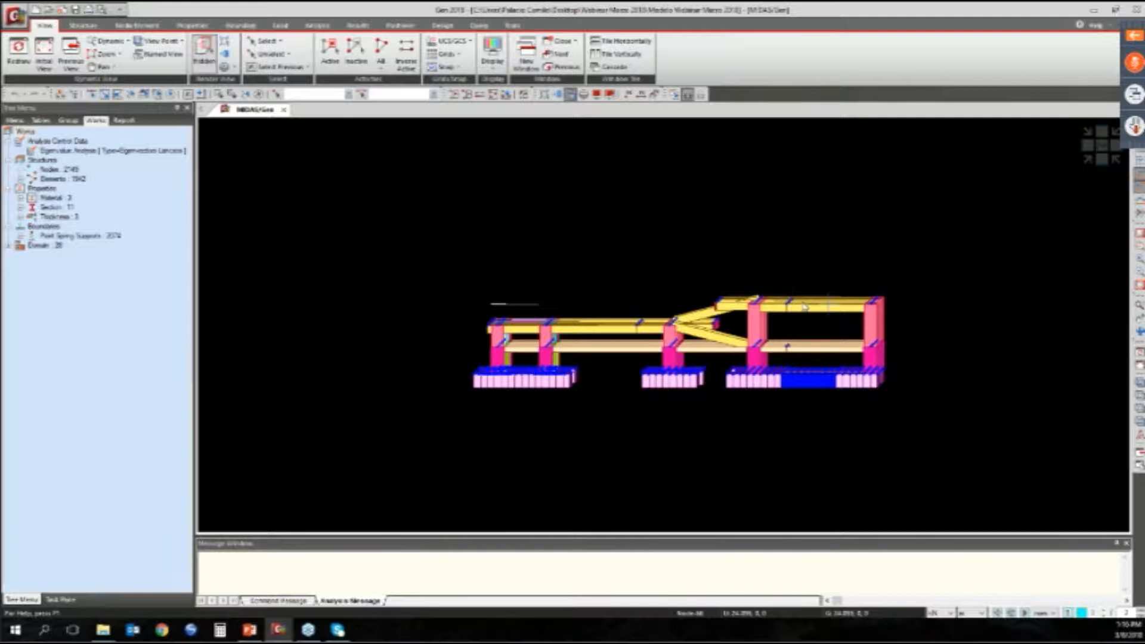
{"action": "middle_click_drag", "start_coordinate": [791, 299], "coordinate": [810, 288], "text": "ctrl"}
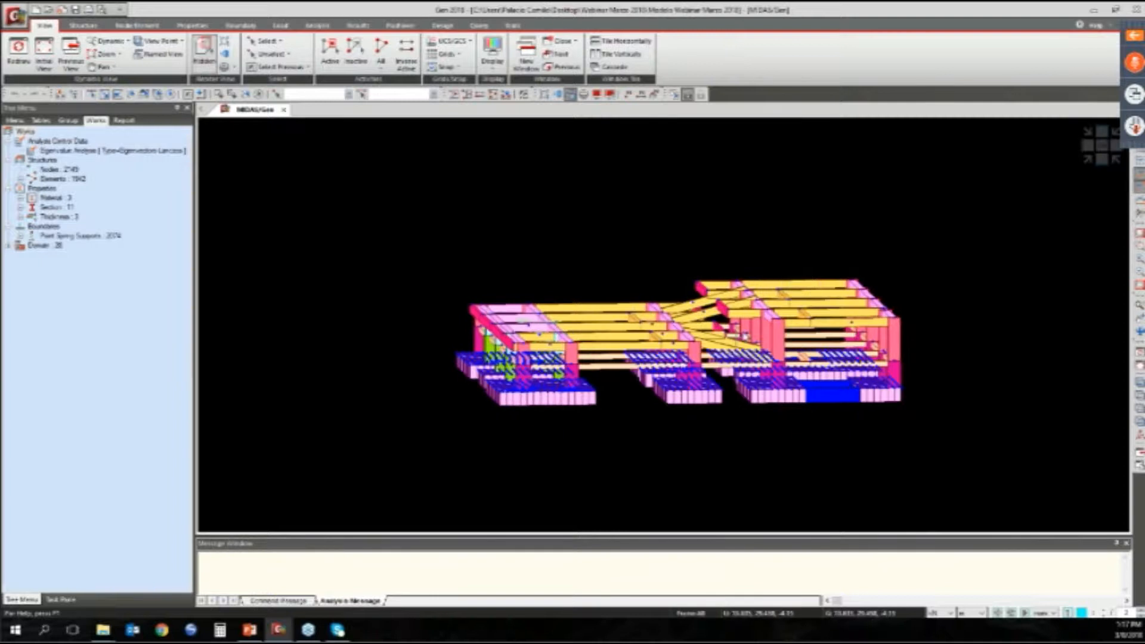
{"action": "middle_click_drag", "start_coordinate": [740, 336], "coordinate": [746, 339], "text": "ctrl"}
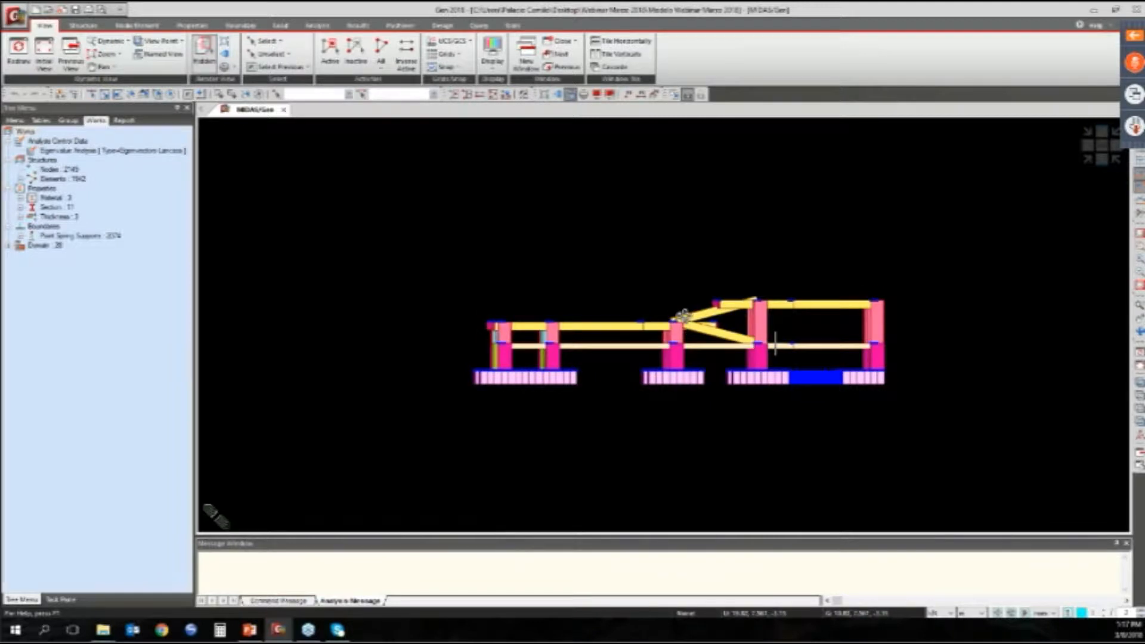
{"action": "middle_click_drag", "start_coordinate": [753, 342], "coordinate": [761, 348], "text": "ctrl"}
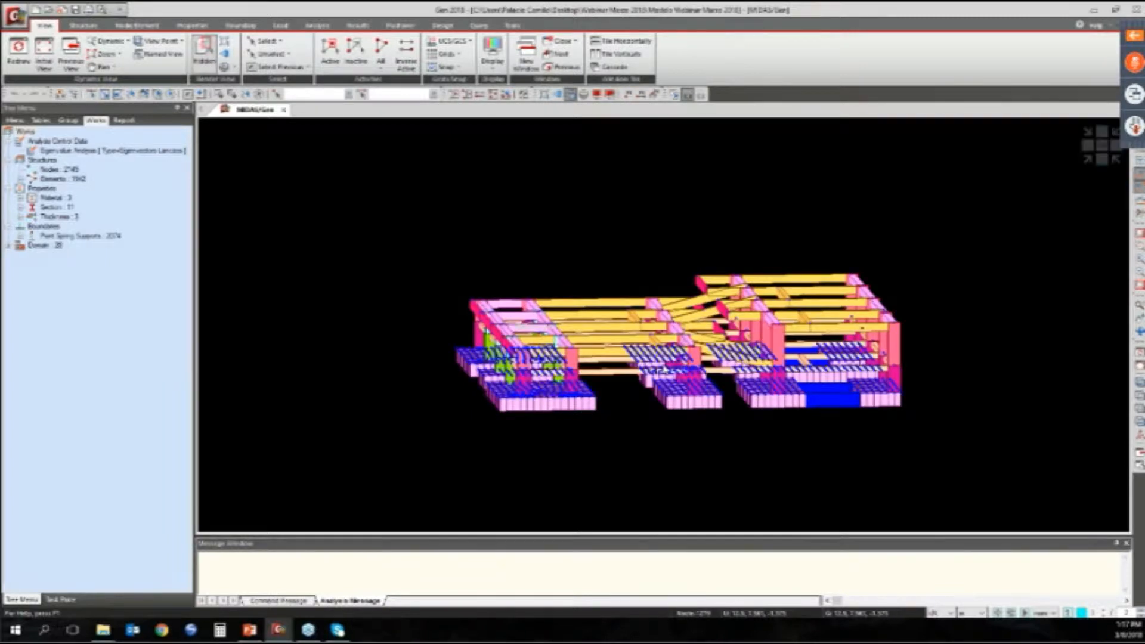
{"action": "middle_click_drag", "start_coordinate": [662, 369], "coordinate": [660, 356], "text": "ctrl"}
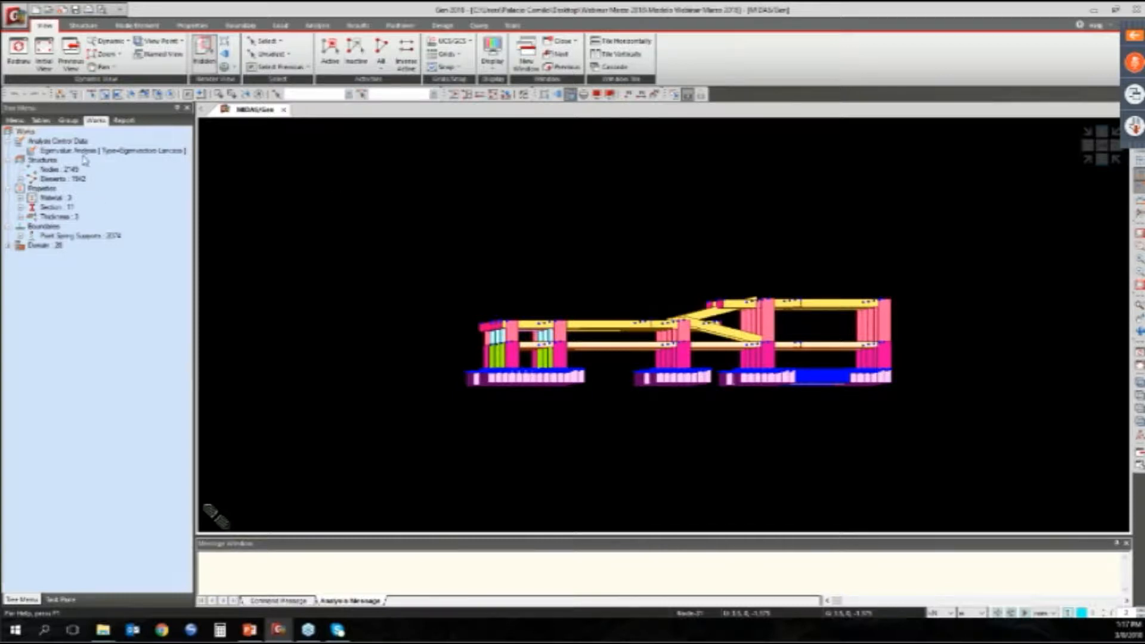
List the model's defined materials, sections, thicknesses and point spring supports in the works tree
{"action": "left_click", "coordinate": [21, 198]}
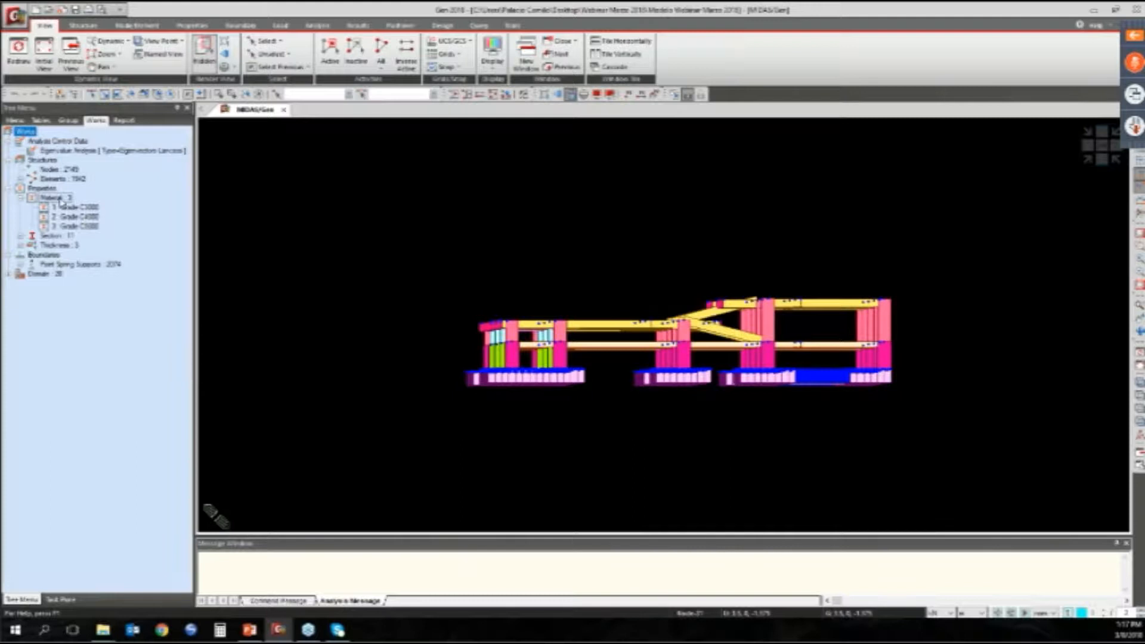
{"action": "left_click", "coordinate": [20, 236]}
{"action": "left_click", "coordinate": [20, 349]}
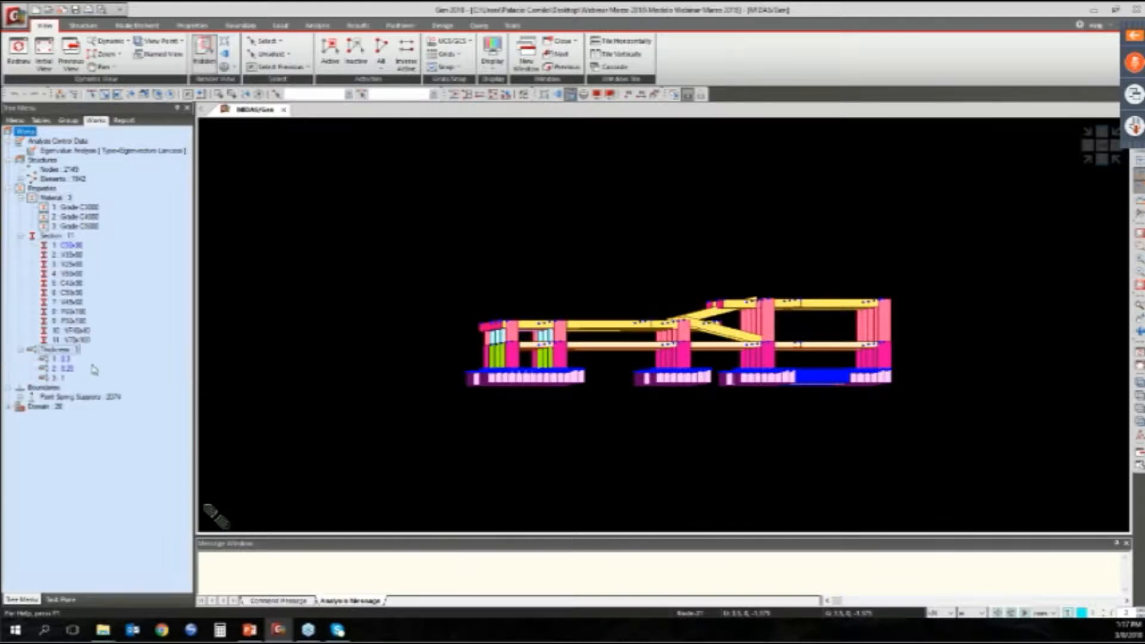
{"action": "left_click", "coordinate": [20, 397]}
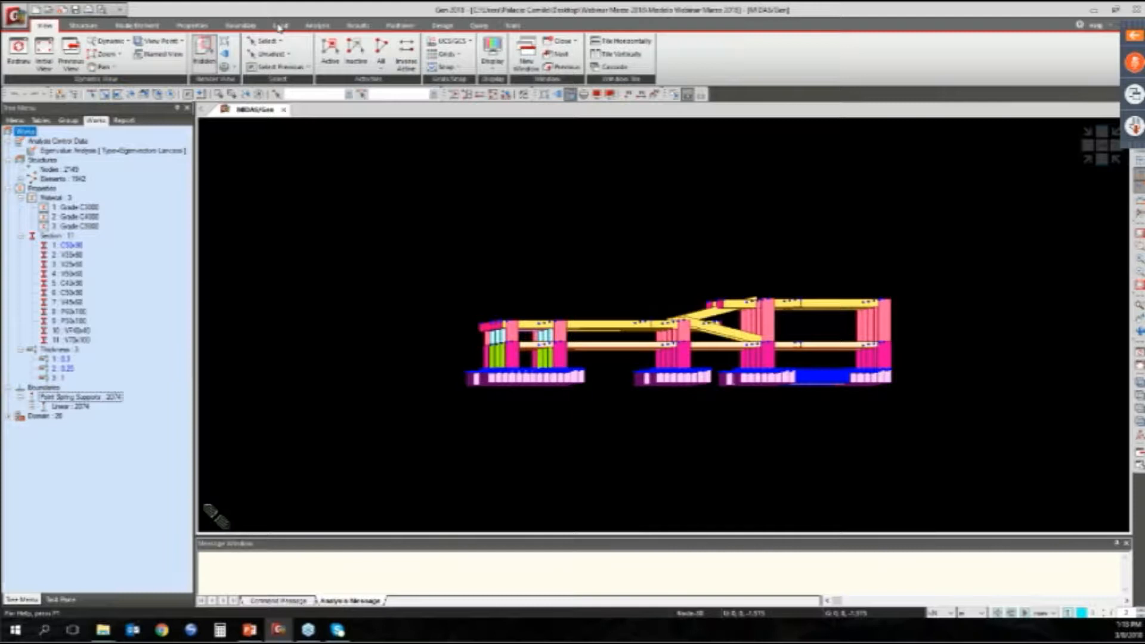
Add a static load case named SW with type Dead Load (D)
{"action": "left_click", "coordinate": [279, 26]}
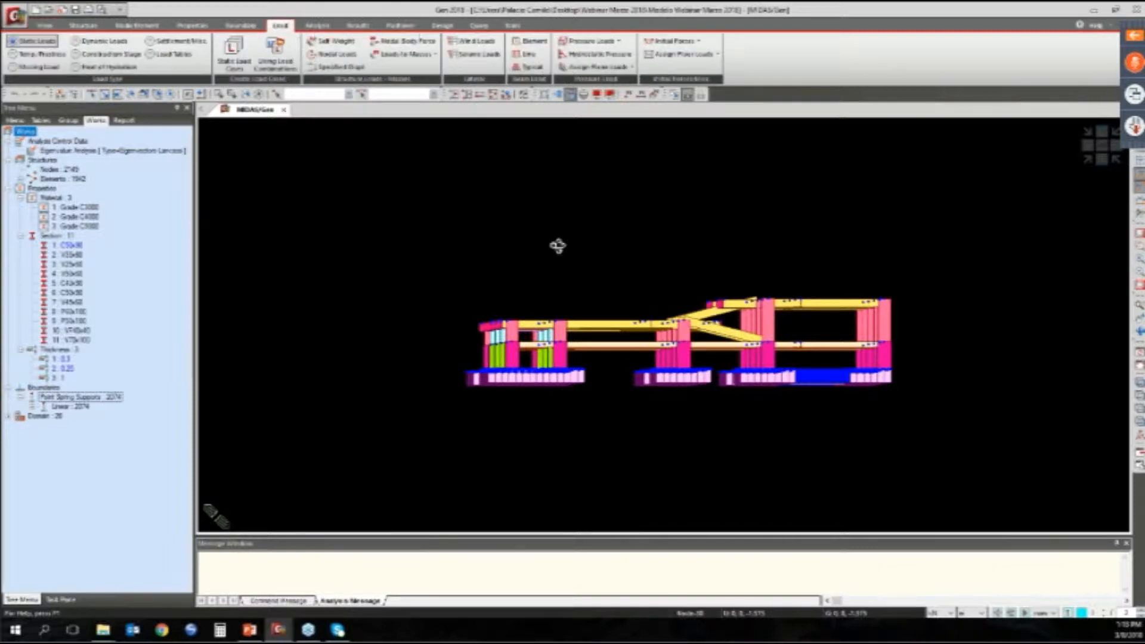
{"action": "middle_click_drag", "start_coordinate": [558, 246], "coordinate": [558, 267], "text": "ctrl"}
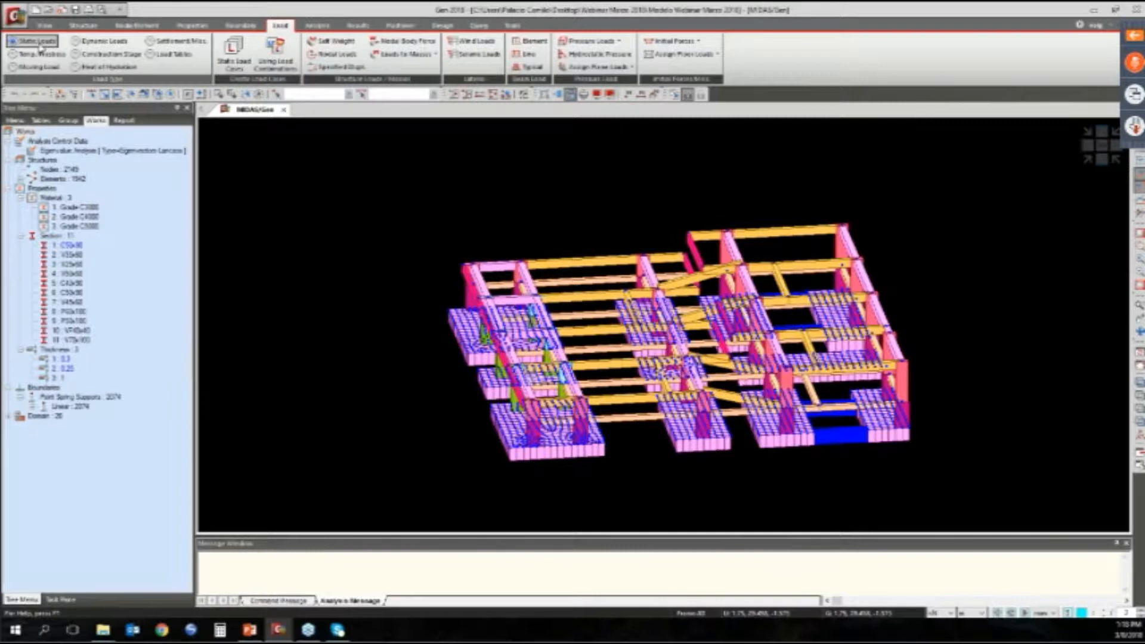
{"action": "left_click", "coordinate": [239, 58]}
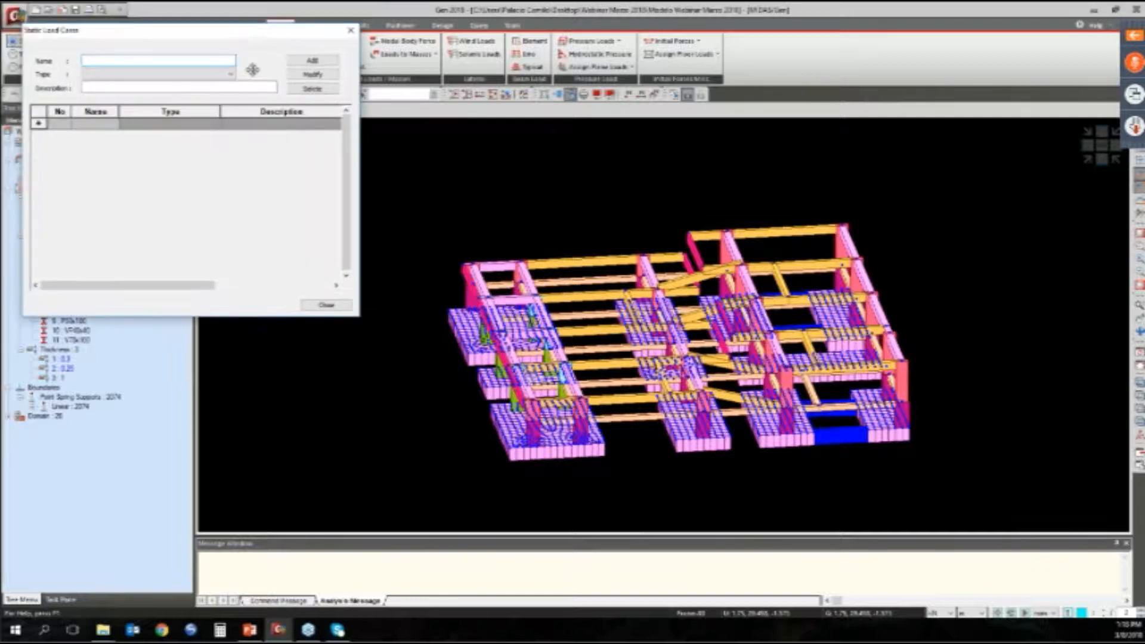
{"action": "type", "text": "sw"}
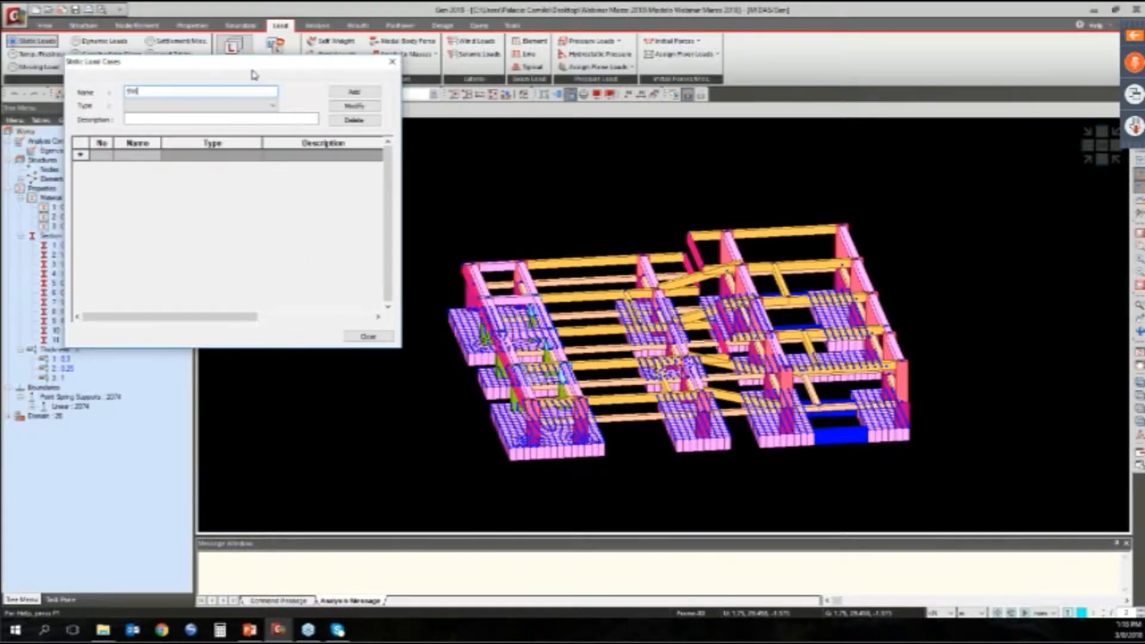
{"action": "left_click", "coordinate": [184, 106]}
{"action": "left_click", "coordinate": [173, 112]}
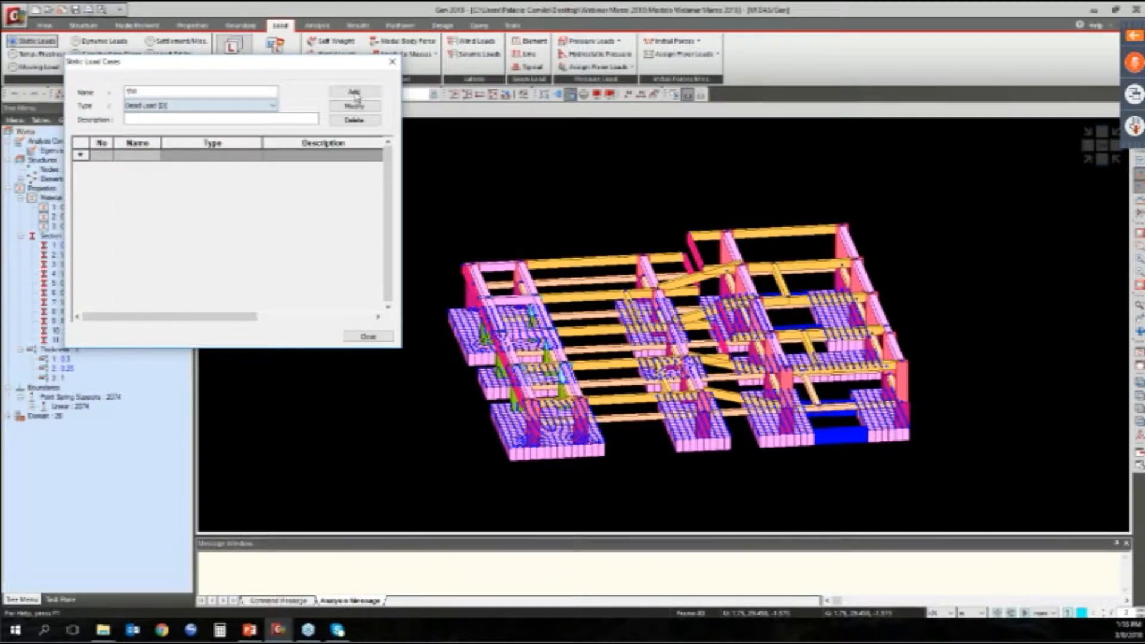
{"action": "left_click", "coordinate": [354, 93]}
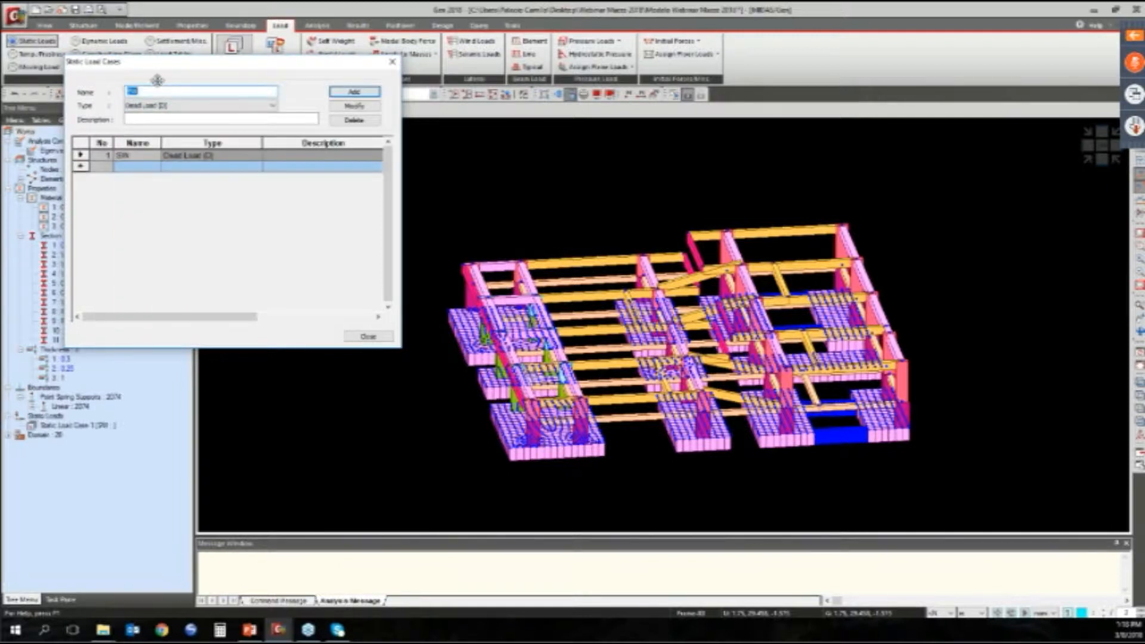
Add static load cases DL as Dead Load (D) and LL as Live Load (L)
{"action": "type", "text": "DL"}
{"action": "key", "text": "Return"}
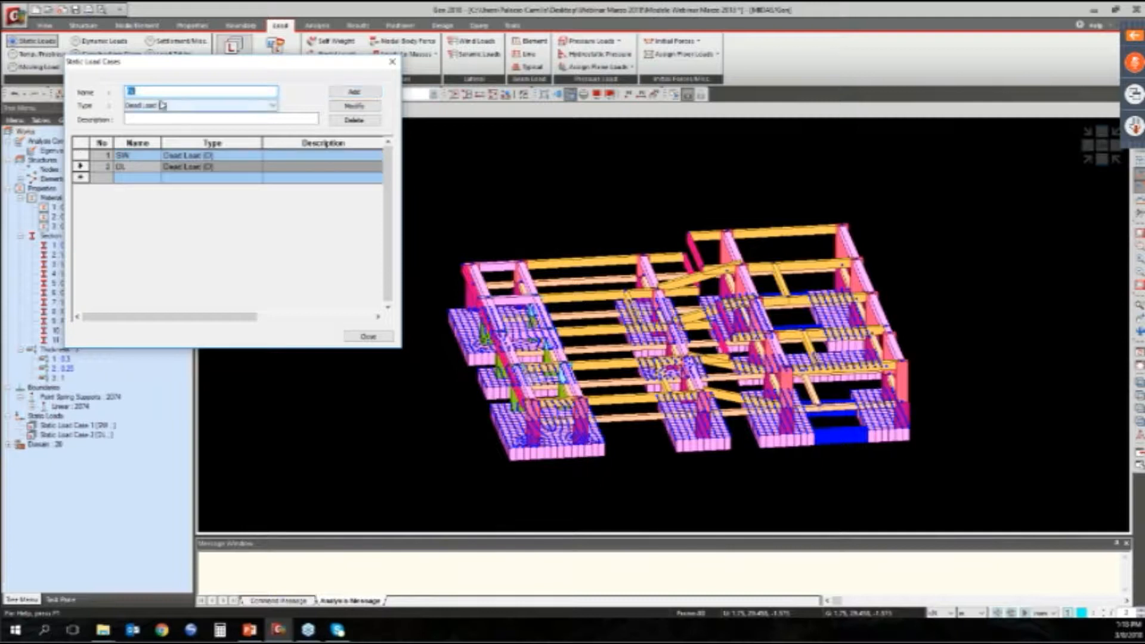
{"action": "type", "text": "LL"}
{"action": "left_click", "coordinate": [151, 107]}
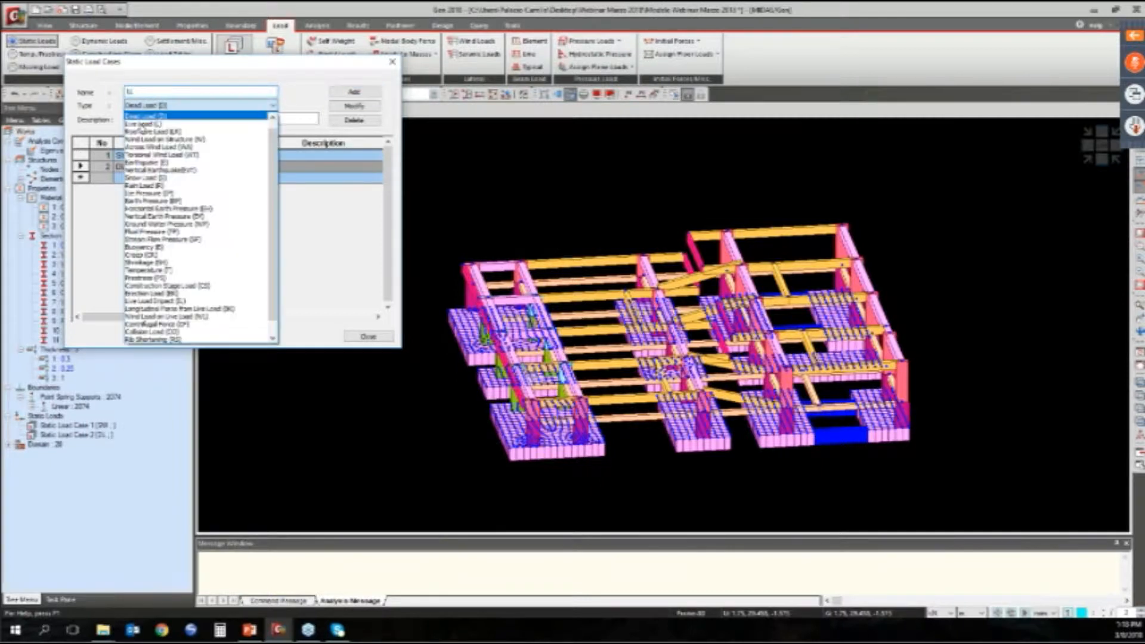
{"action": "left_click", "coordinate": [144, 124]}
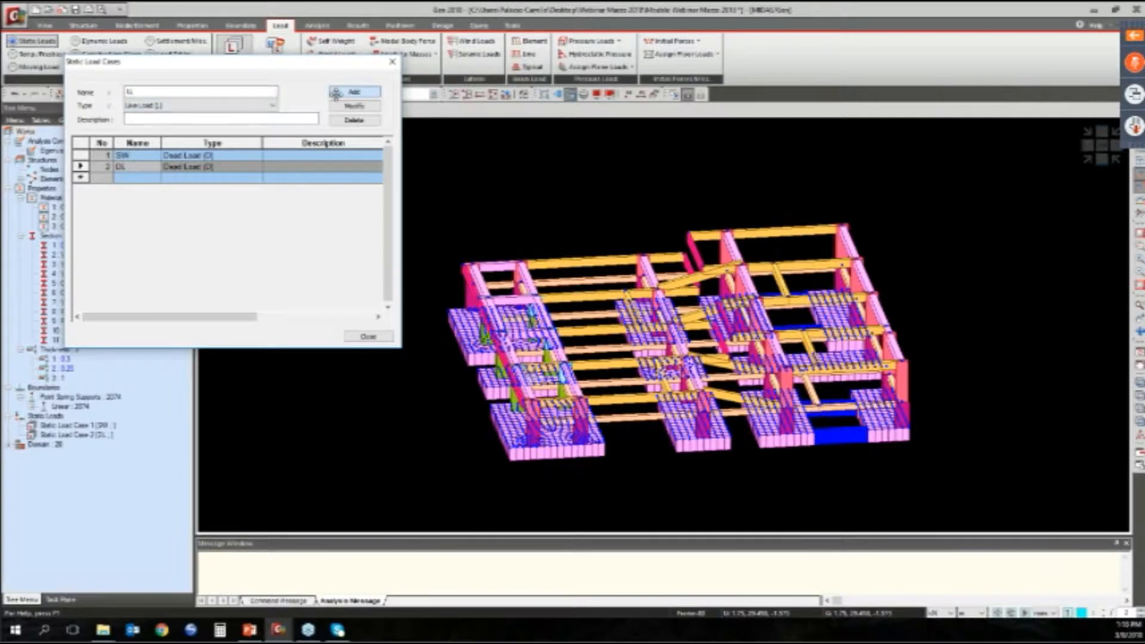
{"action": "left_click", "coordinate": [354, 92]}
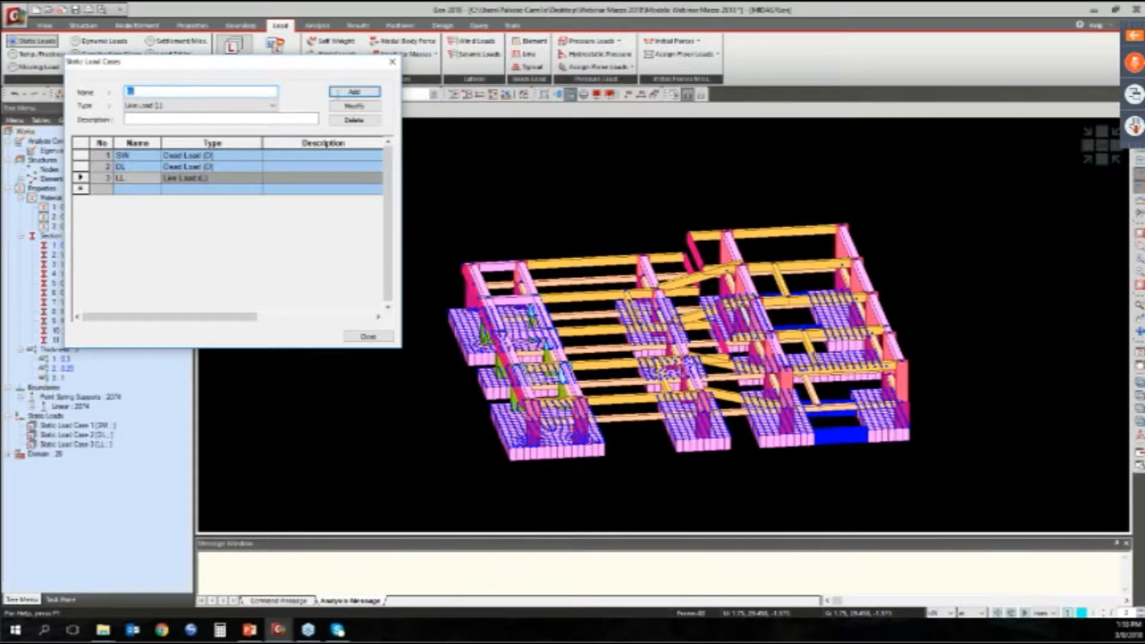
Add static load cases FHEx and FHEy, both with type Earthquake (E)
{"action": "type", "text": "PHEx"}
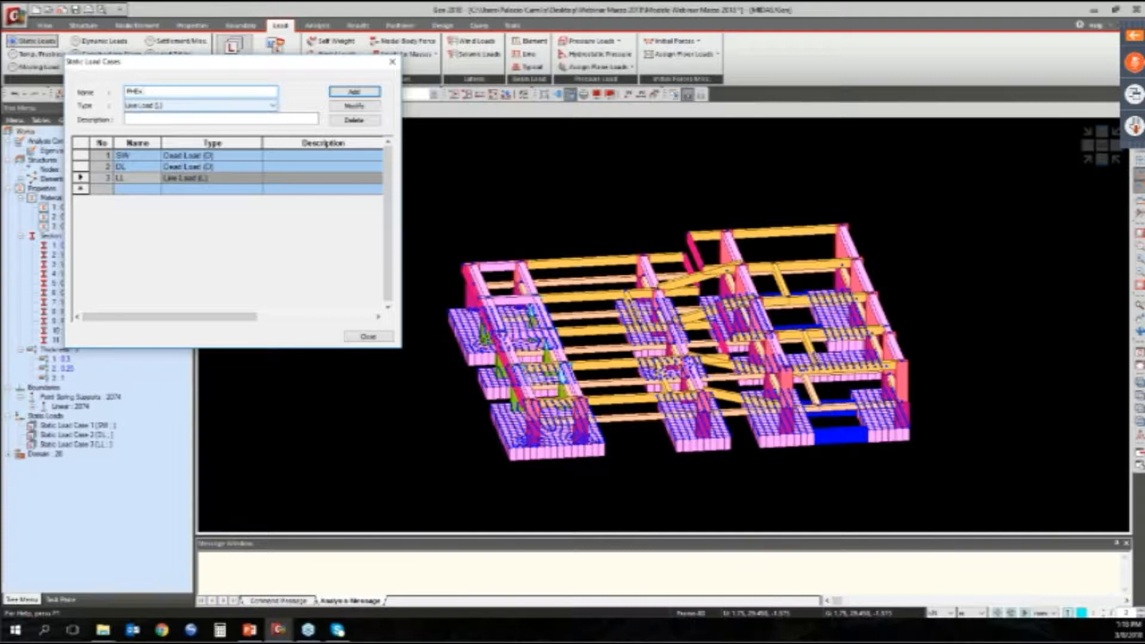
{"action": "left_click", "coordinate": [200, 106]}
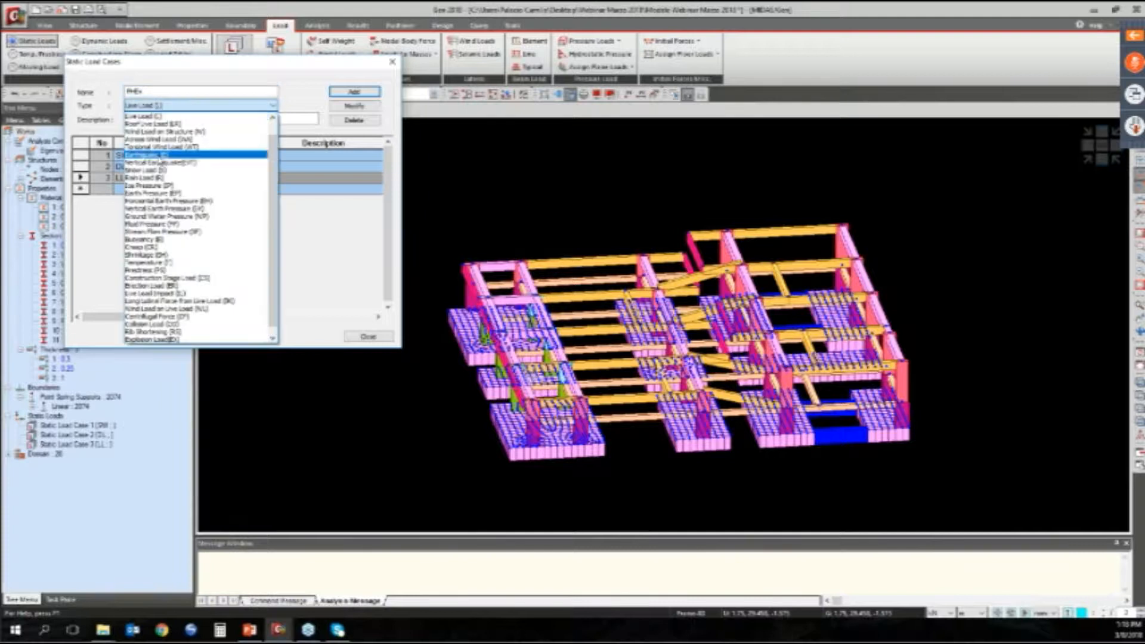
{"action": "left_click", "coordinate": [169, 157]}
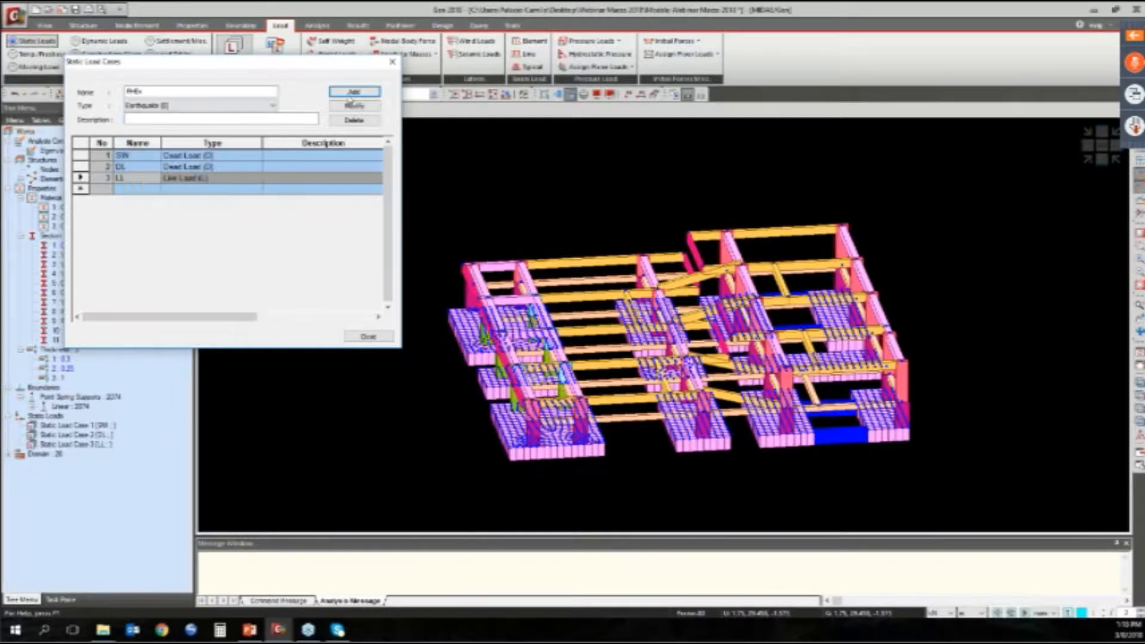
{"action": "left_click", "coordinate": [351, 93]}
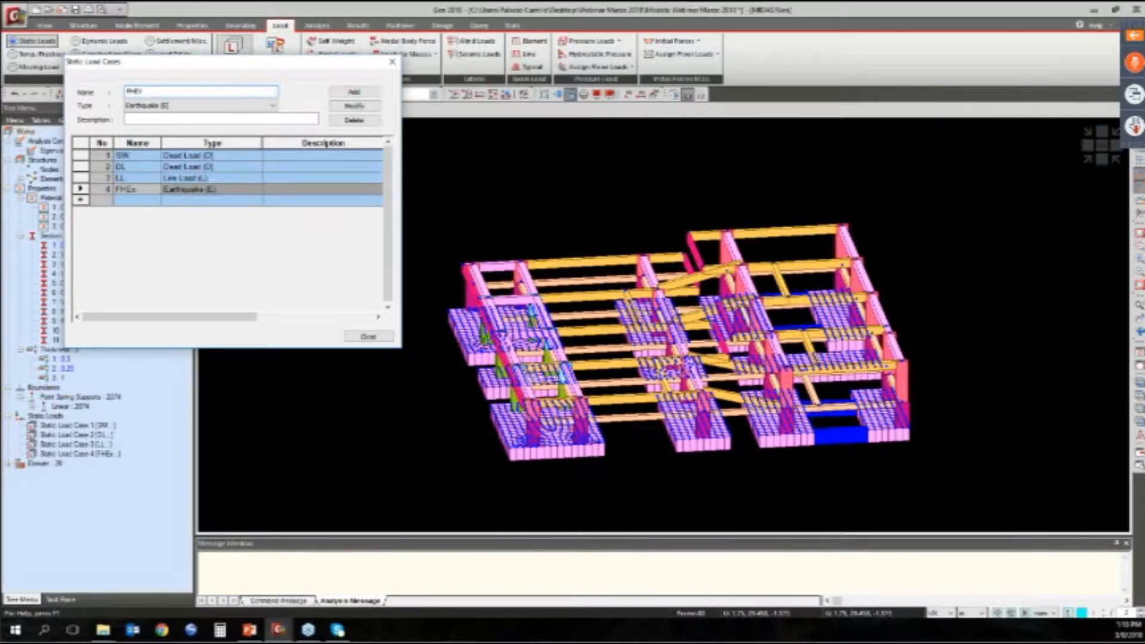
{"action": "type", "text": "y"}
{"action": "left_click", "coordinate": [354, 92]}
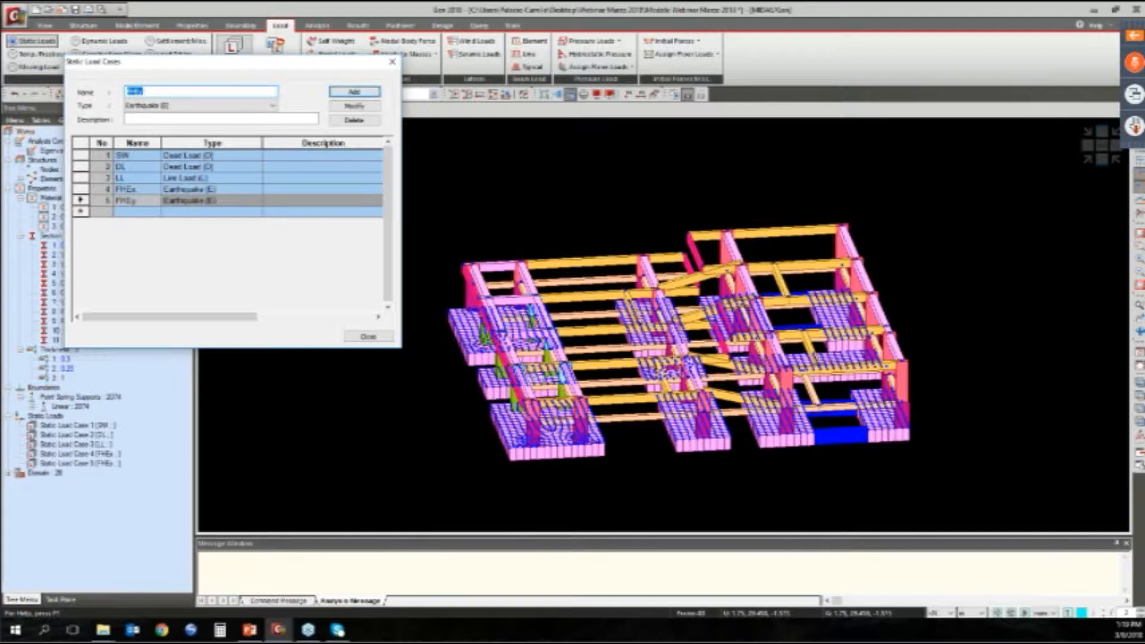
Add static load cases Wx and Wy, both with type Wind Load on Structure (W)
{"action": "type", "text": "Wx"}
{"action": "left_click", "coordinate": [168, 106]}
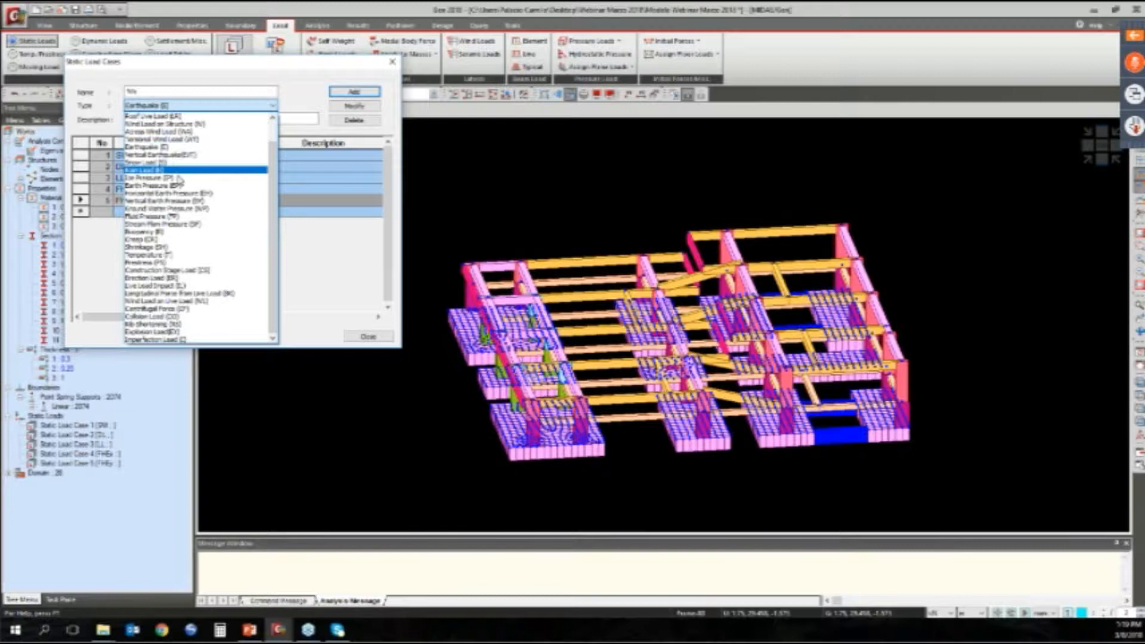
{"action": "left_click", "coordinate": [173, 124]}
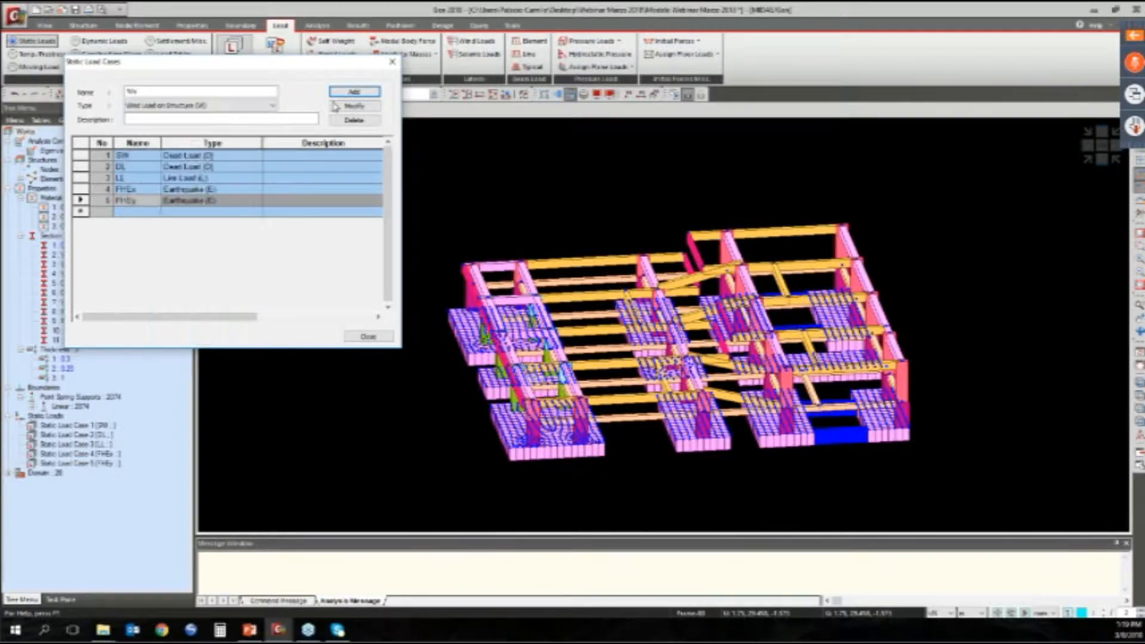
{"action": "left_click", "coordinate": [350, 95]}
{"action": "key", "text": "Right"}
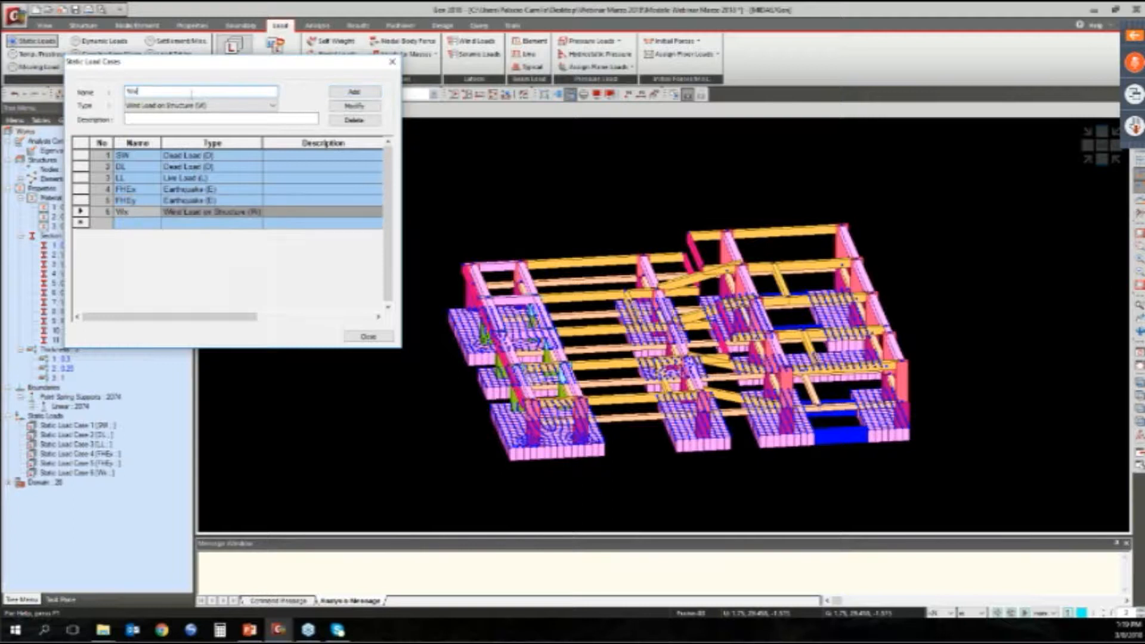
{"action": "key", "text": "BackSpace"}
{"action": "type", "text": "y"}
{"action": "left_click", "coordinate": [353, 92]}
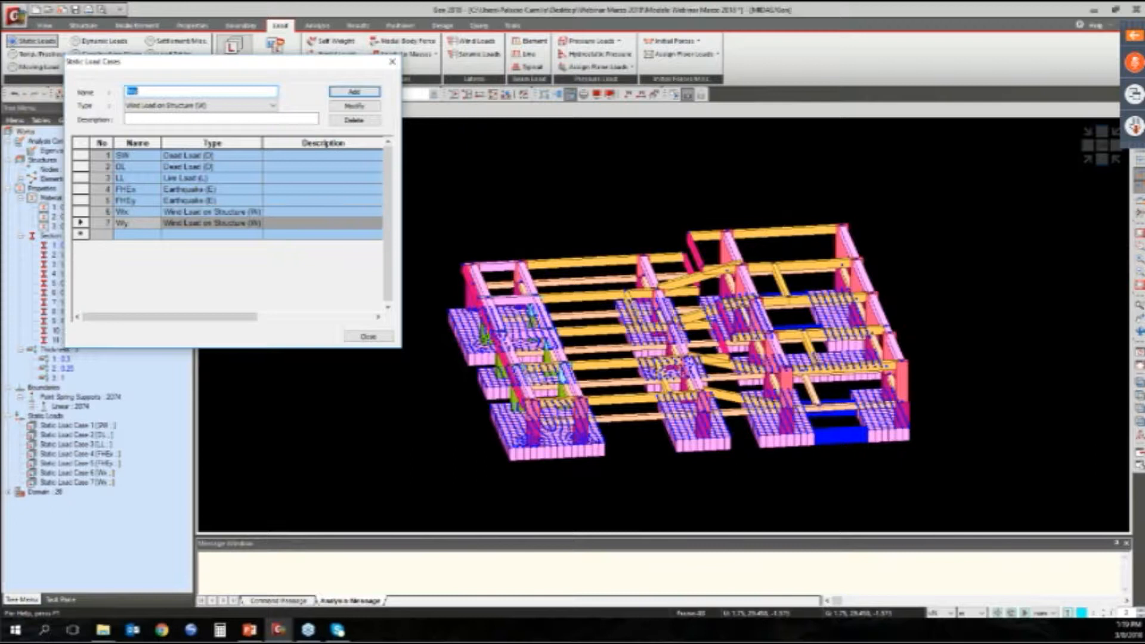
Add a static load case named Water with type Fluid Pressure (FP) and finish the load case definition
{"action": "type", "text": "Wd"}
{"action": "type", "text": "nd"}
{"action": "left_click", "coordinate": [263, 105]}
{"action": "scroll", "coordinate": [222, 137], "scroll_direction": "up", "scroll_amount": 1}
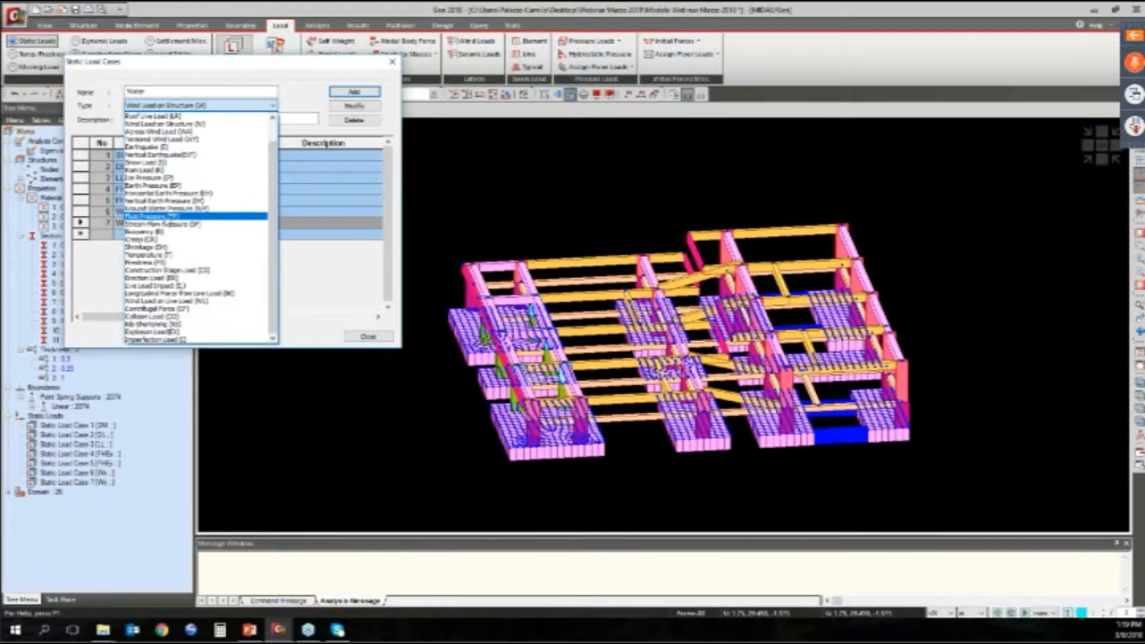
{"action": "left_click", "coordinate": [152, 216]}
{"action": "left_click", "coordinate": [352, 92]}
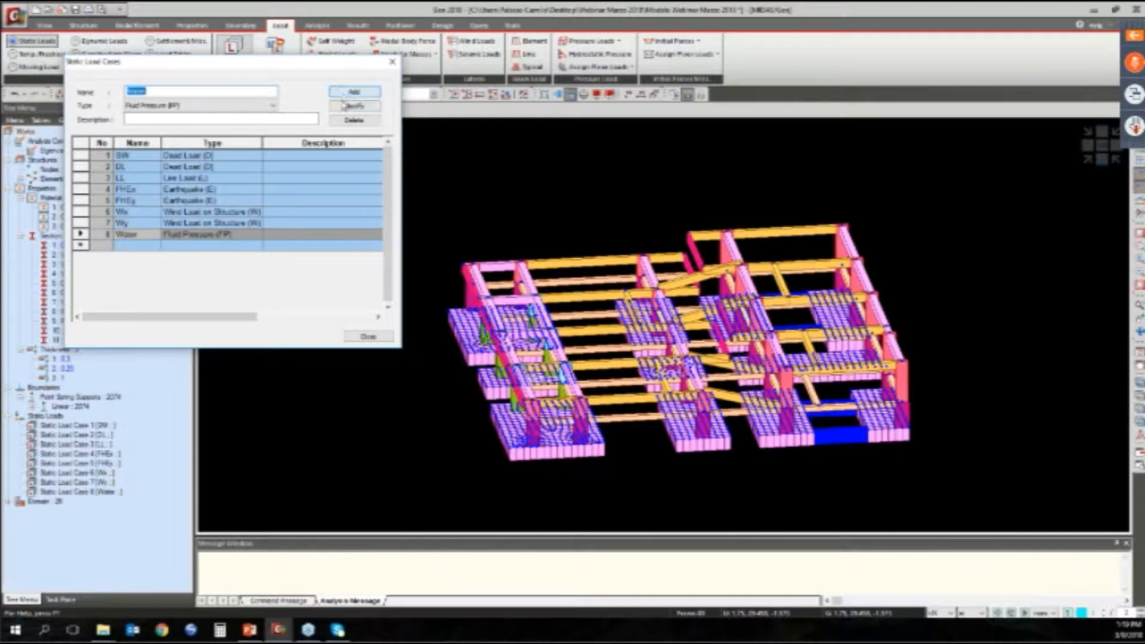
{"action": "left_click", "coordinate": [344, 106]}
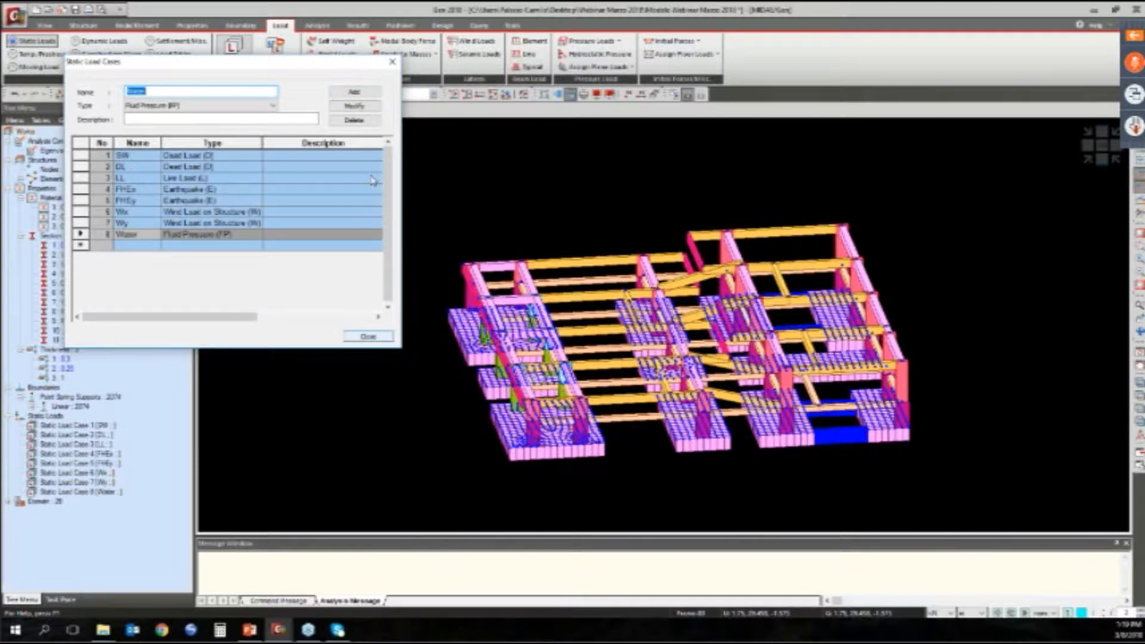
{"action": "left_click", "coordinate": [368, 337]}
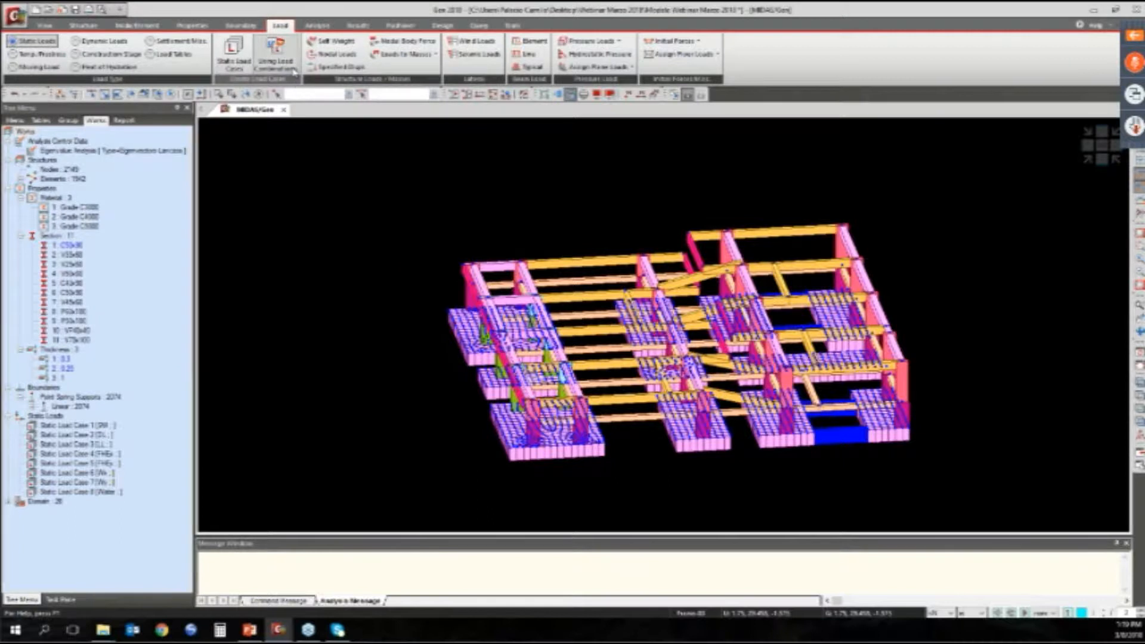
Apply self weight to load case SW with a Z factor of -1 and finish the self weight definition
{"action": "left_click", "coordinate": [325, 43]}
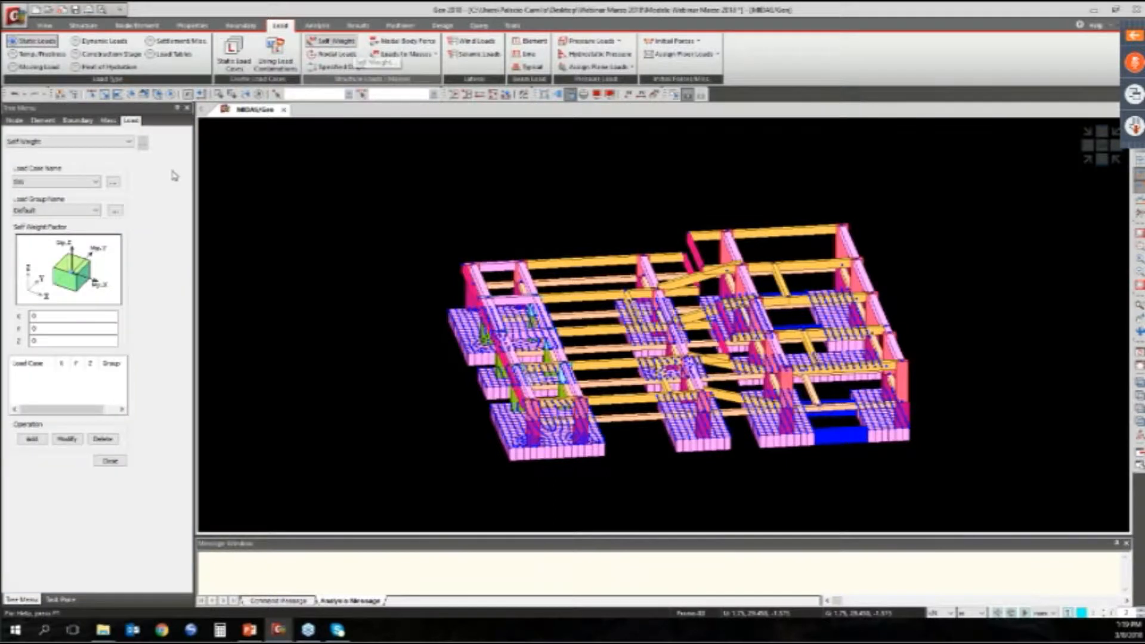
{"action": "left_click", "coordinate": [52, 182]}
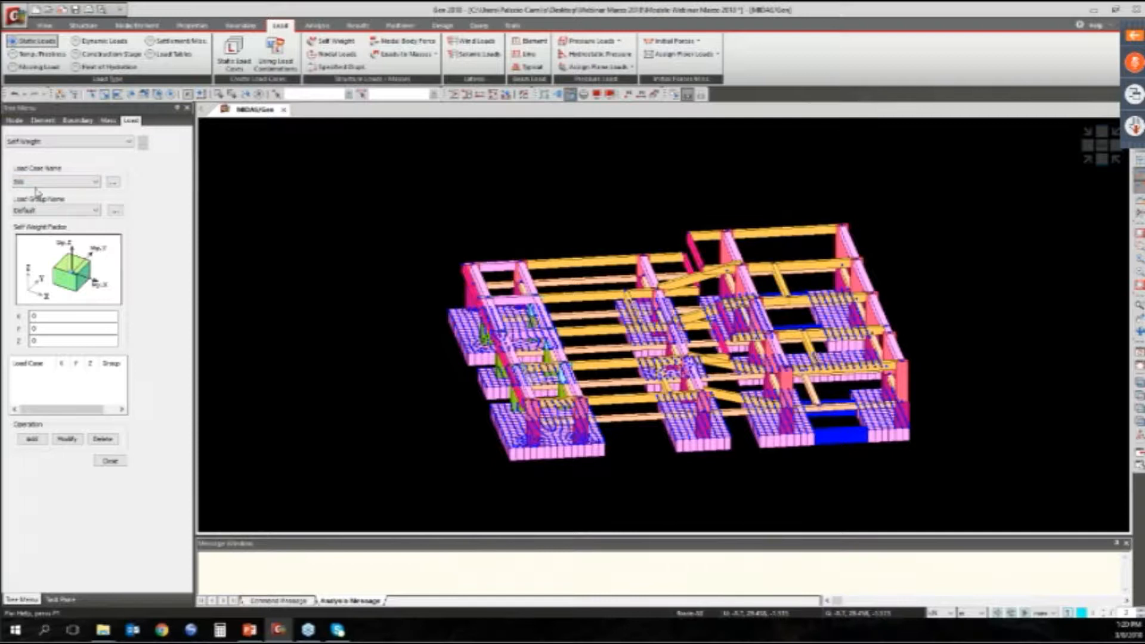
{"action": "double_click", "coordinate": [31, 341]}
{"action": "type", "text": "-1"}
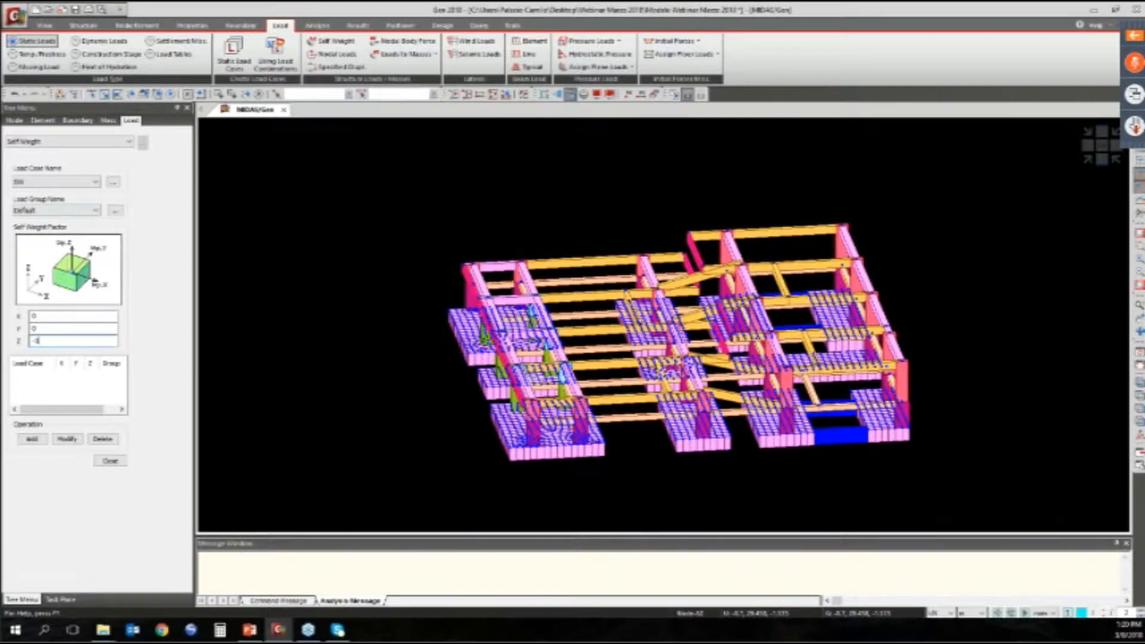
{"action": "left_click", "coordinate": [31, 439]}
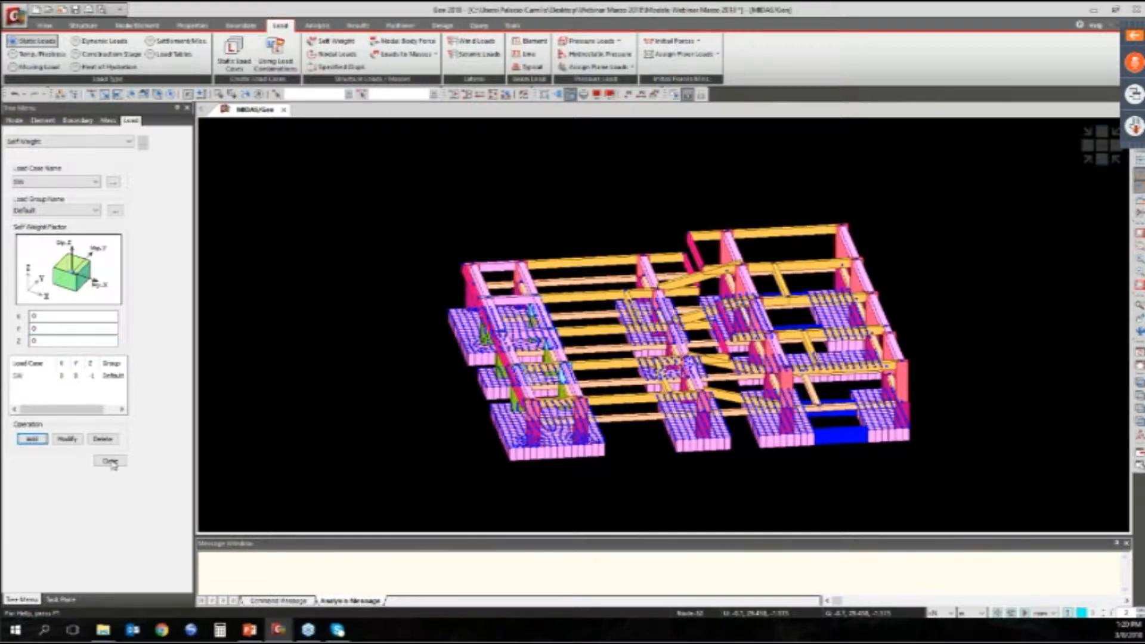
{"action": "left_click", "coordinate": [110, 461]}
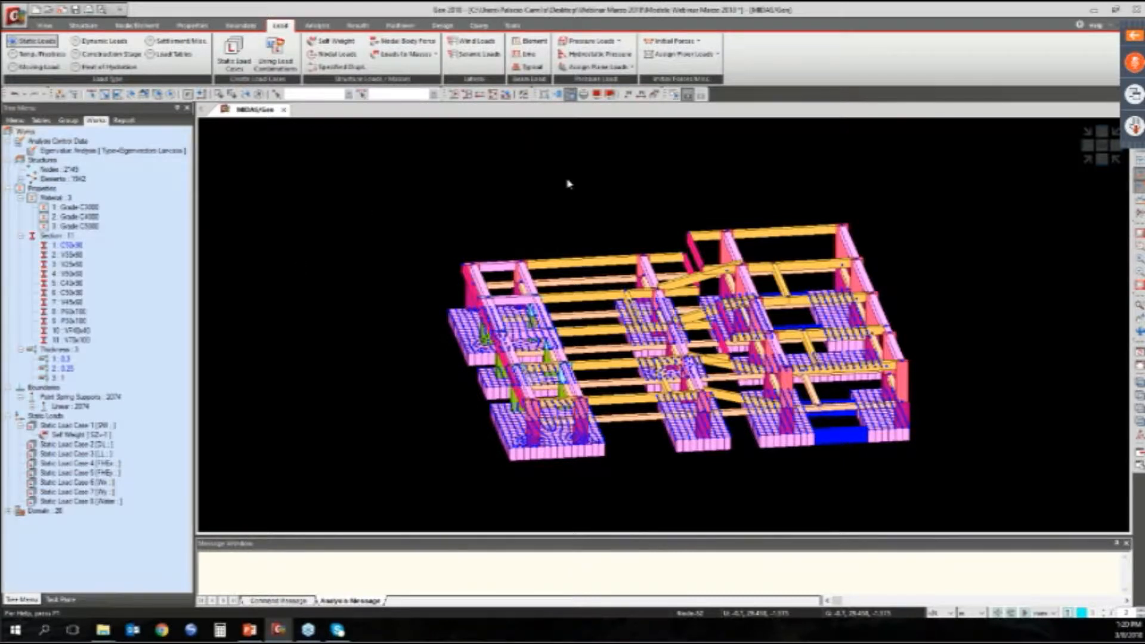
Activate only the upper-level beams and the columns directly below them and show them in an isometric view
{"action": "middle_click_drag", "start_coordinate": [739, 318], "coordinate": [791, 324], "text": "ctrl"}
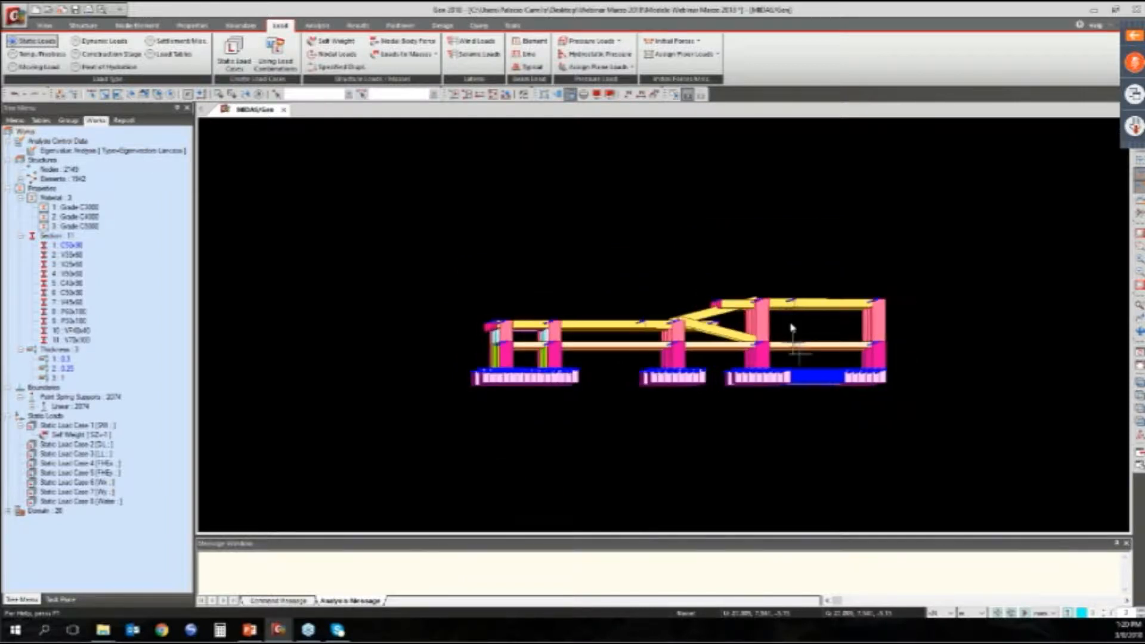
{"action": "left_click_drag", "start_coordinate": [956, 253], "coordinate": [440, 336]}
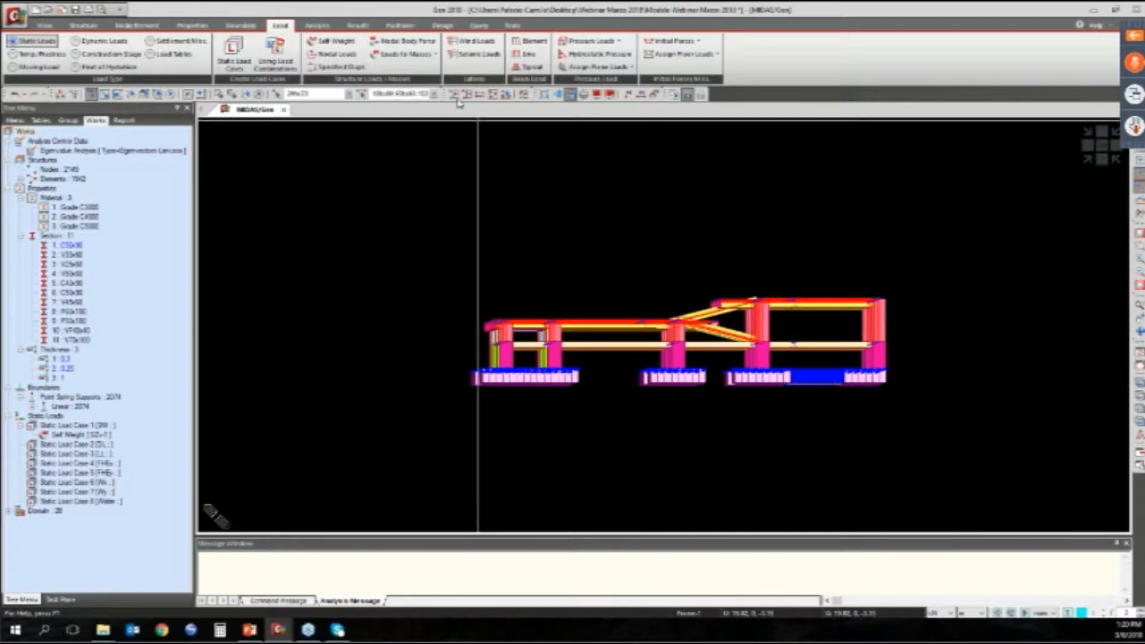
{"action": "left_click", "coordinate": [454, 93]}
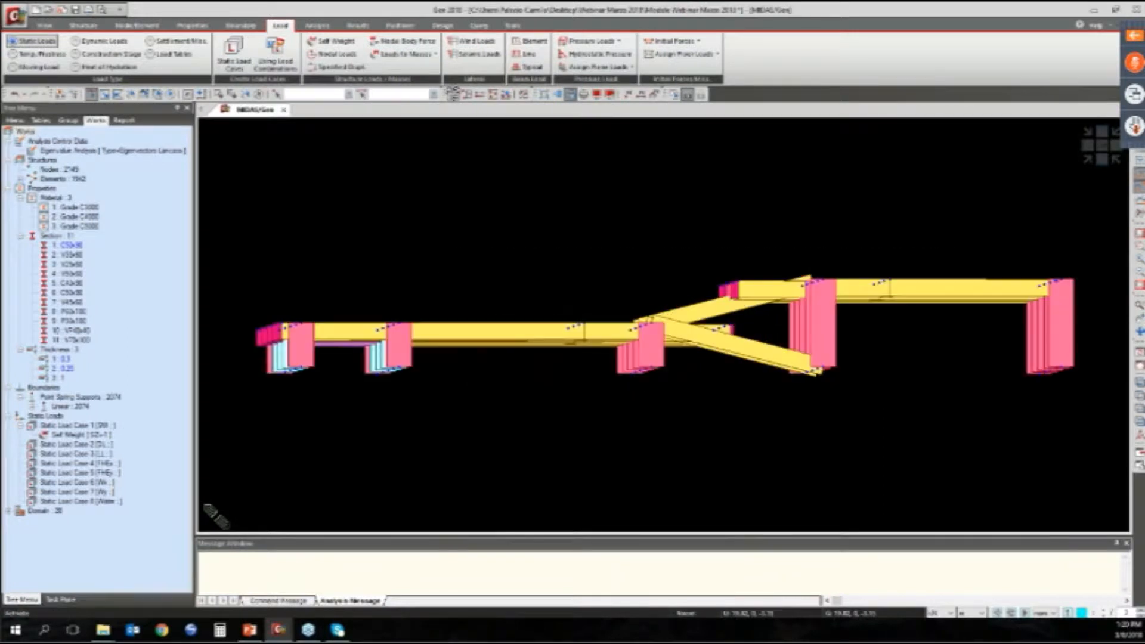
{"action": "key", "text": "ctrl+shift+i"}
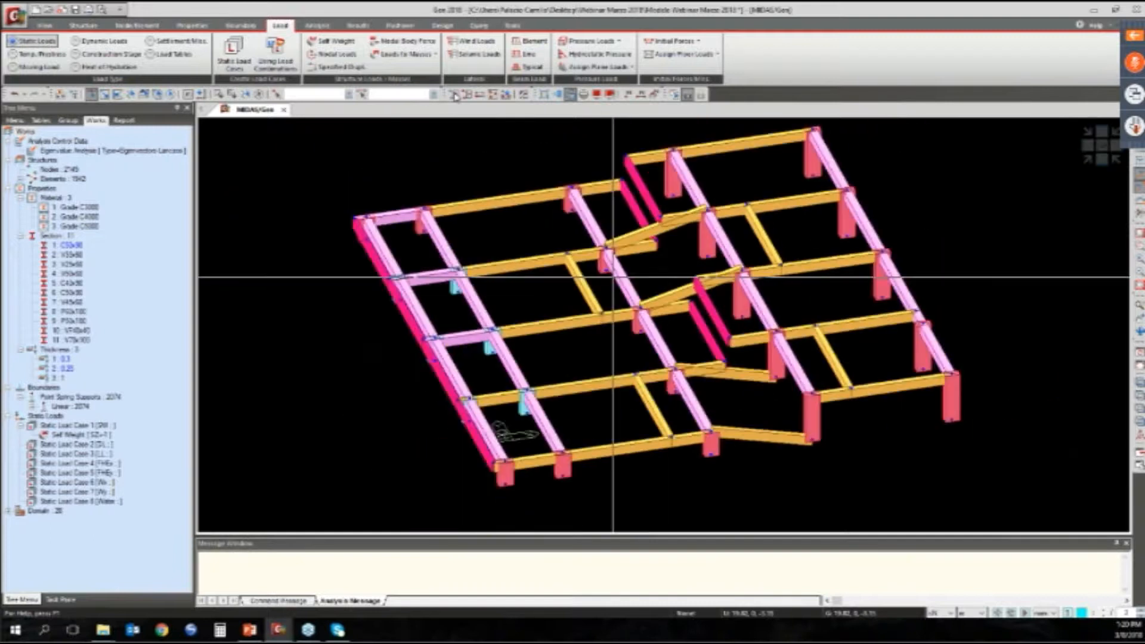
{"action": "middle_click_drag", "start_coordinate": [613, 277], "coordinate": [620, 302], "text": "ctrl"}
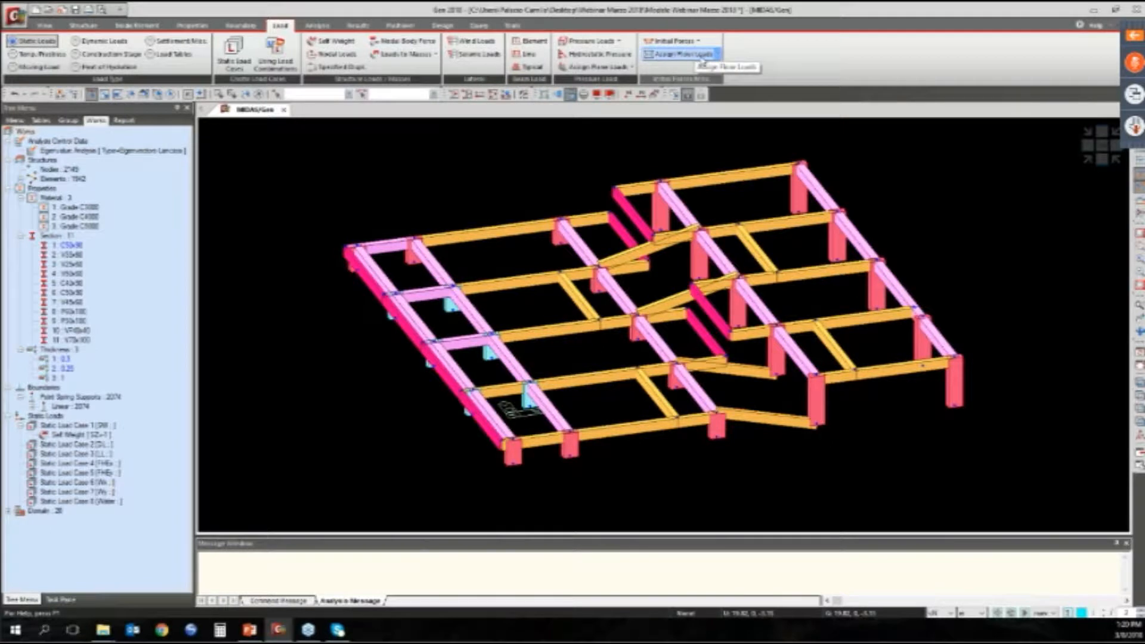
Start defining a floor load type and name it Parqueadero
{"action": "left_click", "coordinate": [718, 55]}
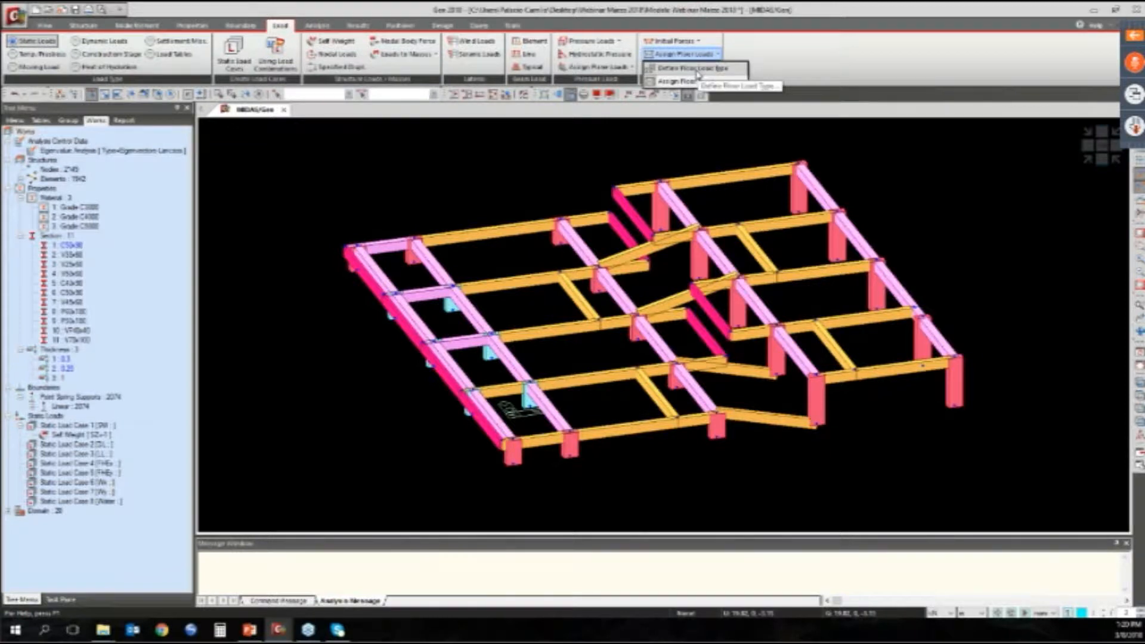
{"action": "left_click", "coordinate": [695, 69]}
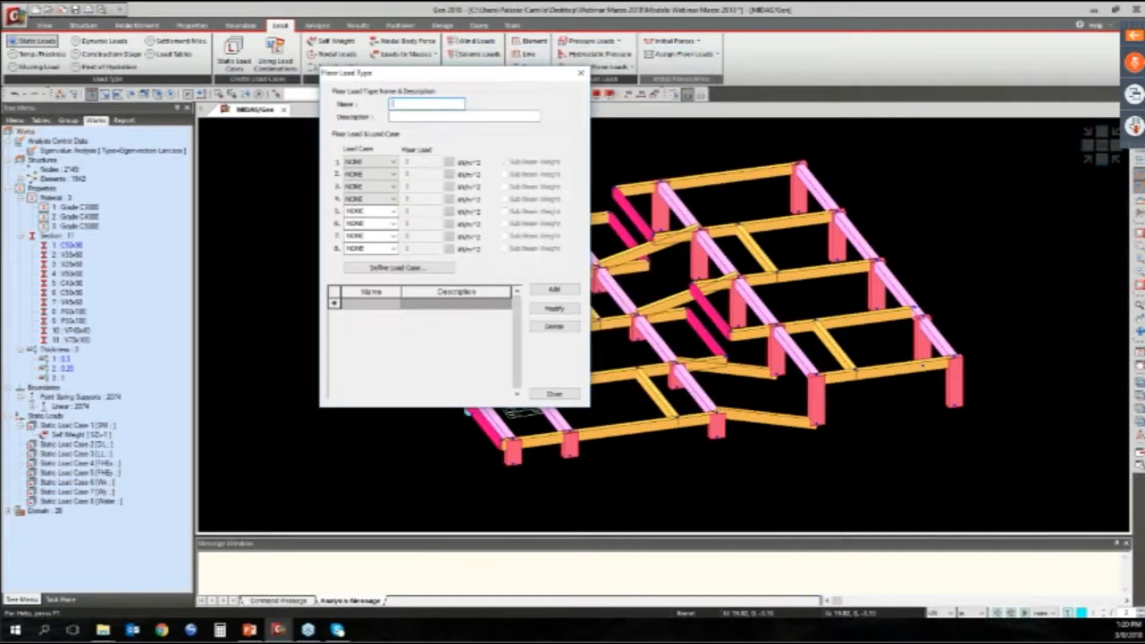
{"action": "left_click_drag", "start_coordinate": [454, 73], "coordinate": [451, 72]}
{"action": "key", "text": "alt+Tab"}
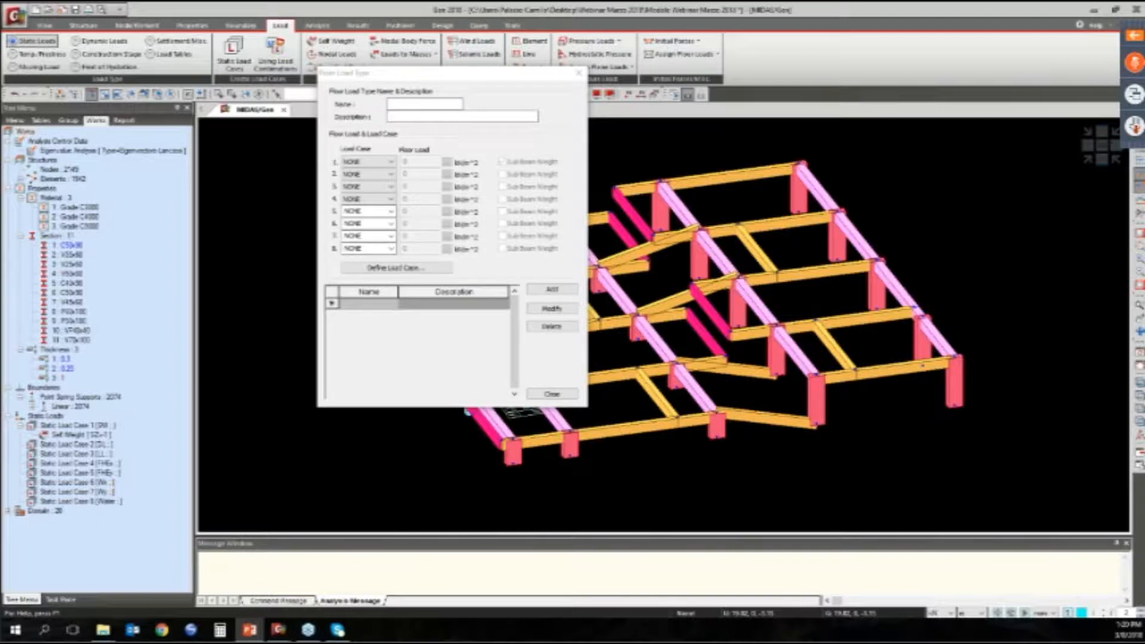
{"action": "key", "text": "alt+Tab"}
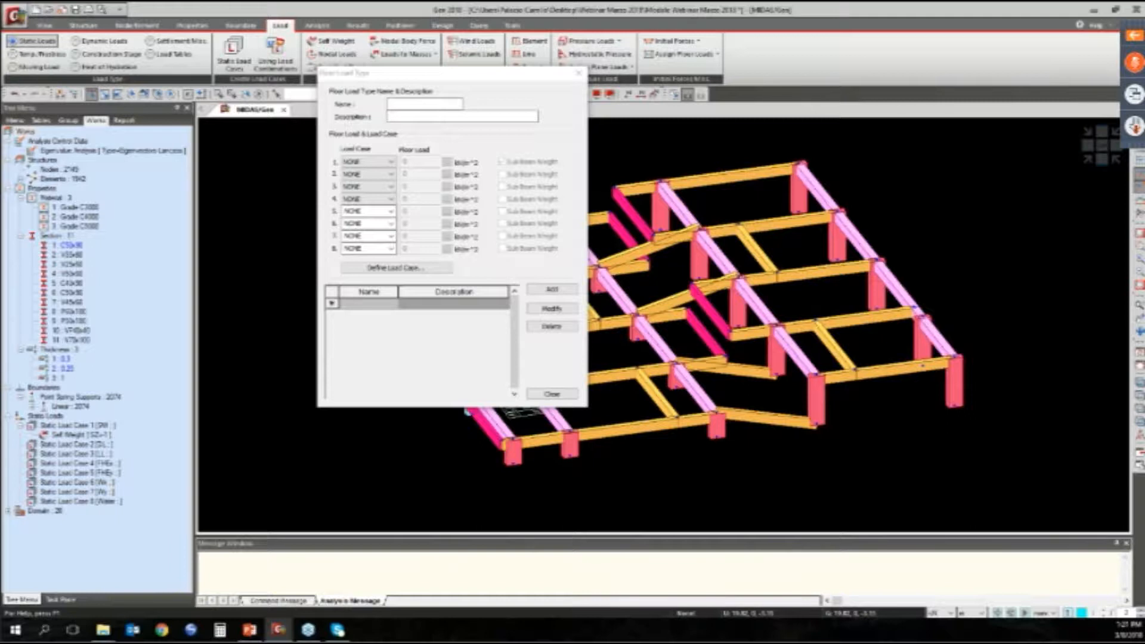
{"action": "left_click", "coordinate": [444, 105]}
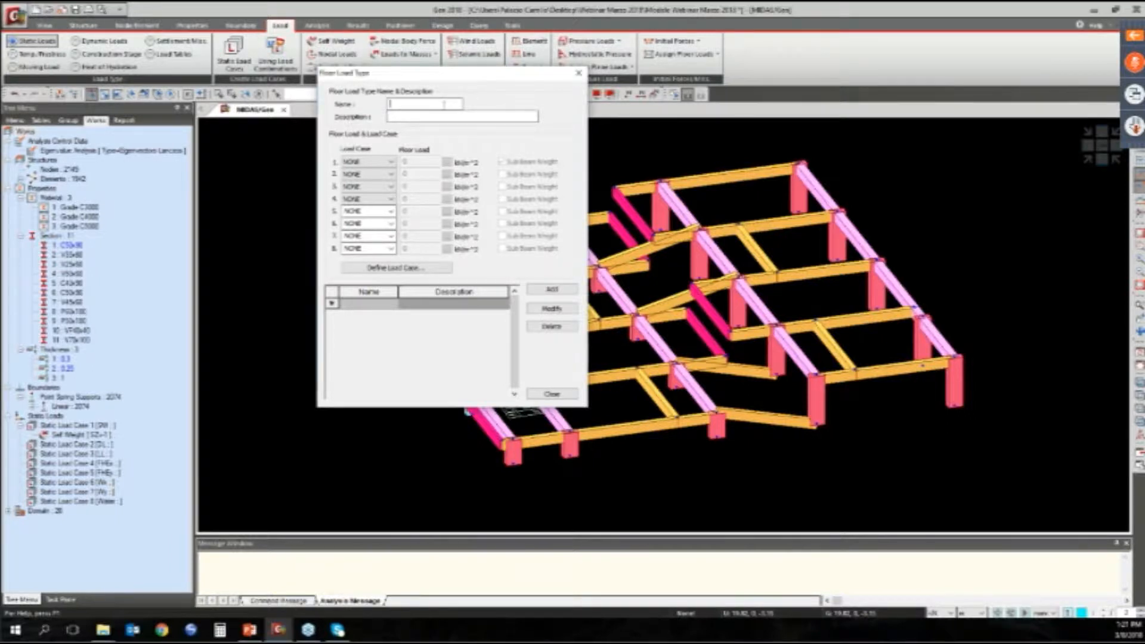
{"action": "type", "text": "Ful"}
{"action": "type", "text": "ail"}
{"action": "type", "text": "orma"}
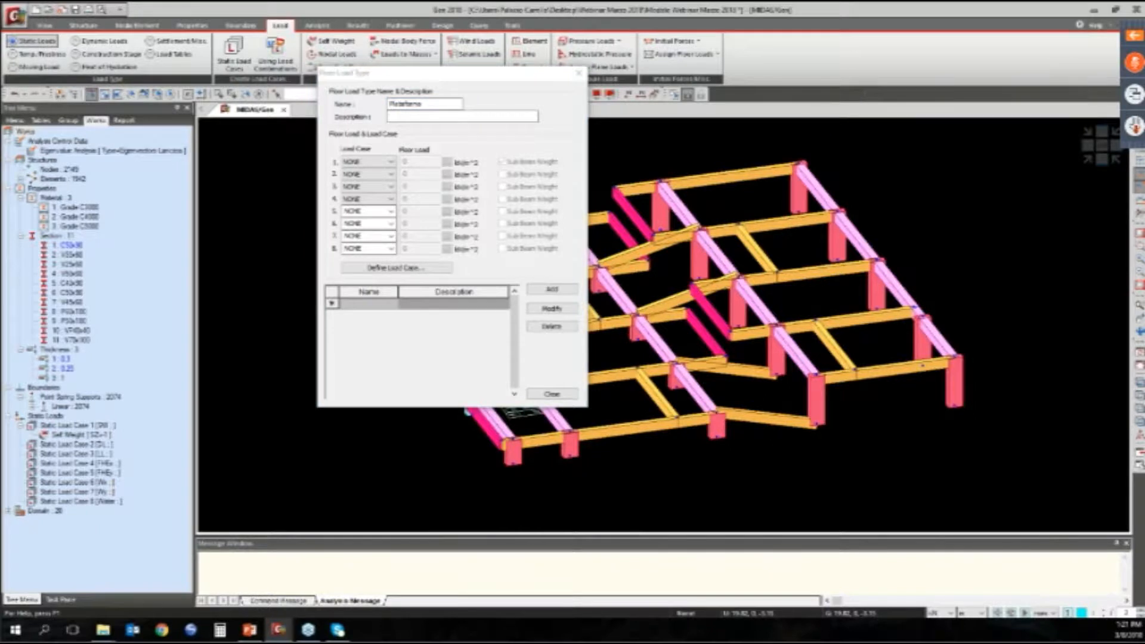
{"action": "left_click_drag", "start_coordinate": [425, 104], "coordinate": [392, 105]}
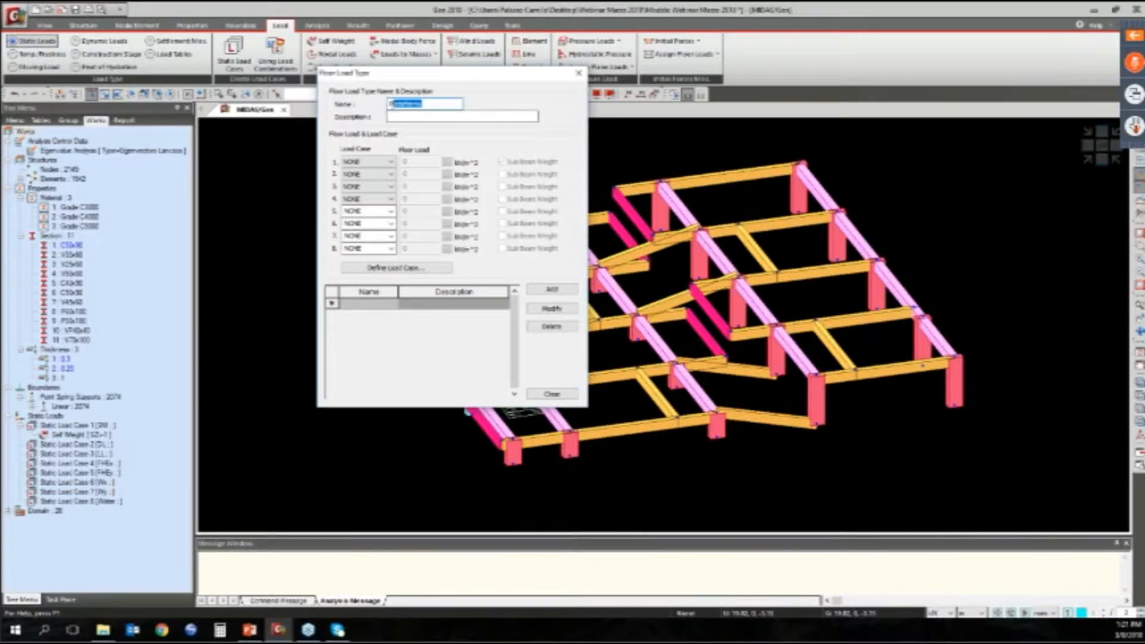
{"action": "type", "text": "arqueadero"}
Assign load cases DL with -4.4 kN/m^2 and LL with -2.5 kN/m^2 to the Parqueadero floor load type and add it
{"action": "left_click", "coordinate": [368, 162]}
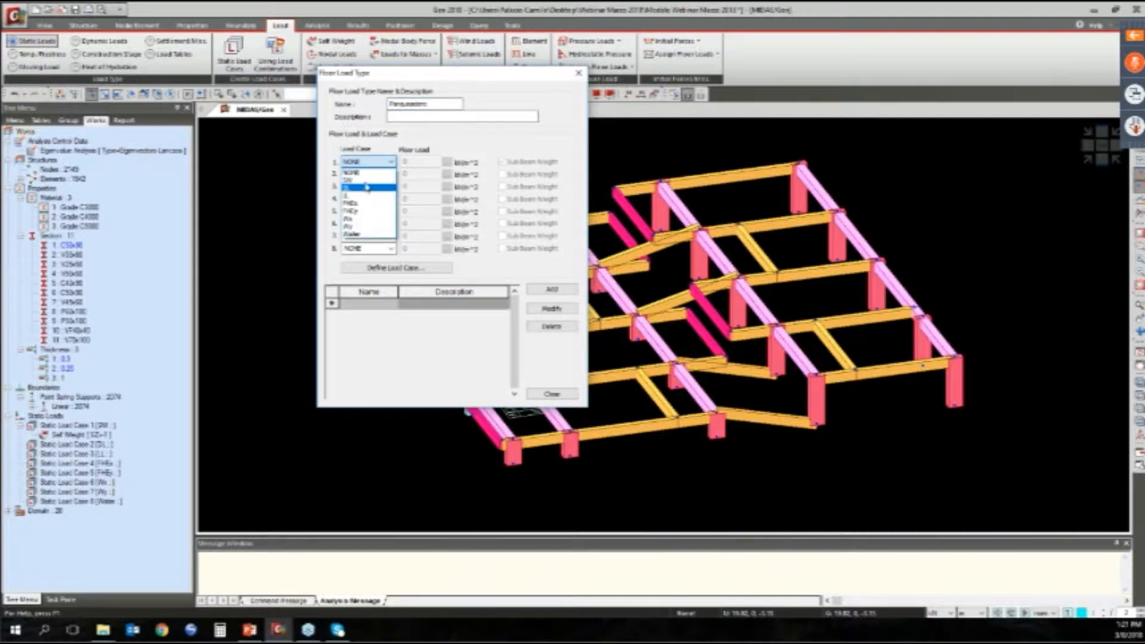
{"action": "left_click", "coordinate": [361, 188]}
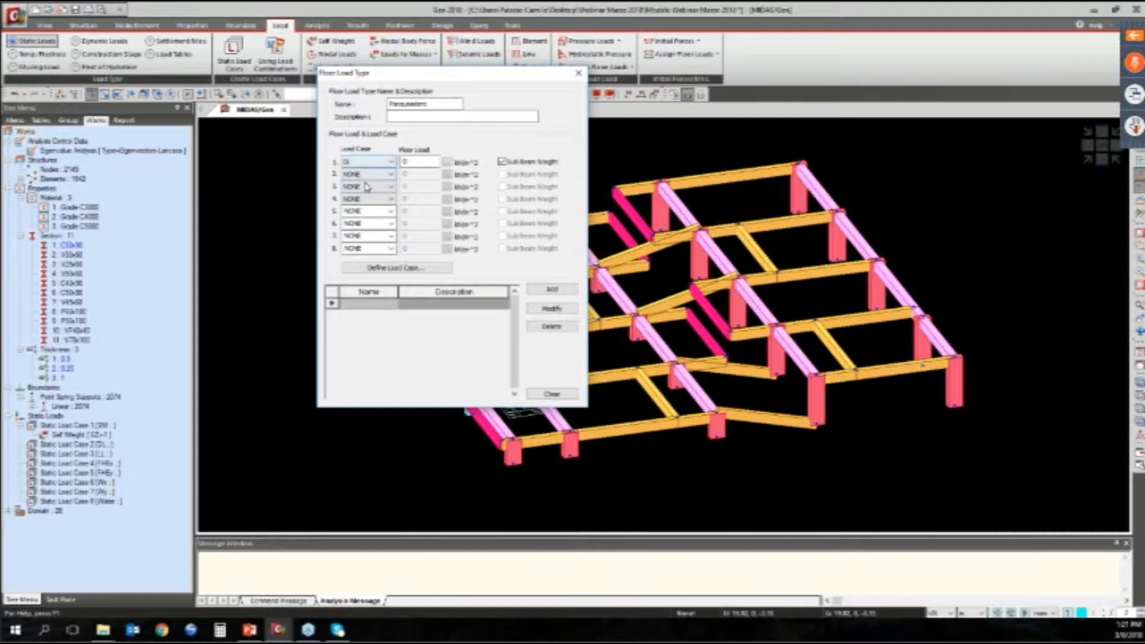
{"action": "left_click", "coordinate": [367, 174]}
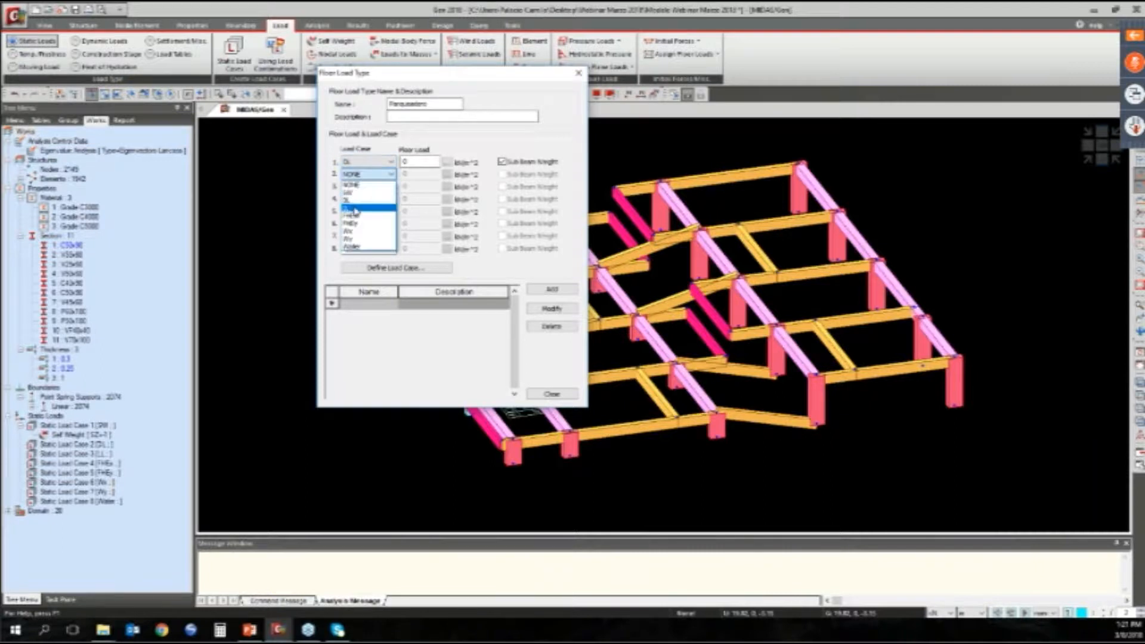
{"action": "left_click", "coordinate": [355, 208]}
{"action": "key", "text": "Tab"}
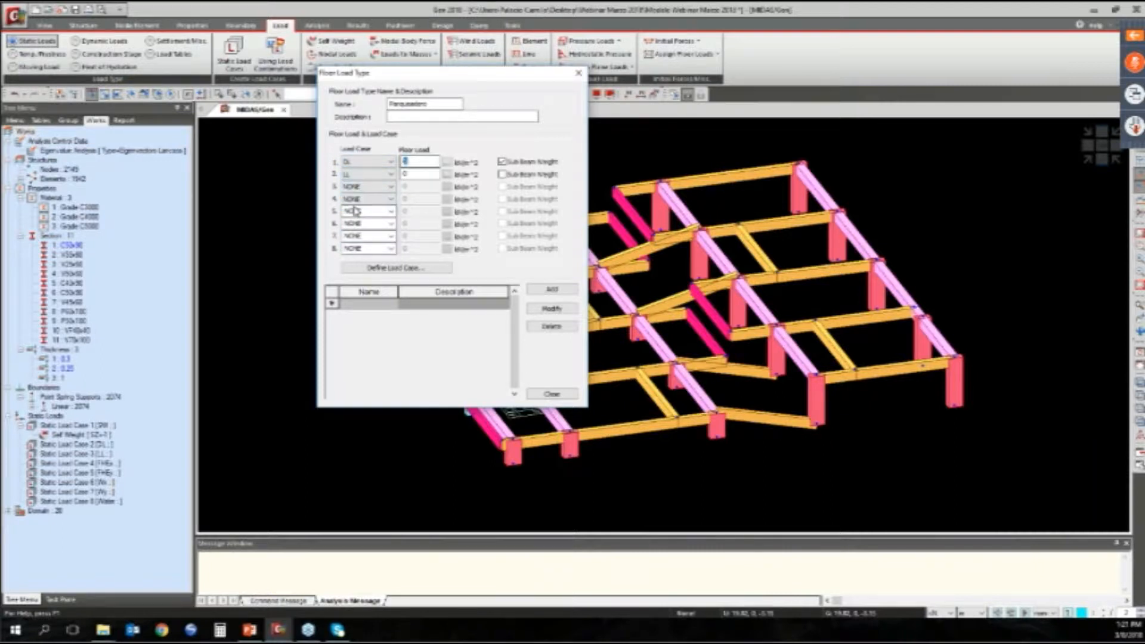
{"action": "type", "text": "-4.4"}
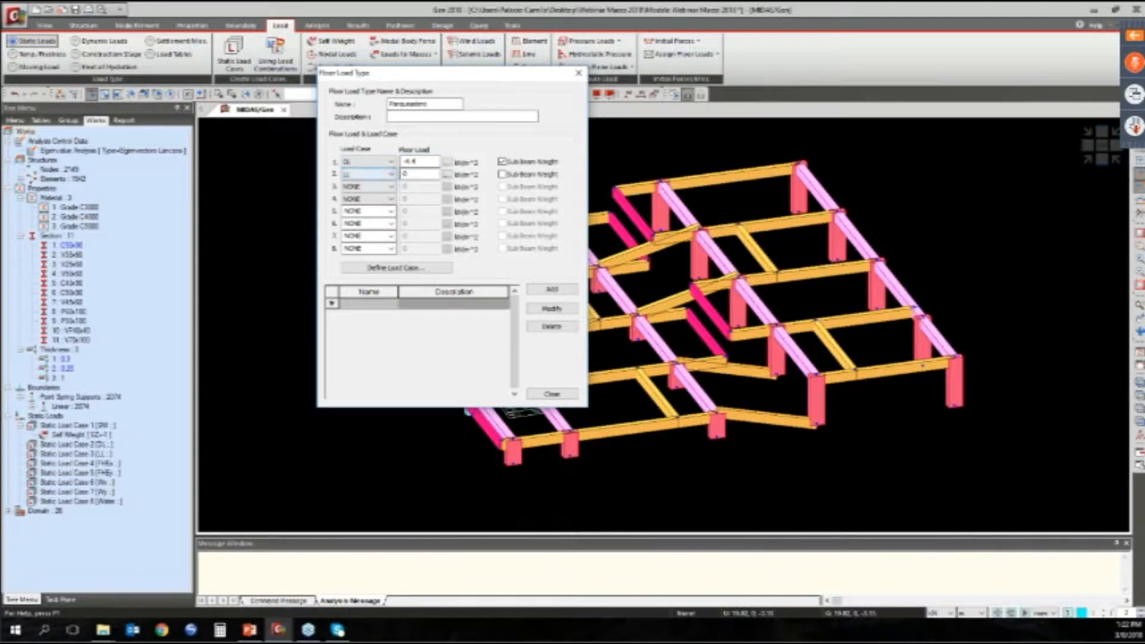
{"action": "left_click", "coordinate": [417, 174]}
{"action": "type", "text": "-2.5"}
{"action": "left_click", "coordinate": [543, 291]}
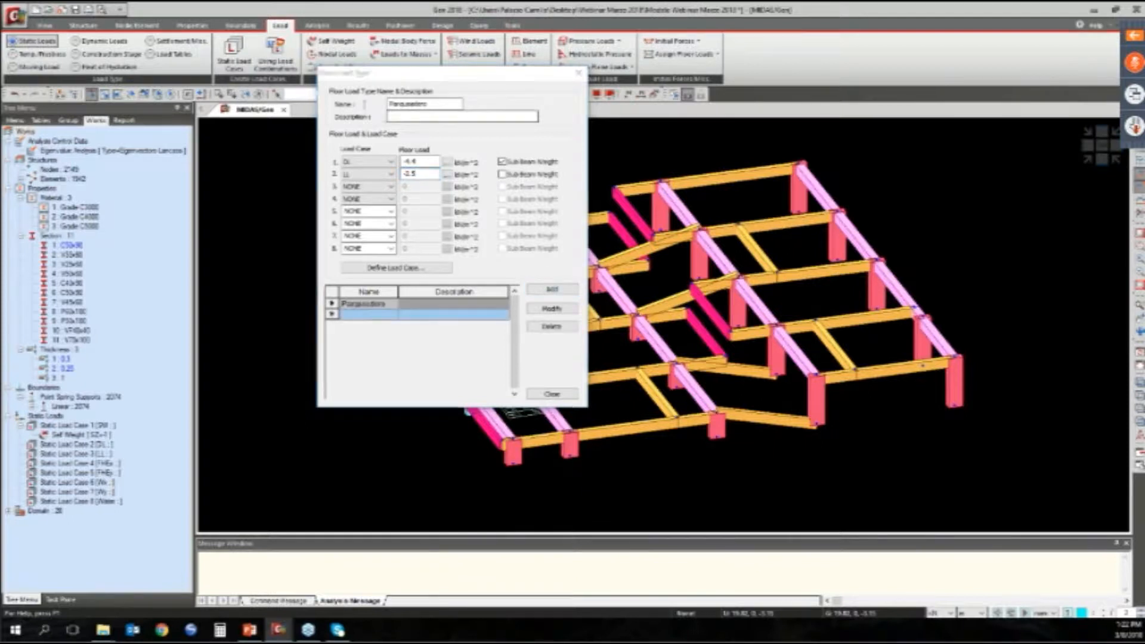
Add a floor load type named Plataforma with DL -6.2 kN/m^2 and LL -5 kN/m^2
{"action": "left_click_drag", "start_coordinate": [435, 104], "coordinate": [363, 105]}
{"action": "type", "text": "Pla"}
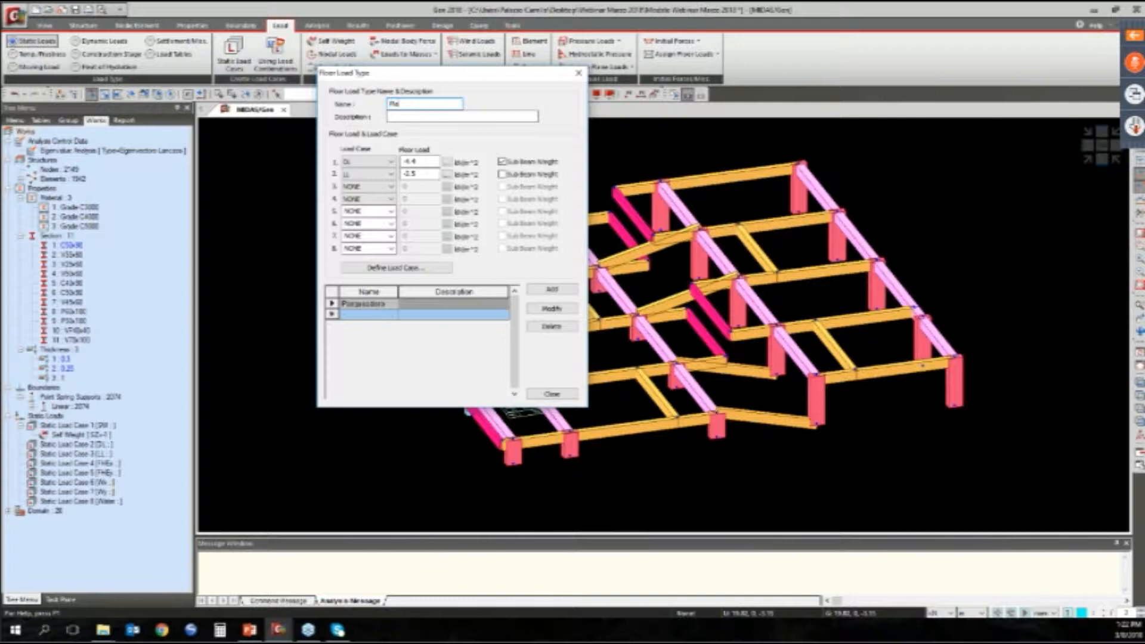
{"action": "type", "text": "taforma"}
{"action": "double_click", "coordinate": [409, 161]}
{"action": "type", "text": "6.2"}
{"action": "left_click_drag", "start_coordinate": [423, 175], "coordinate": [406, 174]}
{"action": "type", "text": "5"}
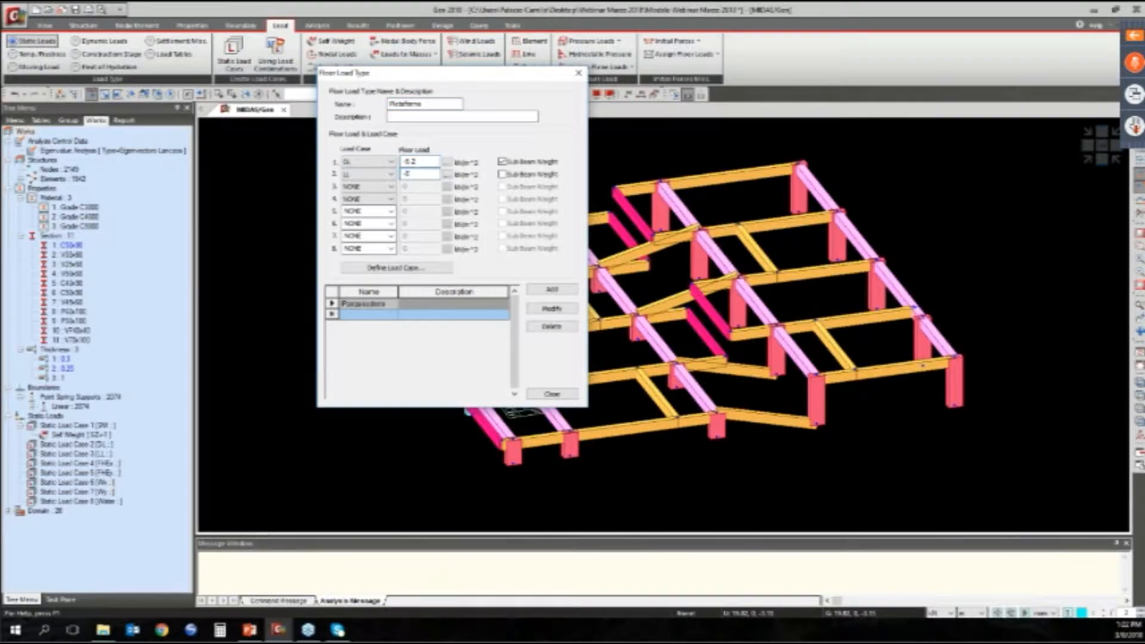
{"action": "left_click", "coordinate": [539, 291]}
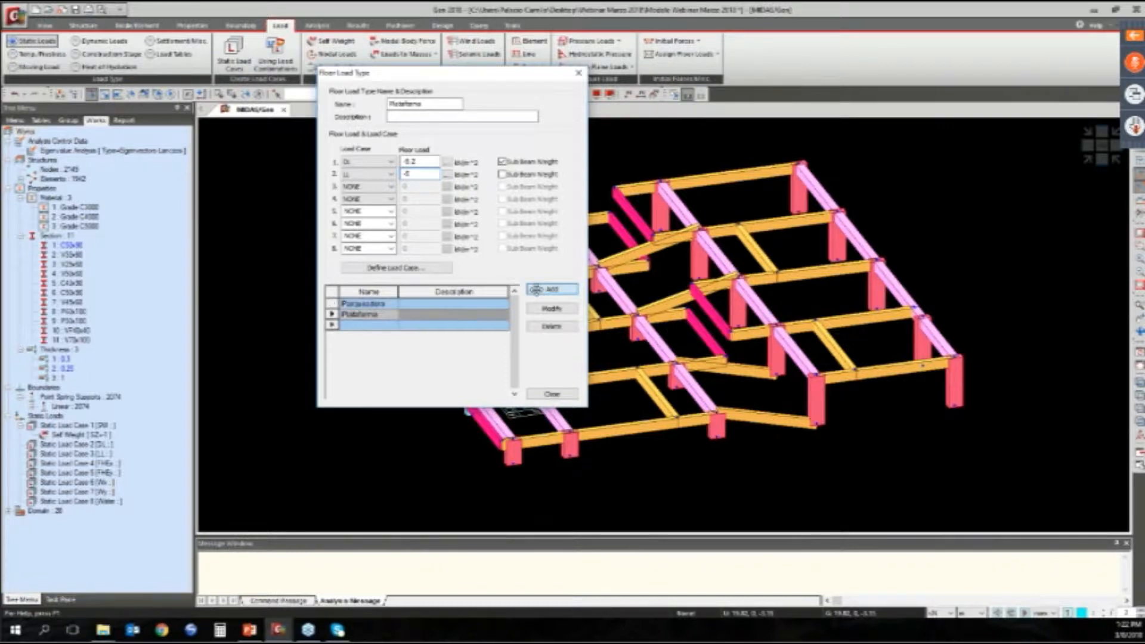
Add a floor load type named Zona humeda with DL -6.2 and LL -1.5 kN/m^2, and finish the floor load type definition
{"action": "double_click", "coordinate": [418, 104]}
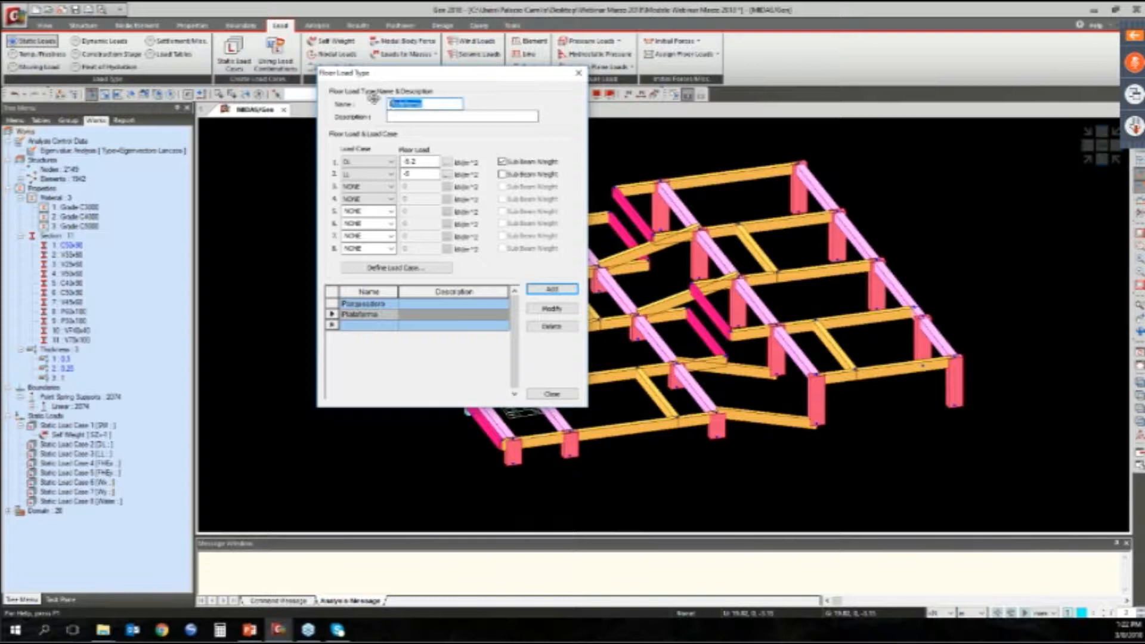
{"action": "type", "text": "Zon"}
{"action": "type", "text": "a N"}
{"action": "type", "text": "umeda"}
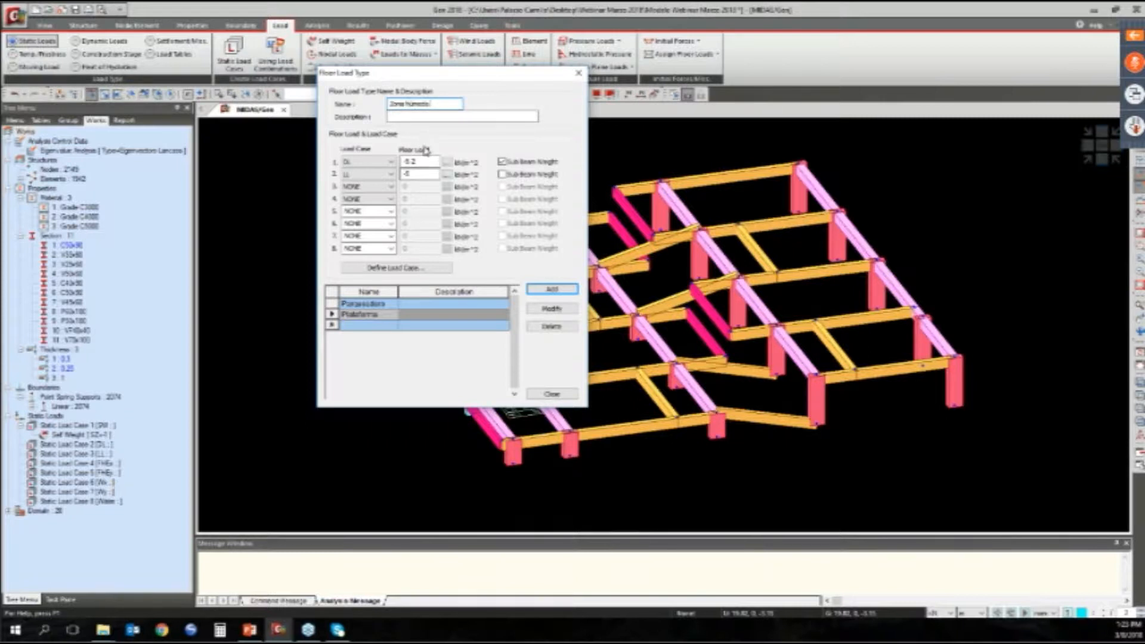
{"action": "left_click", "coordinate": [952, 223]}
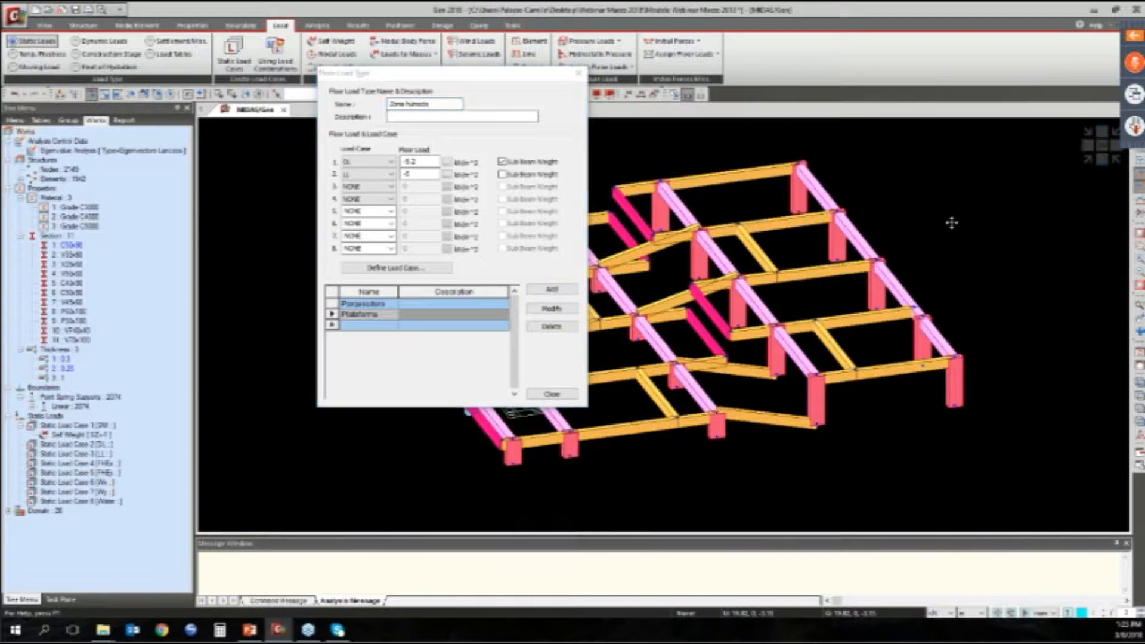
{"action": "left_click", "coordinate": [410, 162]}
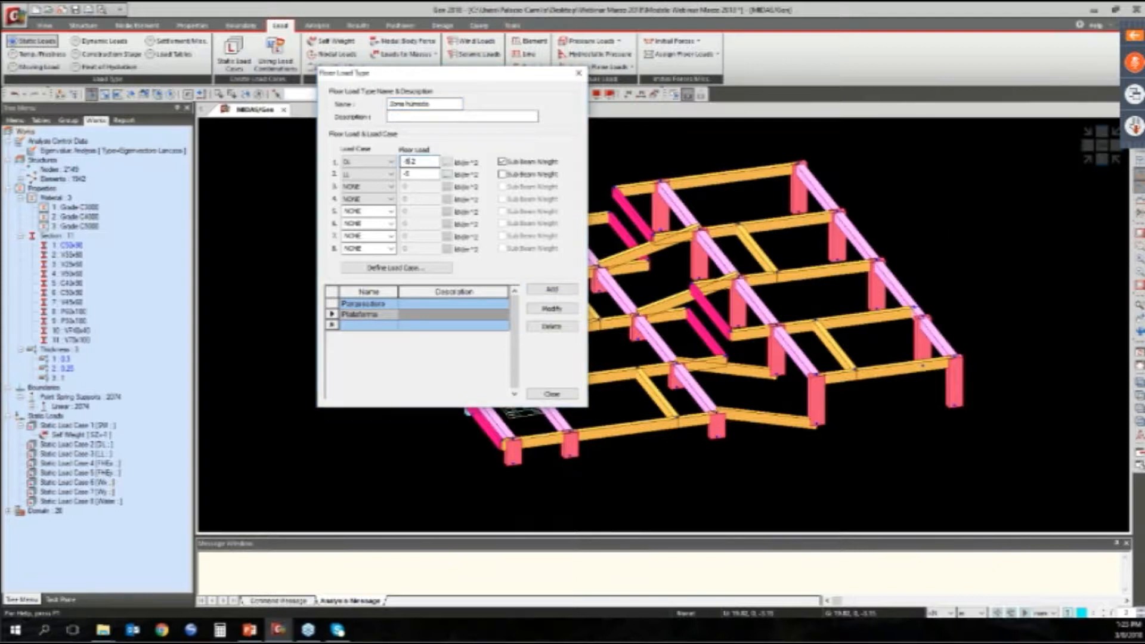
{"action": "double_click", "coordinate": [417, 176]}
{"action": "type", "text": "1.5"}
{"action": "left_click", "coordinate": [543, 290]}
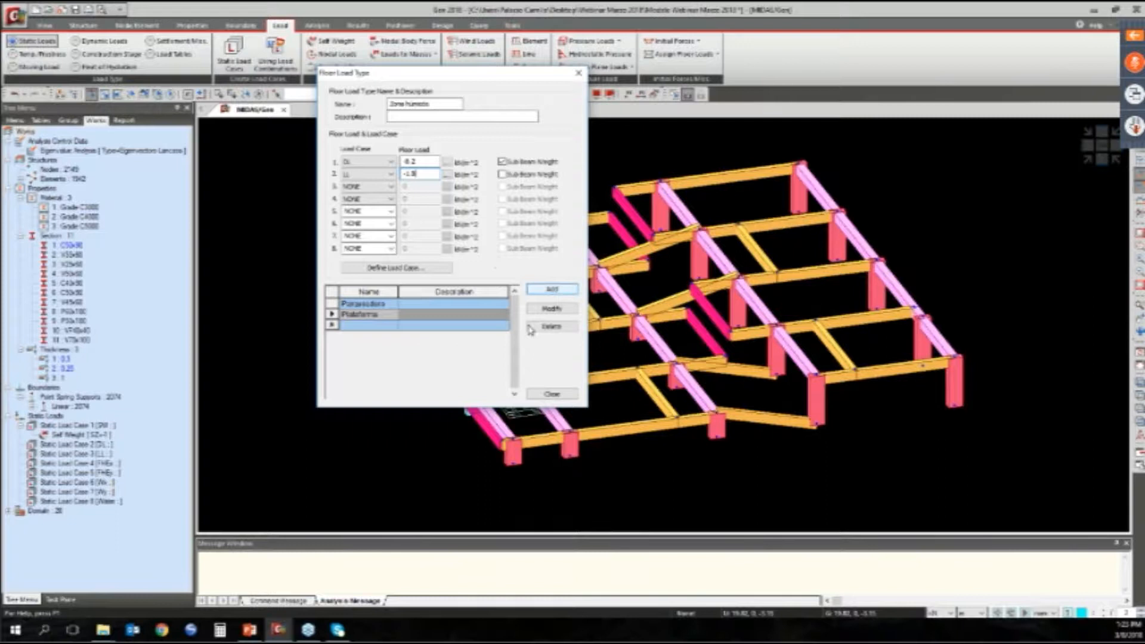
{"action": "left_click", "coordinate": [550, 395]}
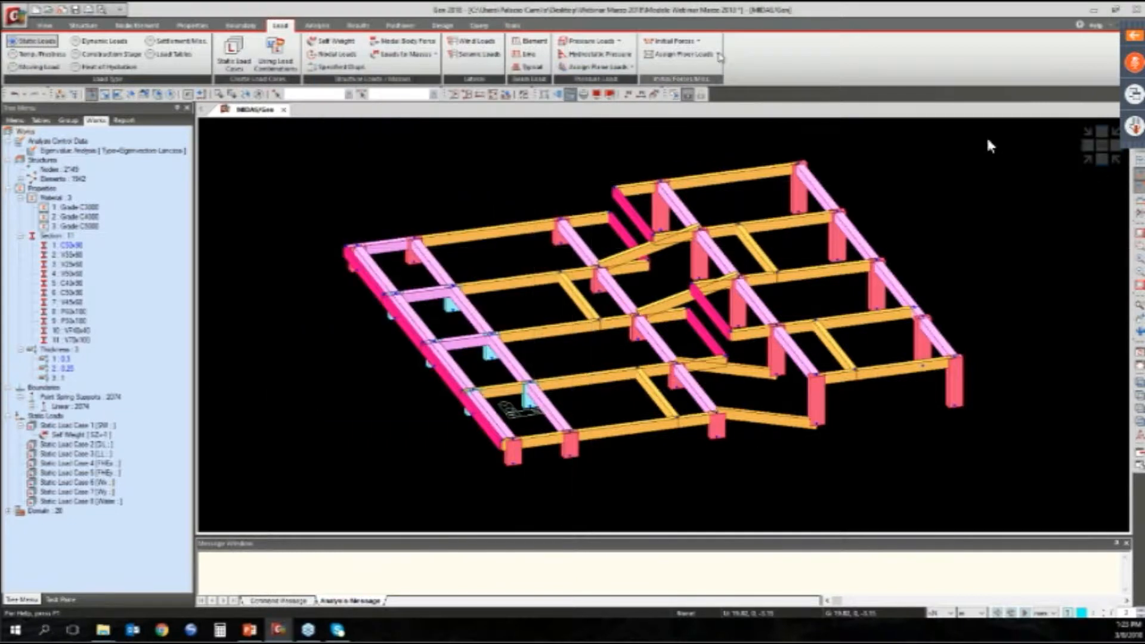
Start assigning floor loads to the slabs of the displayed parking level
{"action": "left_click", "coordinate": [683, 53]}
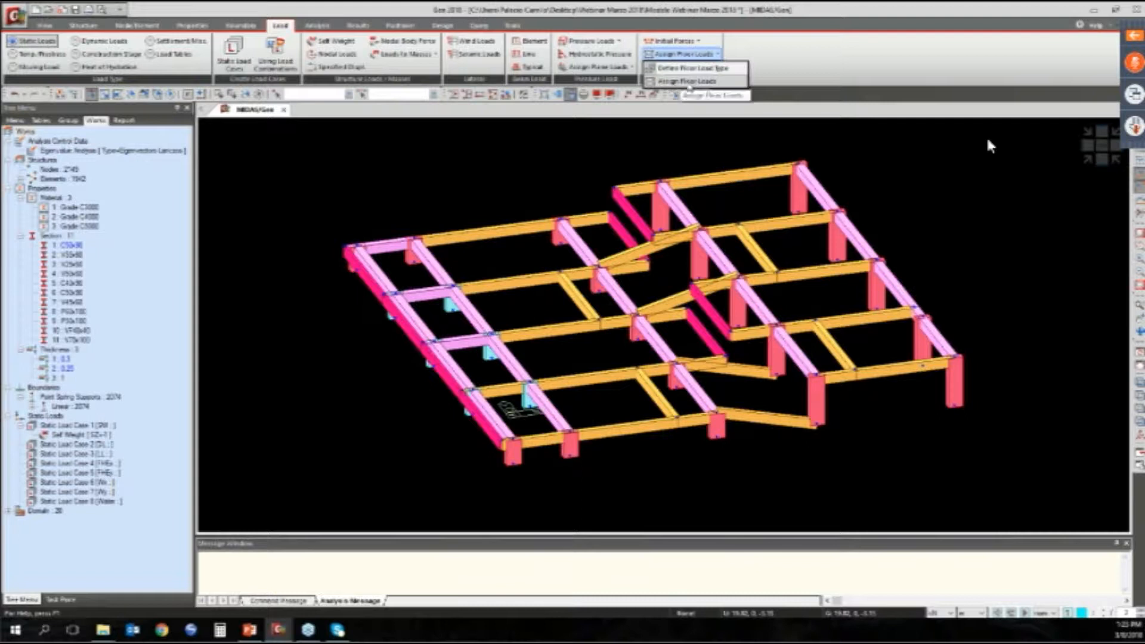
{"action": "left_click", "coordinate": [687, 81]}
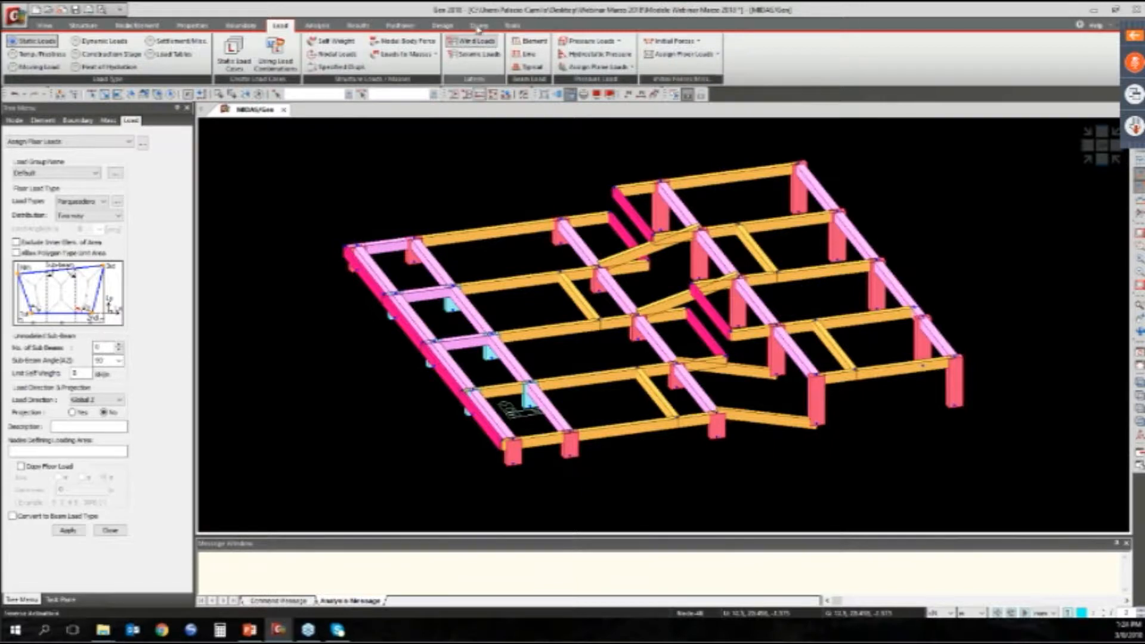
Query the distance between the two end nodes of the front beam span beside the left edge strip
{"action": "left_click", "coordinate": [483, 28]}
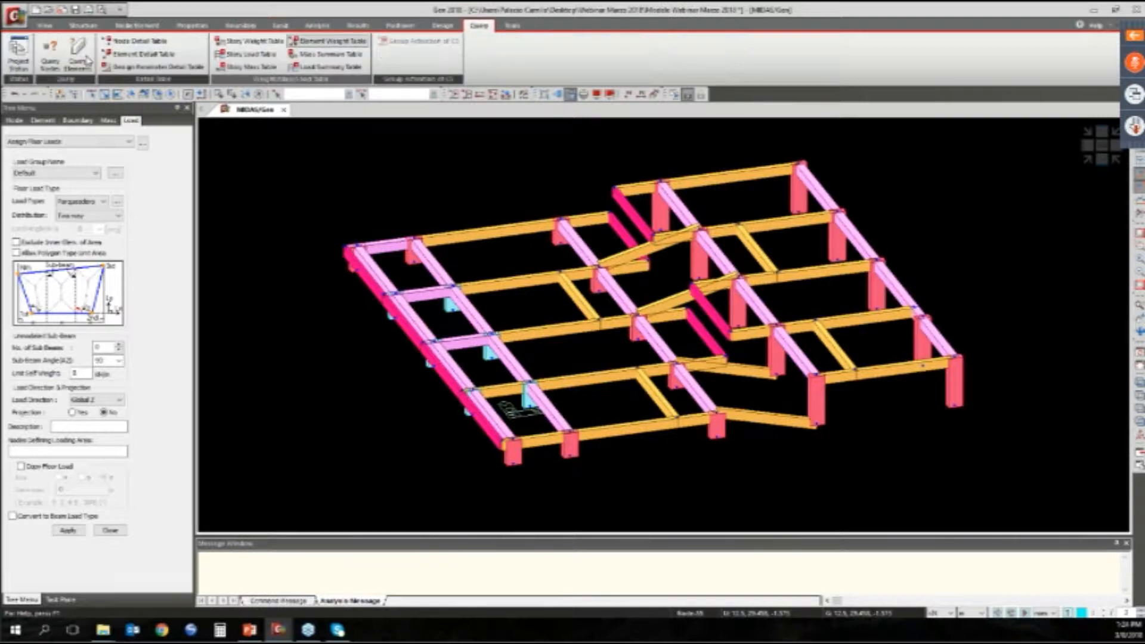
{"action": "left_click", "coordinate": [48, 57]}
{"action": "left_click", "coordinate": [570, 431]}
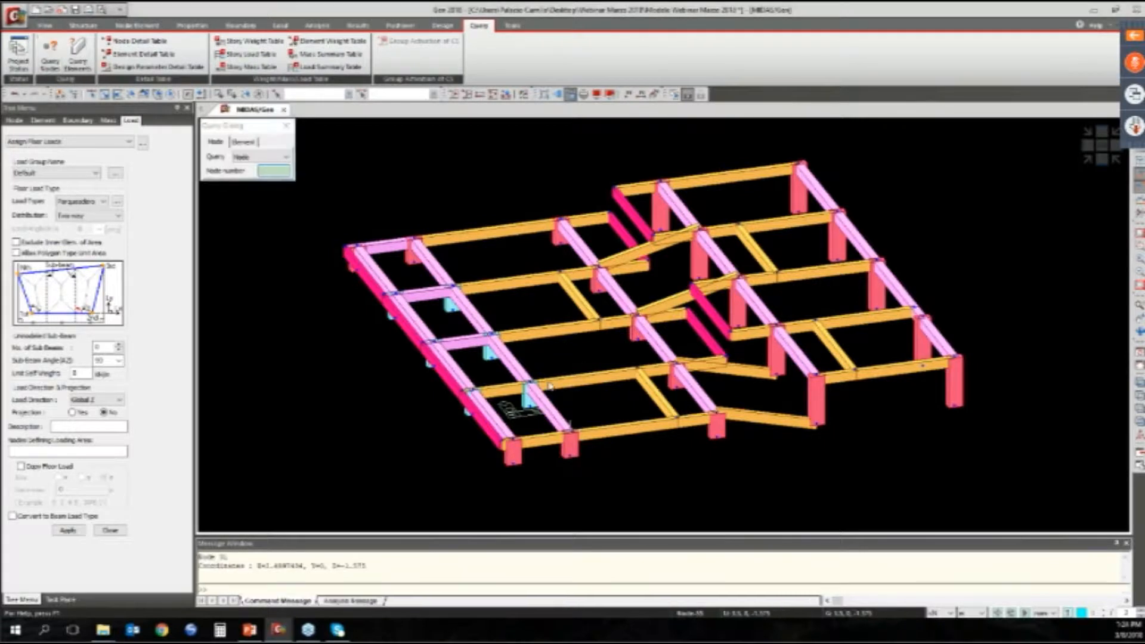
{"action": "left_click", "coordinate": [531, 382]}
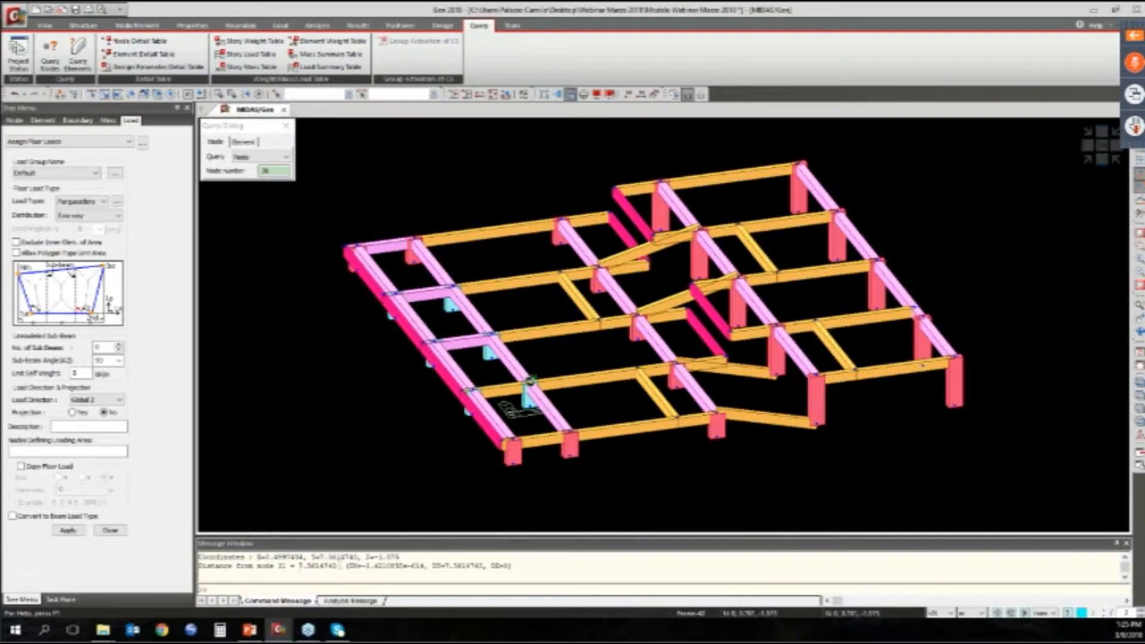
{"action": "double_click", "coordinate": [340, 566]}
{"action": "left_click_drag", "start_coordinate": [345, 565], "coordinate": [347, 565]}
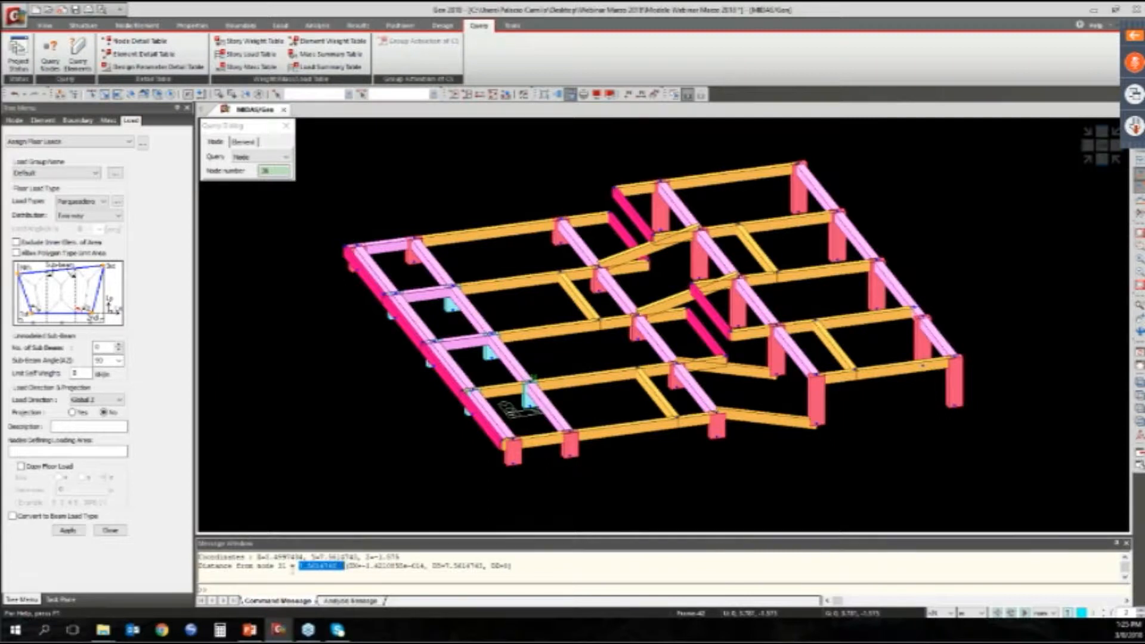
{"action": "left_click", "coordinate": [302, 565]}
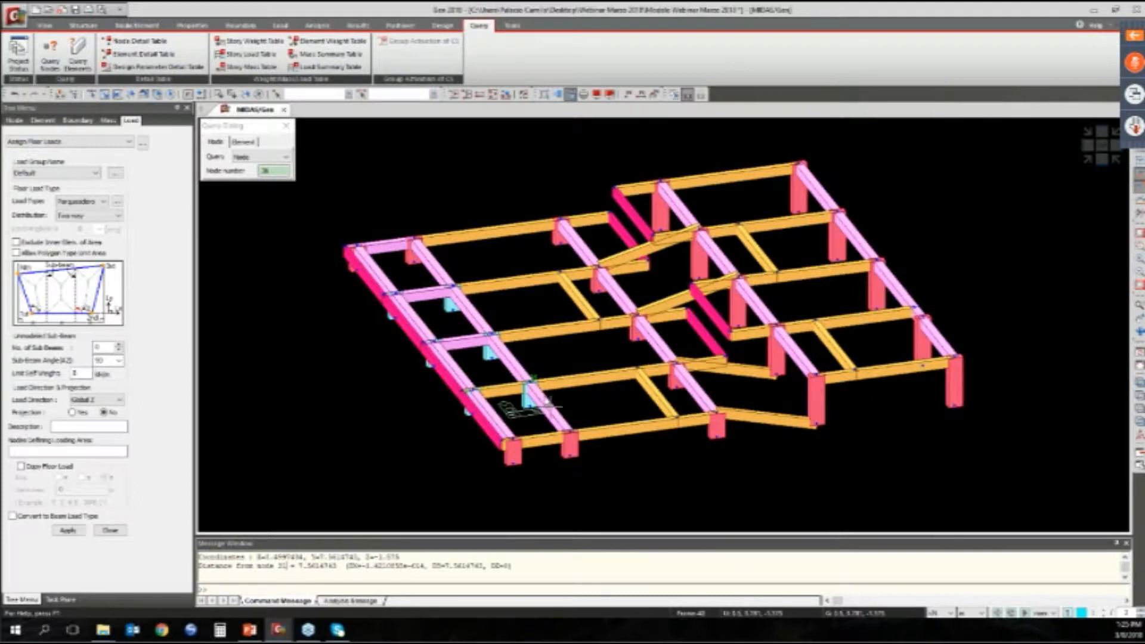
Save the model and set the floor load's unmodeled sub-beams to 4 with a unit self weight of 0.77 kN/m
{"action": "key", "text": "ctrl+s"}
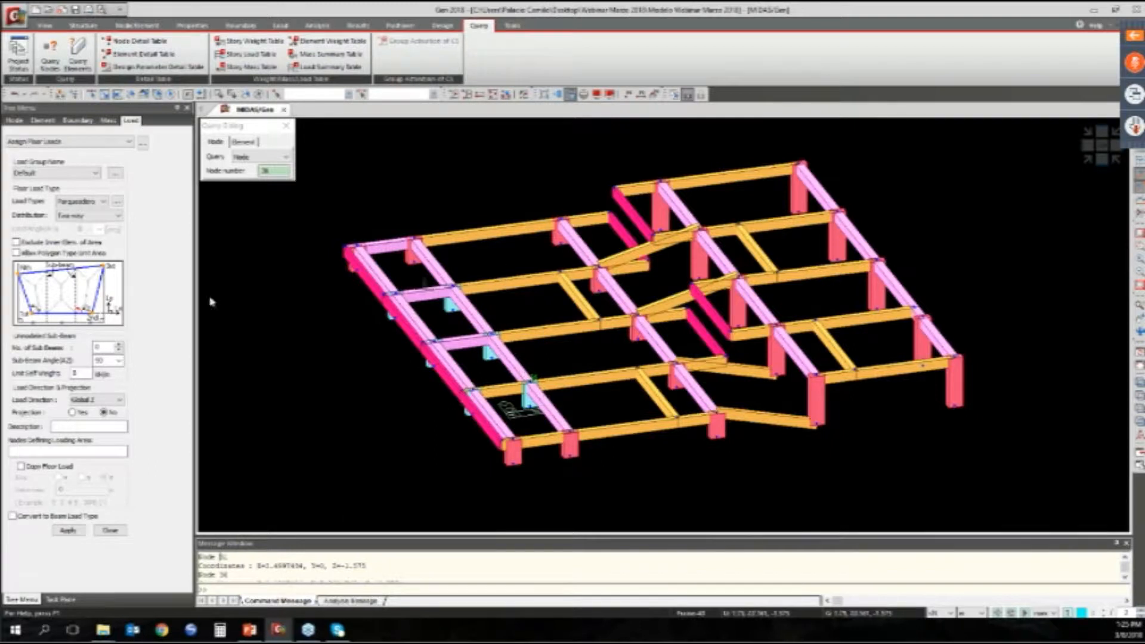
{"action": "left_click", "coordinate": [176, 302]}
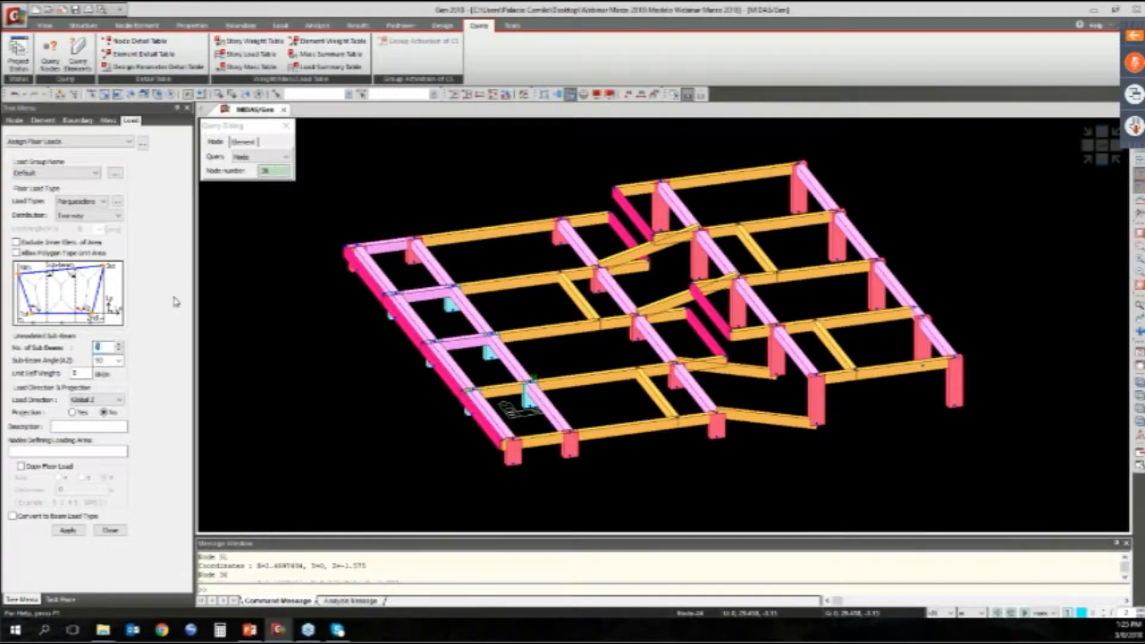
{"action": "type", "text": "4"}
{"action": "double_click", "coordinate": [84, 374]}
{"action": "type", "text": "0.77"}
Assign the two-way Parqueadero floor load to the lower slab by picking its perimeter nodes, including both projections beside the ramps
{"action": "left_click", "coordinate": [70, 452]}
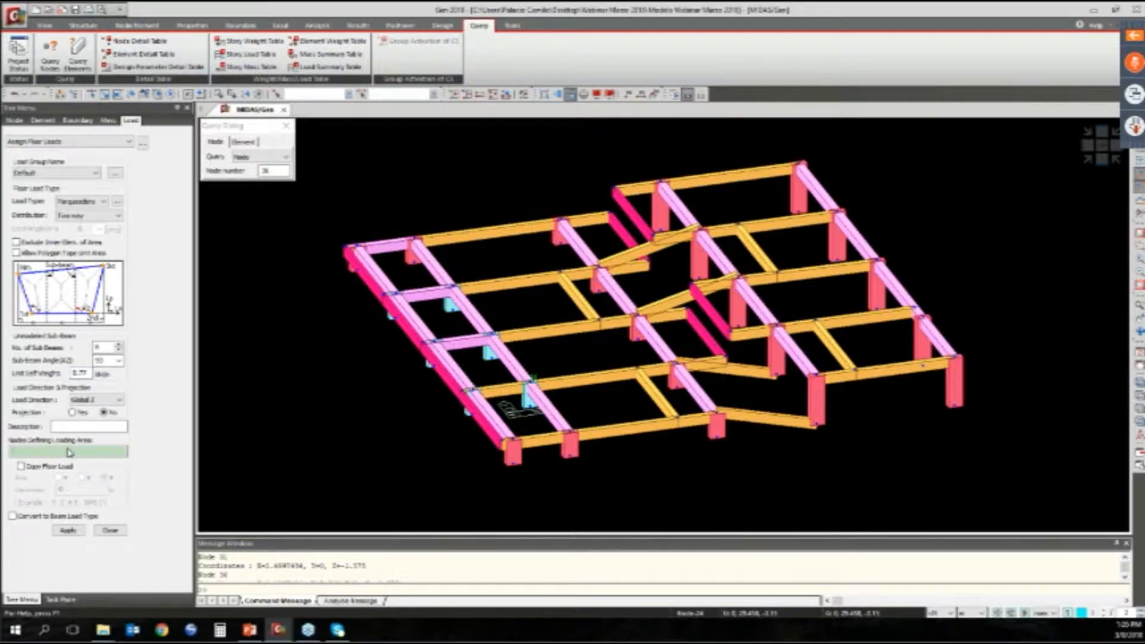
{"action": "left_click", "coordinate": [346, 246]}
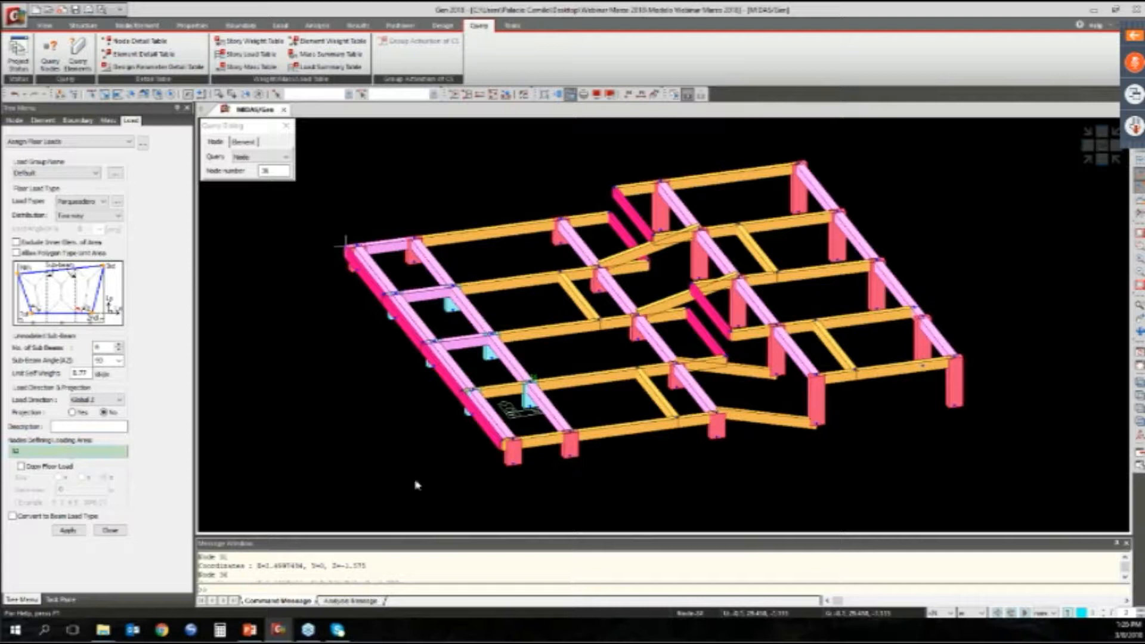
{"action": "left_click", "coordinate": [493, 455]}
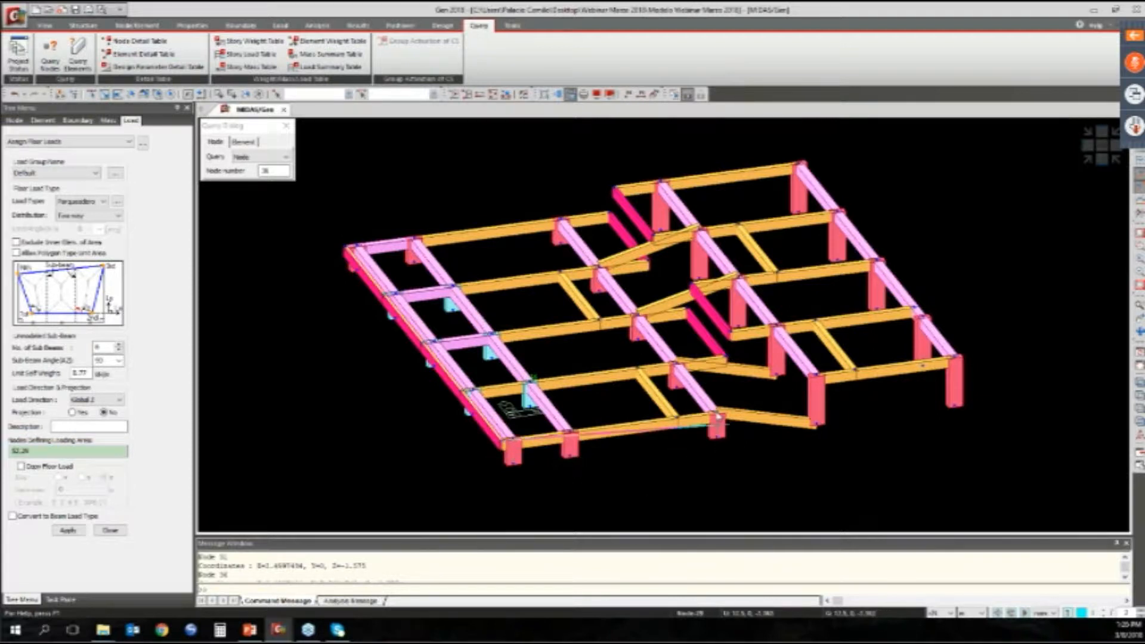
{"action": "left_click", "coordinate": [679, 364]}
{"action": "left_click", "coordinate": [727, 357]}
{"action": "left_click", "coordinate": [685, 317]}
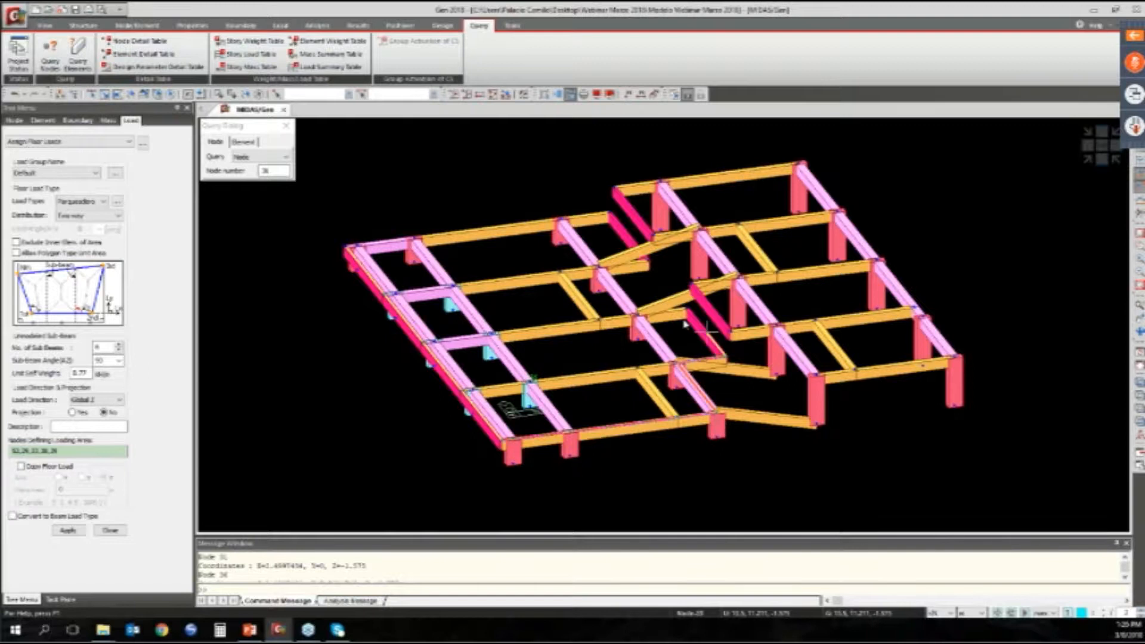
{"action": "left_click", "coordinate": [687, 311]}
{"action": "left_click", "coordinate": [637, 313]}
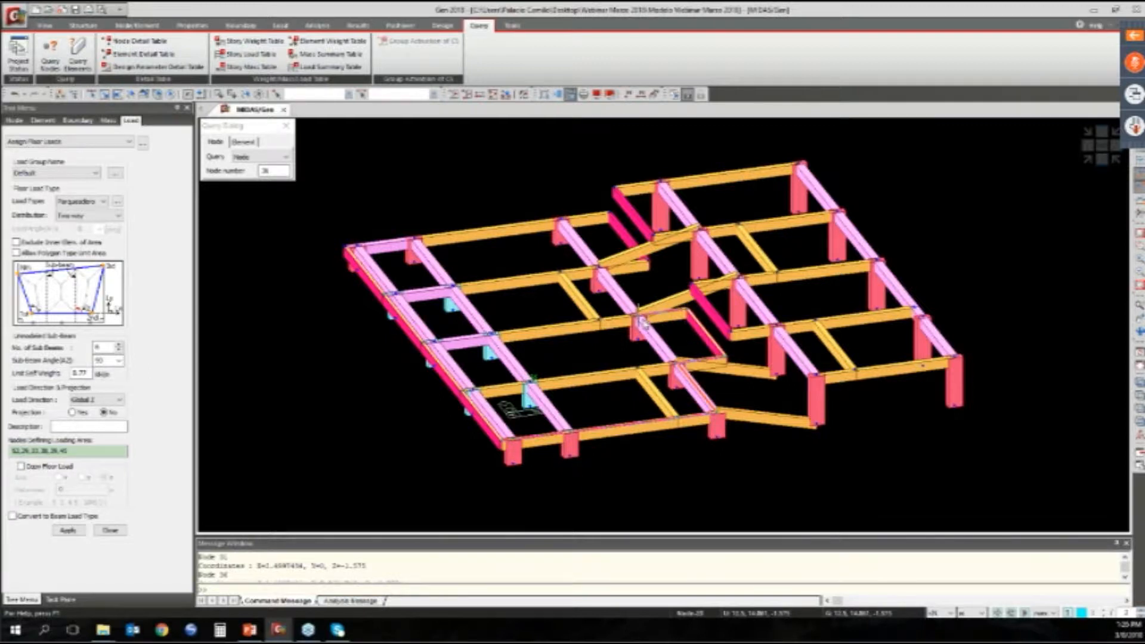
{"action": "left_click", "coordinate": [599, 268]}
{"action": "left_click", "coordinate": [647, 261]}
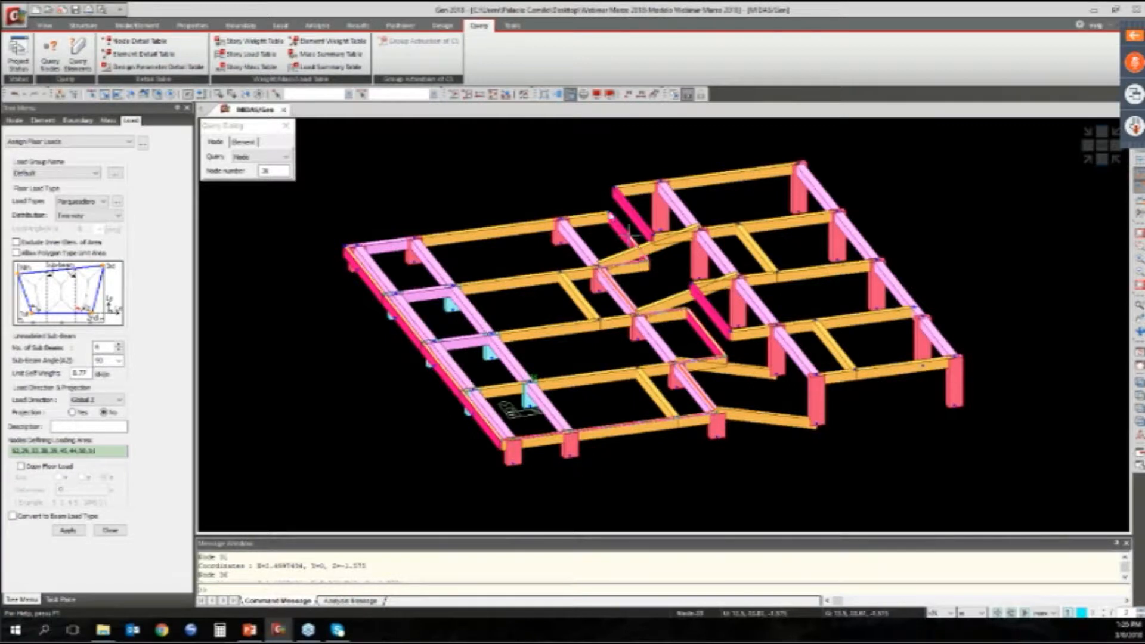
{"action": "left_click", "coordinate": [610, 213]}
{"action": "left_click", "coordinate": [560, 219]}
{"action": "left_click", "coordinate": [350, 242]}
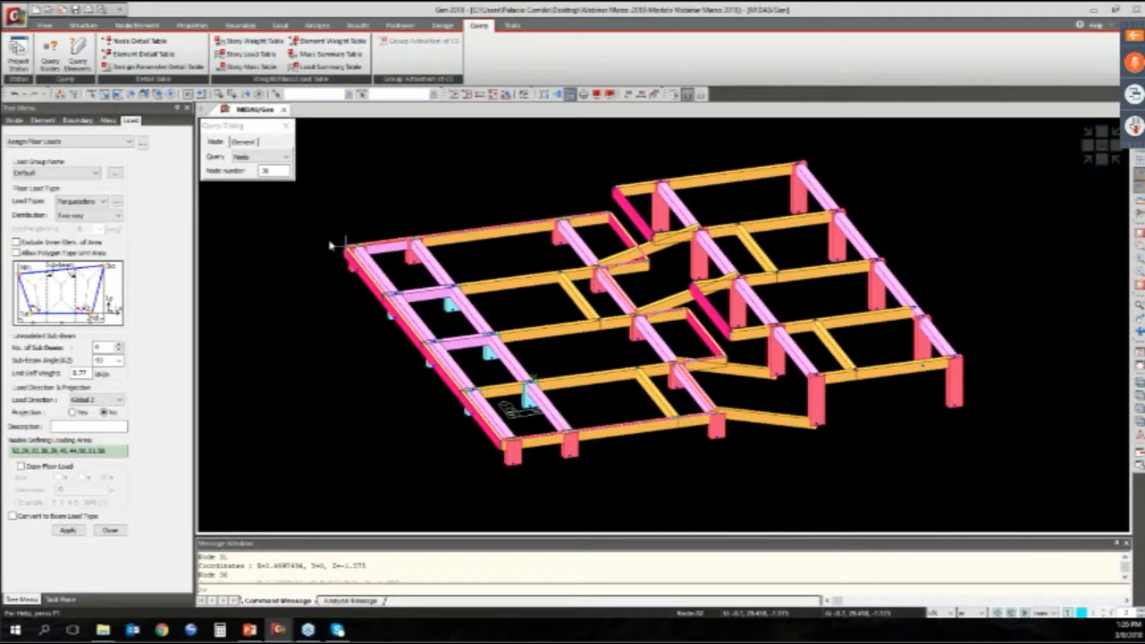
{"action": "left_click", "coordinate": [331, 245]}
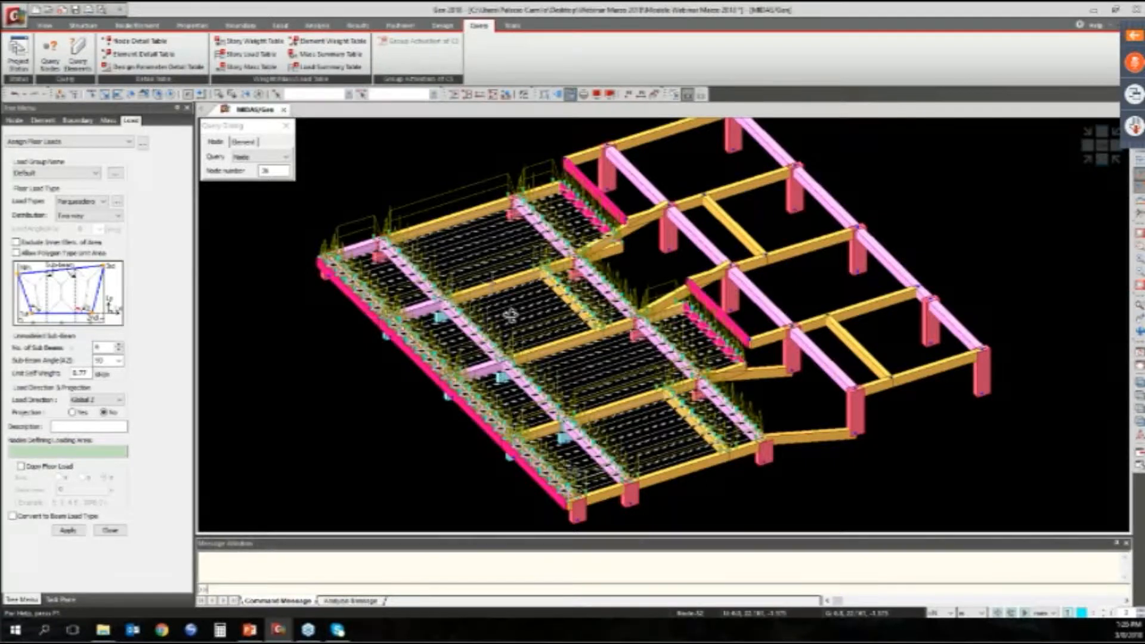
Assign the two-way Parqueadero floor load to the upper slab by picking its perimeter nodes around the projections and outer corners
{"action": "middle_click_drag", "start_coordinate": [511, 315], "coordinate": [511, 315], "text": "ctrl"}
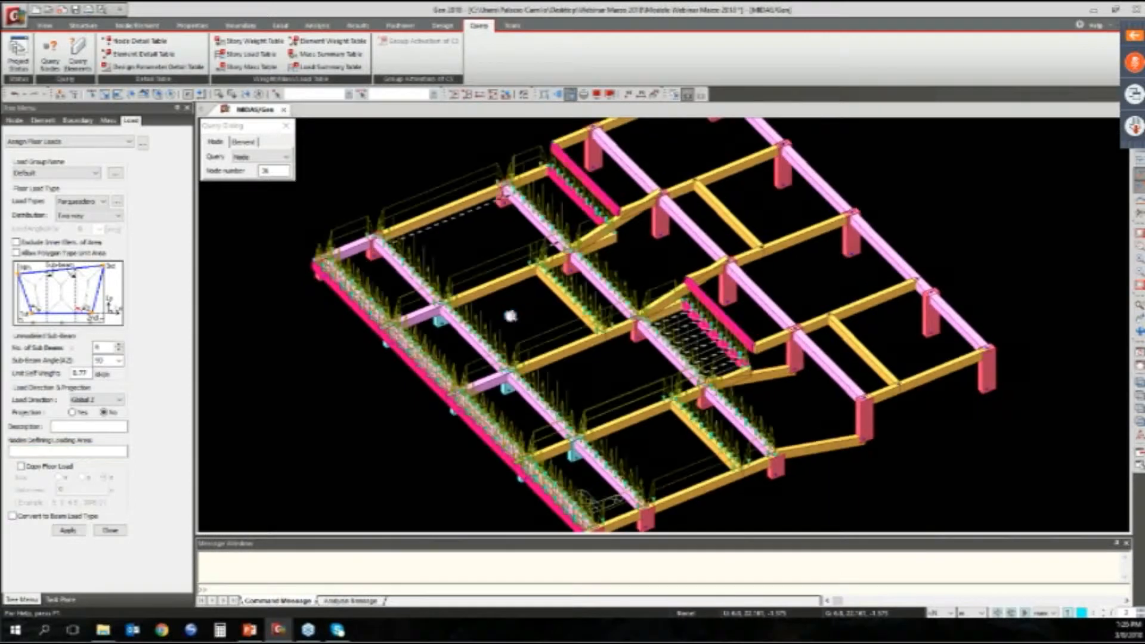
{"action": "middle_click_drag", "start_coordinate": [503, 197], "coordinate": [504, 143]}
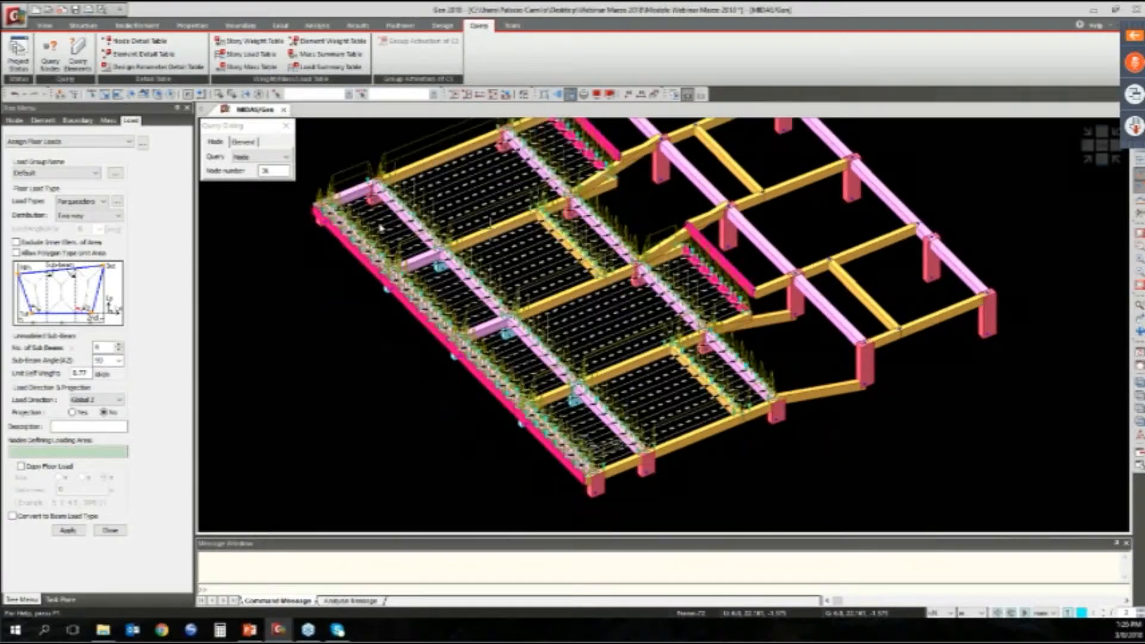
{"action": "middle_click_drag", "start_coordinate": [371, 210], "coordinate": [381, 228]}
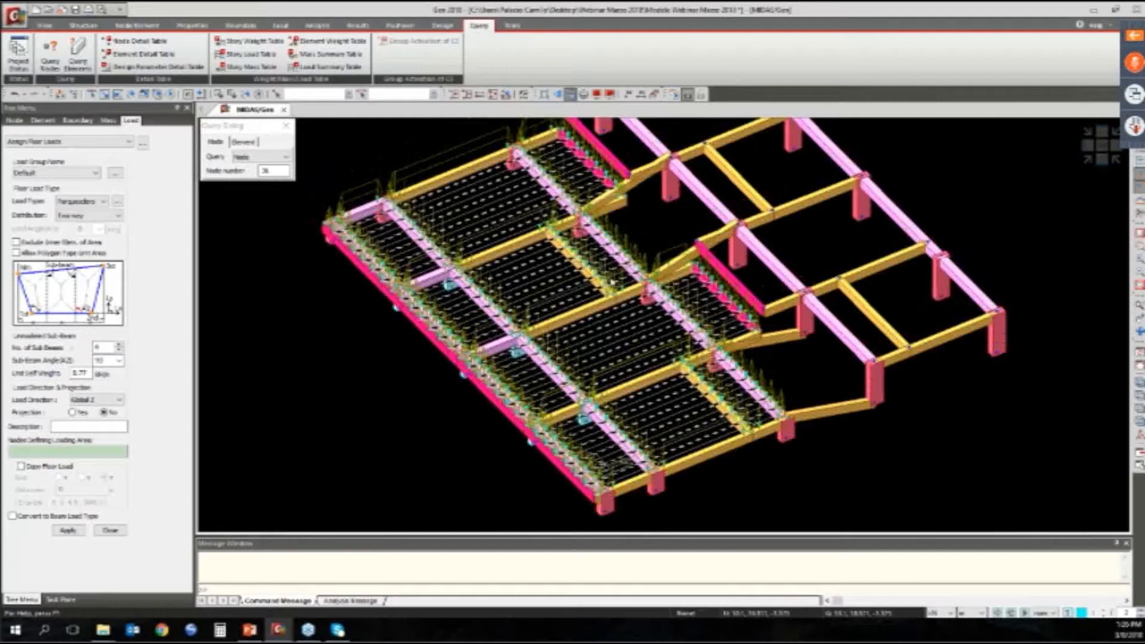
{"action": "mouse_move", "coordinate": [611, 282]}
{"action": "middle_mouse_down"}
{"action": "mouse_move", "coordinate": [543, 309]}
{"action": "mouse_move", "coordinate": [559, 326]}
{"action": "mouse_move", "coordinate": [507, 413]}
{"action": "middle_mouse_up"}
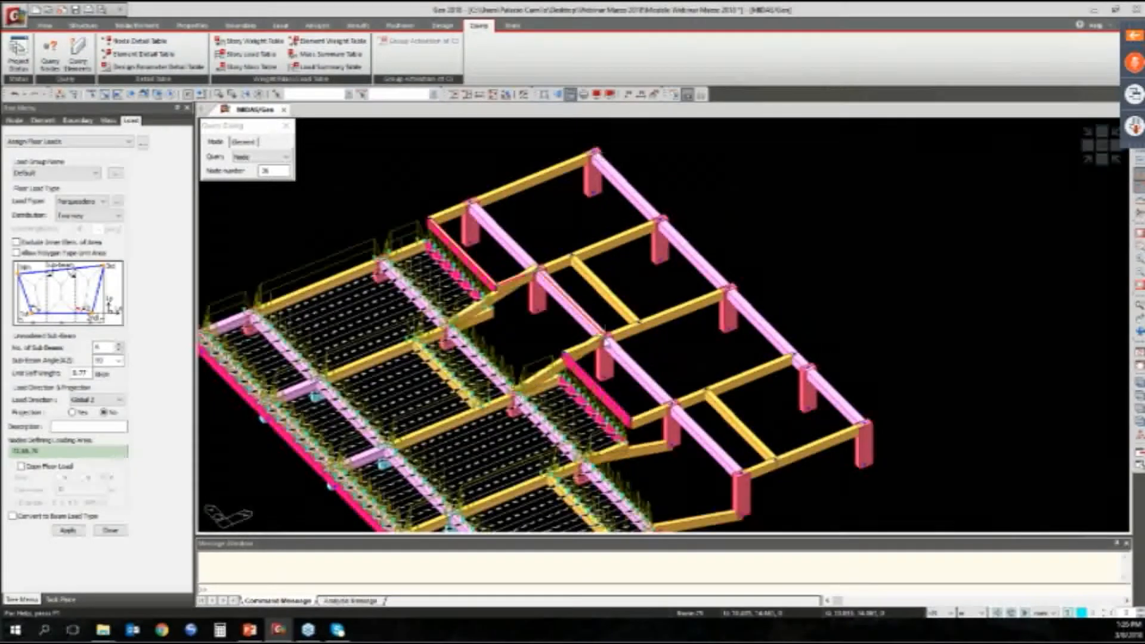
{"action": "left_click", "coordinate": [606, 341]}
{"action": "left_click", "coordinate": [565, 356]}
{"action": "left_click", "coordinate": [663, 416]}
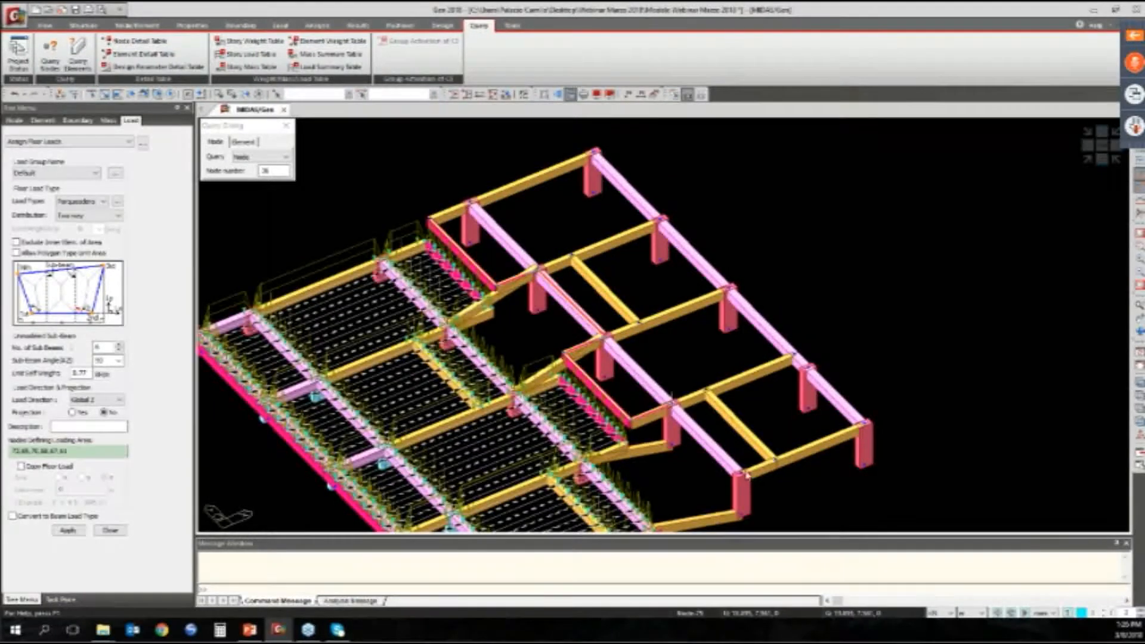
{"action": "left_click", "coordinate": [746, 475]}
{"action": "left_click", "coordinate": [864, 423]}
{"action": "left_click", "coordinate": [595, 151]}
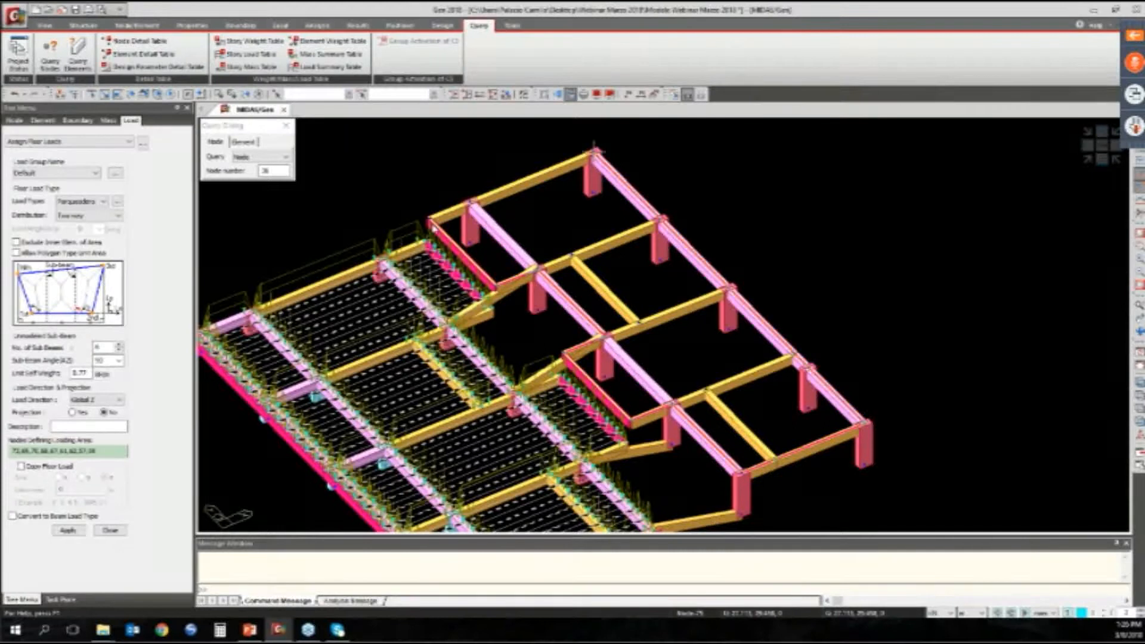
{"action": "left_click", "coordinate": [429, 218]}
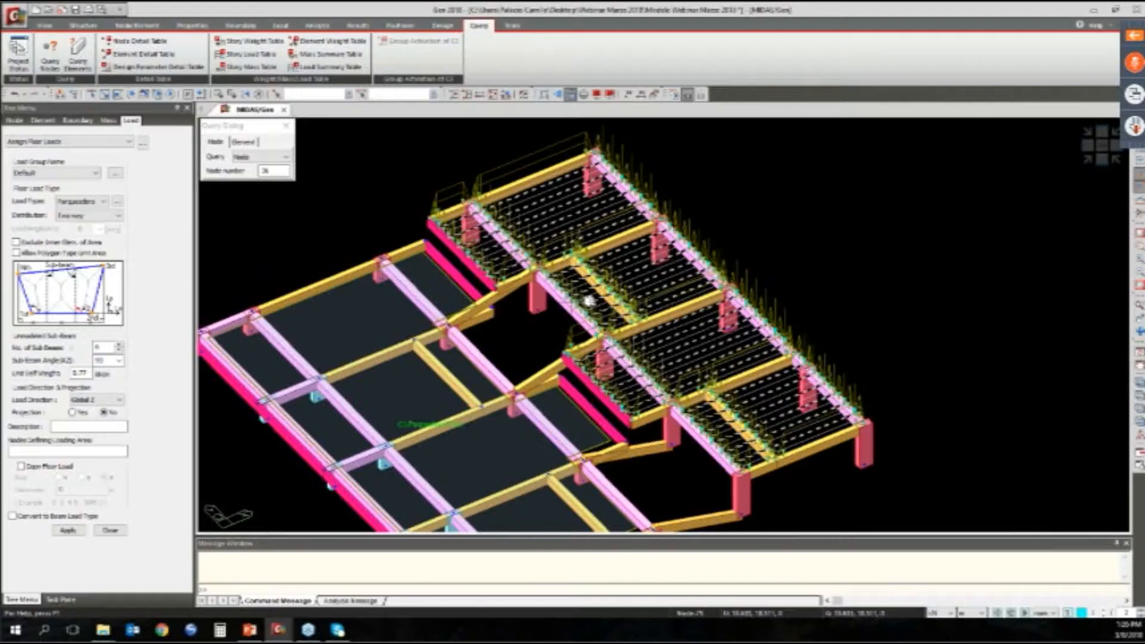
Assign the Parqueadero floor load to the ascending ramp panel between the lower and upper slabs by picking its four corner nodes
{"action": "middle_click_drag", "start_coordinate": [563, 329], "coordinate": [635, 263]}
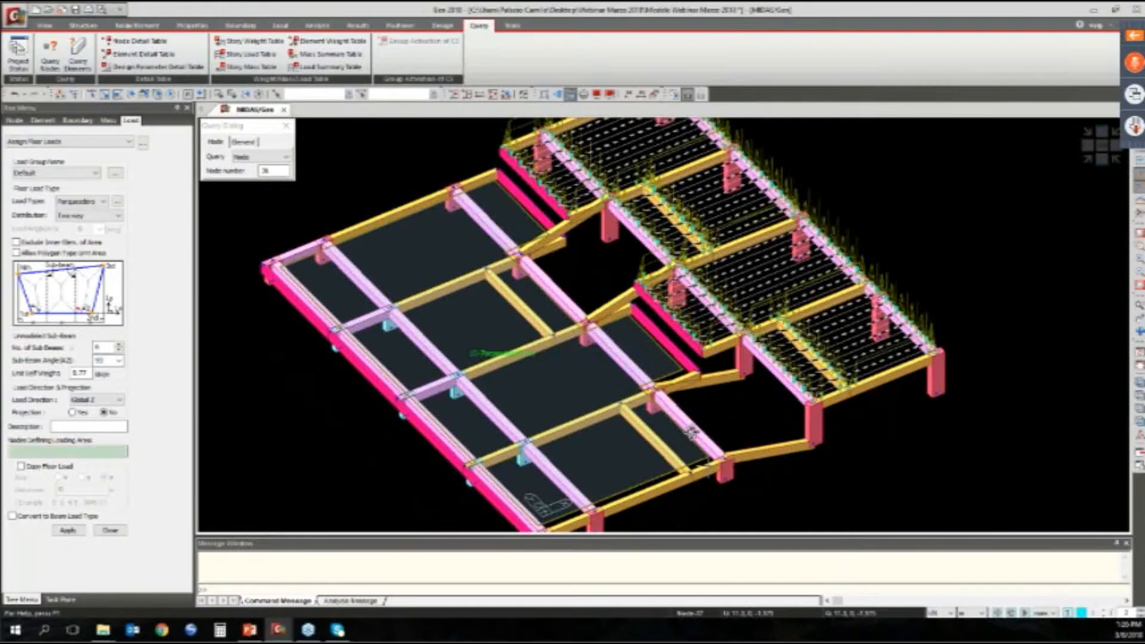
{"action": "middle_click_drag", "start_coordinate": [691, 433], "coordinate": [692, 437], "text": "ctrl"}
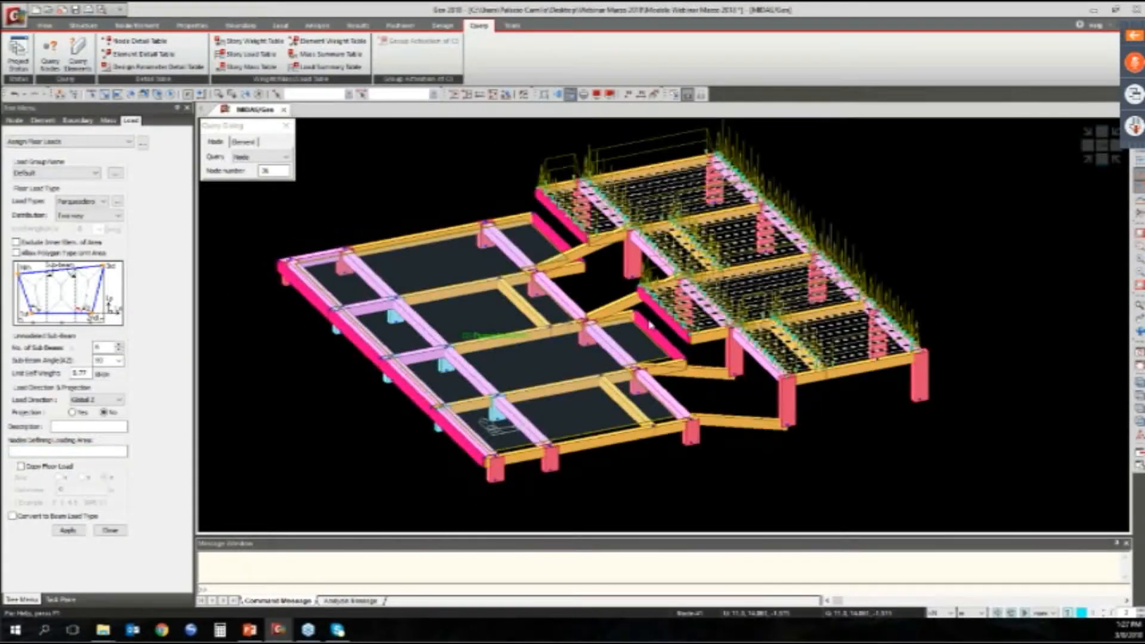
{"action": "mouse_move", "coordinate": [650, 325]}
{"action": "middle_mouse_down", "text": "ctrl"}
{"action": "mouse_move", "coordinate": [549, 263]}
{"action": "mouse_move", "coordinate": [466, 347]}
{"action": "middle_mouse_up", "text": "ctrl"}
{"action": "left_click", "coordinate": [525, 253]}
{"action": "left_click", "coordinate": [589, 322]}
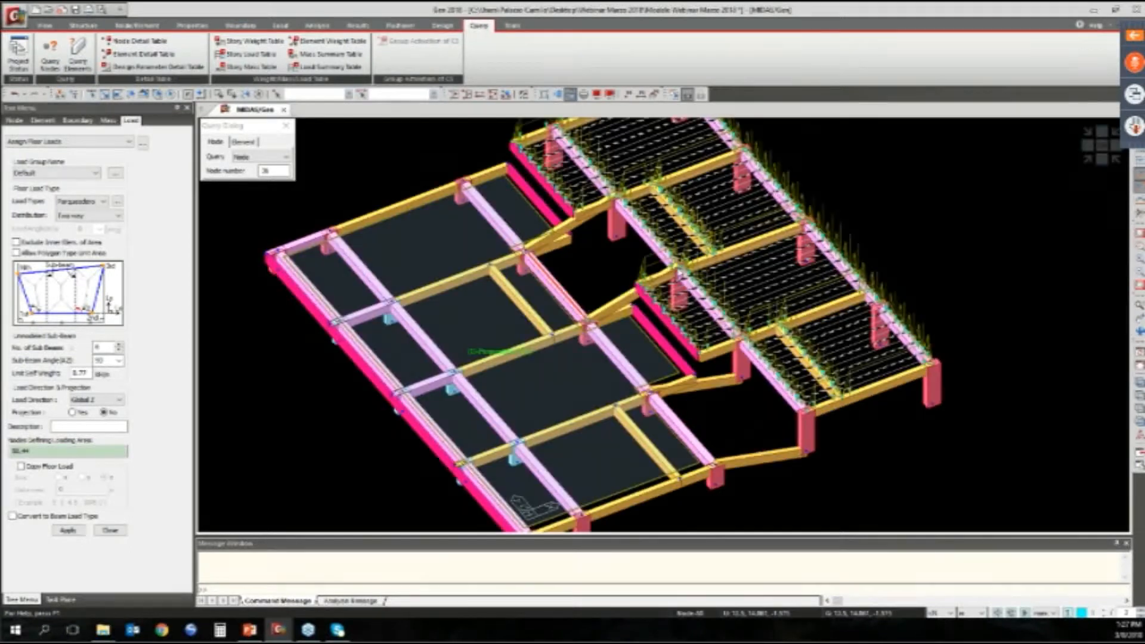
{"action": "left_click", "coordinate": [578, 222]}
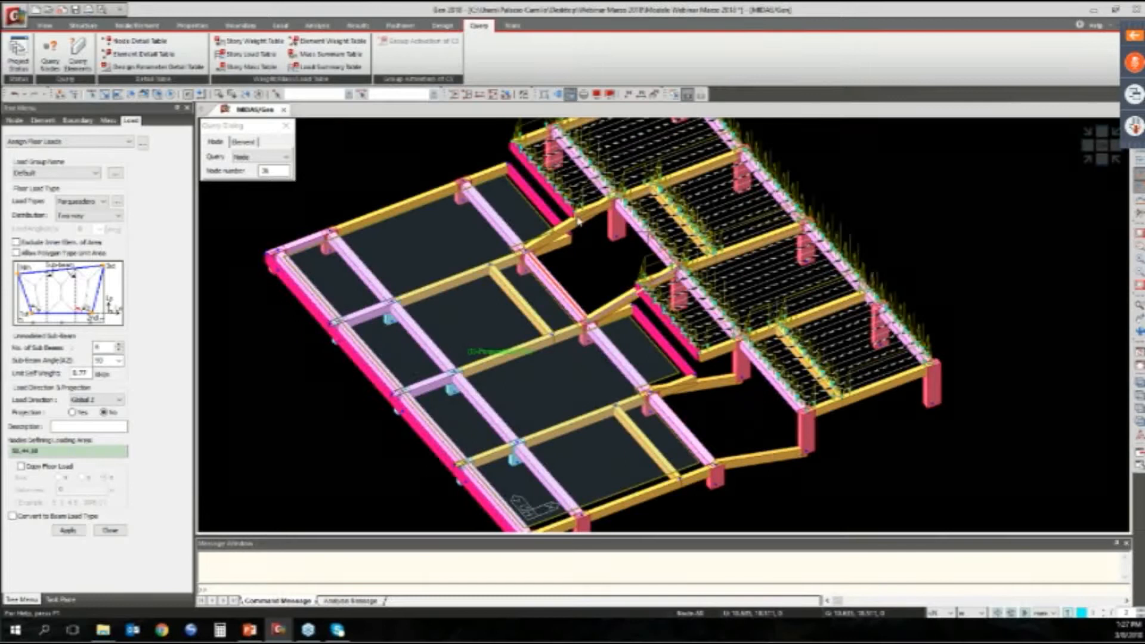
{"action": "left_click", "coordinate": [617, 201]}
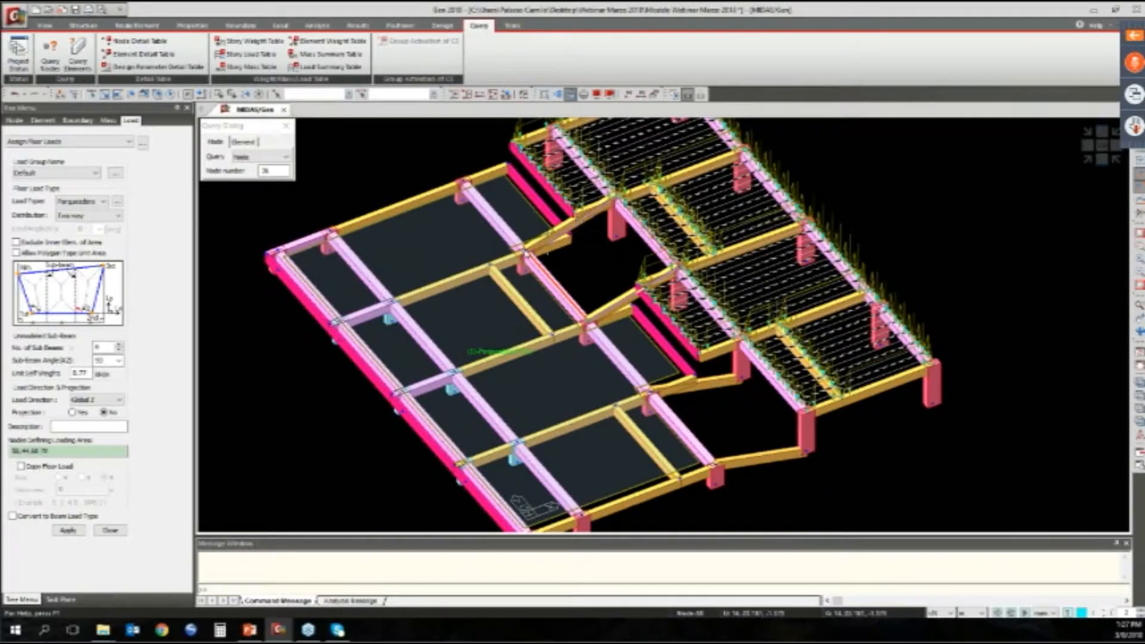
Assign the Parqueadero floor load to the descending ramp panel at the front by picking its corner nodes
{"action": "left_click", "coordinate": [715, 473]}
{"action": "left_click", "coordinate": [803, 446]}
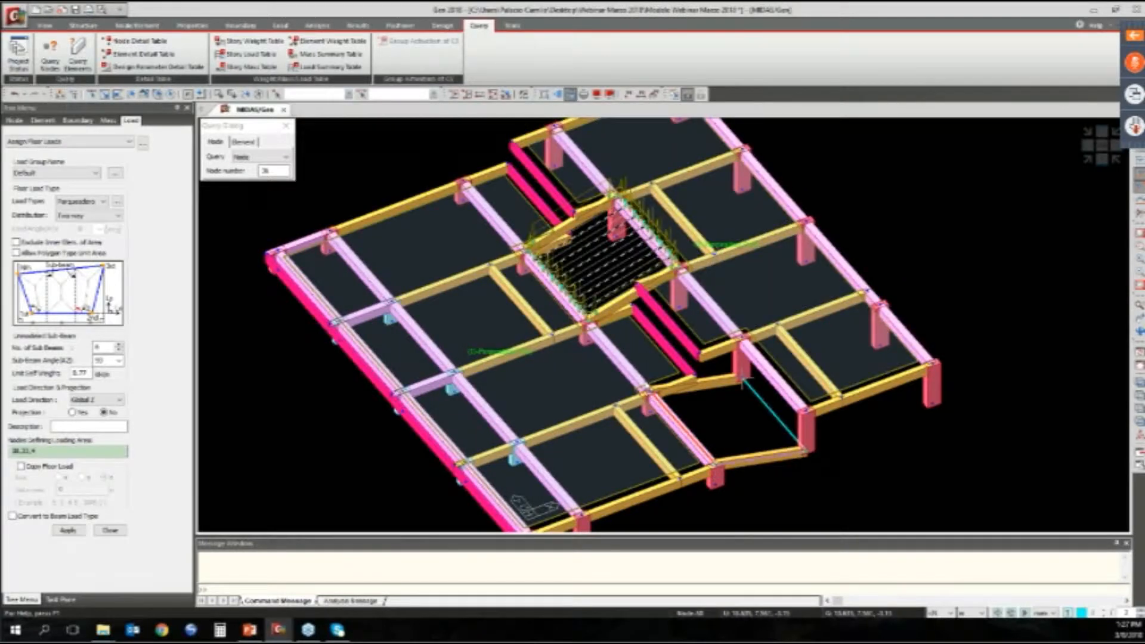
{"action": "left_click", "coordinate": [743, 380]}
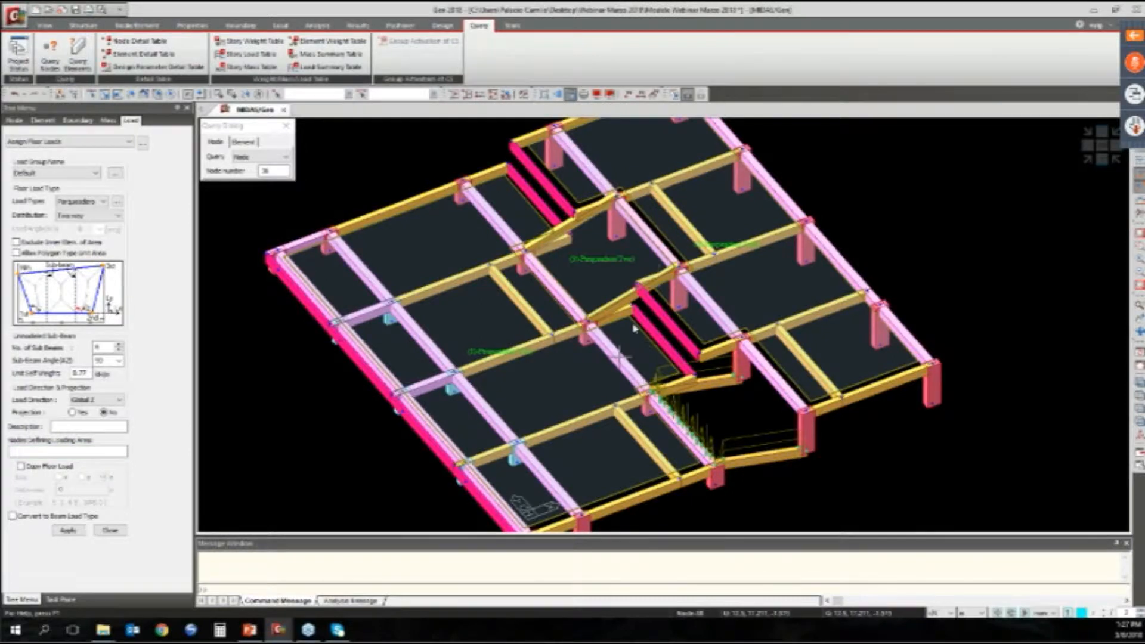
Close the floor load assignment and examine the loads on the two ramps in a side elevation
{"action": "scroll", "coordinate": [635, 328], "scroll_direction": "down", "scroll_amount": 1}
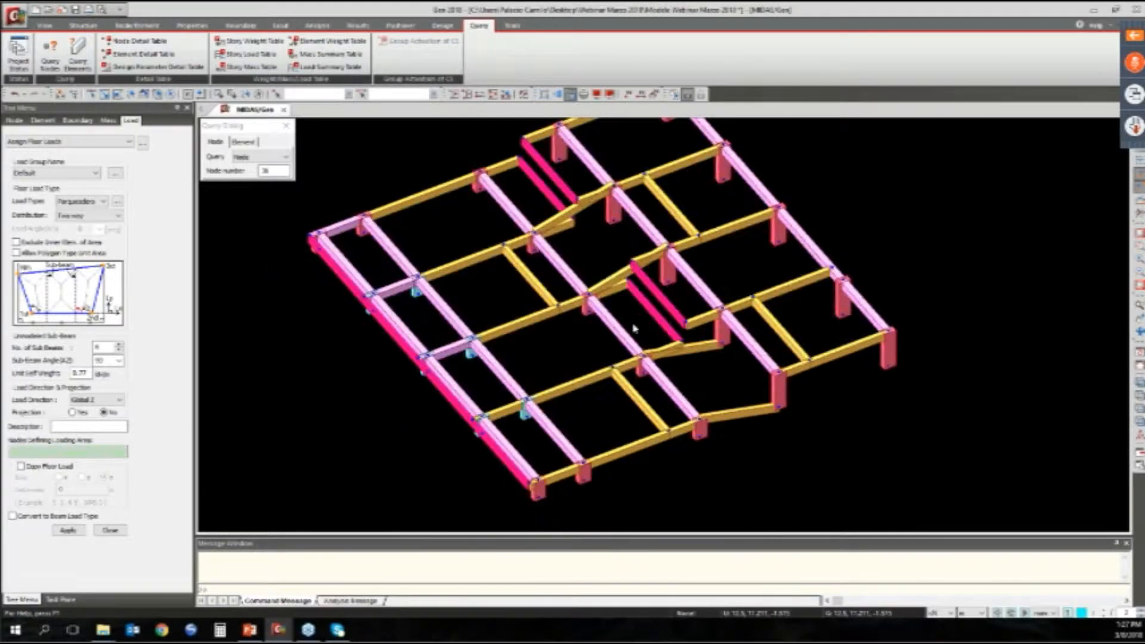
{"action": "scroll", "coordinate": [635, 328], "scroll_direction": "down", "scroll_amount": 1}
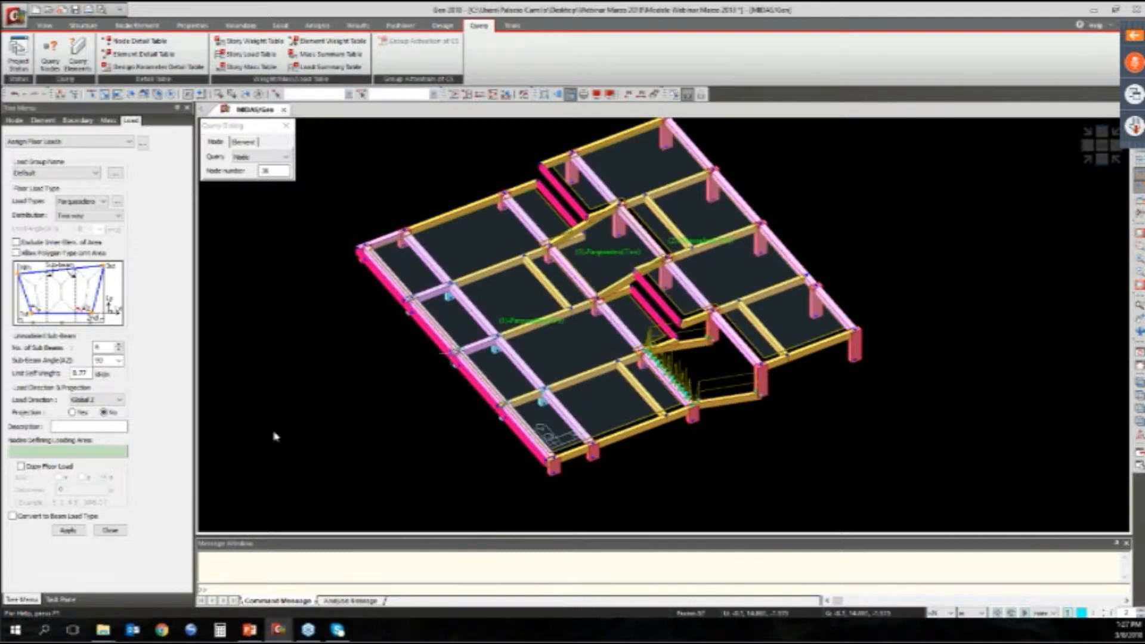
{"action": "left_click", "coordinate": [110, 531]}
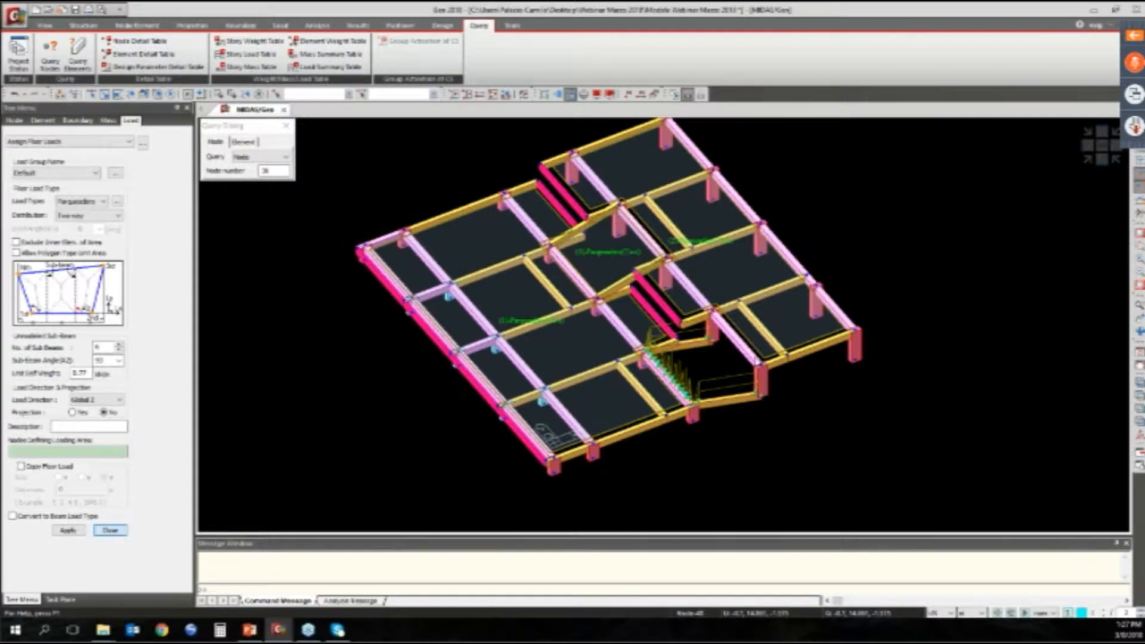
{"action": "middle_click_drag", "start_coordinate": [755, 357], "coordinate": [722, 315], "text": "ctrl"}
{"action": "scroll", "coordinate": [583, 295], "scroll_direction": "up", "scroll_amount": 2}
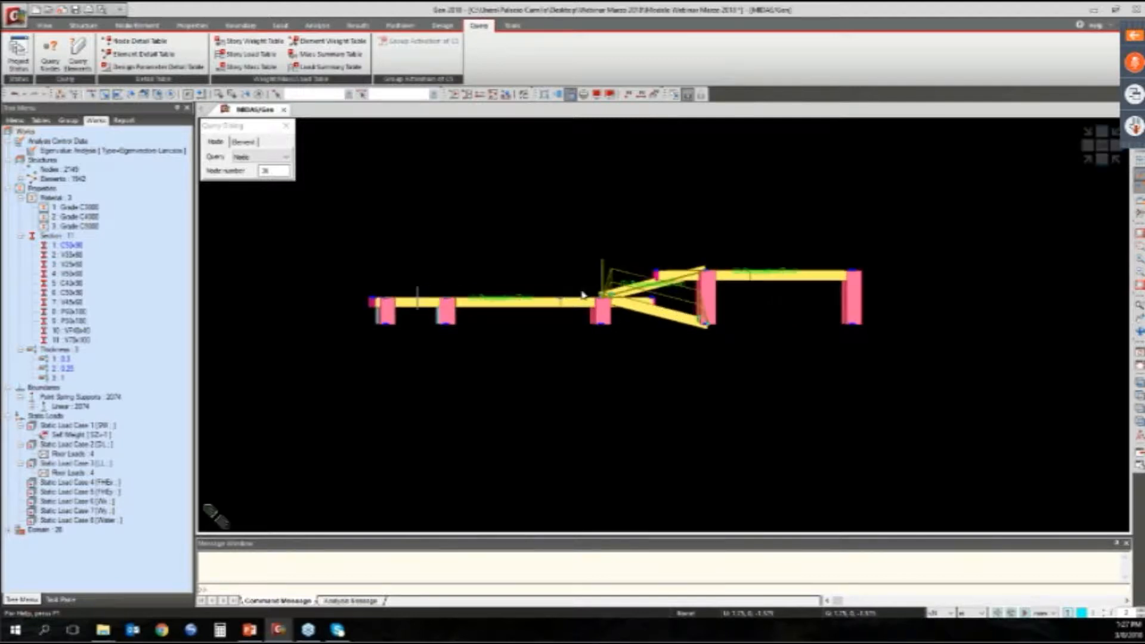
Select the beams of the lower slab and the descending ramp in the side elevation
{"action": "left_click", "coordinate": [1137, 352]}
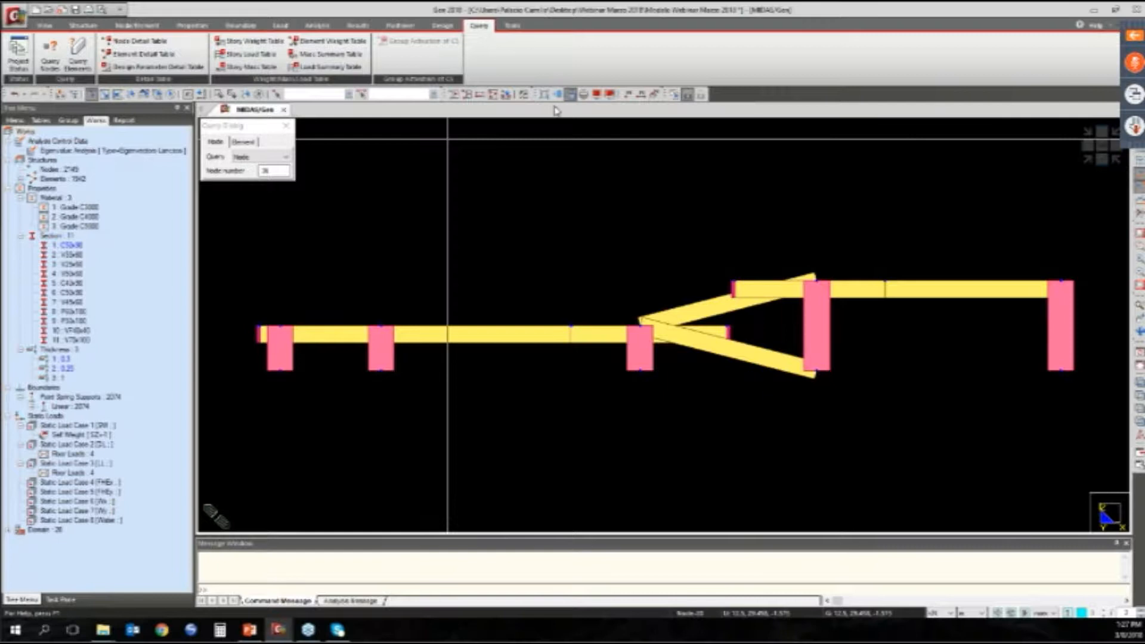
{"action": "left_click", "coordinate": [570, 93]}
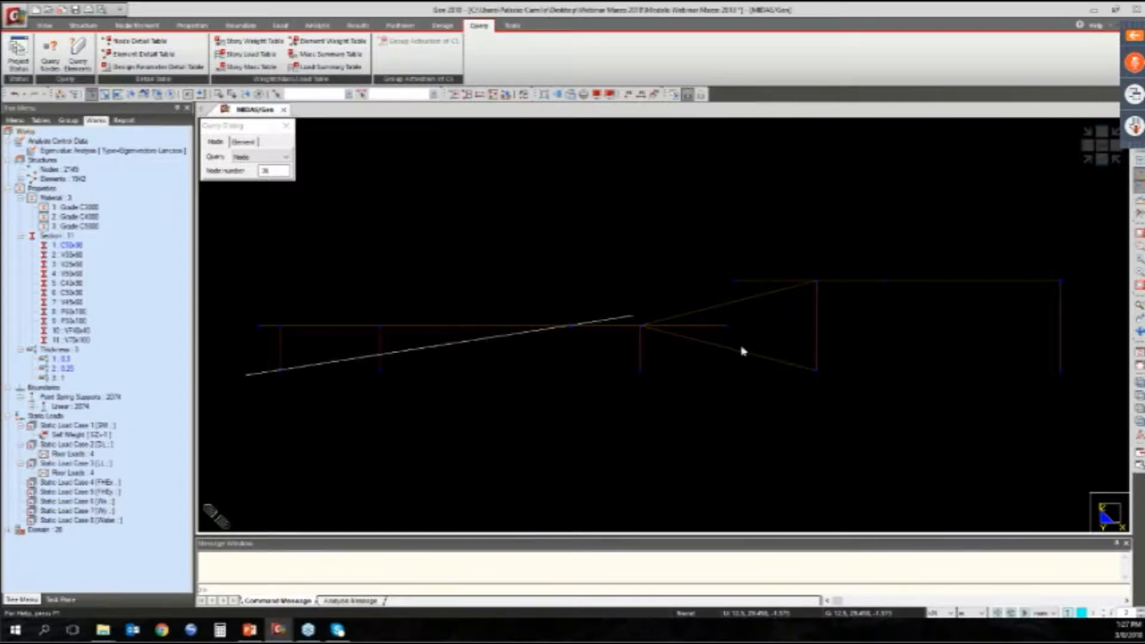
{"action": "left_click_drag", "start_coordinate": [742, 347], "coordinate": [699, 354]}
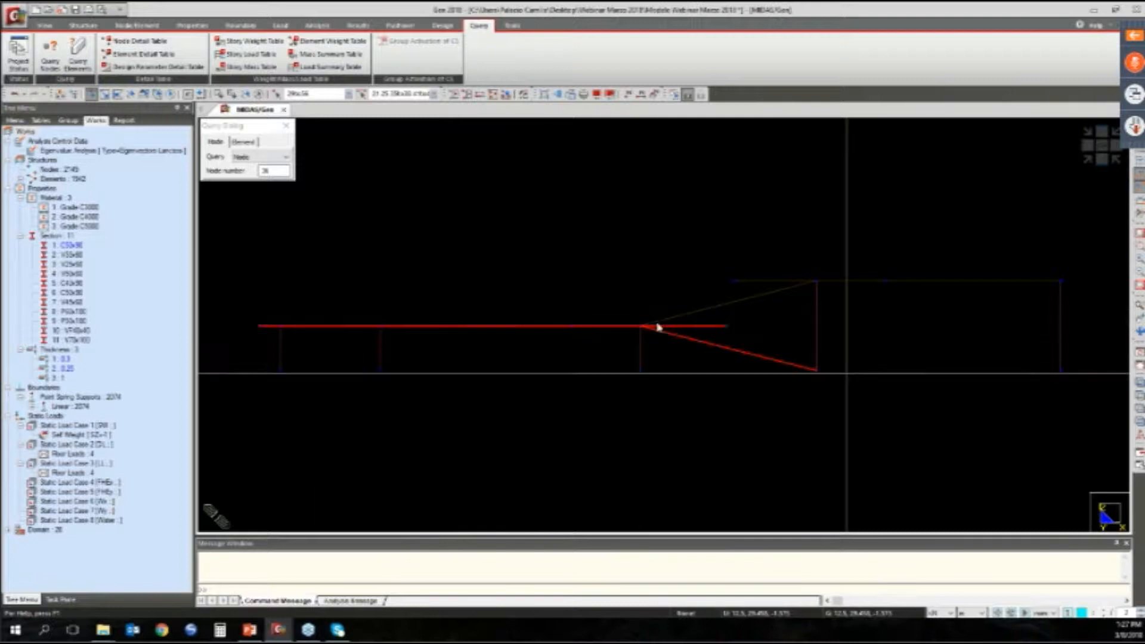
{"action": "left_click", "coordinate": [570, 95]}
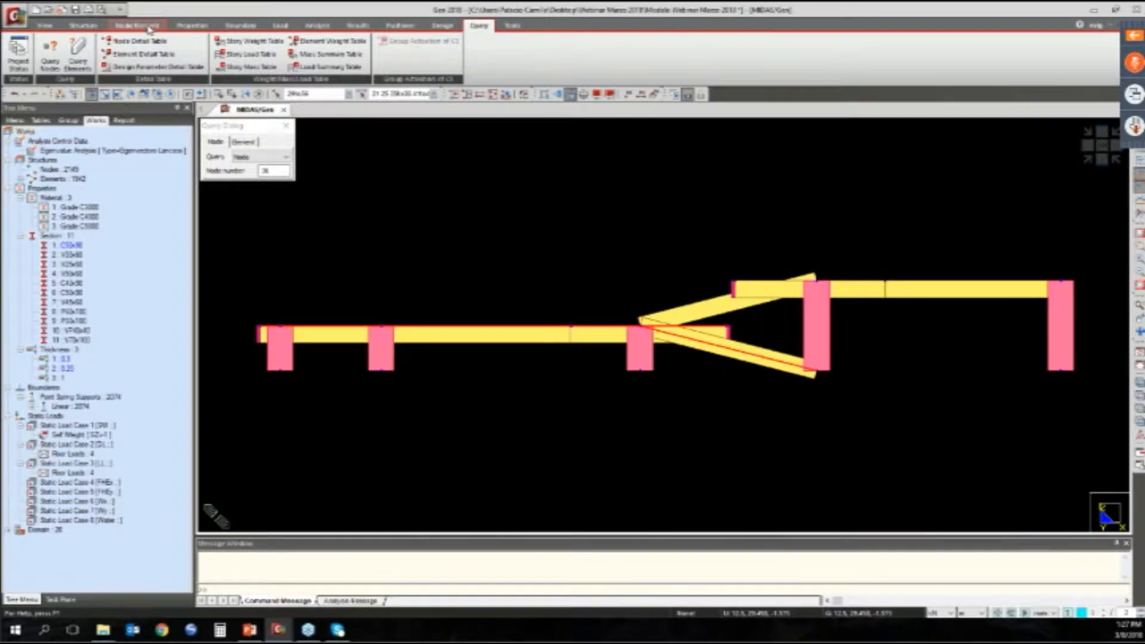
Copy the selected slab and ramp beams once by a translation of 0, 0, 3.15 m
{"action": "left_click", "coordinate": [137, 25]}
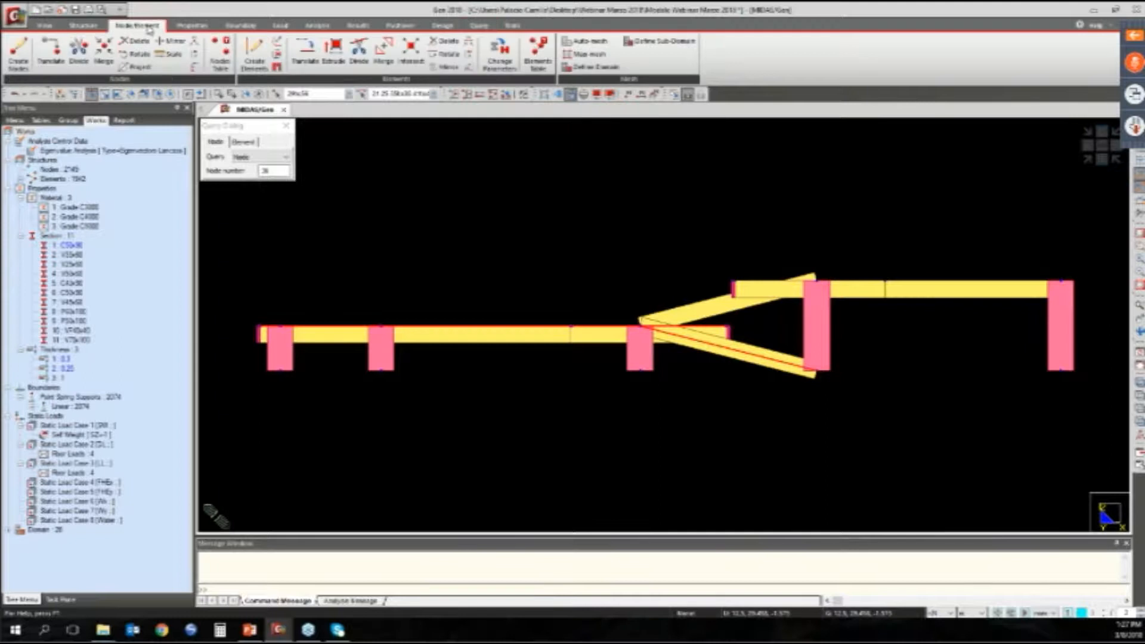
{"action": "left_click", "coordinate": [51, 54]}
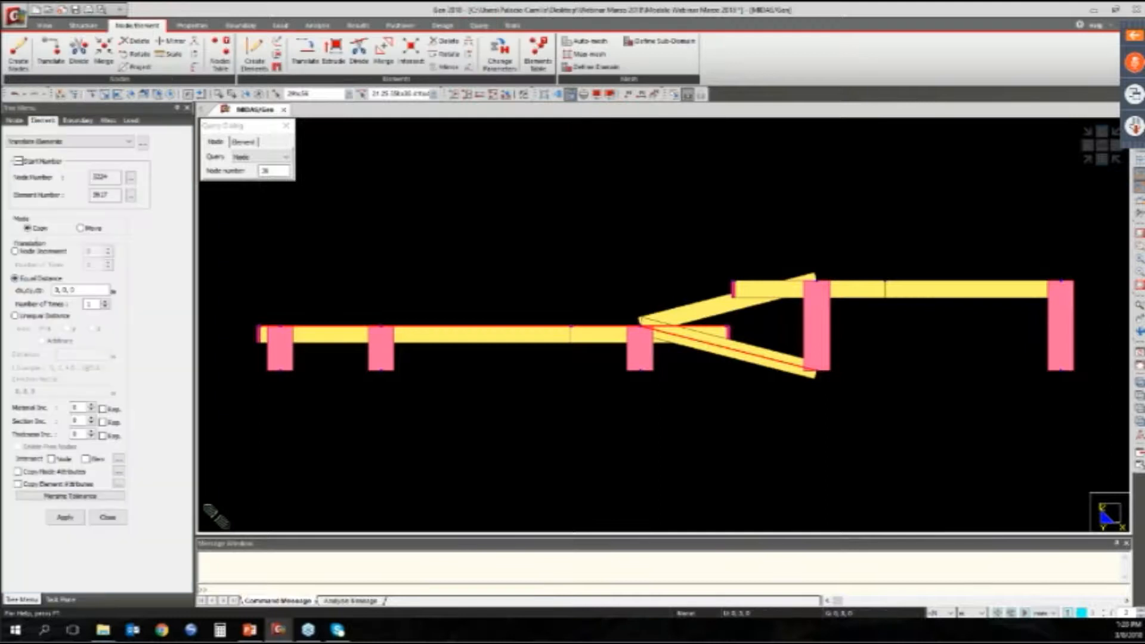
{"action": "double_click", "coordinate": [78, 291]}
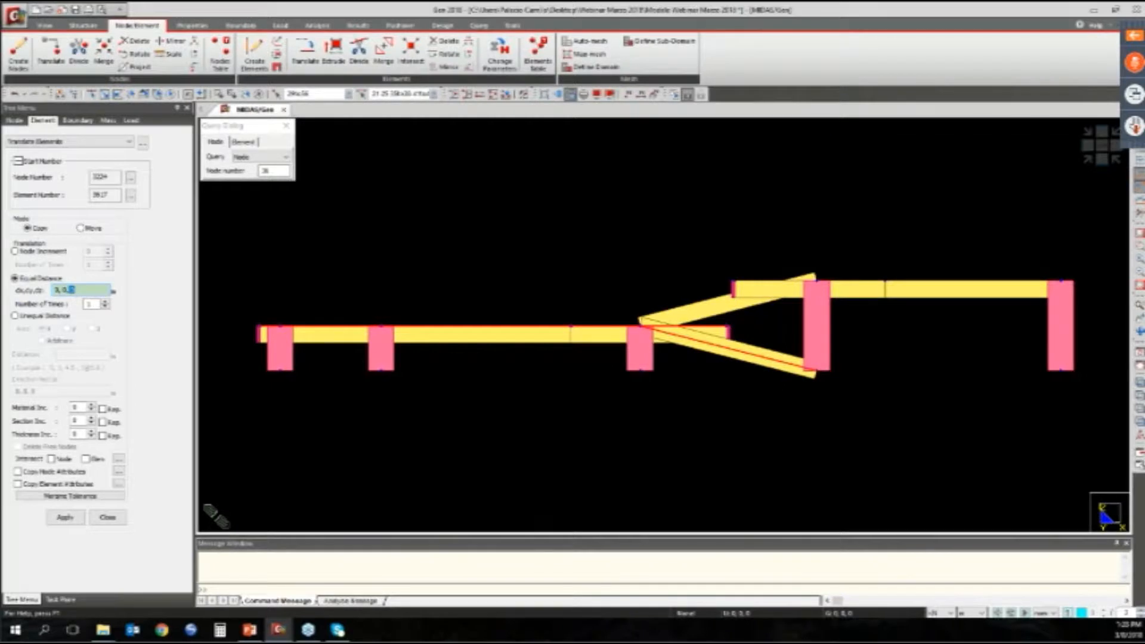
{"action": "type", "text": "1.15"}
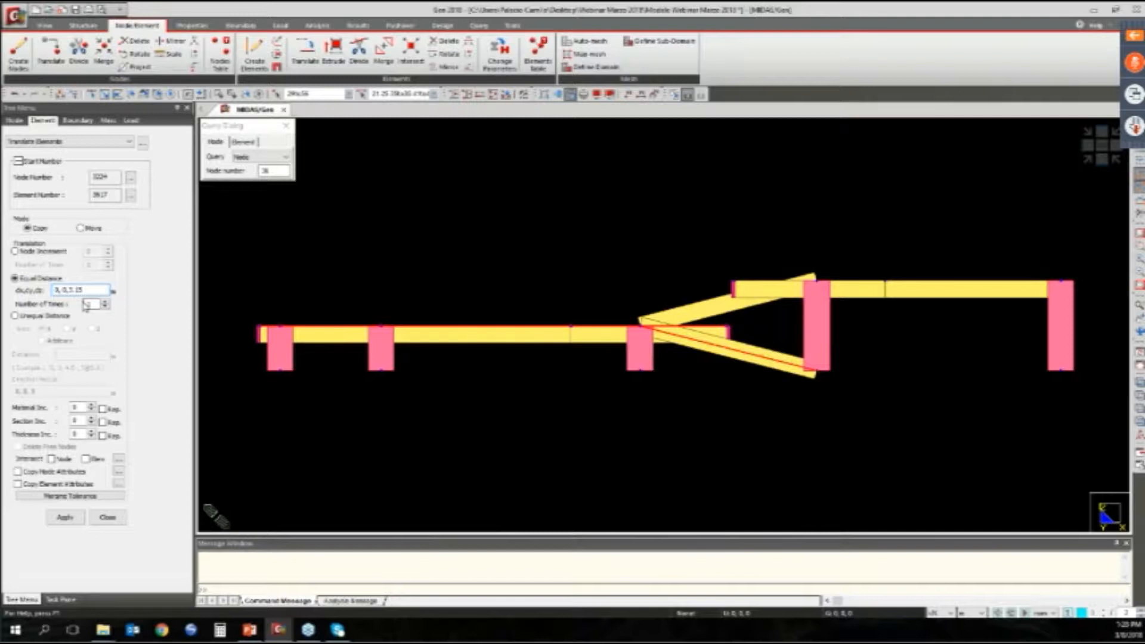
{"action": "left_click", "coordinate": [64, 518]}
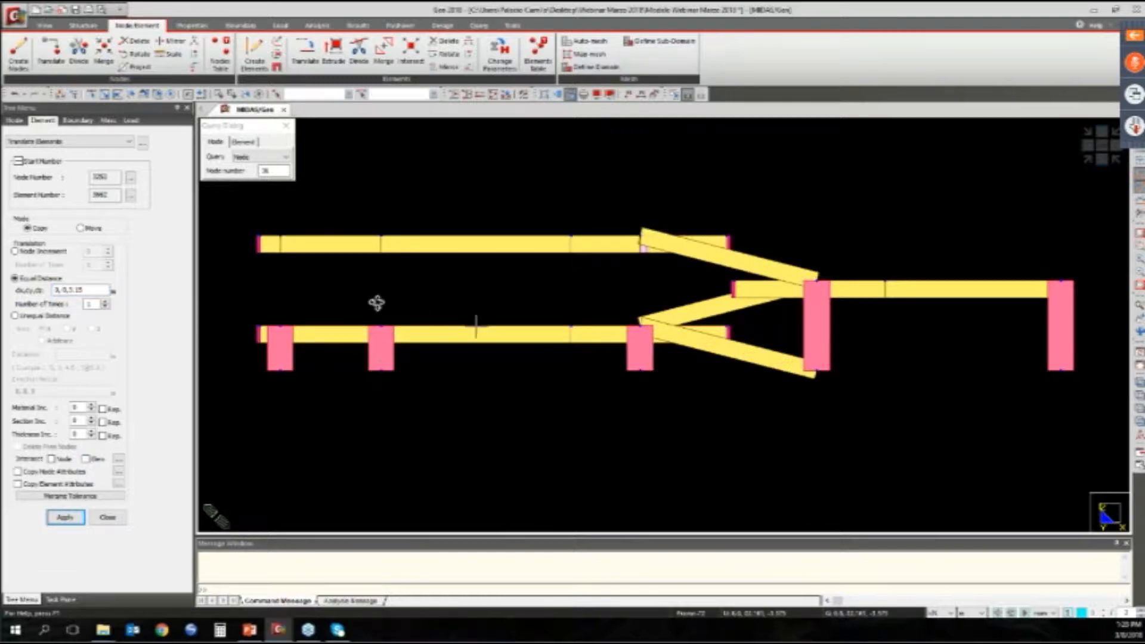
Select the lower slab's nodes on top of the pink columns, at the outer corners and along the column row beside the ramps
{"action": "middle_click_drag", "start_coordinate": [384, 308], "coordinate": [382, 303], "text": "ctrl"}
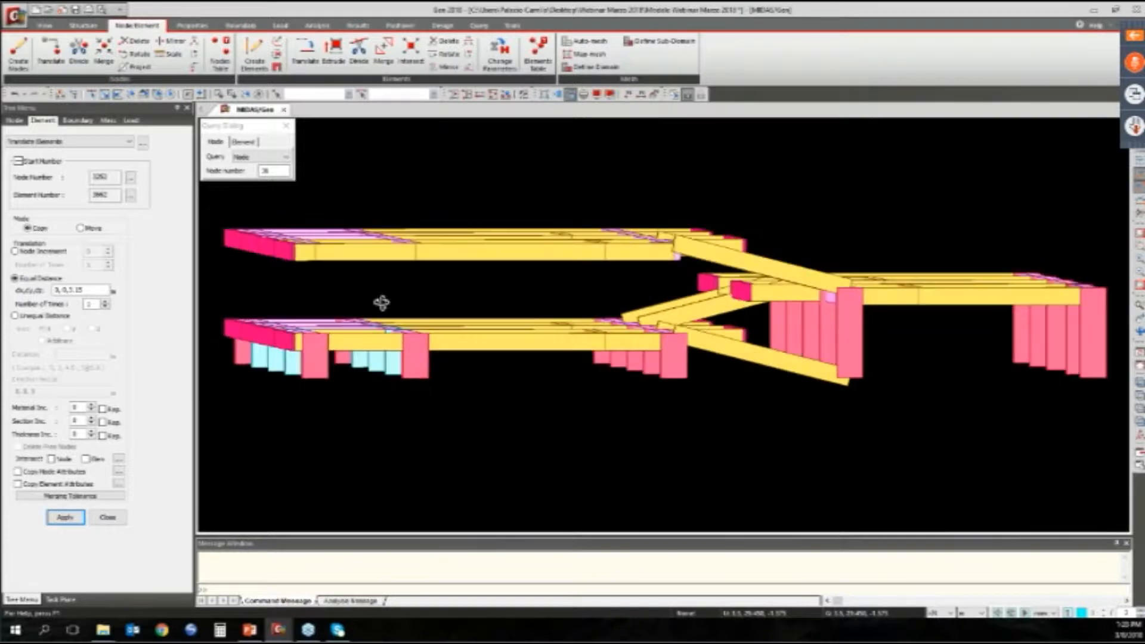
{"action": "middle_click_drag", "start_coordinate": [512, 304], "coordinate": [506, 298], "text": "ctrl"}
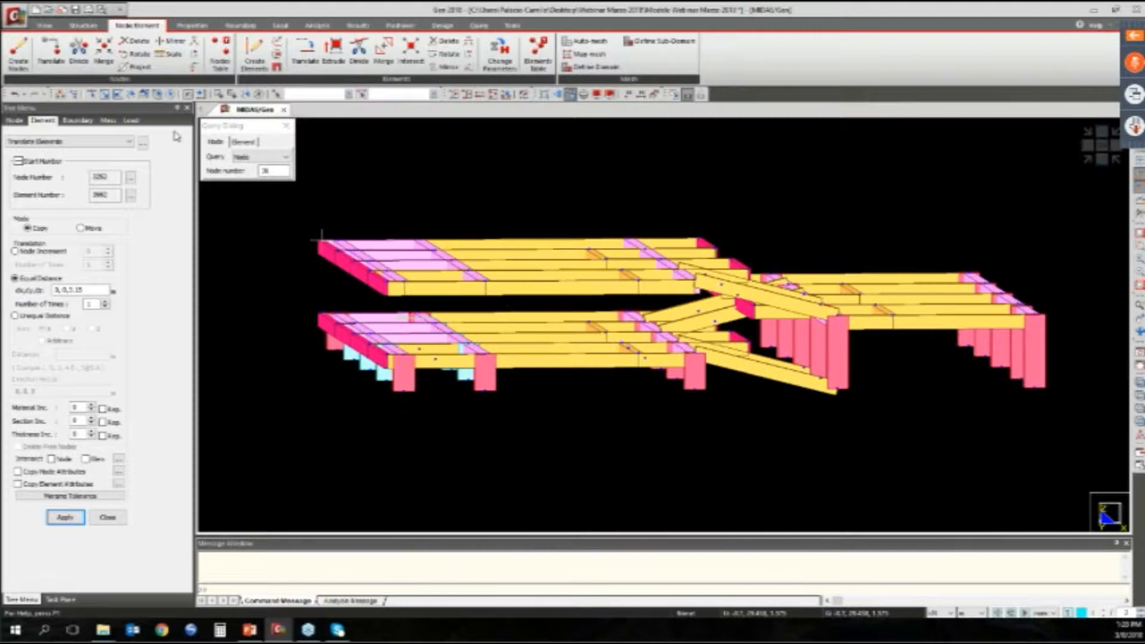
{"action": "left_click", "coordinate": [93, 95]}
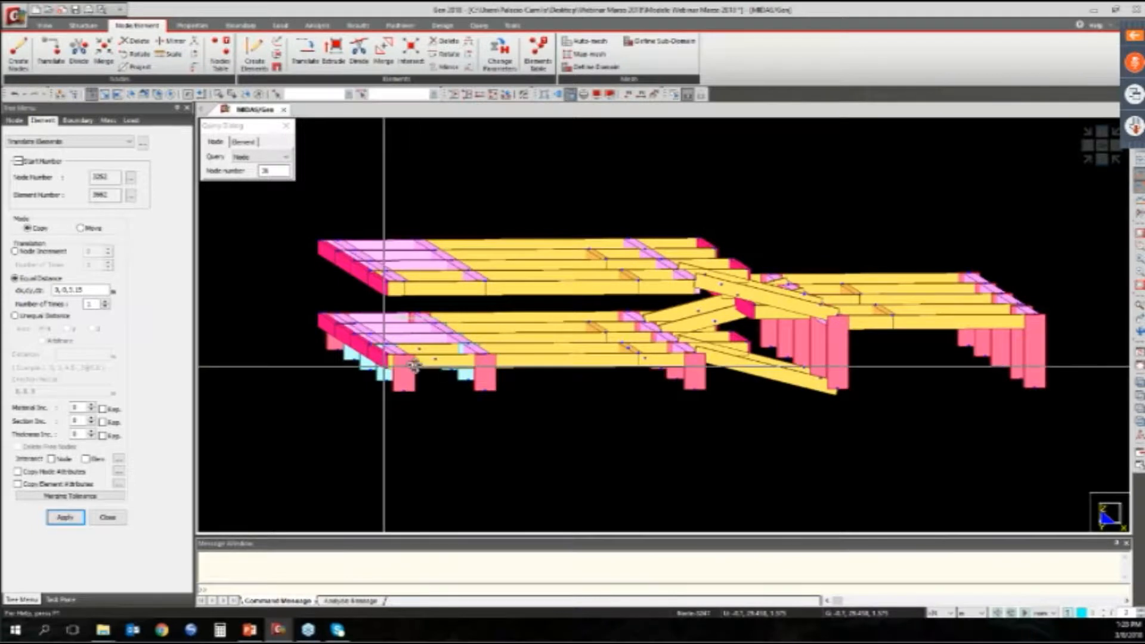
{"action": "middle_click_drag", "start_coordinate": [421, 368], "coordinate": [451, 312], "text": "ctrl"}
{"action": "scroll", "coordinate": [411, 363], "scroll_direction": "up", "scroll_amount": 2}
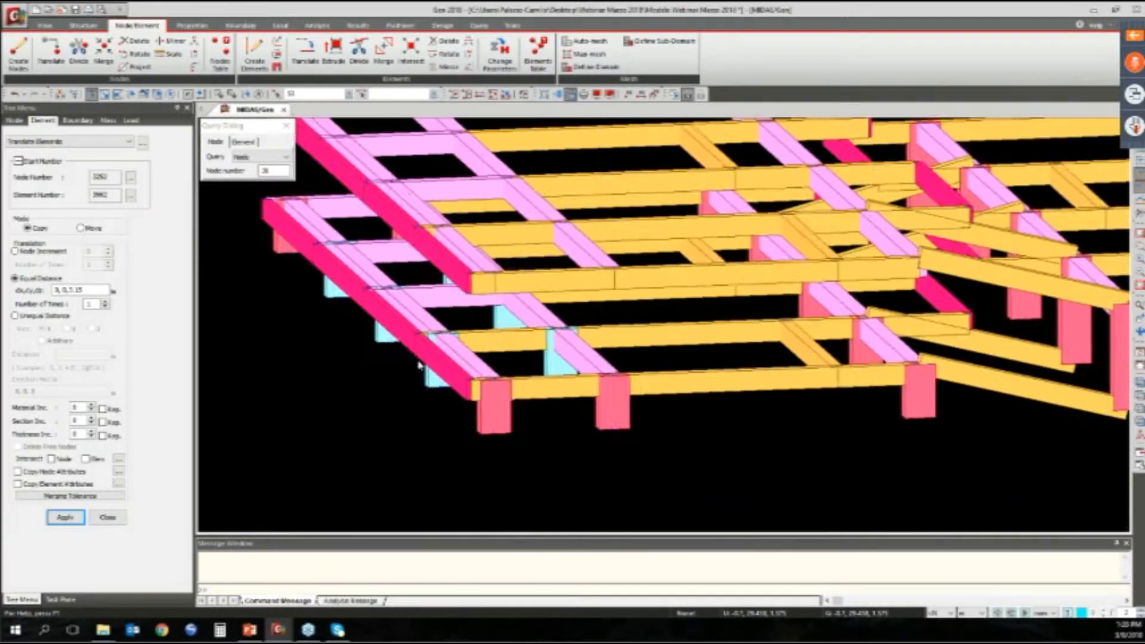
{"action": "middle_click_drag", "start_coordinate": [505, 395], "coordinate": [667, 349], "text": "ctrl"}
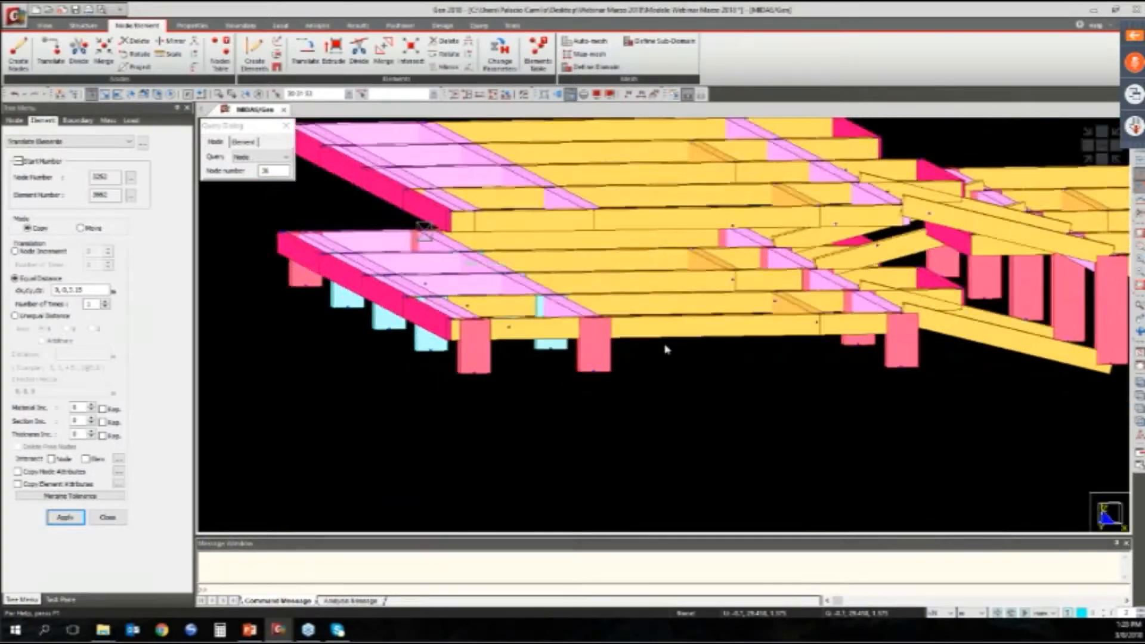
{"action": "scroll", "coordinate": [769, 384], "scroll_direction": "down", "scroll_amount": 3}
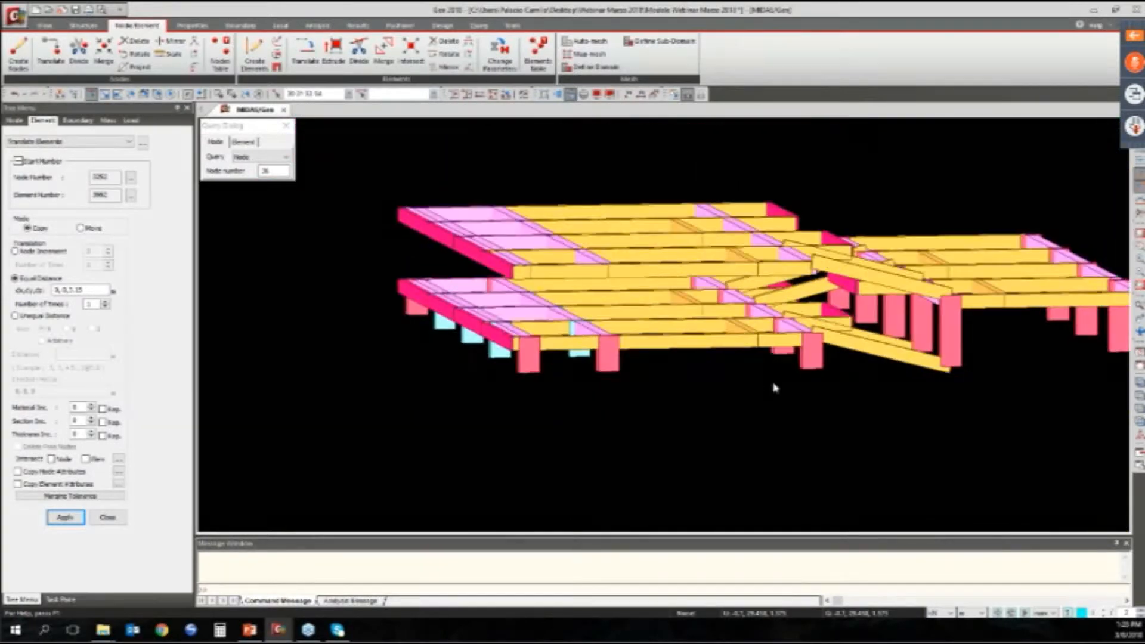
{"action": "scroll", "coordinate": [602, 370], "scroll_direction": "up", "scroll_amount": 3}
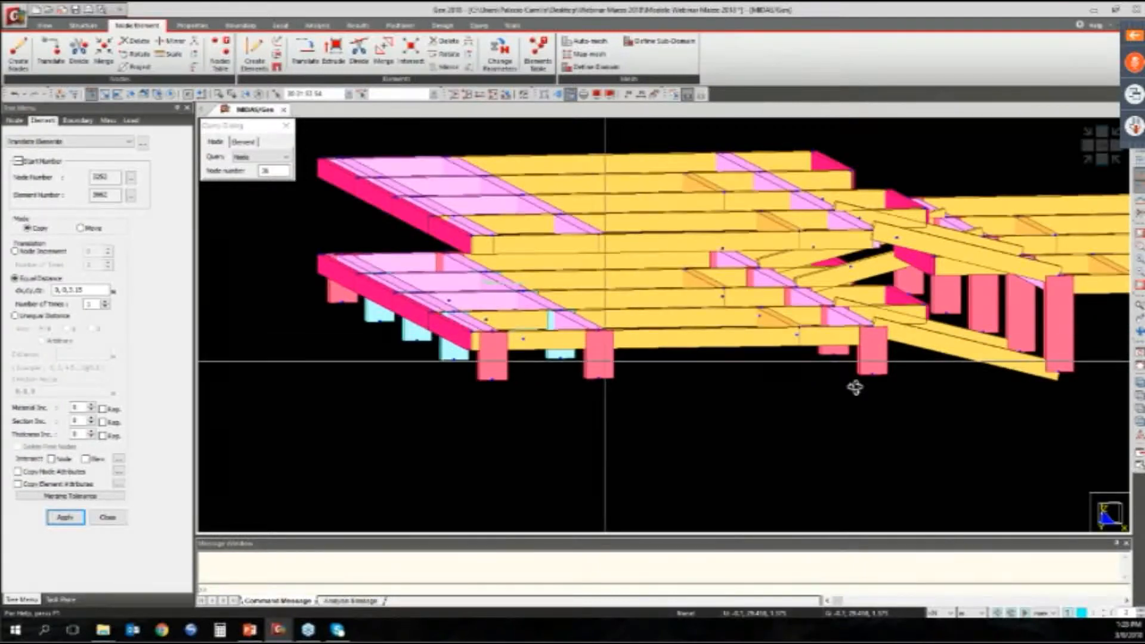
{"action": "middle_click_drag", "start_coordinate": [855, 388], "coordinate": [887, 404]}
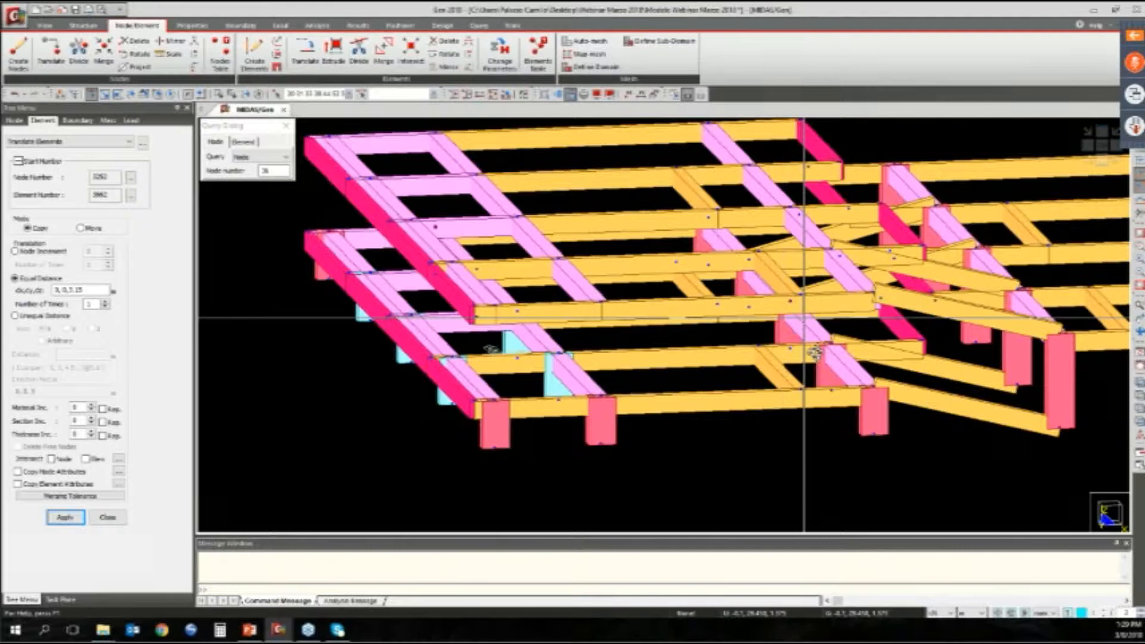
{"action": "middle_click_drag", "start_coordinate": [815, 353], "coordinate": [817, 358], "text": "ctrl"}
{"action": "scroll", "coordinate": [815, 356], "scroll_direction": "up", "scroll_amount": 2}
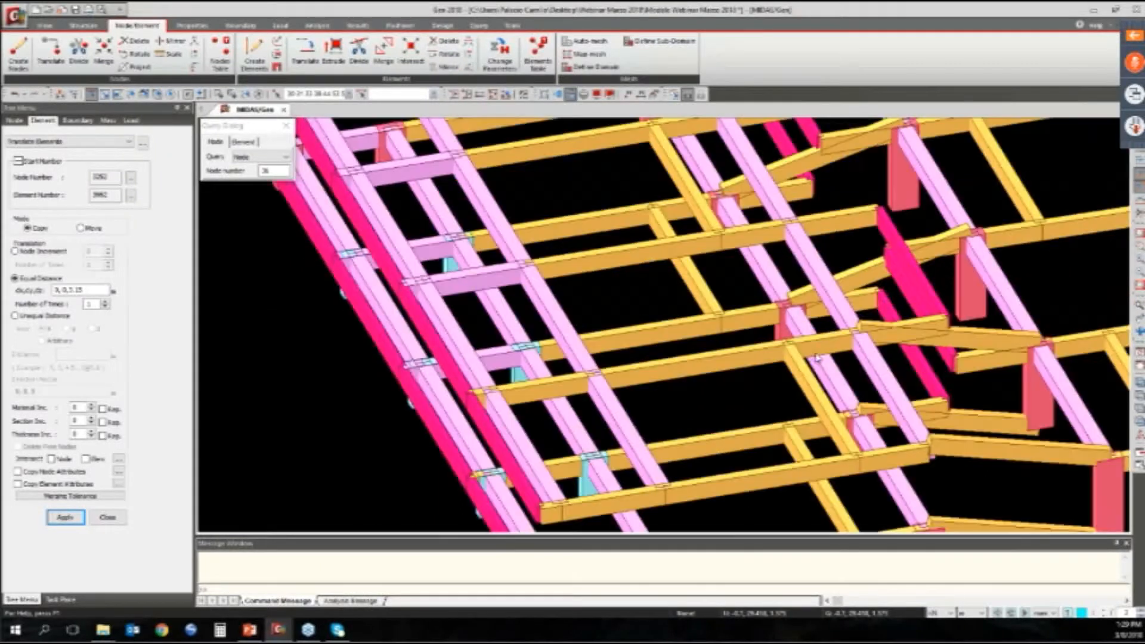
{"action": "scroll", "coordinate": [728, 281], "scroll_direction": "down", "scroll_amount": 6}
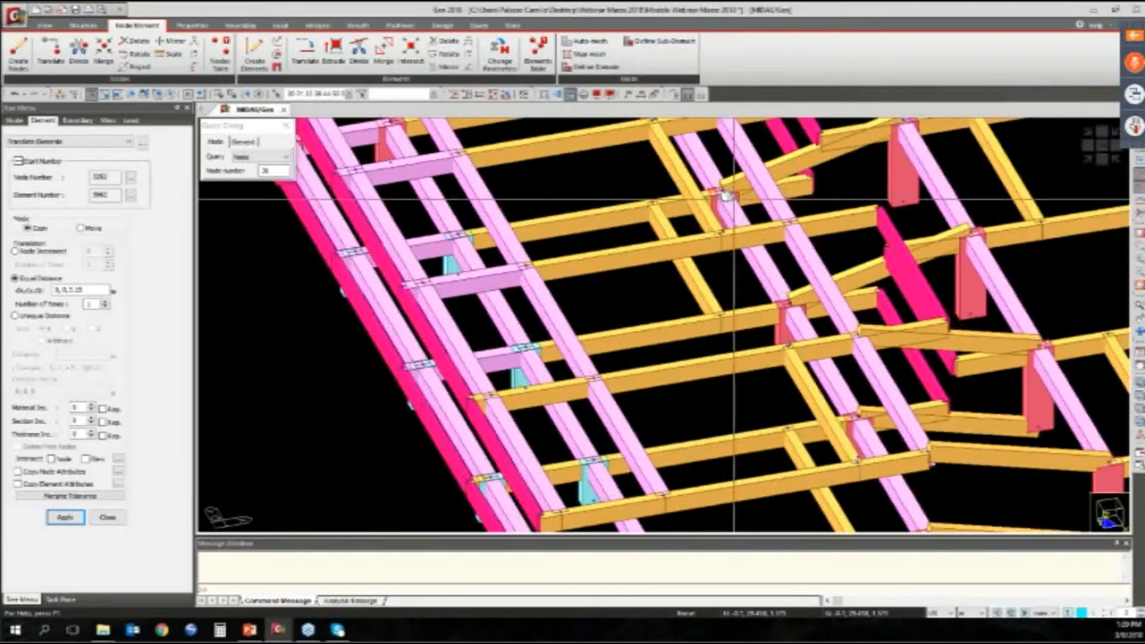
{"action": "middle_click_drag", "start_coordinate": [501, 176], "coordinate": [502, 176], "text": "ctrl"}
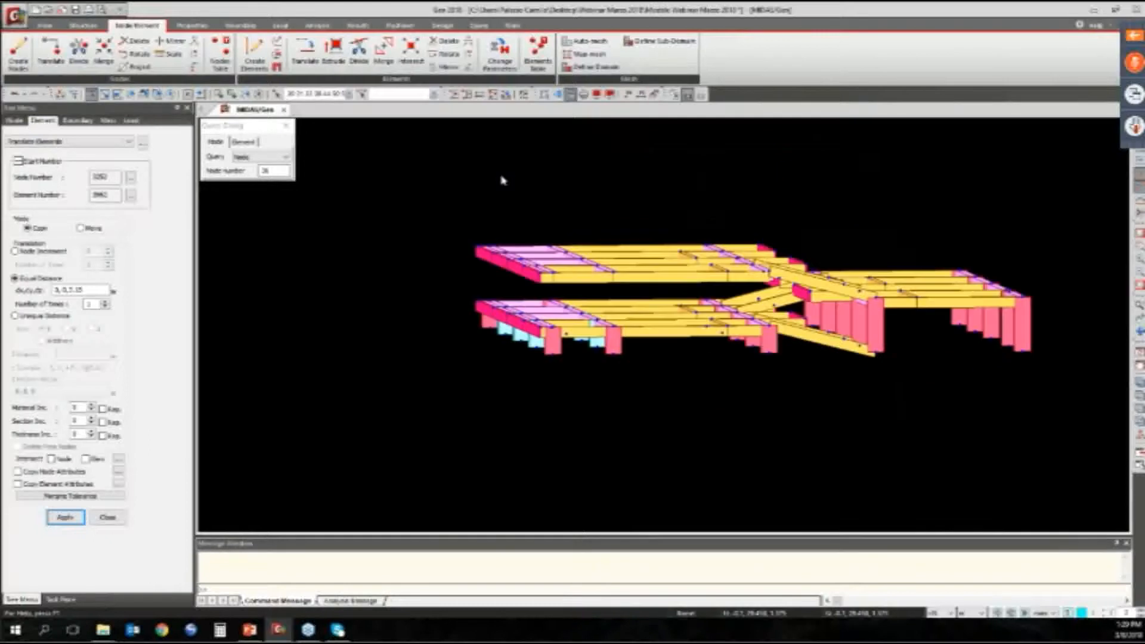
Set up a node-to-line beam extrusion with an equal-distance translation of 0, 0, 3.15 m
{"action": "left_click", "coordinate": [333, 54]}
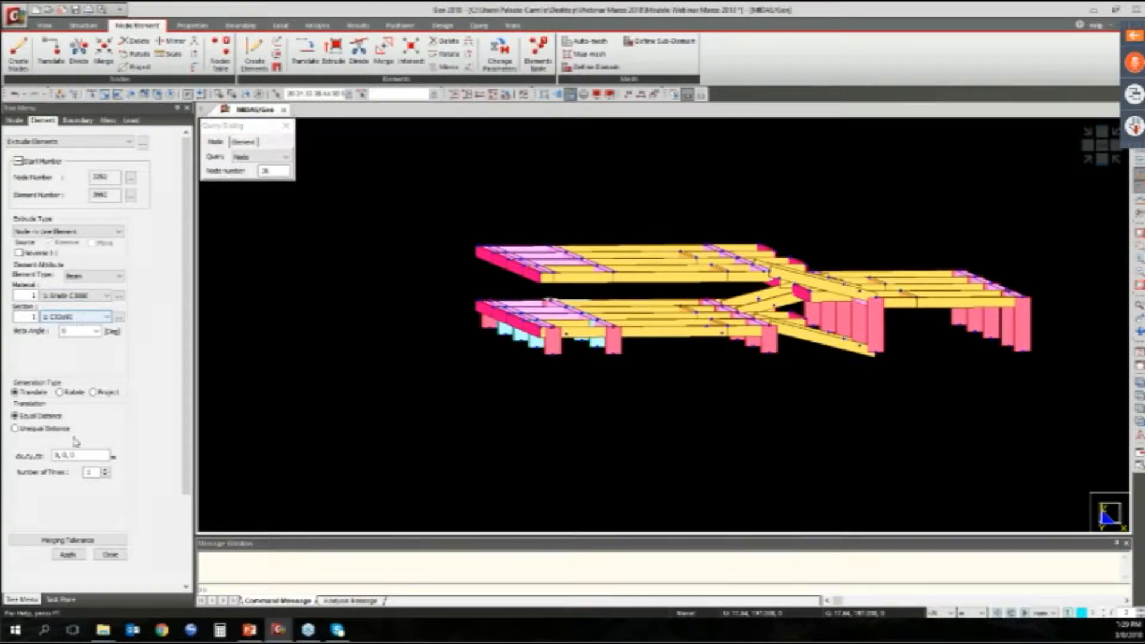
{"action": "left_click", "coordinate": [80, 456]}
{"action": "left_click", "coordinate": [79, 455]}
{"action": "key", "text": "BackSpace"}
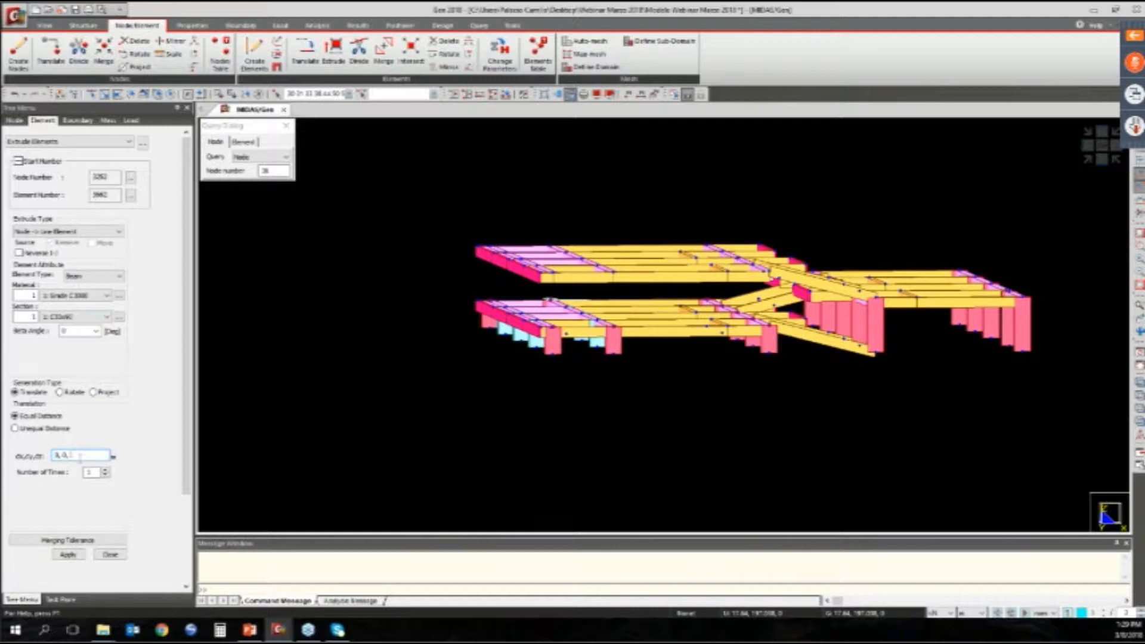
{"action": "type", "text": "3.15"}
Try extruding the selected nodes into columns with section 1, undo the extrusion and restore the previous node selection
{"action": "left_click", "coordinate": [68, 555]}
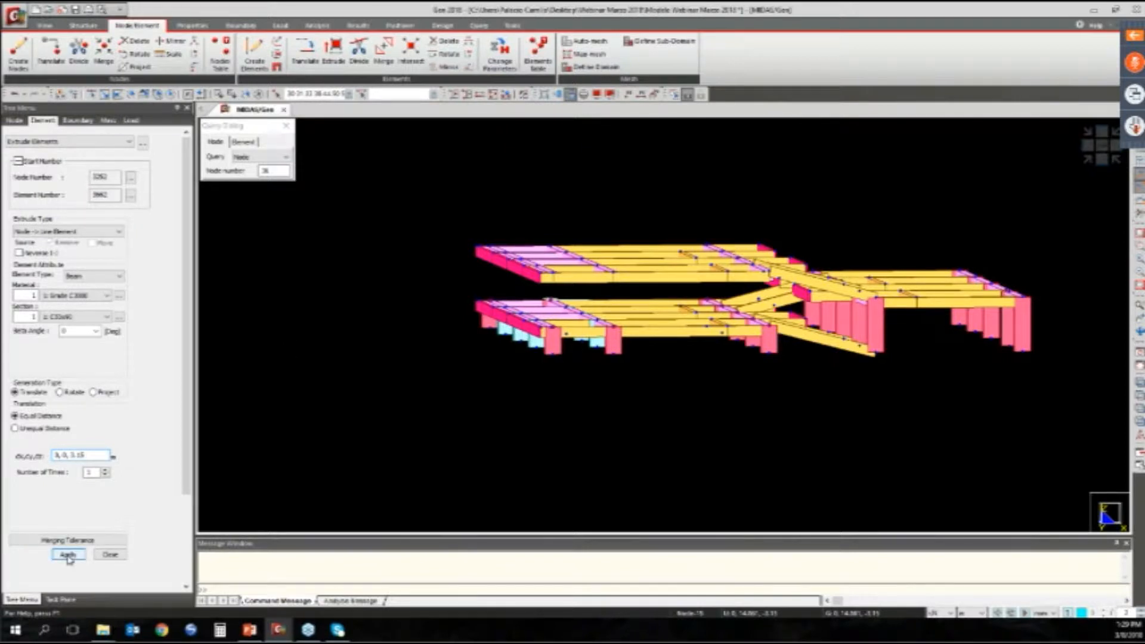
{"action": "left_click", "coordinate": [69, 555]}
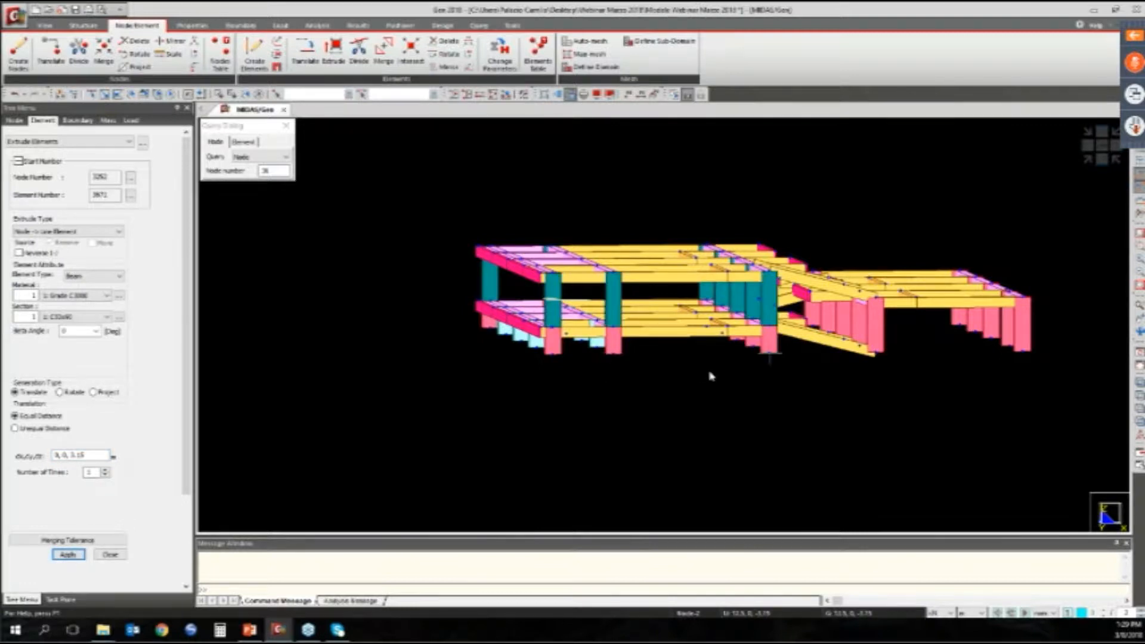
{"action": "middle_click_drag", "start_coordinate": [711, 377], "coordinate": [791, 378], "text": "ctrl"}
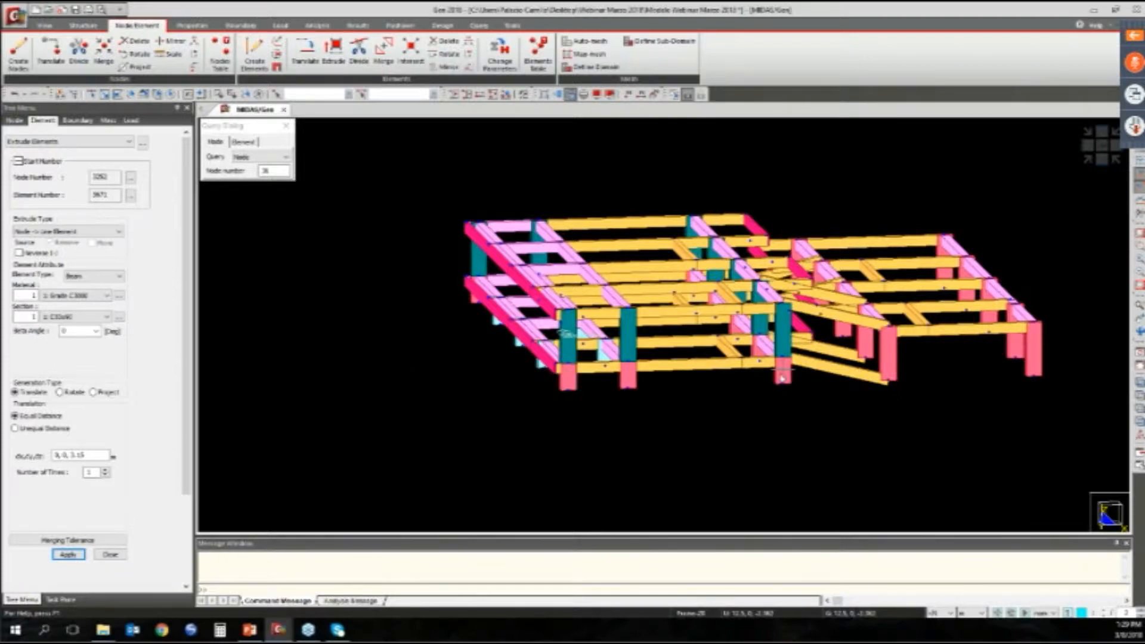
{"action": "key", "text": "ctrl+z"}
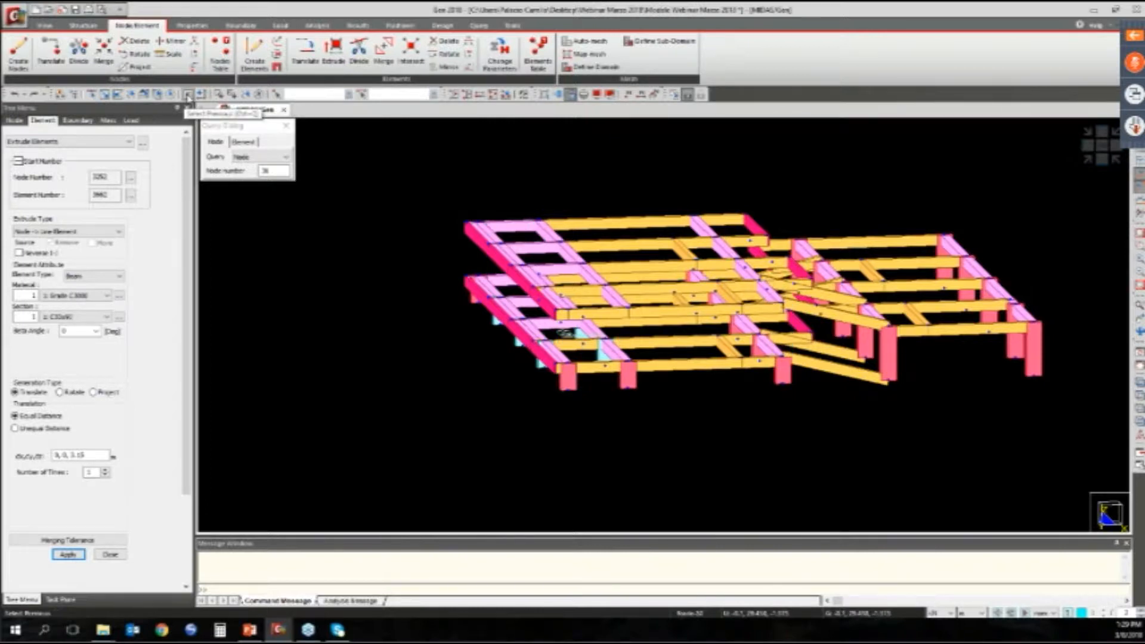
{"action": "left_click", "coordinate": [188, 96]}
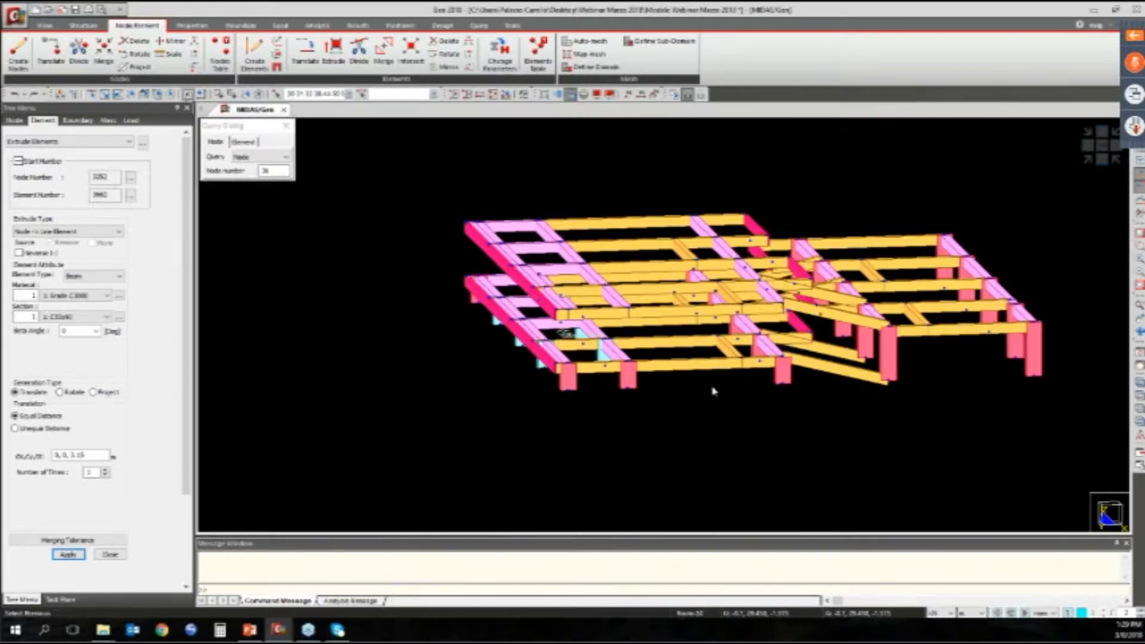
Extrude the selected nodes upward into Grade C3000 columns using section 6
{"action": "left_click", "coordinate": [88, 317]}
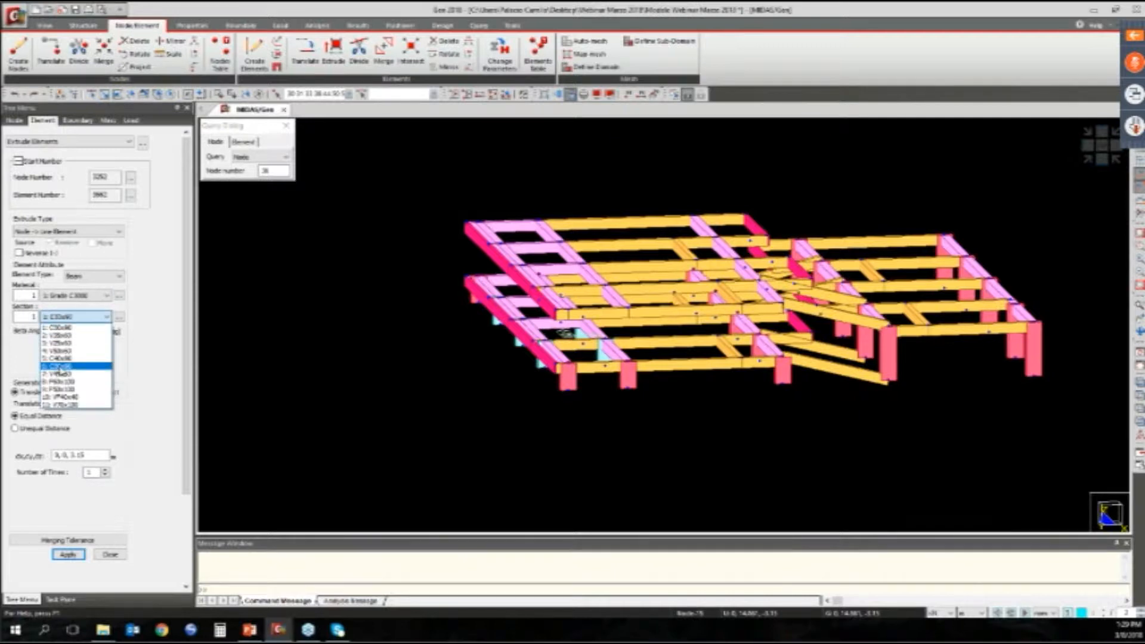
{"action": "left_click", "coordinate": [61, 366]}
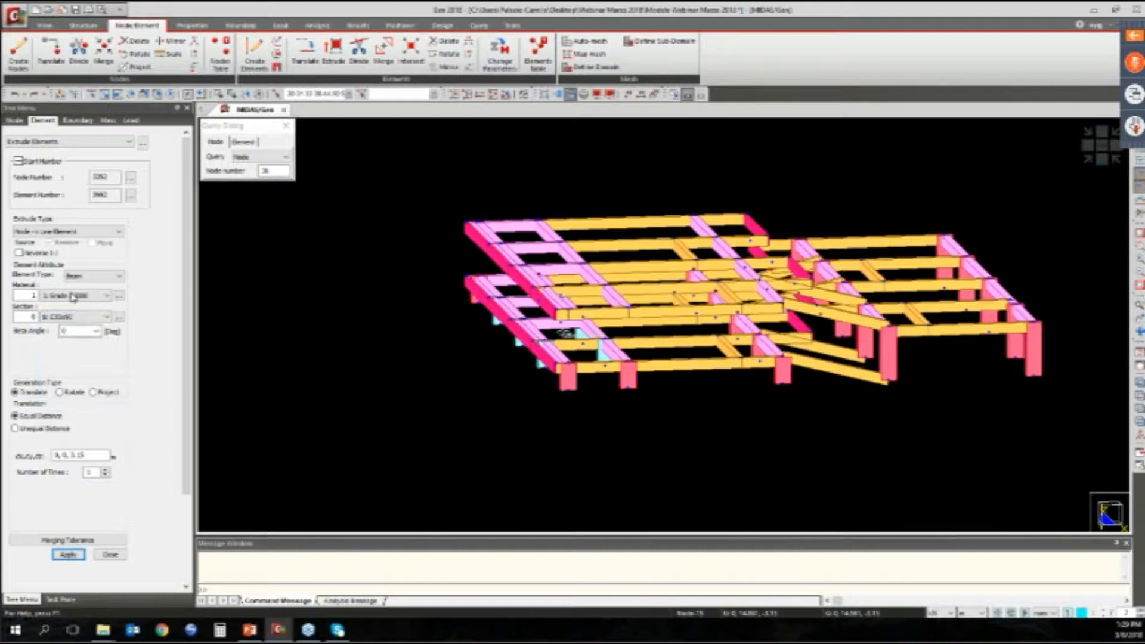
{"action": "key", "text": "Return"}
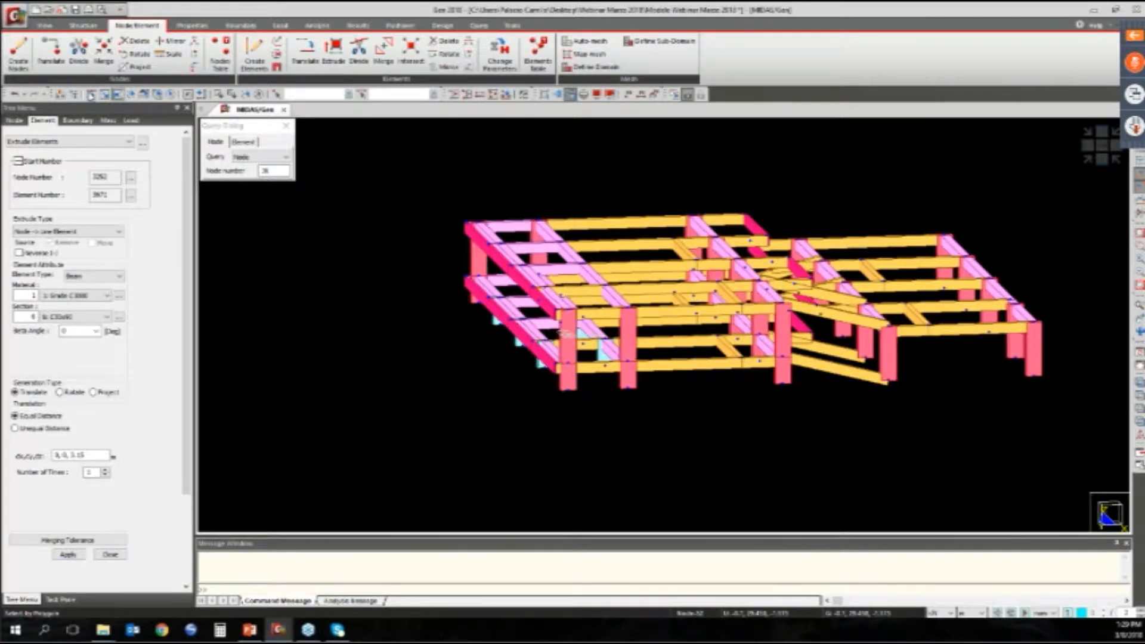
Select the lower slab's nodes on top of the cyan columns in the two inner rows
{"action": "left_click", "coordinate": [92, 95]}
{"action": "middle_click_drag", "start_coordinate": [565, 333], "coordinate": [594, 341], "text": "ctrl"}
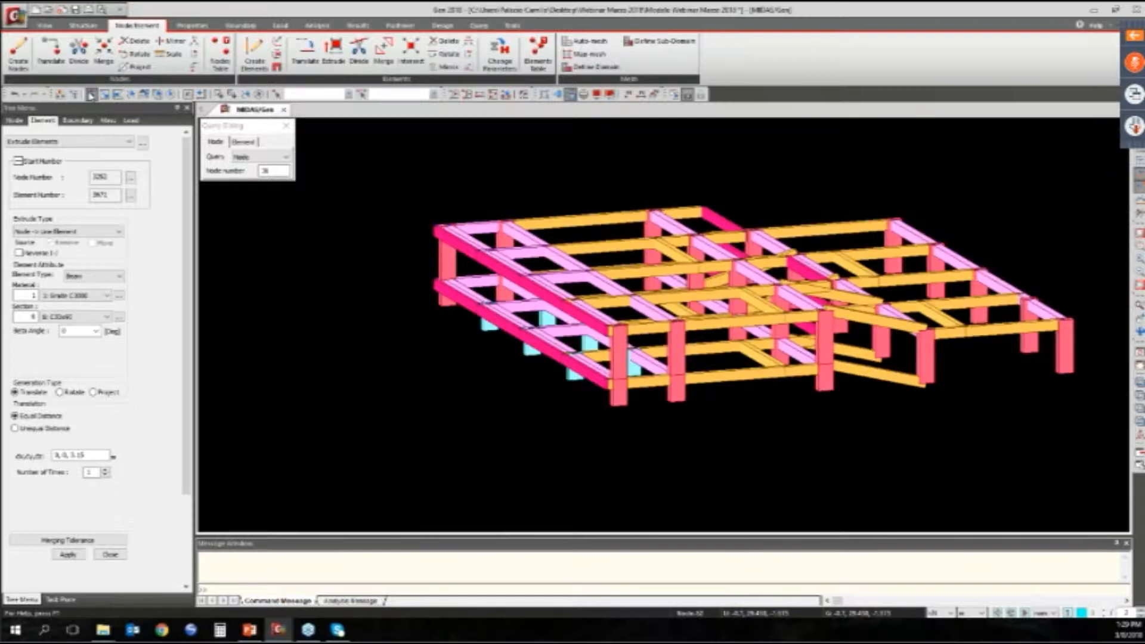
{"action": "middle_click_drag", "start_coordinate": [594, 341], "coordinate": [597, 353], "text": "ctrl"}
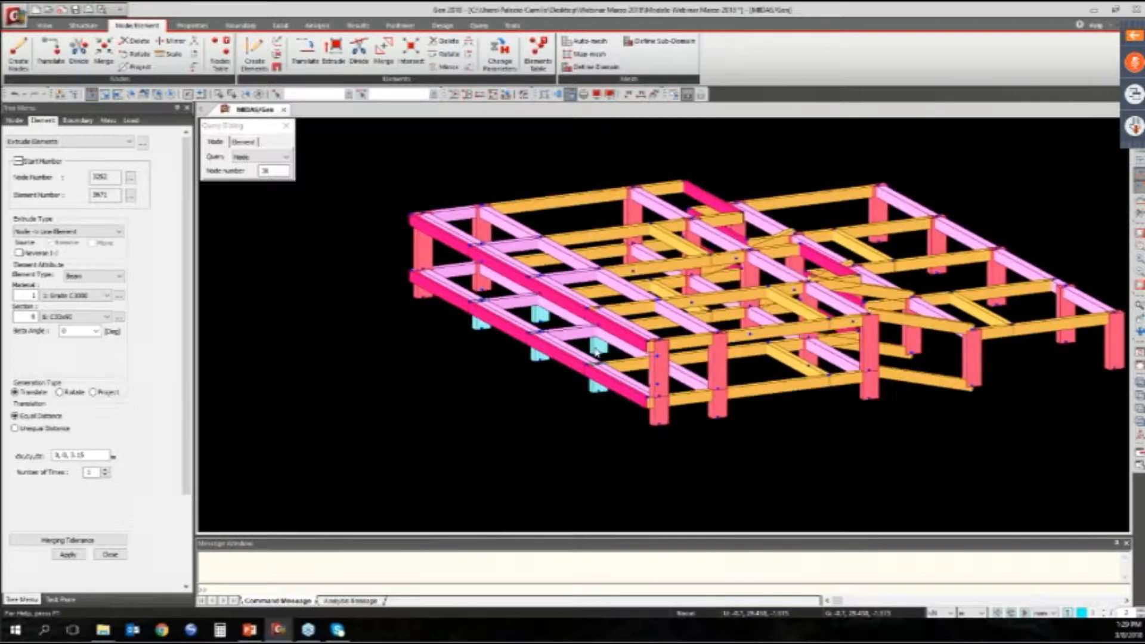
{"action": "scroll", "coordinate": [596, 352], "scroll_direction": "up", "scroll_amount": 2}
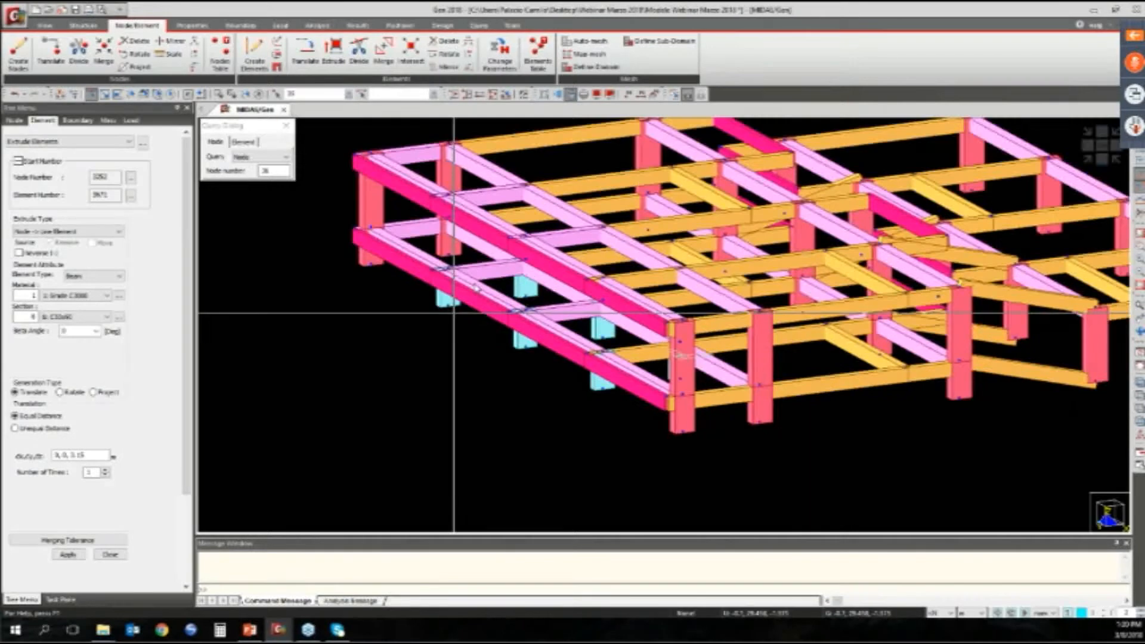
{"action": "middle_click_drag", "start_coordinate": [454, 313], "coordinate": [512, 274], "text": "ctrl"}
{"action": "left_click", "coordinate": [518, 277]}
{"action": "left_click", "coordinate": [632, 309]}
{"action": "left_click", "coordinate": [745, 342]}
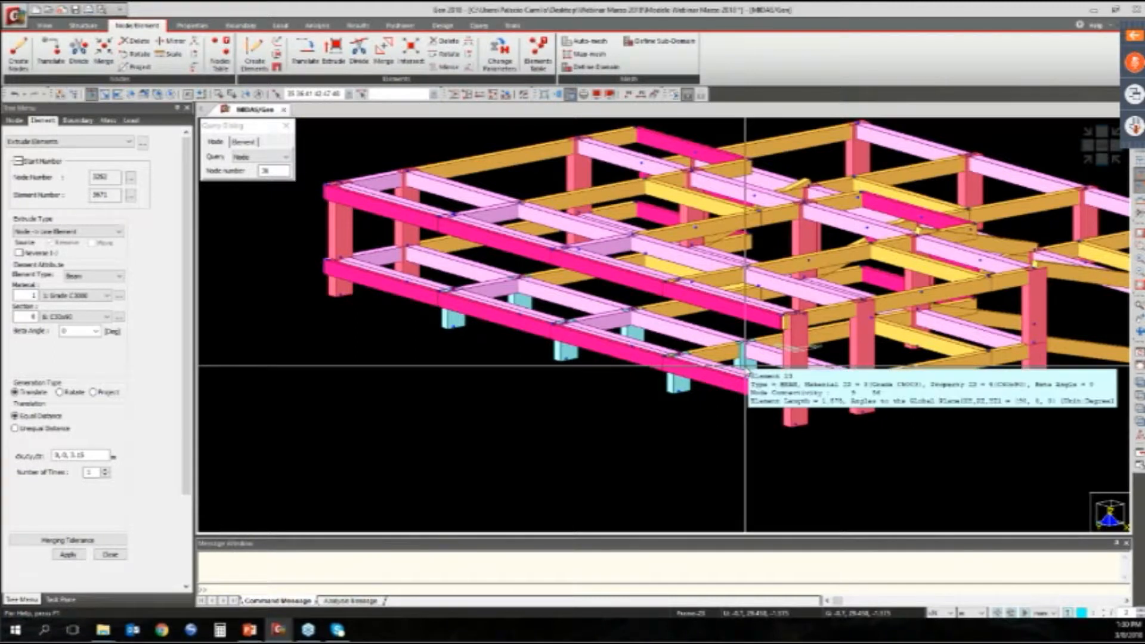
Extrude the selected nodes upward into columns using section 5
{"action": "left_click", "coordinate": [107, 316]}
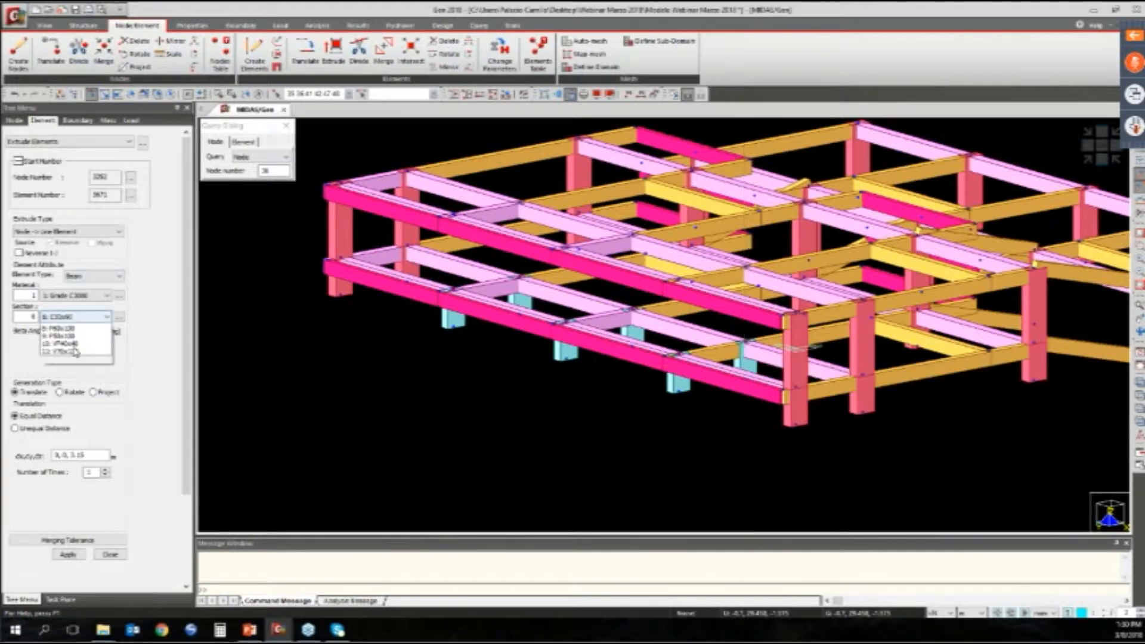
{"action": "left_click", "coordinate": [78, 361]}
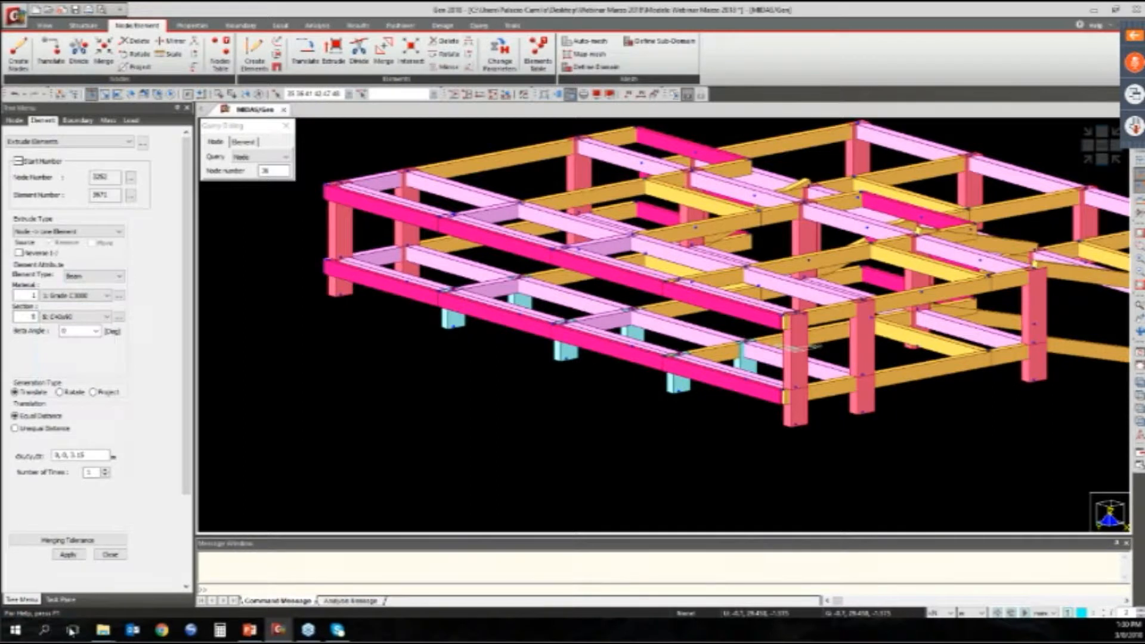
{"action": "left_click", "coordinate": [67, 555]}
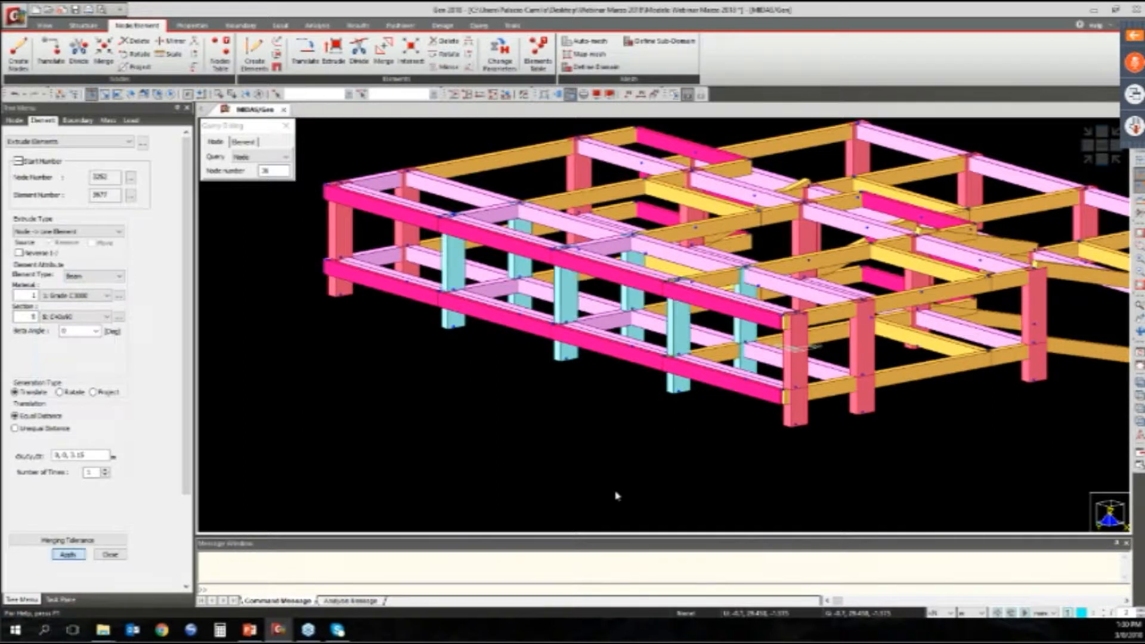
Close the extrusion settings and display only the upper slab with its supporting columns and attached ramp
{"action": "scroll", "coordinate": [617, 497], "scroll_direction": "down", "scroll_amount": 3}
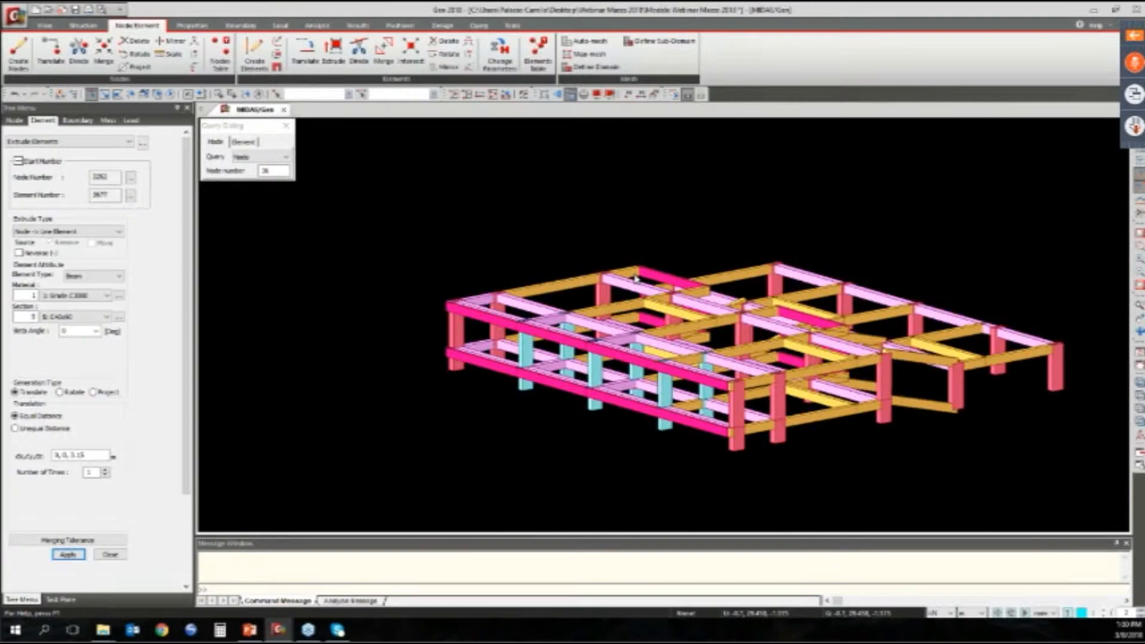
{"action": "mouse_move", "coordinate": [636, 278]}
{"action": "middle_mouse_down", "text": "ctrl"}
{"action": "mouse_move", "coordinate": [598, 255]}
{"action": "mouse_move", "coordinate": [637, 279]}
{"action": "middle_mouse_up", "text": "ctrl"}
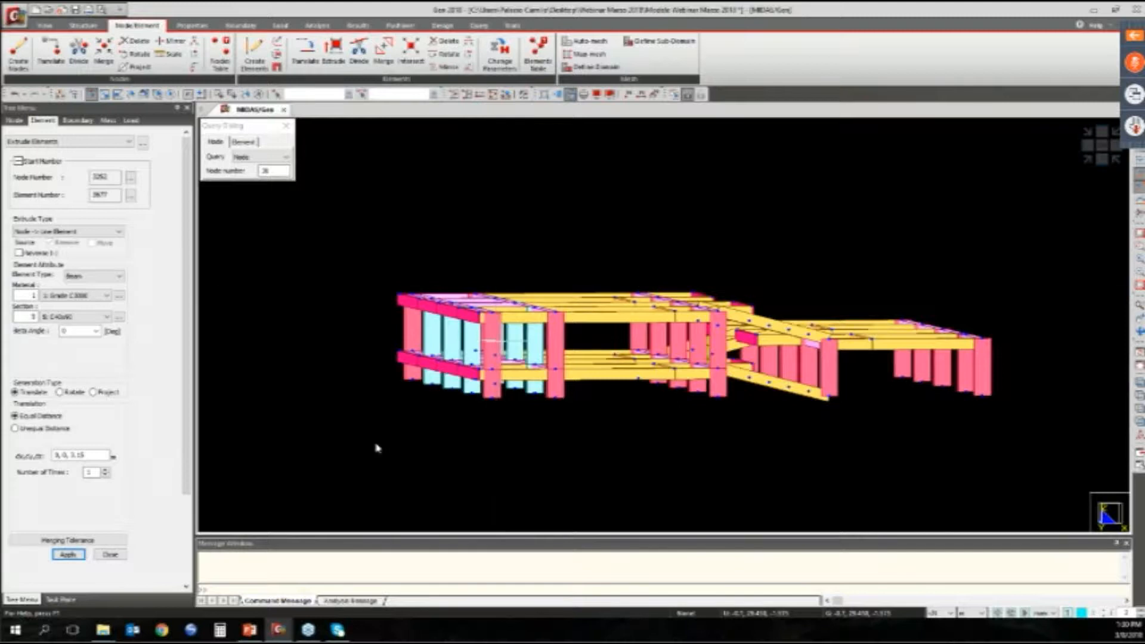
{"action": "key", "text": "Escape"}
{"action": "middle_click_drag", "start_coordinate": [710, 290], "coordinate": [692, 322], "text": "ctrl"}
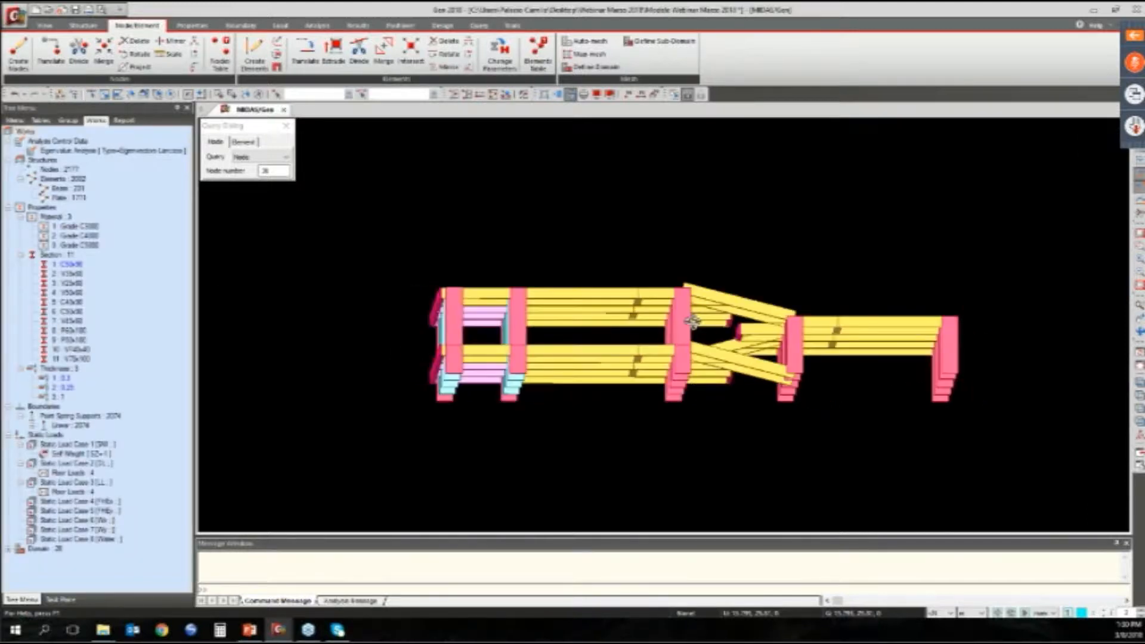
{"action": "left_click", "coordinate": [91, 95]}
{"action": "left_click_drag", "start_coordinate": [736, 253], "coordinate": [371, 324]}
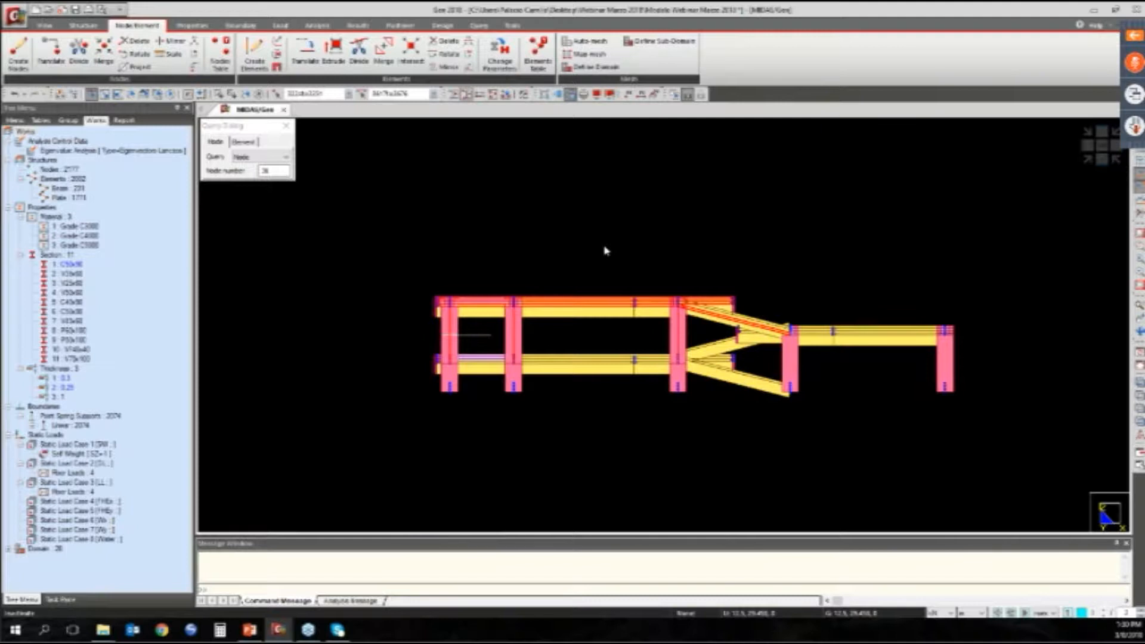
{"action": "middle_click_drag", "start_coordinate": [605, 251], "coordinate": [604, 245], "text": "ctrl"}
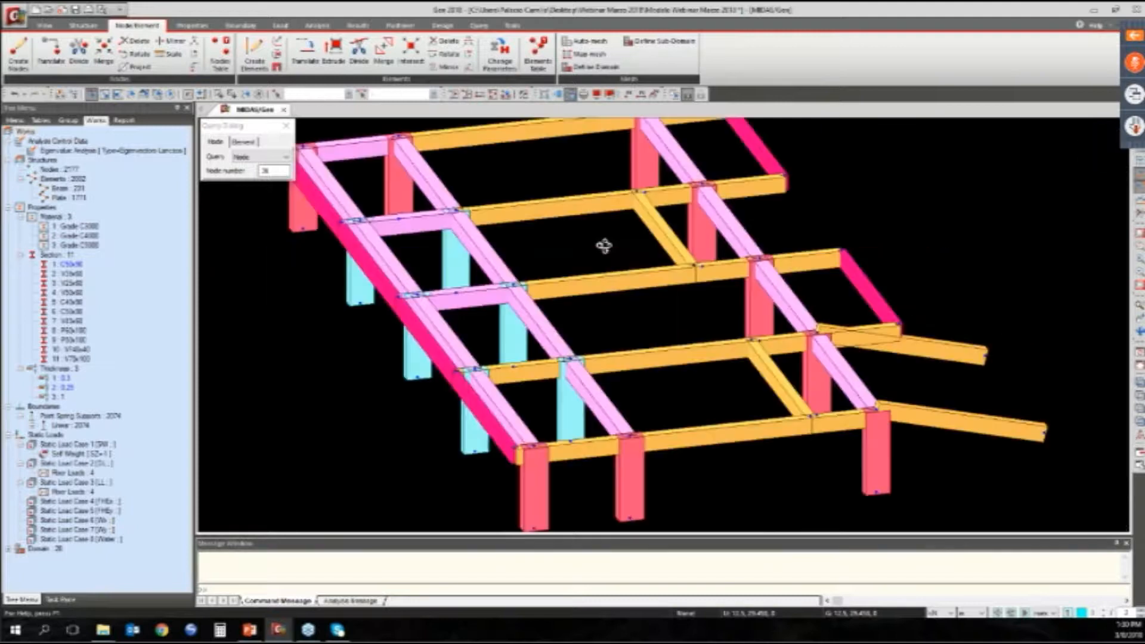
{"action": "scroll", "coordinate": [605, 248], "scroll_direction": "down", "scroll_amount": 3}
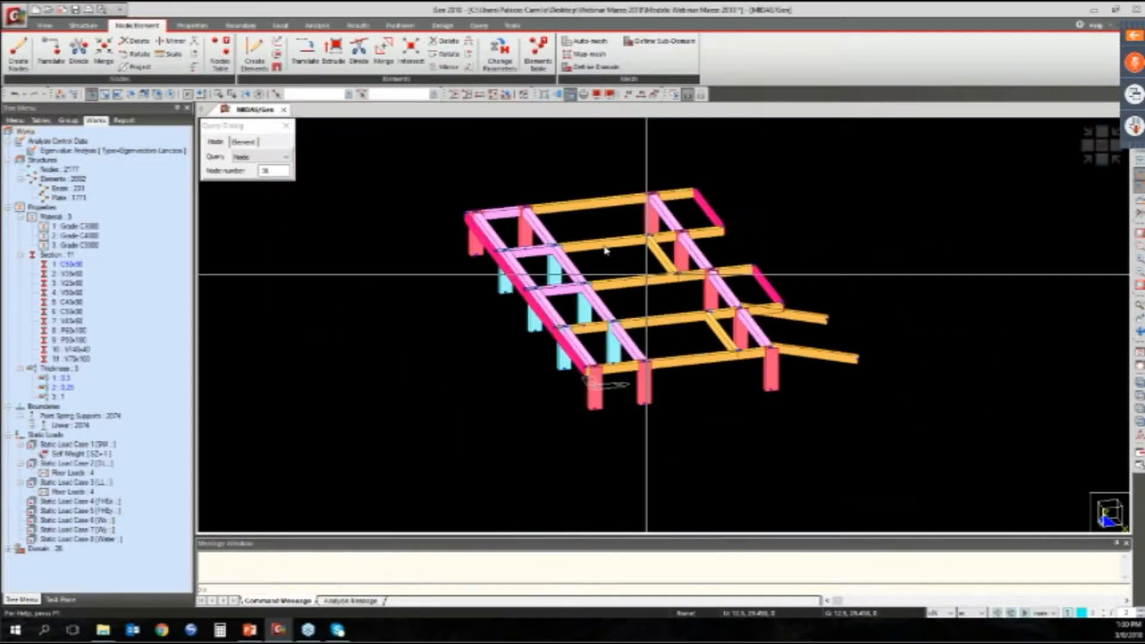
{"action": "scroll", "coordinate": [663, 52], "scroll_direction": "down", "scroll_amount": 3}
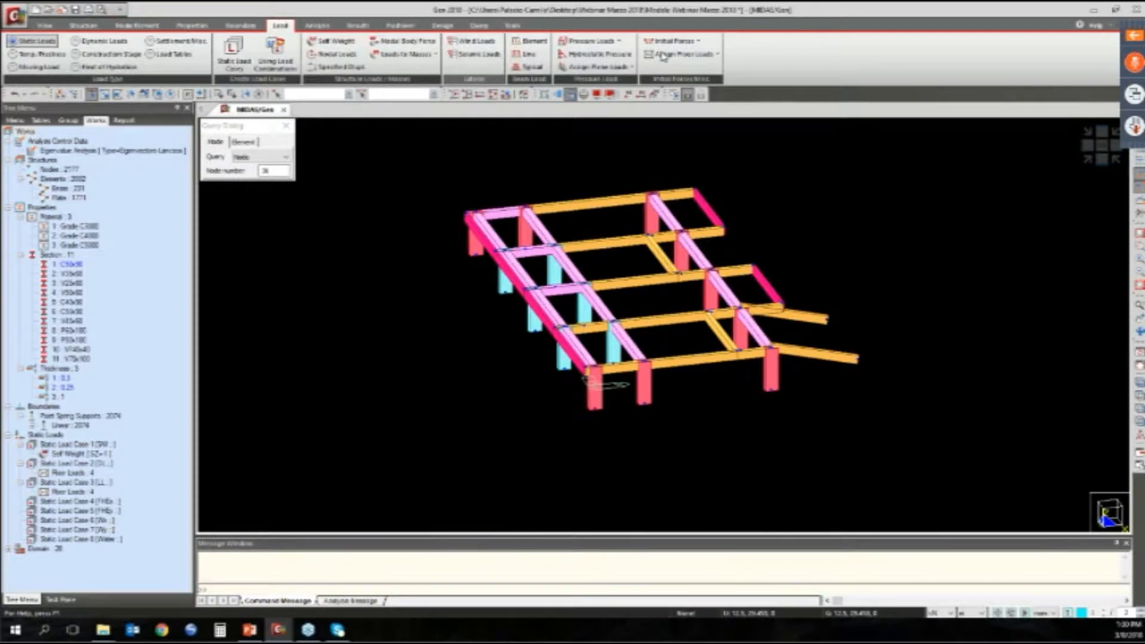
Set up a floor load assignment with an unmodeled sub-beam unit self-weight of 0.77, ready for picking the loading area nodes
{"action": "left_click", "coordinate": [663, 55]}
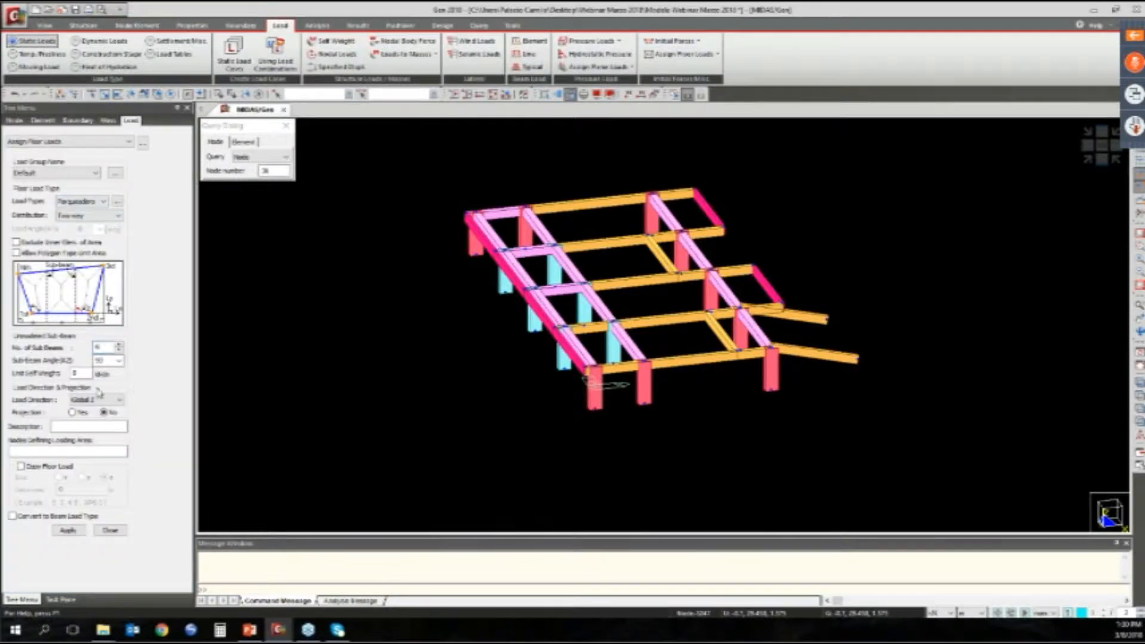
{"action": "left_click", "coordinate": [80, 374]}
{"action": "type", "text": ".77"}
{"action": "left_click", "coordinate": [90, 452]}
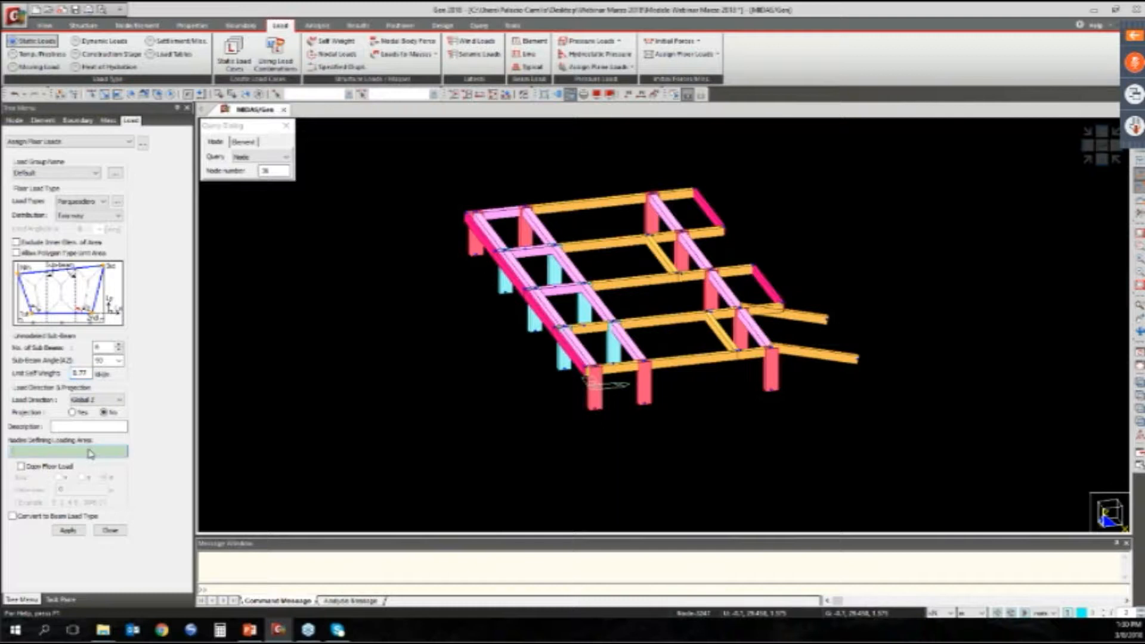
Assign the floor load to the upper slab by picking its outline nodes around the cantilevers and back to the first corner
{"action": "left_click", "coordinate": [466, 212]}
{"action": "left_click", "coordinate": [577, 379]}
{"action": "left_click", "coordinate": [774, 351]}
{"action": "left_click", "coordinate": [739, 309]}
{"action": "left_click", "coordinate": [783, 305]}
{"action": "left_click", "coordinate": [755, 267]}
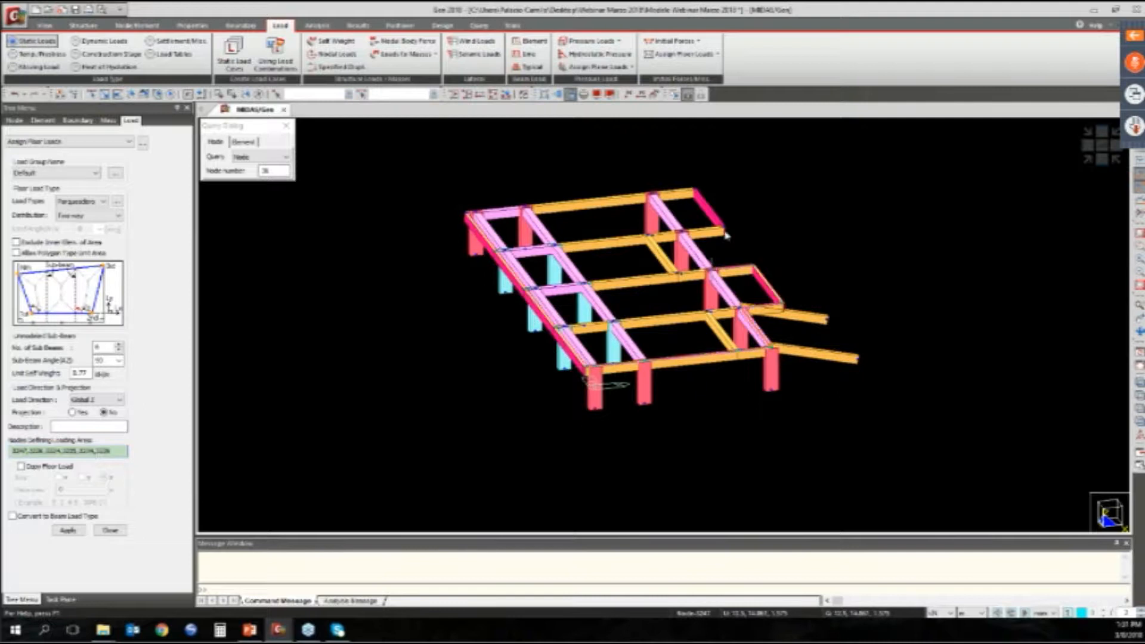
{"action": "left_click", "coordinate": [725, 233]}
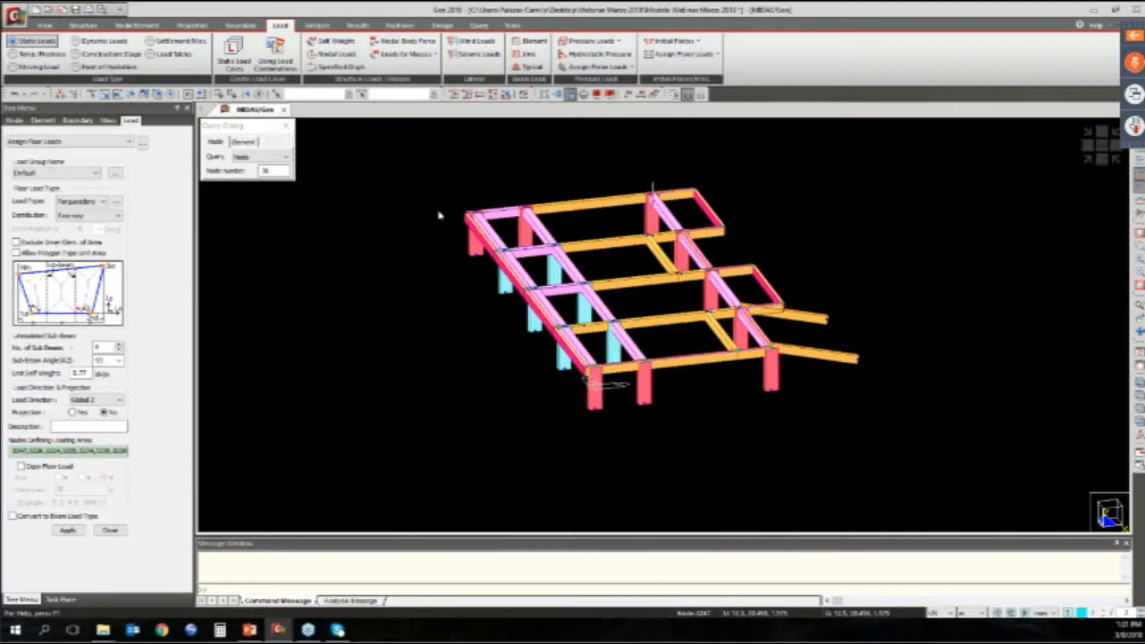
{"action": "left_click", "coordinate": [465, 213]}
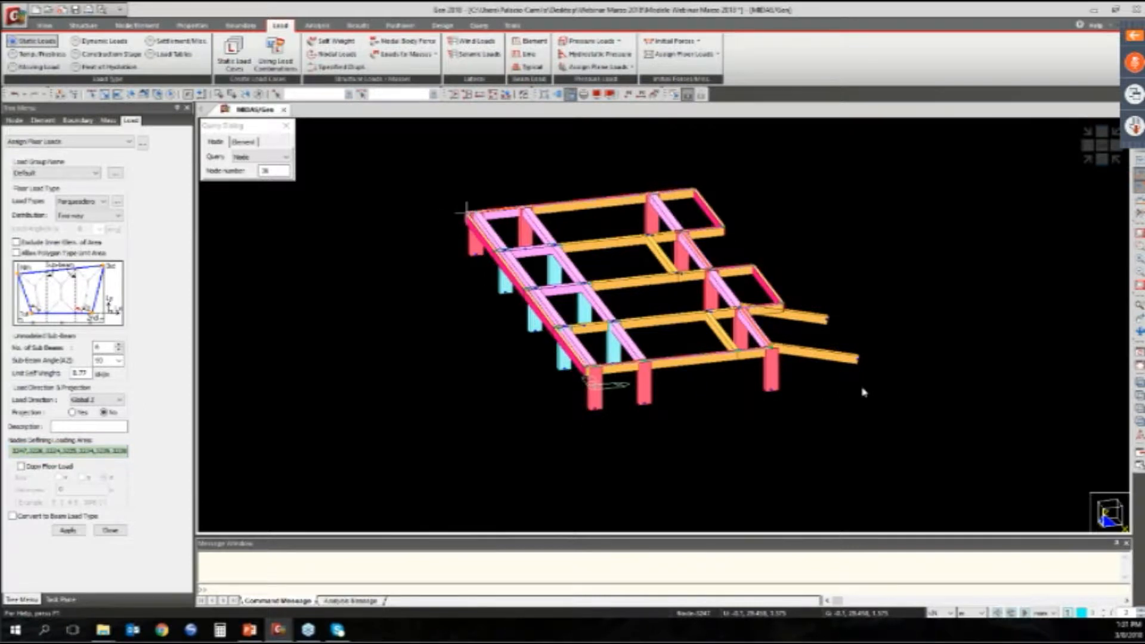
Assign the same floor load to the upper ramp by picking its four corner nodes
{"action": "left_click", "coordinate": [771, 348]}
{"action": "left_click", "coordinate": [858, 359]}
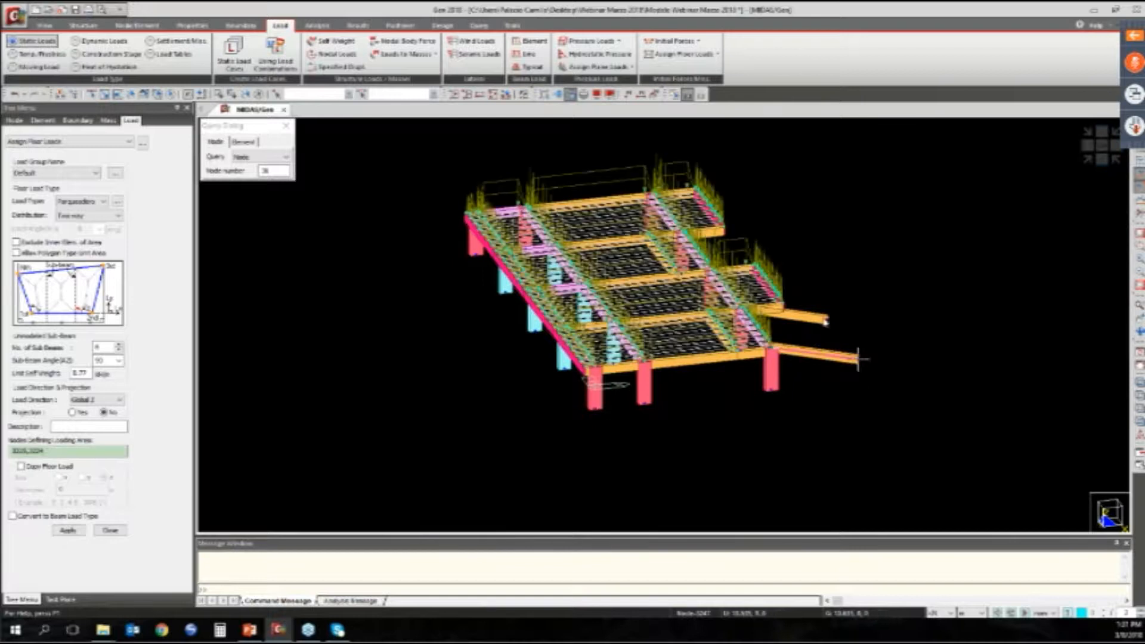
{"action": "left_click", "coordinate": [828, 320]}
{"action": "left_click", "coordinate": [741, 310]}
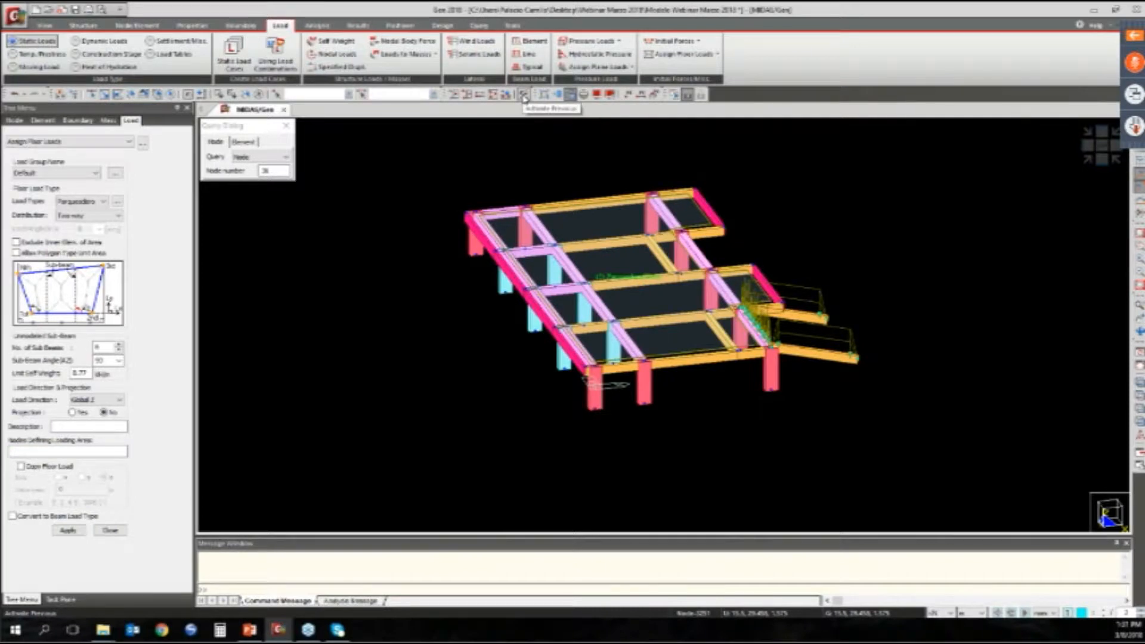
Restore the display of the whole building and close the floor load settings
{"action": "left_click", "coordinate": [523, 97]}
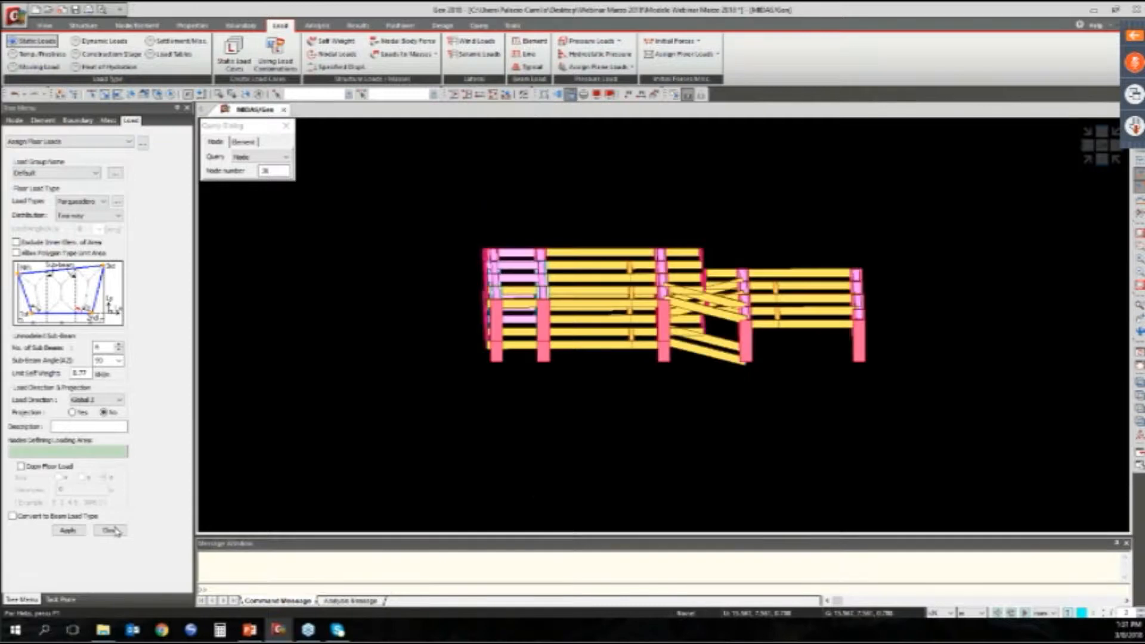
{"action": "left_click", "coordinate": [113, 530]}
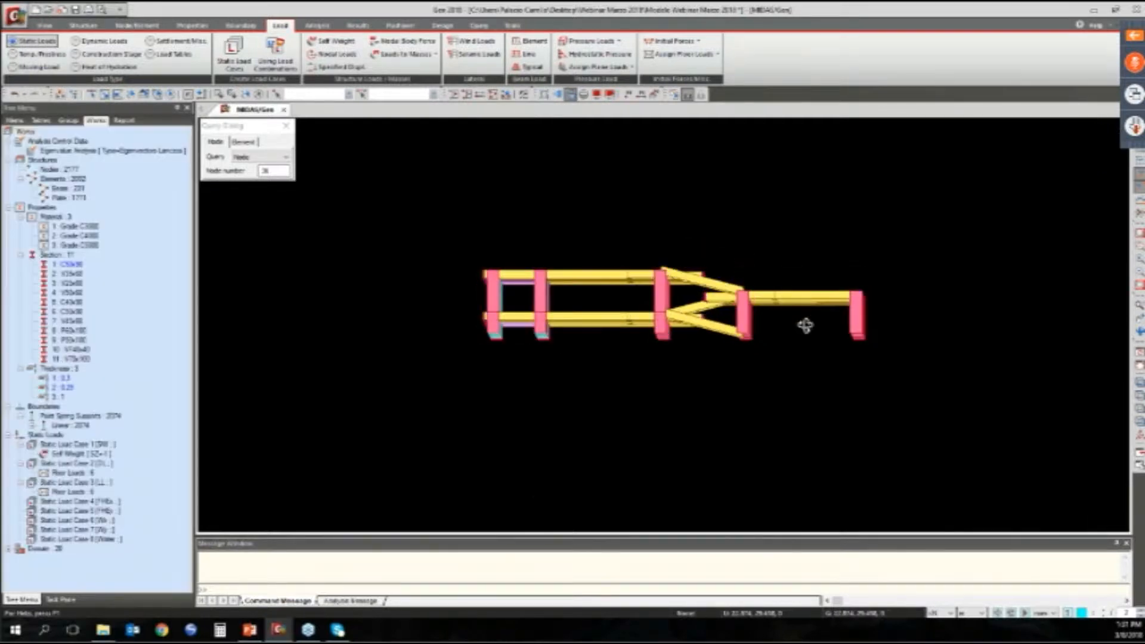
{"action": "middle_click_drag", "start_coordinate": [806, 325], "coordinate": [789, 351], "text": "ctrl"}
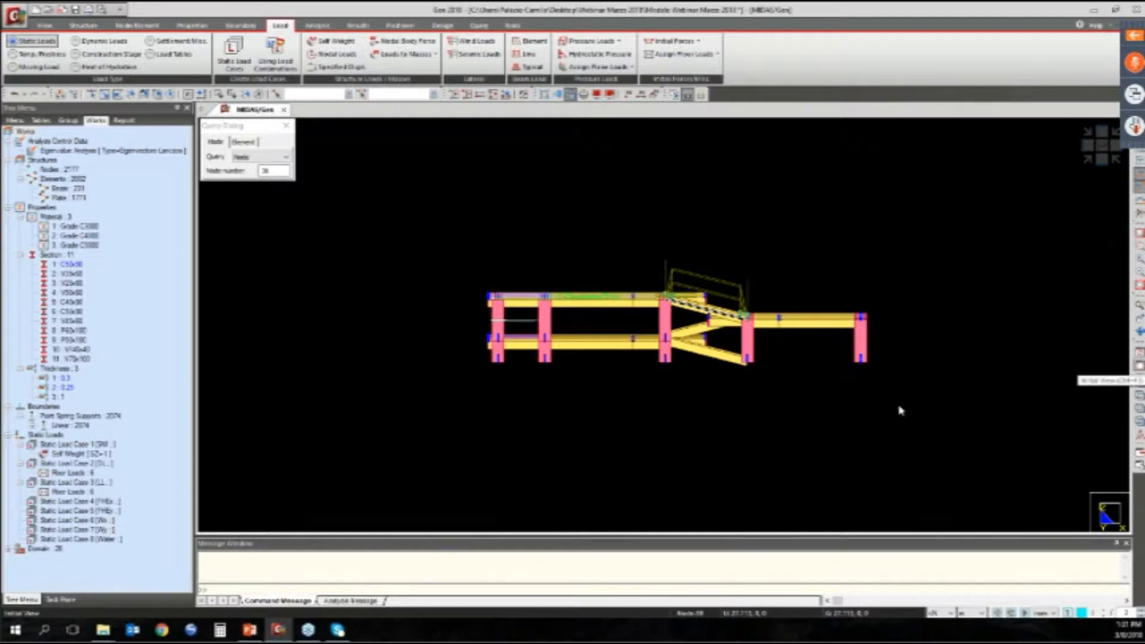
{"action": "middle_click_drag", "start_coordinate": [900, 410], "coordinate": [864, 394], "text": "ctrl"}
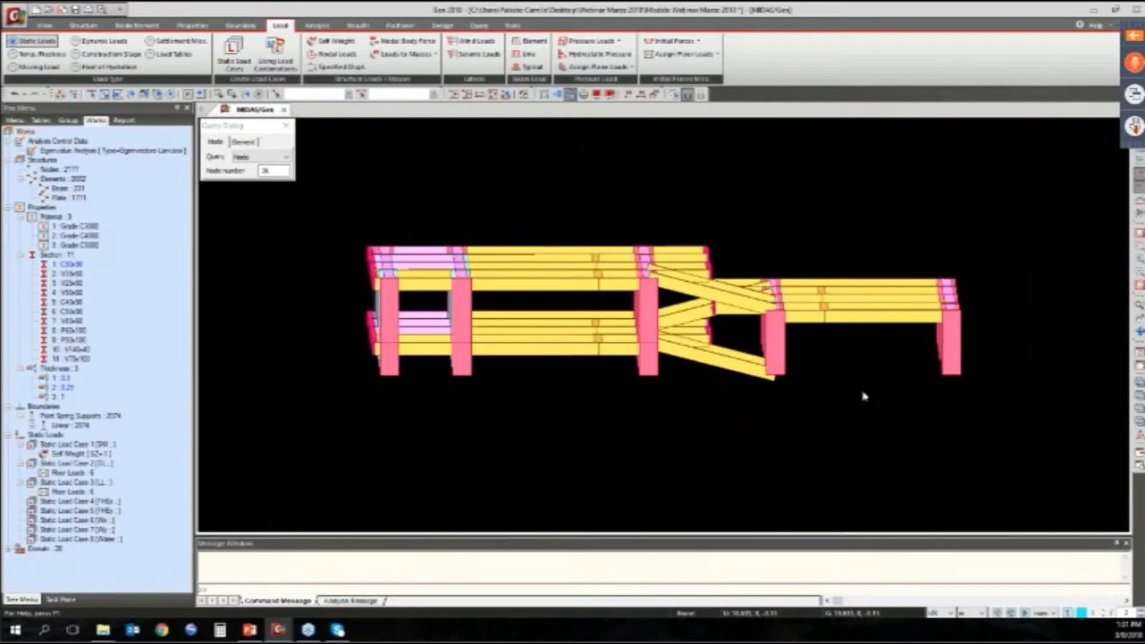
Select the upper storey's slab, columns and ramps together with the neighbouring half-level slab and its columns
{"action": "left_click_drag", "start_coordinate": [864, 396], "coordinate": [864, 391]}
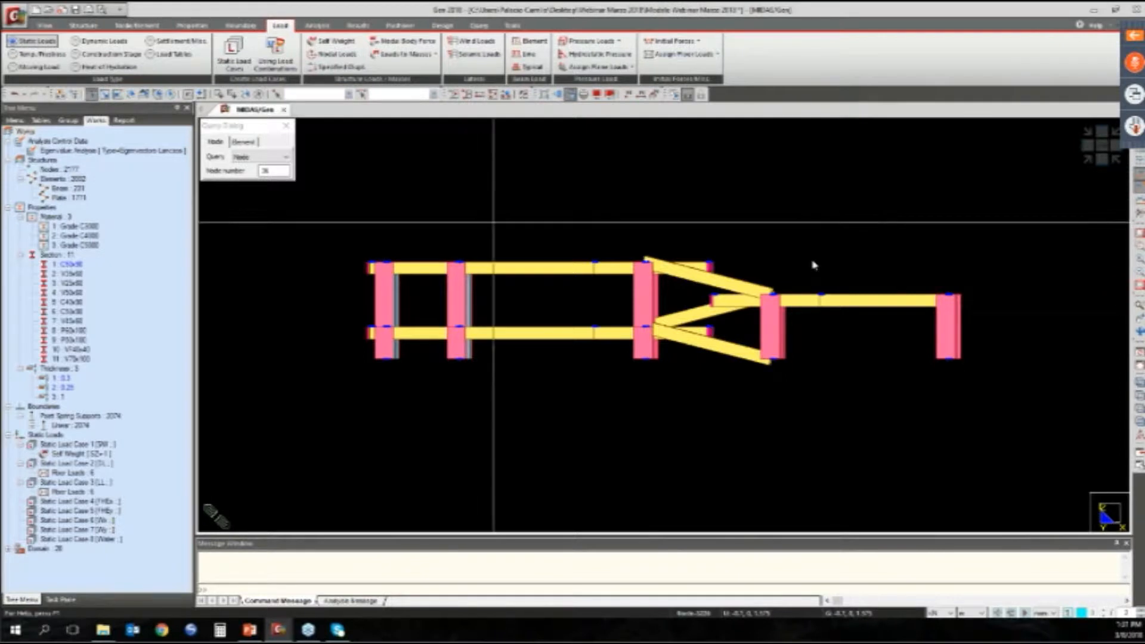
{"action": "left_click_drag", "start_coordinate": [434, 314], "coordinate": [325, 312]}
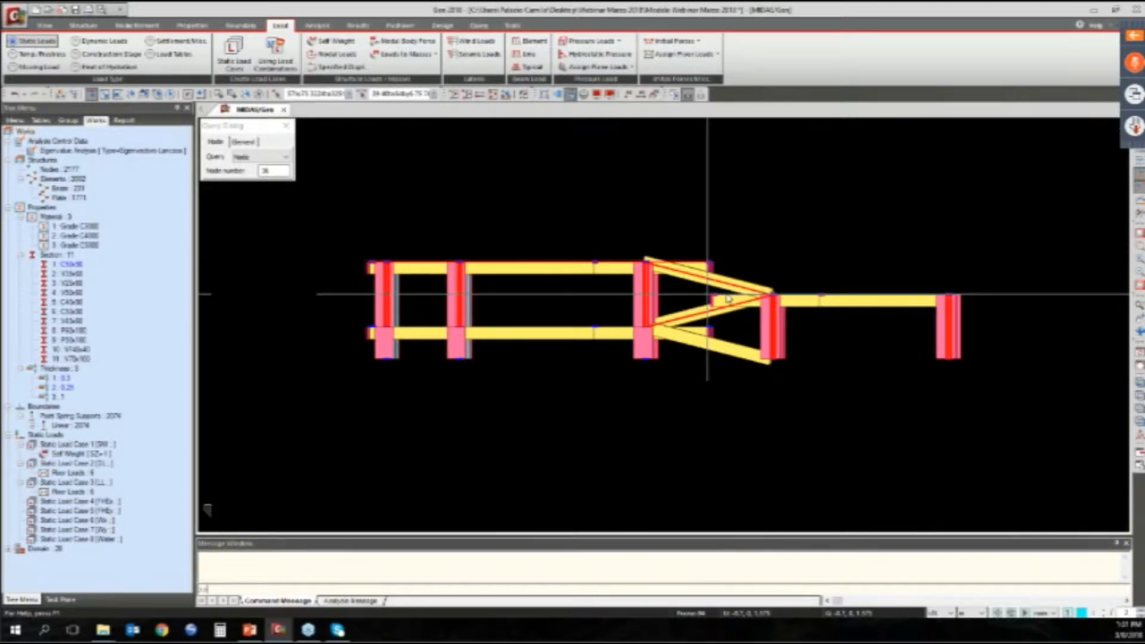
{"action": "middle_click_drag", "start_coordinate": [728, 300], "coordinate": [649, 299], "text": "ctrl"}
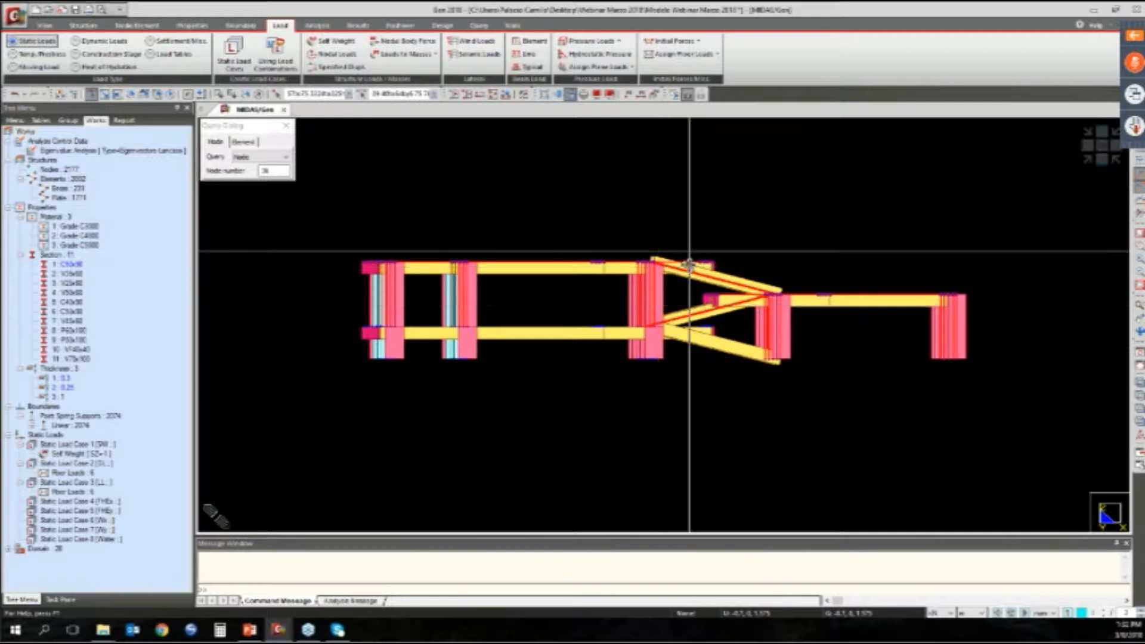
{"action": "middle_click_drag", "start_coordinate": [690, 265], "coordinate": [690, 275], "text": "ctrl"}
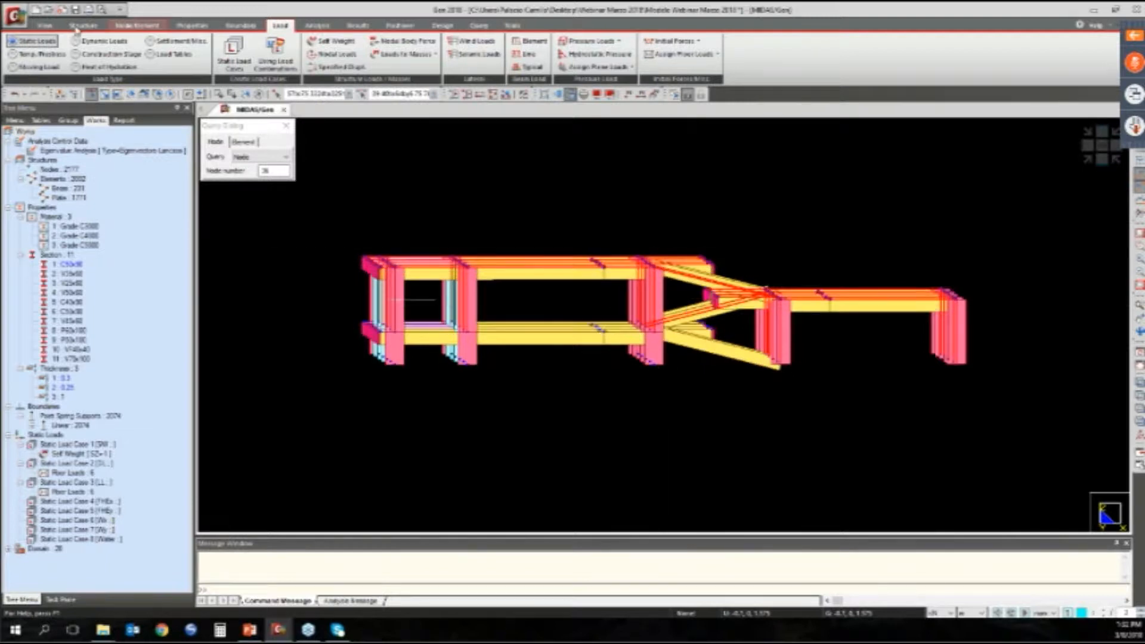
Set up a building generation of the selected storey with 5 copies at 3.15 m in global Z and add it to the operations
{"action": "left_click", "coordinate": [85, 25]}
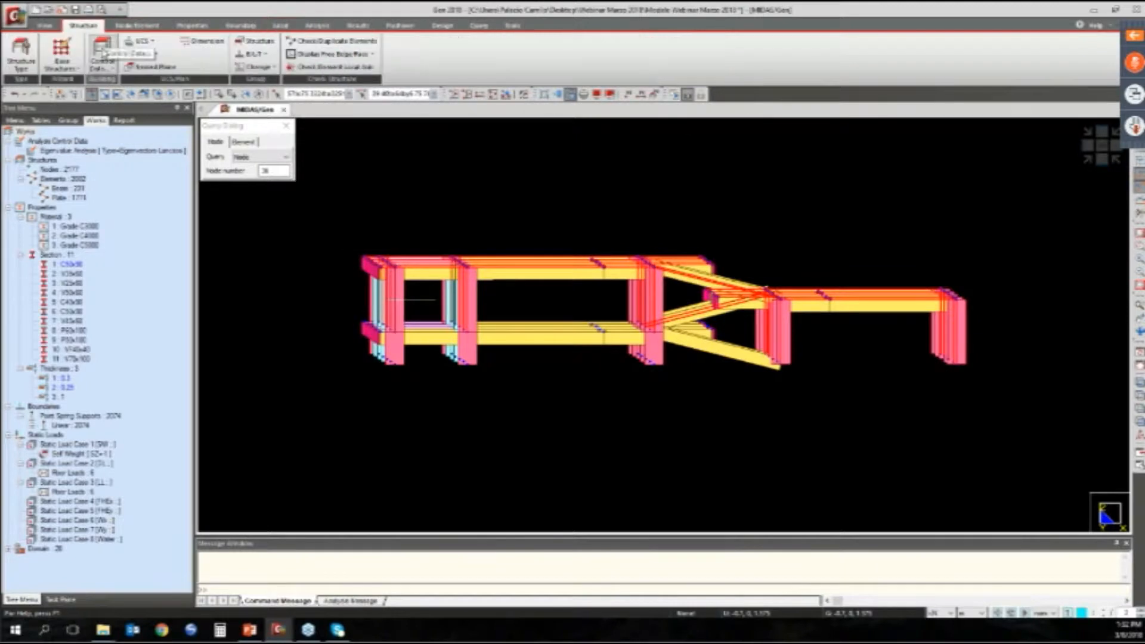
{"action": "left_click", "coordinate": [103, 55]}
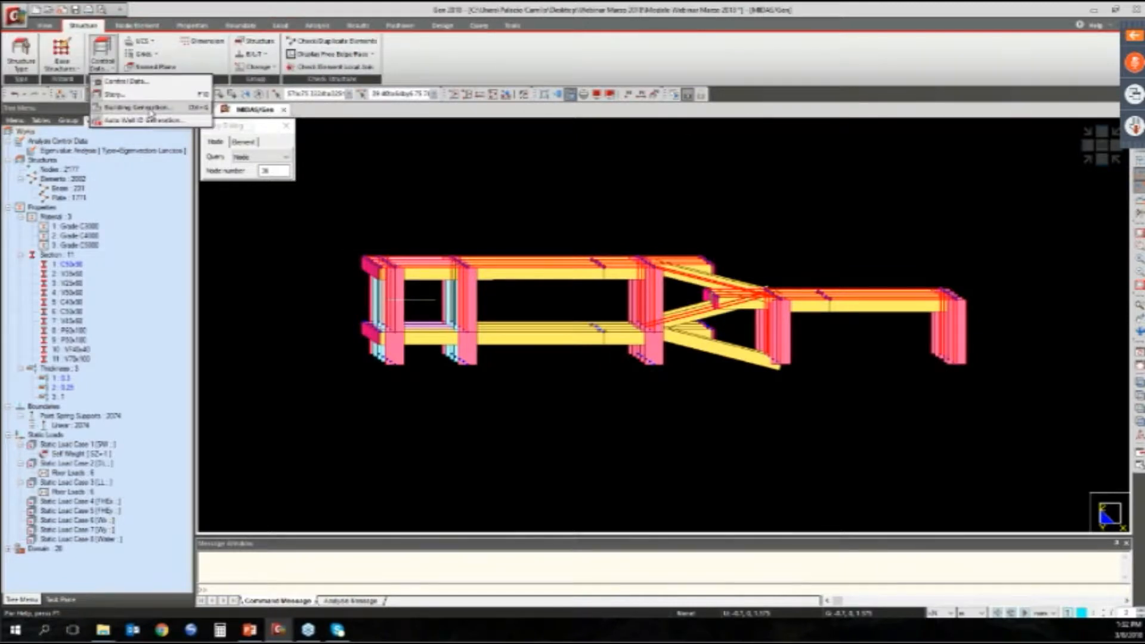
{"action": "left_click", "coordinate": [151, 113]}
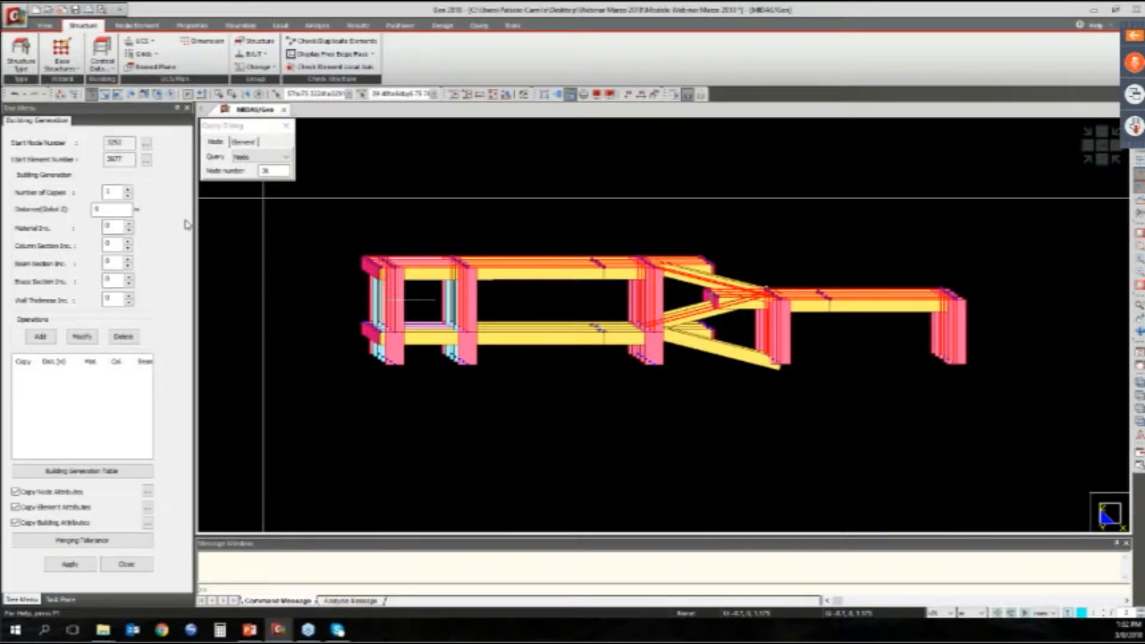
{"action": "left_click", "coordinate": [110, 211]}
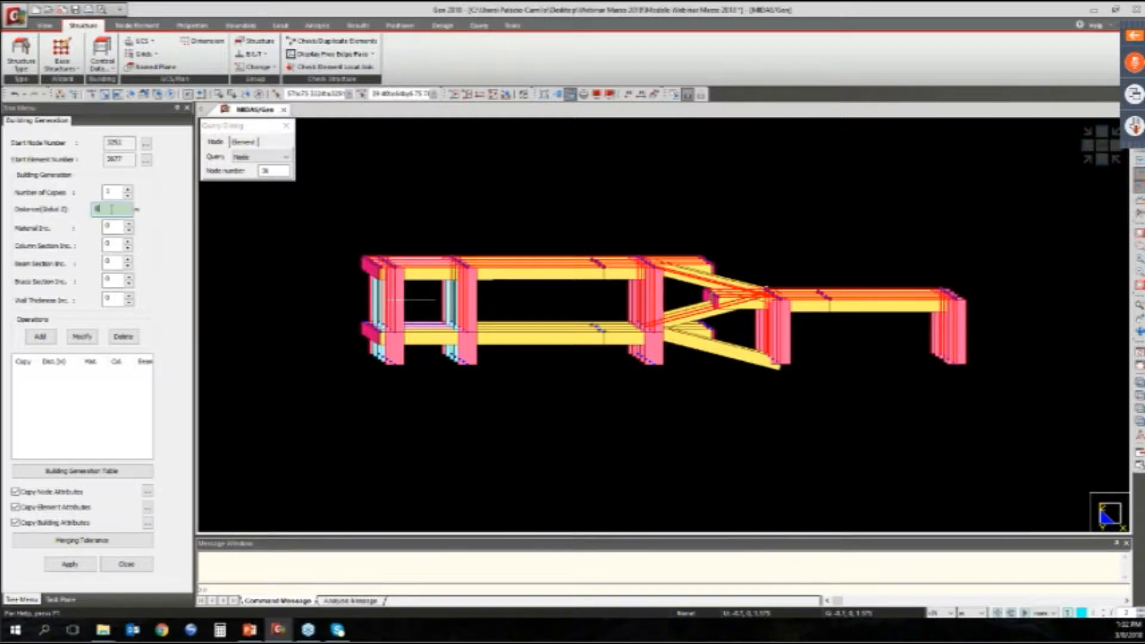
{"action": "left_click", "coordinate": [111, 212]}
{"action": "type", "text": "5"}
{"action": "type", "text": "3.15"}
{"action": "left_click", "coordinate": [40, 337]}
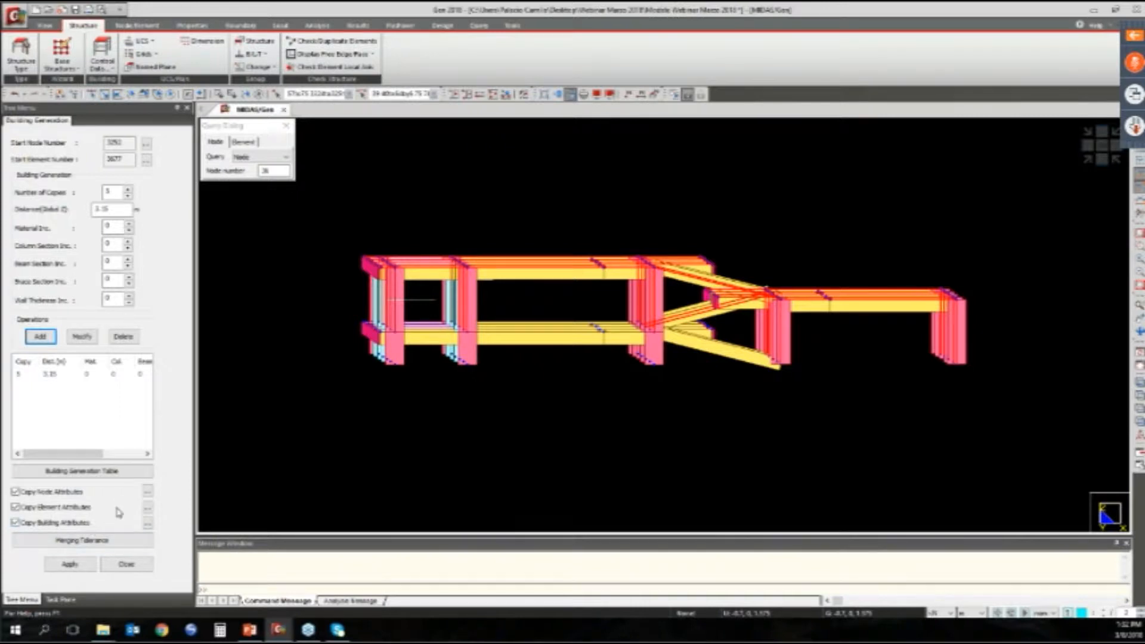
{"action": "left_click", "coordinate": [108, 543]}
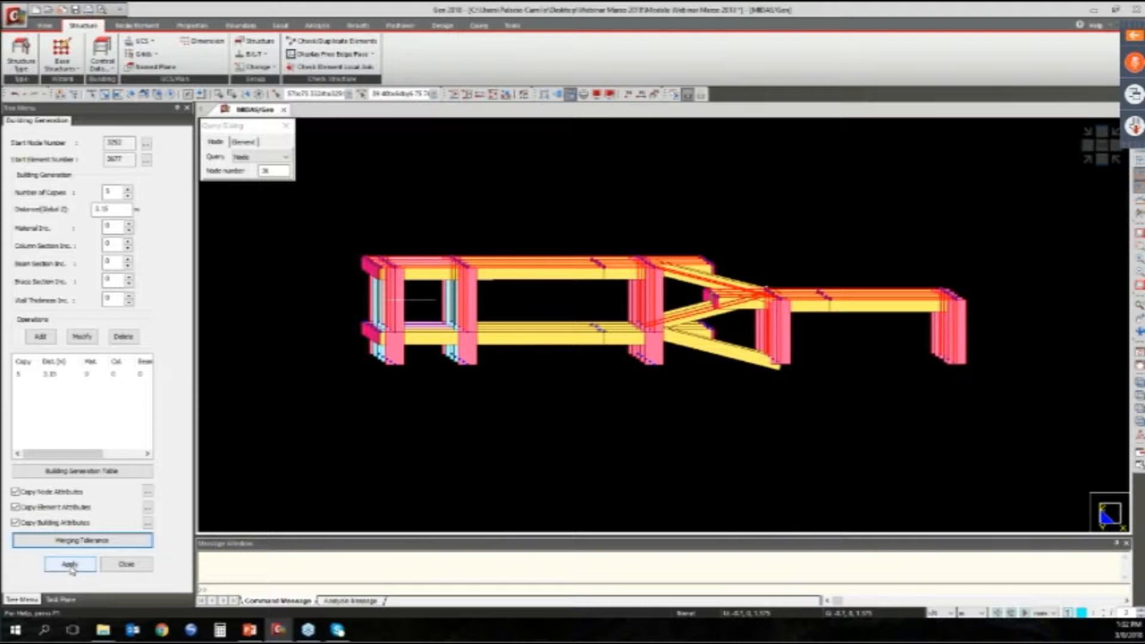
Reselect the upper slab, upper ramp and half-level slab without columns, and apply the building generation of 5 copies at 3.15 m
{"action": "left_click", "coordinate": [70, 565]}
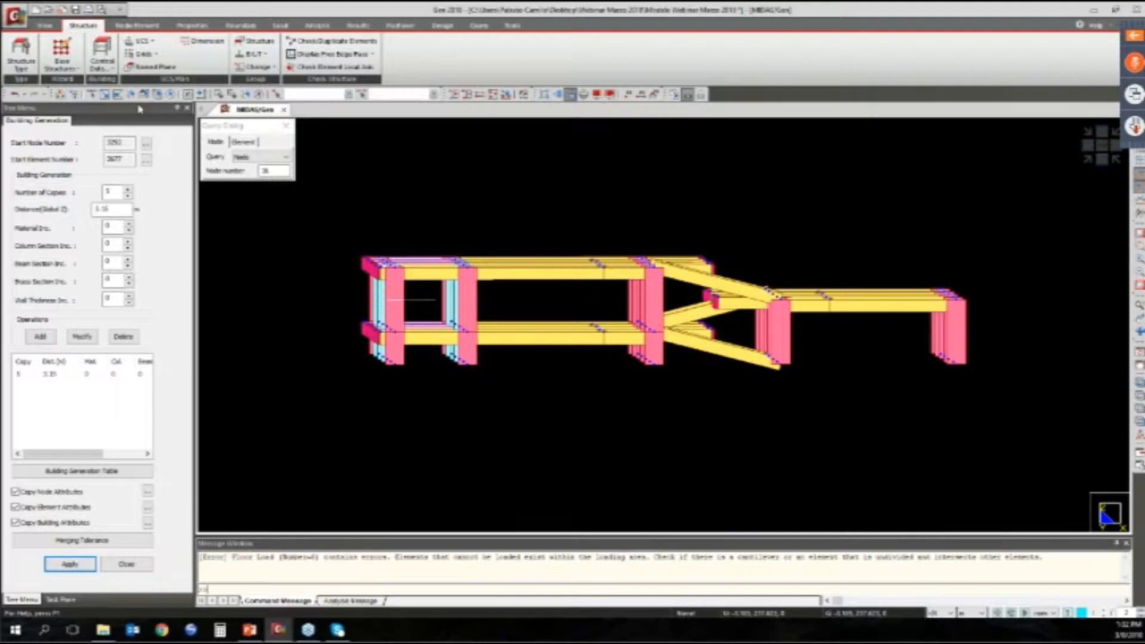
{"action": "middle_click_drag", "start_coordinate": [932, 414], "coordinate": [922, 410]}
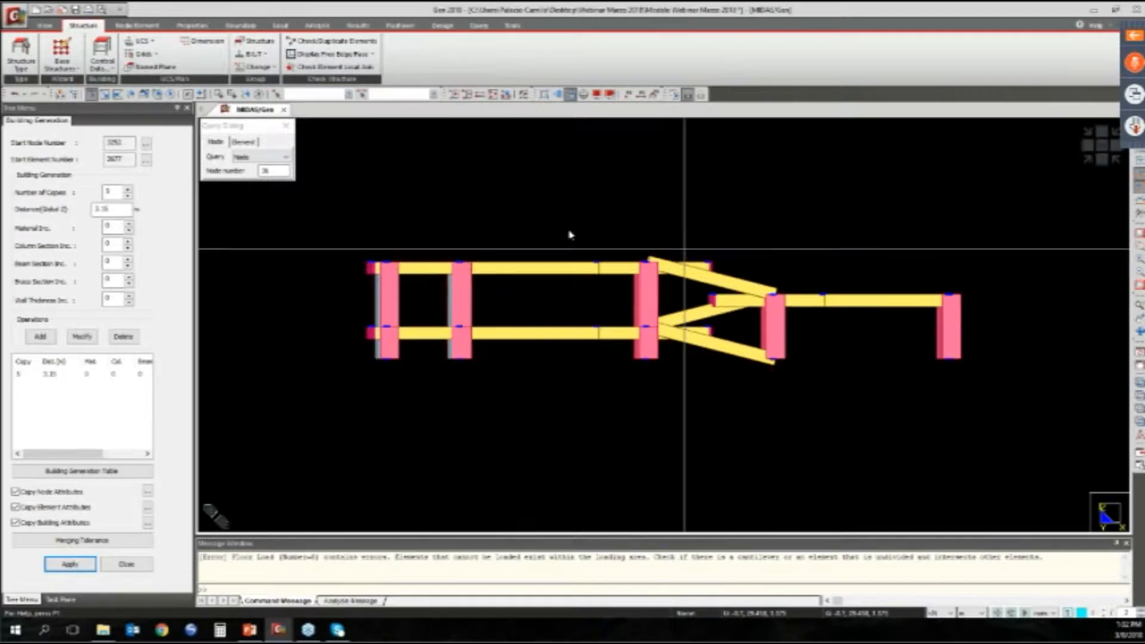
{"action": "left_click_drag", "start_coordinate": [351, 219], "coordinate": [724, 288]}
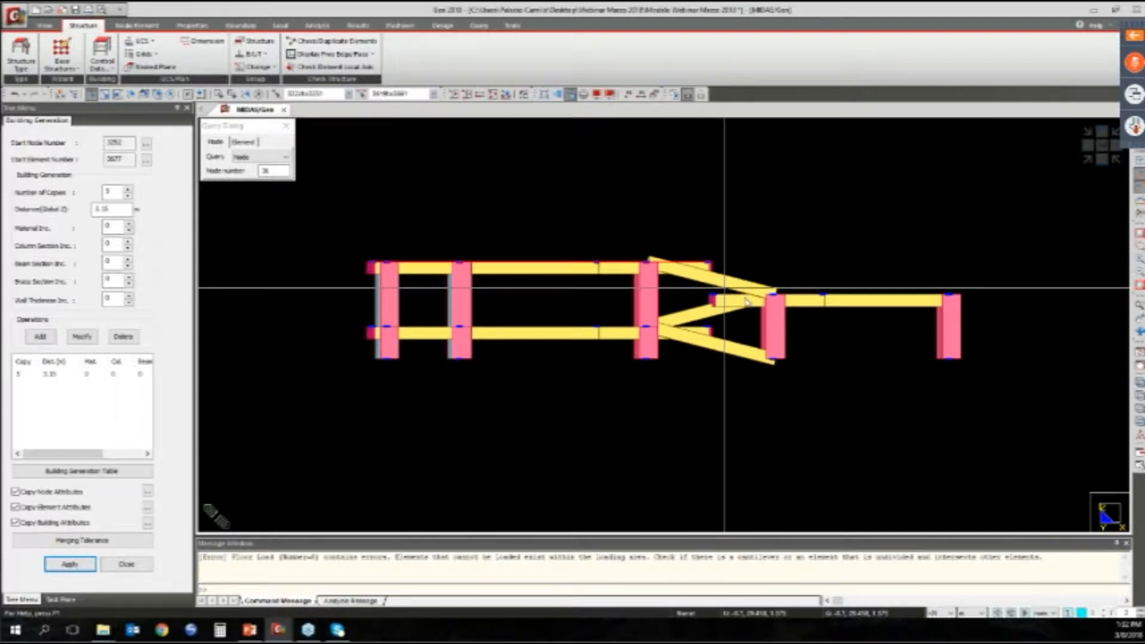
{"action": "left_click", "coordinate": [690, 278]}
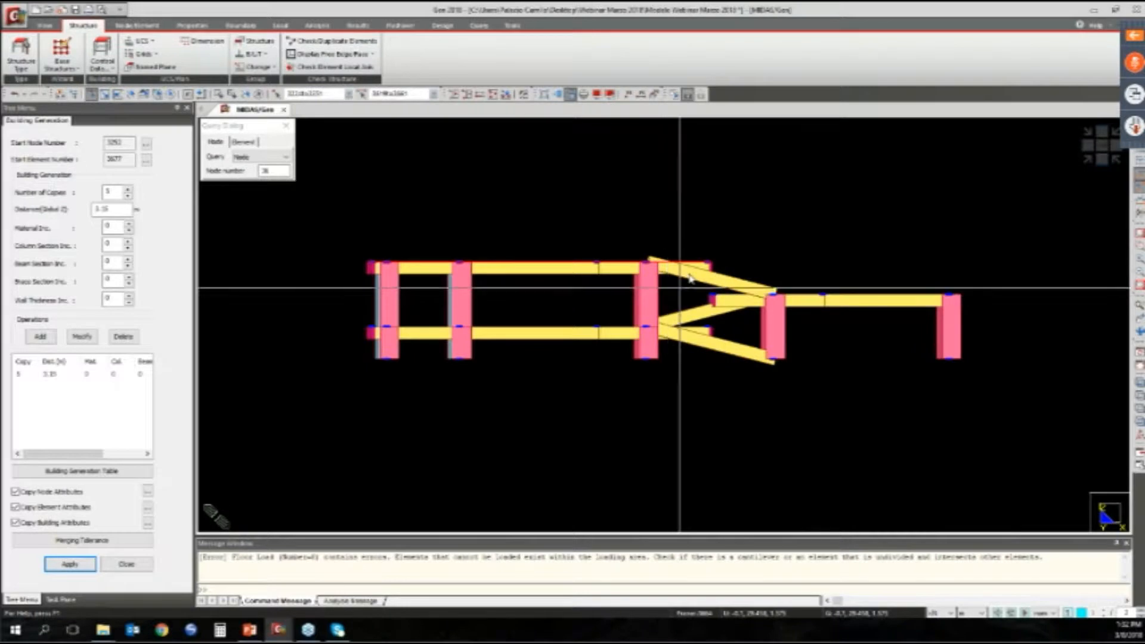
{"action": "left_click", "coordinate": [81, 565]}
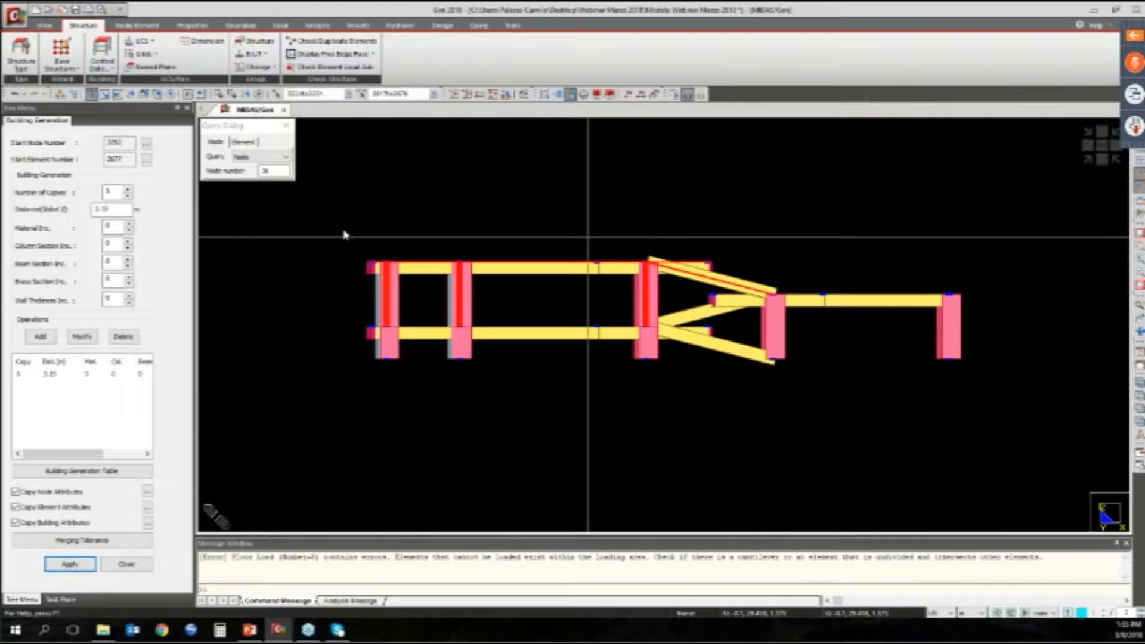
{"action": "mouse_move", "coordinate": [345, 230]}
{"action": "left_mouse_down"}
{"action": "mouse_move", "coordinate": [749, 272]}
{"action": "mouse_move", "coordinate": [742, 282]}
{"action": "left_mouse_up"}
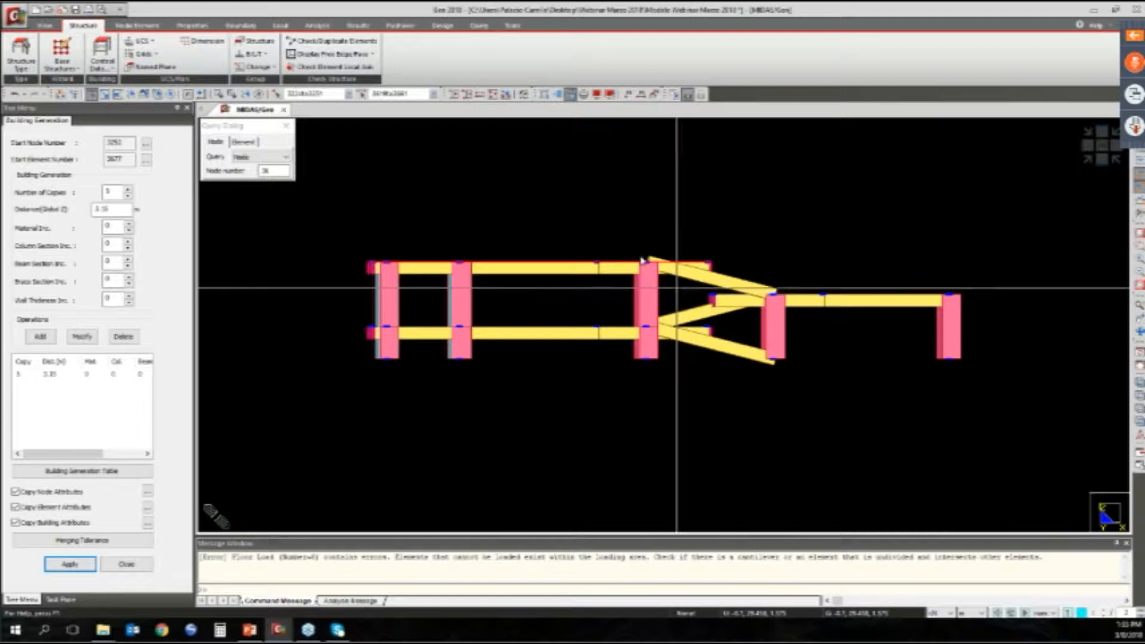
{"action": "left_click_drag", "start_coordinate": [623, 236], "coordinate": [1040, 316]}
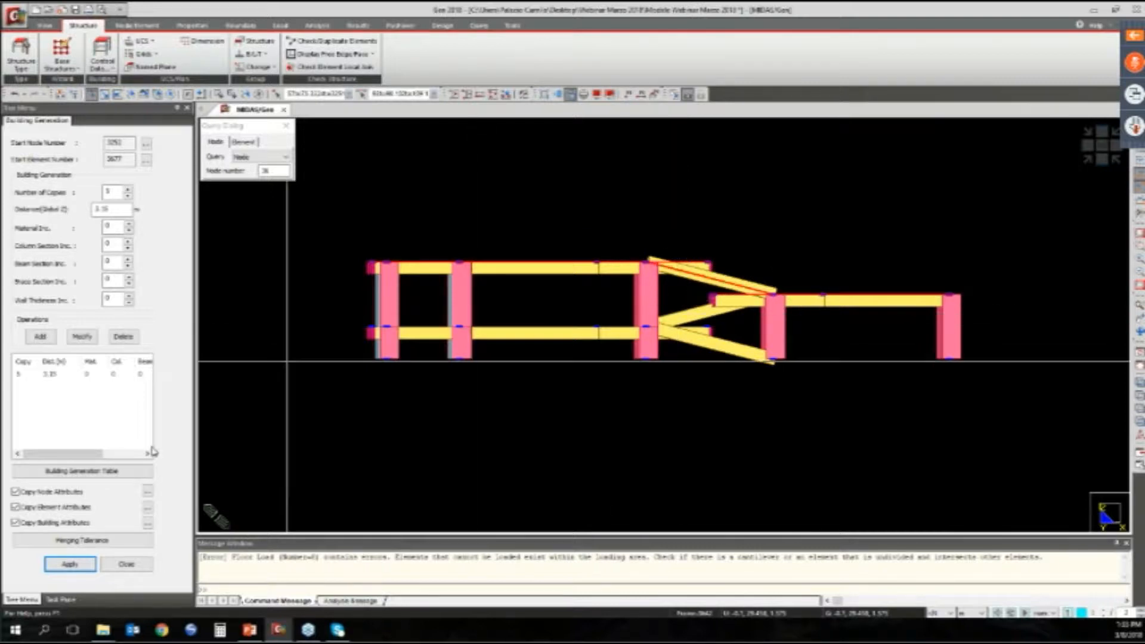
{"action": "left_click", "coordinate": [68, 558]}
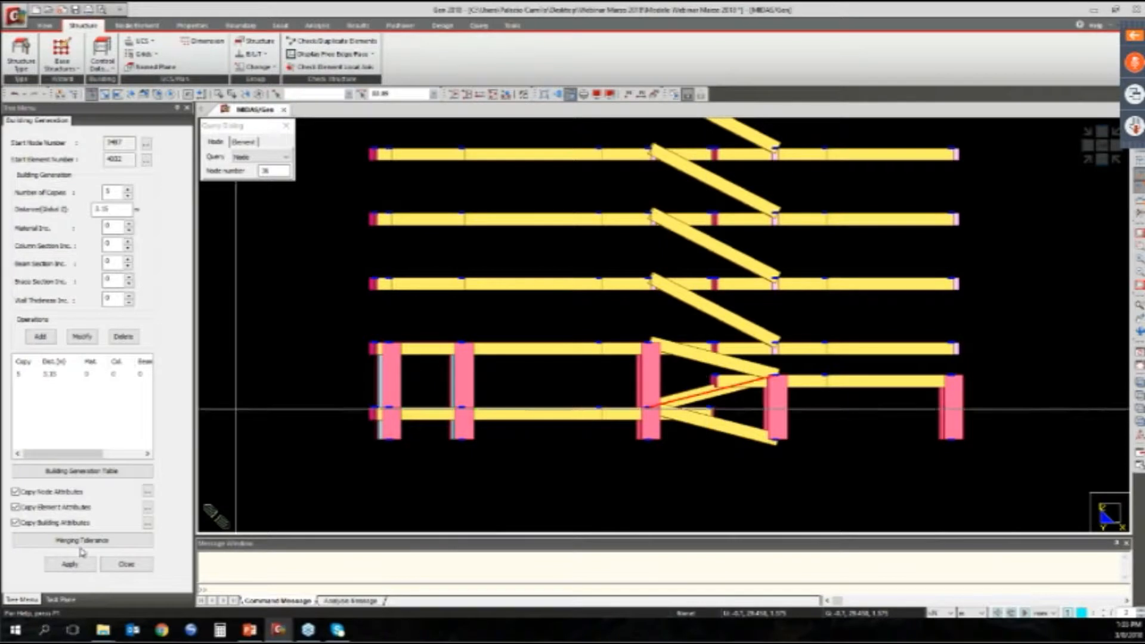
Apply the same building generation to the intermediate ramp, the upper-storey columns and the half-level columns
{"action": "left_click", "coordinate": [70, 565]}
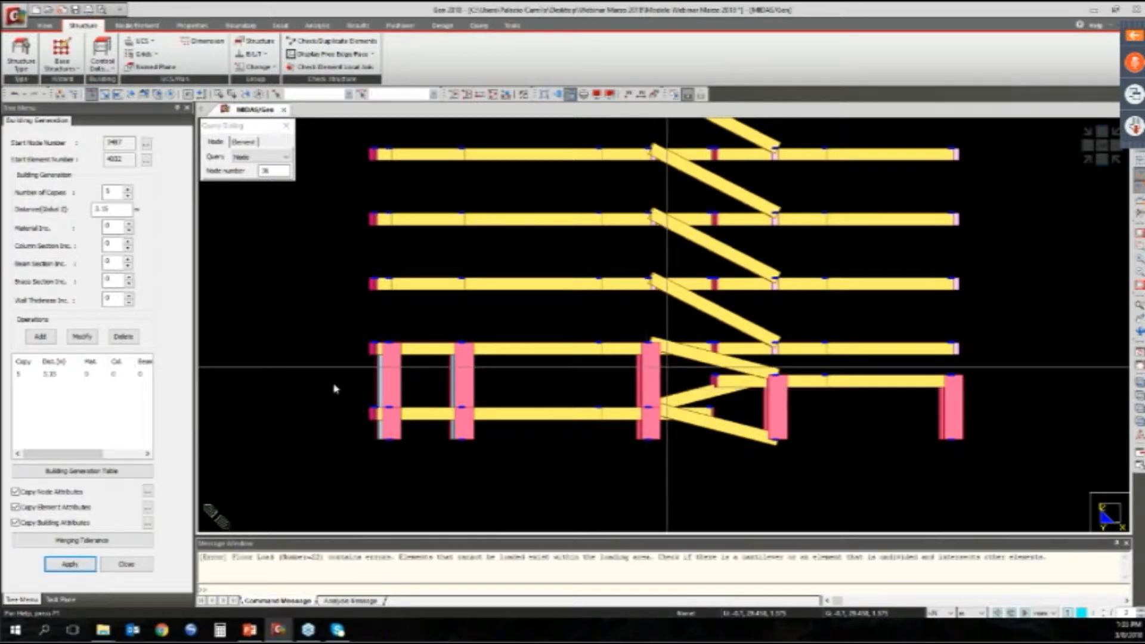
{"action": "left_click", "coordinate": [62, 564]}
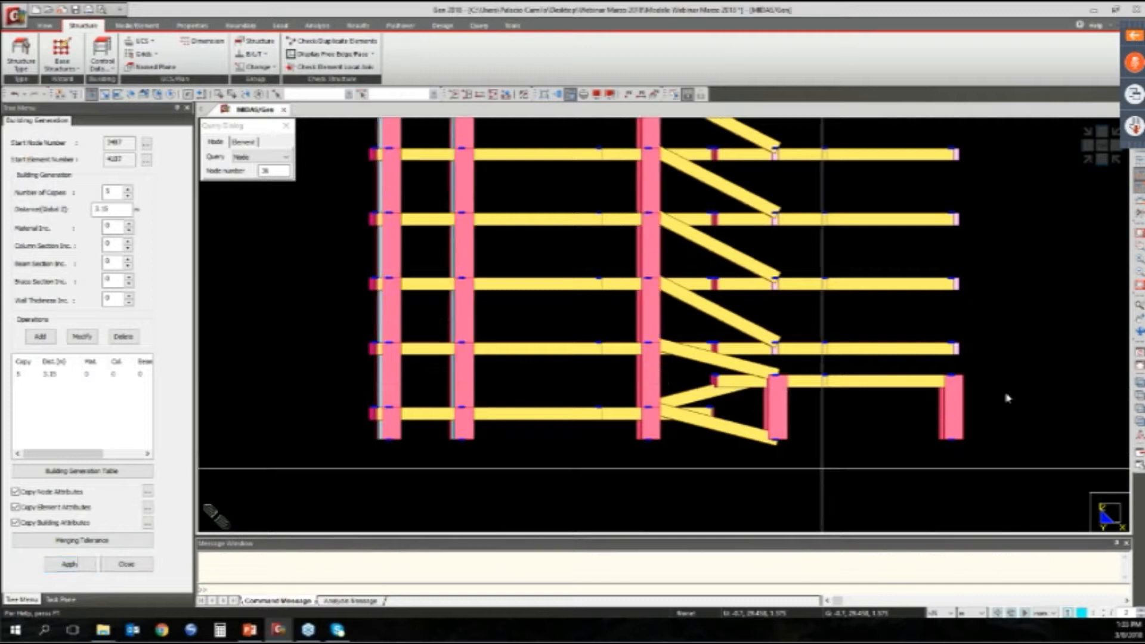
{"action": "left_click_drag", "start_coordinate": [1000, 396], "coordinate": [717, 412]}
{"action": "left_click", "coordinate": [70, 563]}
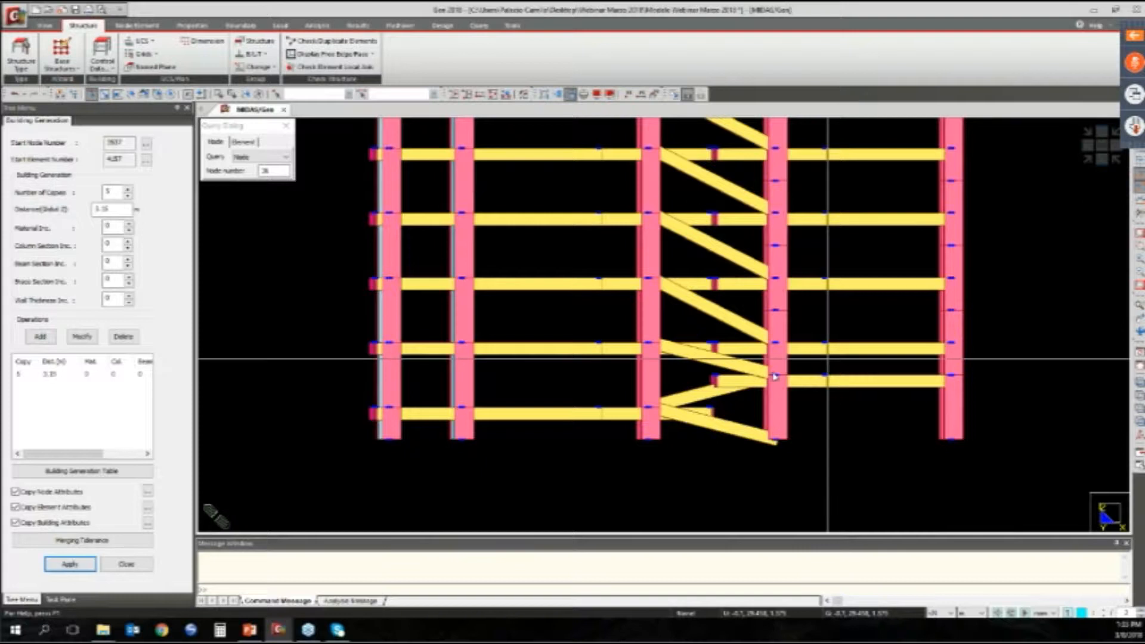
Examine the generated storeys, ramps and columns in elevation and in perspective, and close the building generation settings
{"action": "mouse_move", "coordinate": [770, 352]}
{"action": "middle_mouse_down"}
{"action": "mouse_move", "coordinate": [785, 339]}
{"action": "mouse_move", "coordinate": [776, 367]}
{"action": "middle_mouse_up"}
{"action": "scroll", "coordinate": [775, 367], "scroll_direction": "up", "scroll_amount": 3}
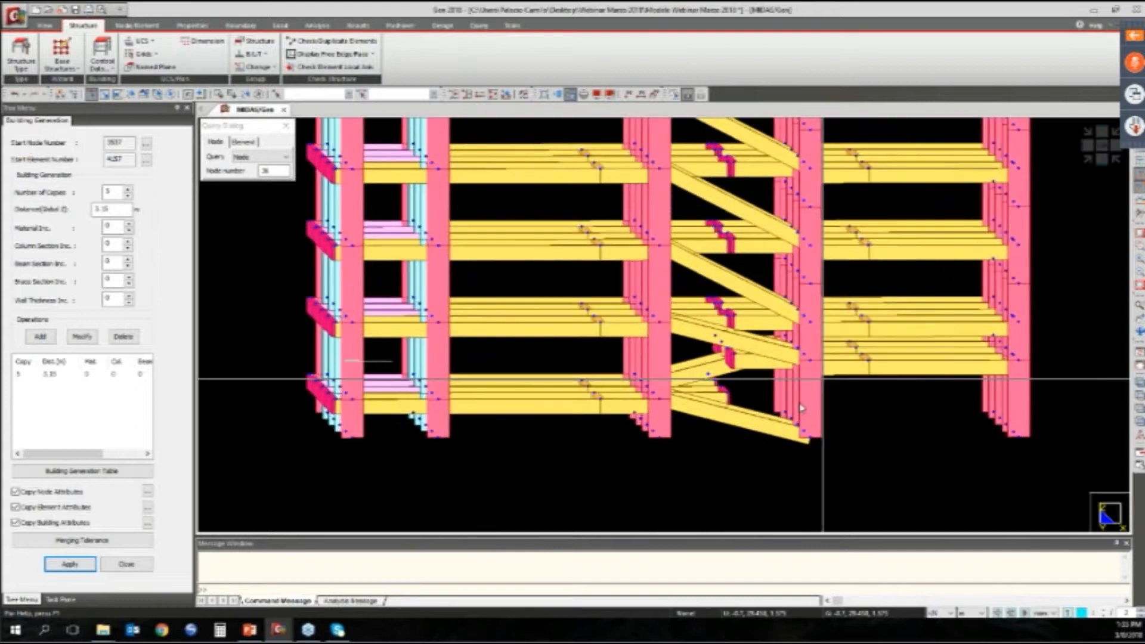
{"action": "middle_click_drag", "start_coordinate": [800, 403], "coordinate": [786, 404], "text": "ctrl"}
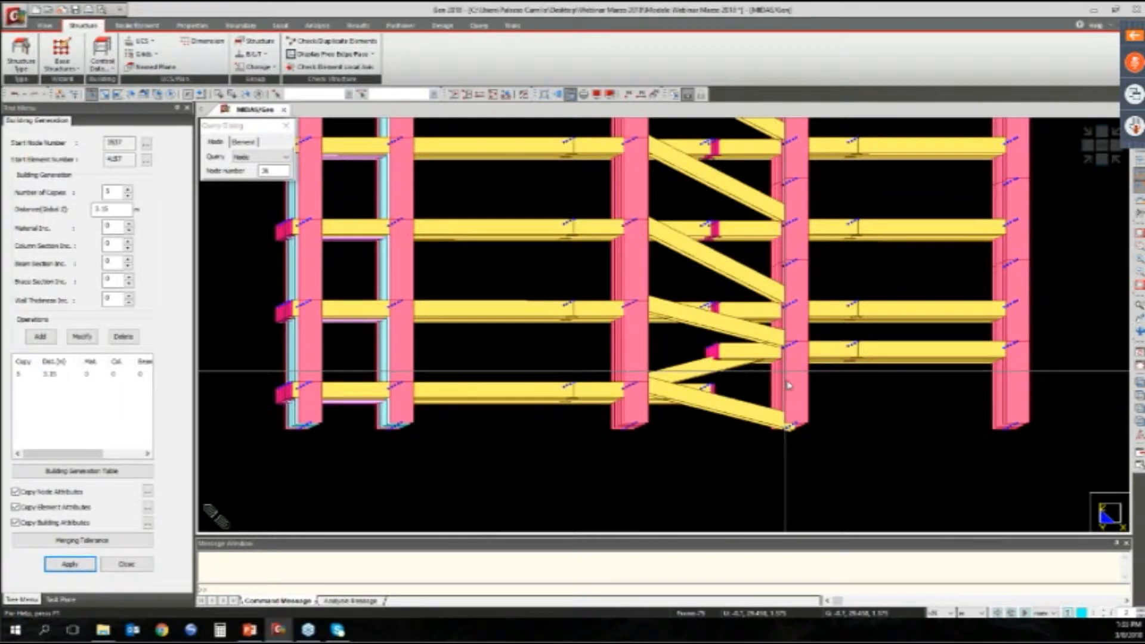
{"action": "middle_click_drag", "start_coordinate": [788, 386], "coordinate": [784, 381], "text": "ctrl"}
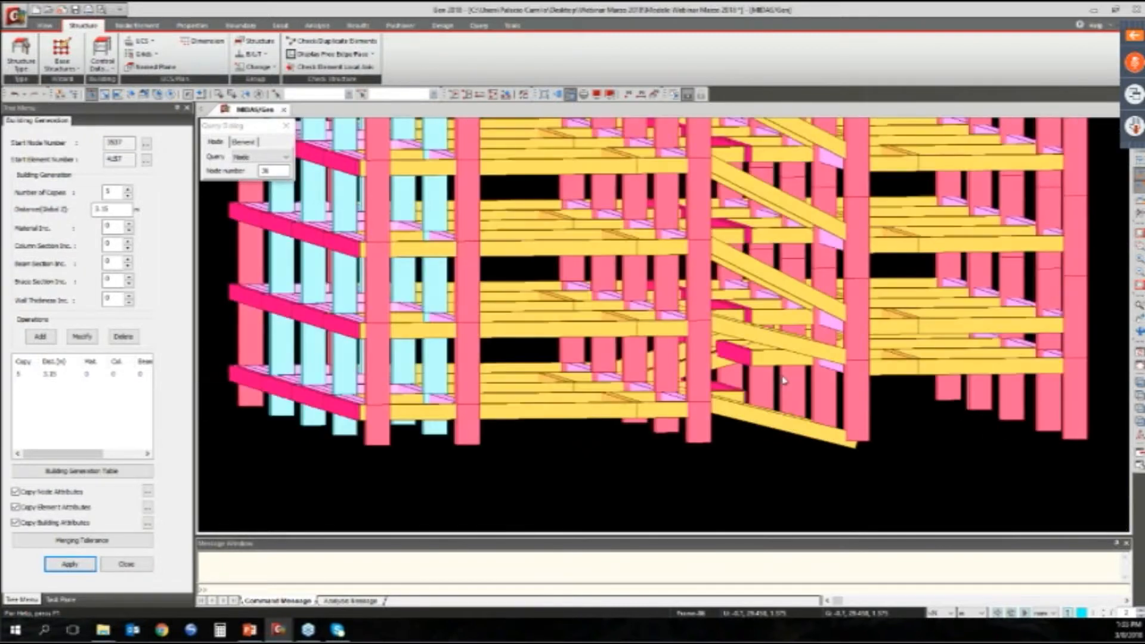
{"action": "scroll", "coordinate": [785, 380], "scroll_direction": "down", "scroll_amount": 3}
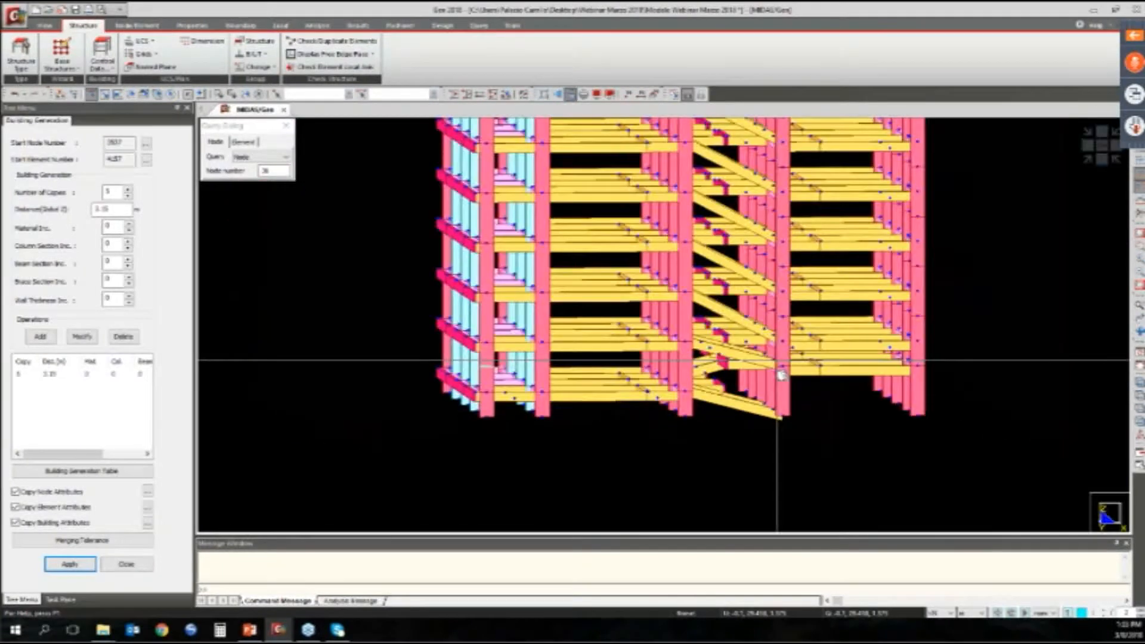
{"action": "scroll", "coordinate": [782, 375], "scroll_direction": "down", "scroll_amount": 2}
{"action": "middle_click_drag", "start_coordinate": [782, 376], "coordinate": [772, 320], "text": "ctrl"}
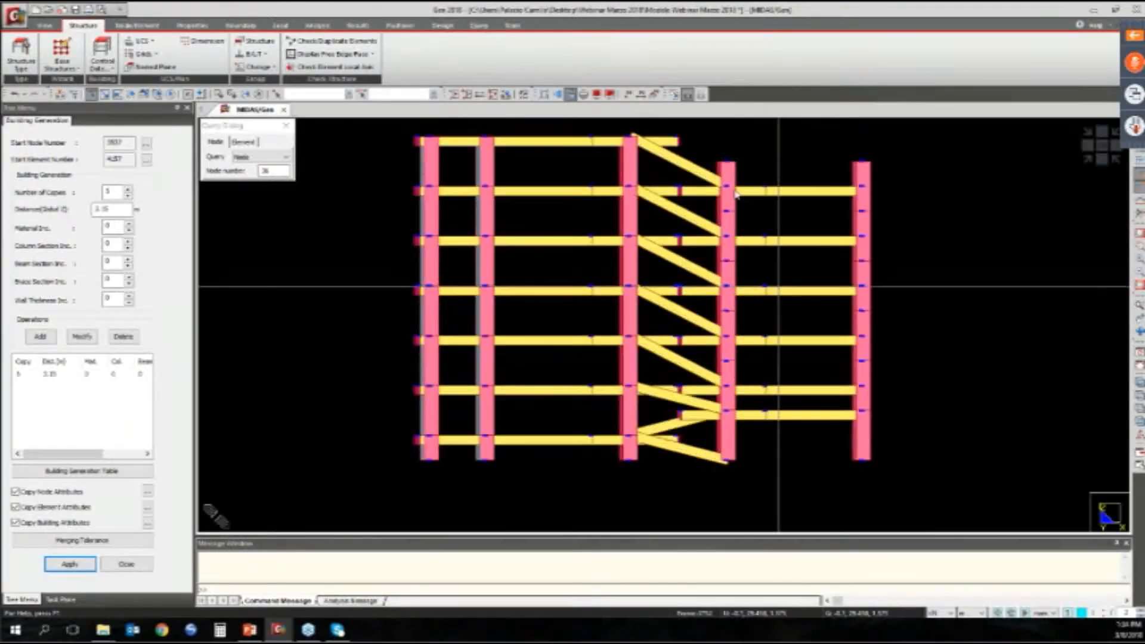
{"action": "middle_click_drag", "start_coordinate": [734, 191], "coordinate": [733, 221]}
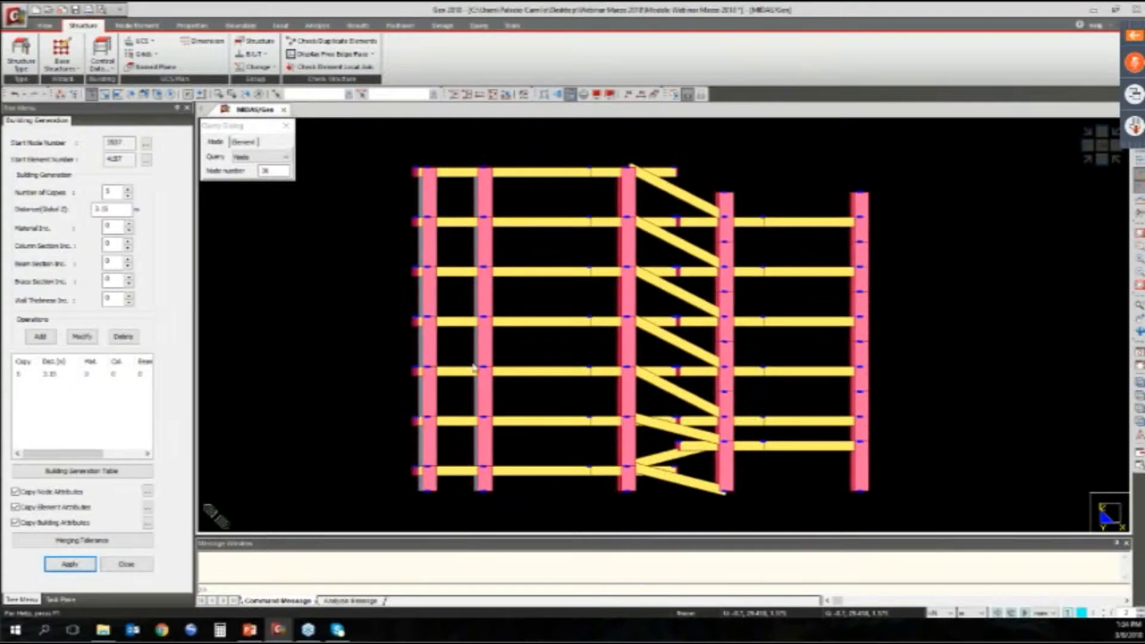
{"action": "key", "text": "Escape"}
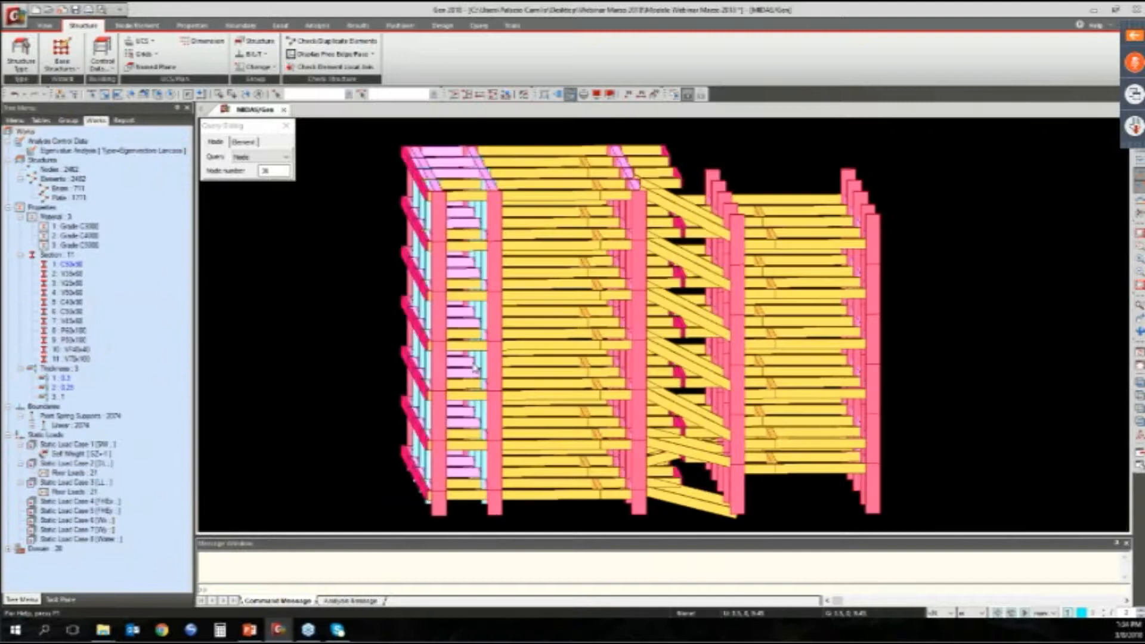
Display the floor load names and floor load areas on the generated storeys, inspect them, and hide them again
{"action": "middle_click_drag", "start_coordinate": [475, 369], "coordinate": [528, 361], "text": "ctrl"}
{"action": "scroll", "coordinate": [609, 146], "scroll_direction": "up", "scroll_amount": 2}
{"action": "left_click", "coordinate": [597, 95]}
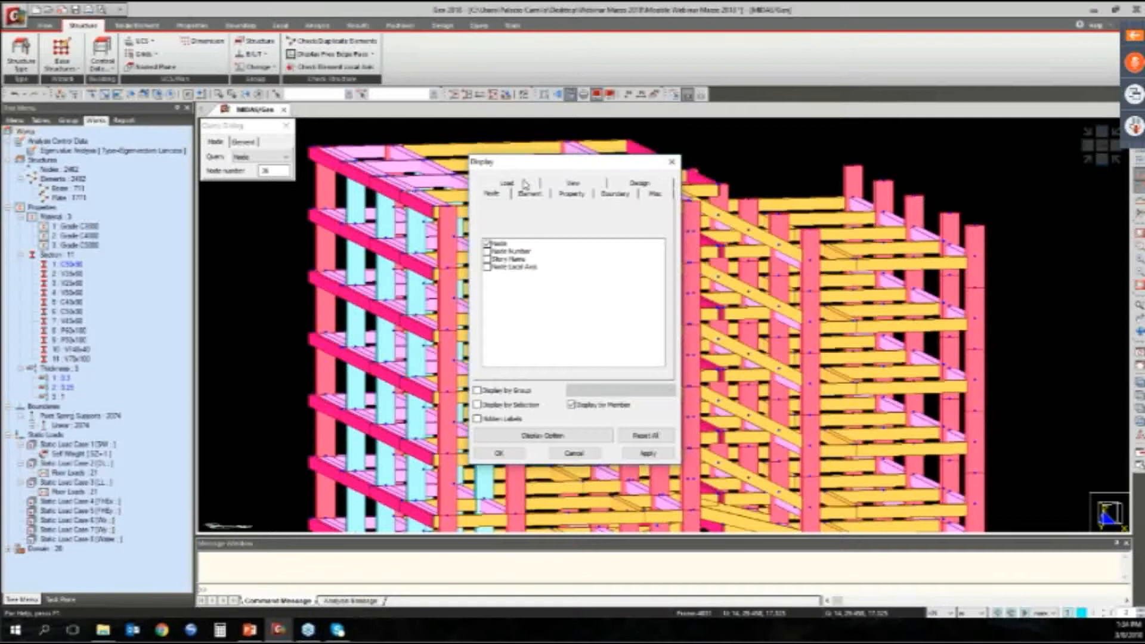
{"action": "left_click", "coordinate": [525, 183]}
{"action": "left_click_drag", "start_coordinate": [513, 161], "coordinate": [639, 133]}
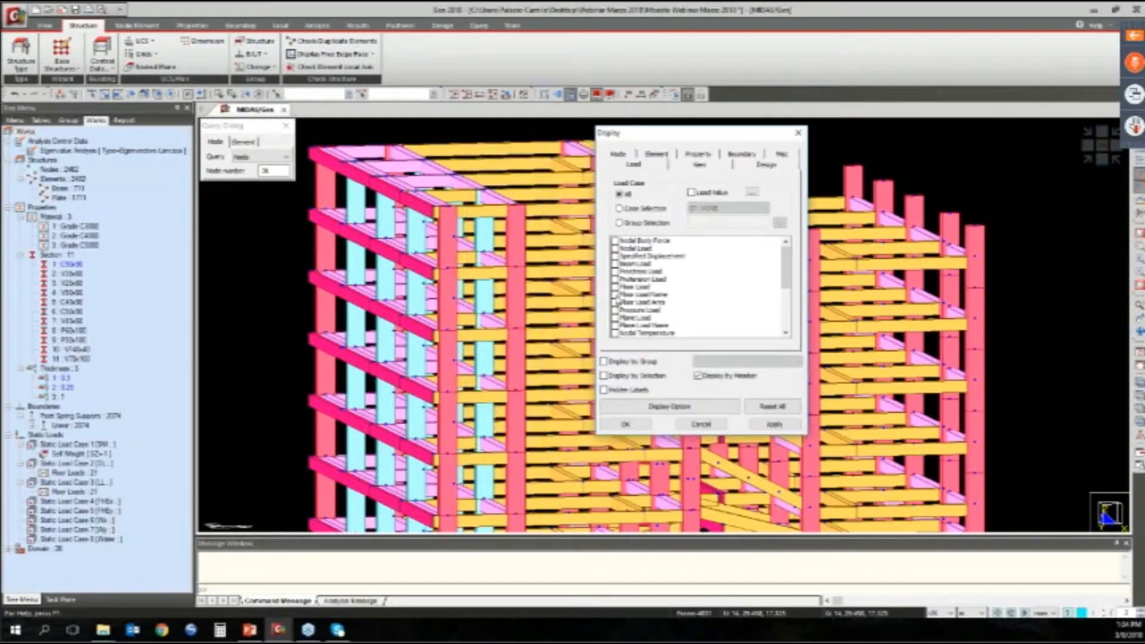
{"action": "left_click", "coordinate": [617, 295]}
{"action": "left_click", "coordinate": [618, 302]}
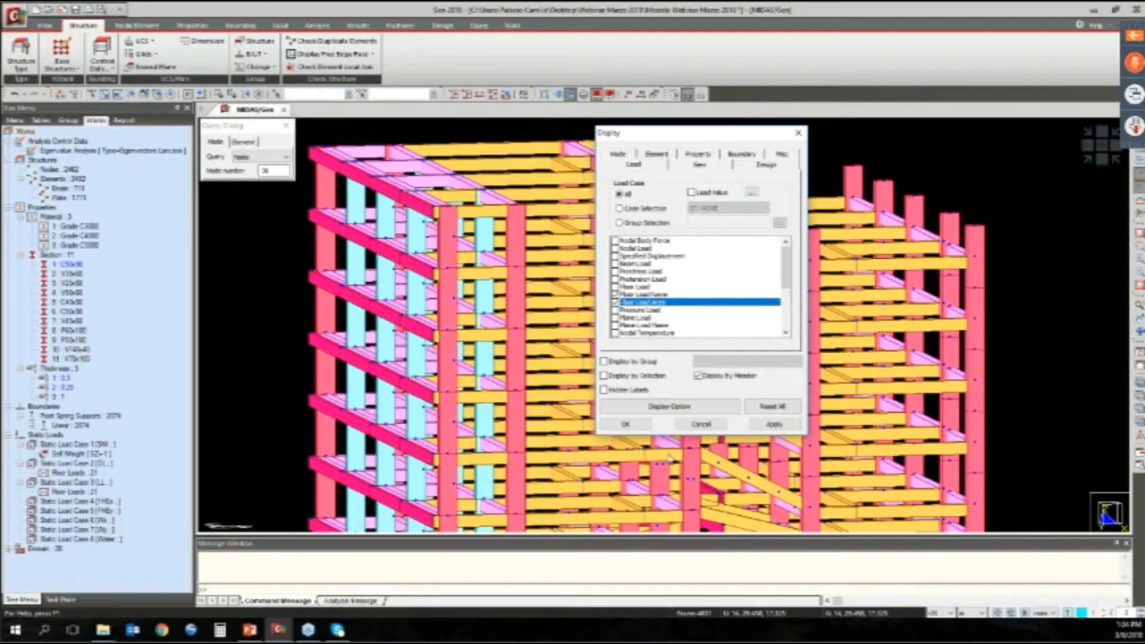
{"action": "left_click", "coordinate": [1037, 363]}
{"action": "mouse_move", "coordinate": [704, 132]}
{"action": "left_mouse_down"}
{"action": "mouse_move", "coordinate": [967, 72]}
{"action": "mouse_move", "coordinate": [989, 22]}
{"action": "left_mouse_up"}
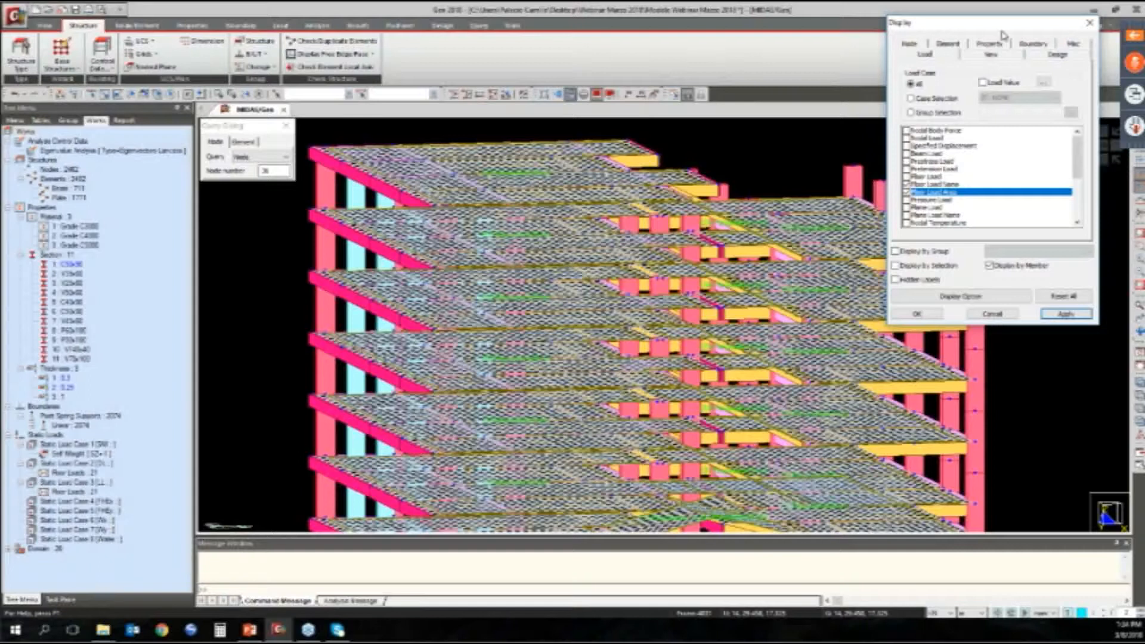
{"action": "left_click_drag", "start_coordinate": [999, 29], "coordinate": [753, 83]}
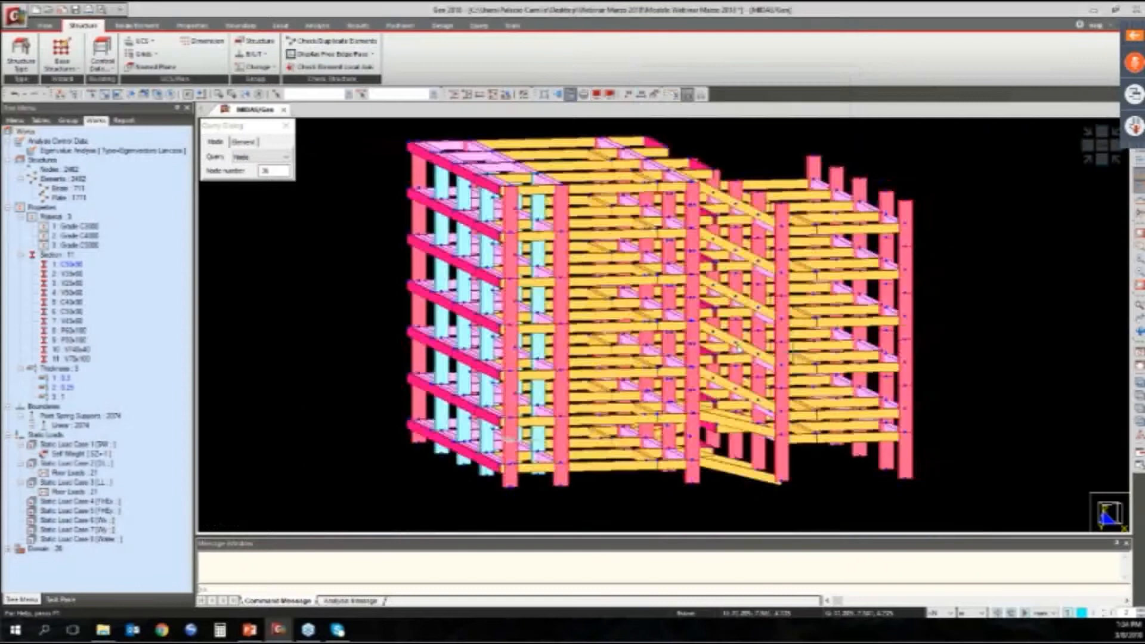
Inspect how the half-level slabs meet the ramps and columns, and undo the building generations of slabs, ramps and columns
{"action": "mouse_move", "coordinate": [851, 260]}
{"action": "middle_mouse_down"}
{"action": "mouse_move", "coordinate": [764, 267]}
{"action": "mouse_move", "coordinate": [750, 258]}
{"action": "mouse_move", "coordinate": [752, 273]}
{"action": "mouse_move", "coordinate": [749, 258]}
{"action": "mouse_move", "coordinate": [760, 263]}
{"action": "middle_mouse_up"}
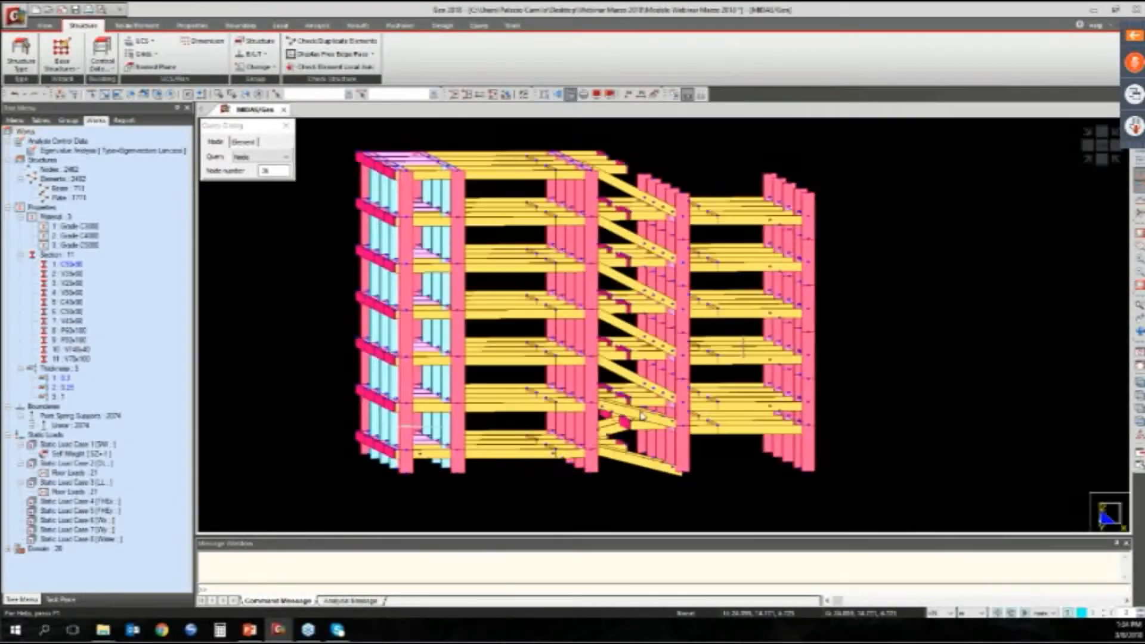
{"action": "scroll", "coordinate": [640, 416], "scroll_direction": "up", "scroll_amount": 3}
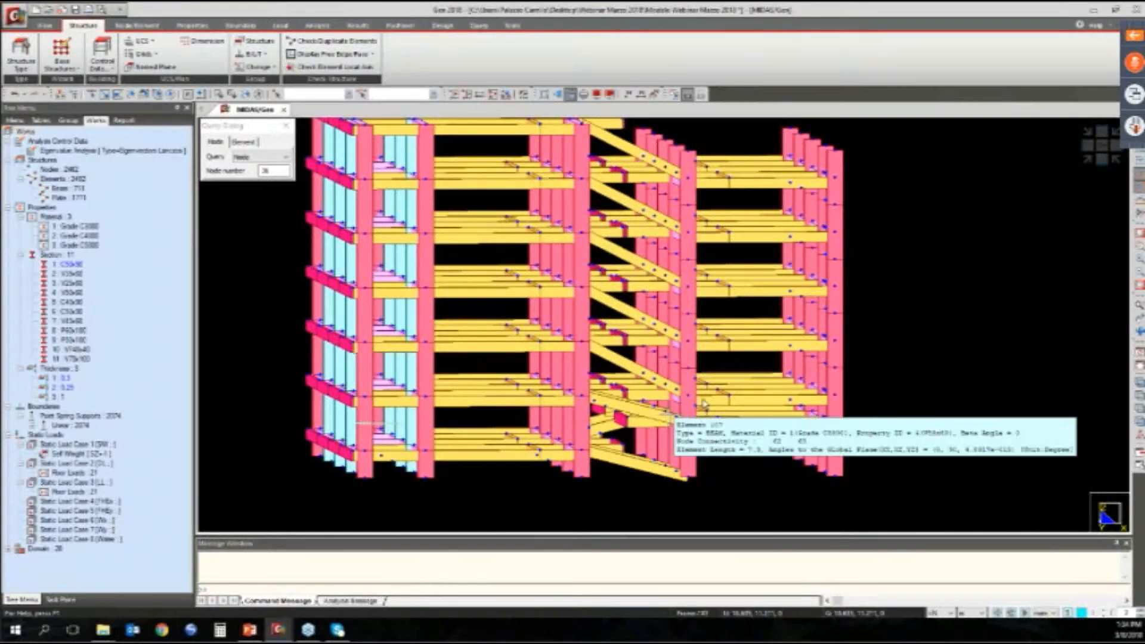
{"action": "middle_click_drag", "start_coordinate": [669, 428], "coordinate": [698, 398], "text": "ctrl"}
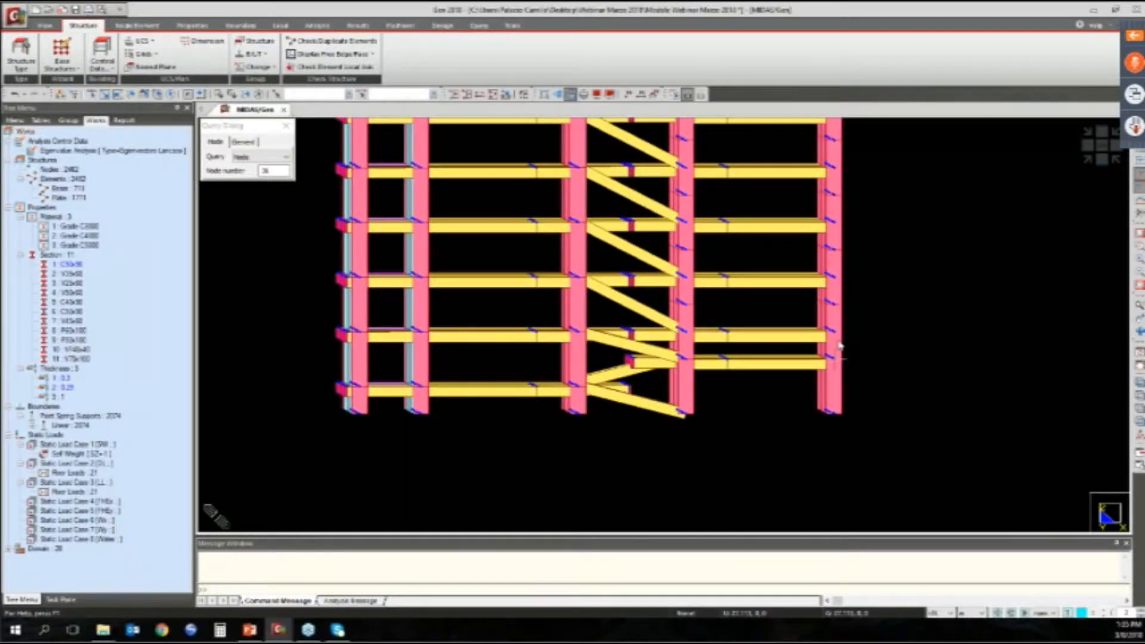
{"action": "middle_click_drag", "start_coordinate": [864, 347], "coordinate": [835, 359], "text": "ctrl"}
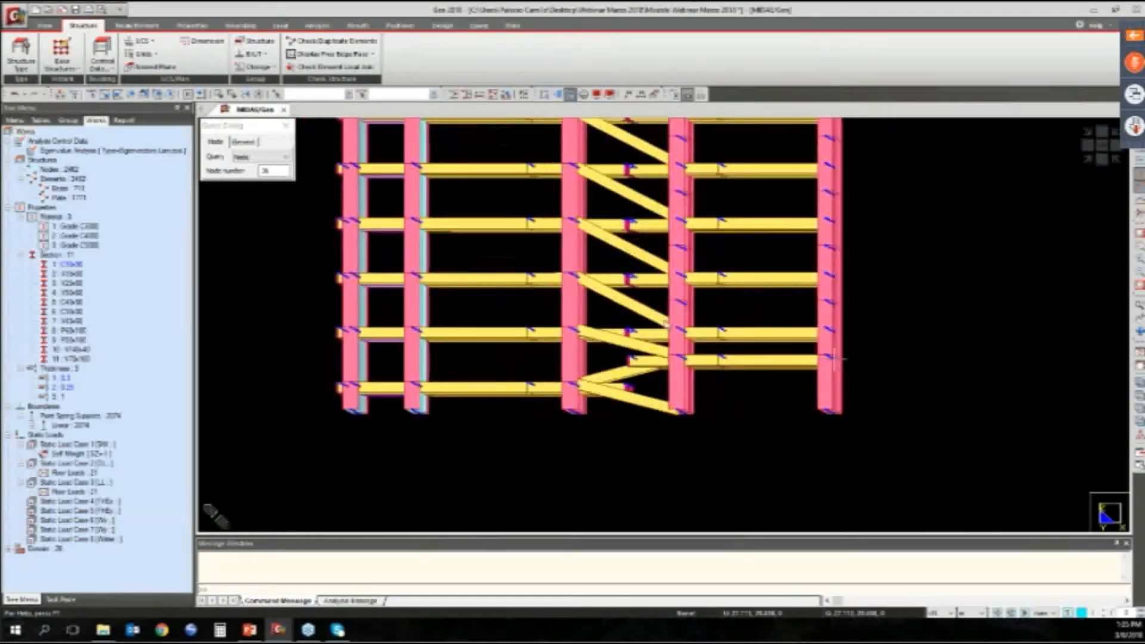
{"action": "key", "text": "ctrl+z"}
{"action": "key", "text": "ctrl+z"}
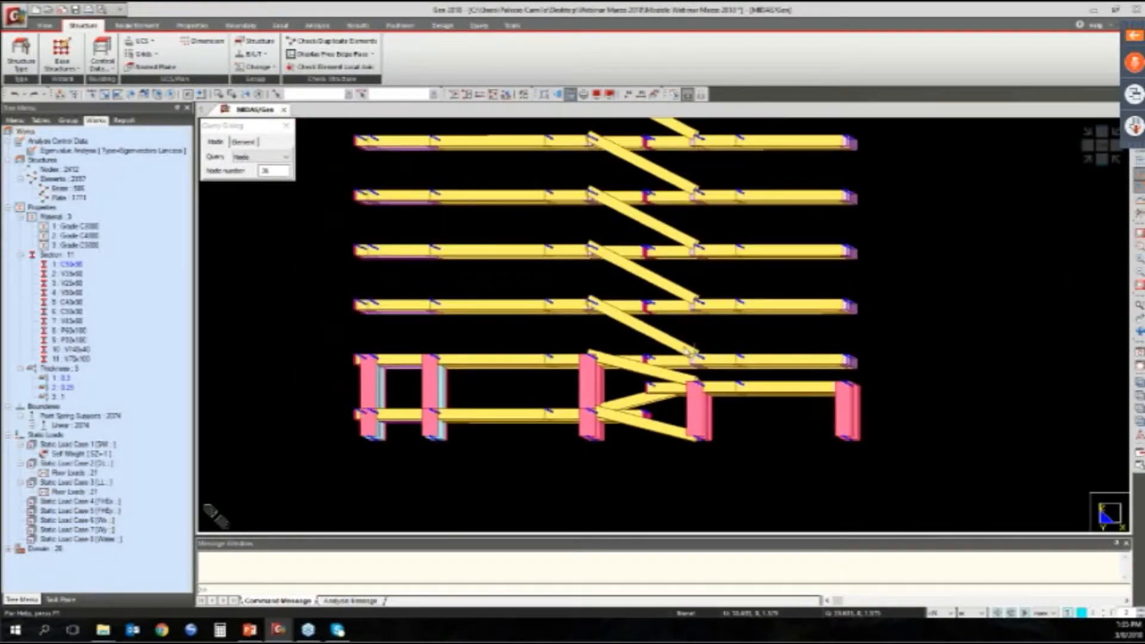
{"action": "key", "text": "ctrl+z"}
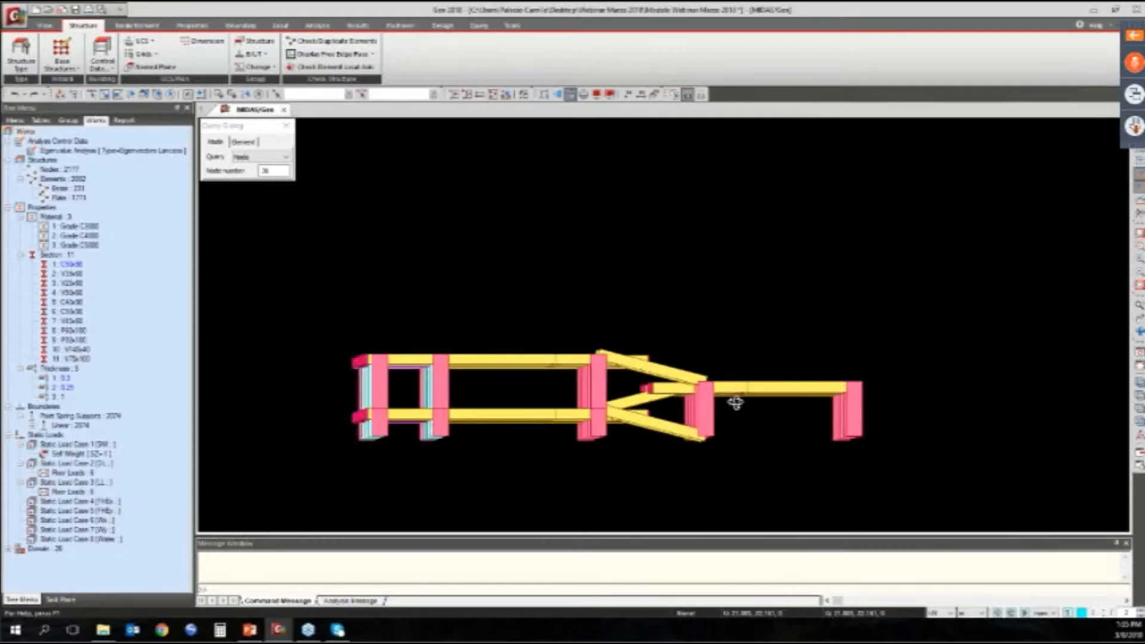
Switch the model to wireframe display and select the upper slab, the half-level slab and the two ramps joining them
{"action": "left_click", "coordinate": [571, 95]}
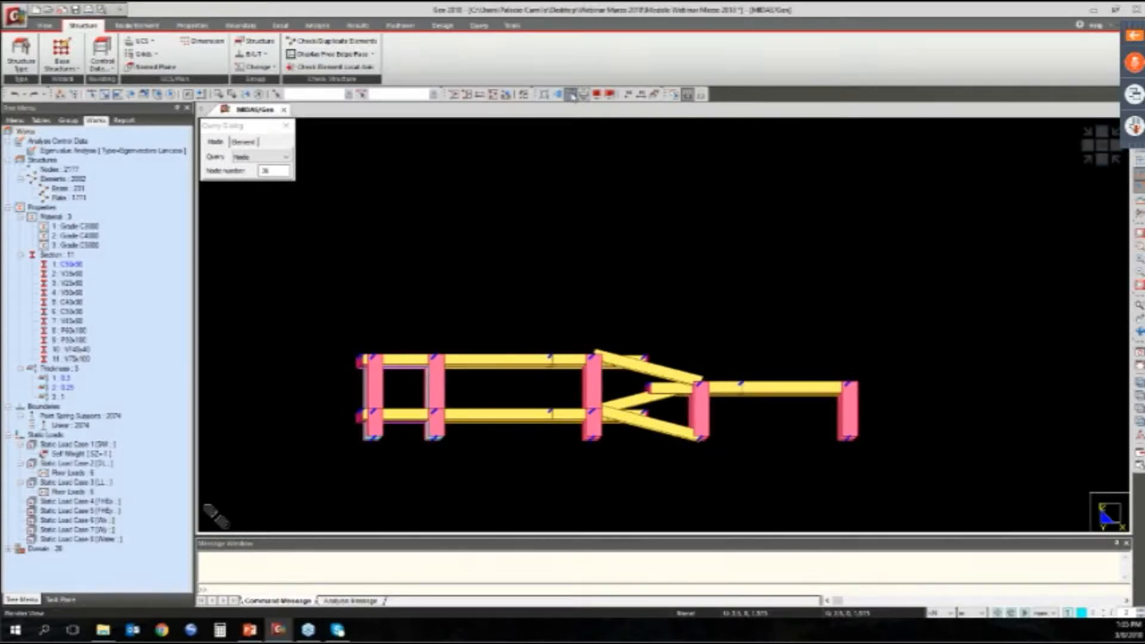
{"action": "left_click", "coordinate": [570, 95]}
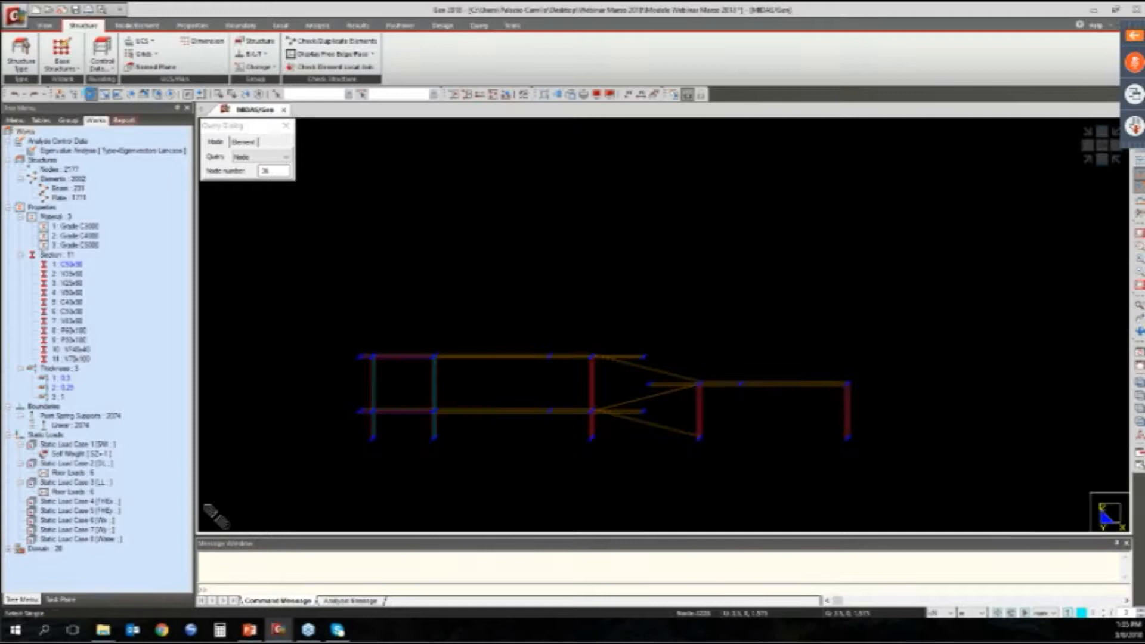
{"action": "left_click", "coordinate": [90, 94]}
{"action": "left_click_drag", "start_coordinate": [325, 333], "coordinate": [690, 395]}
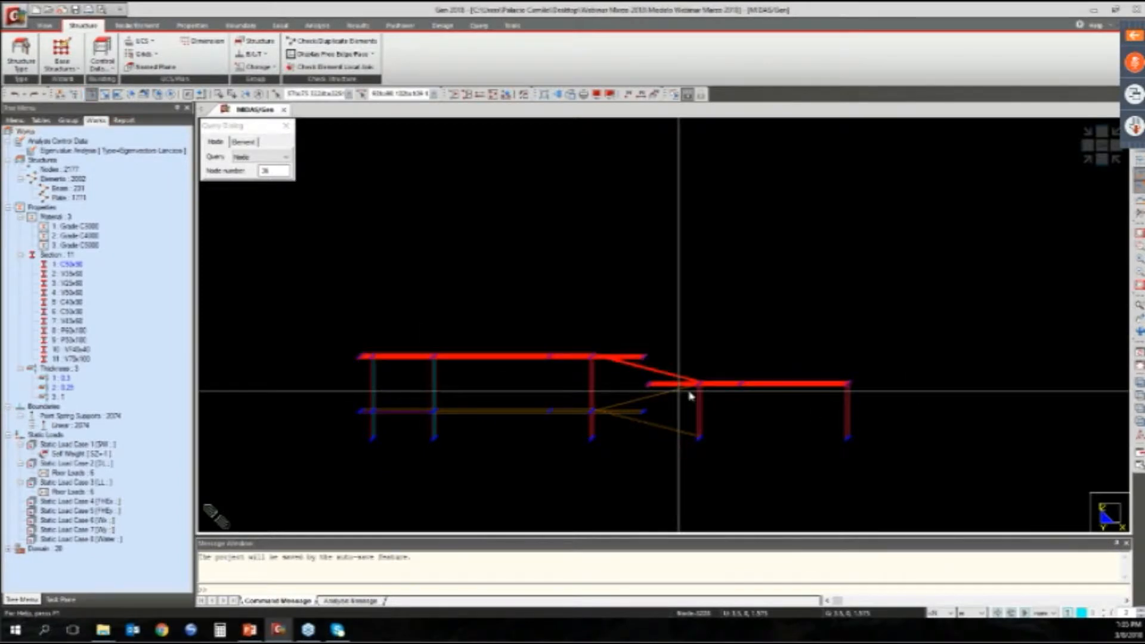
{"action": "left_click", "coordinate": [647, 396]}
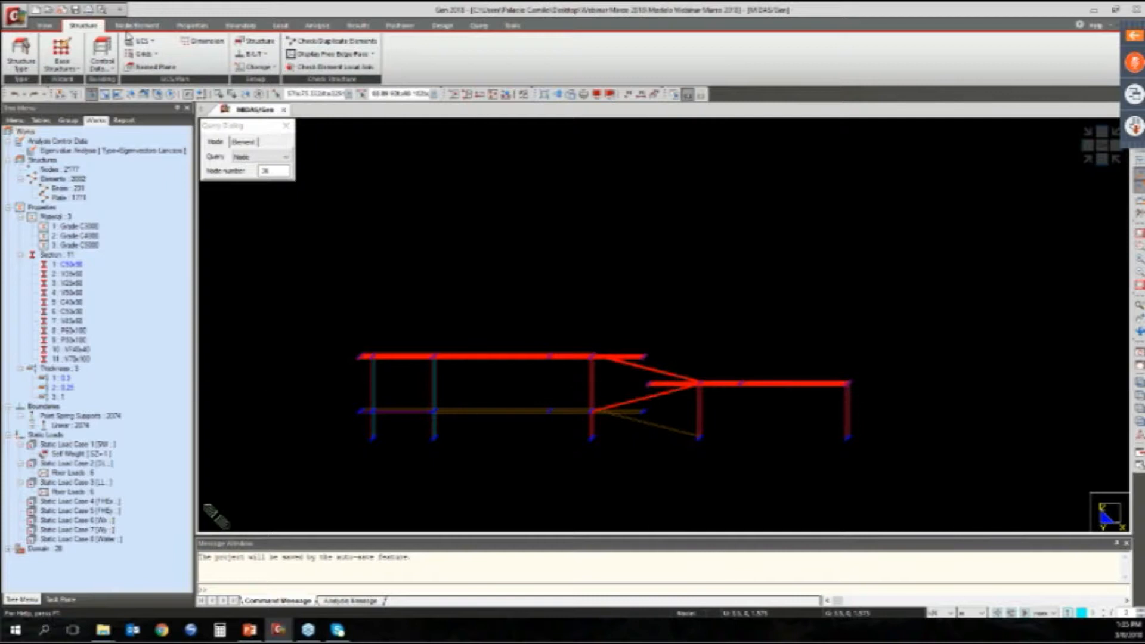
Generate five copies of the selected slabs and ramps upward at a 3.15 m global Z distance with building generation
{"action": "left_click", "coordinate": [102, 60]}
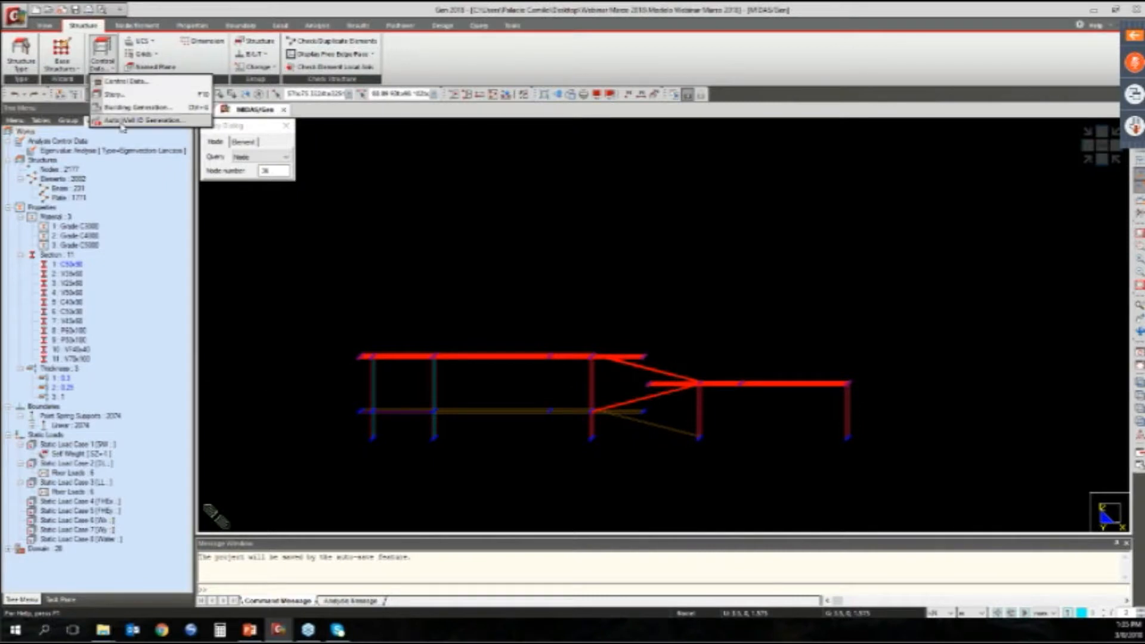
{"action": "left_click", "coordinate": [137, 107]}
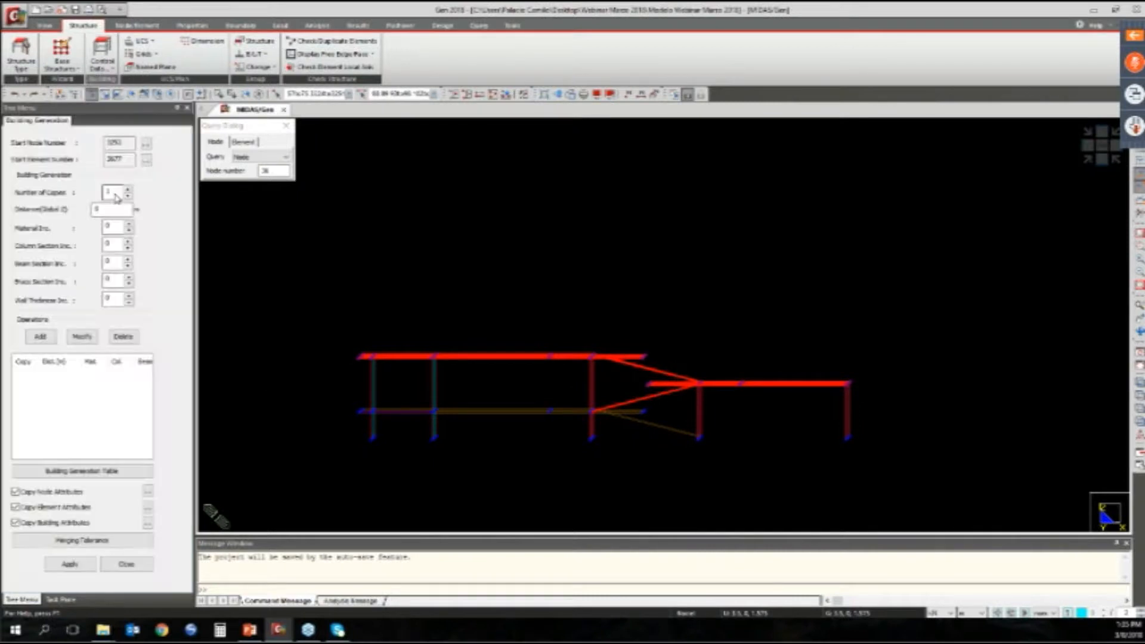
{"action": "double_click", "coordinate": [97, 210]}
{"action": "type", "text": "3.15"}
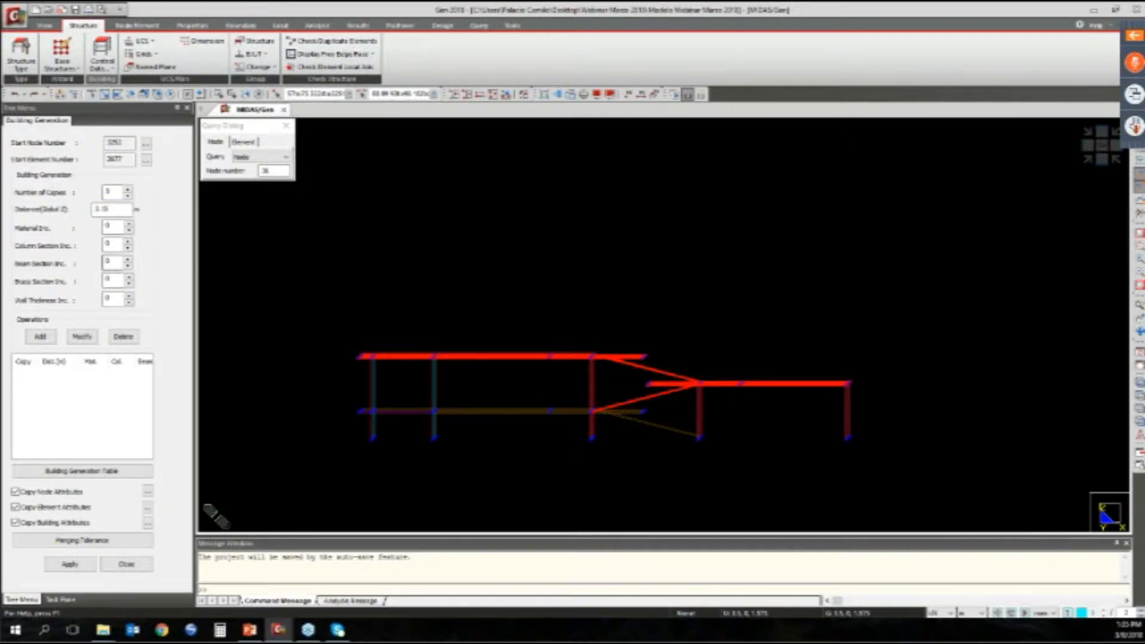
{"action": "left_click", "coordinate": [40, 337]}
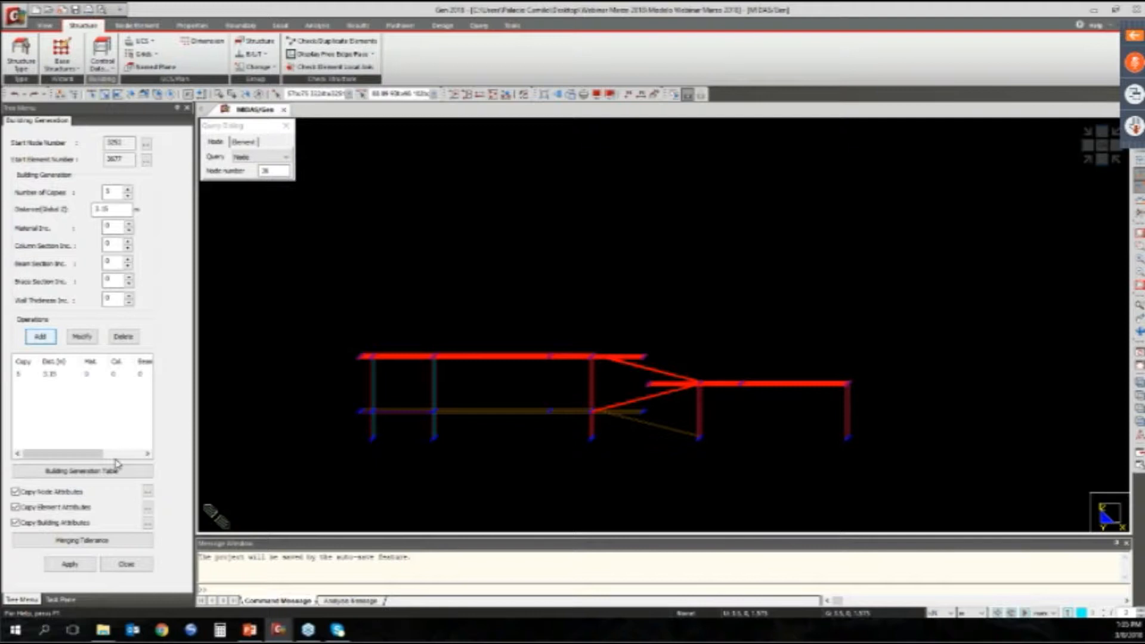
{"action": "left_click", "coordinate": [70, 564]}
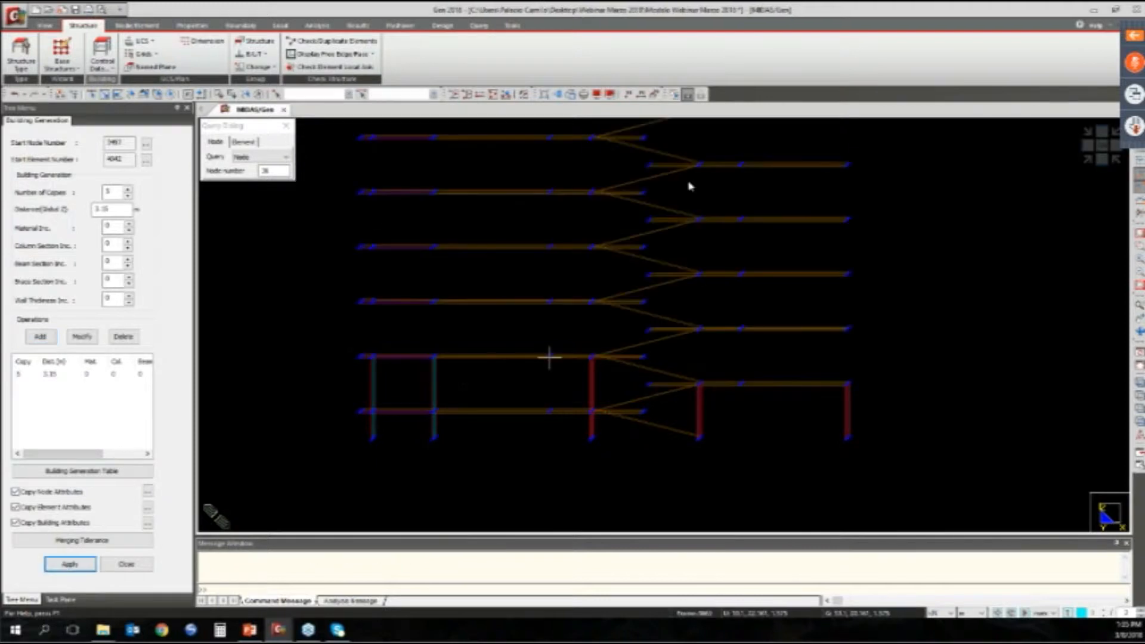
Replicate the upper full-level columns, and separately the half-level columns, with the same five-copy generation, and close the building generation settings
{"action": "left_click", "coordinate": [91, 95]}
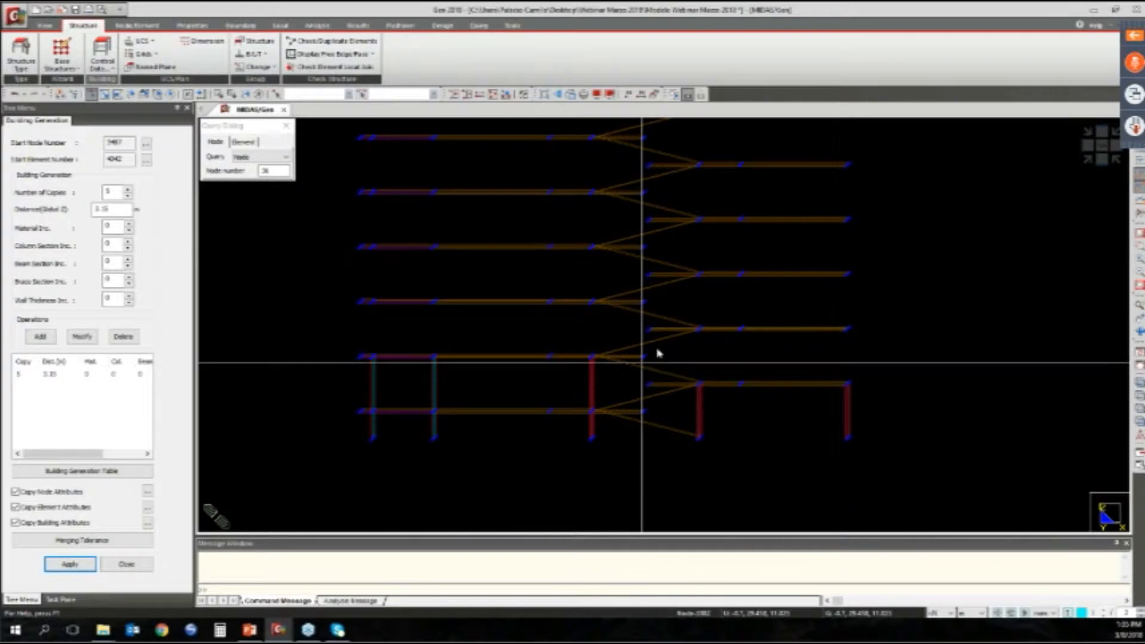
{"action": "left_click_drag", "start_coordinate": [607, 371], "coordinate": [349, 388]}
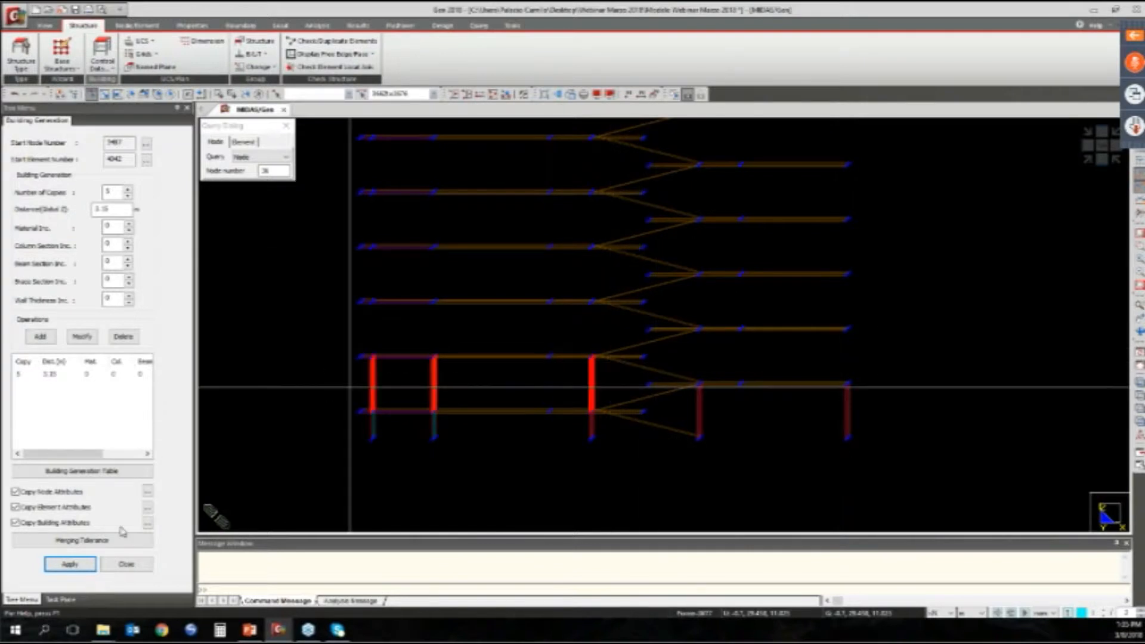
{"action": "left_click", "coordinate": [70, 564]}
{"action": "left_click_drag", "start_coordinate": [899, 399], "coordinate": [689, 414]}
{"action": "left_click", "coordinate": [68, 564]}
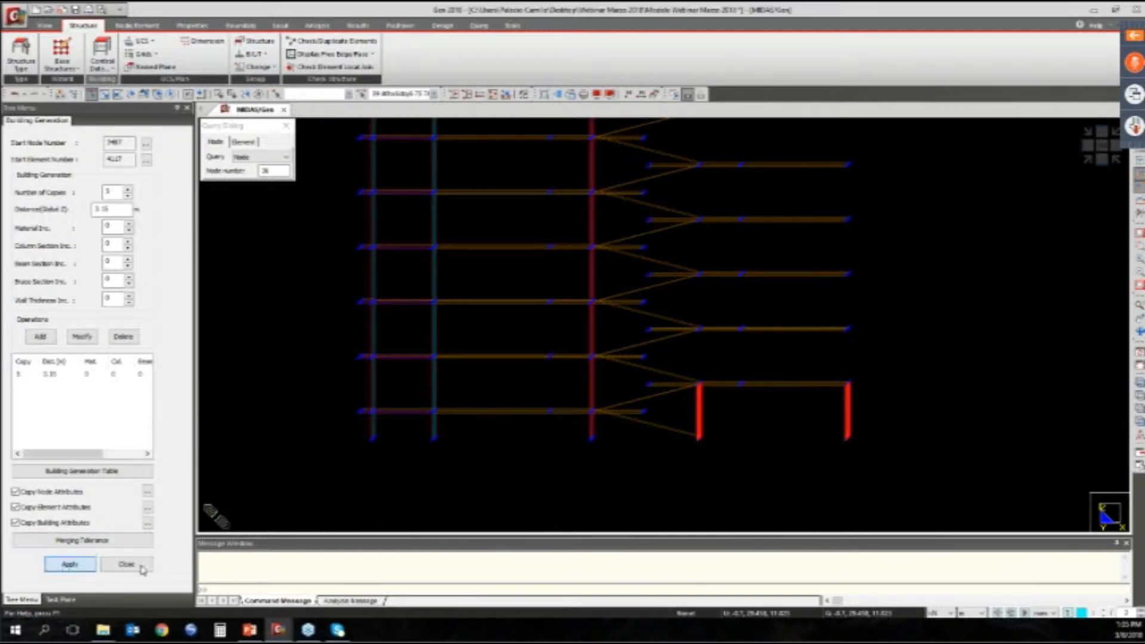
{"action": "left_click", "coordinate": [126, 565]}
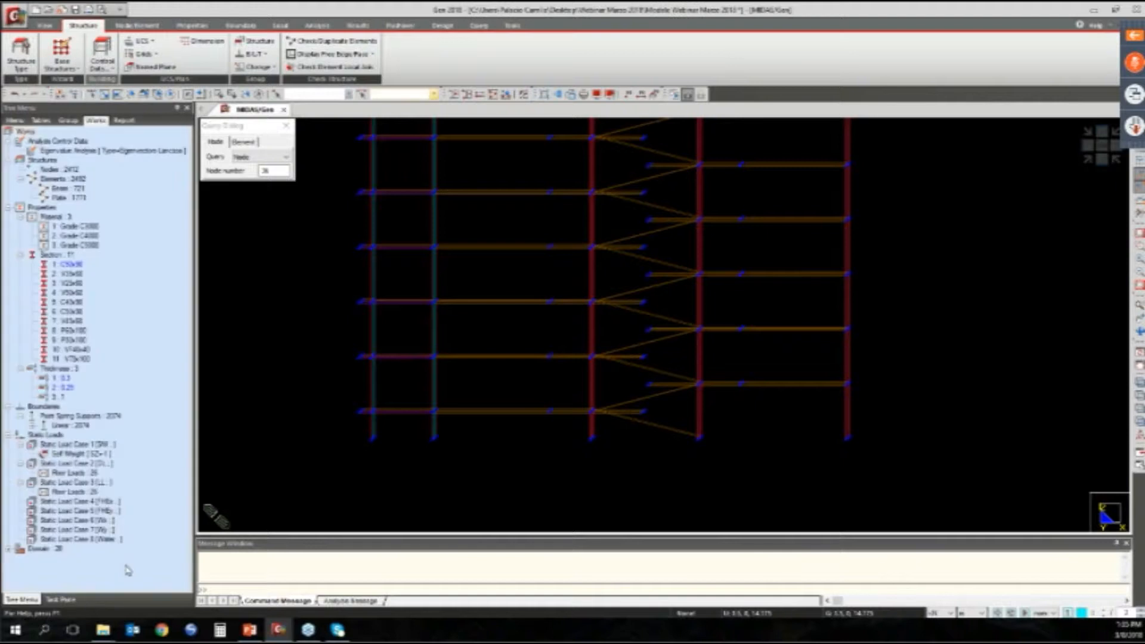
Show the members as solids and try to generate one copy of the topmost half-level slab and its ramp 3.15 m higher
{"action": "key", "text": "ctrl+h"}
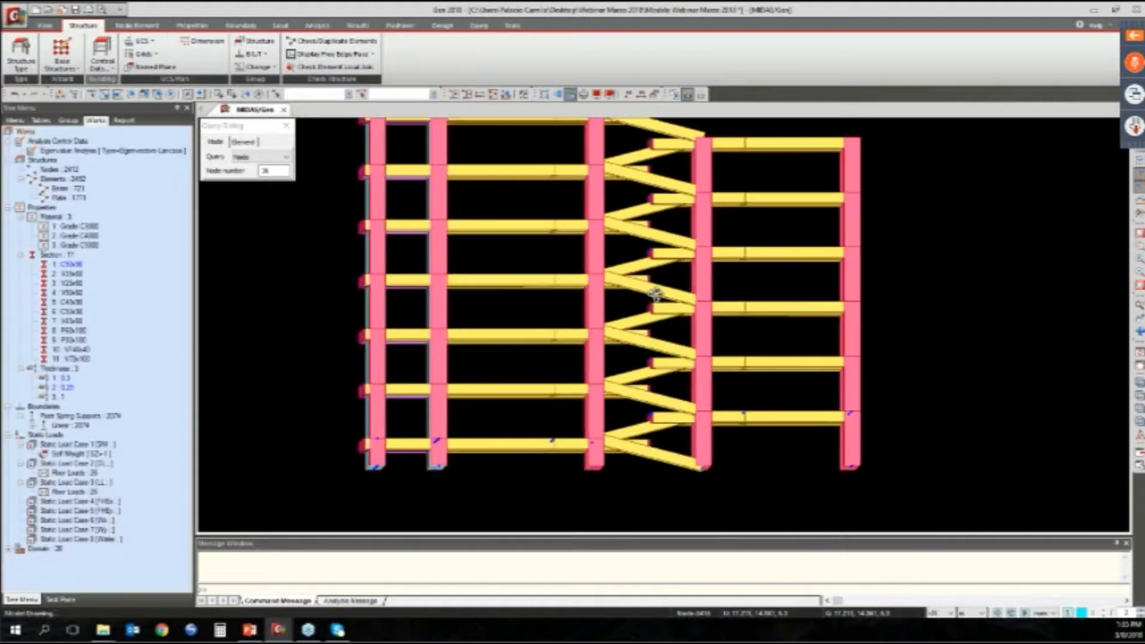
{"action": "middle_click_drag", "start_coordinate": [654, 309], "coordinate": [759, 279], "text": "ctrl"}
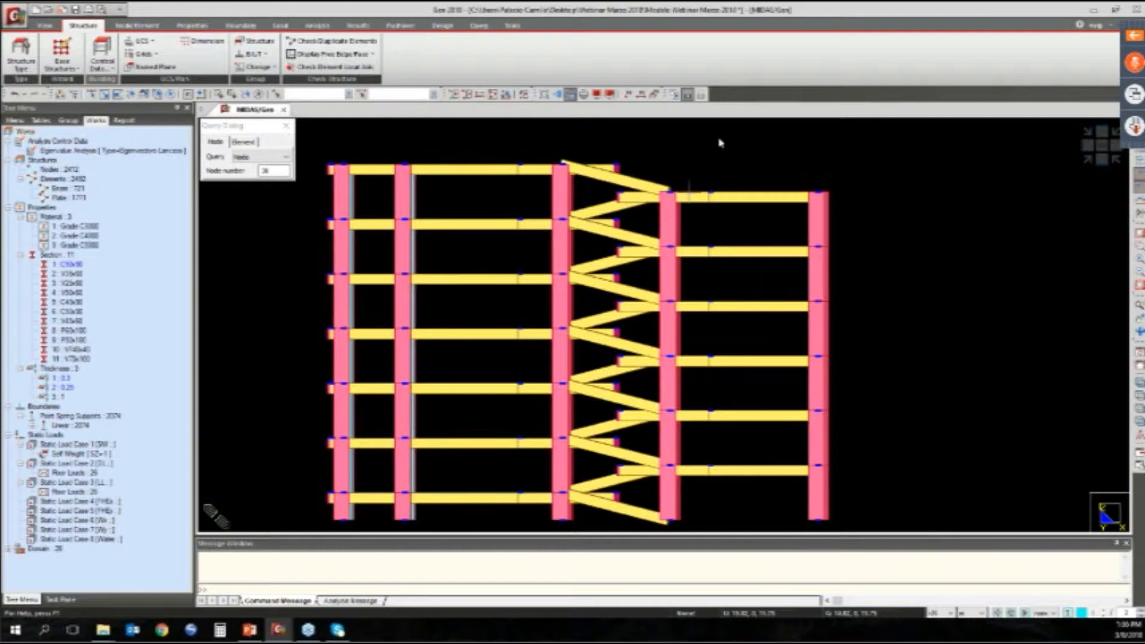
{"action": "middle_click_drag", "start_coordinate": [718, 142], "coordinate": [706, 164]}
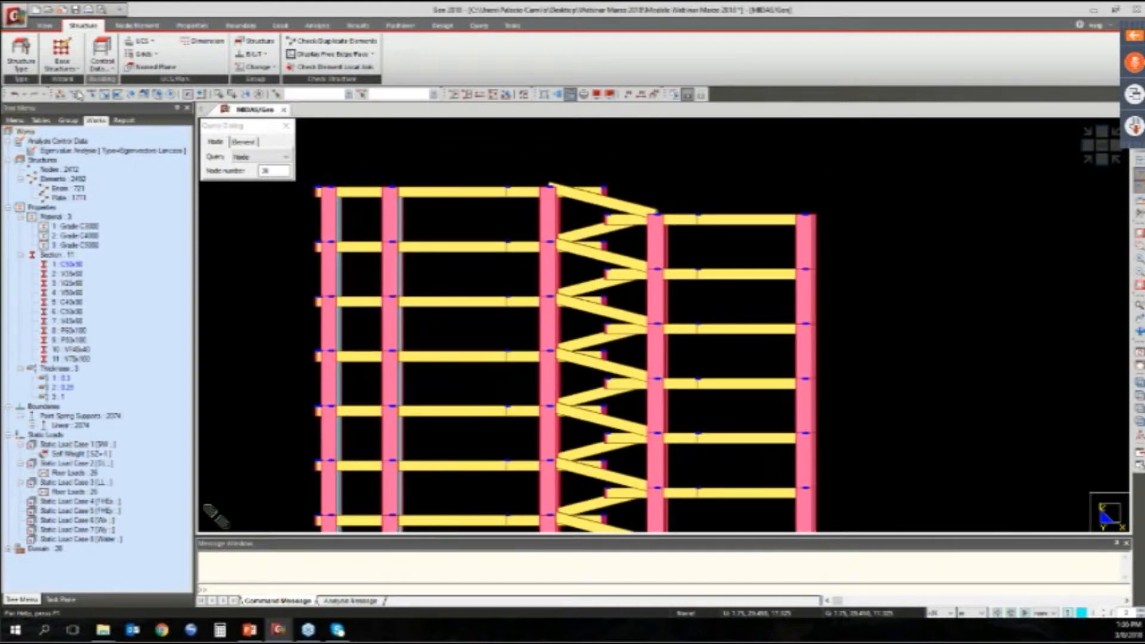
{"action": "left_click", "coordinate": [91, 94]}
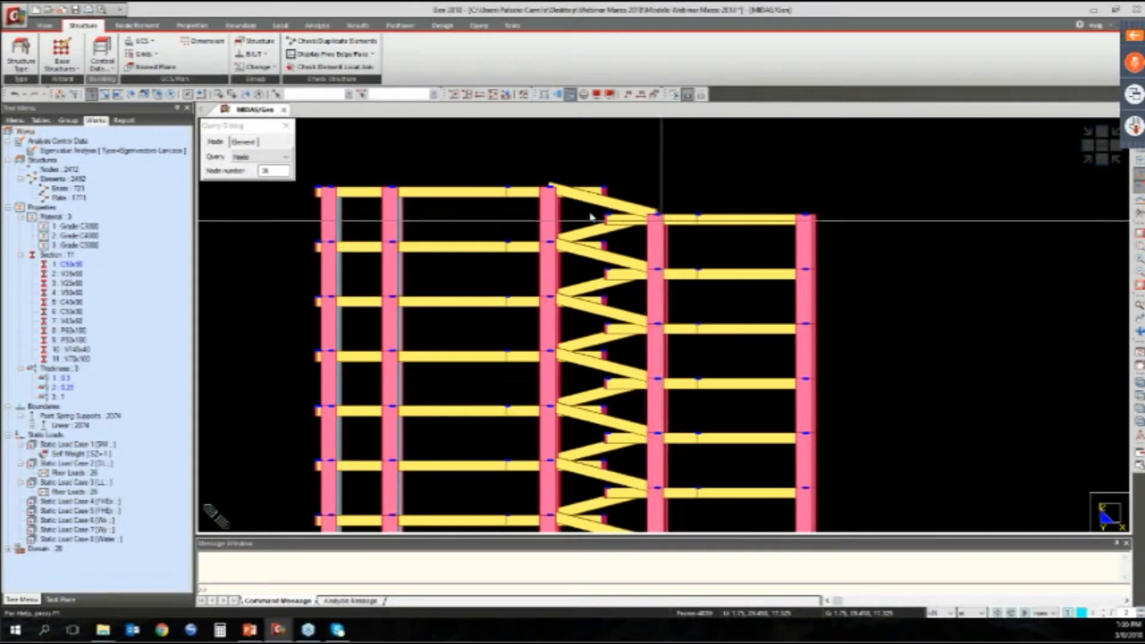
{"action": "left_click_drag", "start_coordinate": [591, 209], "coordinate": [857, 238]}
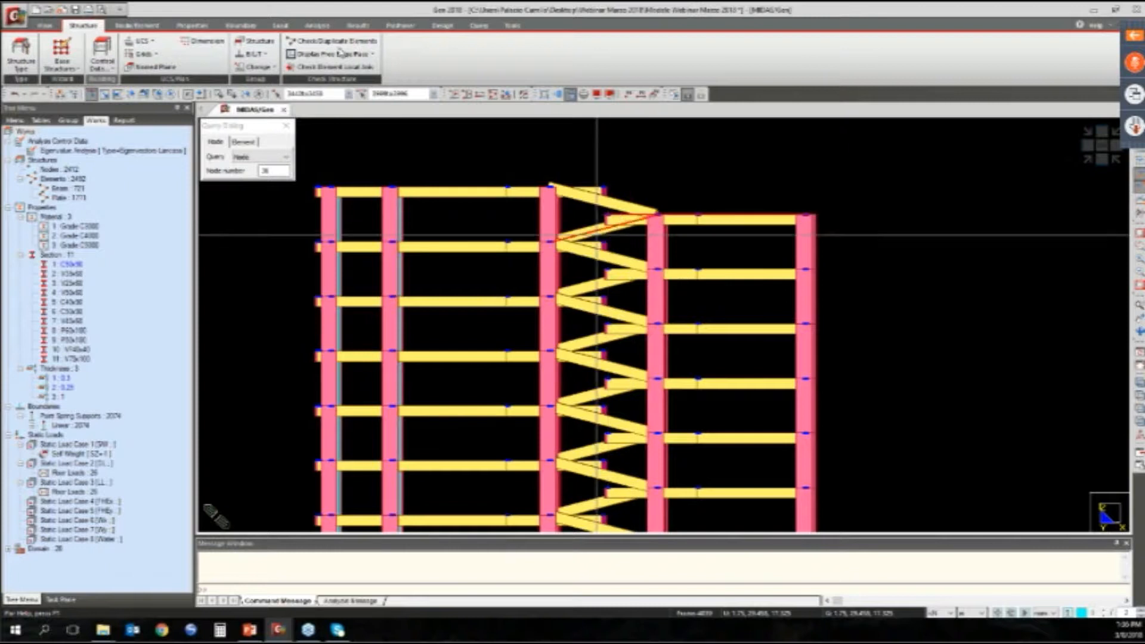
{"action": "left_click", "coordinate": [102, 59]}
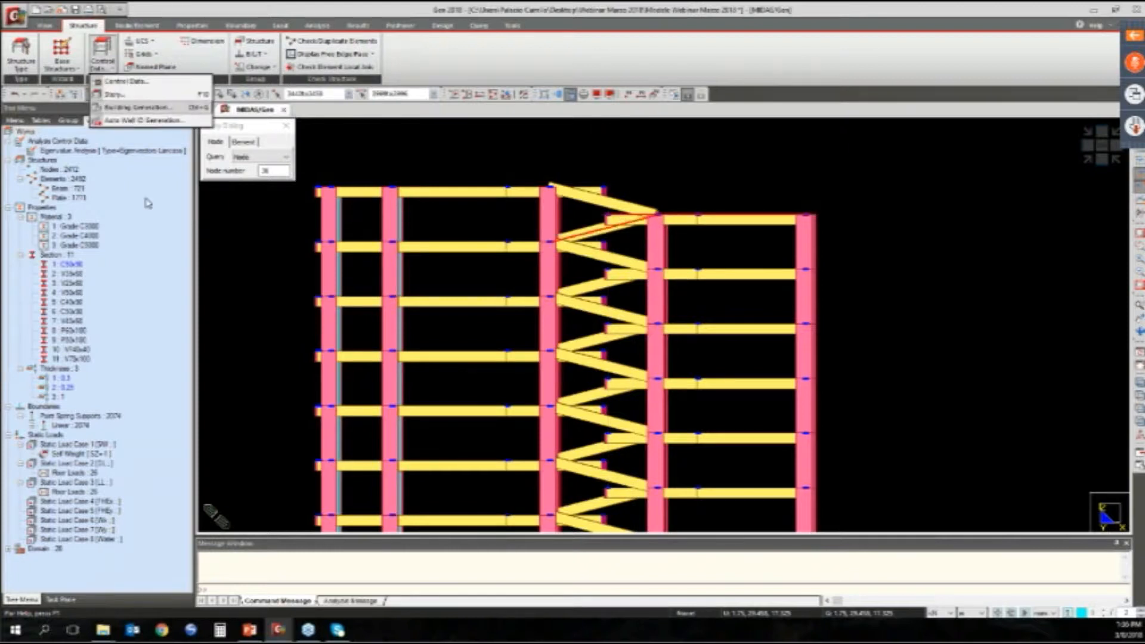
{"action": "left_click", "coordinate": [136, 107]}
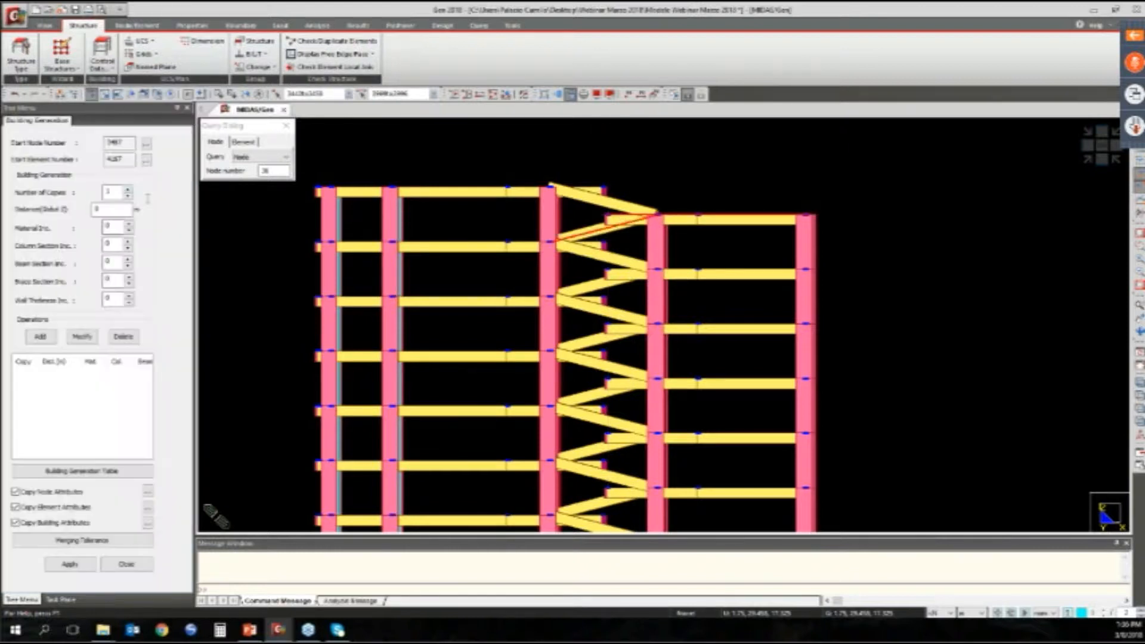
{"action": "left_click", "coordinate": [113, 210]}
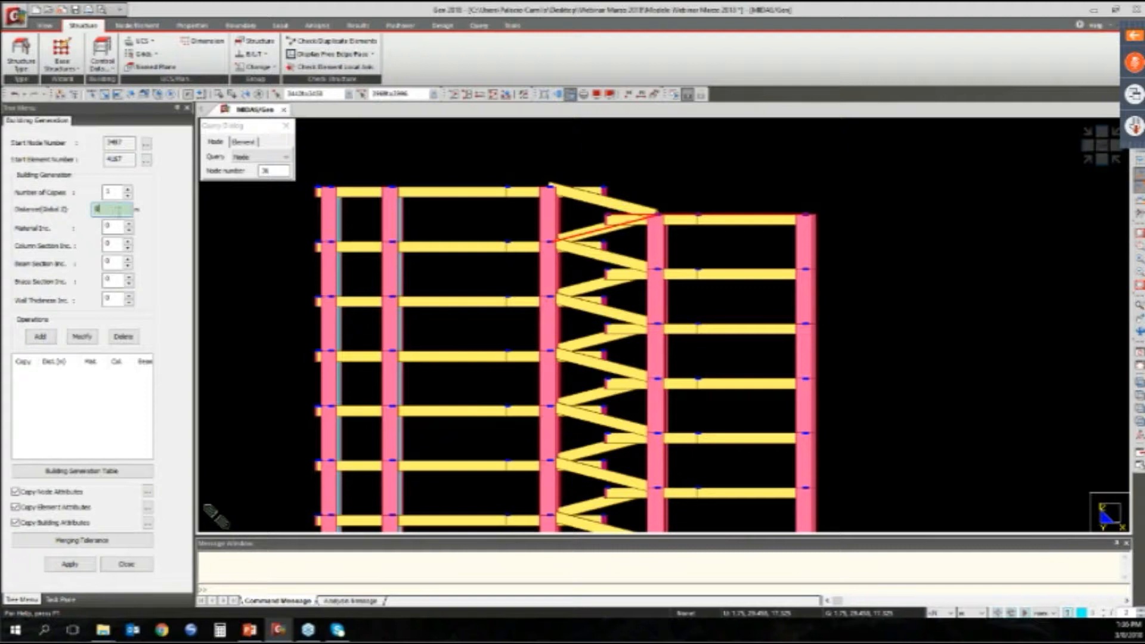
{"action": "type", "text": "3.5"}
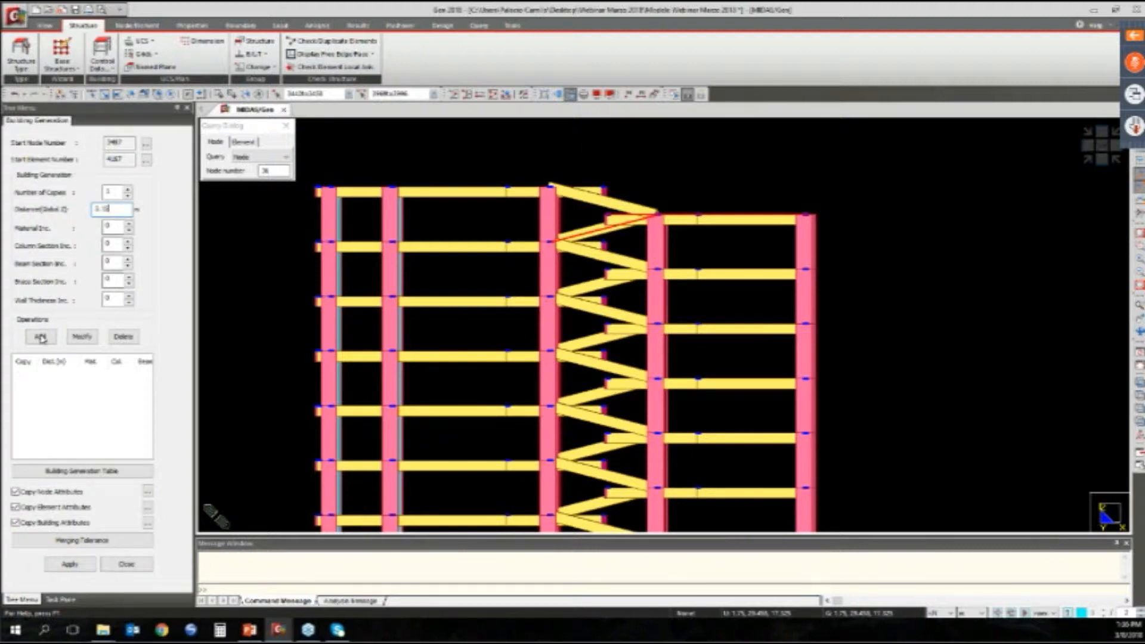
{"action": "left_click", "coordinate": [41, 338]}
{"action": "left_click", "coordinate": [70, 564]}
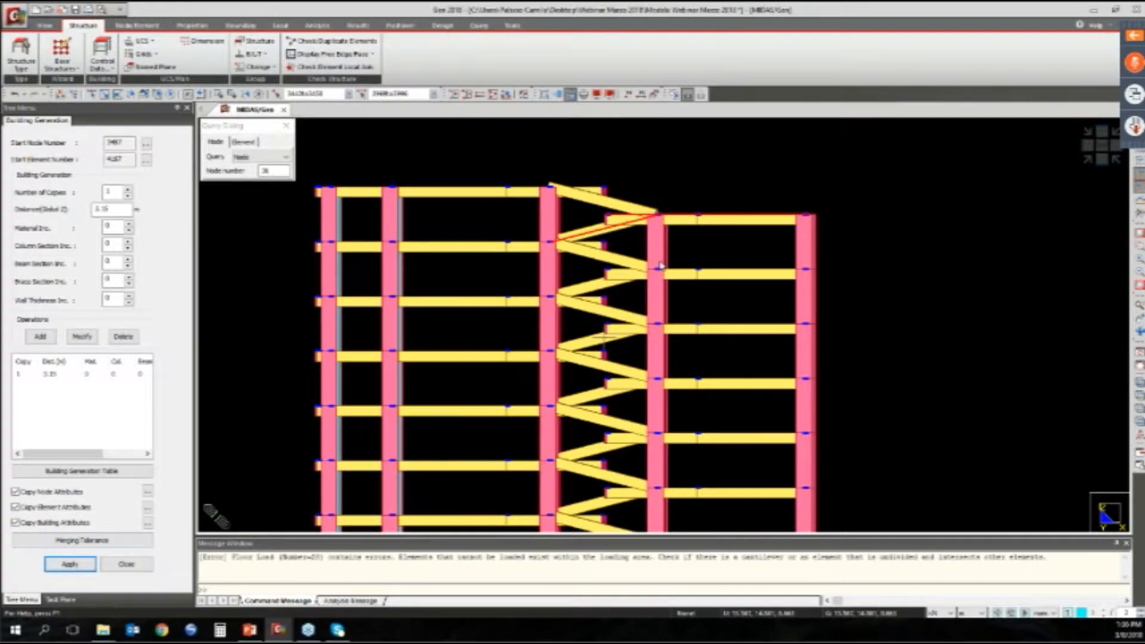
Select the topmost half-level slab together with its columns and generate one copy 3.15 m higher
{"action": "middle_click_drag", "start_coordinate": [657, 260], "coordinate": [647, 280]}
{"action": "key", "text": "Escape"}
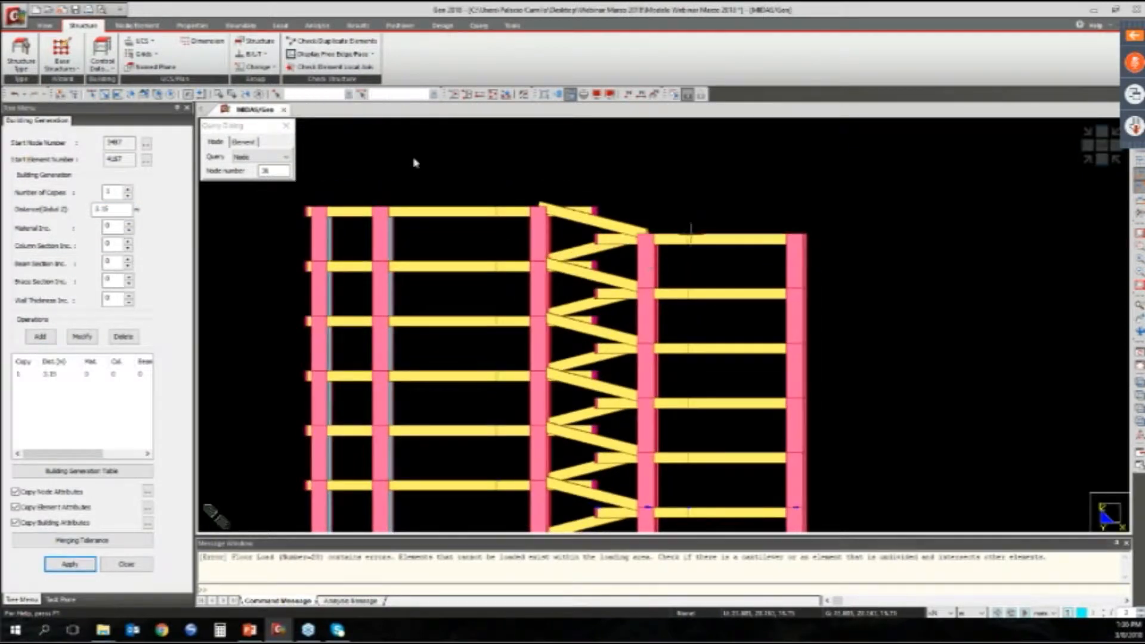
{"action": "key", "text": "Escape"}
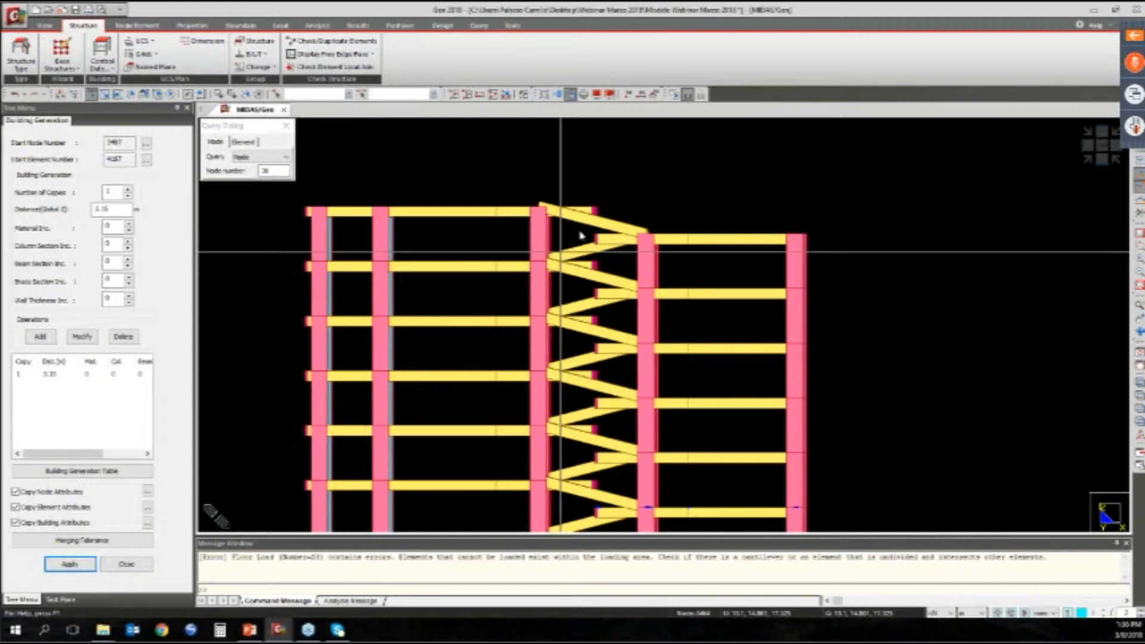
{"action": "mouse_move", "coordinate": [571, 226]}
{"action": "left_mouse_down"}
{"action": "mouse_move", "coordinate": [840, 254]}
{"action": "mouse_move", "coordinate": [608, 268]}
{"action": "left_mouse_up"}
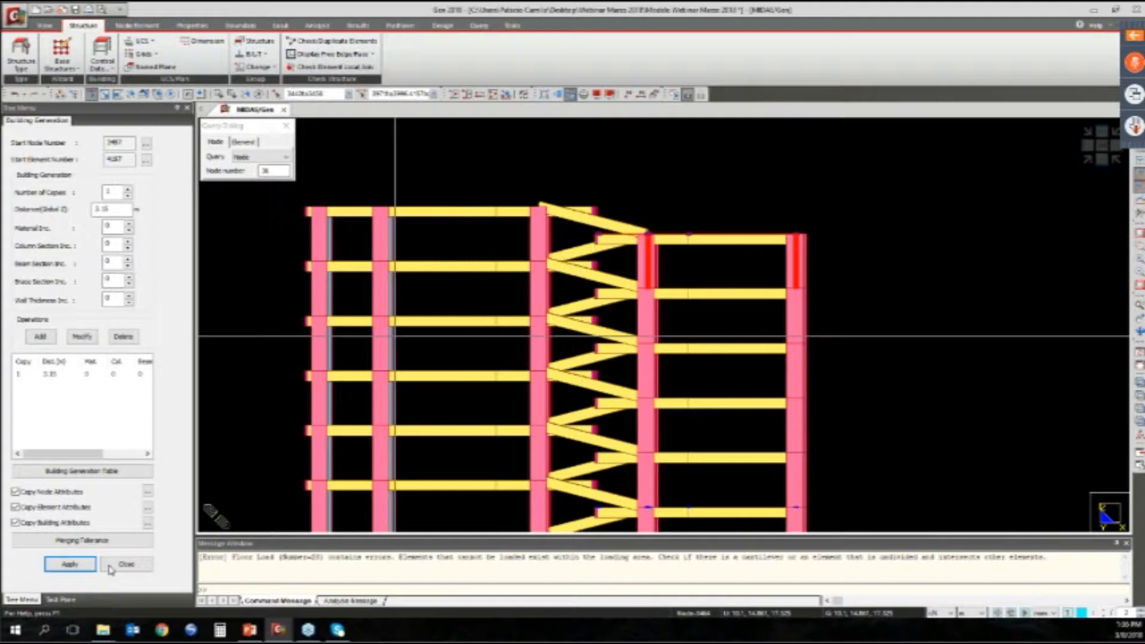
{"action": "left_click", "coordinate": [72, 566]}
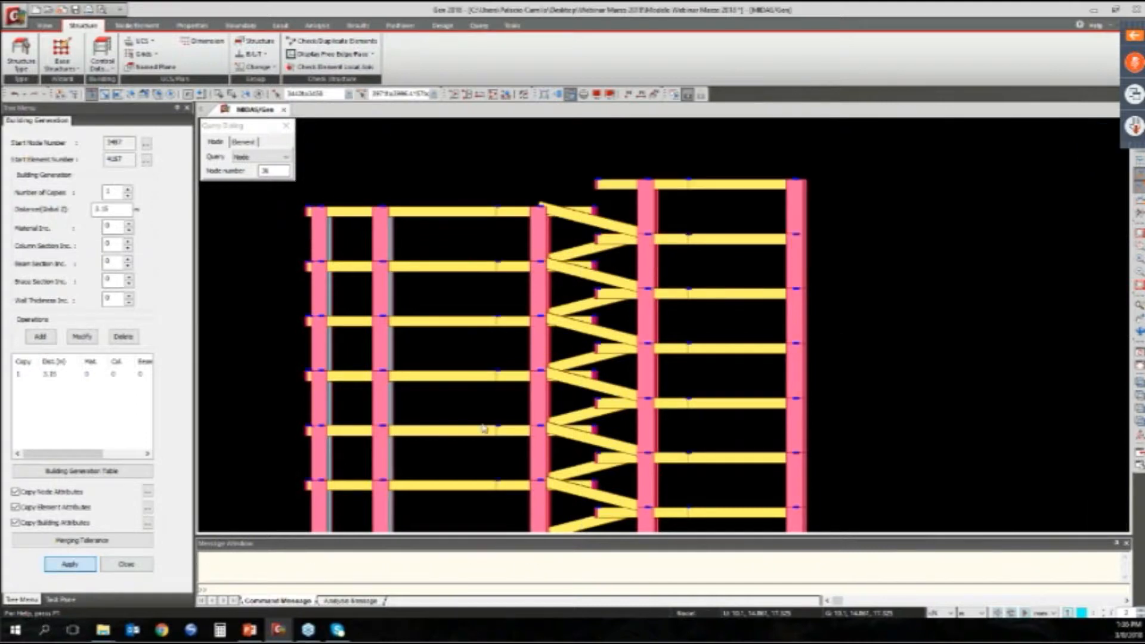
Examine the uppermost half-level storey, the ramps and the full-level roof columns in perspective
{"action": "middle_click_drag", "start_coordinate": [484, 429], "coordinate": [758, 210], "text": "ctrl"}
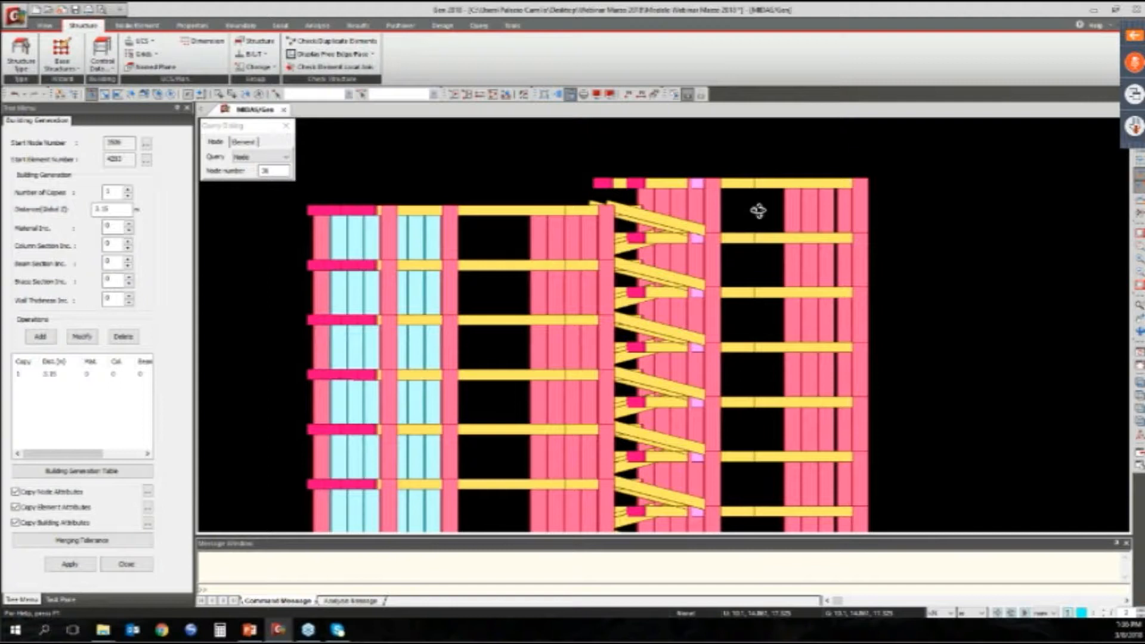
{"action": "middle_click_drag", "start_coordinate": [759, 210], "coordinate": [670, 258], "text": "ctrl"}
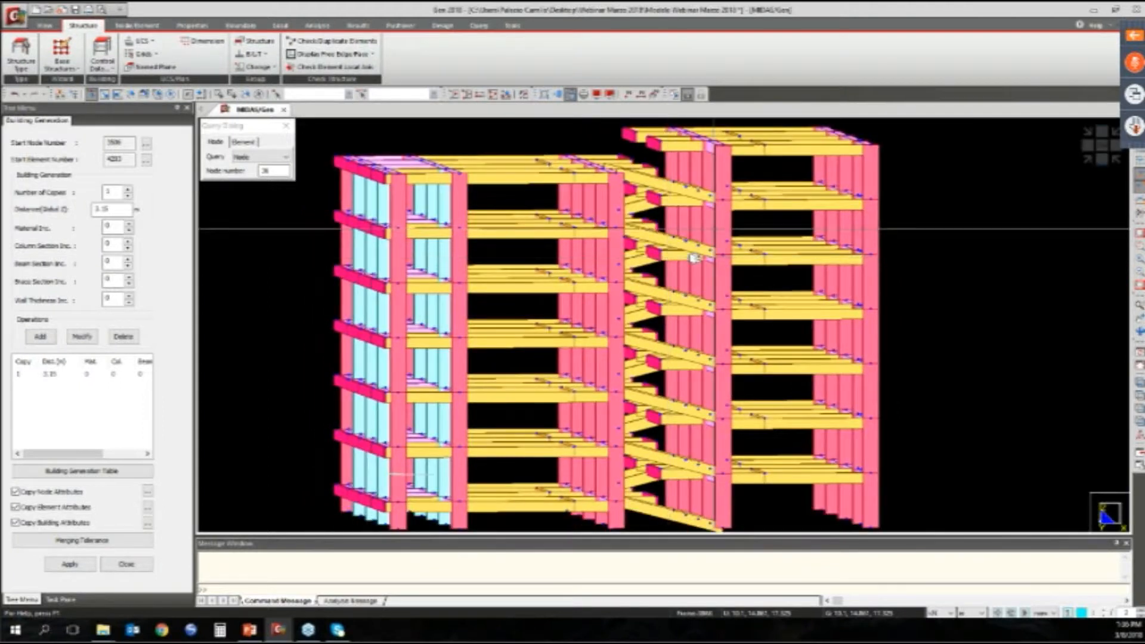
{"action": "middle_click_drag", "start_coordinate": [693, 257], "coordinate": [719, 312]}
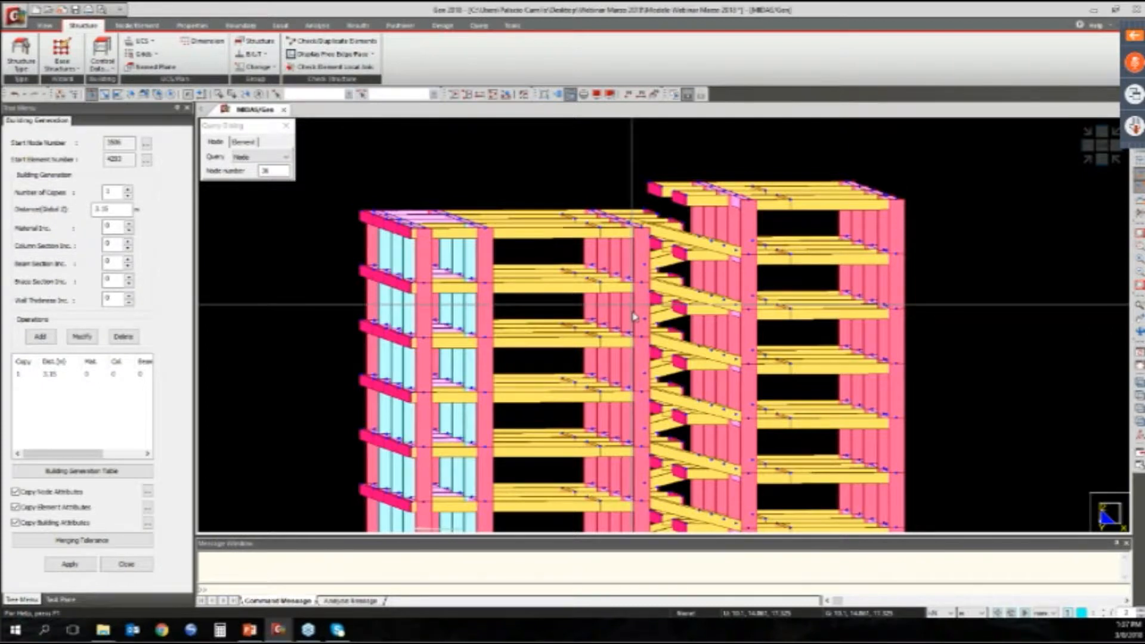
{"action": "middle_click_drag", "start_coordinate": [474, 265], "coordinate": [482, 269]}
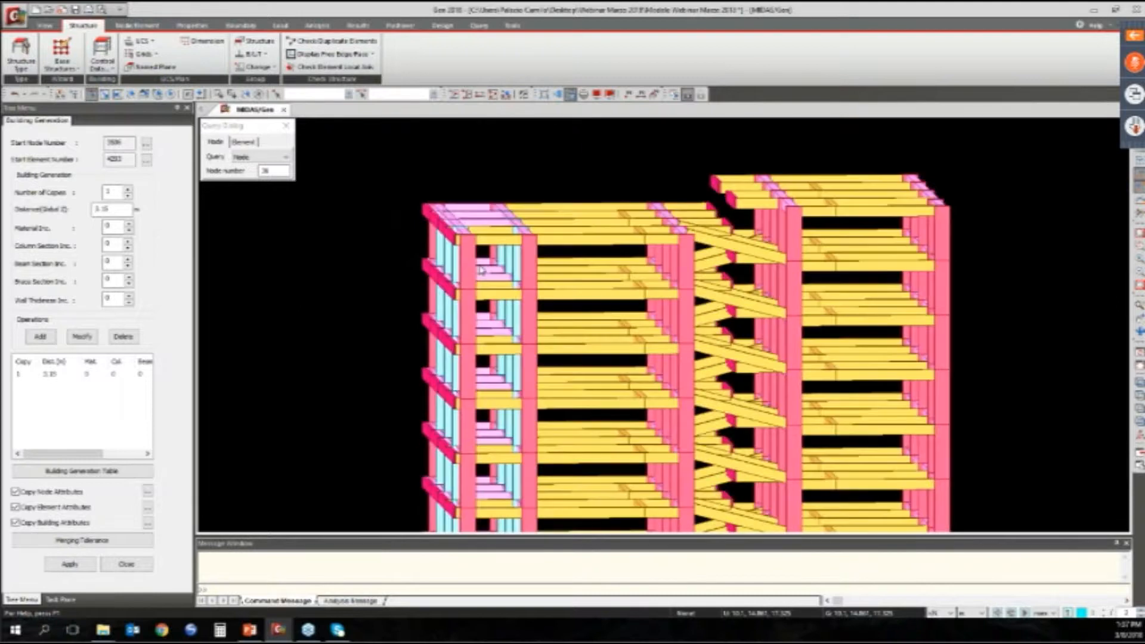
{"action": "scroll", "coordinate": [482, 270], "scroll_direction": "up", "scroll_amount": 2}
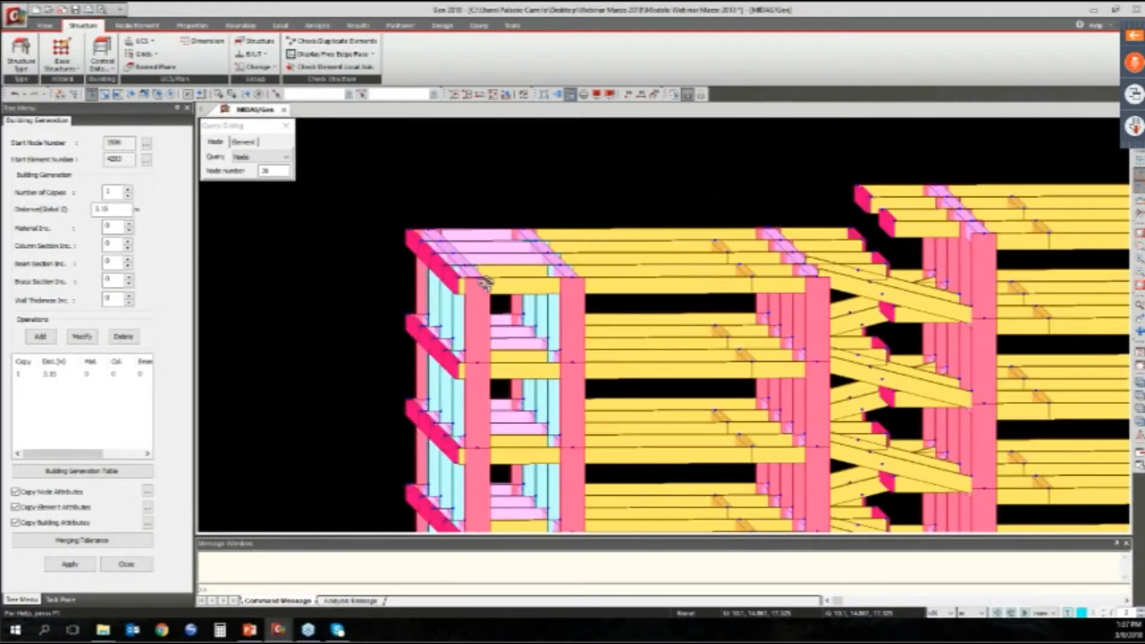
{"action": "middle_click_drag", "start_coordinate": [485, 283], "coordinate": [488, 296]}
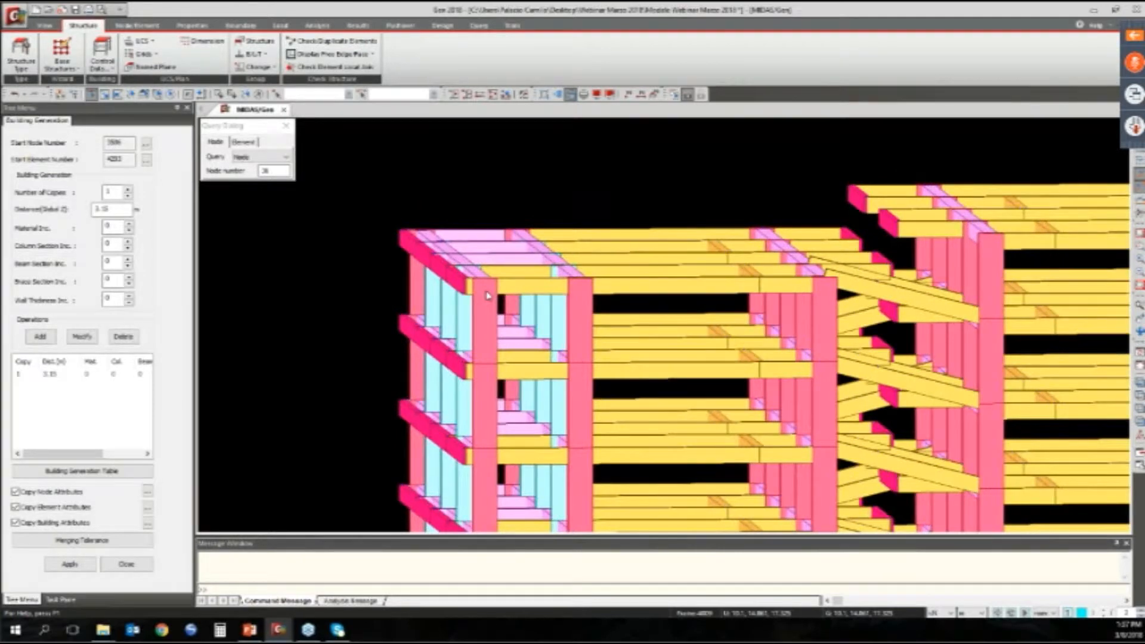
Extrude the top nodes of the full-level columns into beam elements by 0,0,4.725 m, using Grade C3000 and section 1, and show them solid
{"action": "key", "text": "ctrl+h"}
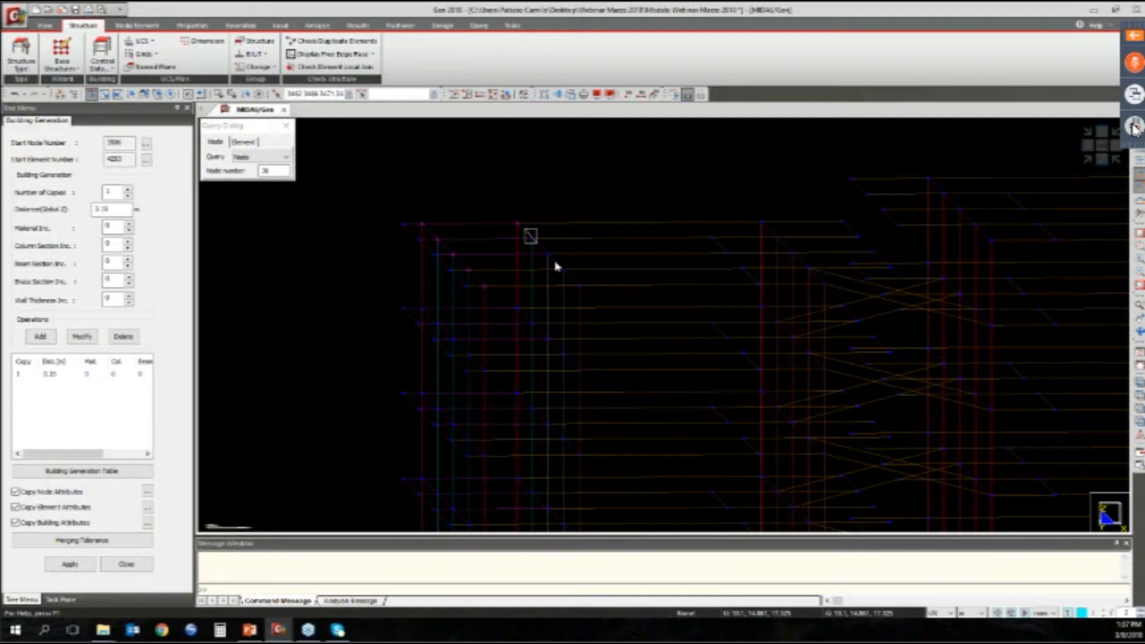
{"action": "left_click", "coordinate": [1133, 126]}
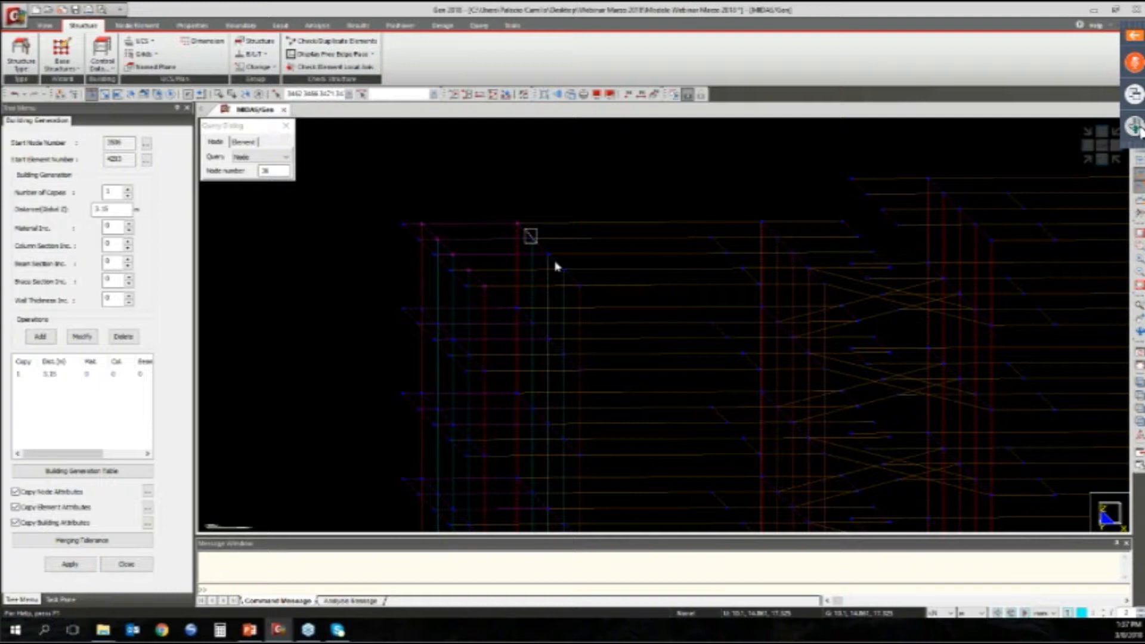
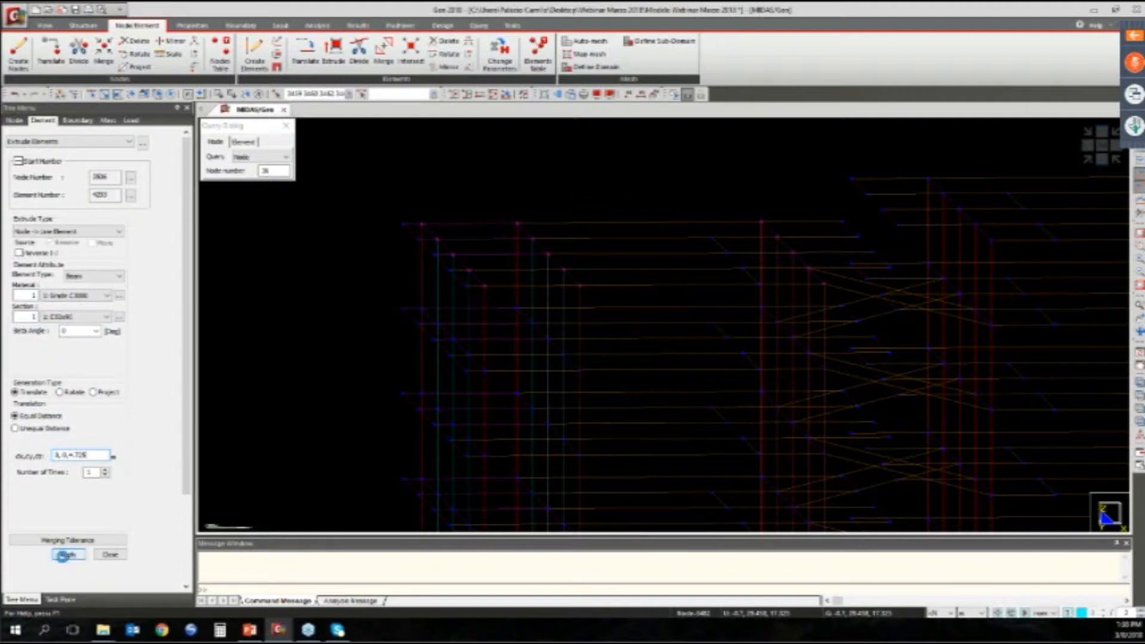
{"action": "left_click", "coordinate": [569, 95]}
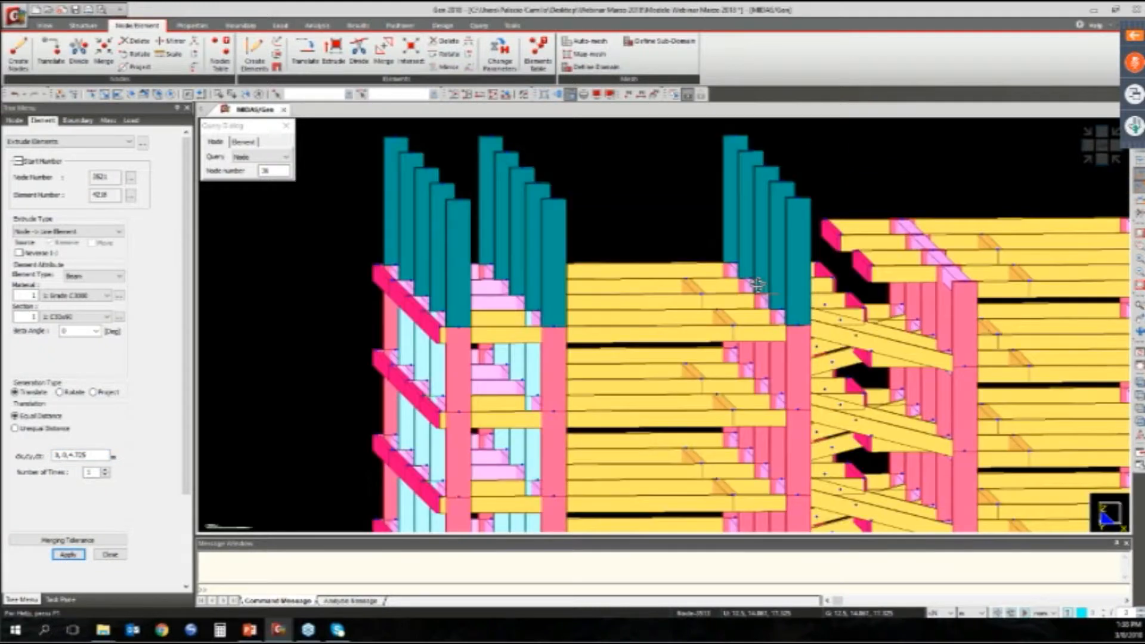
Assign section 6 to the new top columns above the full-level slab, and section 5 to the six interior ones continuing the cyan columns
{"action": "middle_click_drag", "start_coordinate": [757, 285], "coordinate": [783, 182], "text": "ctrl"}
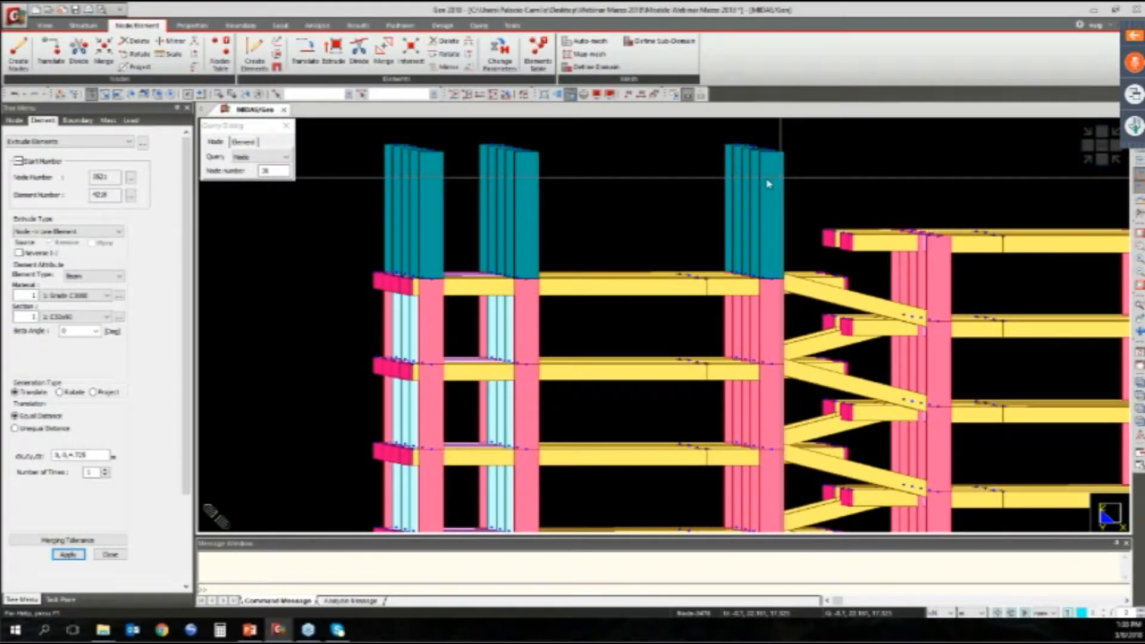
{"action": "left_click_drag", "start_coordinate": [768, 183], "coordinate": [365, 206]}
{"action": "left_click", "coordinate": [110, 554]}
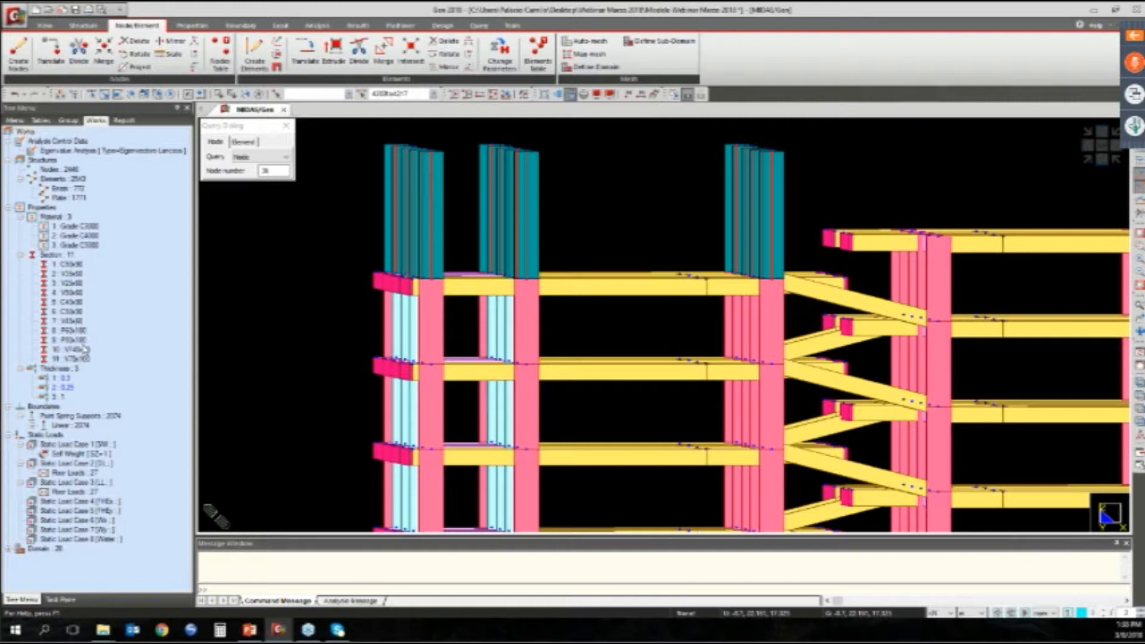
{"action": "left_click", "coordinate": [71, 314]}
{"action": "left_click_drag", "start_coordinate": [70, 312], "coordinate": [567, 341]}
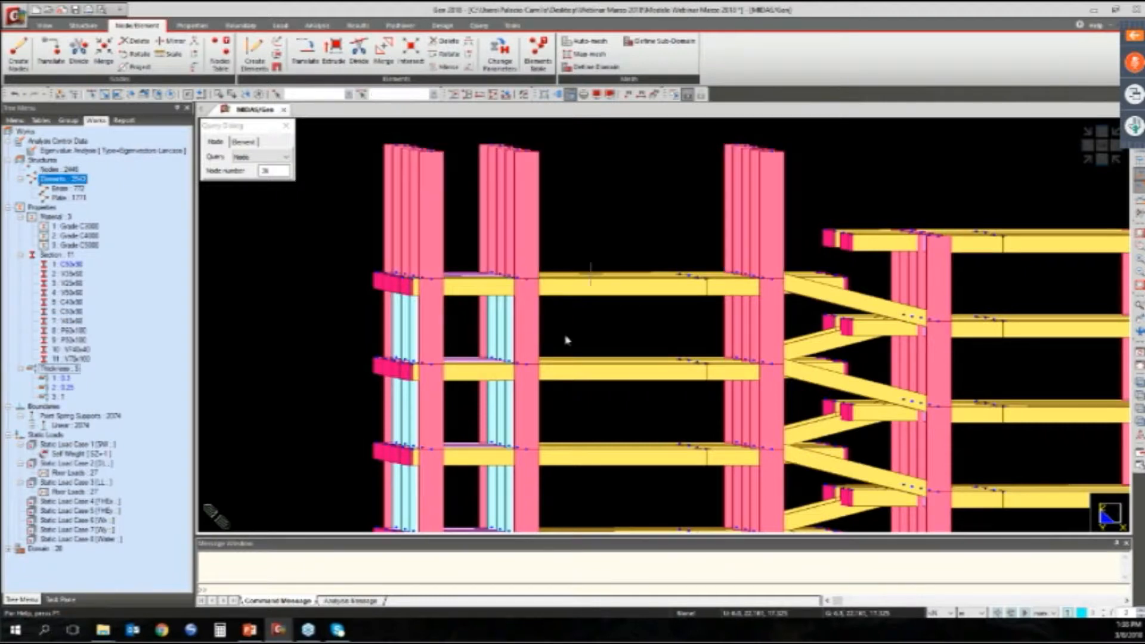
{"action": "middle_click_drag", "start_coordinate": [520, 222], "coordinate": [425, 201], "text": "ctrl"}
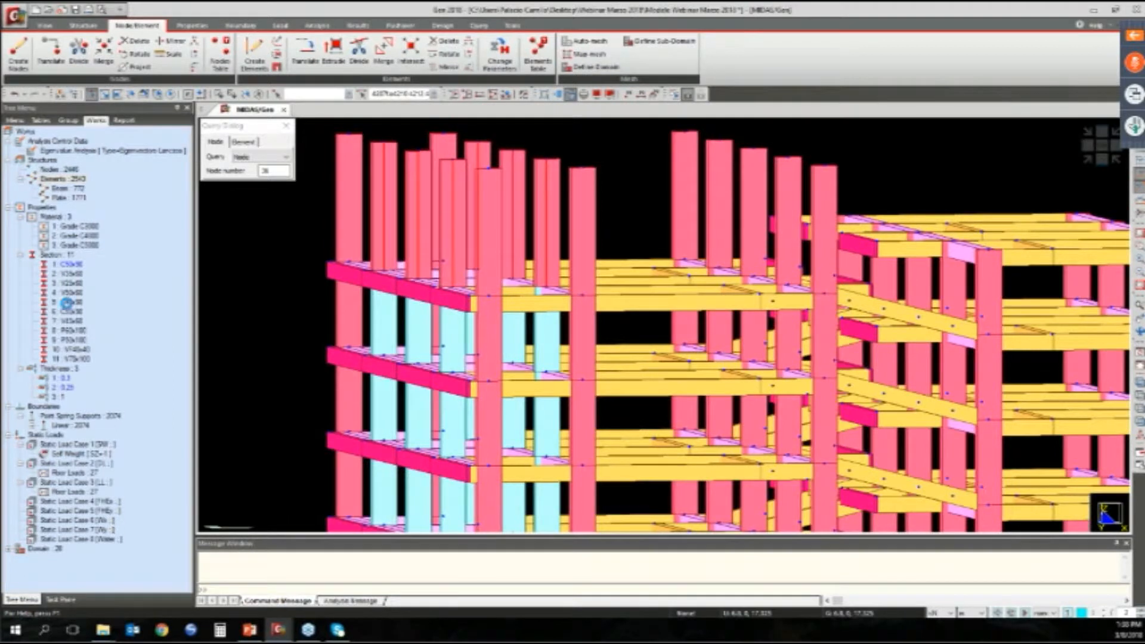
{"action": "left_click_drag", "start_coordinate": [67, 303], "coordinate": [445, 330]}
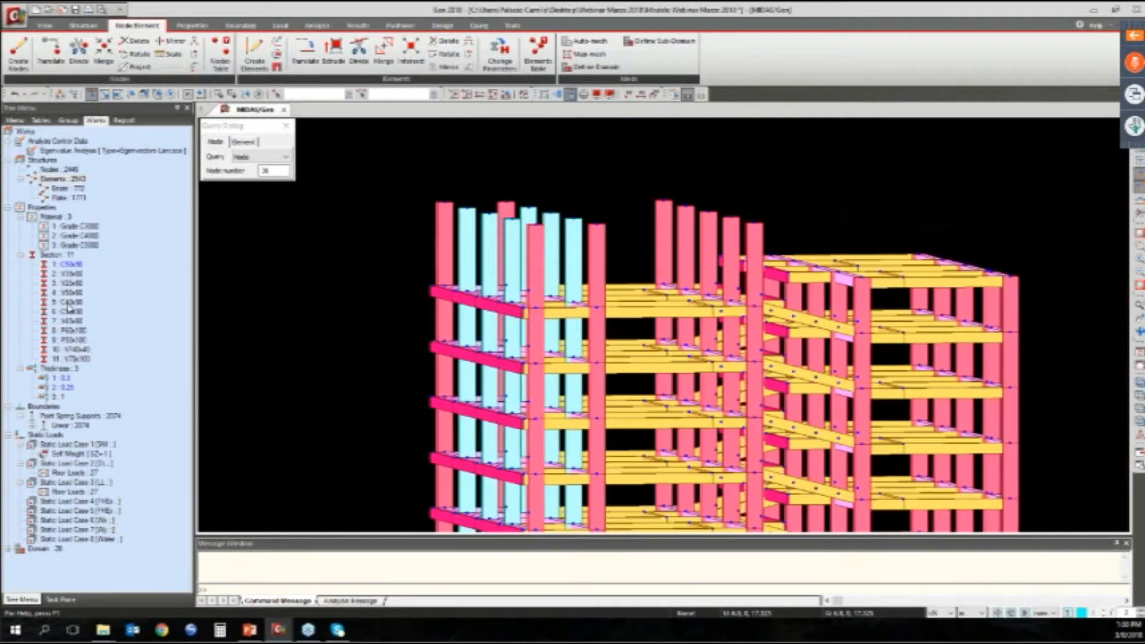
Extrude the top nodes of the half-level columns into beam elements by 0,0,3.15 m, using Grade C3000 and section 6
{"action": "middle_click_drag", "start_coordinate": [733, 386], "coordinate": [699, 358]}
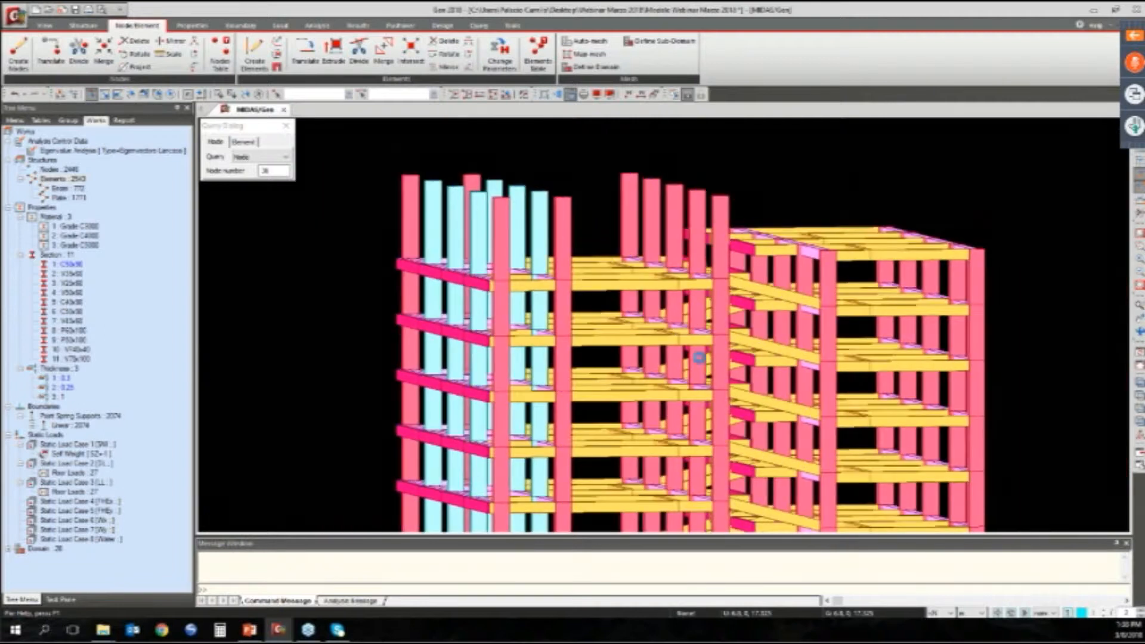
{"action": "scroll", "coordinate": [699, 358], "scroll_direction": "down", "scroll_amount": 1}
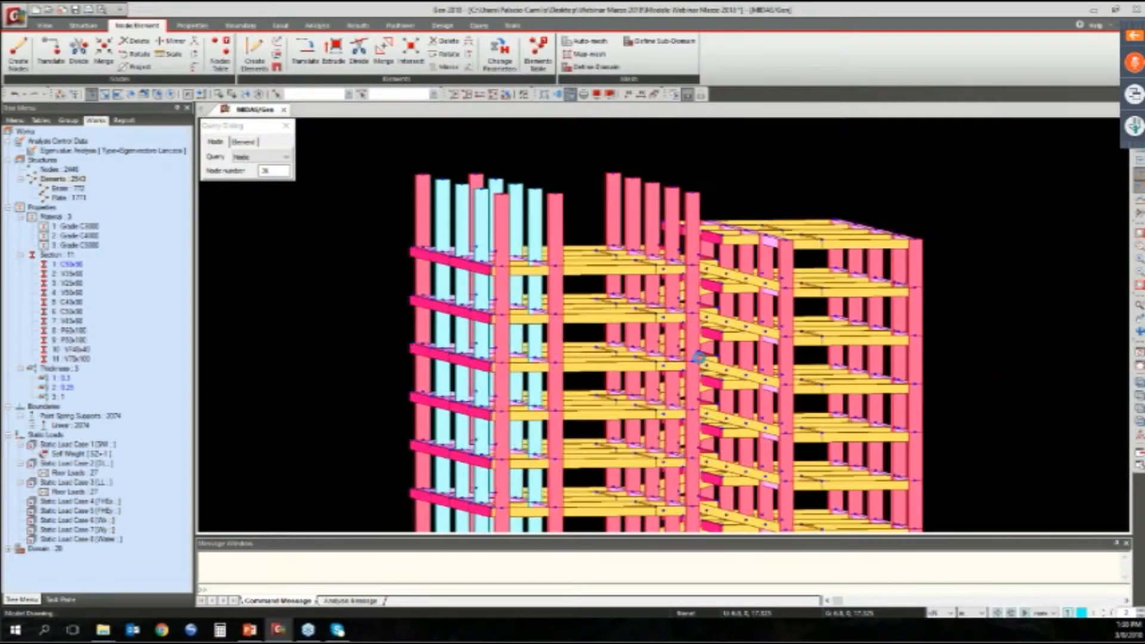
{"action": "middle_click_drag", "start_coordinate": [702, 364], "coordinate": [674, 364], "text": "ctrl"}
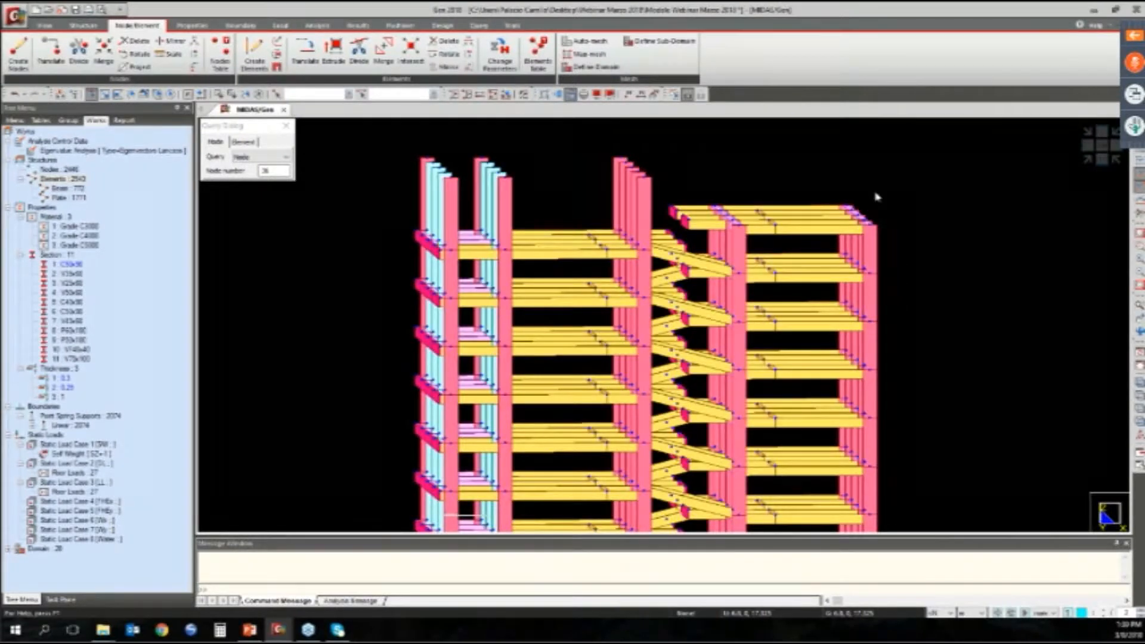
{"action": "middle_click_drag", "start_coordinate": [734, 211], "coordinate": [734, 211], "text": "ctrl"}
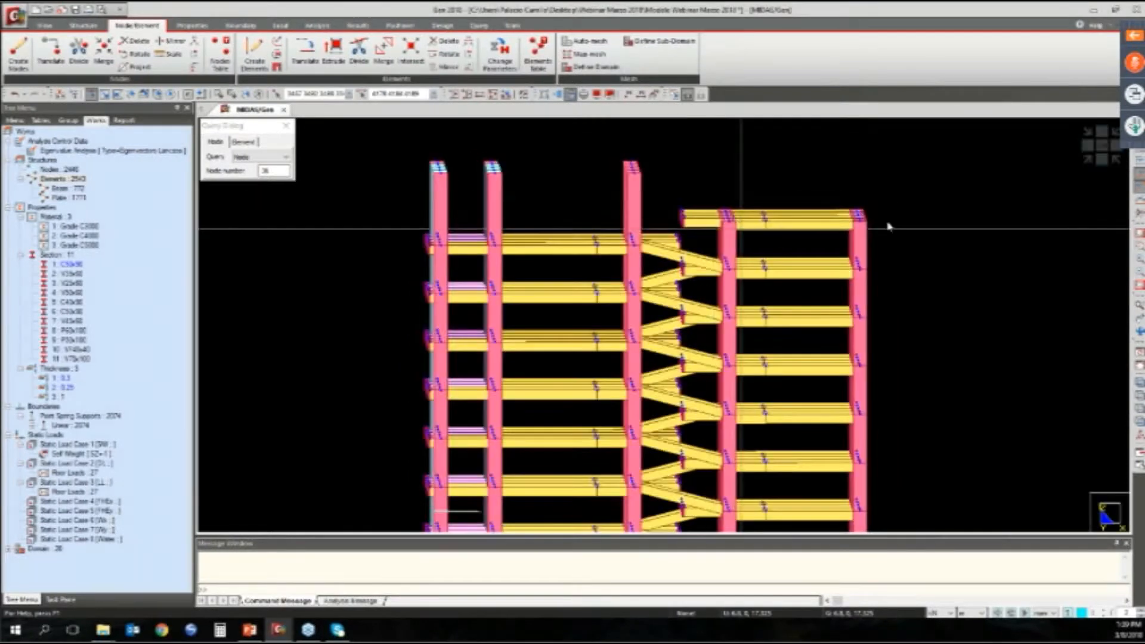
{"action": "left_click_drag", "start_coordinate": [839, 172], "coordinate": [899, 232]}
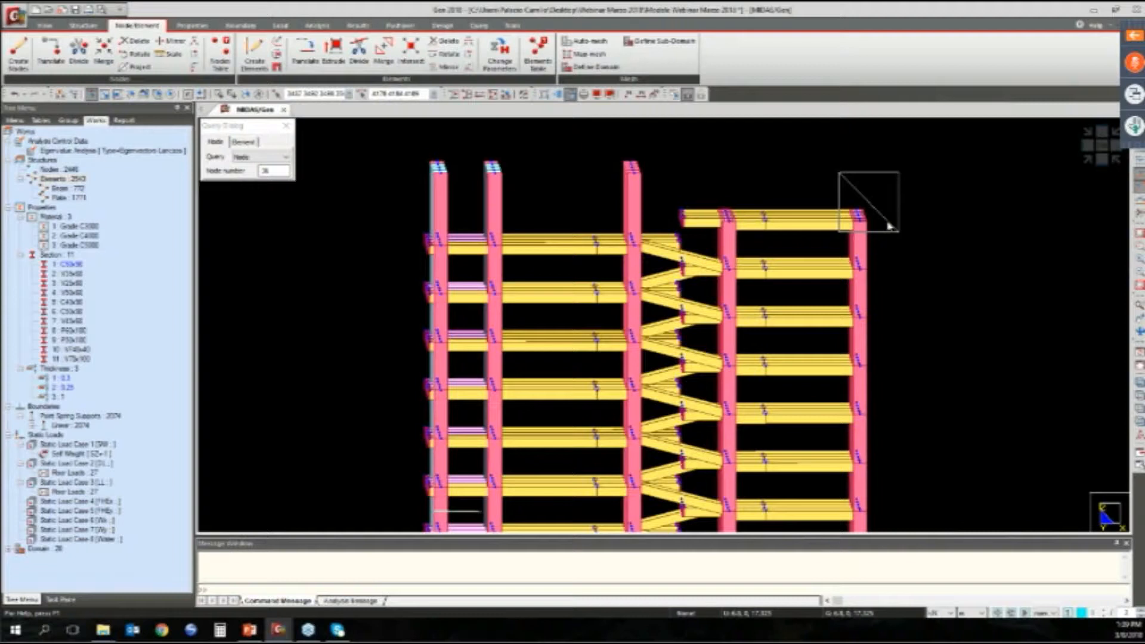
{"action": "middle_click_drag", "start_coordinate": [887, 221], "coordinate": [887, 221], "text": "ctrl"}
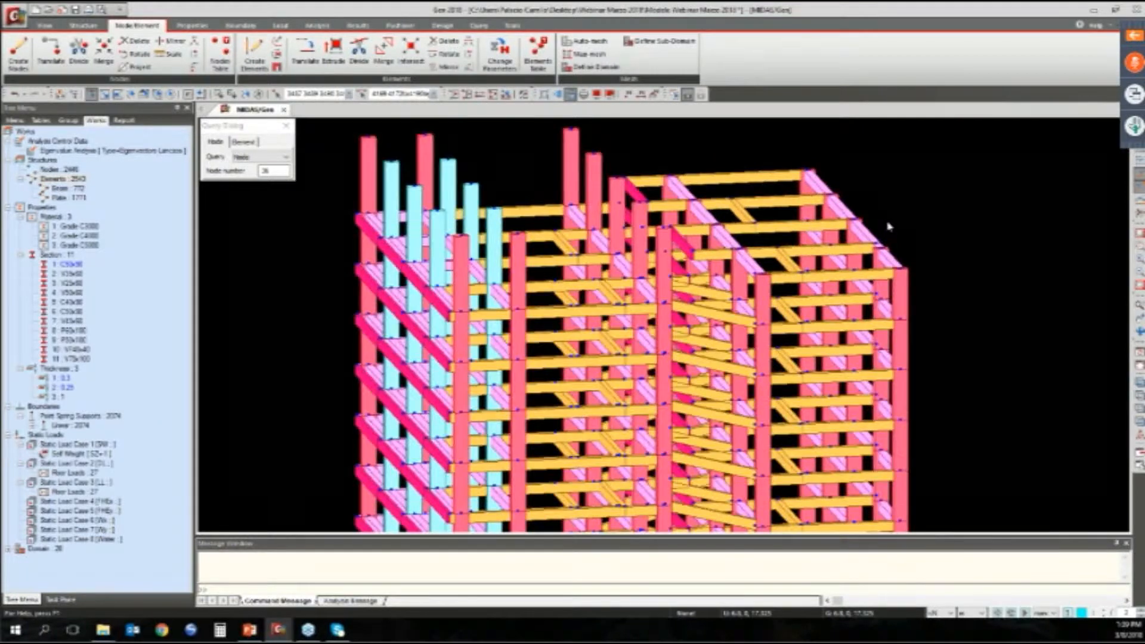
{"action": "scroll", "coordinate": [875, 280], "scroll_direction": "up", "scroll_amount": 2}
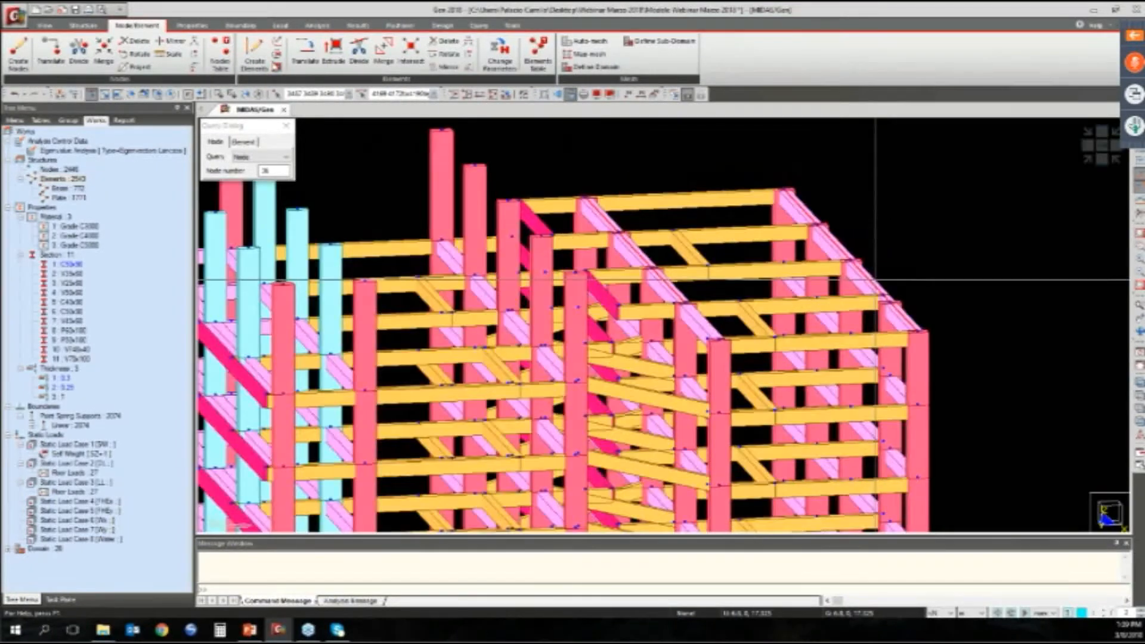
{"action": "scroll", "coordinate": [475, 152], "scroll_direction": "down", "scroll_amount": 1}
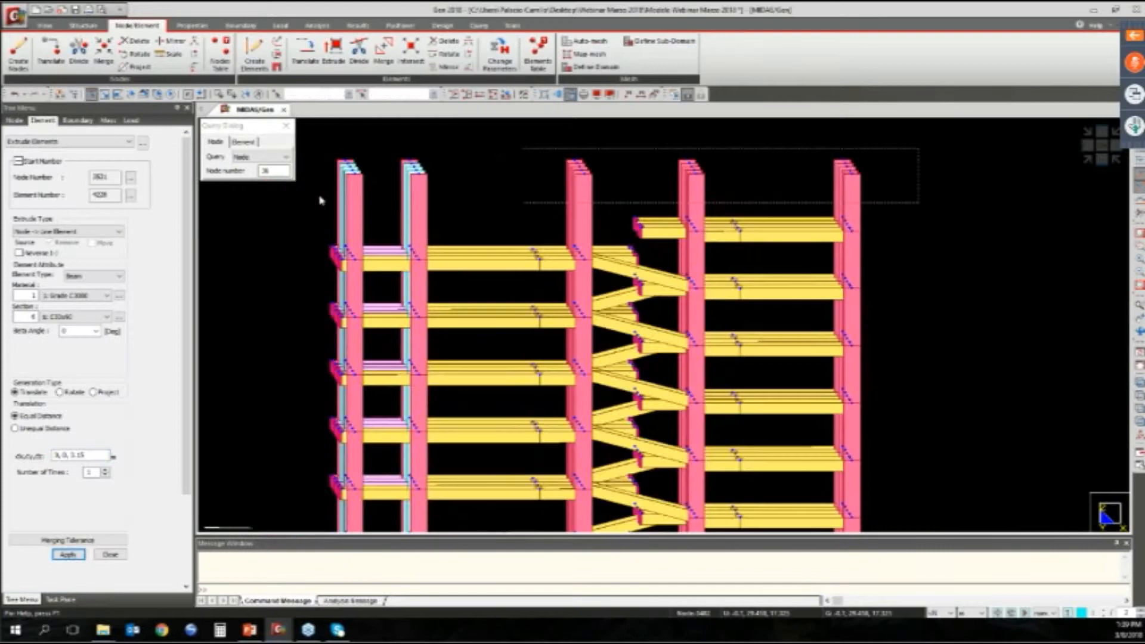
Select all the topmost columns, activate only them in the view, and finish extruding elements
{"action": "left_click_drag", "start_coordinate": [320, 201], "coordinate": [319, 200]}
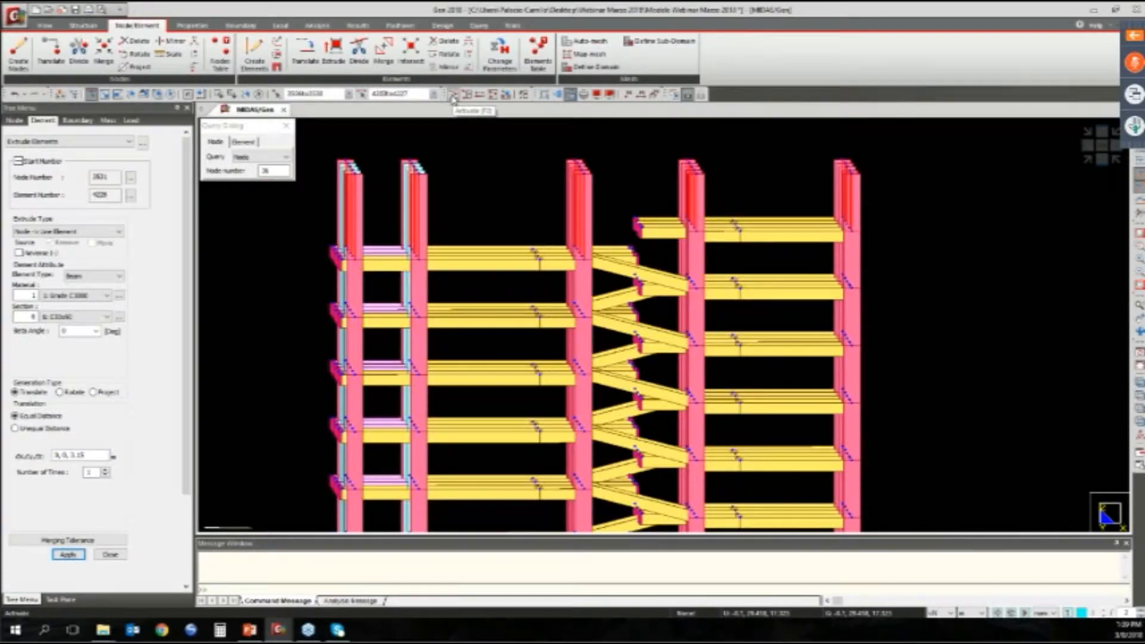
{"action": "left_click", "coordinate": [453, 96]}
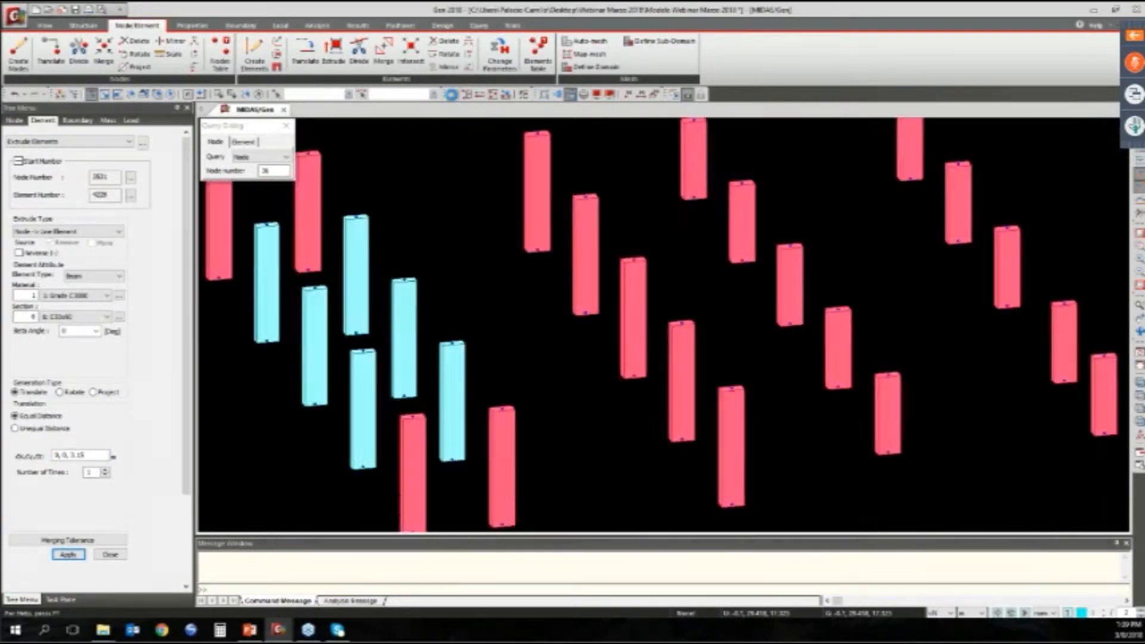
{"action": "left_click", "coordinate": [115, 554]}
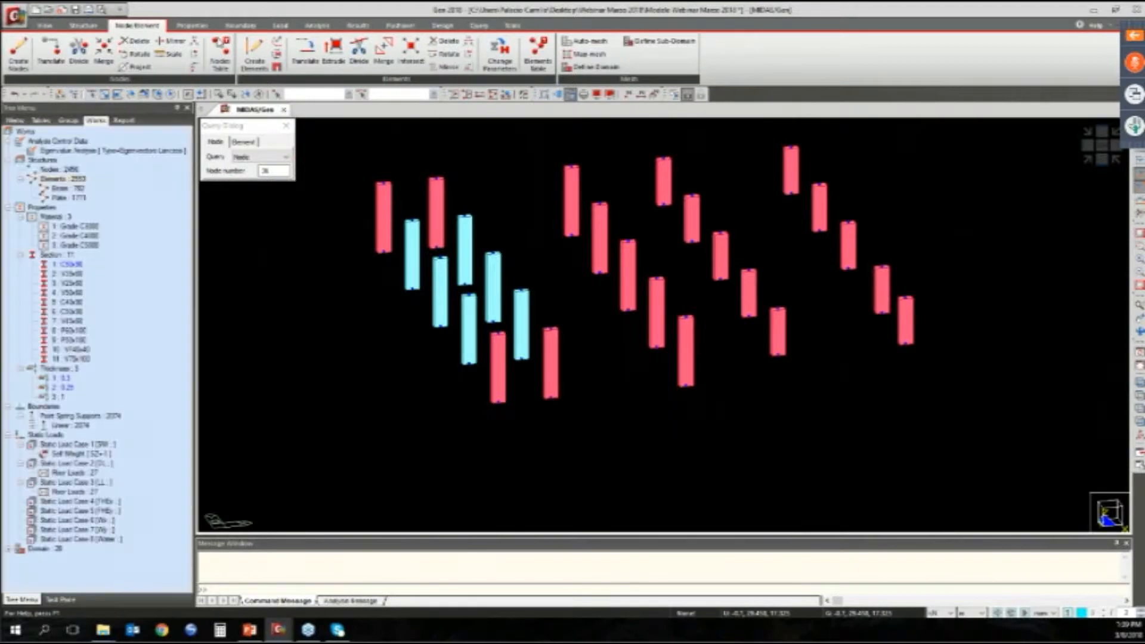
Create a beam element with Grade C4000 and section 2 across the column tops of the front frame, from end to end
{"action": "left_click", "coordinate": [254, 52]}
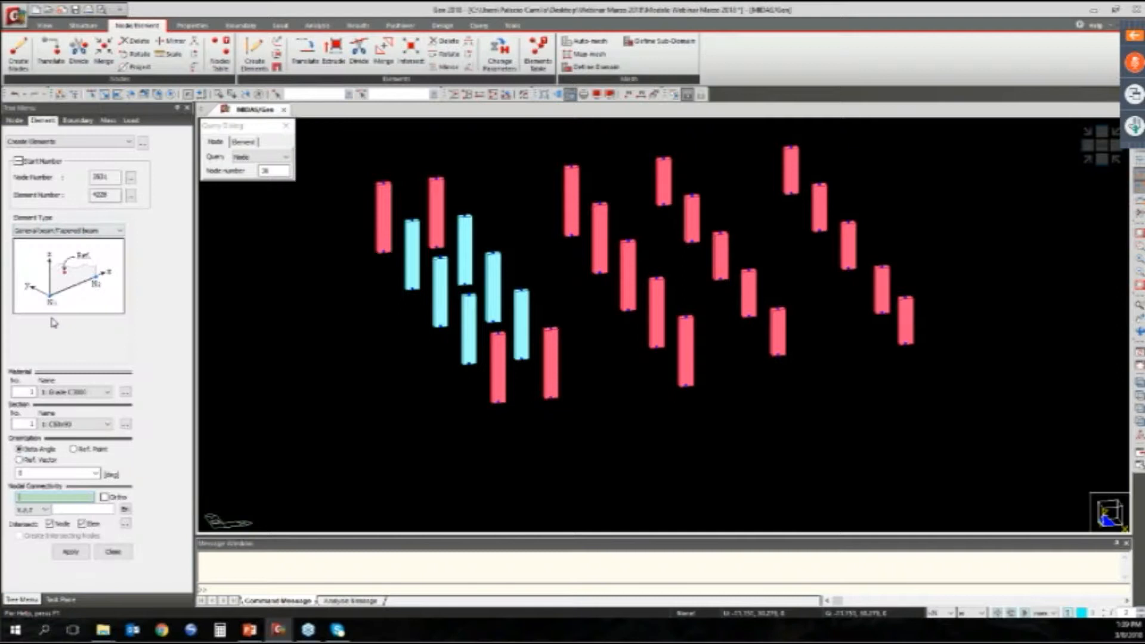
{"action": "left_click", "coordinate": [93, 394]}
{"action": "left_click", "coordinate": [82, 406]}
{"action": "left_click", "coordinate": [89, 426]}
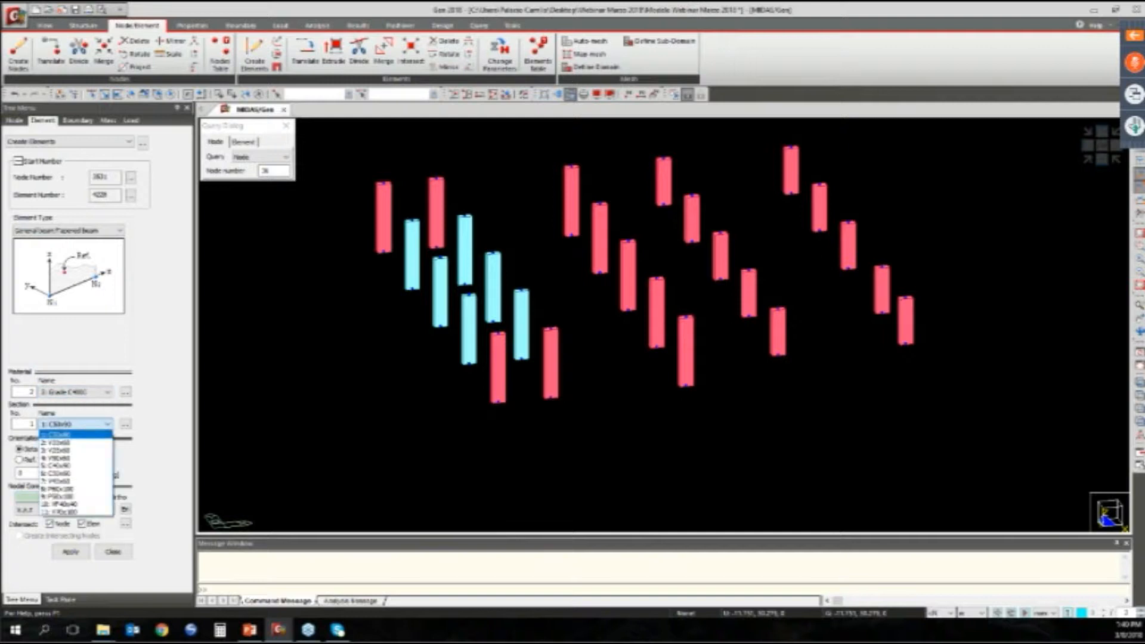
{"action": "key", "text": "Escape"}
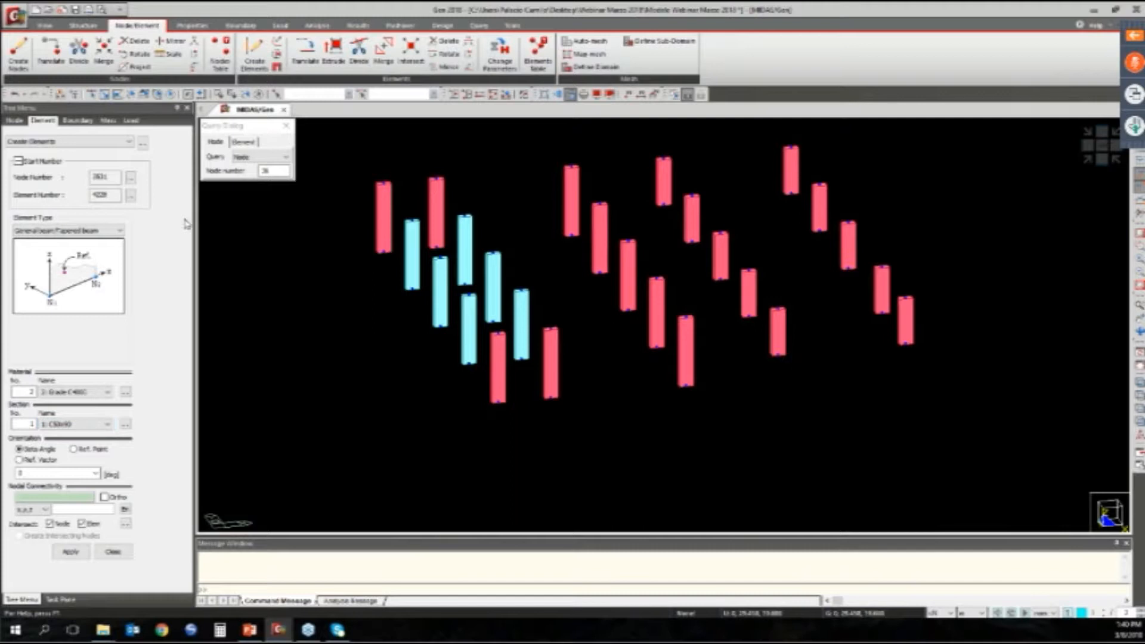
{"action": "left_click", "coordinate": [81, 424]}
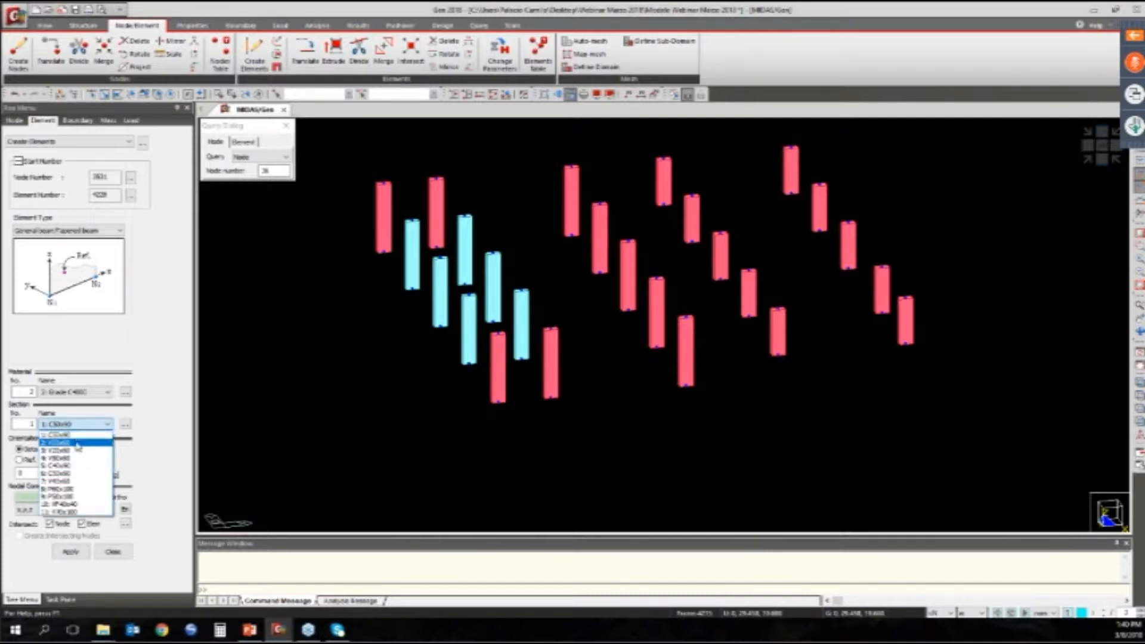
{"action": "left_click", "coordinate": [76, 443]}
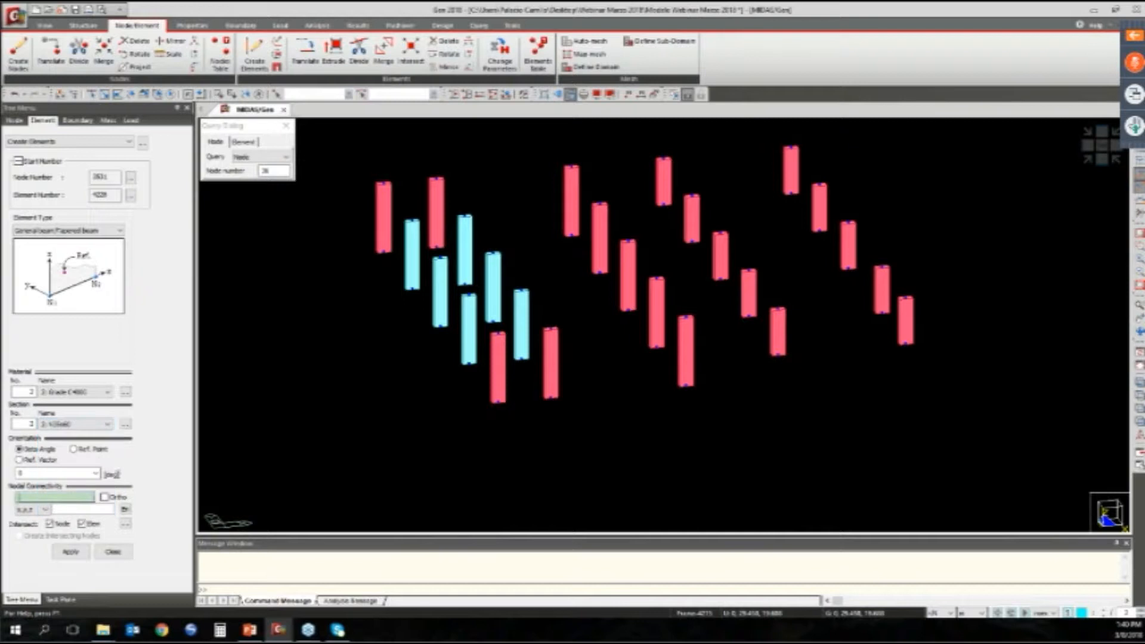
{"action": "left_click", "coordinate": [498, 333]}
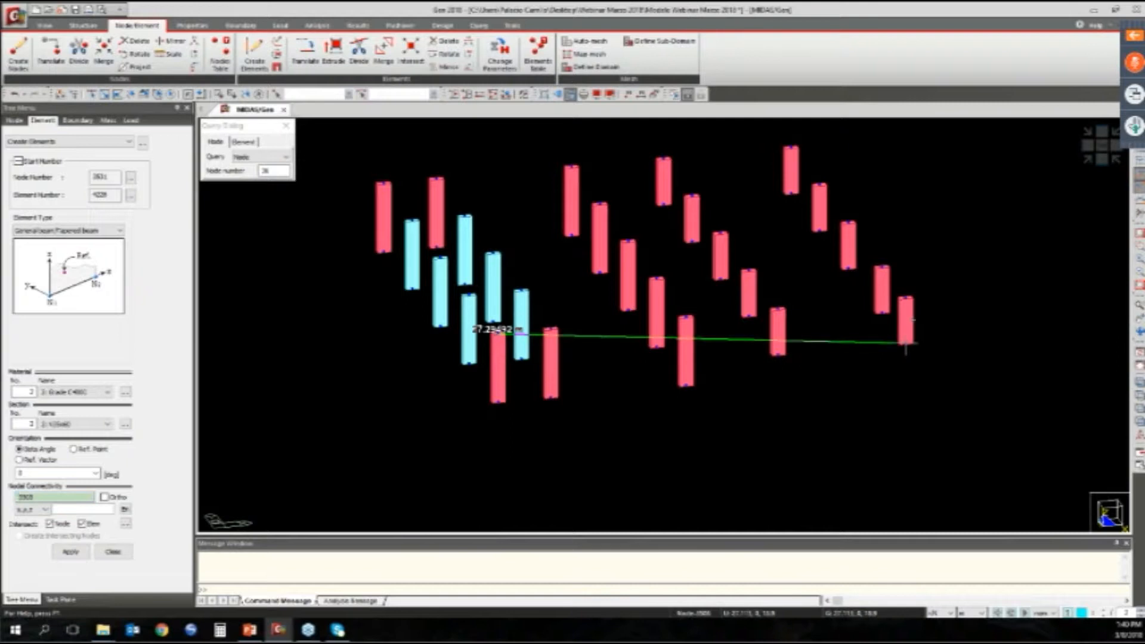
{"action": "left_click", "coordinate": [908, 297]}
Examine how the front roof beam is divided at the columns using the shrunken element display, then restore the normal display
{"action": "middle_click_drag", "start_coordinate": [775, 341], "coordinate": [840, 376], "text": "ctrl"}
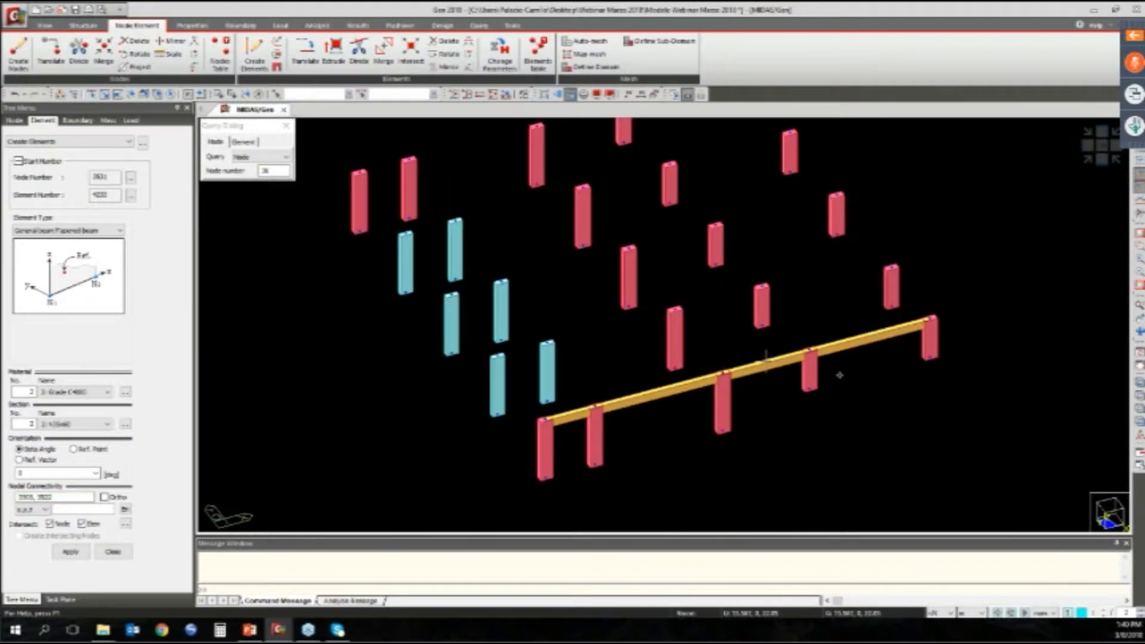
{"action": "scroll", "coordinate": [660, 377], "scroll_direction": "up", "scroll_amount": 2}
{"action": "middle_click_drag", "start_coordinate": [660, 377], "coordinate": [593, 343]}
{"action": "scroll", "coordinate": [593, 343], "scroll_direction": "up", "scroll_amount": 2}
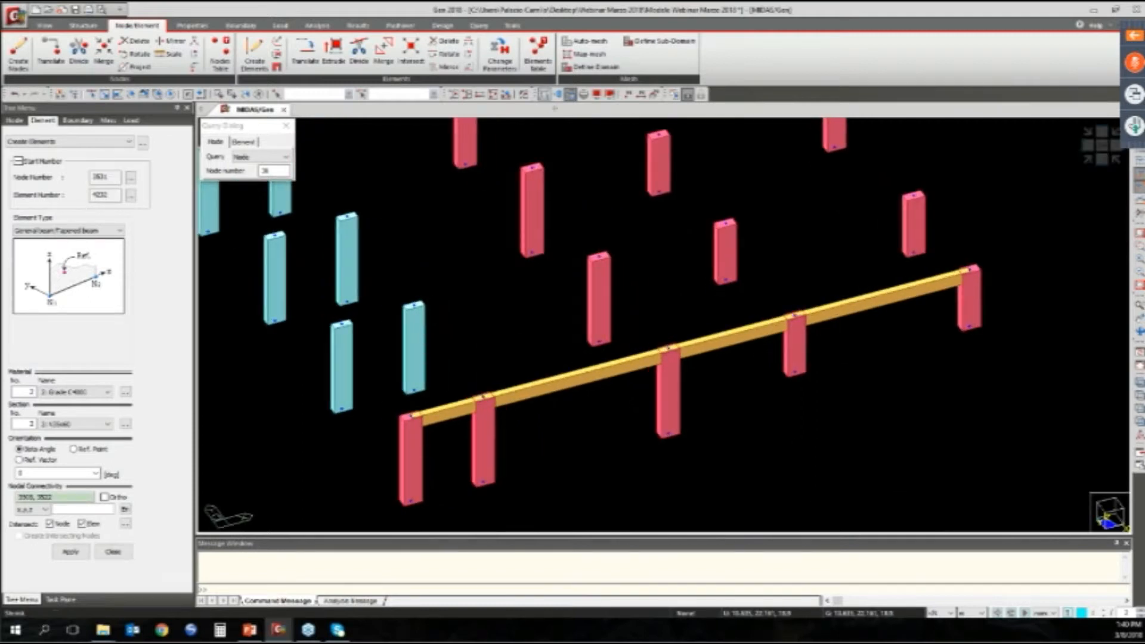
{"action": "left_click", "coordinate": [544, 95]}
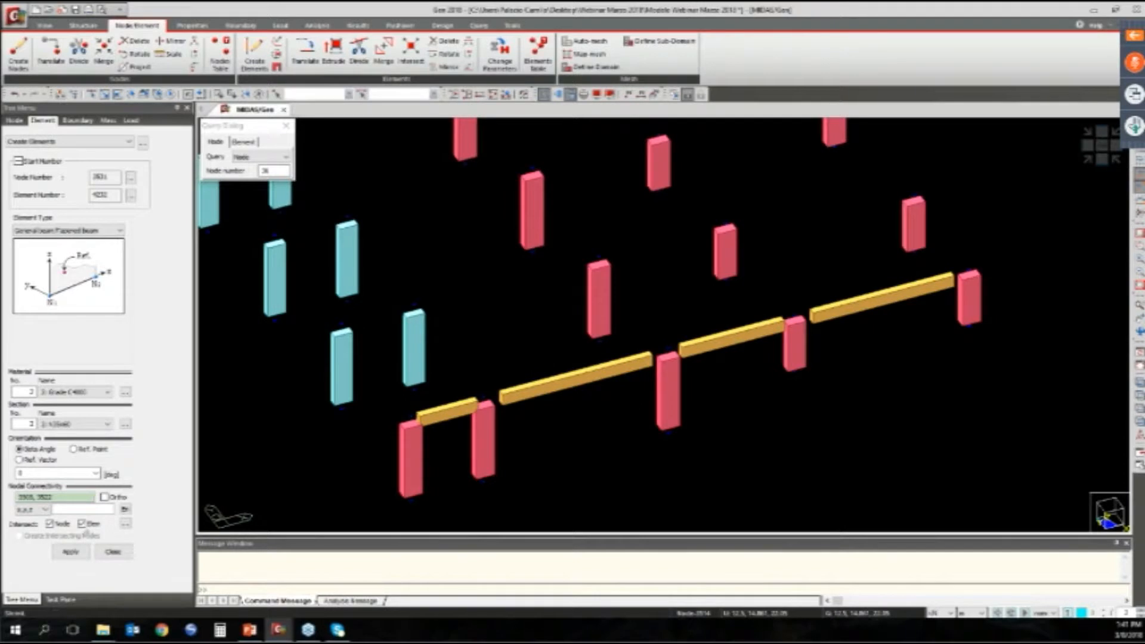
{"action": "left_click", "coordinate": [544, 94]}
Create section 2 beams across the column tops of the three inner frames, from the outer cyan column to the first half-level column
{"action": "middle_click_drag", "start_coordinate": [549, 404], "coordinate": [592, 483]}
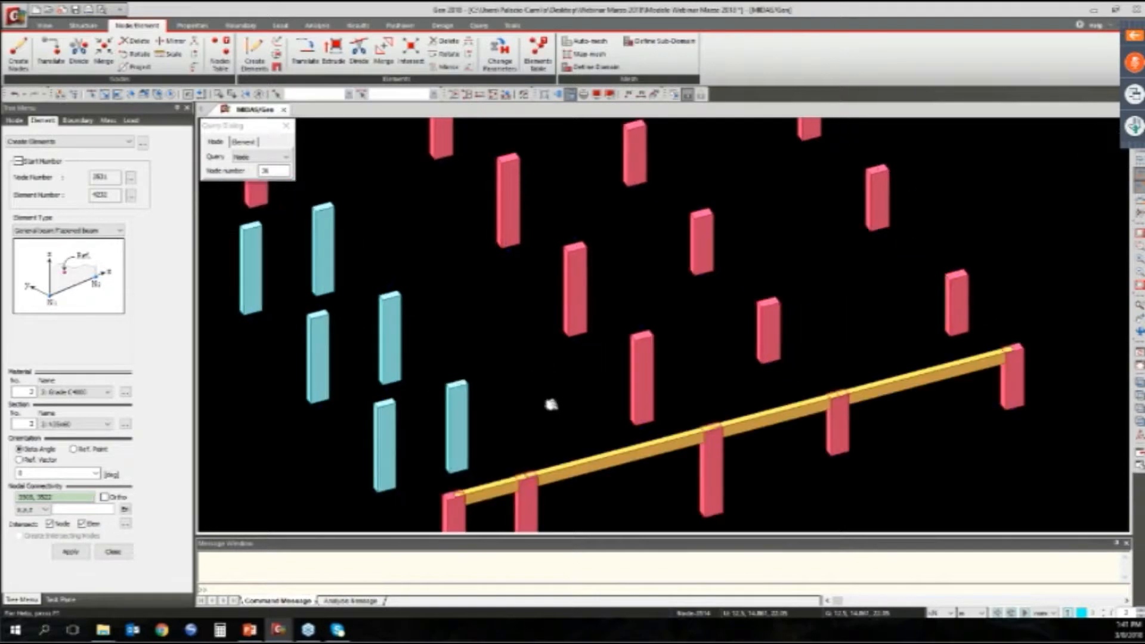
{"action": "middle_click_drag", "start_coordinate": [551, 404], "coordinate": [596, 387]}
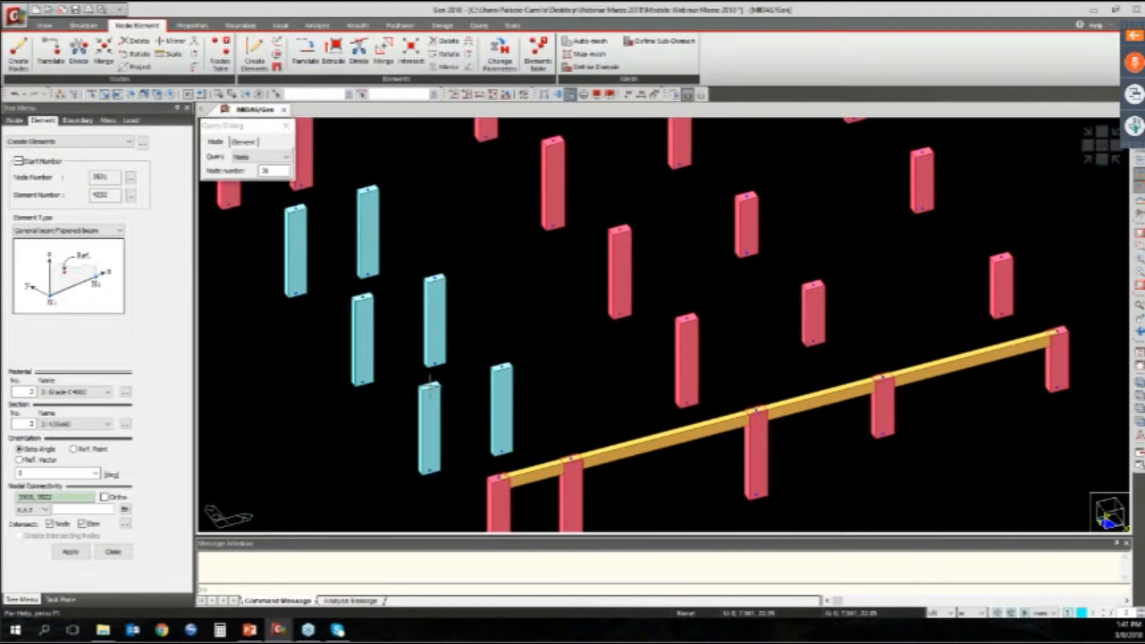
{"action": "left_click", "coordinate": [823, 283]}
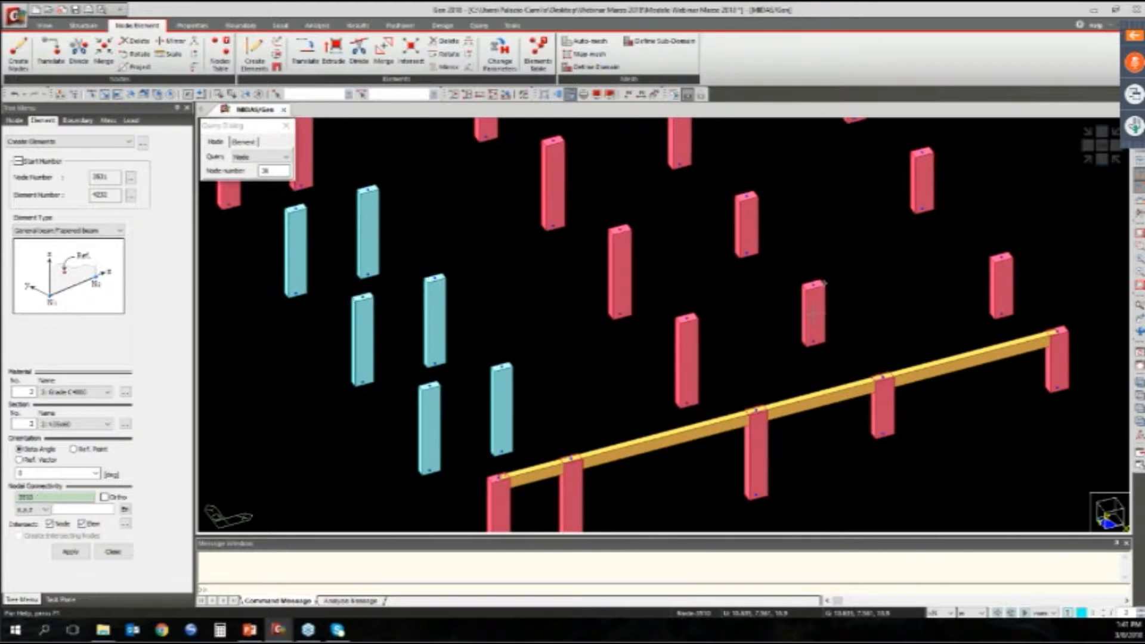
{"action": "left_click", "coordinate": [428, 387]}
{"action": "middle_click_drag", "start_coordinate": [363, 297], "coordinate": [388, 354]}
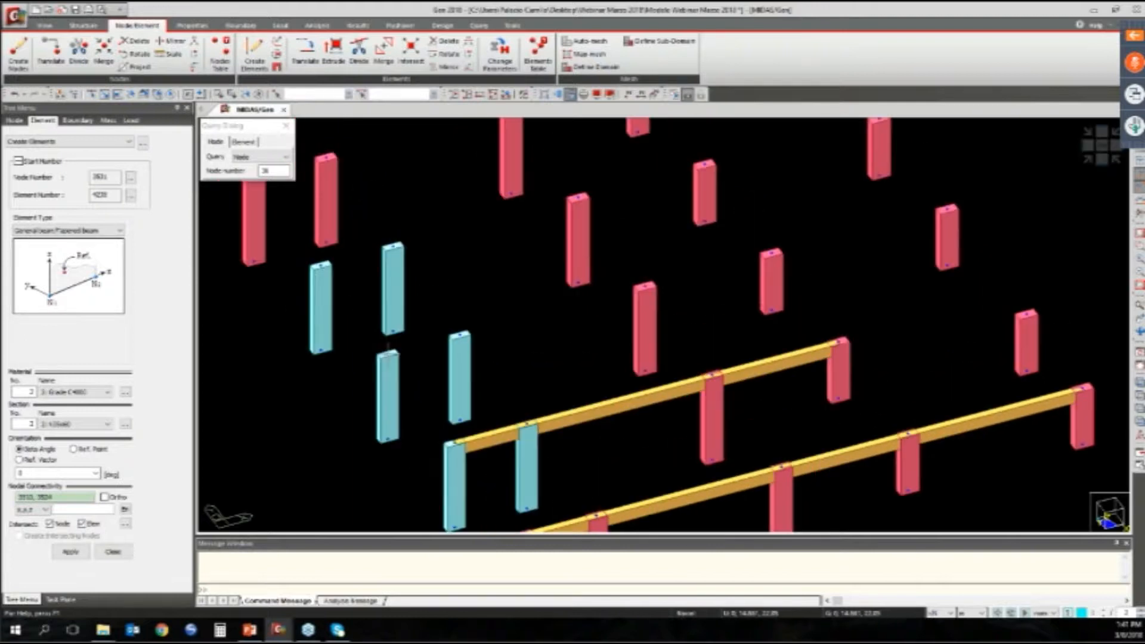
{"action": "left_click", "coordinate": [751, 279]}
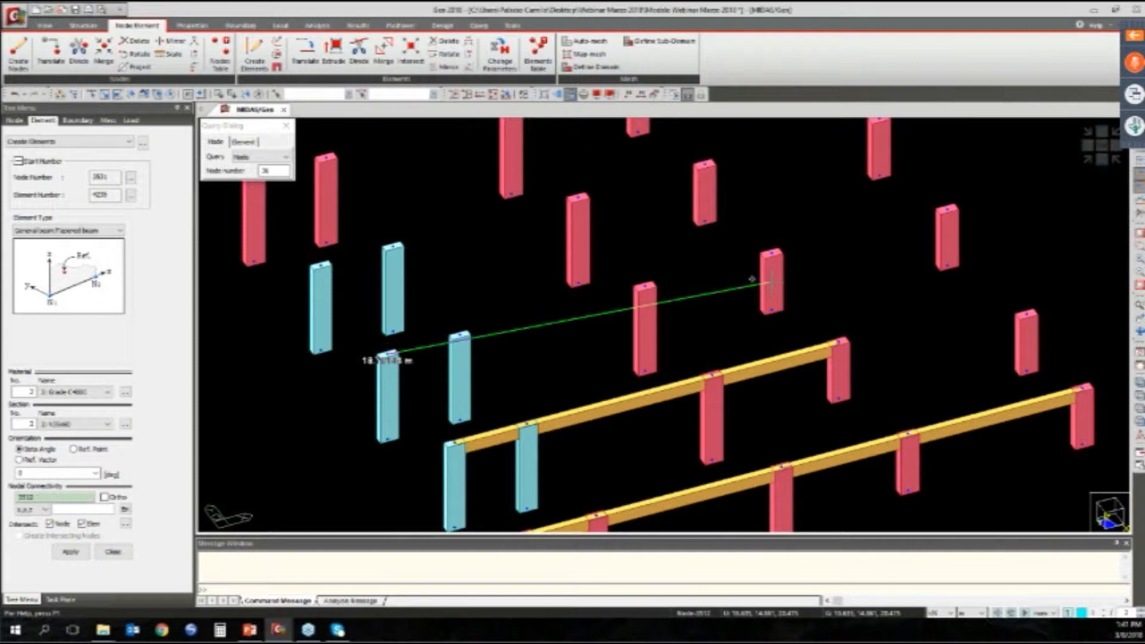
{"action": "left_click", "coordinate": [772, 253]}
{"action": "middle_click_drag", "start_coordinate": [323, 263], "coordinate": [384, 344]}
{"action": "left_click", "coordinate": [384, 345]}
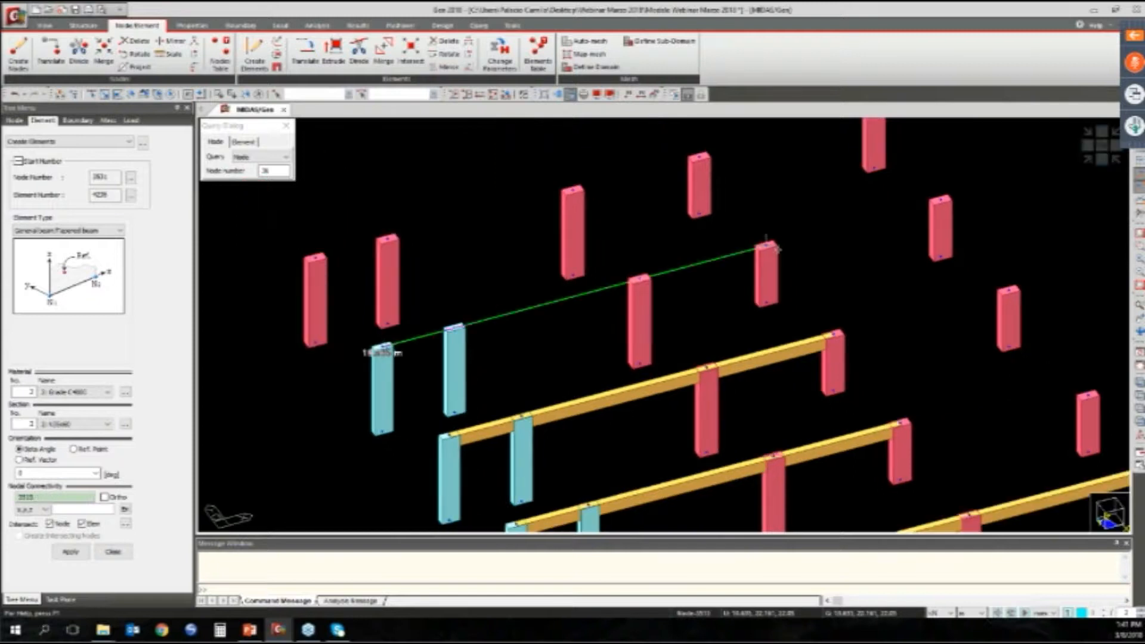
{"action": "left_click", "coordinate": [766, 246]}
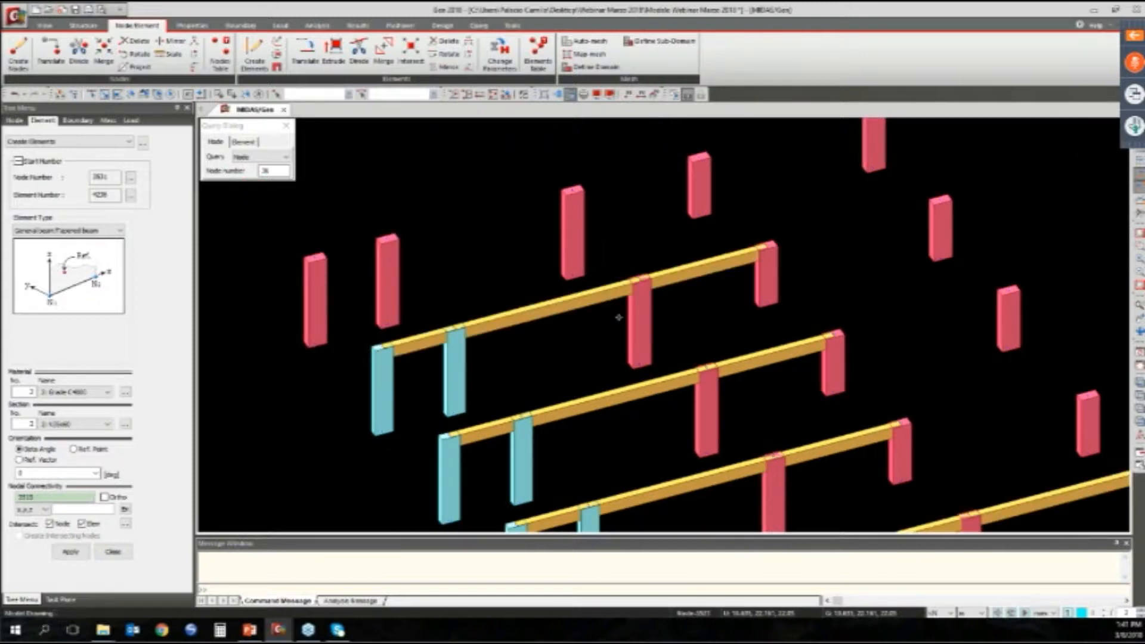
Create a section 2 beam across the column tops of the rear frame, from end to end
{"action": "middle_click_drag", "start_coordinate": [766, 190], "coordinate": [801, 238]}
{"action": "left_click", "coordinate": [351, 305]}
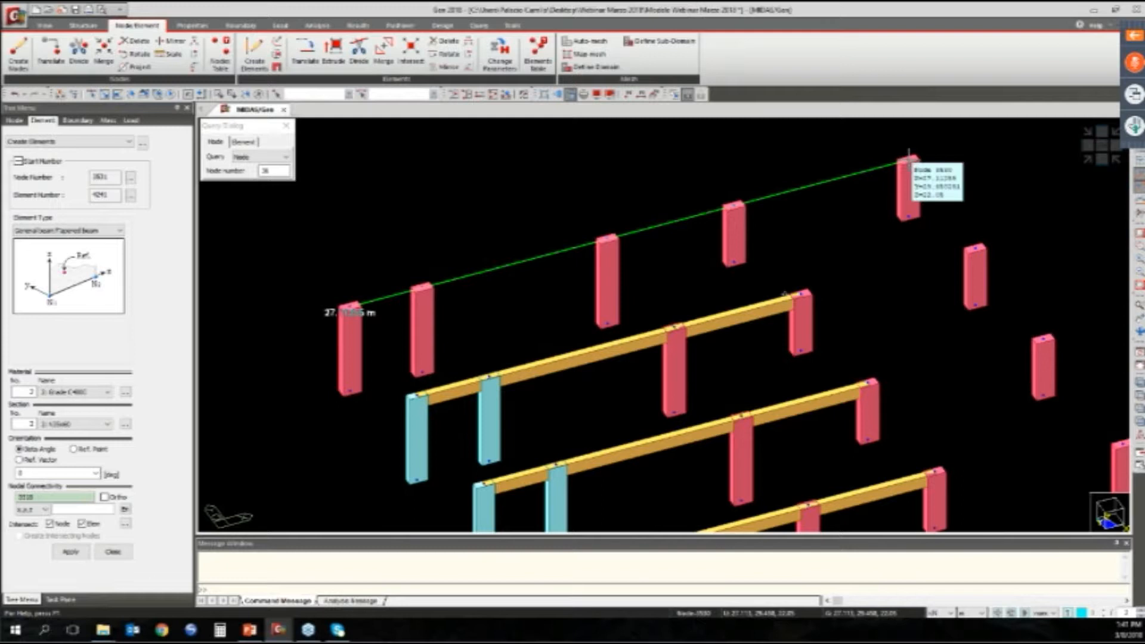
{"action": "left_click", "coordinate": [909, 158]}
Create a section 4 beam across the outermost column tops opposite the cyan columns, from the front roof beam's end to the rear one's
{"action": "scroll", "coordinate": [788, 314], "scroll_direction": "down", "scroll_amount": 1}
{"action": "middle_click_drag", "start_coordinate": [835, 356], "coordinate": [693, 260]}
{"action": "scroll", "coordinate": [753, 298], "scroll_direction": "down", "scroll_amount": 2}
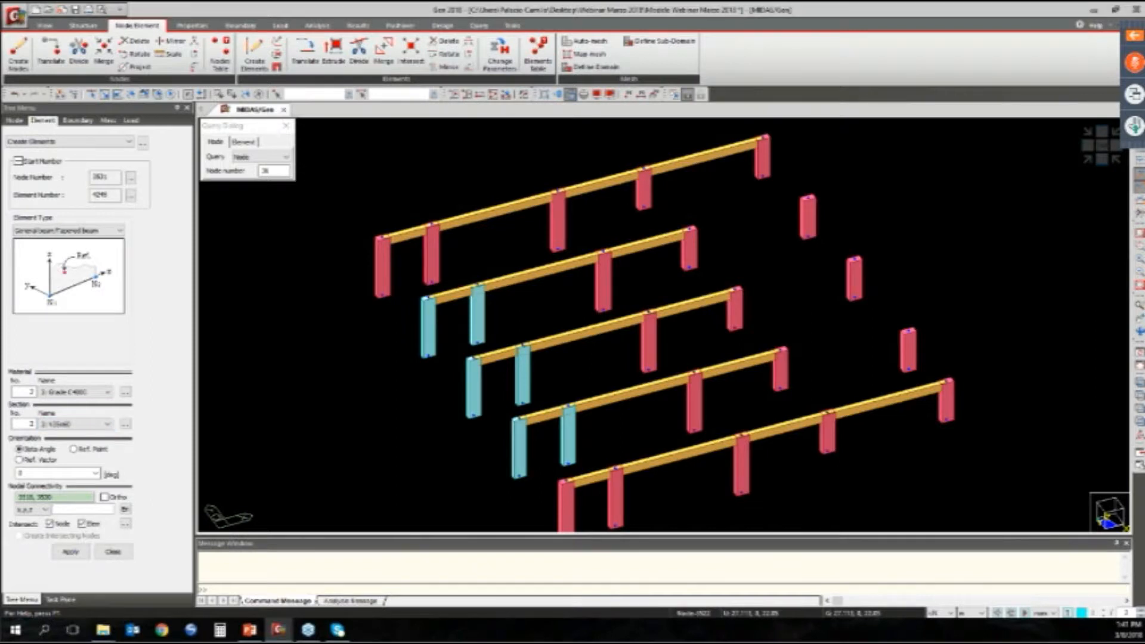
{"action": "left_click", "coordinate": [84, 424]}
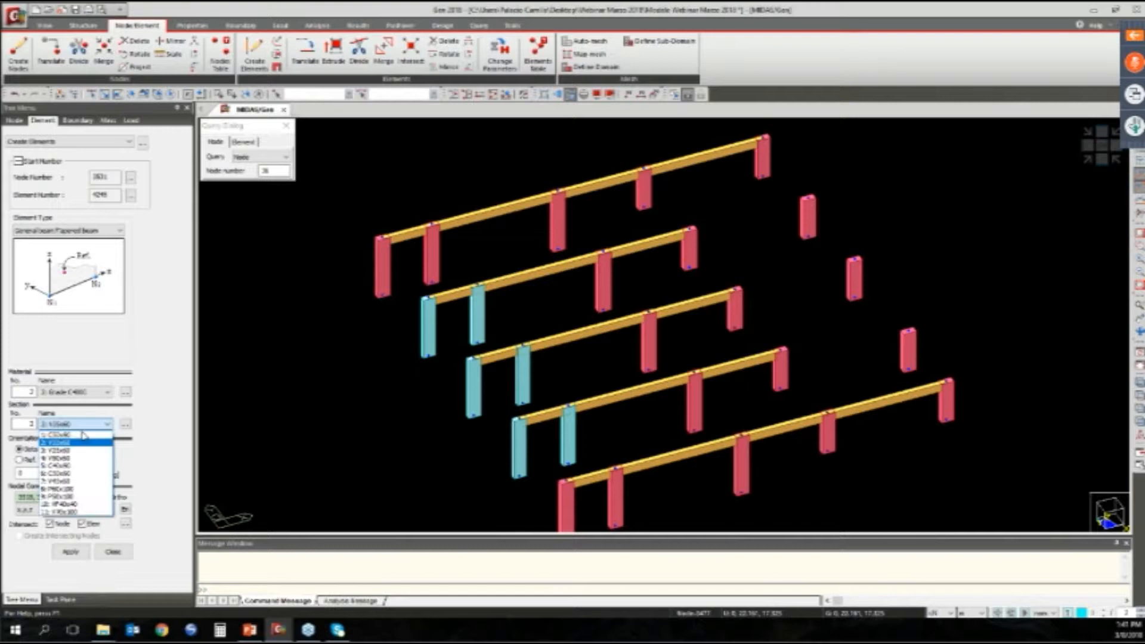
{"action": "left_click", "coordinate": [77, 458]}
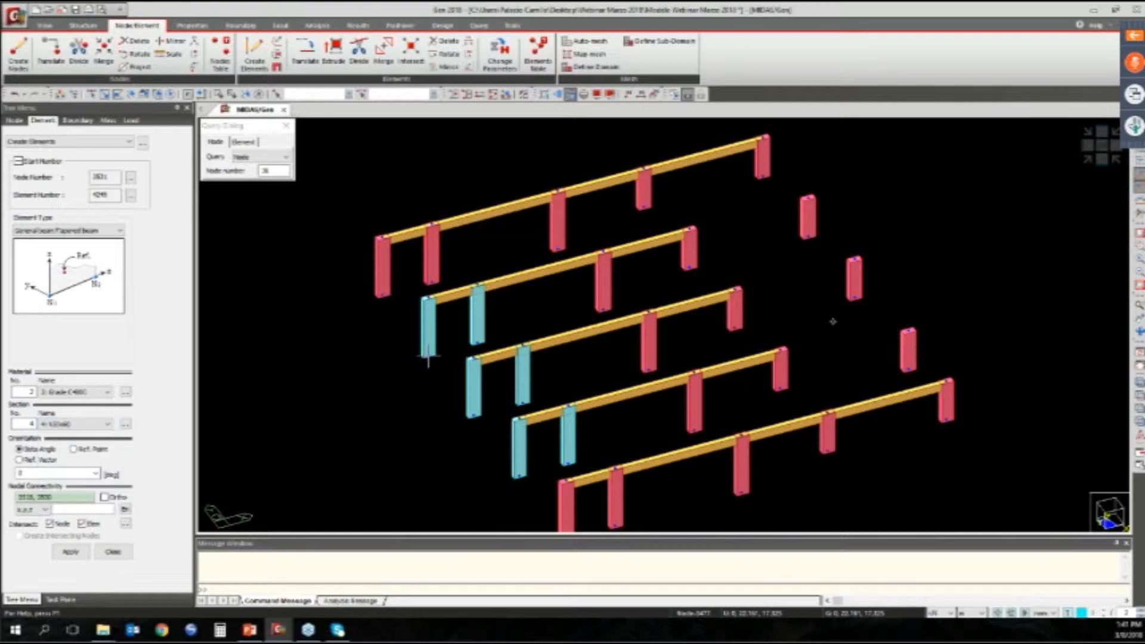
{"action": "left_click", "coordinate": [948, 382]}
{"action": "left_click", "coordinate": [763, 136]}
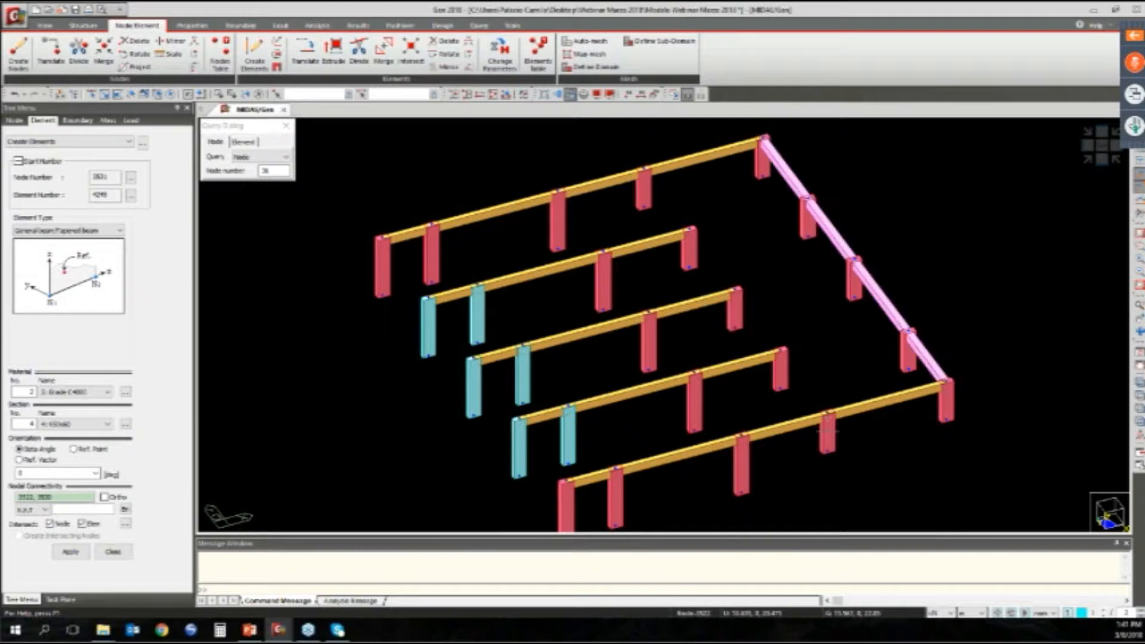
Create section 4 beams along the two inner lines of red column tops, spanning between the front and rear frames
{"action": "left_click", "coordinate": [644, 169]}
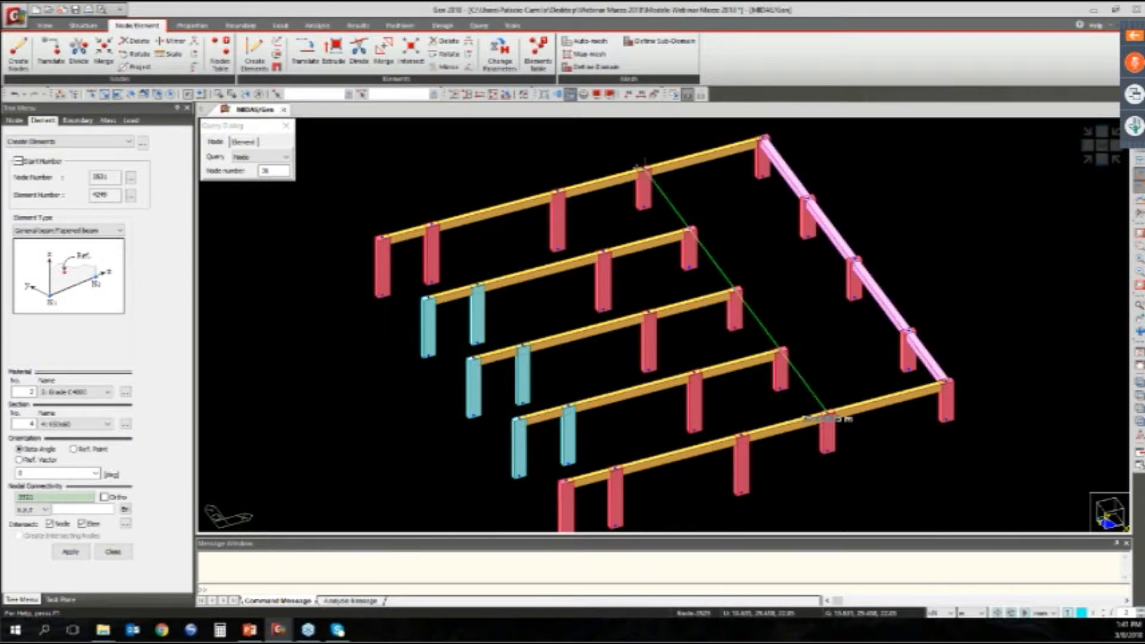
{"action": "left_click", "coordinate": [826, 412]}
{"action": "left_click", "coordinate": [604, 252]}
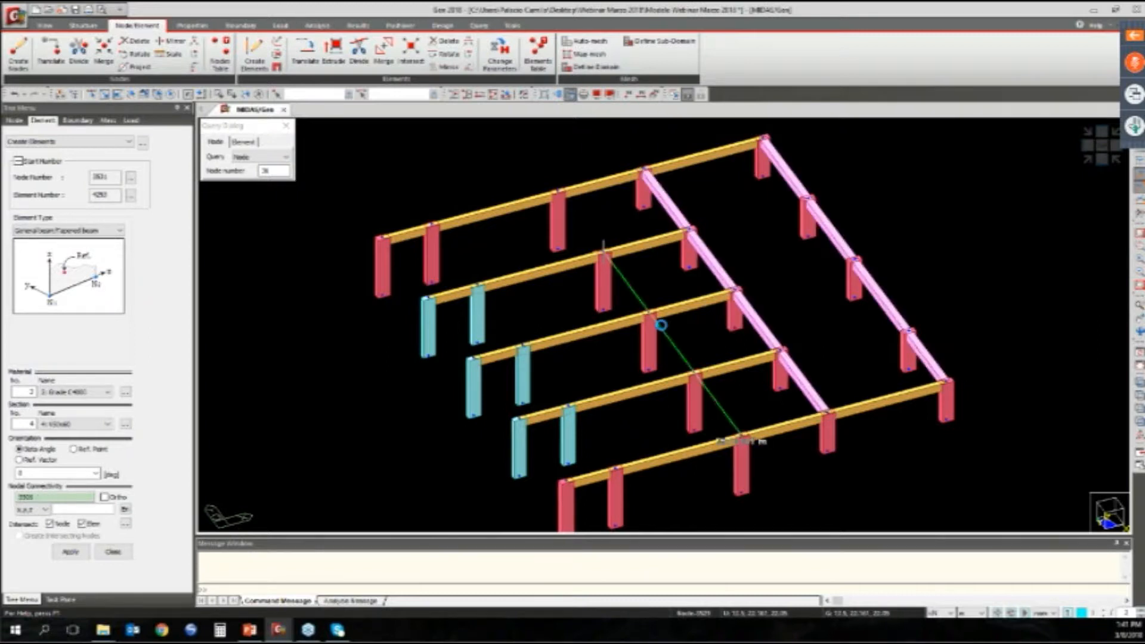
{"action": "left_click", "coordinate": [740, 435]}
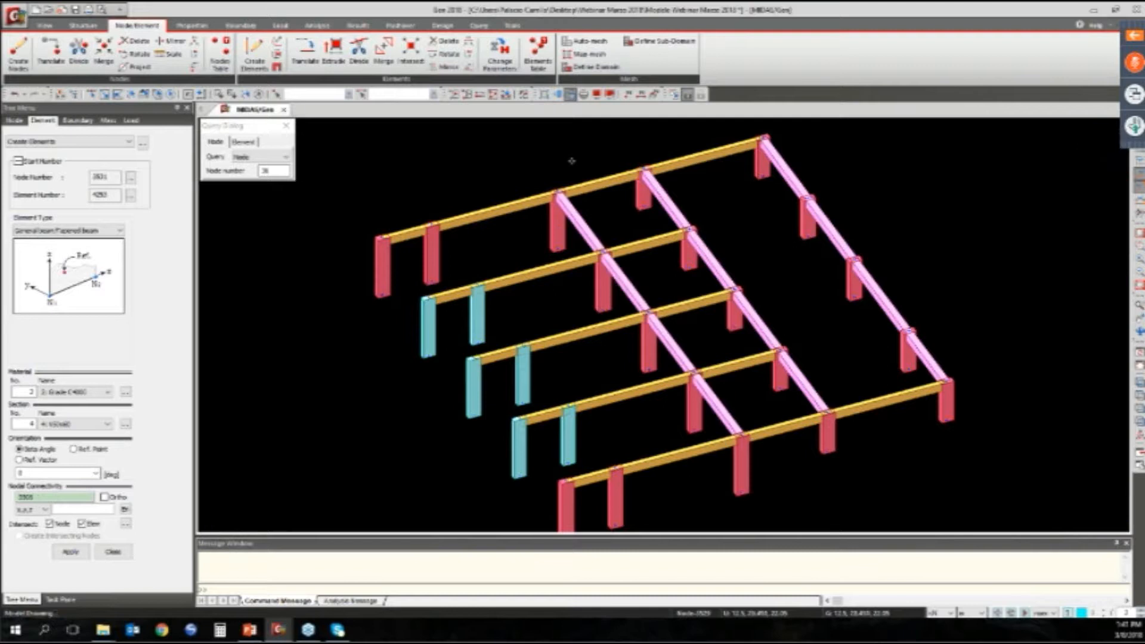
Create section 4 beams along the two column lines containing the cyan columns, from the front frame to the rear frame
{"action": "left_click", "coordinate": [614, 469]}
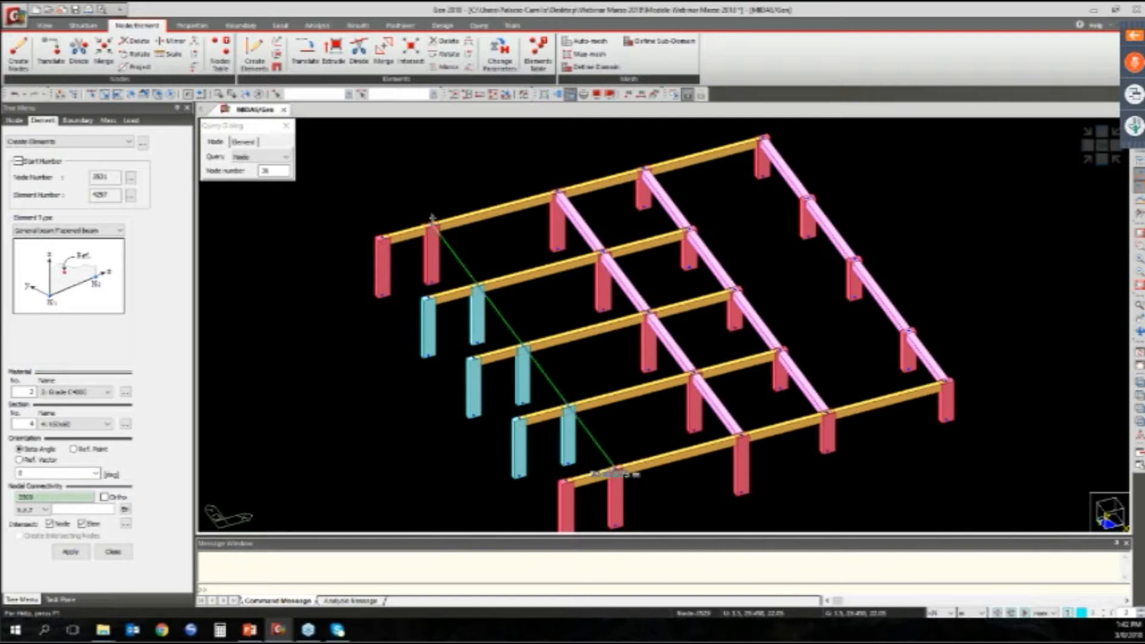
{"action": "left_click", "coordinate": [432, 221]}
{"action": "left_click", "coordinate": [564, 480]}
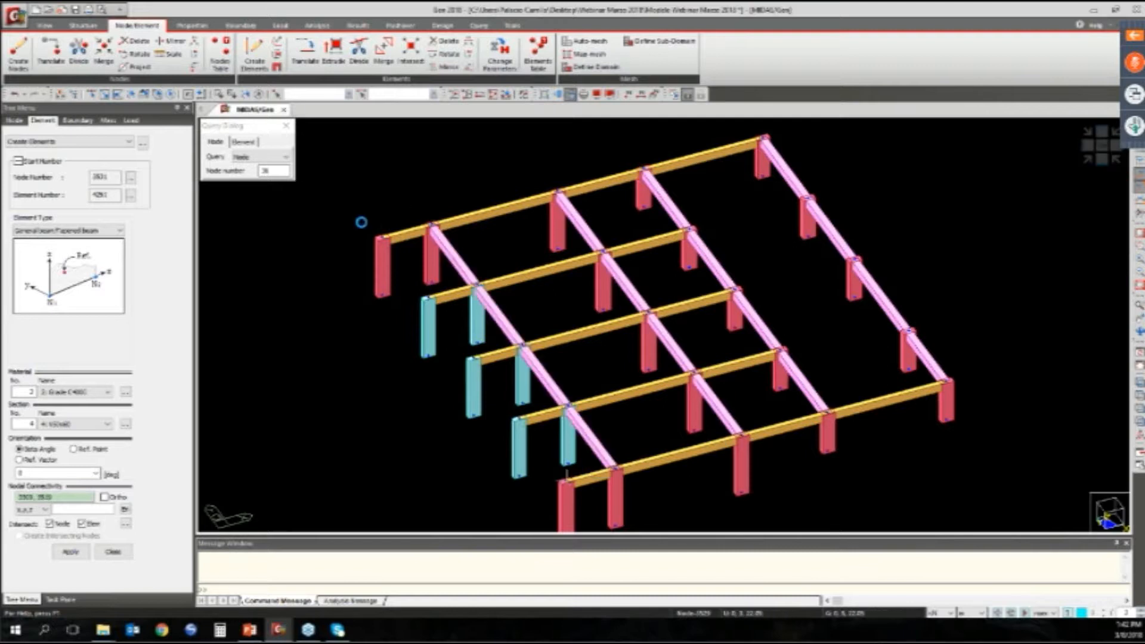
{"action": "left_click", "coordinate": [382, 236]}
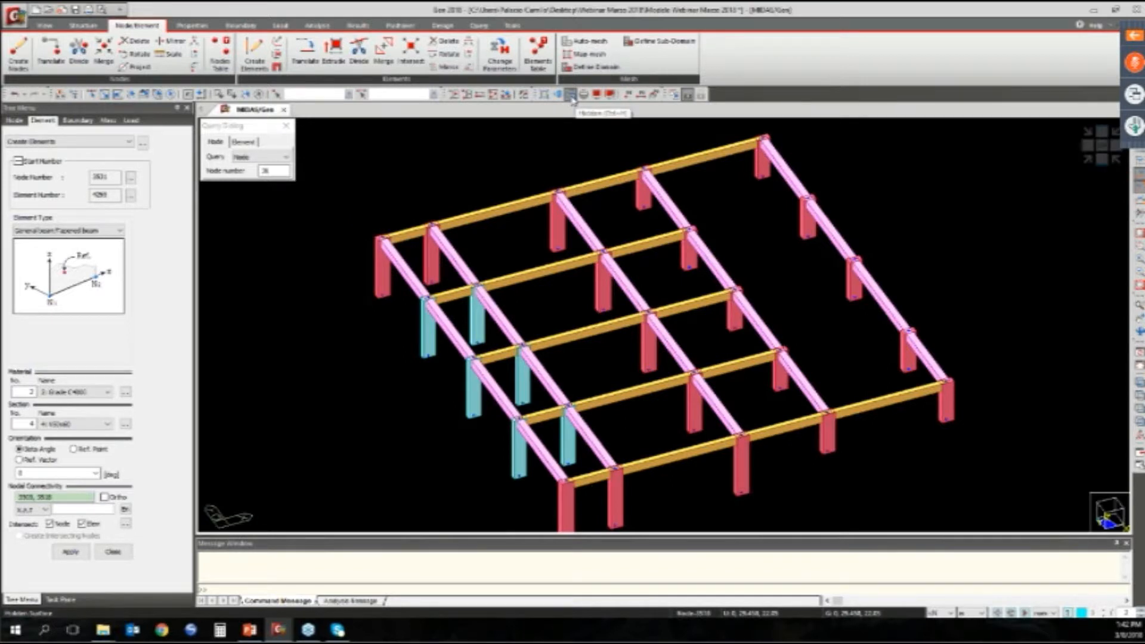
Examine the floor frame's beam and column connections with shrunken elements and in wireframe, and restore the solid, unshrunken display
{"action": "left_click", "coordinate": [544, 95]}
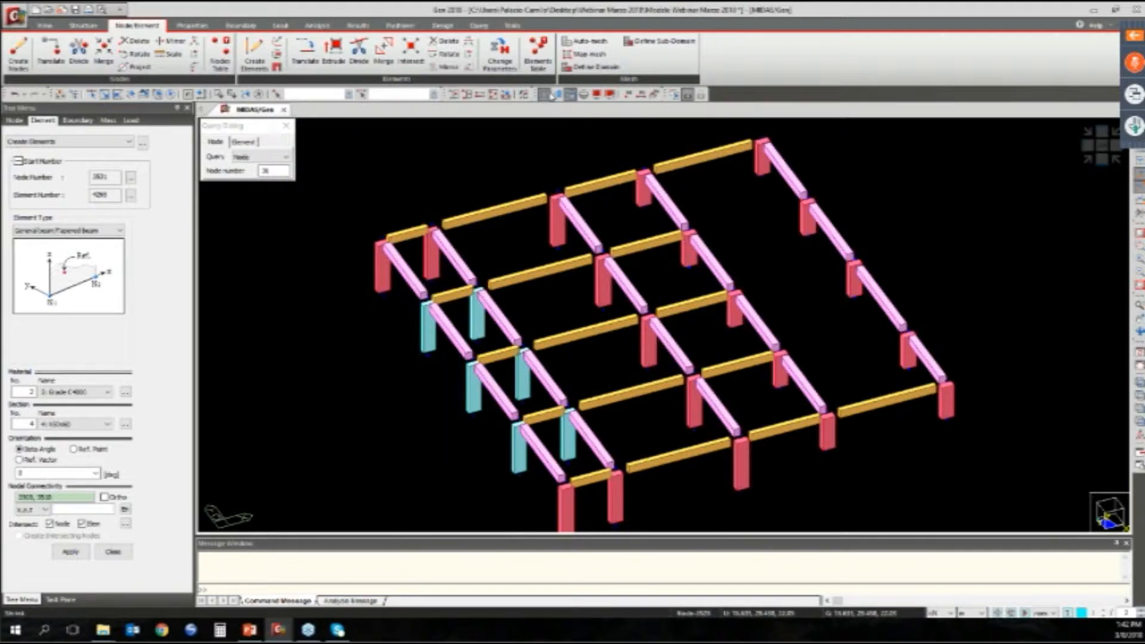
{"action": "middle_click_drag", "start_coordinate": [576, 210], "coordinate": [604, 176], "text": "ctrl"}
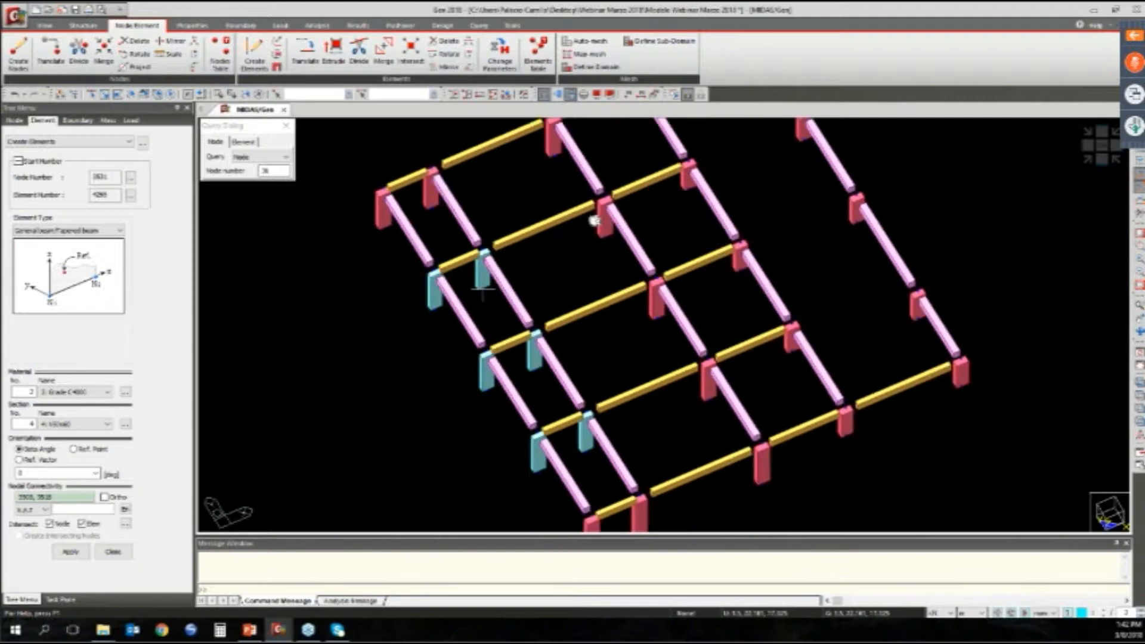
{"action": "middle_click_drag", "start_coordinate": [596, 221], "coordinate": [594, 272]}
{"action": "middle_click_drag", "start_coordinate": [595, 221], "coordinate": [604, 242]}
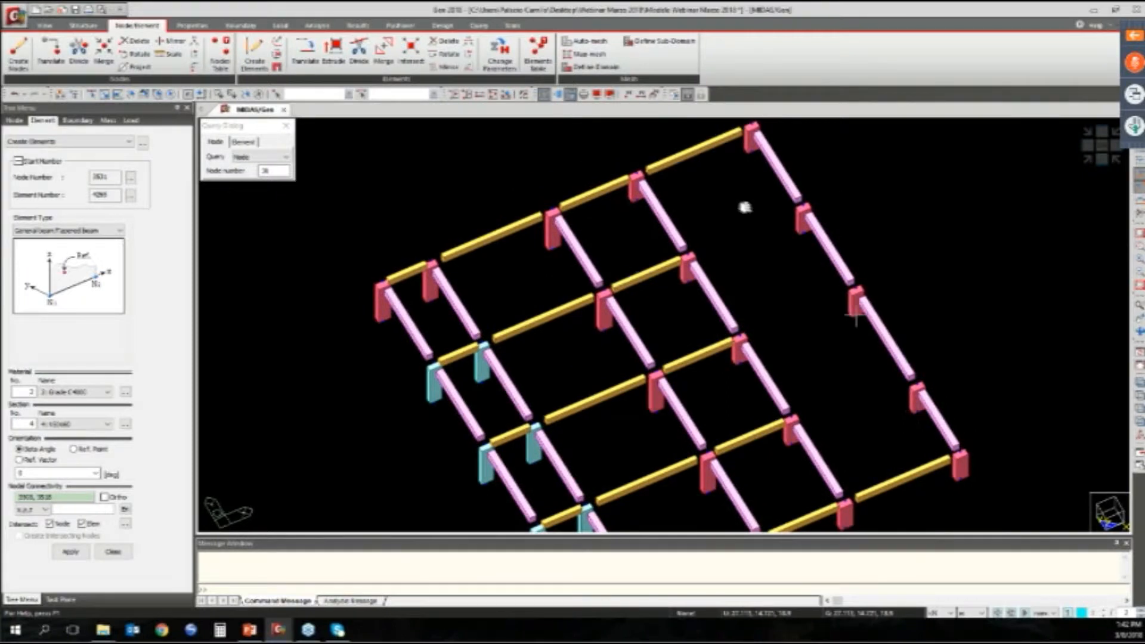
{"action": "middle_click_drag", "start_coordinate": [745, 207], "coordinate": [737, 146]}
{"action": "middle_click_drag", "start_coordinate": [700, 371], "coordinate": [682, 394], "text": "ctrl"}
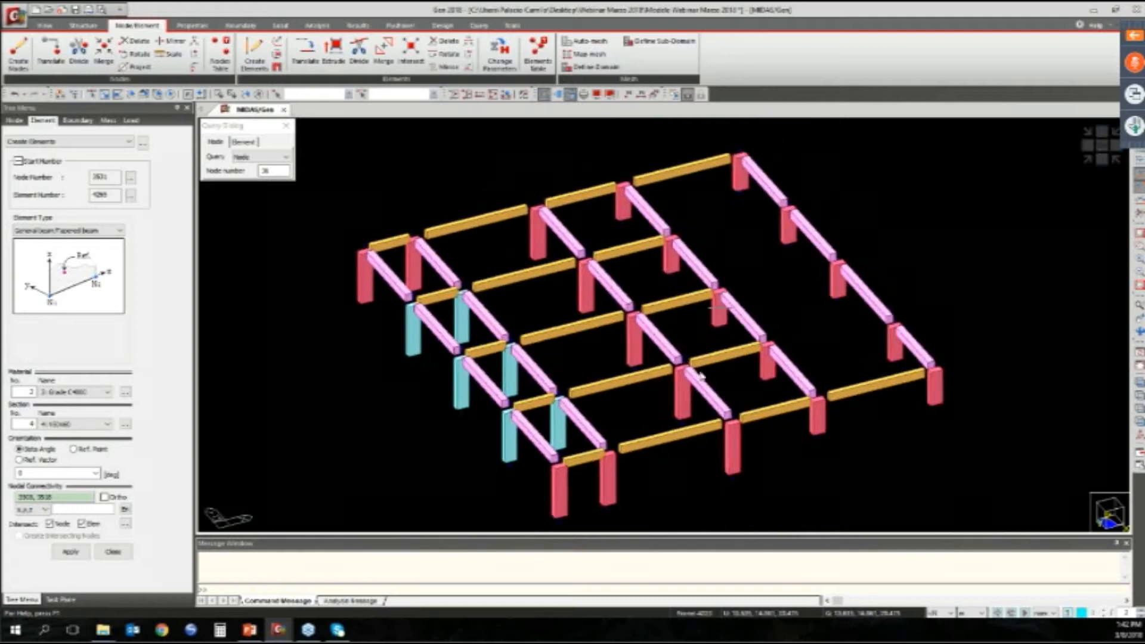
{"action": "left_click", "coordinate": [571, 95]}
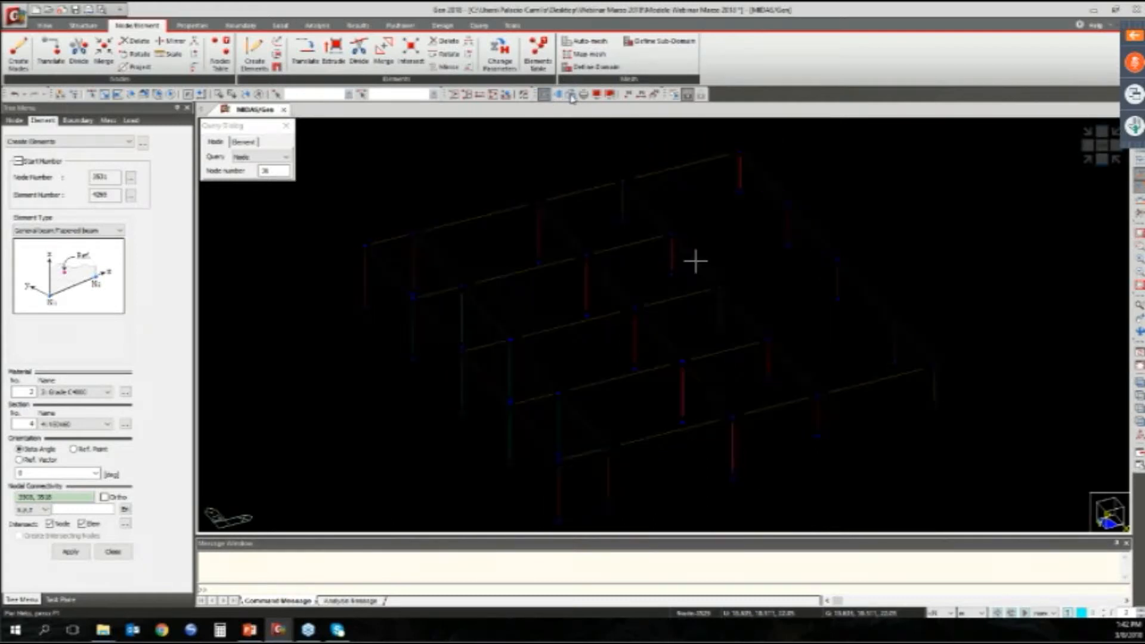
{"action": "left_click", "coordinate": [571, 94]}
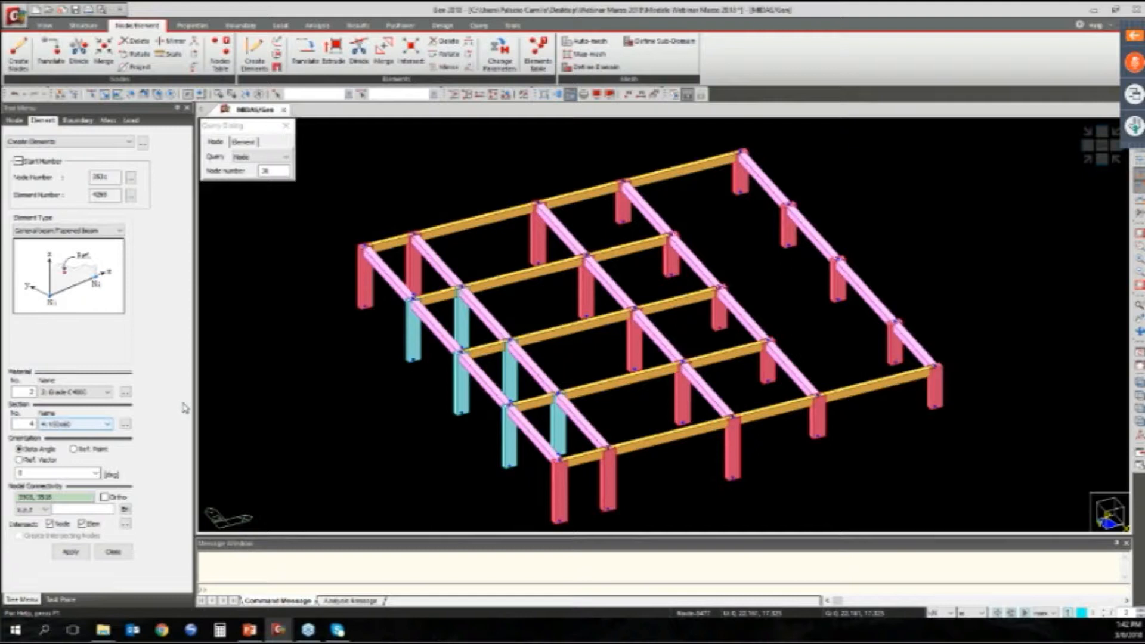
Create two parallel beams across the open end bay, joining the interior column nodes to the outer edge column nodes
{"action": "middle_click_drag", "start_coordinate": [732, 216], "coordinate": [719, 246]}
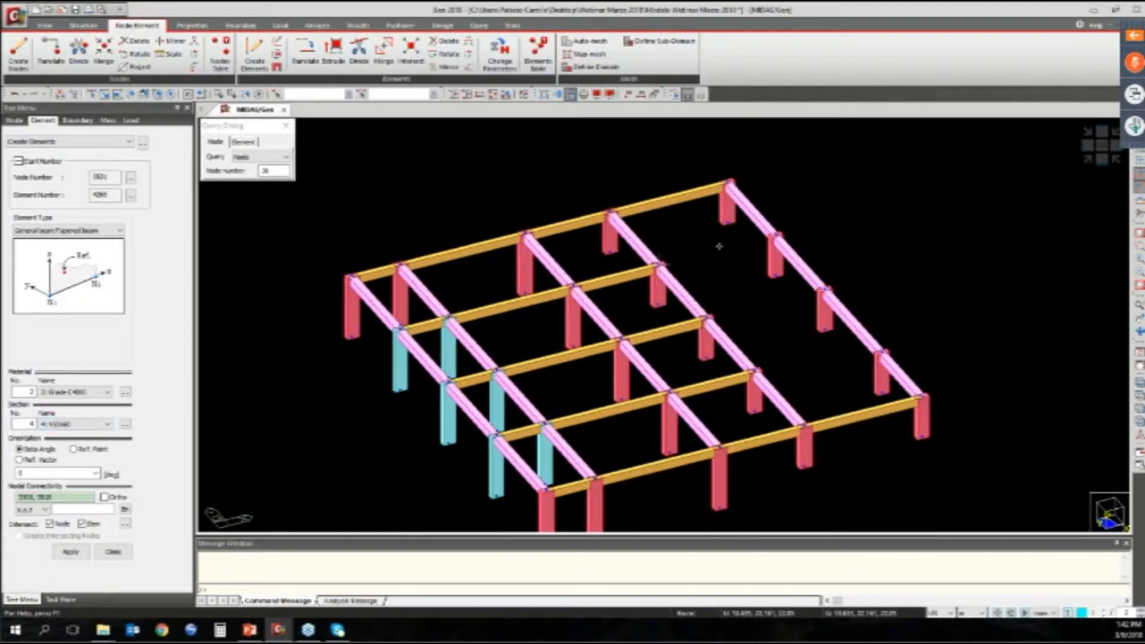
{"action": "left_click", "coordinate": [658, 265]}
{"action": "left_click", "coordinate": [776, 235]}
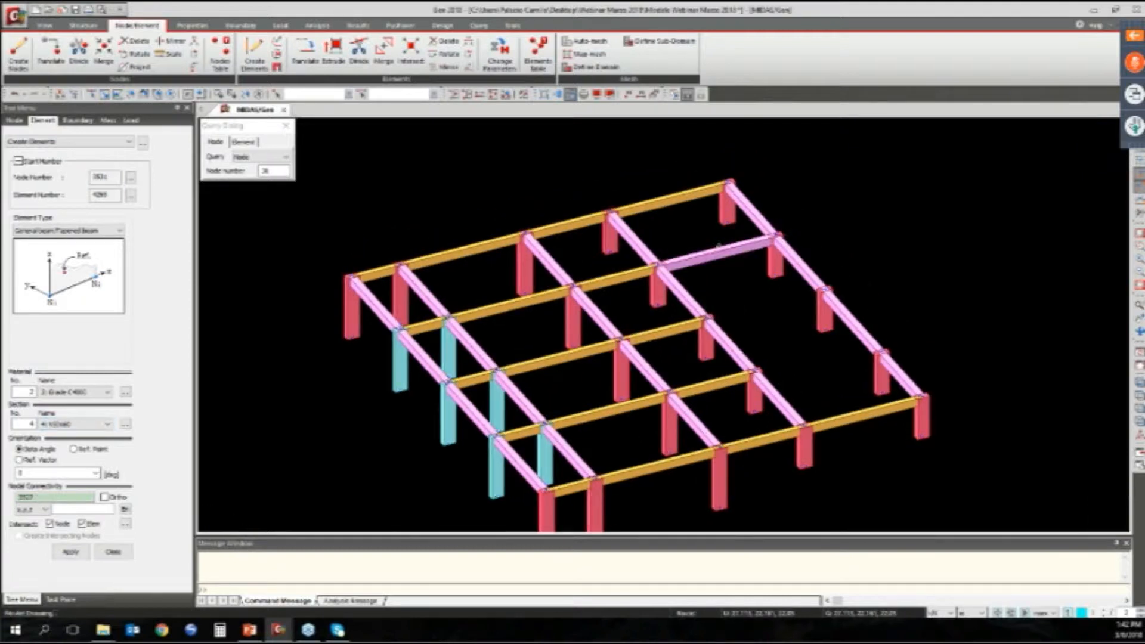
{"action": "left_click", "coordinate": [704, 319]}
{"action": "left_click", "coordinate": [826, 290]}
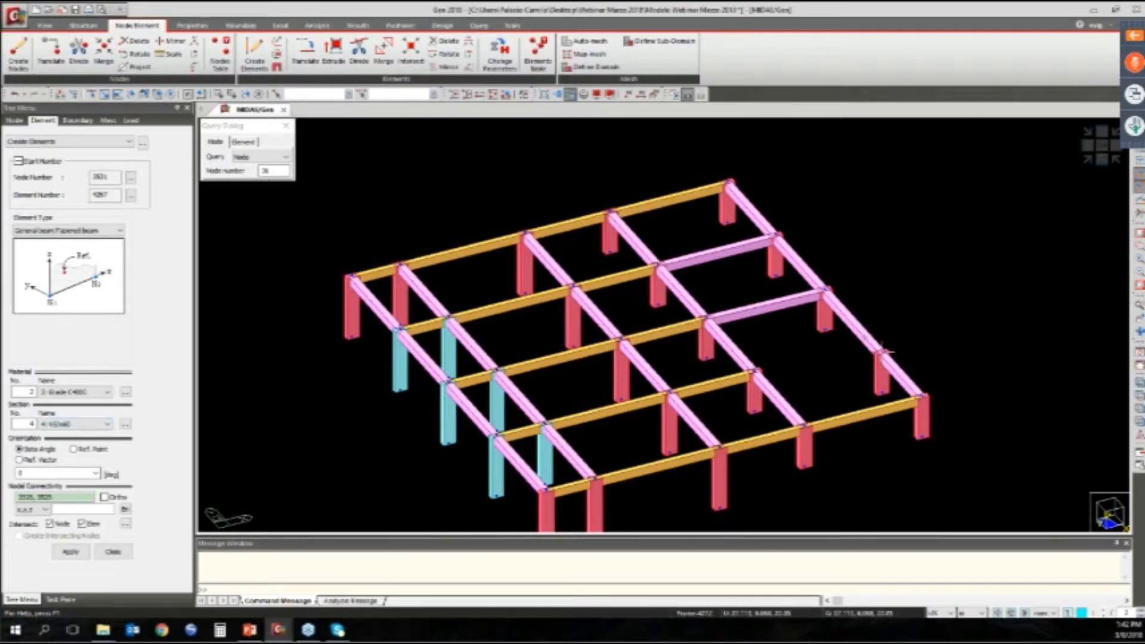
Create a third parallel beam from the next interior column node to the outer edge beam using Ortho, and turn Ortho off
{"action": "left_click", "coordinate": [104, 498]}
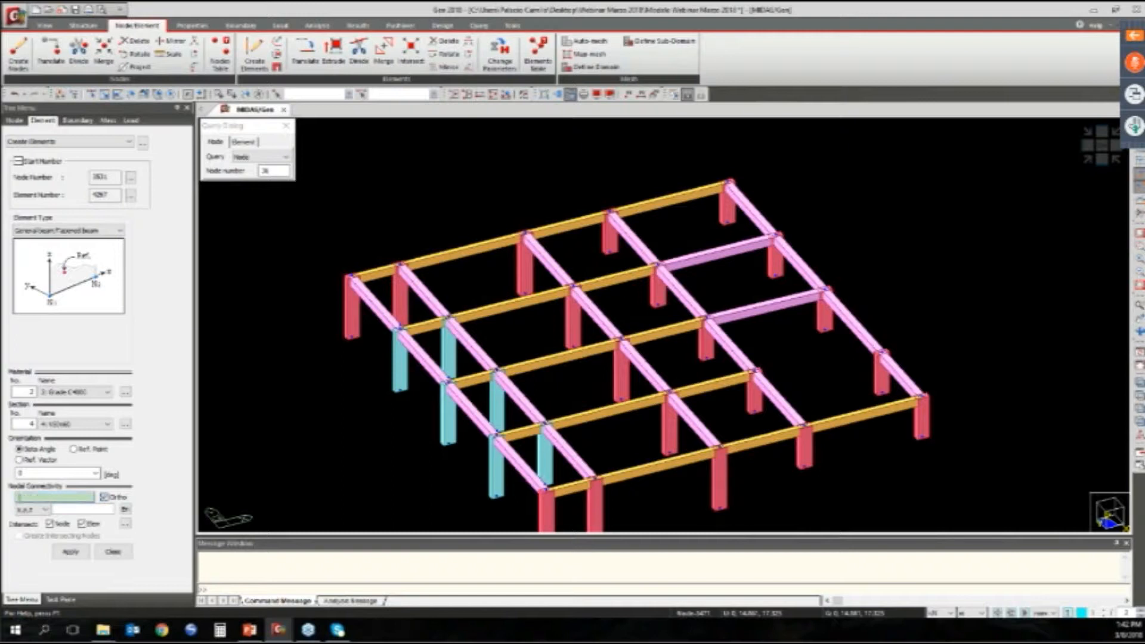
{"action": "left_click", "coordinate": [755, 371]}
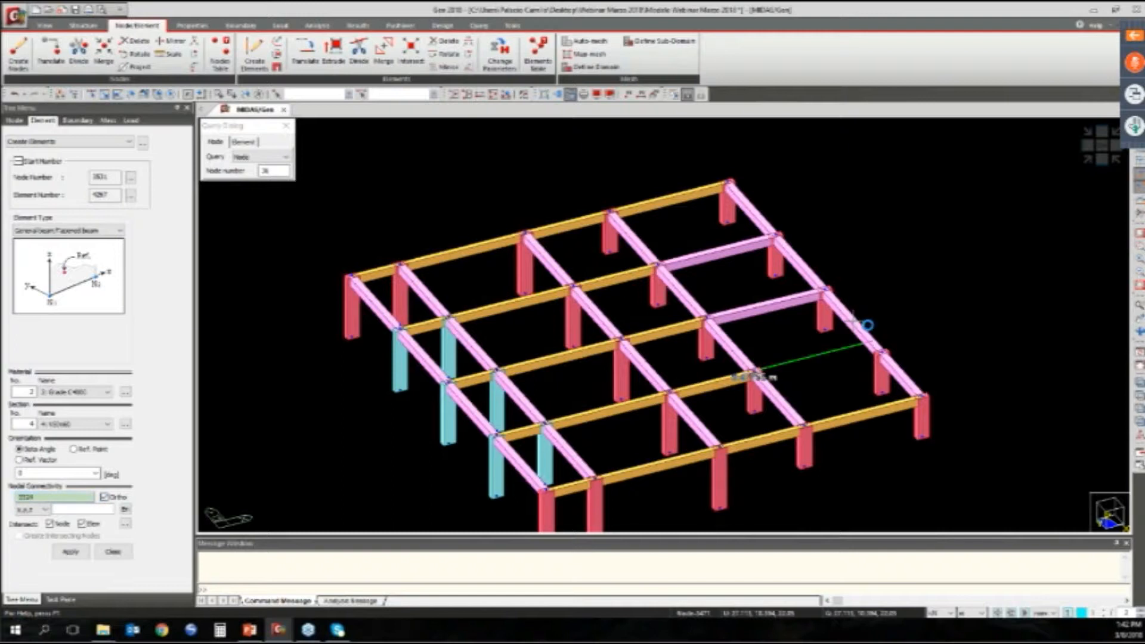
{"action": "left_click", "coordinate": [872, 341]}
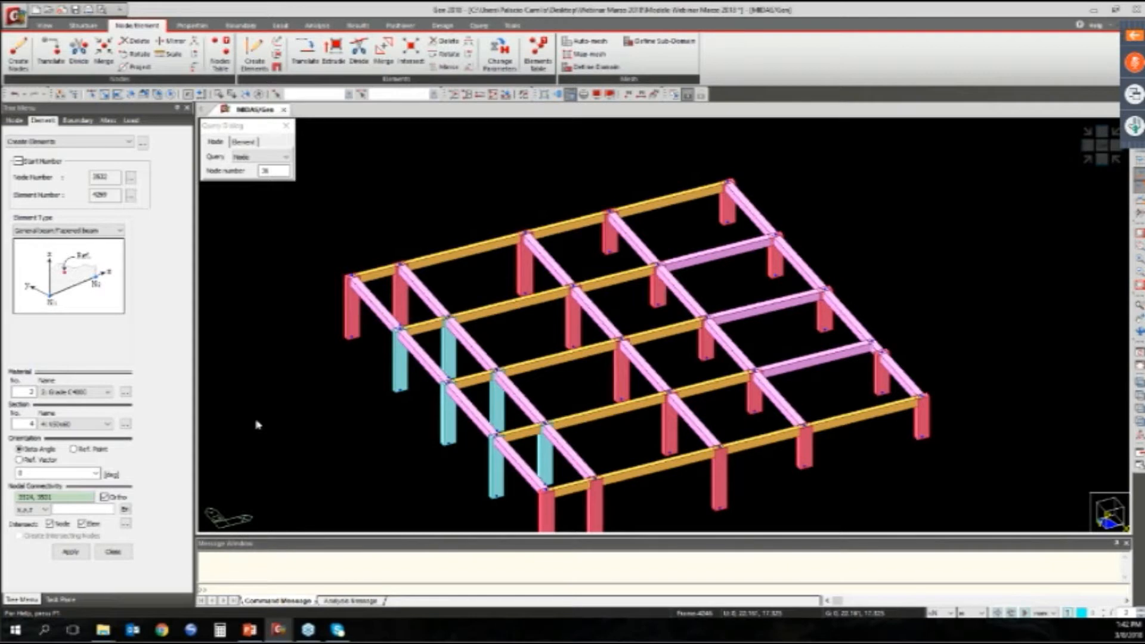
{"action": "left_click", "coordinate": [125, 496]}
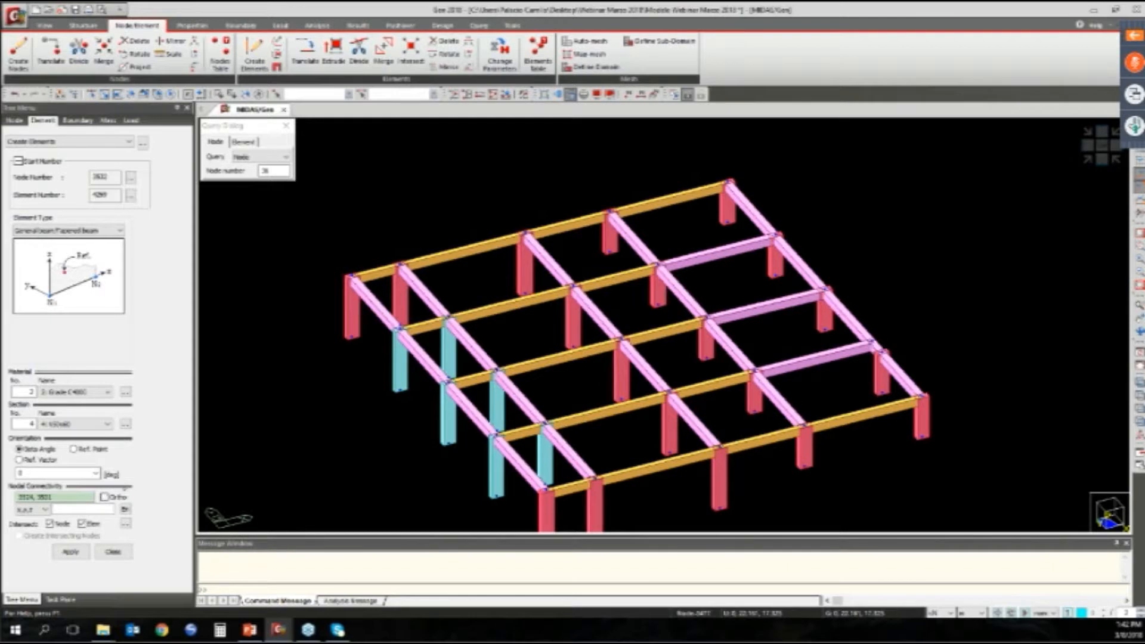
Copy the interior beam line beside the end bay 2.2 m in X, with section increment -1 and node and element intersection enabled
{"action": "middle_click_drag", "start_coordinate": [818, 367], "coordinate": [793, 335]}
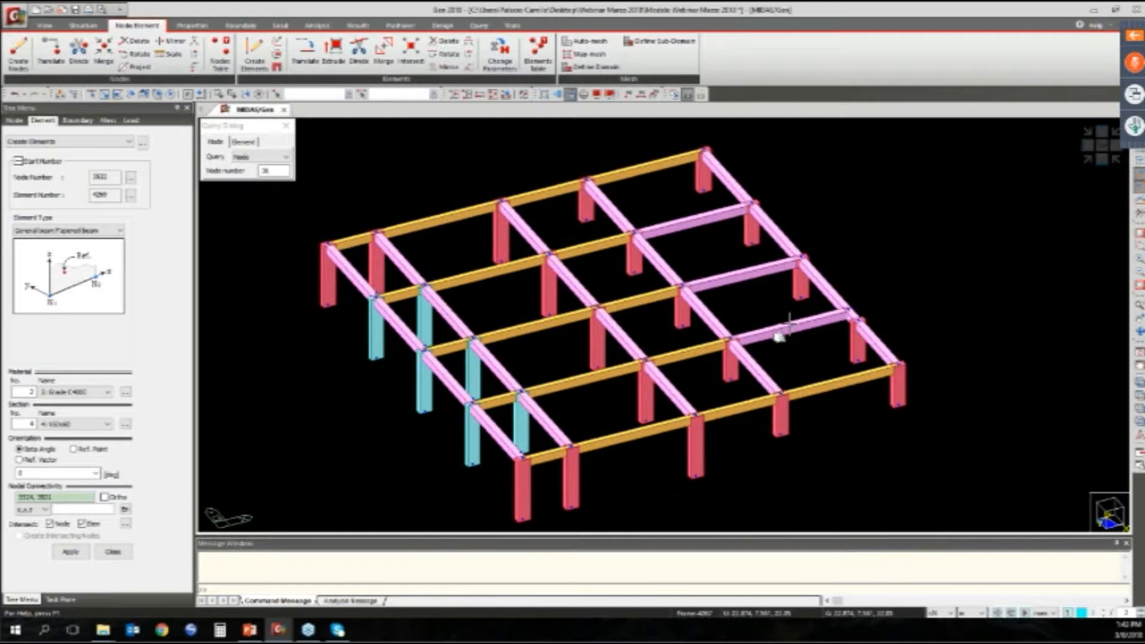
{"action": "middle_click_drag", "start_coordinate": [788, 325], "coordinate": [839, 316]}
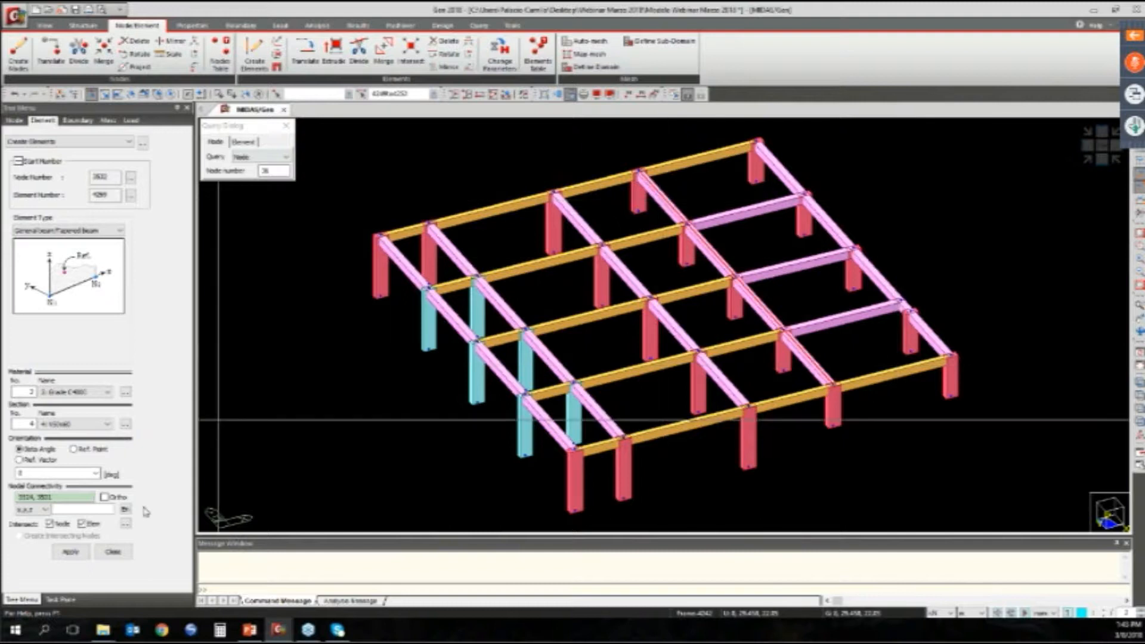
{"action": "left_click", "coordinate": [302, 53]}
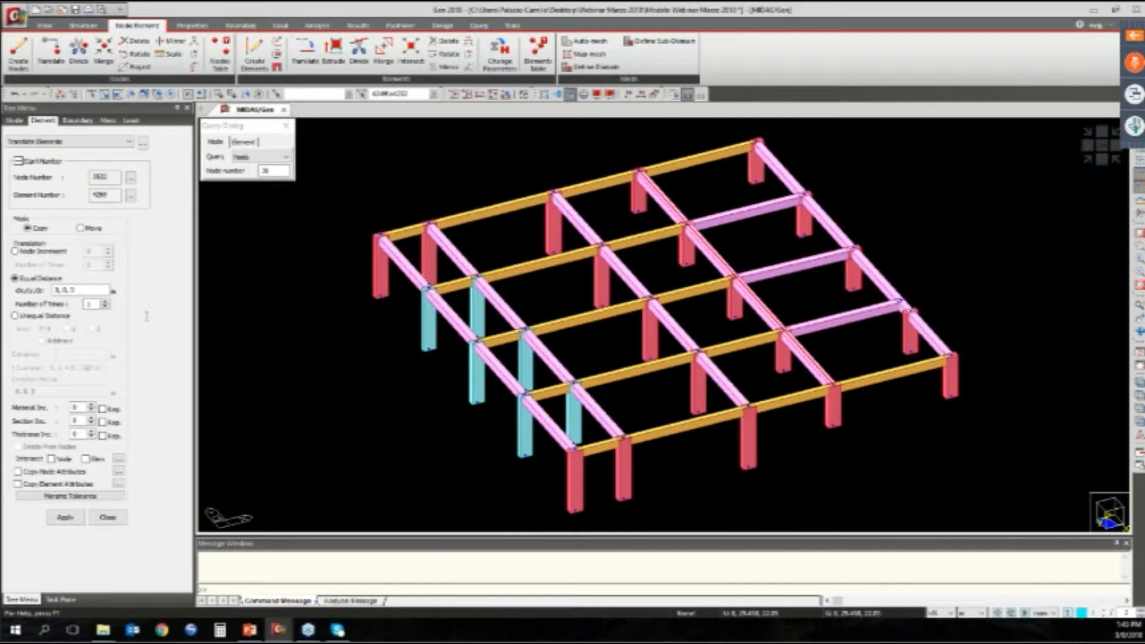
{"action": "left_click", "coordinate": [80, 290]}
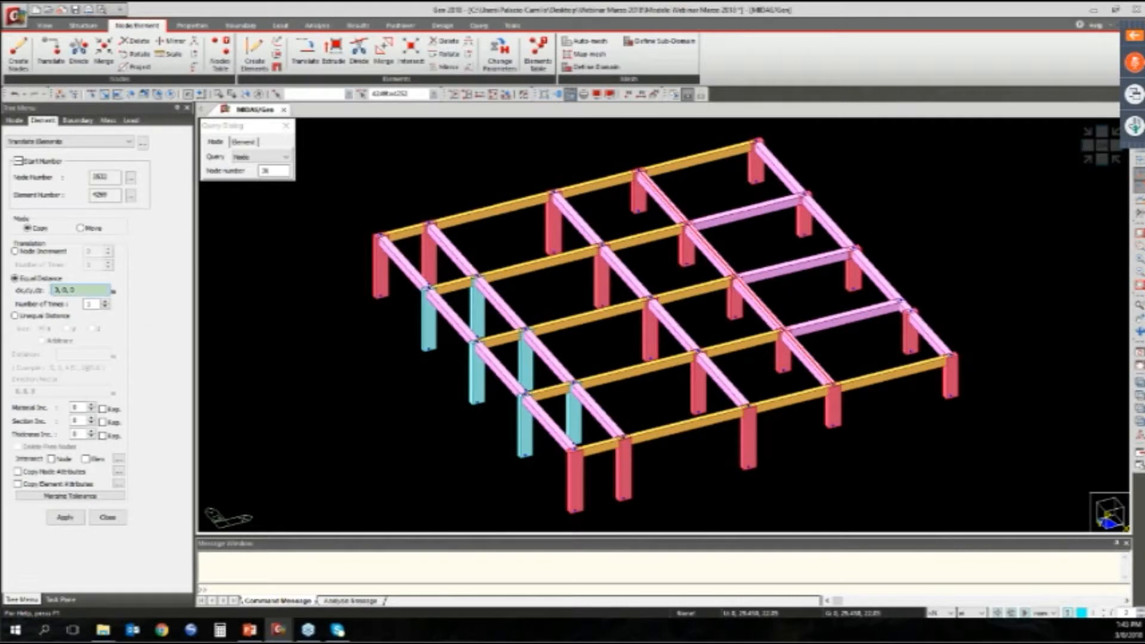
{"action": "left_click", "coordinate": [58, 290]}
{"action": "type", "text": ".2"}
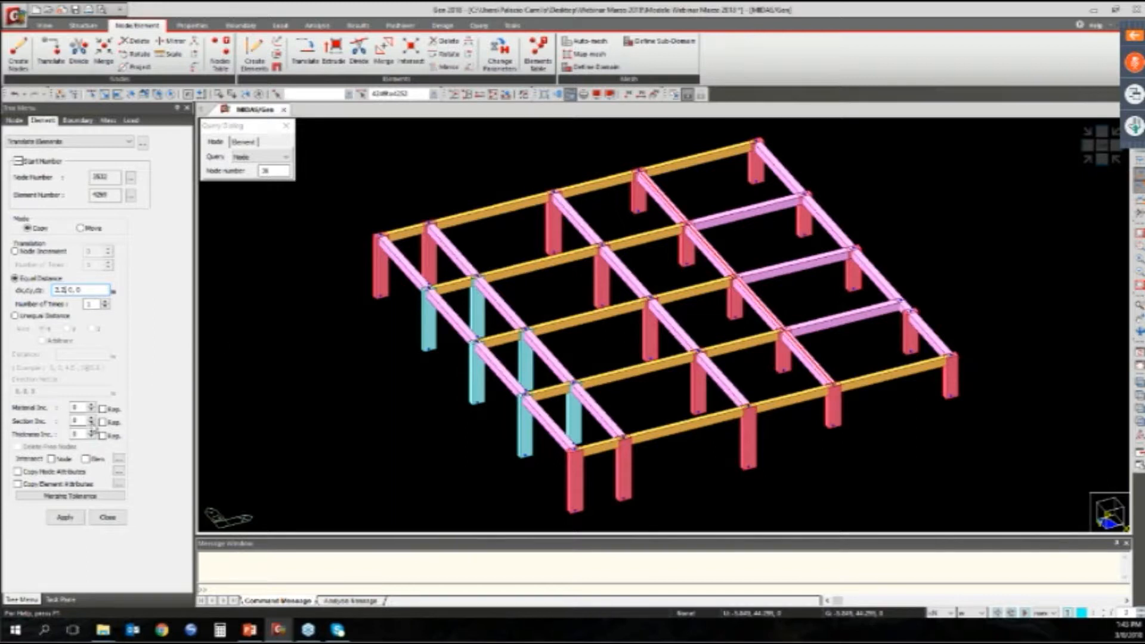
{"action": "left_click_drag", "start_coordinate": [80, 422], "coordinate": [56, 424]}
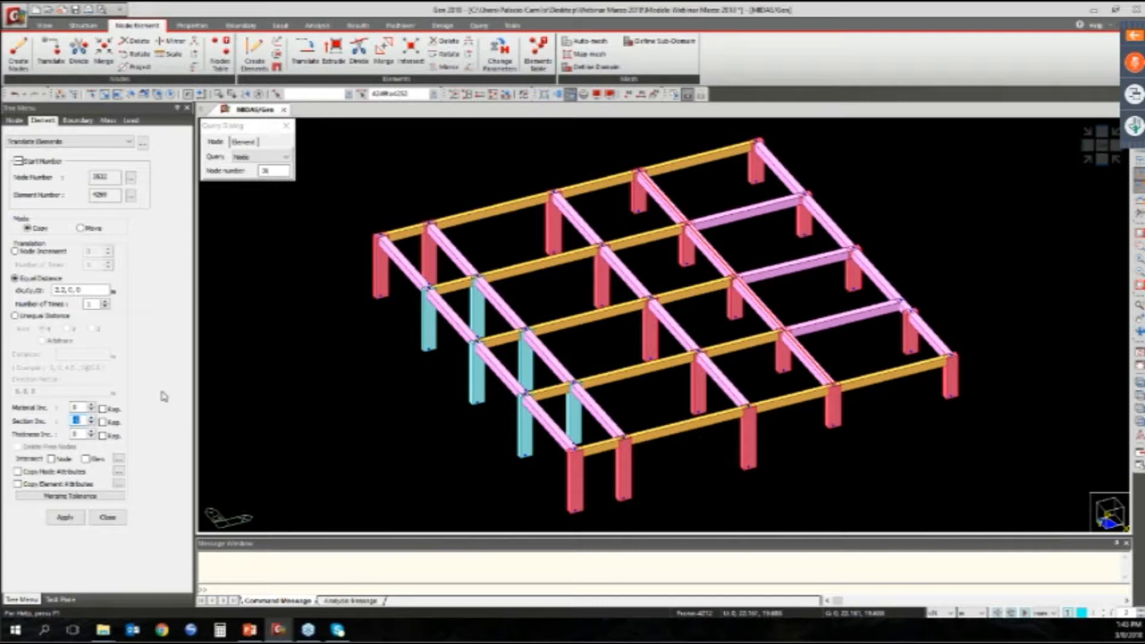
{"action": "type", "text": "-1"}
{"action": "left_click", "coordinate": [87, 459]}
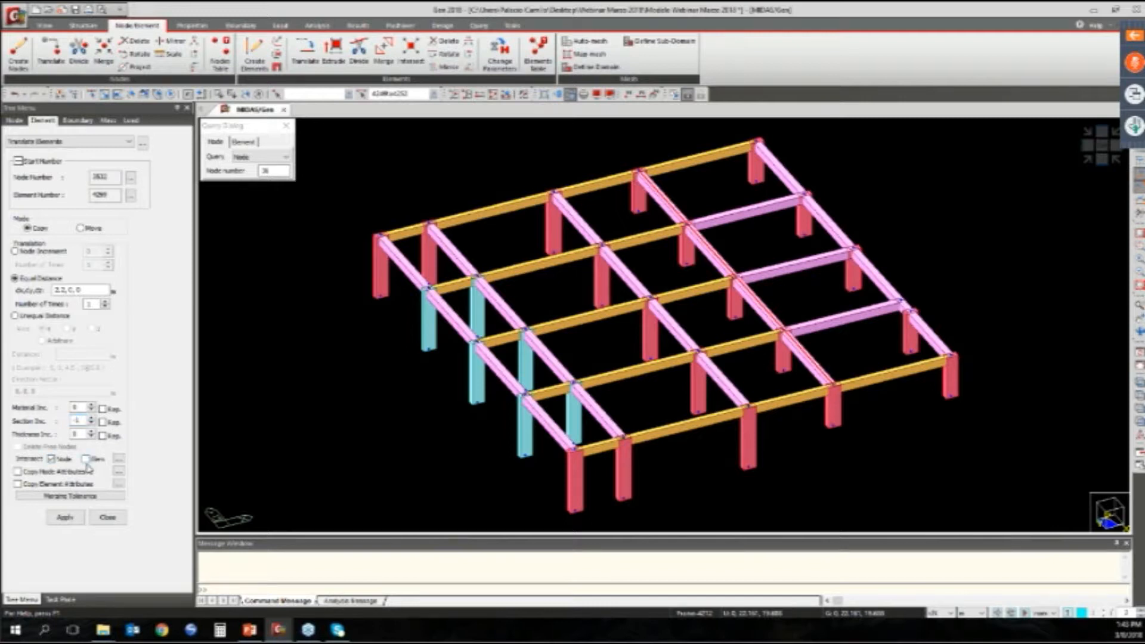
{"action": "left_click", "coordinate": [66, 518]}
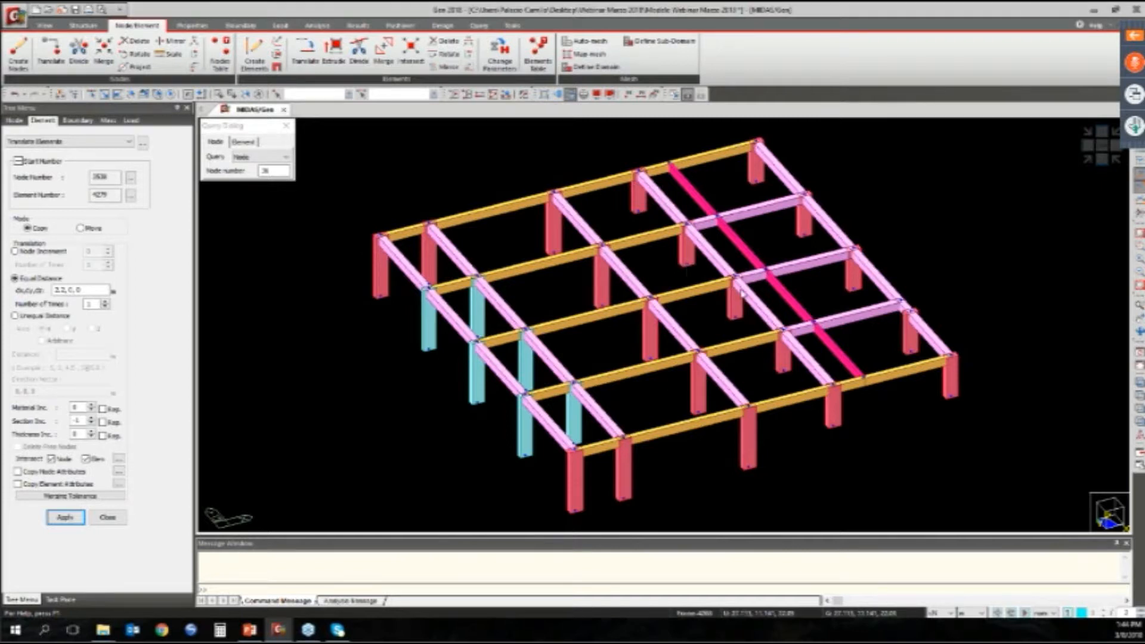
Copy the first beam segment of the second longitudinal beam line 1.77 m in X
{"action": "left_click", "coordinate": [452, 249]}
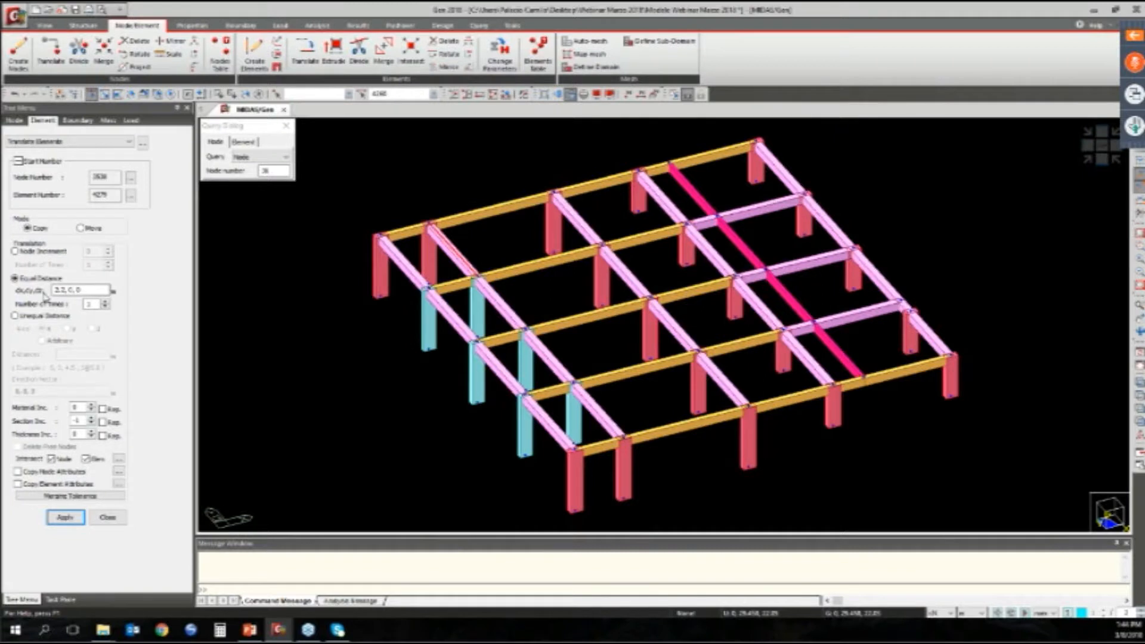
{"action": "left_click_drag", "start_coordinate": [67, 291], "coordinate": [44, 294]}
{"action": "key", "text": "BackSpace"}
{"action": "type", "text": "1.77"}
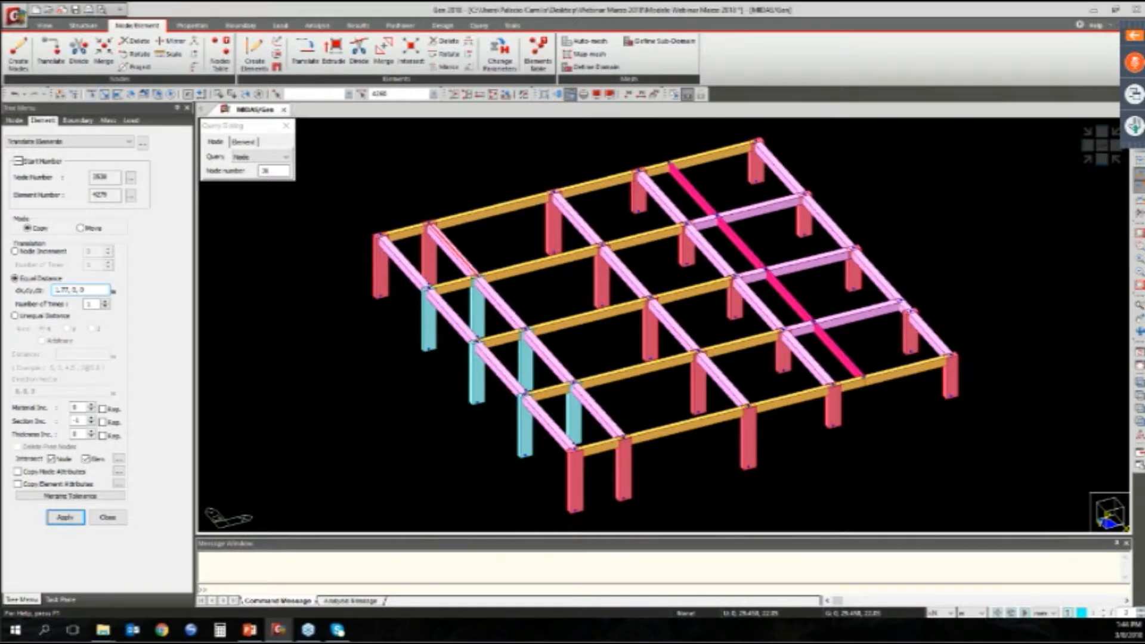
{"action": "left_click", "coordinate": [66, 518]}
Copy the second beam segment of the same longitudinal beam line 2.18 m in X
{"action": "left_click", "coordinate": [501, 303]}
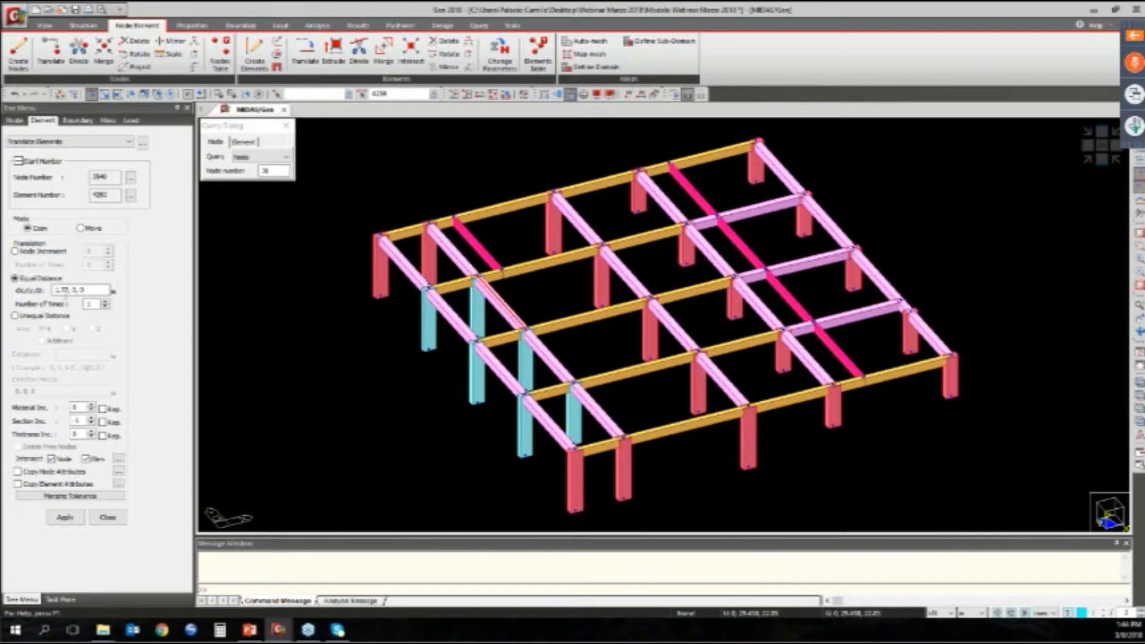
{"action": "left_click_drag", "start_coordinate": [70, 290], "coordinate": [53, 291]}
{"action": "type", "text": "2.18"}
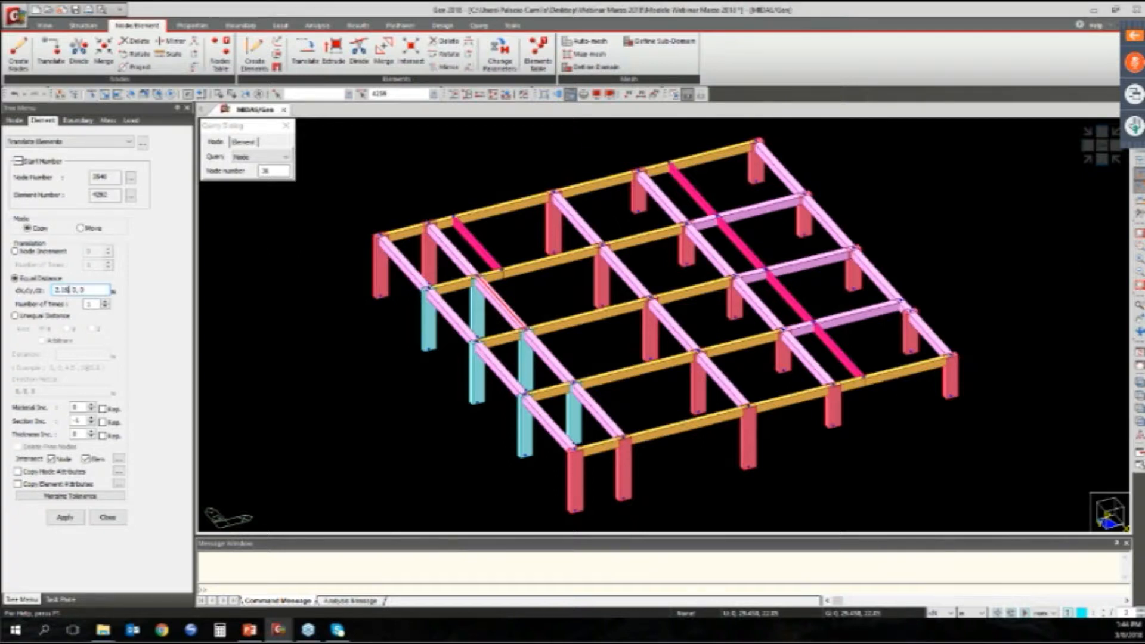
{"action": "left_click", "coordinate": [64, 519]}
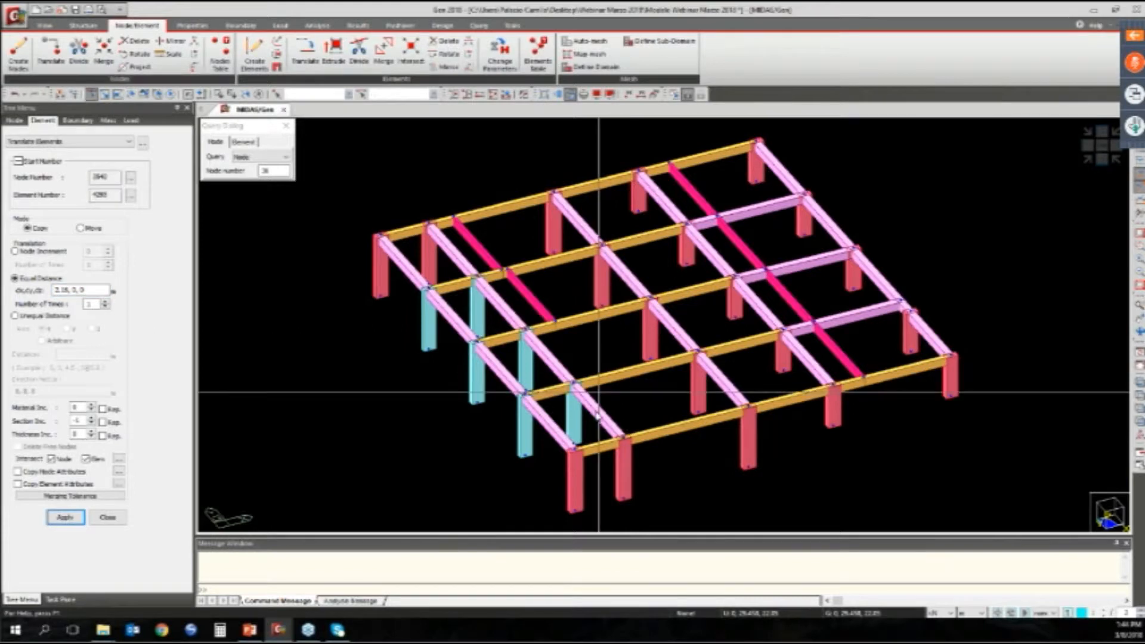
Copy the last two beam segments of the same longitudinal beam line 2.71 m in X
{"action": "left_click", "coordinate": [560, 366]}
{"action": "left_click", "coordinate": [593, 407]}
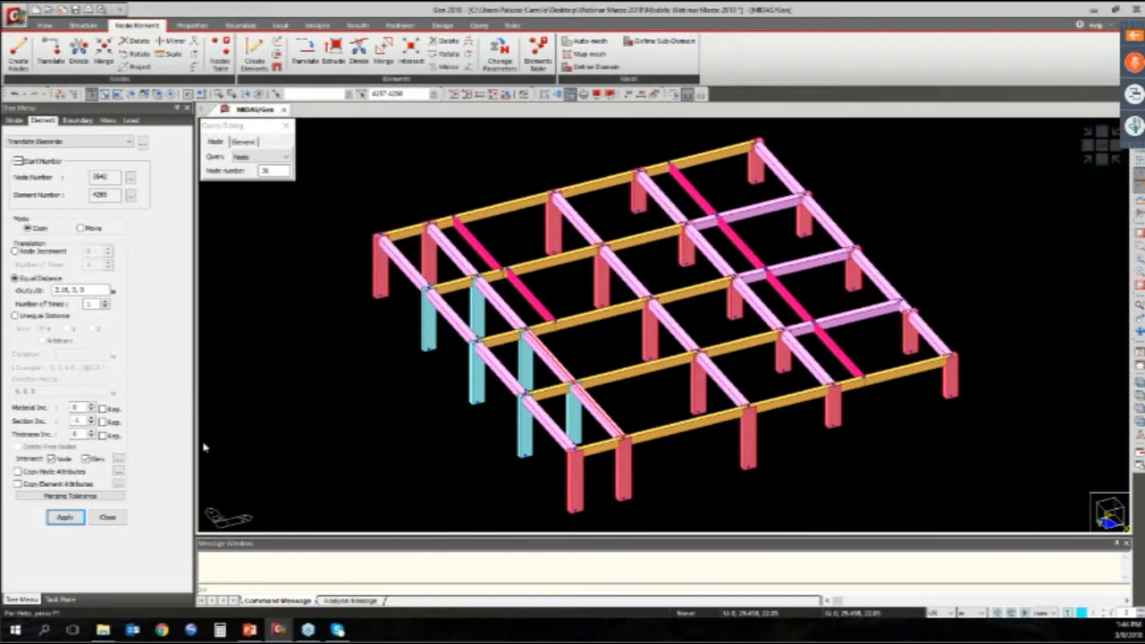
{"action": "left_click_drag", "start_coordinate": [69, 291], "coordinate": [43, 295]}
{"action": "type", "text": "5"}
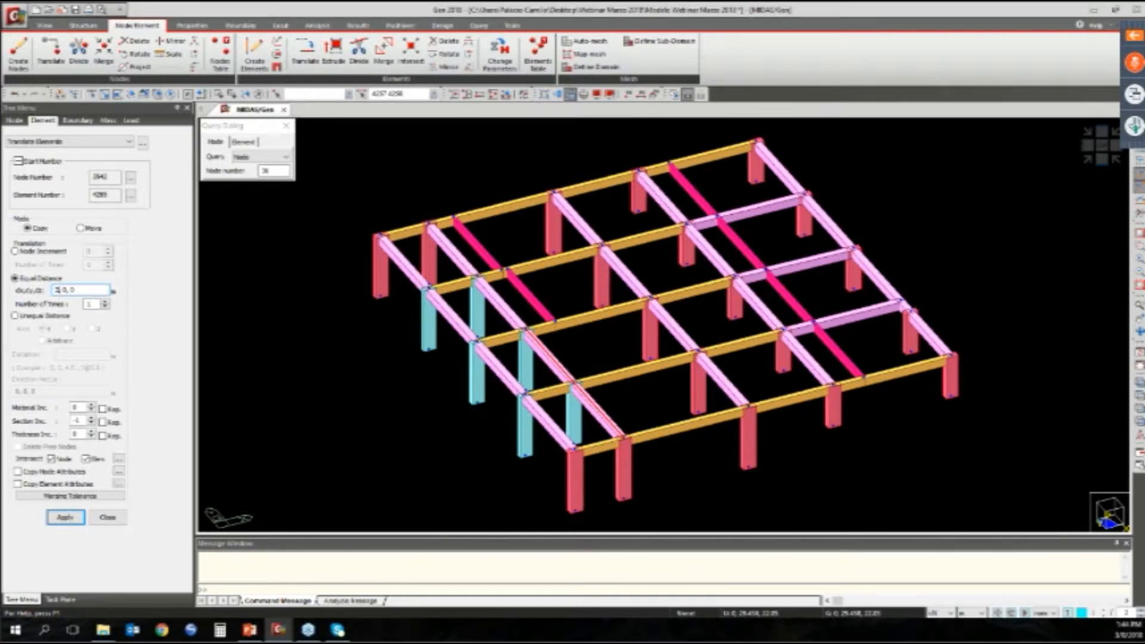
{"action": "key", "text": "BackSpace"}
{"action": "type", "text": "3.71"}
{"action": "left_click", "coordinate": [64, 518]}
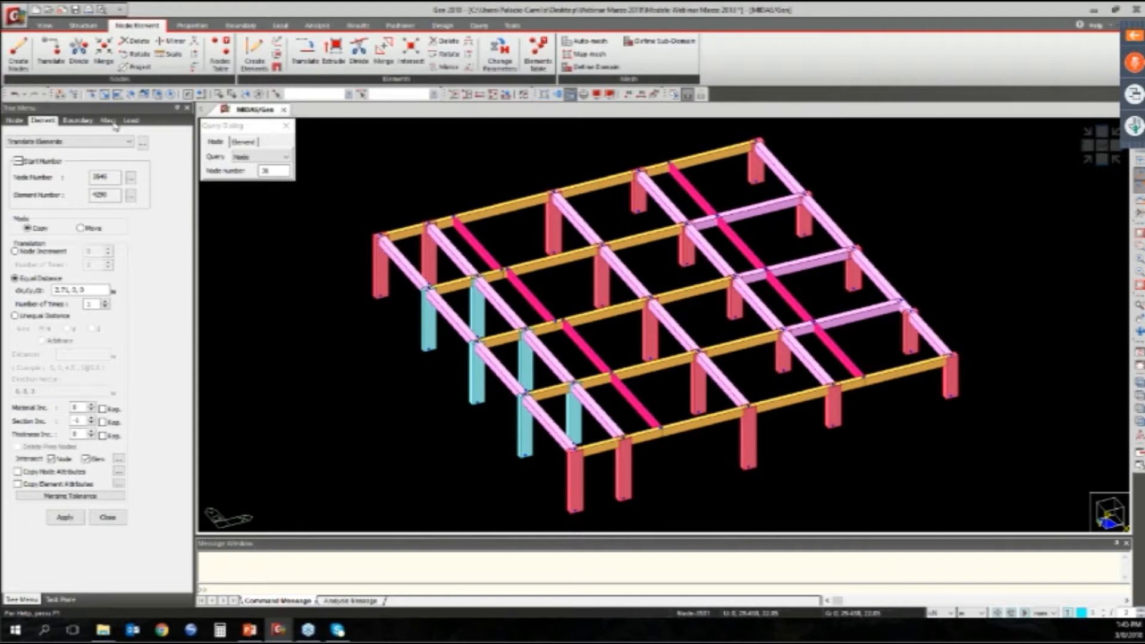
Copy the second bay's secondary beam 7.2 m in X, undo that copy, and copy the adjacent main beam by the same distance instead
{"action": "left_click", "coordinate": [91, 94]}
{"action": "left_click", "coordinate": [527, 269]}
{"action": "left_click_drag", "start_coordinate": [68, 290], "coordinate": [53, 291]}
{"action": "type", "text": "7."}
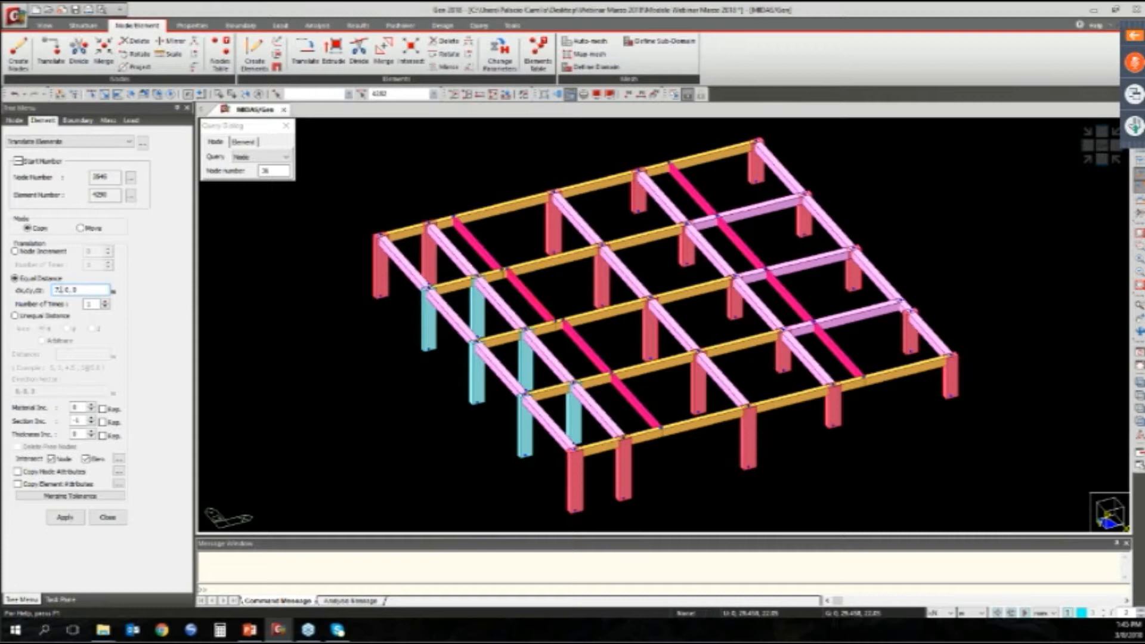
{"action": "type", "text": "2"}
{"action": "left_click", "coordinate": [67, 519]}
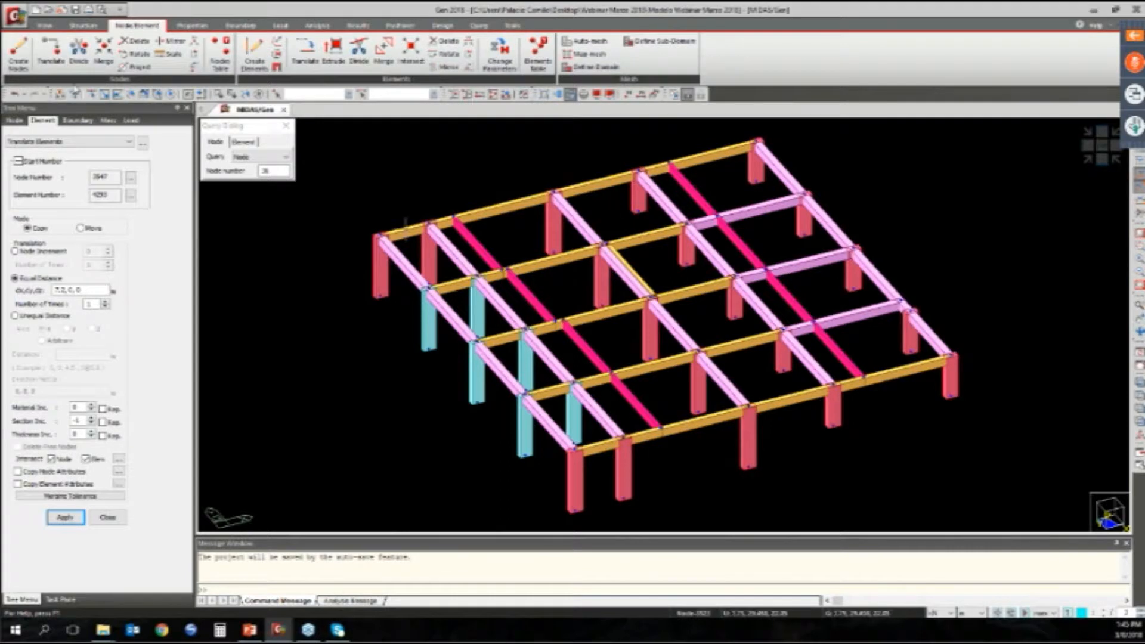
{"action": "left_click", "coordinate": [15, 95]}
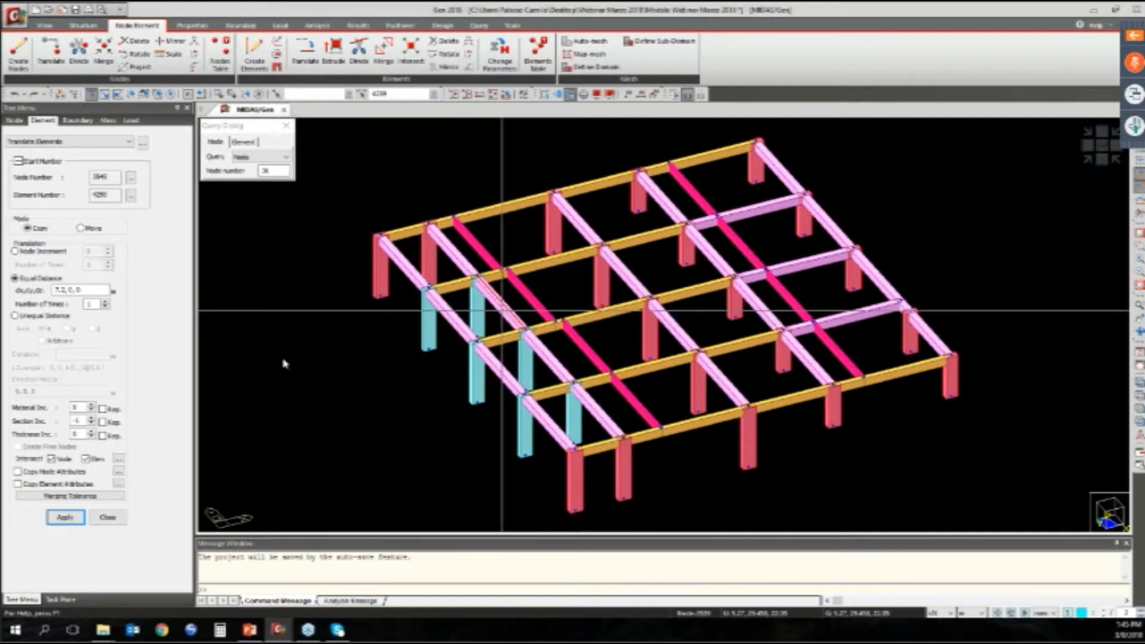
{"action": "left_click", "coordinate": [67, 517]}
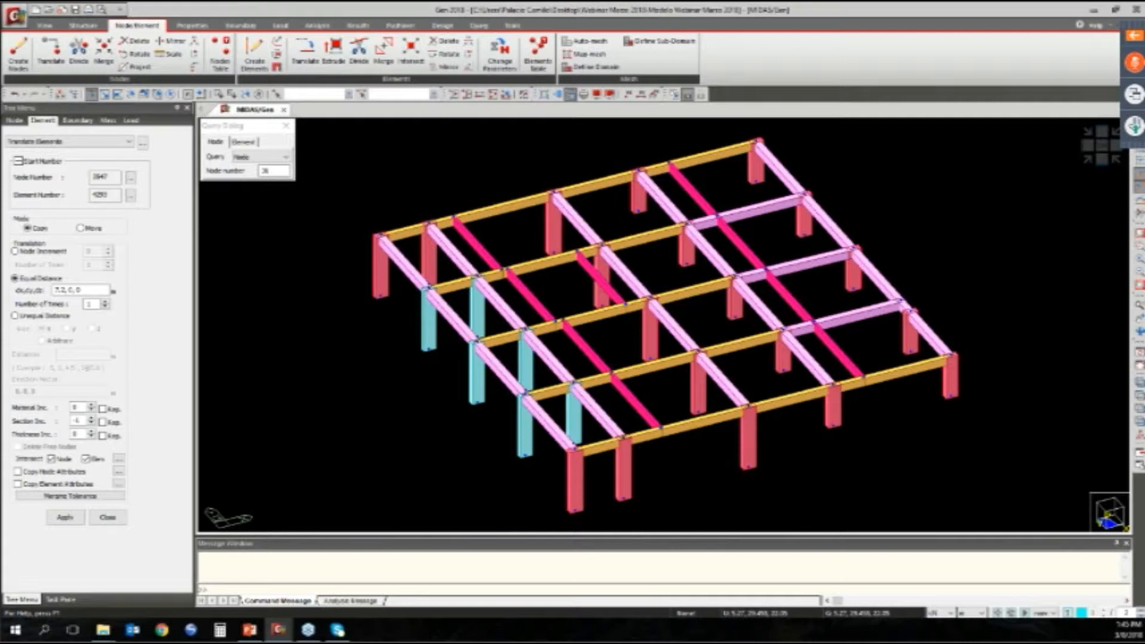
Copy the short beam segment between the fourth main beam and the last secondary beam -3.38 m in Y in the nearest bay
{"action": "left_click", "coordinate": [815, 331]}
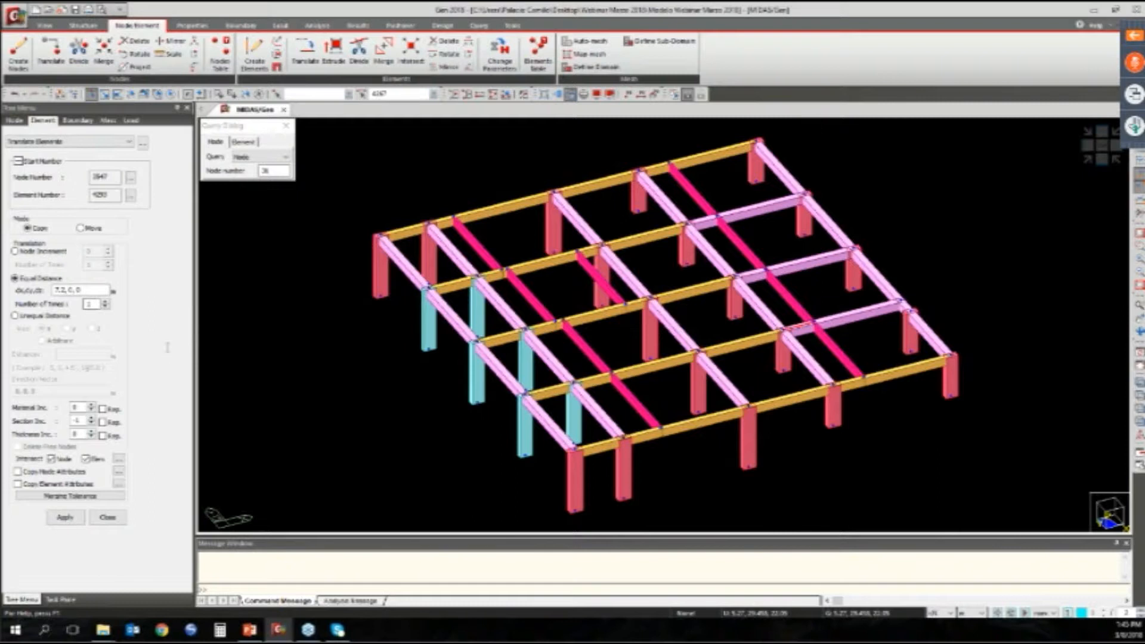
{"action": "left_click", "coordinate": [87, 290]}
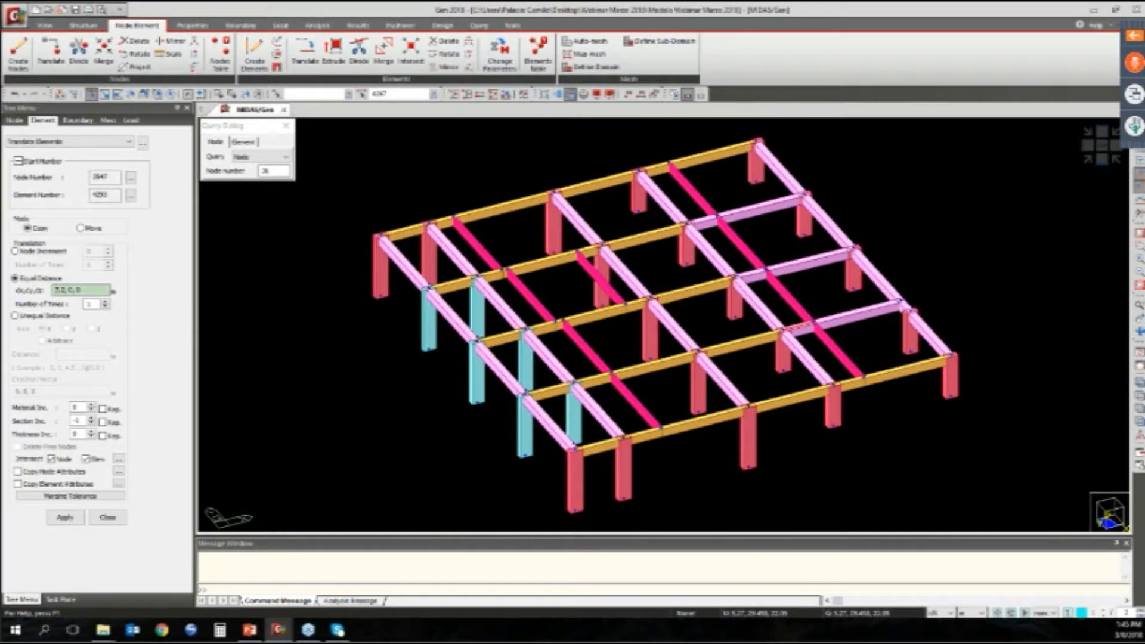
{"action": "left_click_drag", "start_coordinate": [65, 290], "coordinate": [53, 290]}
{"action": "type", "text": "-"}
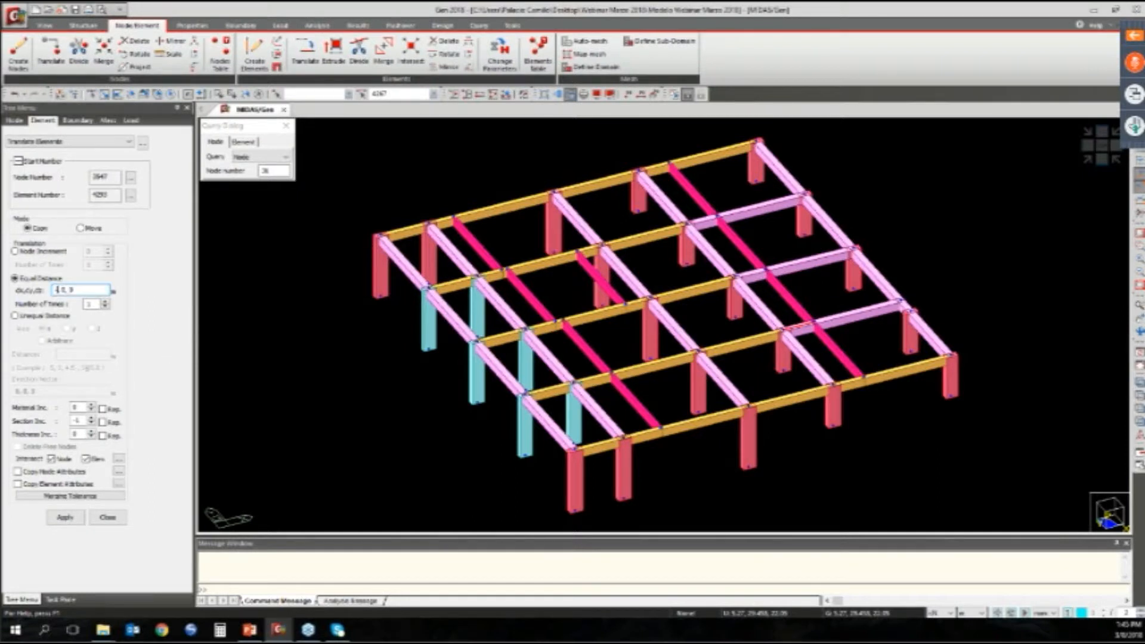
{"action": "type", "text": "3"}
{"action": "key", "text": "BackSpace"}
{"action": "type", "text": "-3.38"}
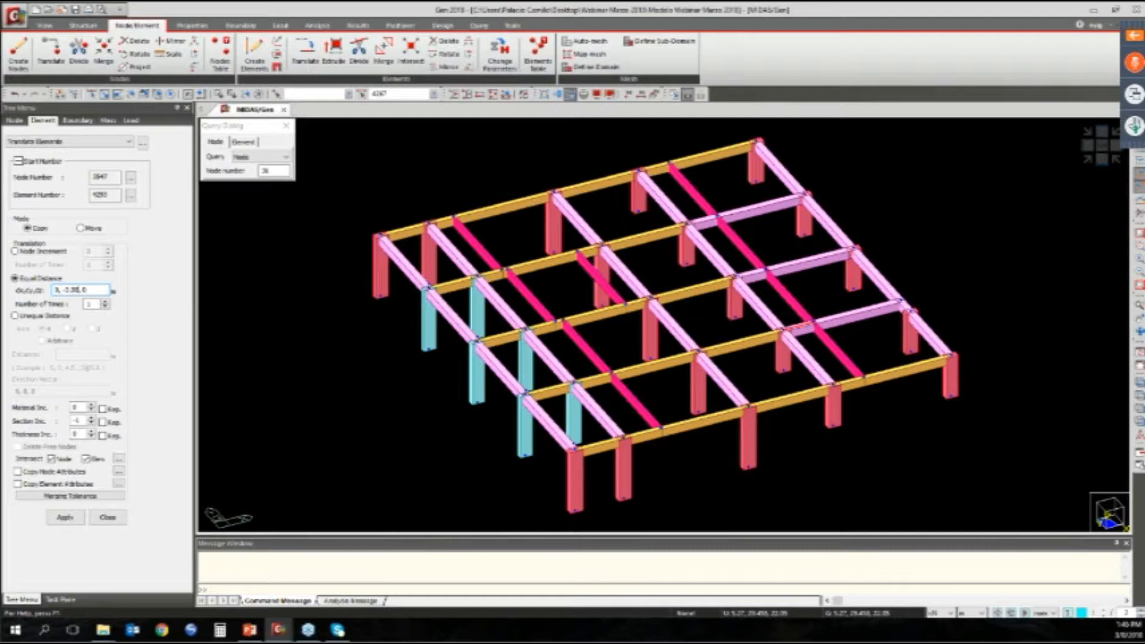
{"action": "left_click", "coordinate": [63, 518]}
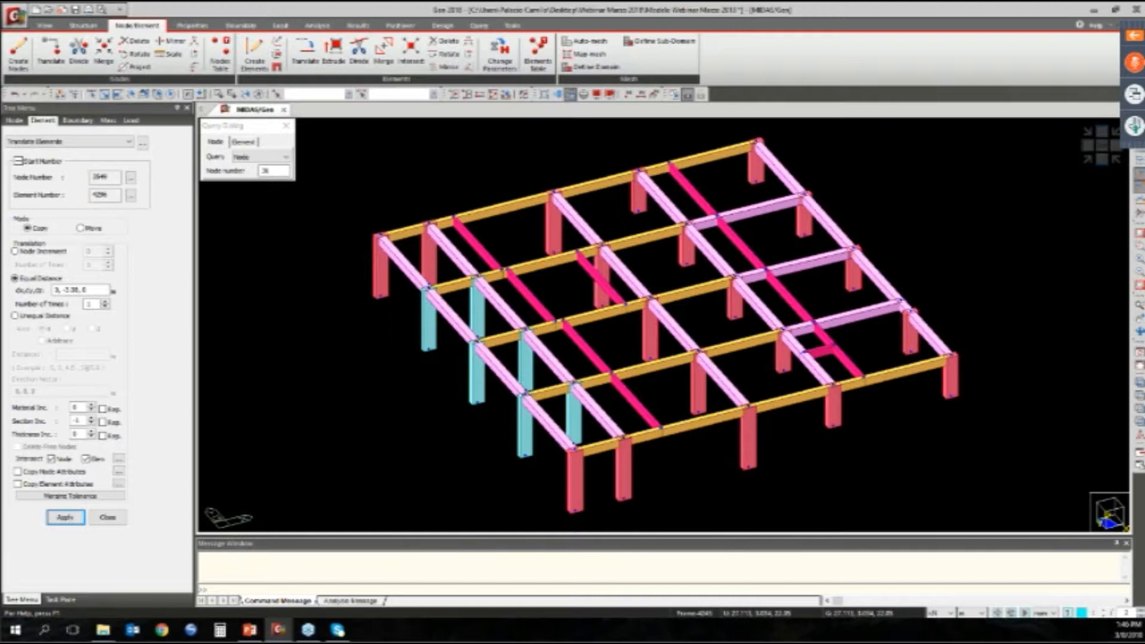
Copy the two near-edge beam segments of the second X bay 2.62 m in Y, and undo that copy
{"action": "left_click", "coordinate": [683, 424]}
{"action": "left_click", "coordinate": [637, 435]}
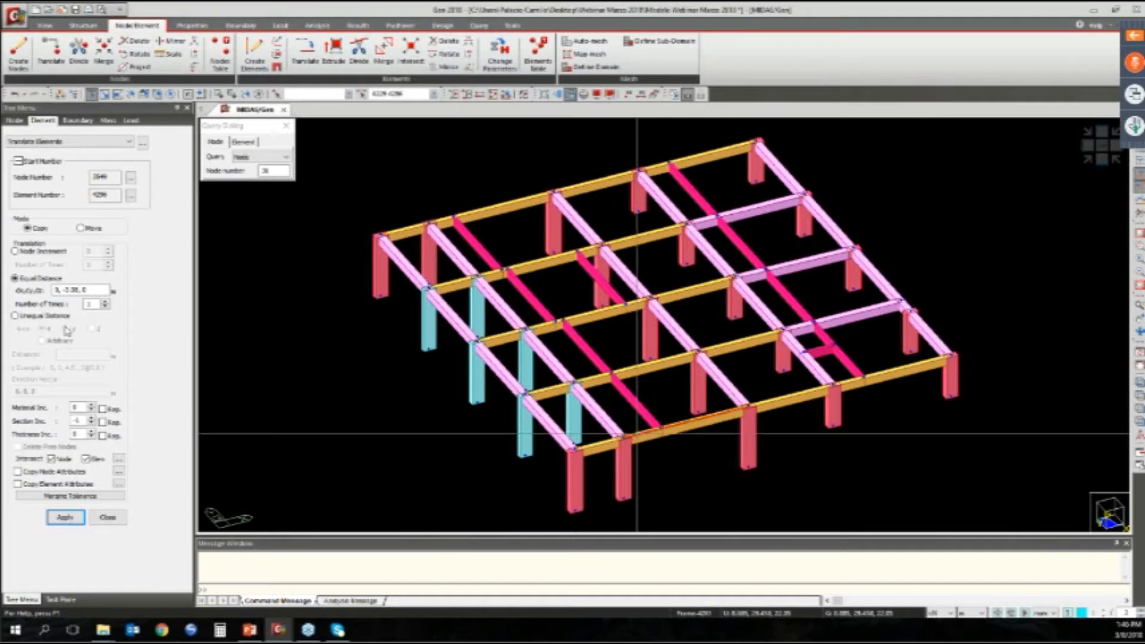
{"action": "left_click", "coordinate": [80, 290]}
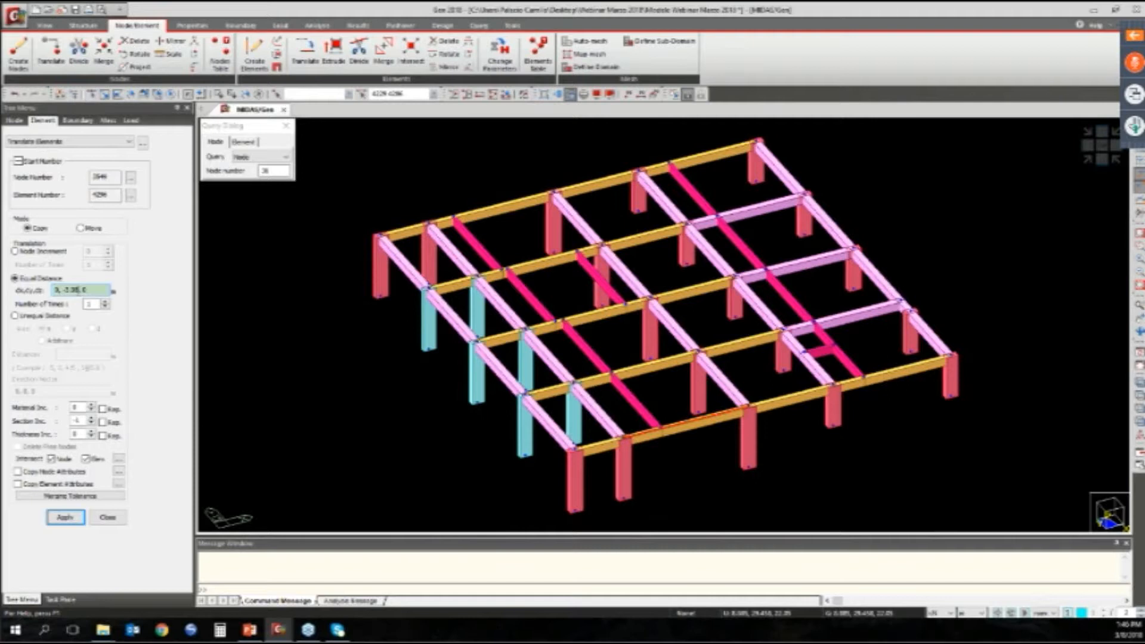
{"action": "key", "text": "BackSpace"}
{"action": "key", "text": "BackSpace"}
{"action": "key", "text": "BackSpace"}
{"action": "key", "text": "BackSpace"}
{"action": "key", "text": "BackSpace"}
{"action": "type", "text": "2.65"}
{"action": "left_click", "coordinate": [65, 518]}
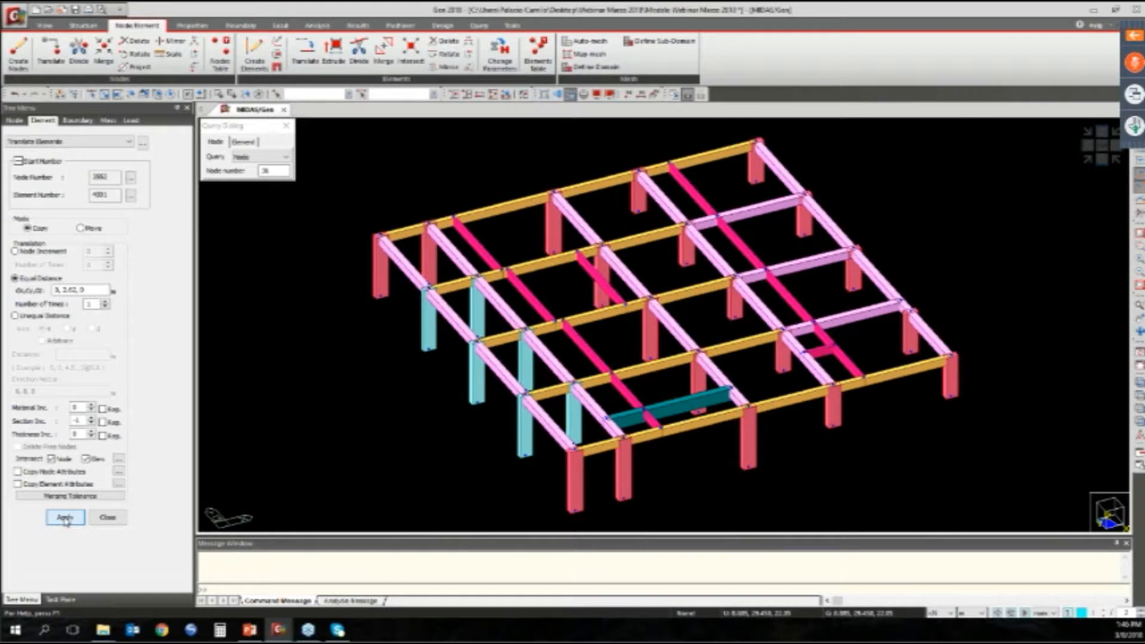
{"action": "key", "text": "ctrl+z"}
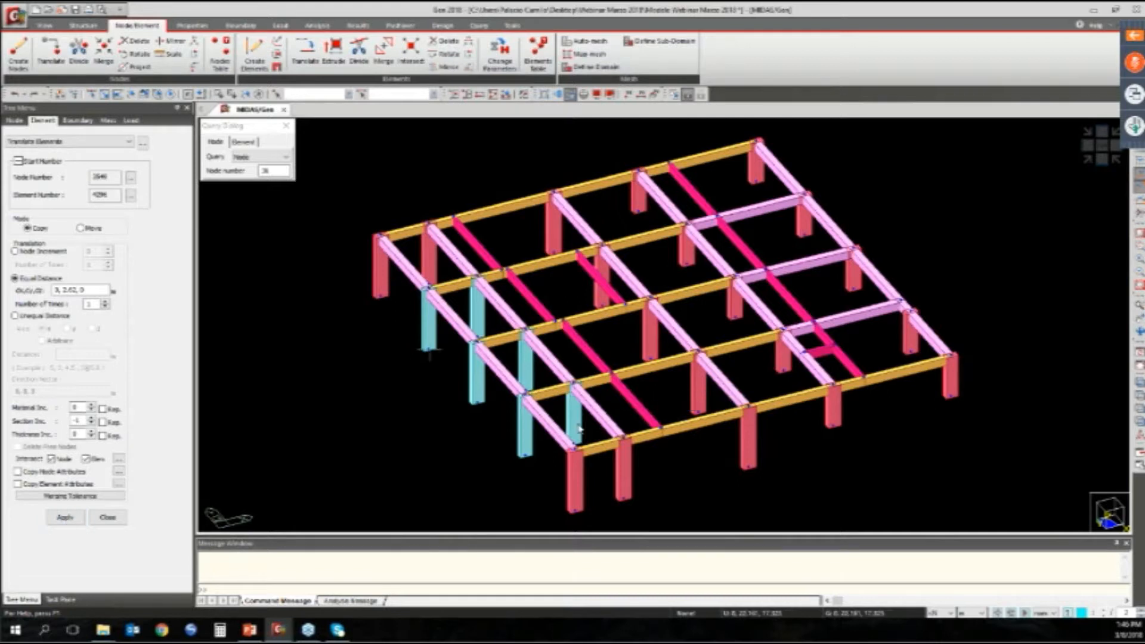
Set the section increment to 1 and copy the same two edge beam segments 2.62 m in Y again
{"action": "left_click", "coordinate": [89, 417]}
{"action": "double_click", "coordinate": [75, 420]}
{"action": "left_click", "coordinate": [66, 518]}
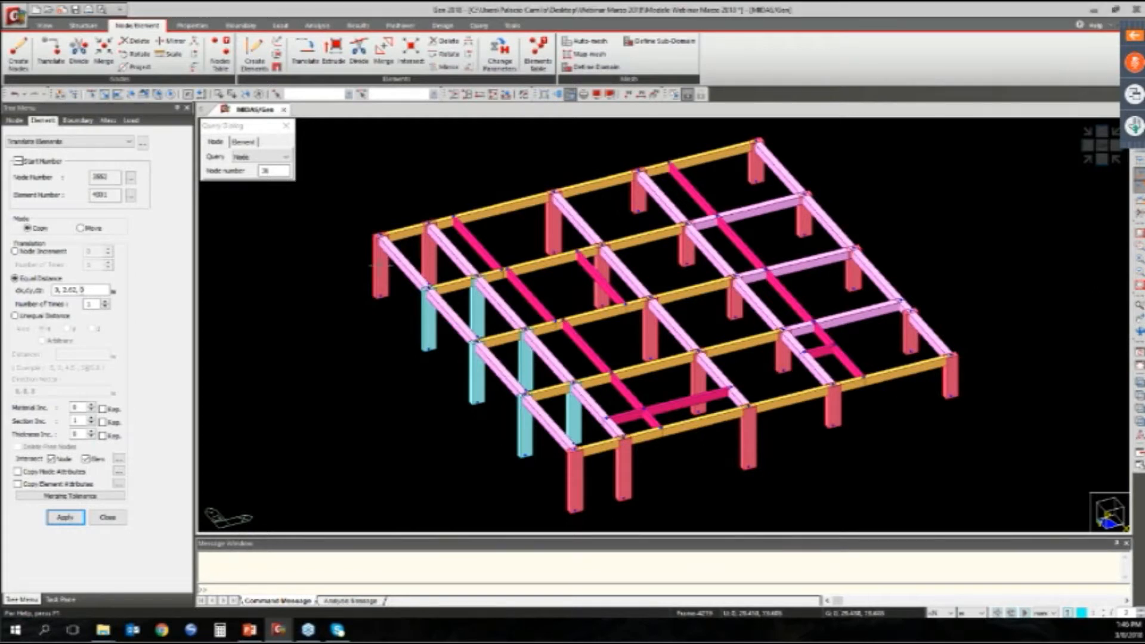
Copy the same edge beam segments 11.52 m in Y, and copy them once more farther in Y into the third bay
{"action": "double_click", "coordinate": [71, 290]}
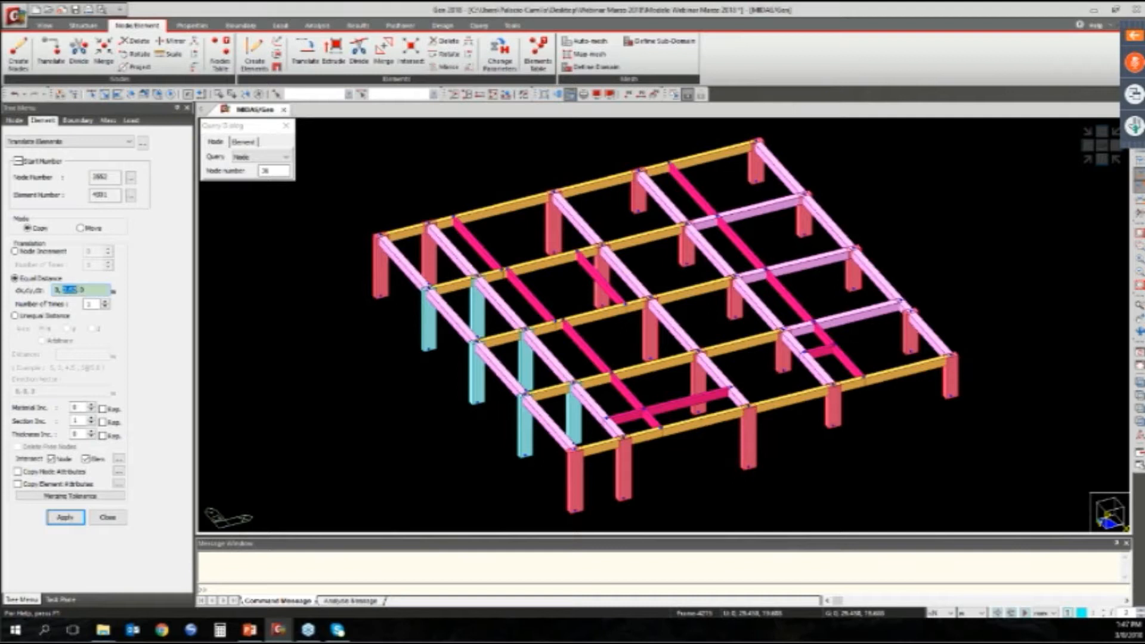
{"action": "type", "text": "11.5"}
{"action": "left_click", "coordinate": [189, 96]}
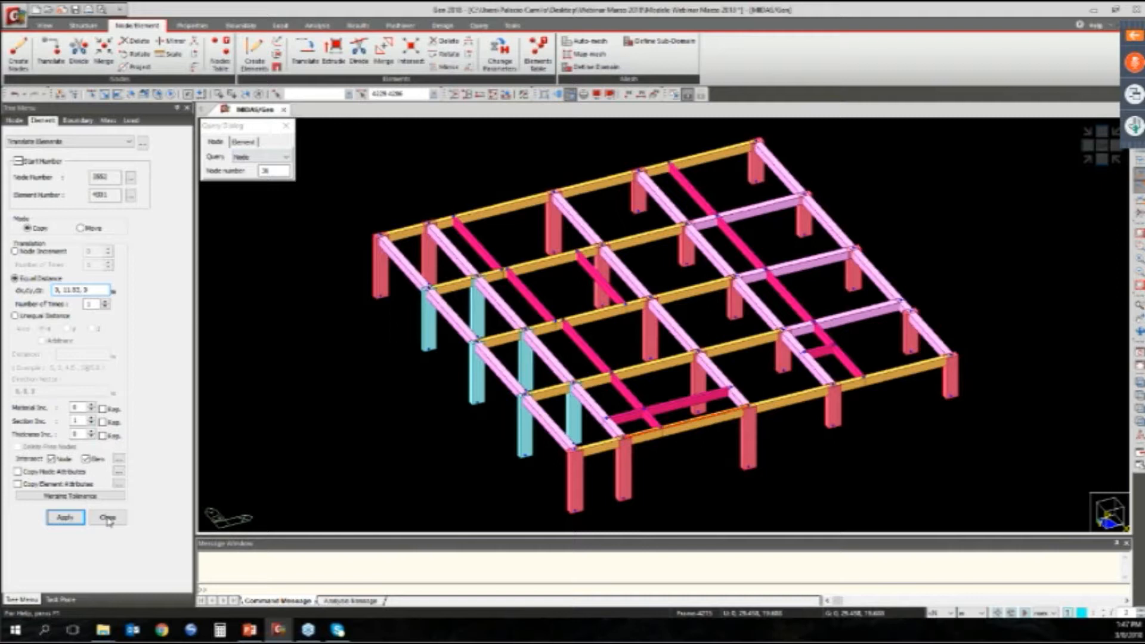
{"action": "left_click", "coordinate": [70, 518]}
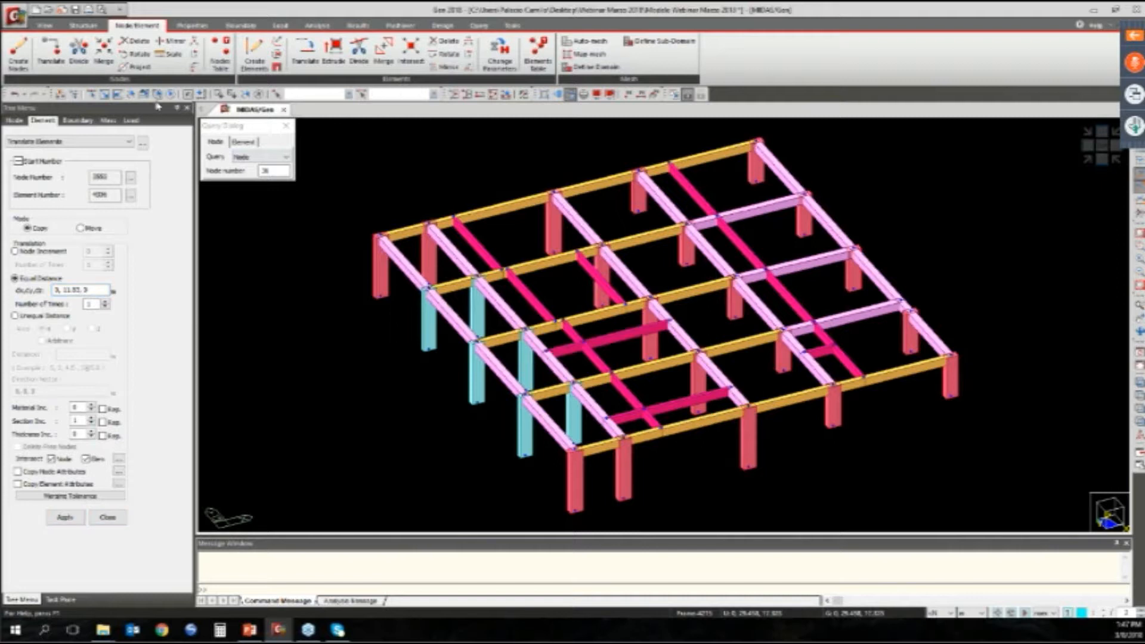
{"action": "left_click", "coordinate": [189, 97]}
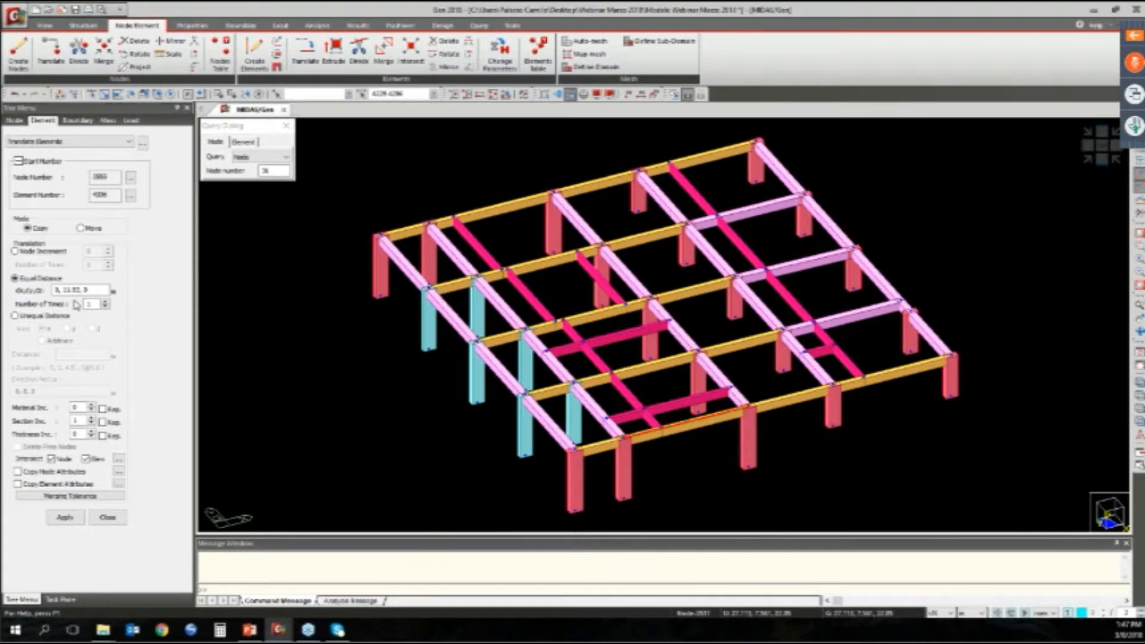
{"action": "left_click", "coordinate": [65, 518]}
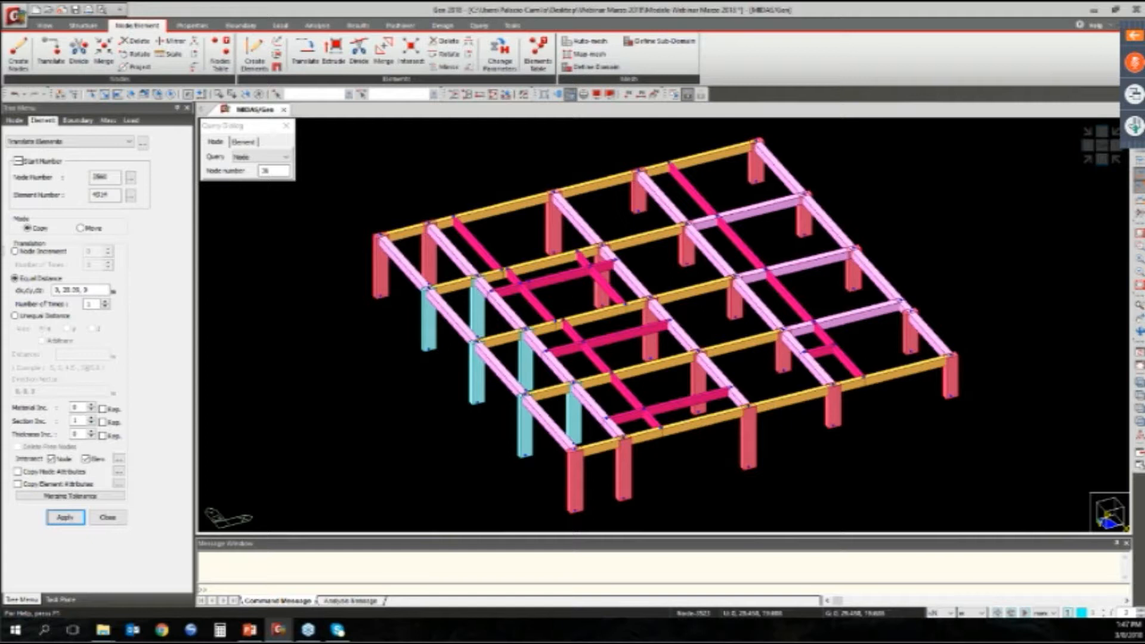
With section increment 0, copy the farthest bay's secondary beam 9.55 m in Y, undo that copy, and copy it 9.55 m in X instead
{"action": "left_click_drag", "start_coordinate": [62, 291], "coordinate": [80, 291]}
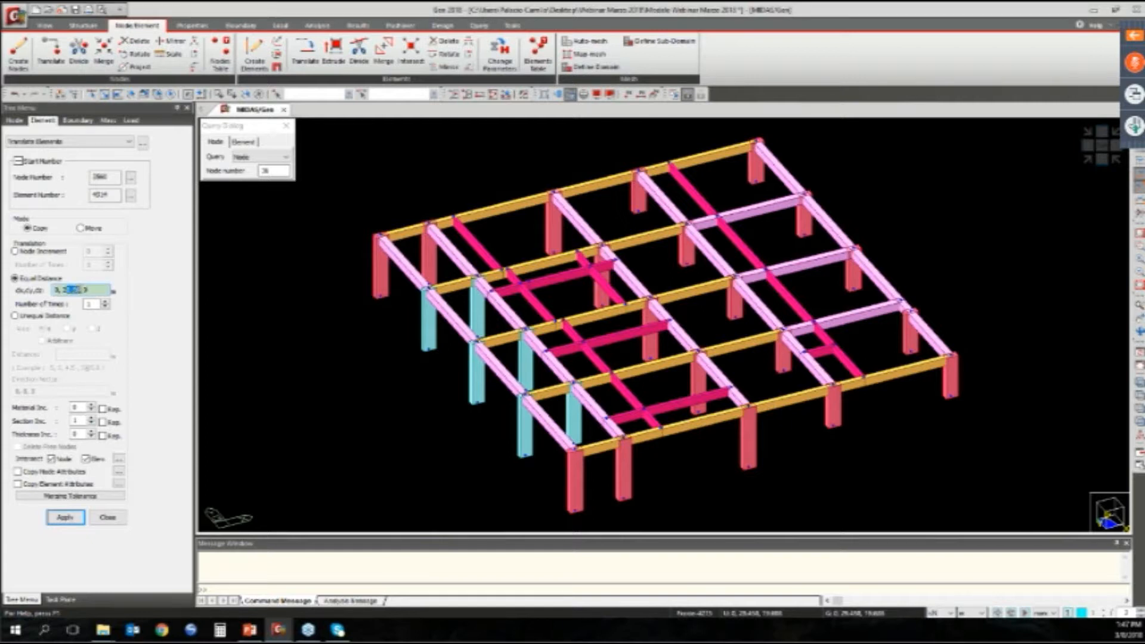
{"action": "type", "text": "0.55"}
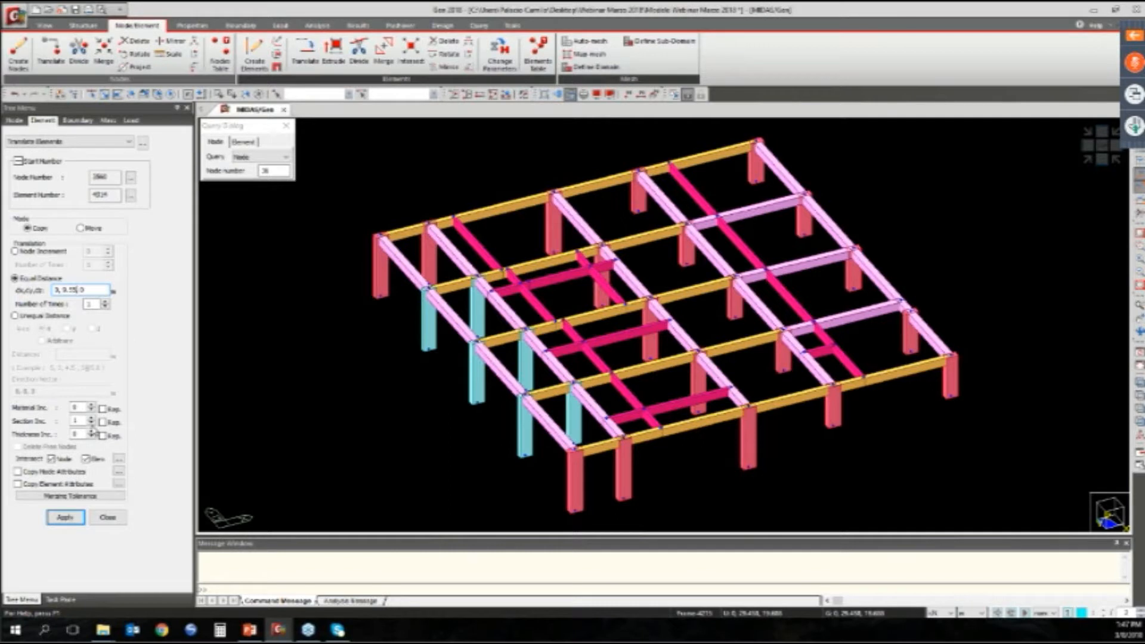
{"action": "left_click", "coordinate": [91, 424]}
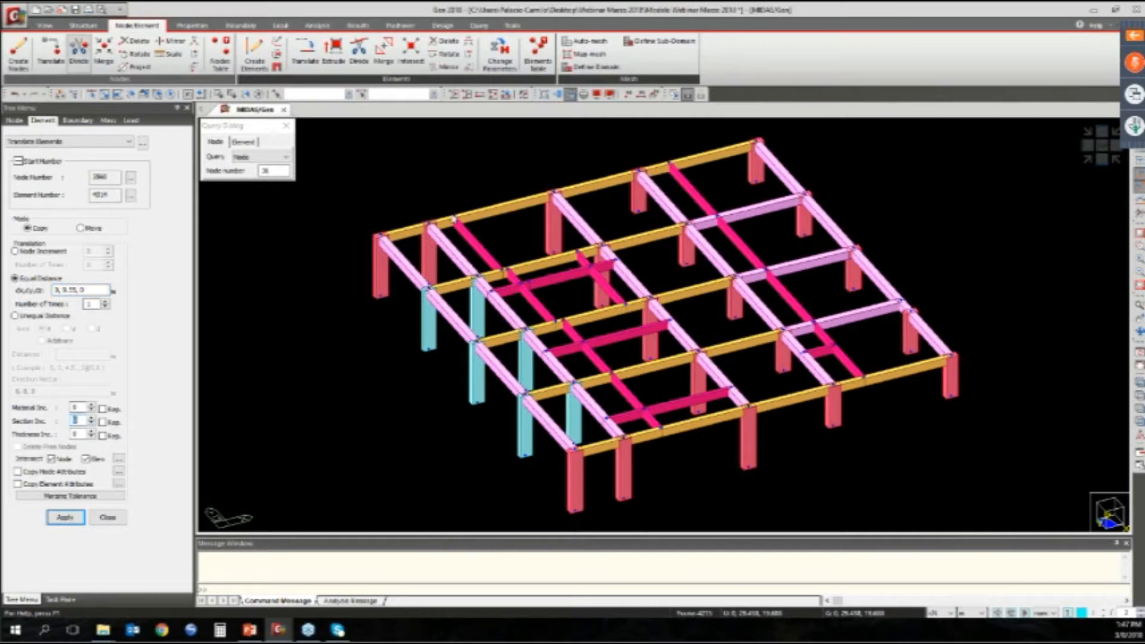
{"action": "left_click", "coordinate": [471, 235]}
{"action": "left_click", "coordinate": [62, 523]}
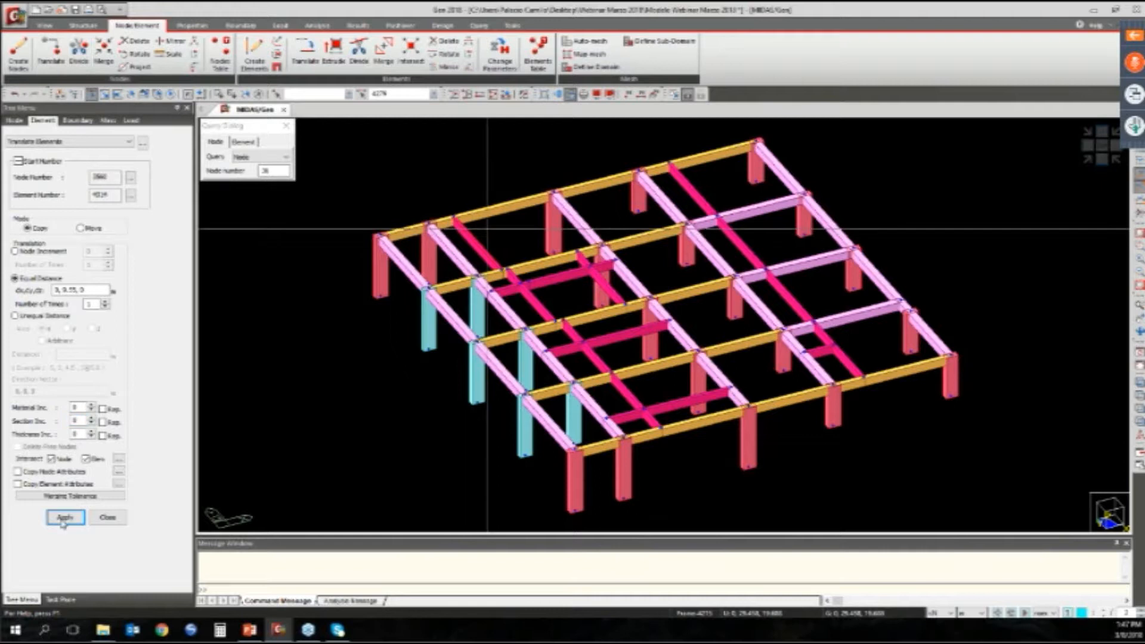
{"action": "left_click", "coordinate": [62, 523]}
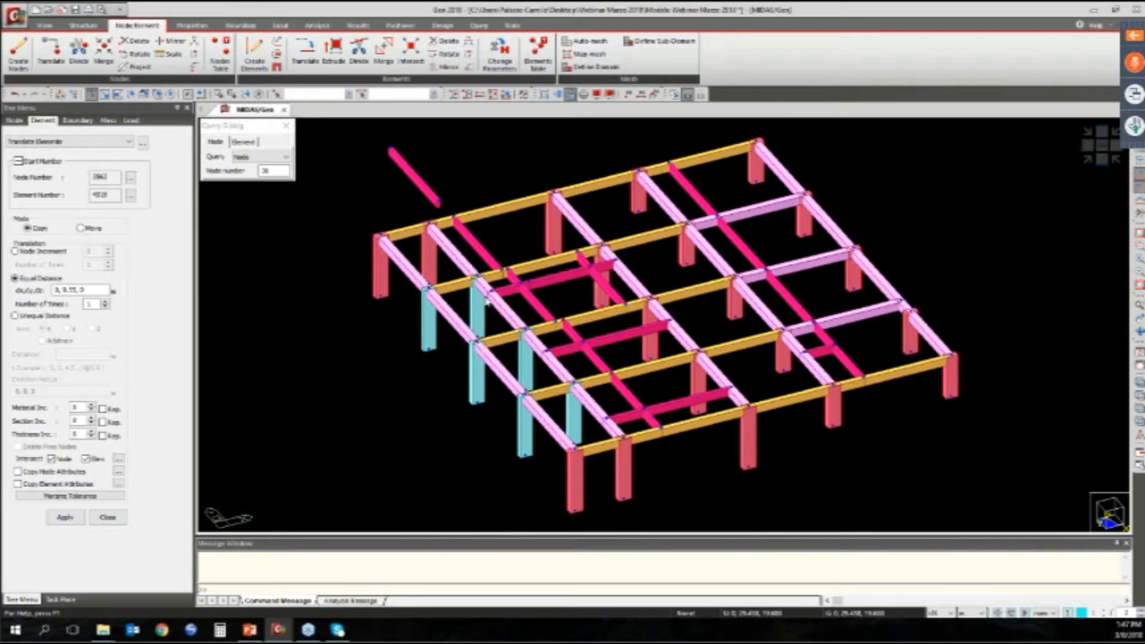
{"action": "key", "text": "ctrl+z"}
{"action": "left_click_drag", "start_coordinate": [78, 291], "coordinate": [41, 299]}
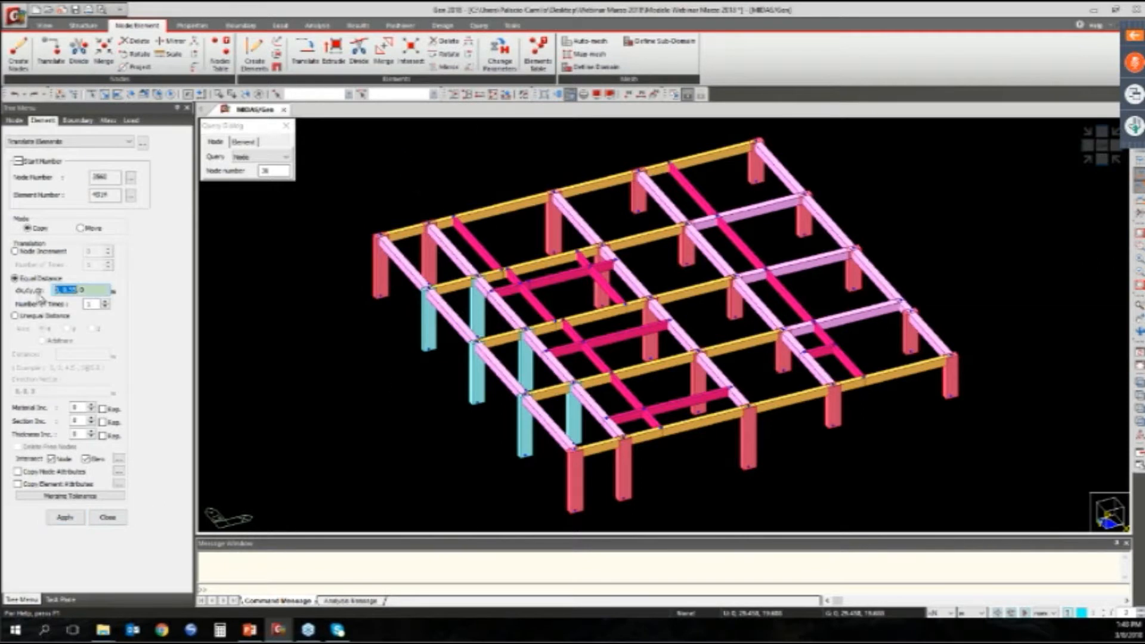
{"action": "type", "text": "9.55,0"}
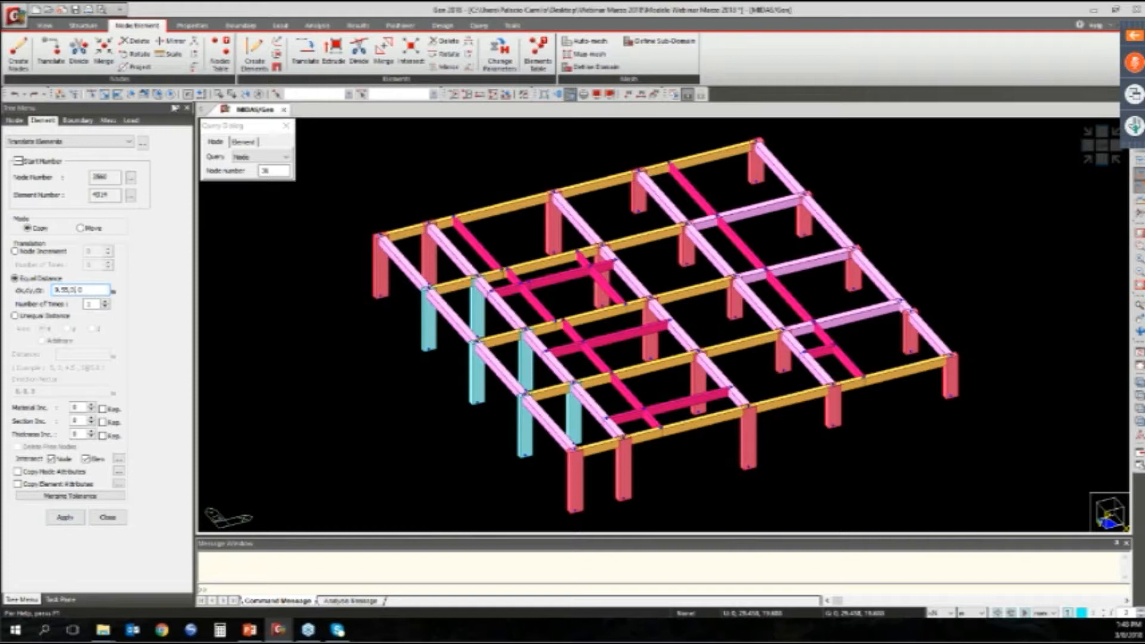
{"action": "left_click", "coordinate": [66, 517]}
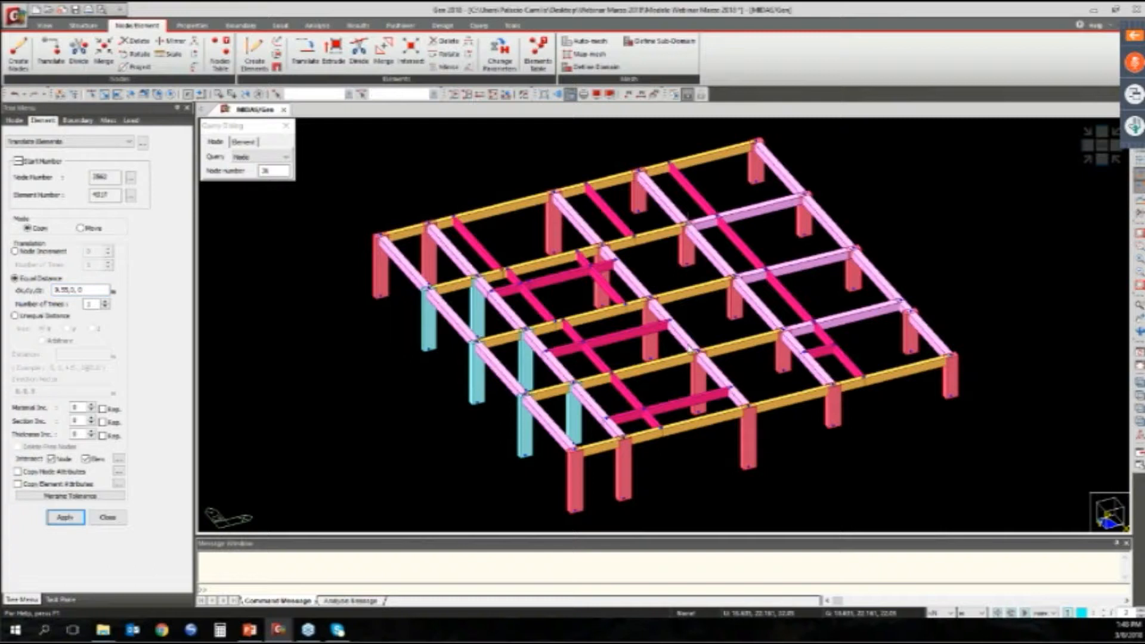
Select the second X bay's main beam segments on the near edge and on the parallel lines behind it
{"action": "middle_click_drag", "start_coordinate": [607, 402], "coordinate": [644, 374]}
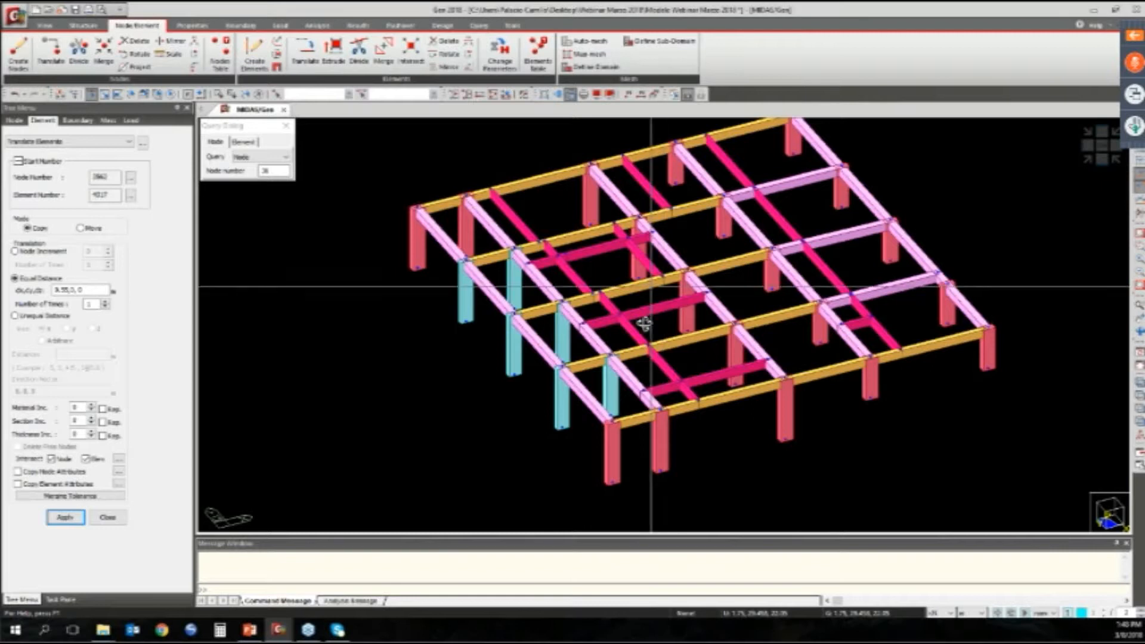
{"action": "middle_click_drag", "start_coordinate": [644, 324], "coordinate": [645, 327], "text": "ctrl"}
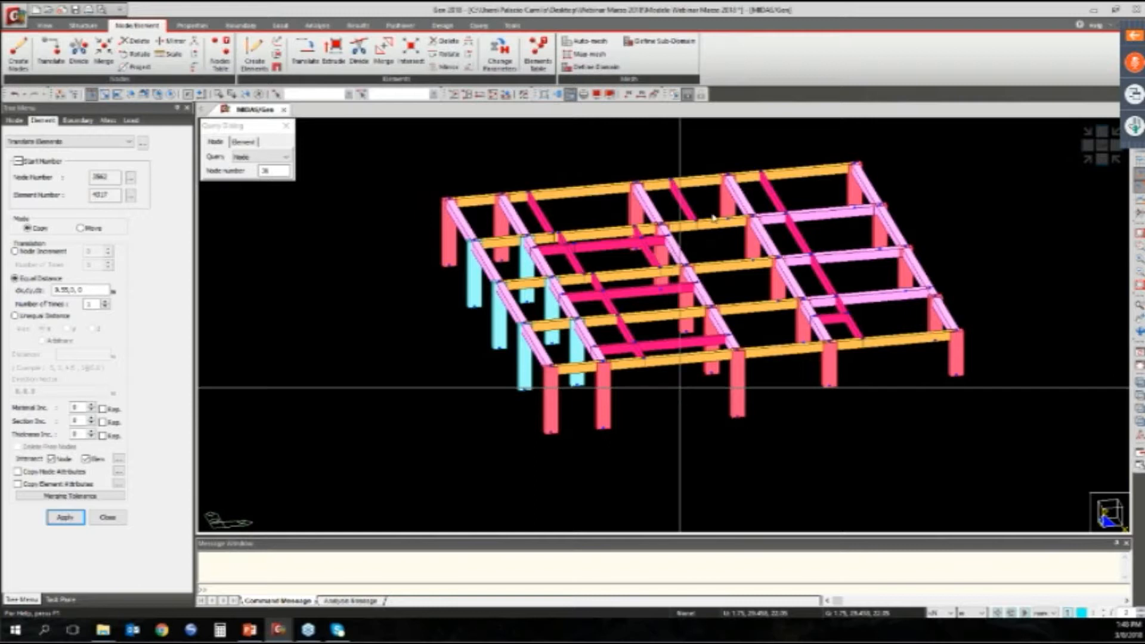
{"action": "middle_click_drag", "start_coordinate": [595, 256], "coordinate": [604, 256], "text": "ctrl"}
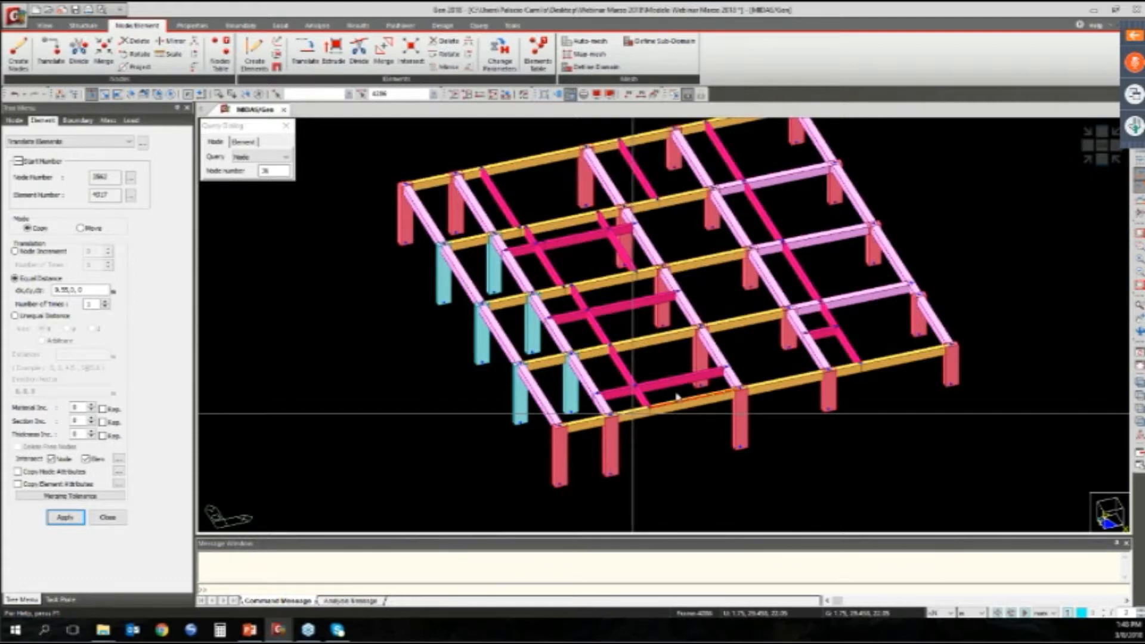
{"action": "left_click", "coordinate": [632, 413]}
{"action": "left_click", "coordinate": [627, 343]}
{"action": "left_click", "coordinate": [598, 349]}
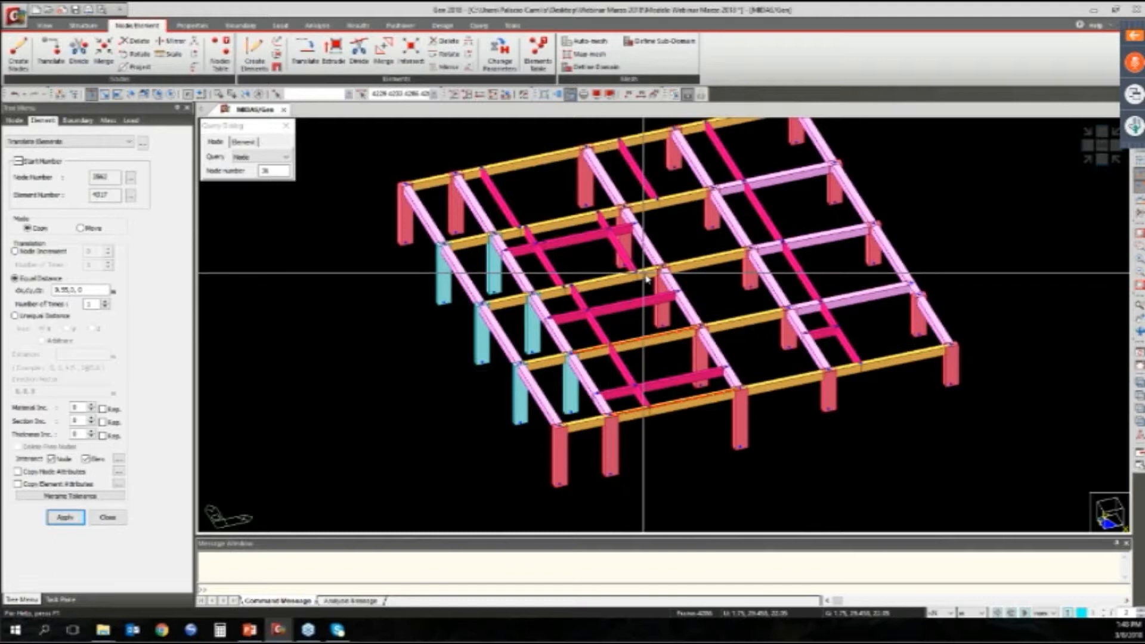
{"action": "left_click", "coordinate": [641, 274]}
{"action": "left_click", "coordinate": [599, 282]}
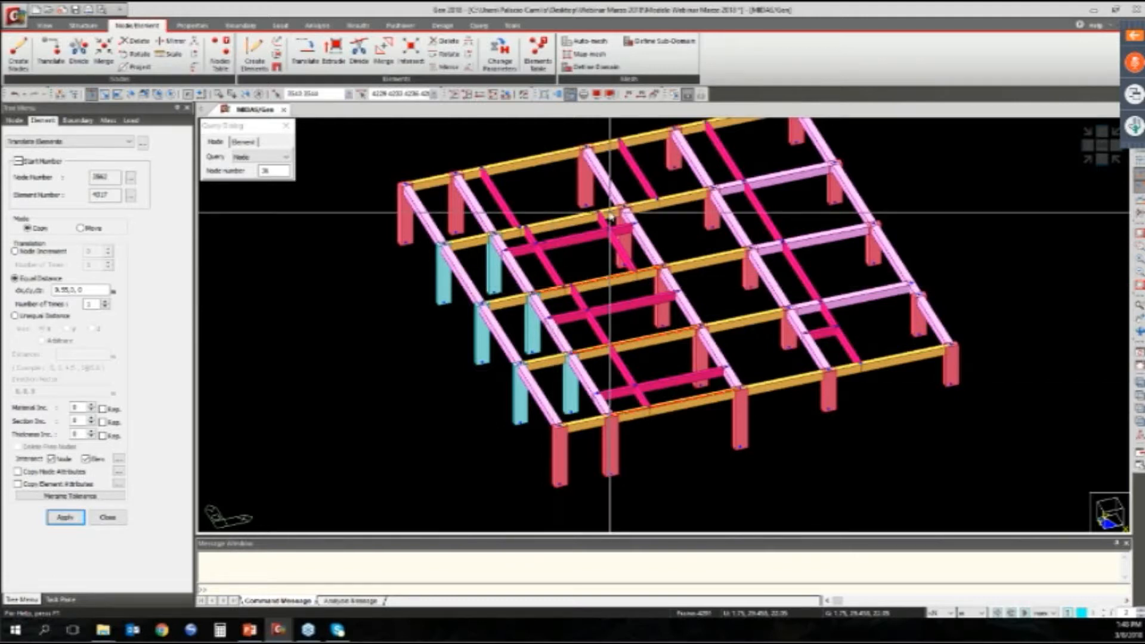
{"action": "left_click", "coordinate": [521, 231]}
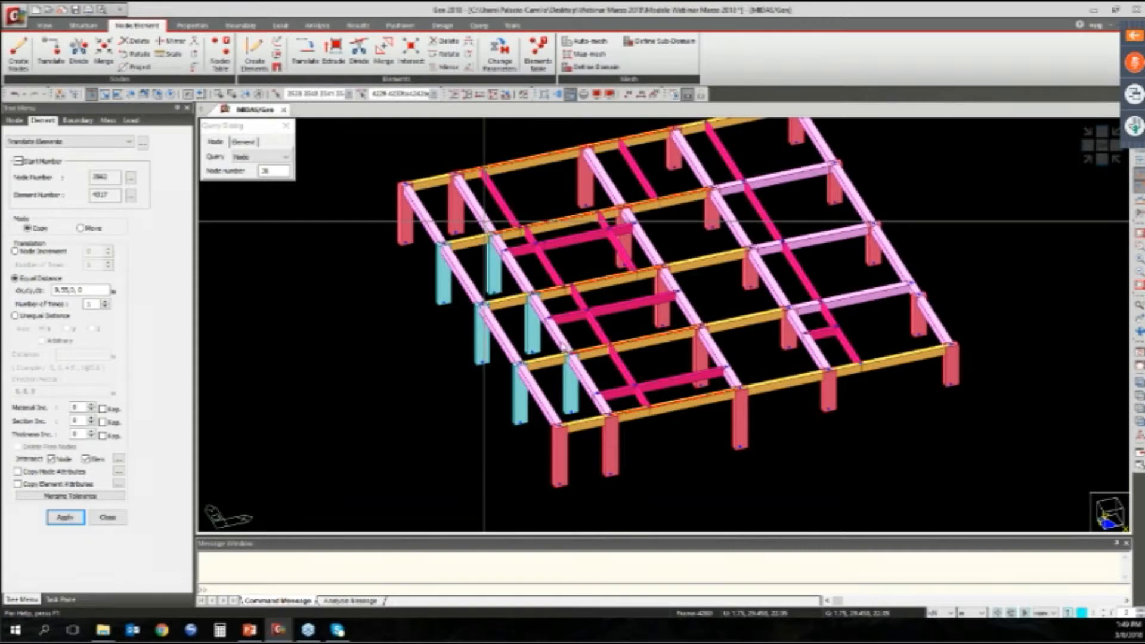
Try to extend the beam selection with a window around the second X bay's beams in a front-on view
{"action": "middle_click_drag", "start_coordinate": [599, 408], "coordinate": [583, 372], "text": "ctrl"}
{"action": "left_click_drag", "start_coordinate": [594, 286], "coordinate": [502, 223]}
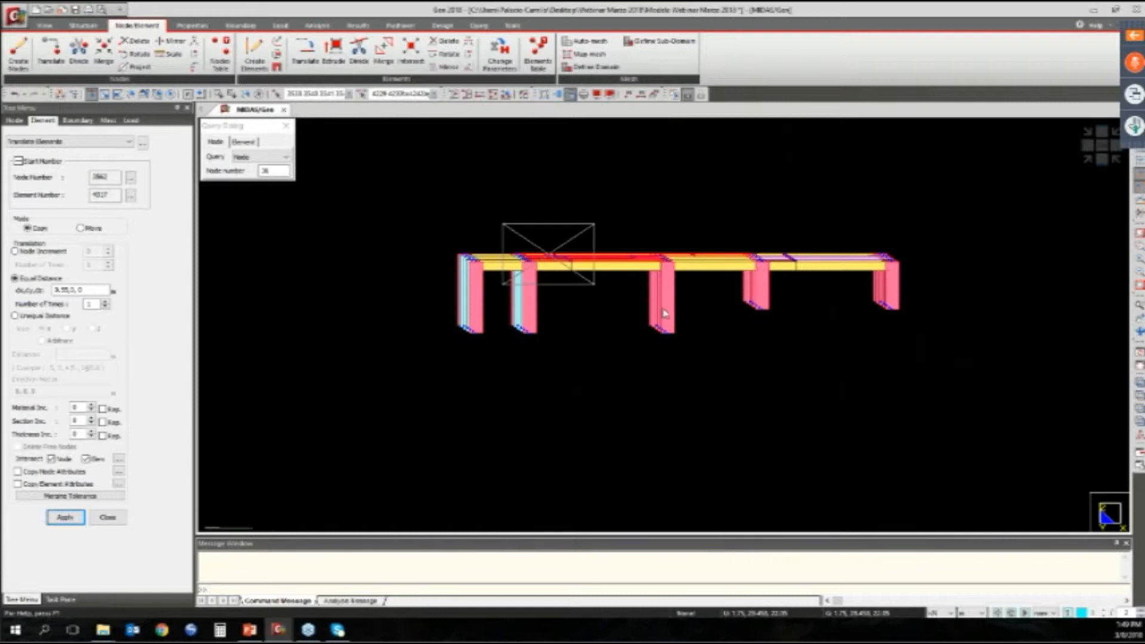
{"action": "scroll", "coordinate": [664, 313], "scroll_direction": "down", "scroll_amount": 1}
{"action": "middle_click_drag", "start_coordinate": [664, 314], "coordinate": [706, 361], "text": "ctrl"}
{"action": "scroll", "coordinate": [678, 351], "scroll_direction": "up", "scroll_amount": 2}
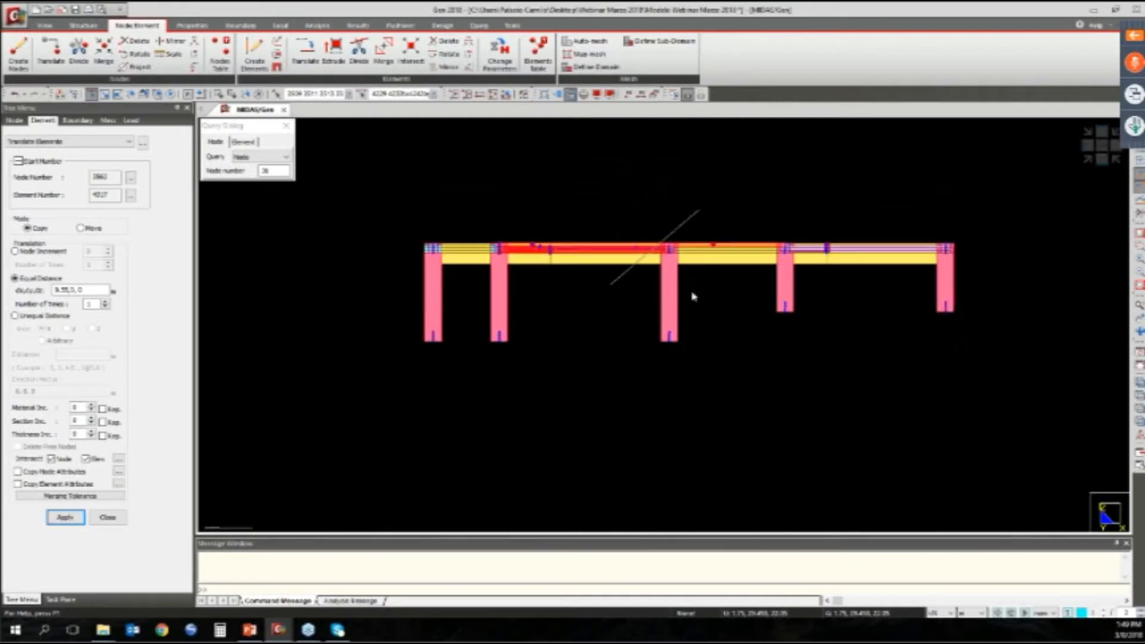
{"action": "middle_click_drag", "start_coordinate": [694, 297], "coordinate": [693, 297], "text": "ctrl"}
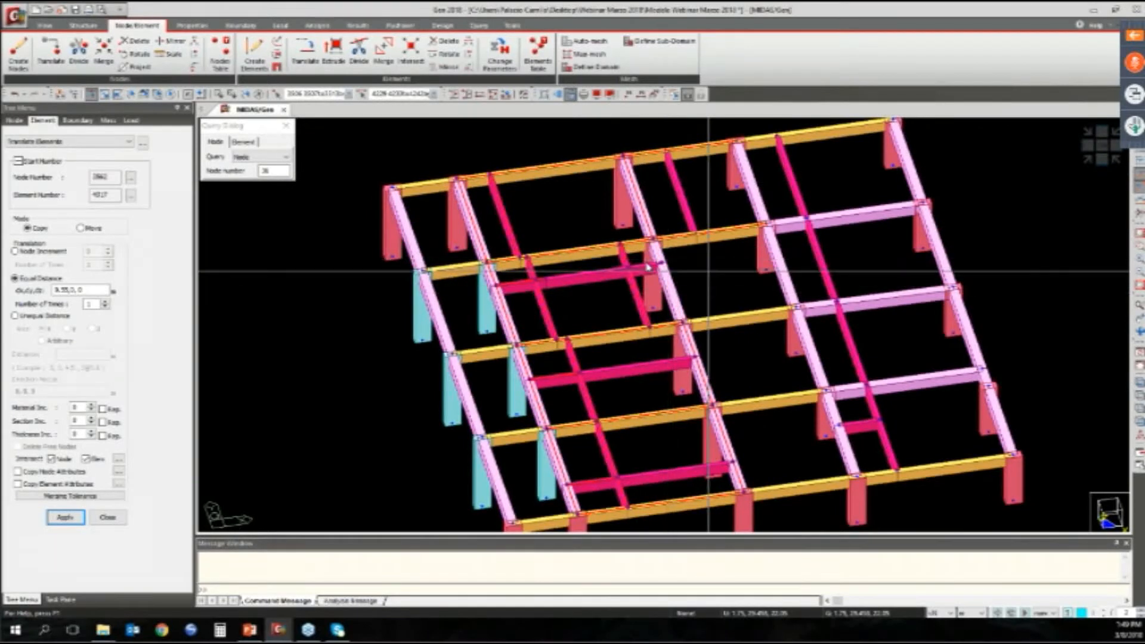
{"action": "middle_click_drag", "start_coordinate": [649, 266], "coordinate": [841, 306]}
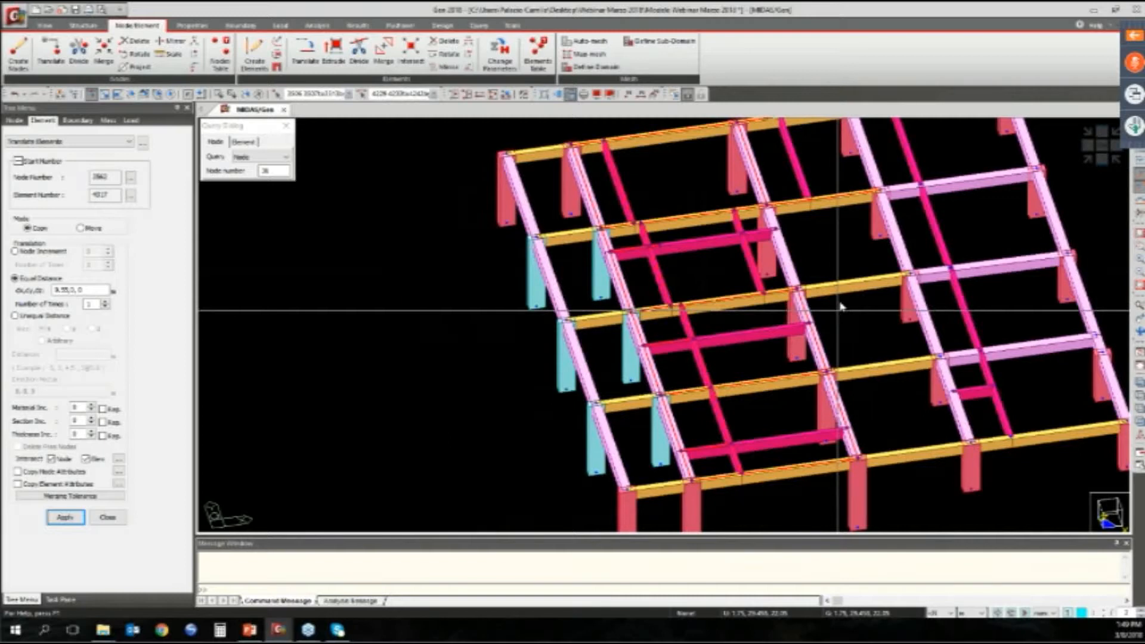
Turn off the hidden surface display to show the model as a wireframe
{"action": "left_click", "coordinate": [570, 95]}
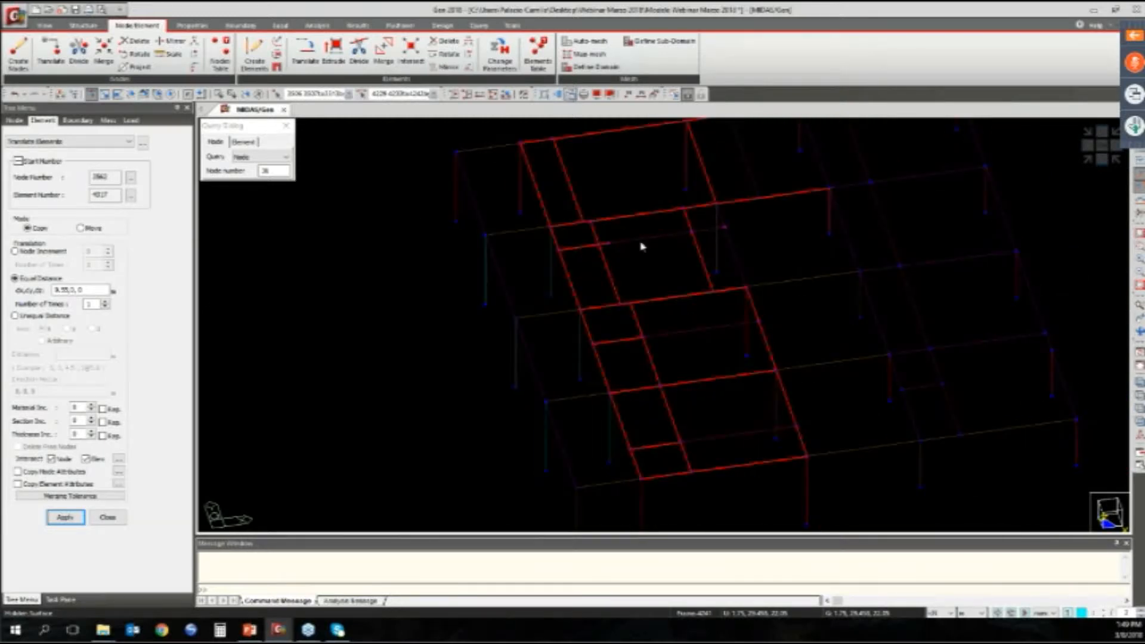
{"action": "scroll", "coordinate": [800, 298], "scroll_direction": "down", "scroll_amount": 1}
{"action": "scroll", "coordinate": [800, 297], "scroll_direction": "down", "scroll_amount": 1}
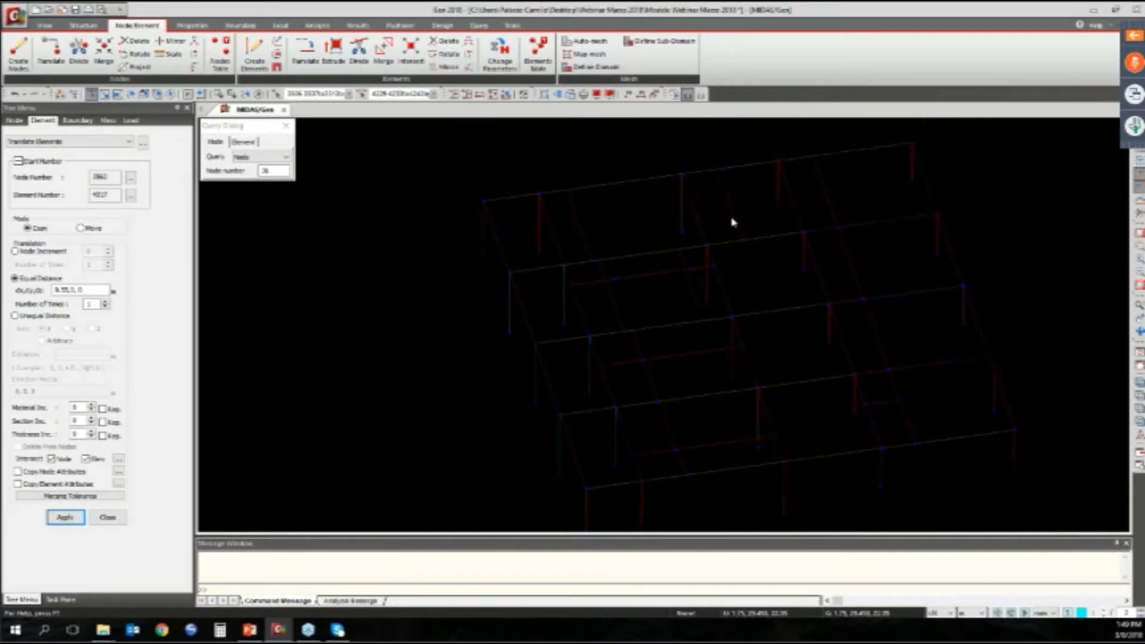
Finish selecting the second X bay's beams and copy the selection 1.4 m downward with the distance 0,0,-1.4
{"action": "left_click", "coordinate": [738, 218]}
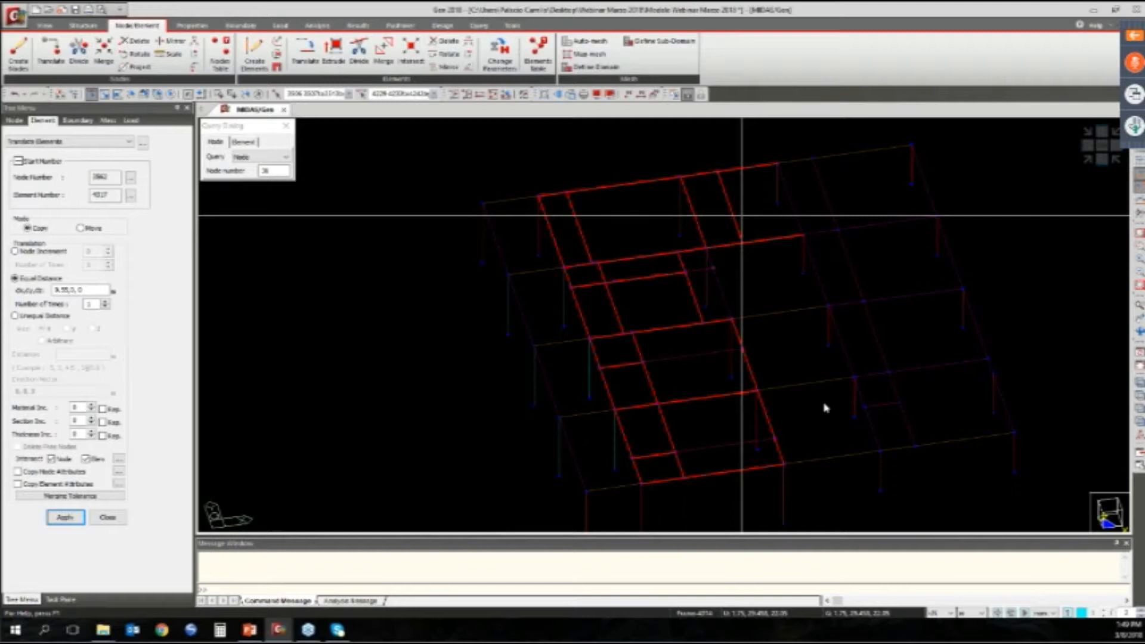
{"action": "left_click", "coordinate": [307, 56]}
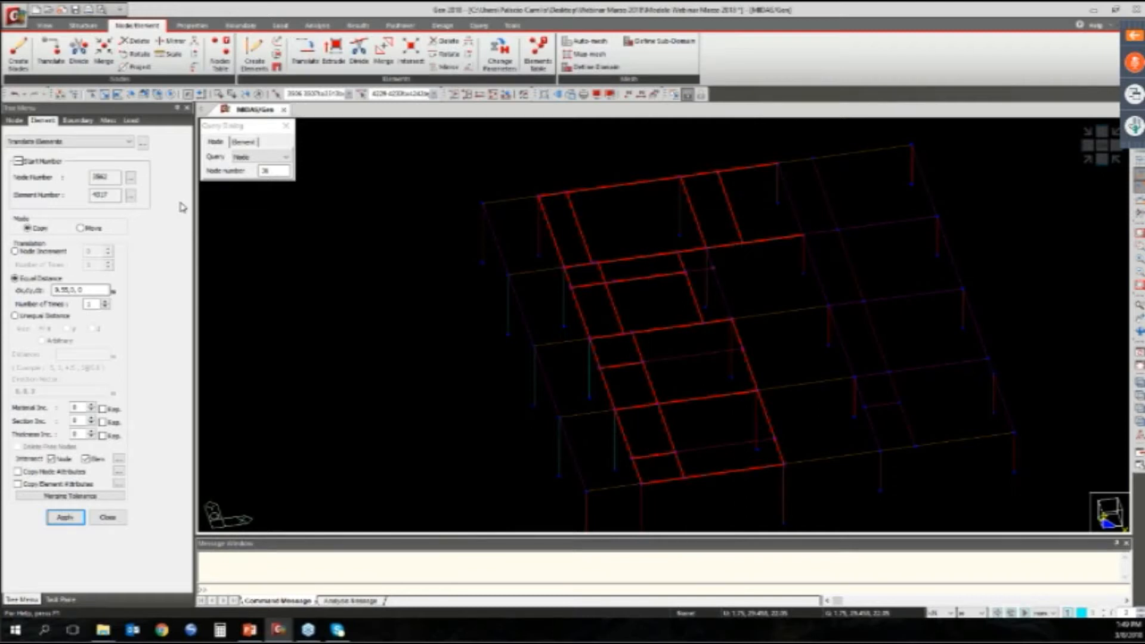
{"action": "left_click_drag", "start_coordinate": [91, 291], "coordinate": [24, 281]}
{"action": "type", "text": "0,0,-1.4"}
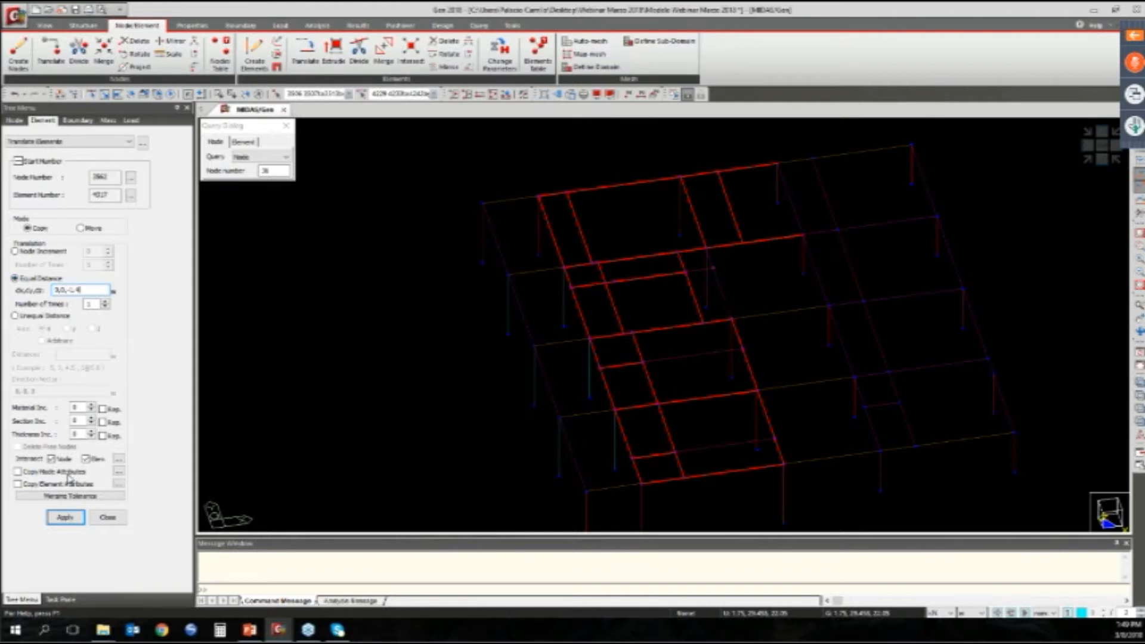
{"action": "left_click", "coordinate": [62, 519]}
Turn the hidden surface display back on, inspect the copied lower beams from several angles, and close the Translate Elements command
{"action": "mouse_move", "coordinate": [766, 415]}
{"action": "middle_mouse_down"}
{"action": "mouse_move", "coordinate": [754, 393]}
{"action": "mouse_move", "coordinate": [780, 394]}
{"action": "mouse_move", "coordinate": [668, 405]}
{"action": "mouse_move", "coordinate": [740, 406]}
{"action": "middle_mouse_up"}
{"action": "left_click", "coordinate": [567, 95]}
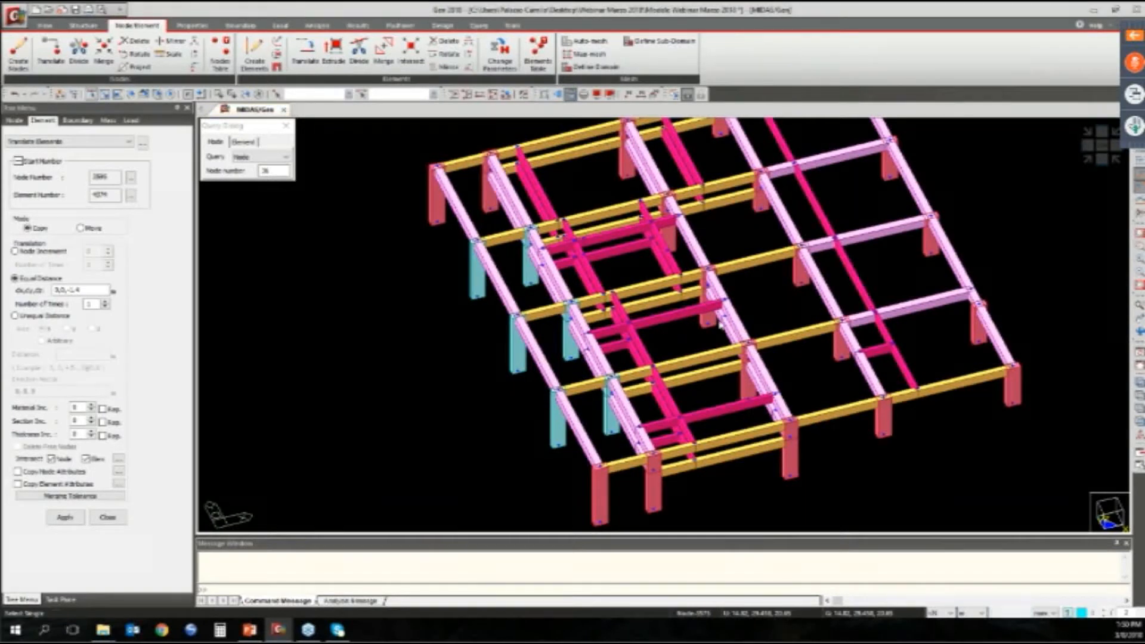
{"action": "middle_click_drag", "start_coordinate": [720, 324], "coordinate": [711, 342], "text": "ctrl"}
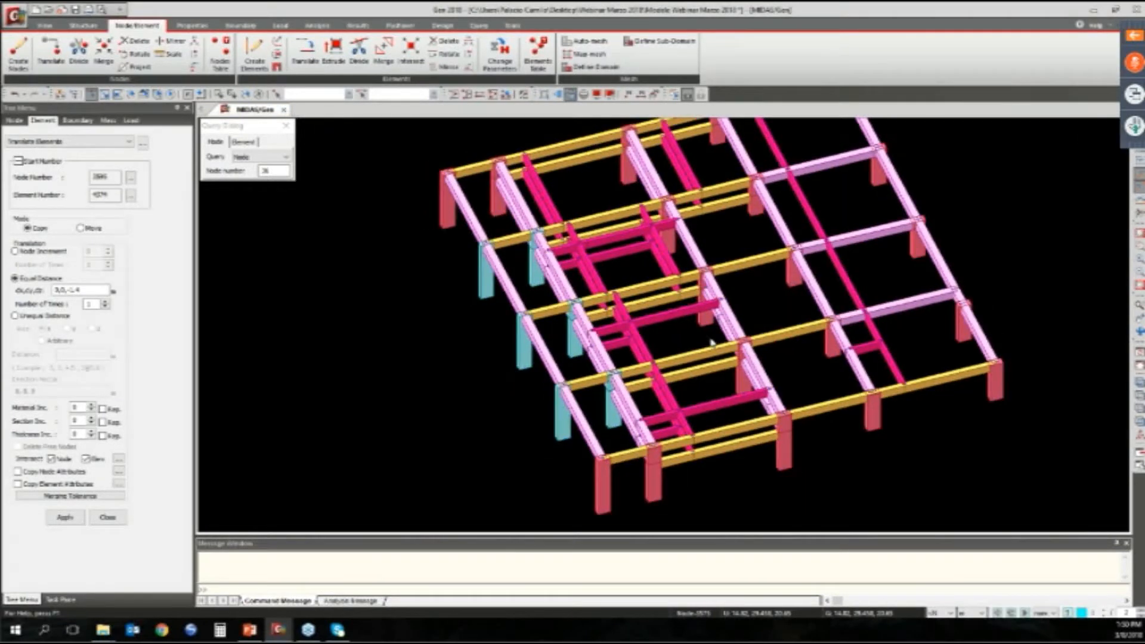
{"action": "scroll", "coordinate": [712, 342], "scroll_direction": "up", "scroll_amount": 2}
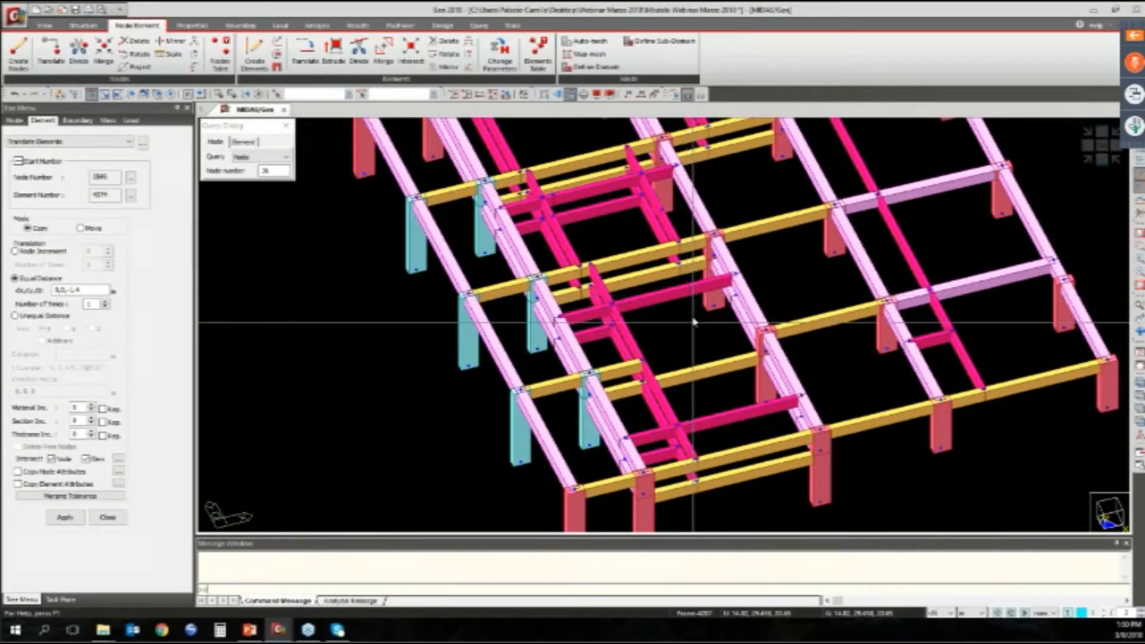
{"action": "middle_click_drag", "start_coordinate": [694, 323], "coordinate": [801, 418]}
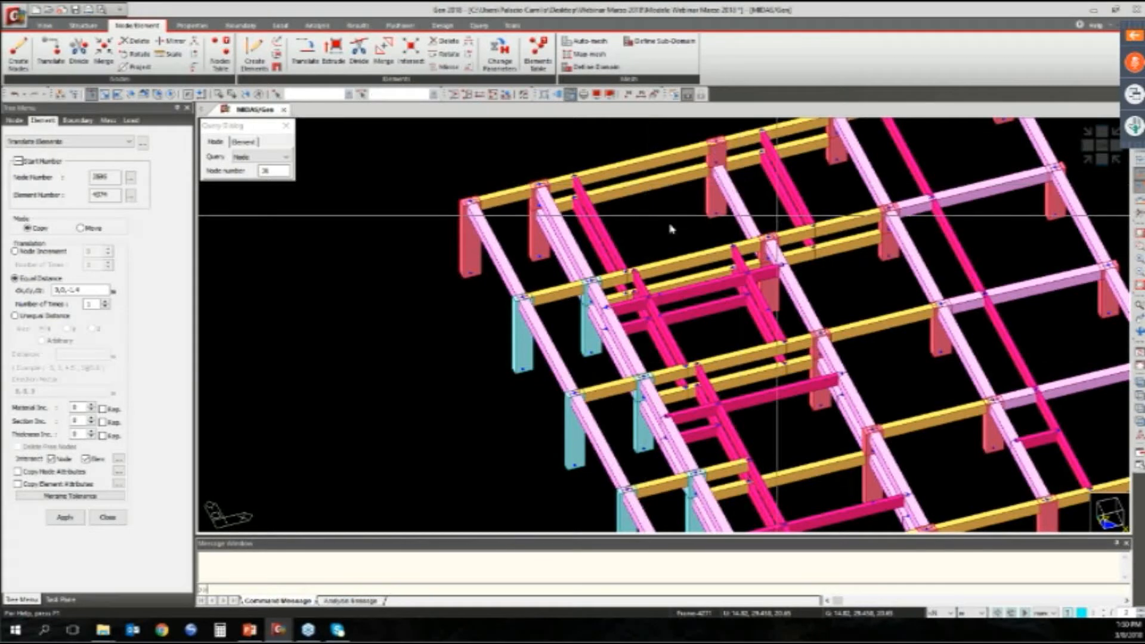
{"action": "middle_click_drag", "start_coordinate": [671, 228], "coordinate": [670, 223], "text": "ctrl"}
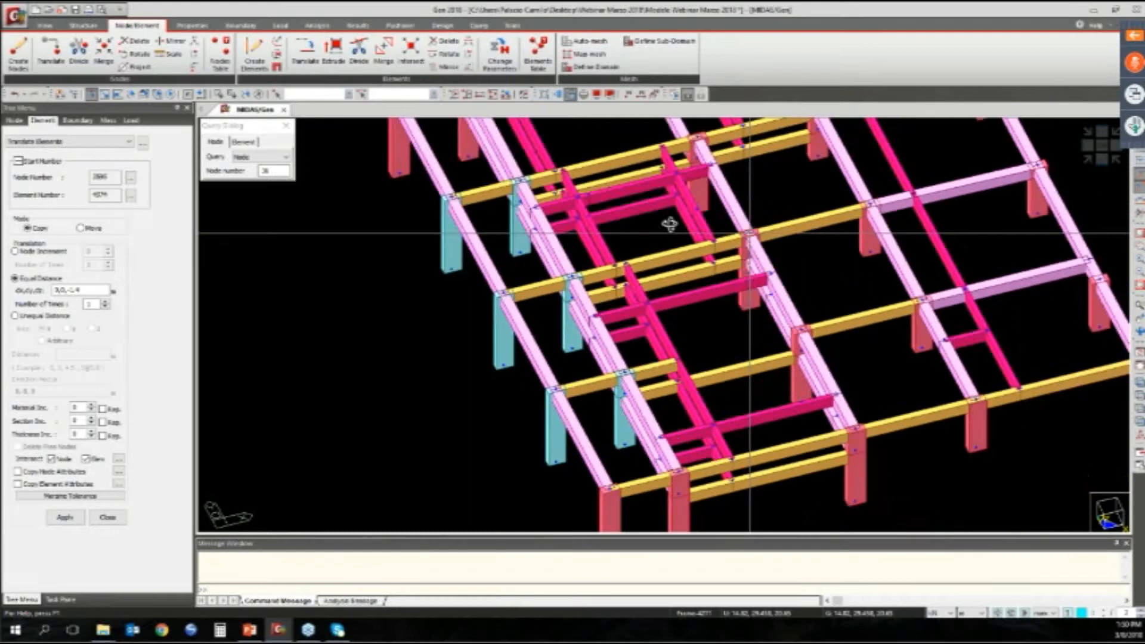
{"action": "scroll", "coordinate": [707, 343], "scroll_direction": "down", "scroll_amount": 2}
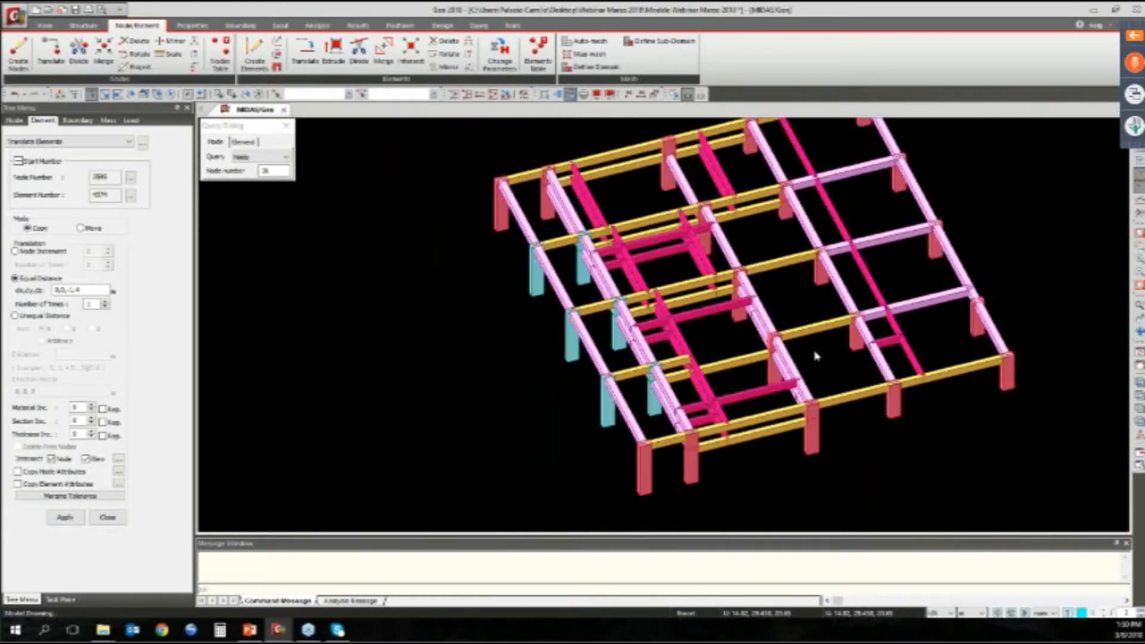
{"action": "middle_click_drag", "start_coordinate": [816, 357], "coordinate": [565, 265], "text": "ctrl"}
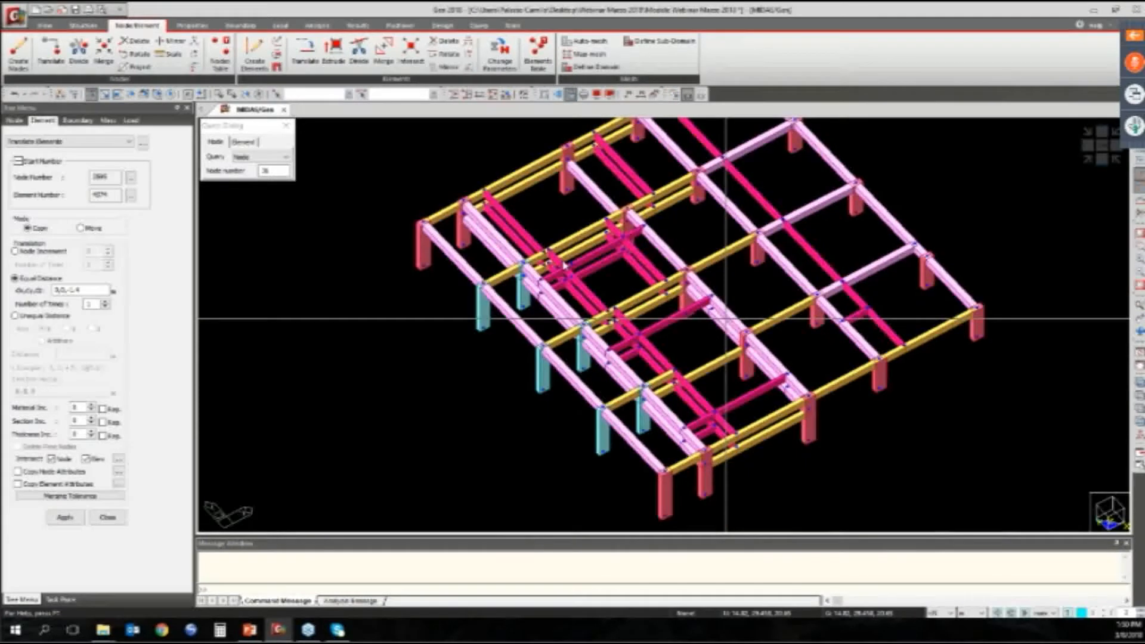
{"action": "left_click", "coordinate": [107, 518]}
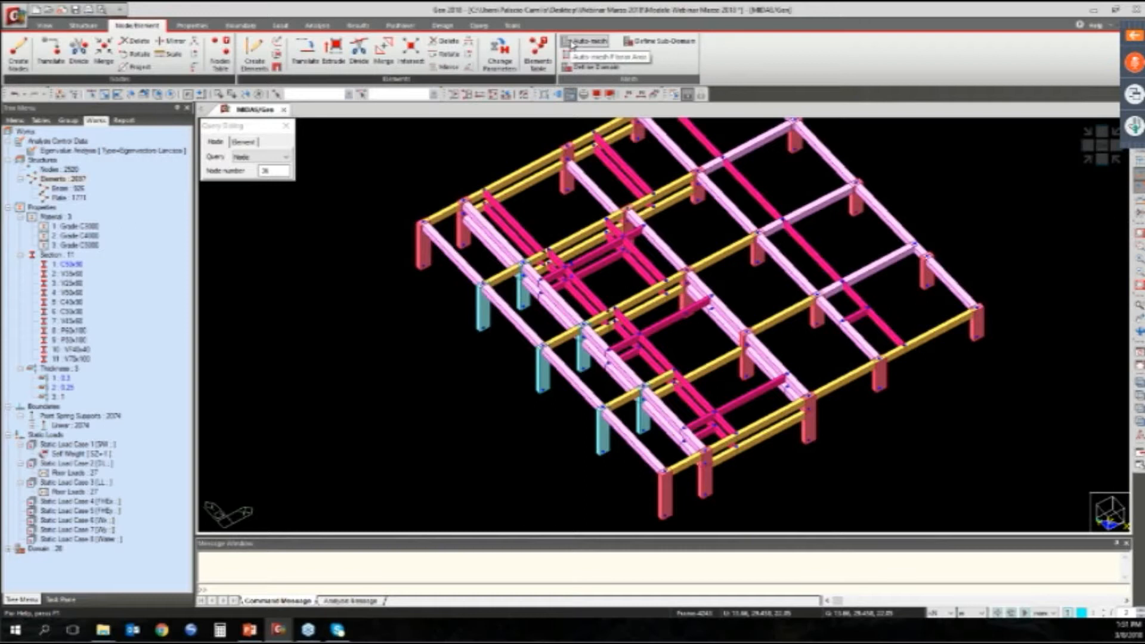
With Auto-mesh Planar Area by nodes, material 2 and thickness 2, mesh the wall panels enclosing the farthest bay between upper and lower beams
{"action": "left_click", "coordinate": [588, 42]}
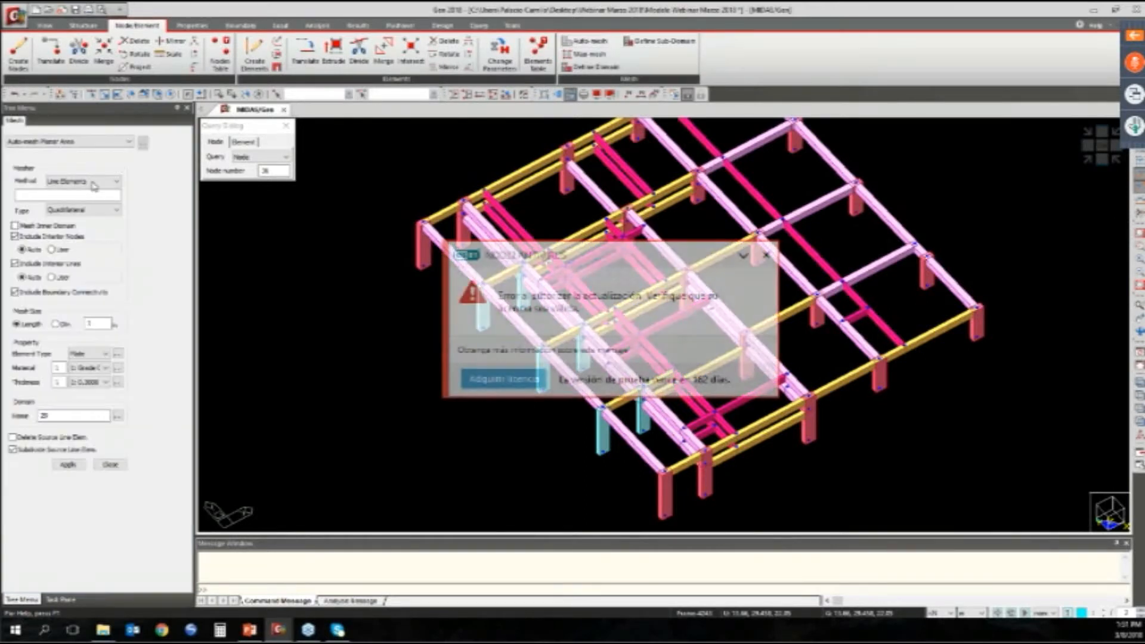
{"action": "left_click", "coordinate": [93, 183]}
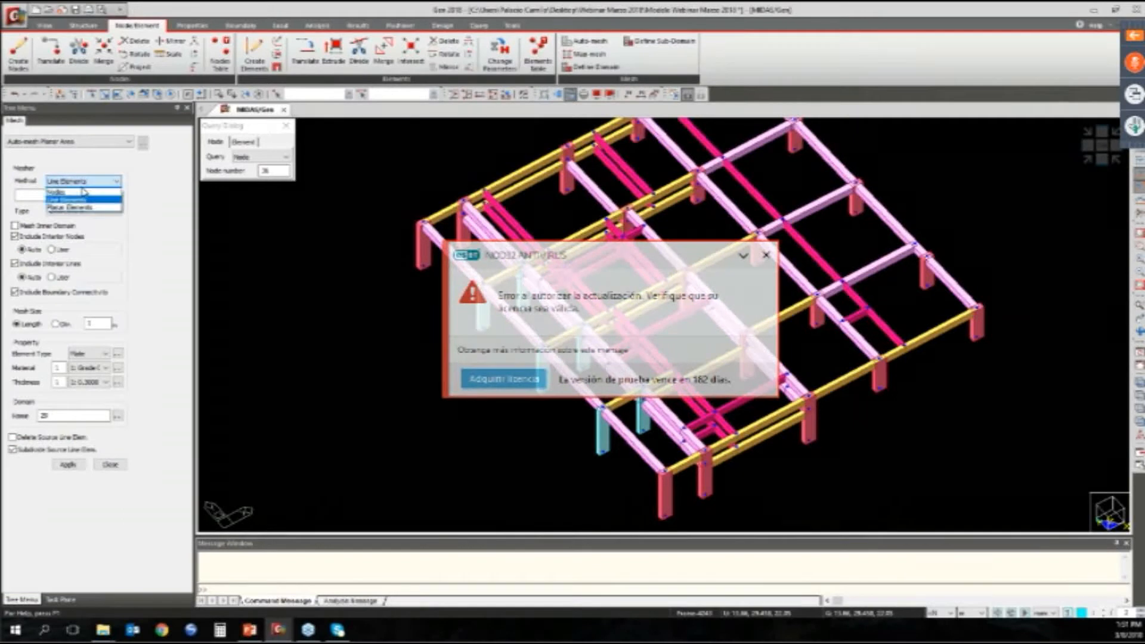
{"action": "left_click", "coordinate": [83, 191]}
{"action": "left_click", "coordinate": [767, 256]}
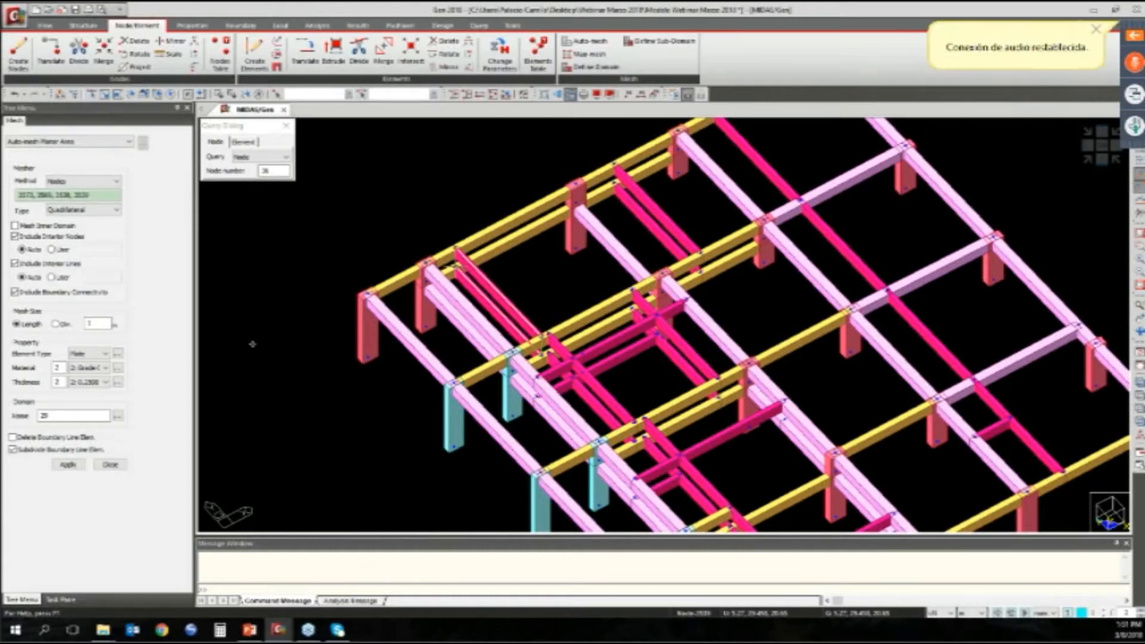
{"action": "left_click", "coordinate": [68, 464]}
{"action": "left_click", "coordinate": [529, 349]}
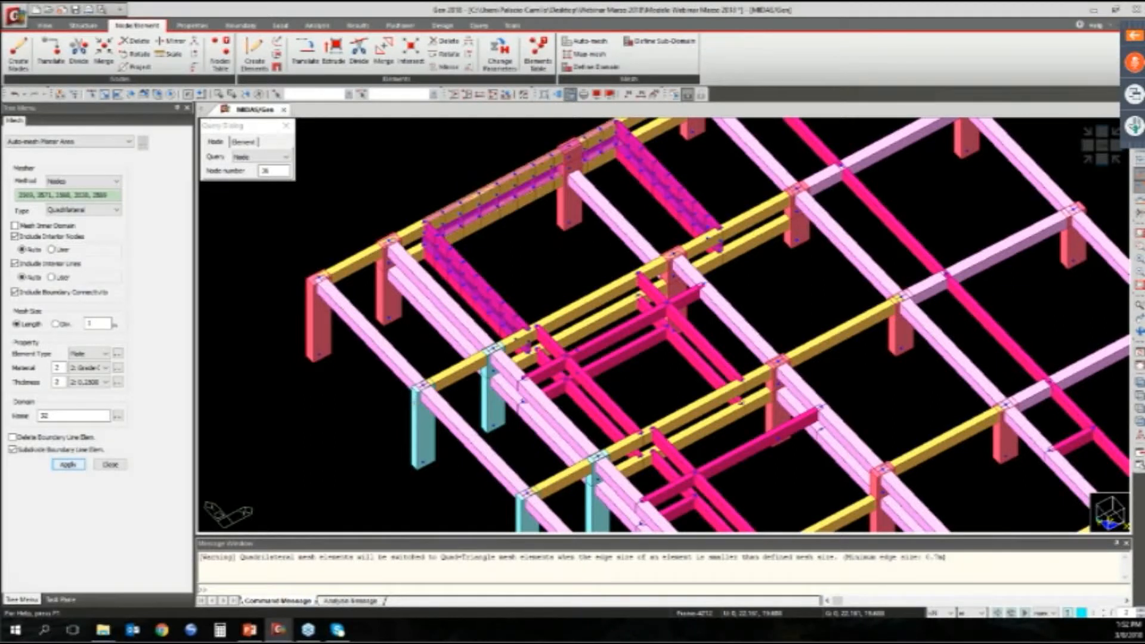
{"action": "left_click", "coordinate": [68, 465]}
Mesh the wall panel between the upper and lower secondary beams along the next bay, picking its four corner nodes
{"action": "middle_click_drag", "start_coordinate": [548, 383], "coordinate": [492, 343]}
{"action": "left_click", "coordinate": [482, 310]}
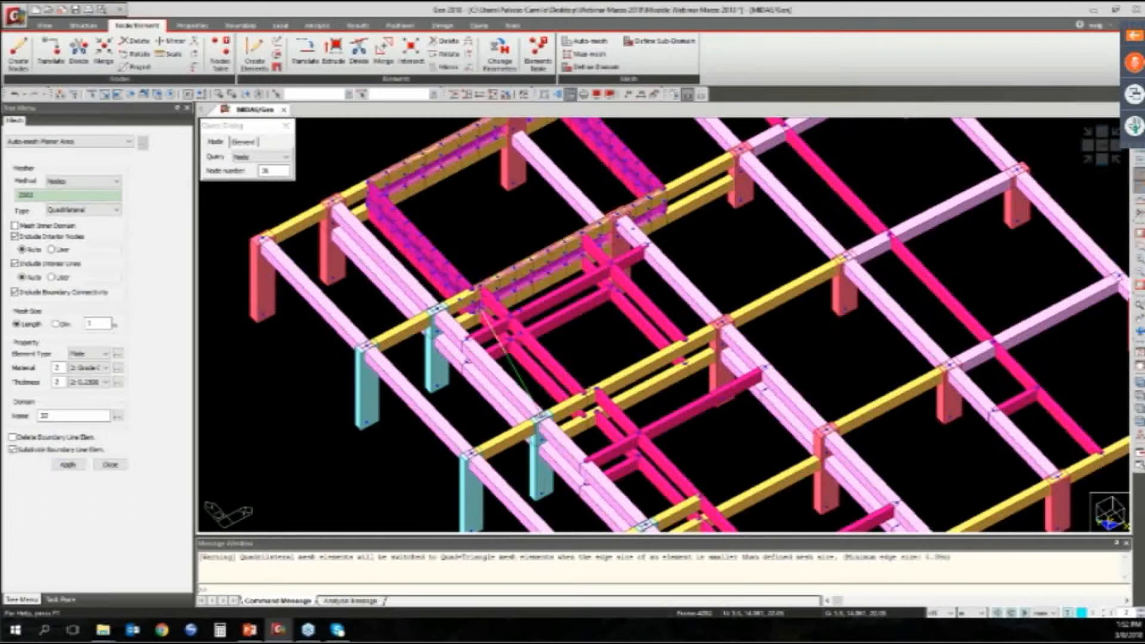
{"action": "left_click", "coordinate": [584, 414]}
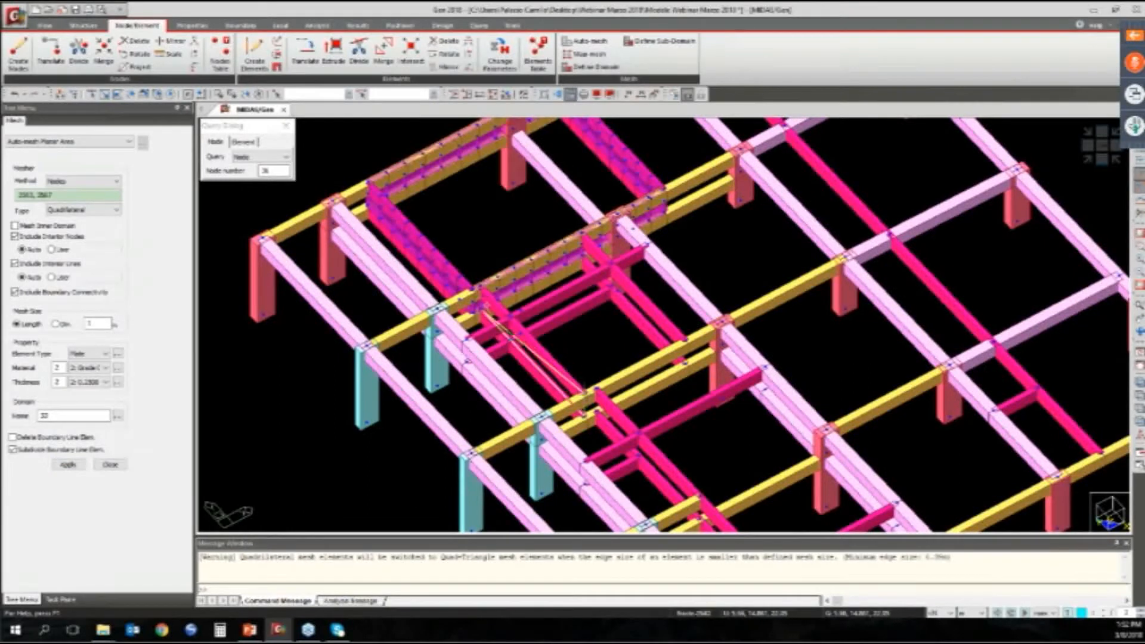
{"action": "left_click", "coordinate": [480, 284]}
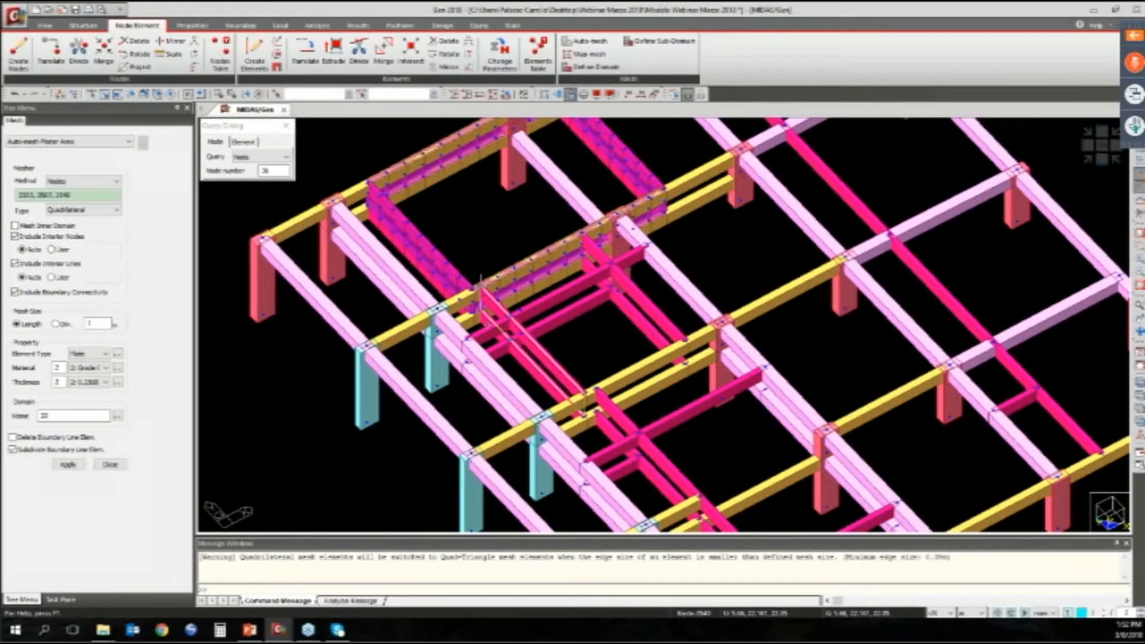
{"action": "left_click", "coordinate": [478, 308]}
{"action": "left_click", "coordinate": [479, 309]}
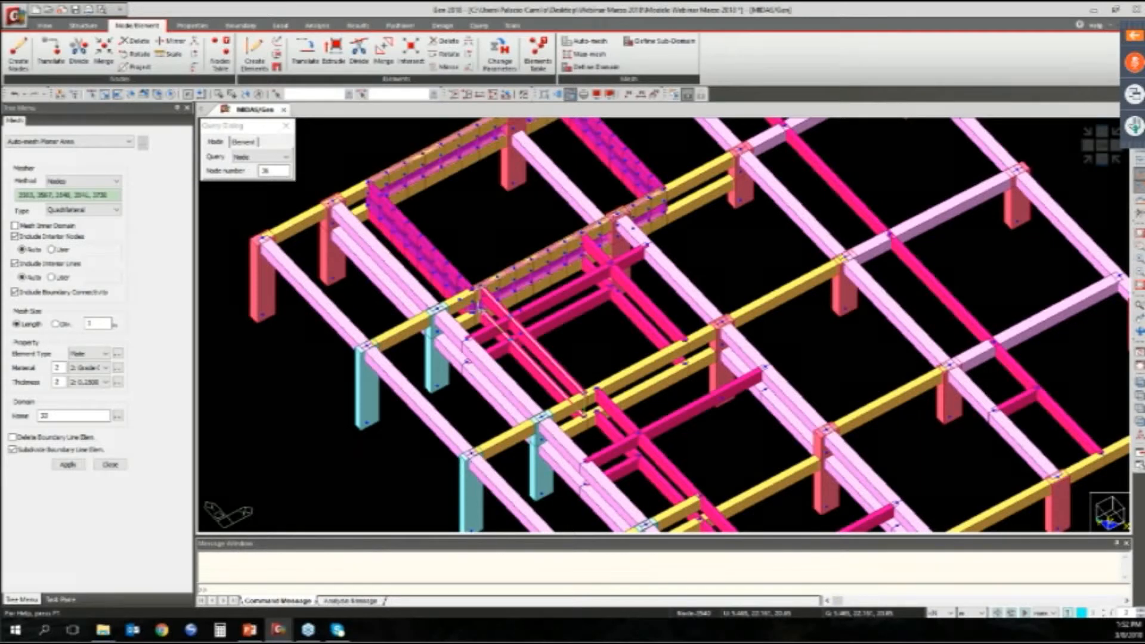
{"action": "scroll", "coordinate": [488, 311], "scroll_direction": "up", "scroll_amount": 1}
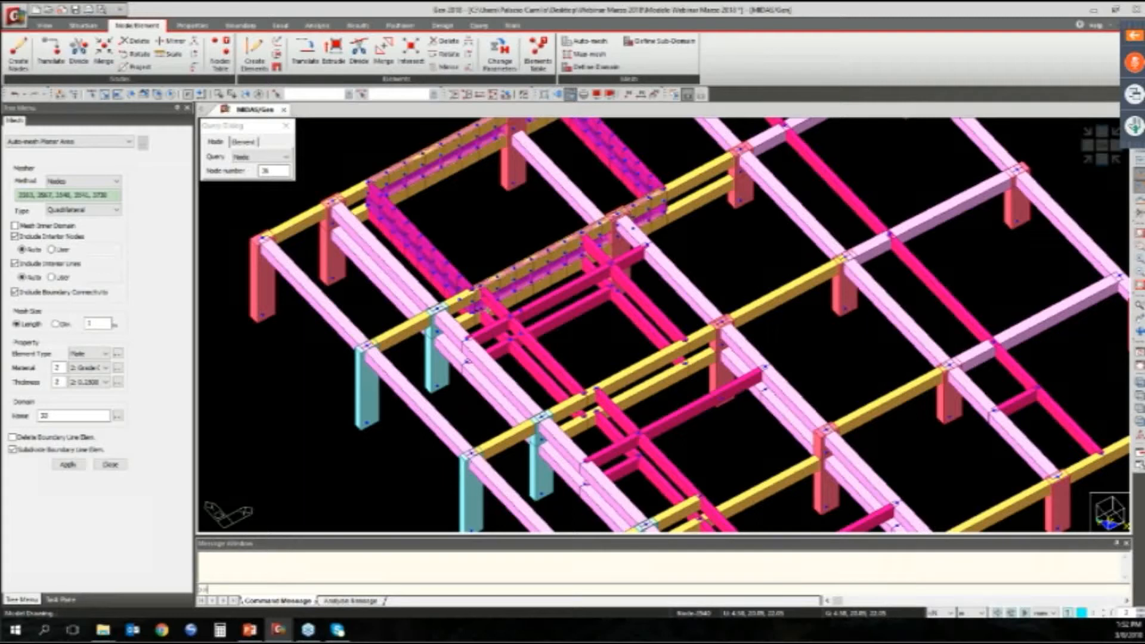
{"action": "scroll", "coordinate": [488, 311], "scroll_direction": "up", "scroll_amount": 1}
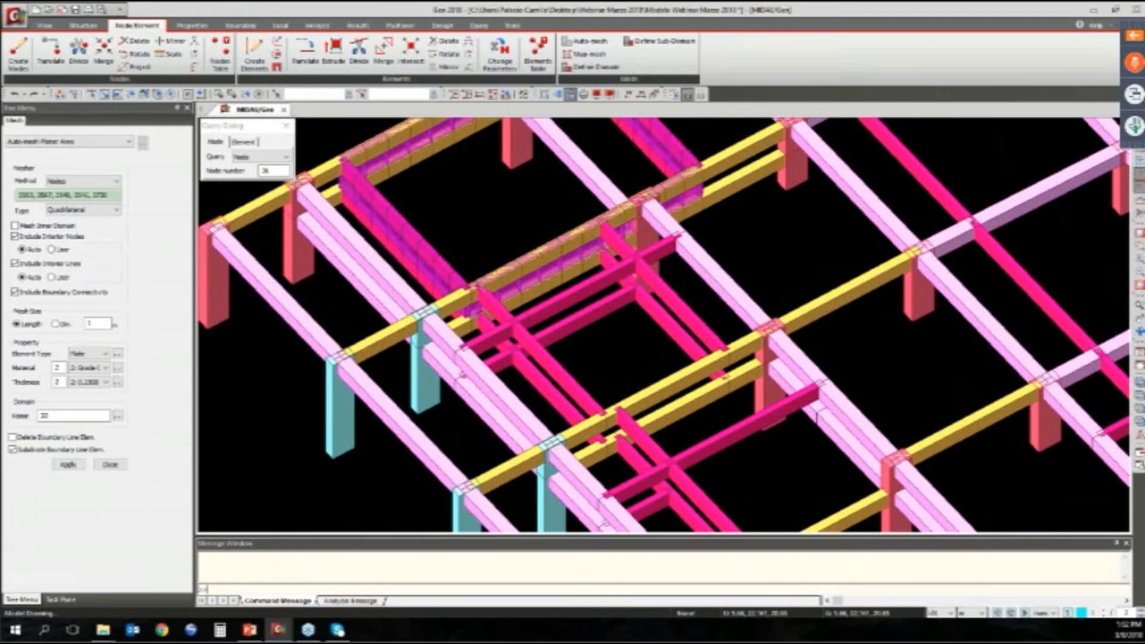
{"action": "left_click", "coordinate": [72, 467]}
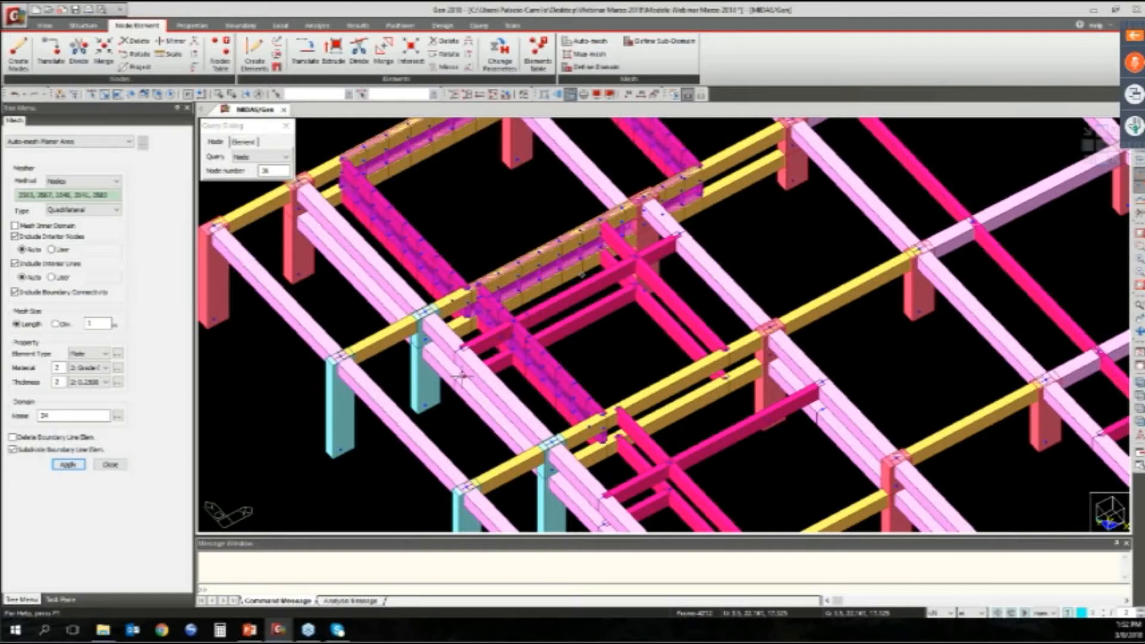
Mesh the long wall panel between the upper and lower secondary beams, from the third bay's crossbeam to the nearest bay's crossbeam
{"action": "middle_click_drag", "start_coordinate": [582, 274], "coordinate": [539, 276]}
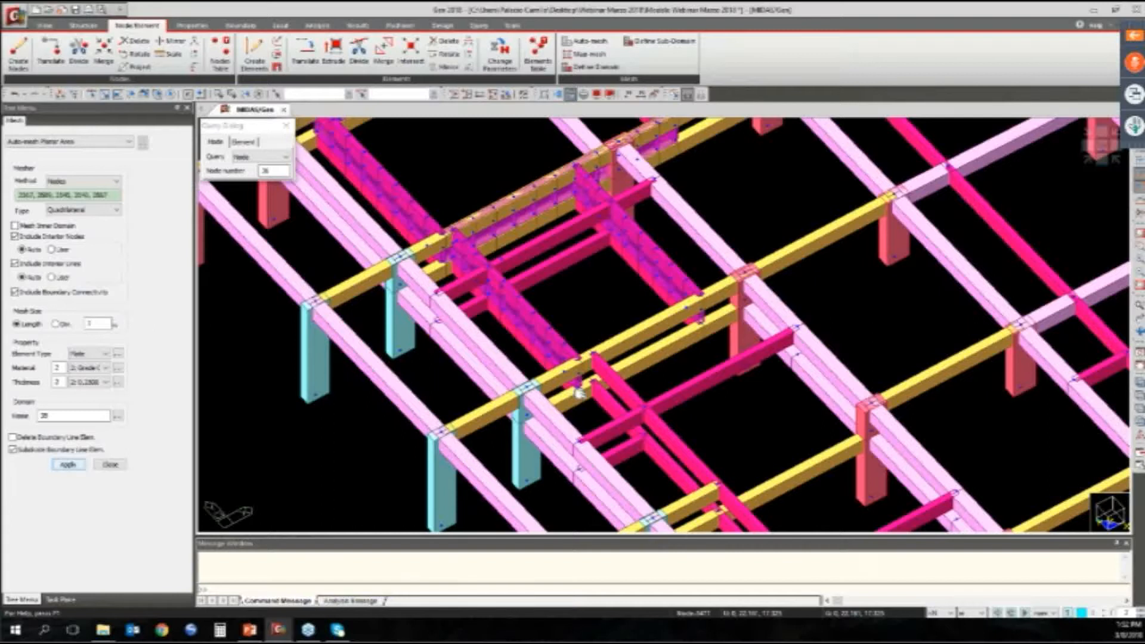
{"action": "middle_click_drag", "start_coordinate": [593, 383], "coordinate": [539, 260]}
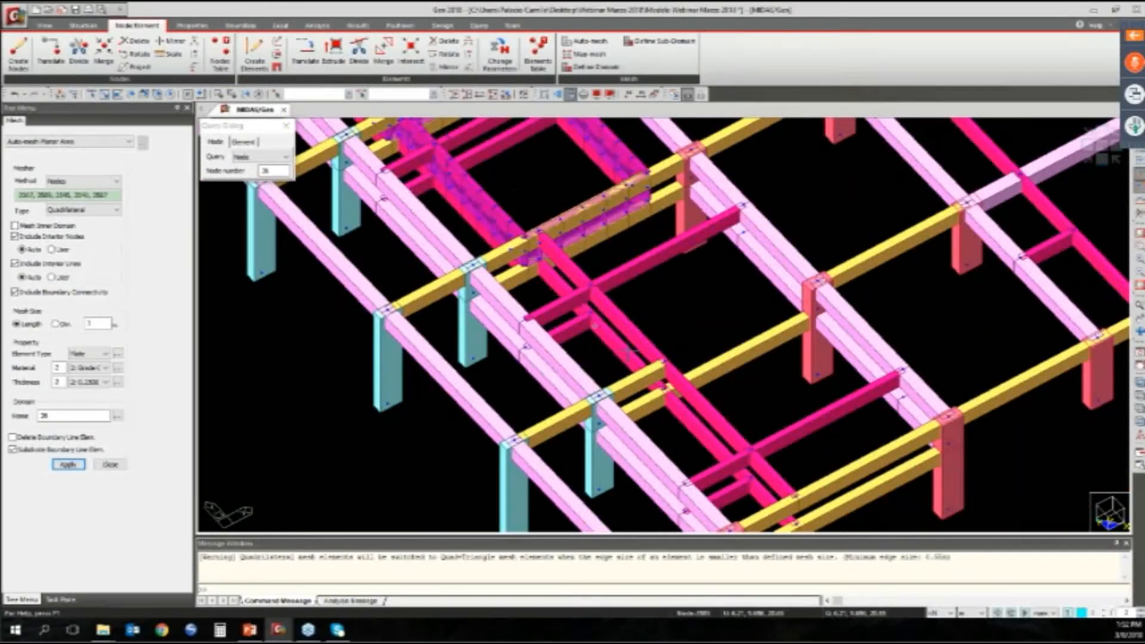
{"action": "left_click", "coordinate": [593, 322]}
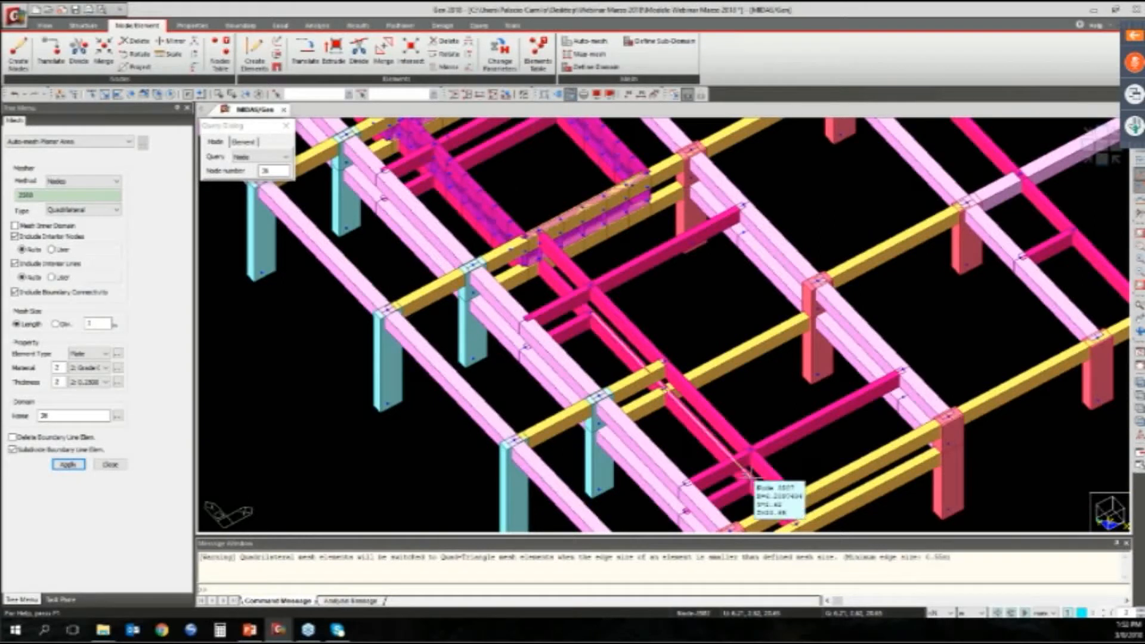
{"action": "left_click", "coordinate": [745, 474]}
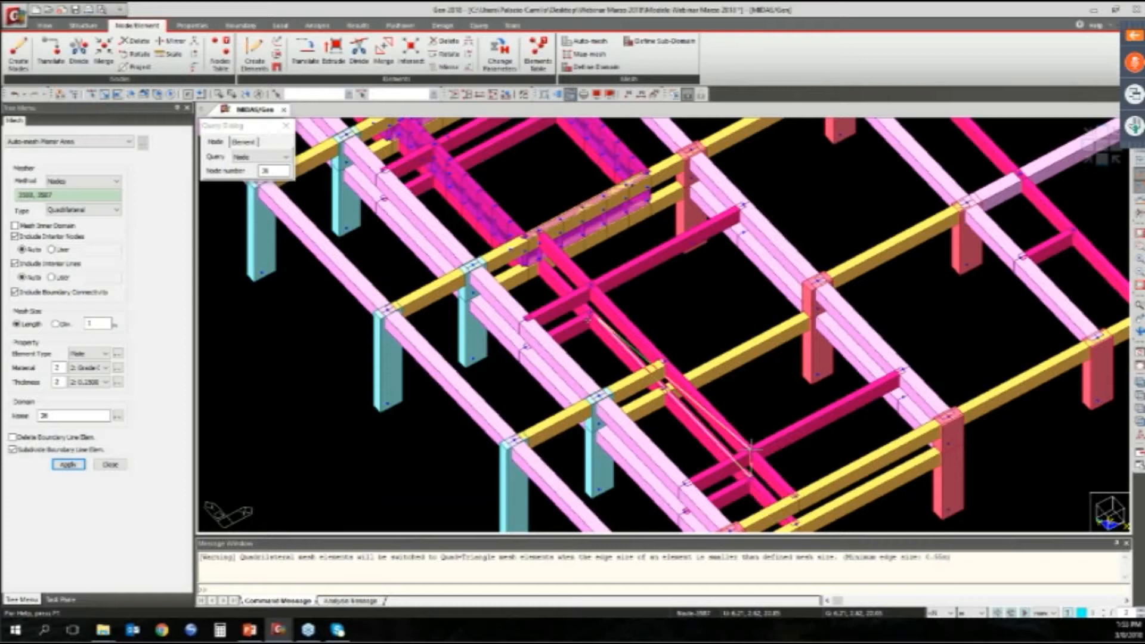
{"action": "left_click", "coordinate": [589, 322]}
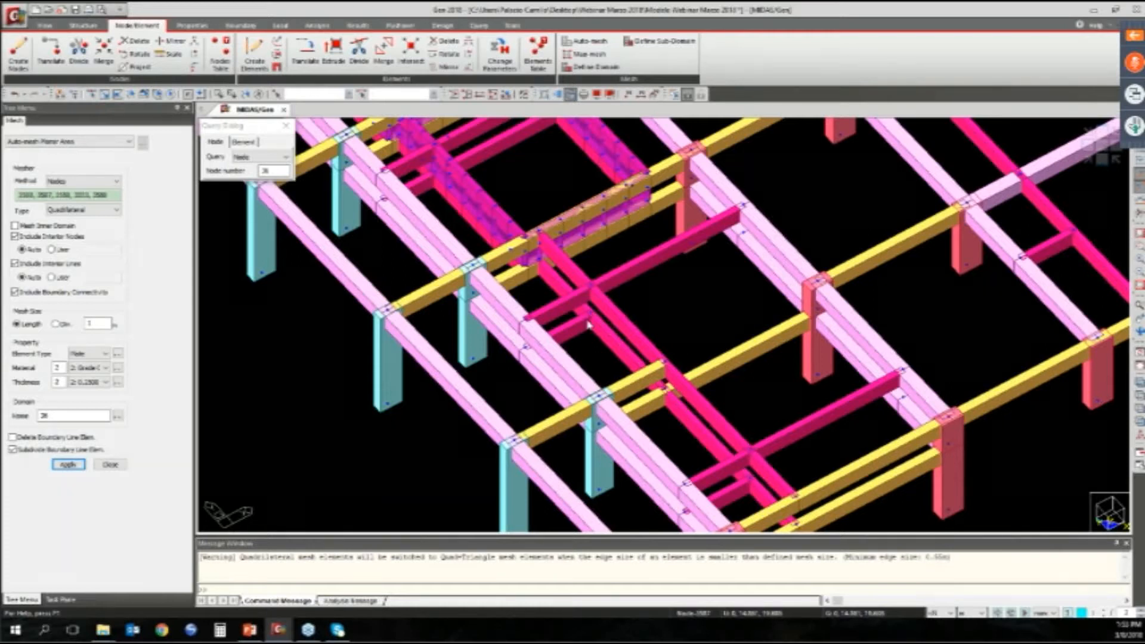
{"action": "key", "text": "Return"}
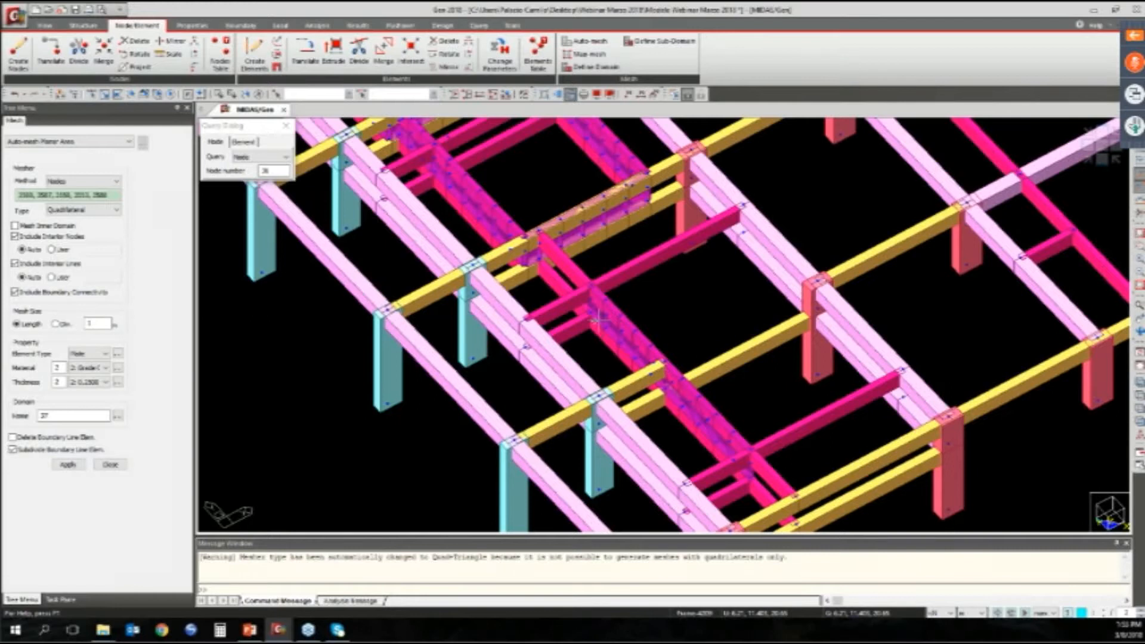
Mesh the wall panel between the third bay's upper and lower crossbeams, from the secondary beam to the main beam
{"action": "left_click", "coordinate": [599, 320]}
{"action": "middle_click_drag", "start_coordinate": [689, 290], "coordinate": [690, 291]}
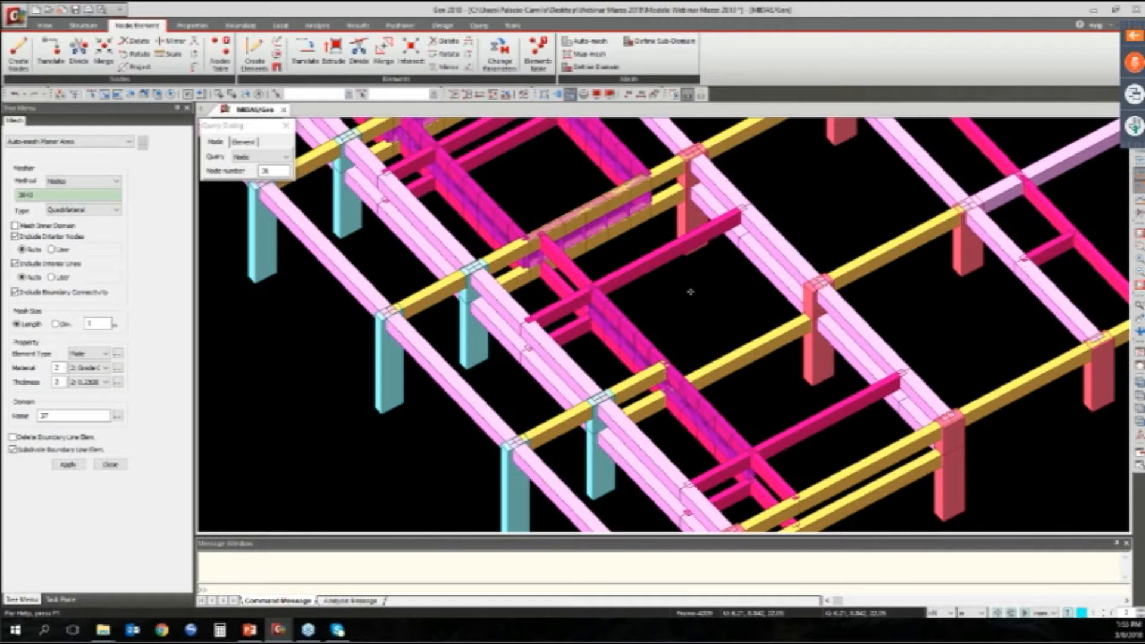
{"action": "middle_click_drag", "start_coordinate": [691, 291], "coordinate": [696, 291]}
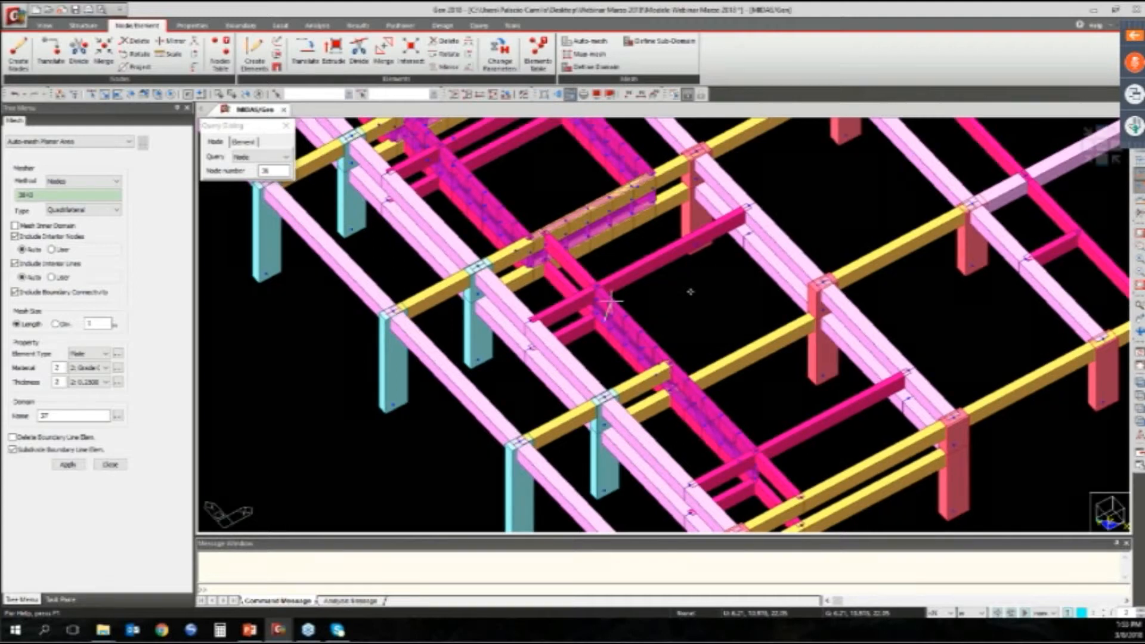
{"action": "middle_click_drag", "start_coordinate": [691, 292], "coordinate": [805, 309], "text": "ctrl"}
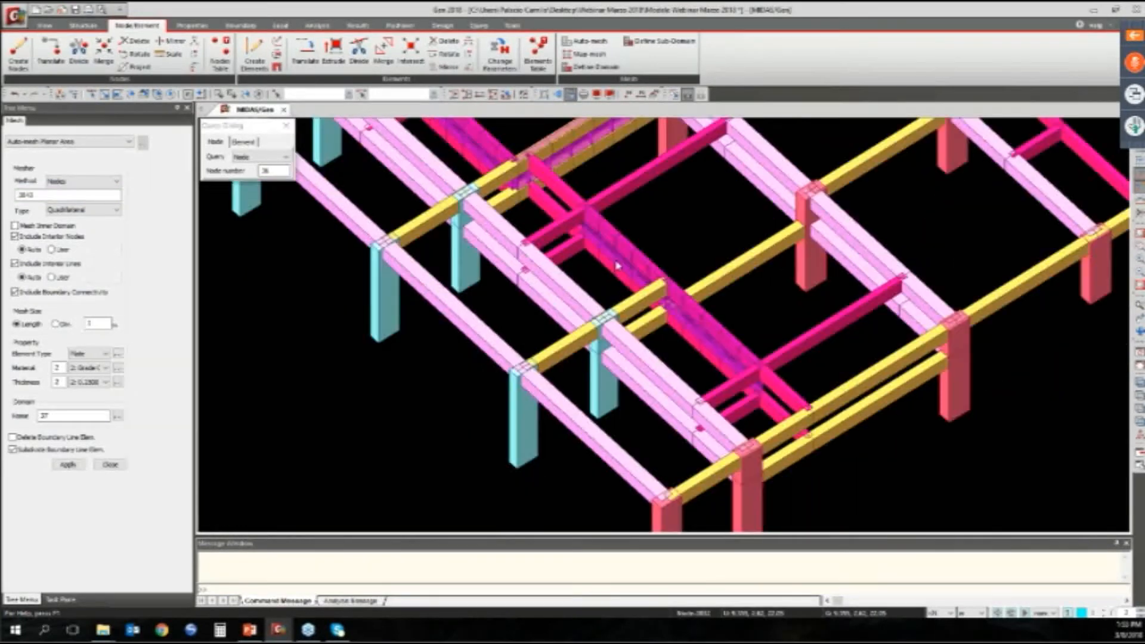
{"action": "middle_click_drag", "start_coordinate": [617, 266], "coordinate": [608, 273], "text": "ctrl"}
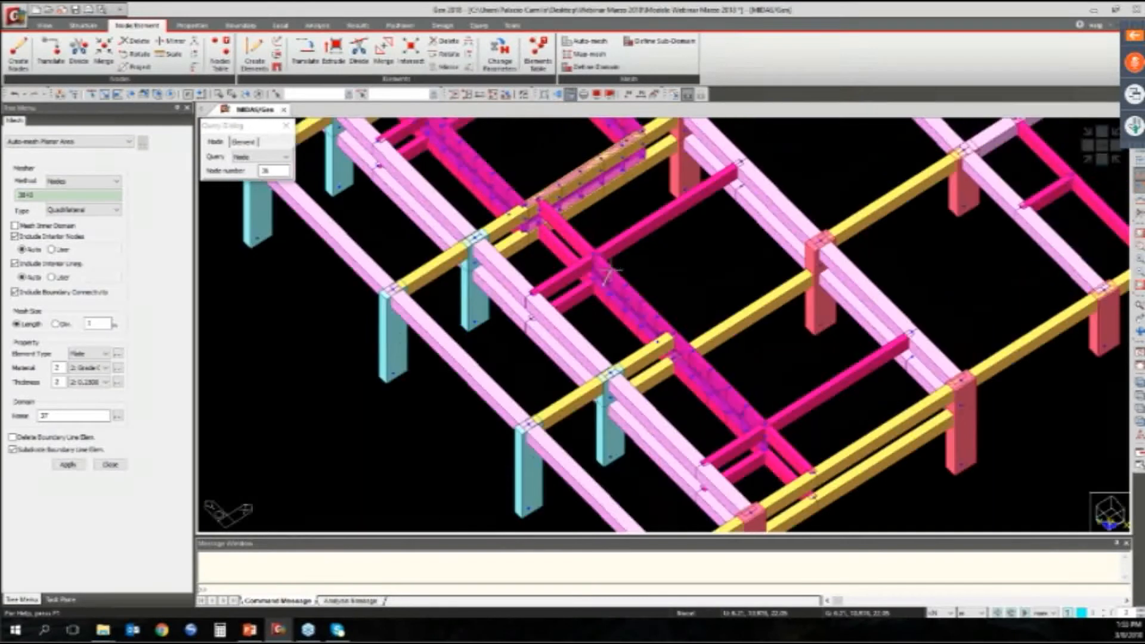
{"action": "left_click", "coordinate": [68, 465]}
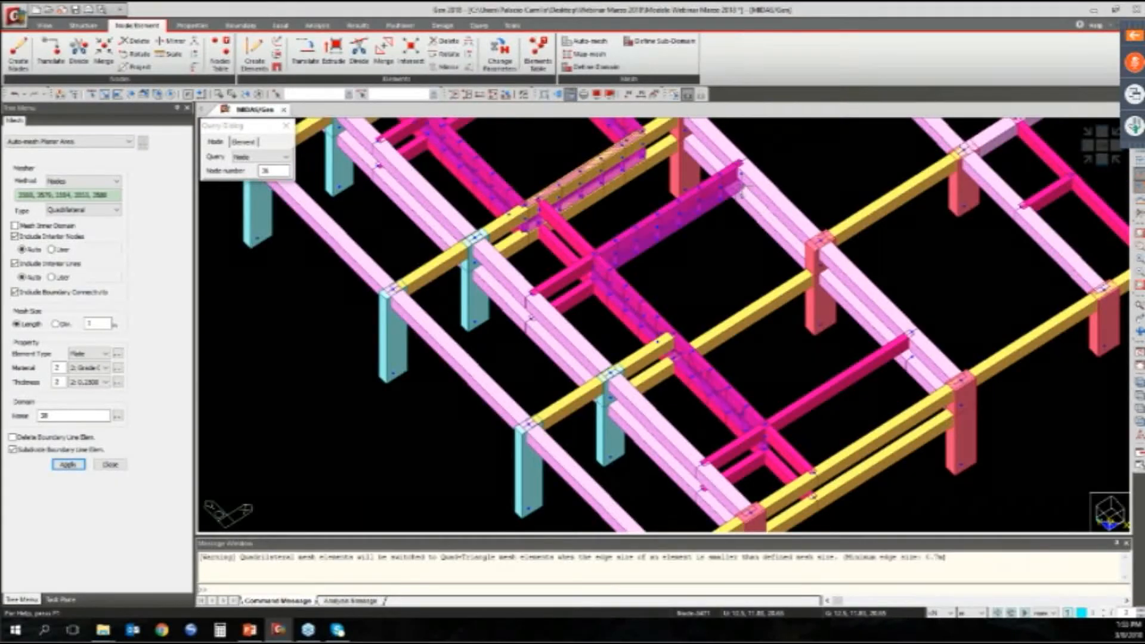
Mesh the wall panel between the upper and lower main beams, from the third bay's crossbeam to the nearest bay's crossbeam
{"action": "left_click", "coordinate": [742, 187]}
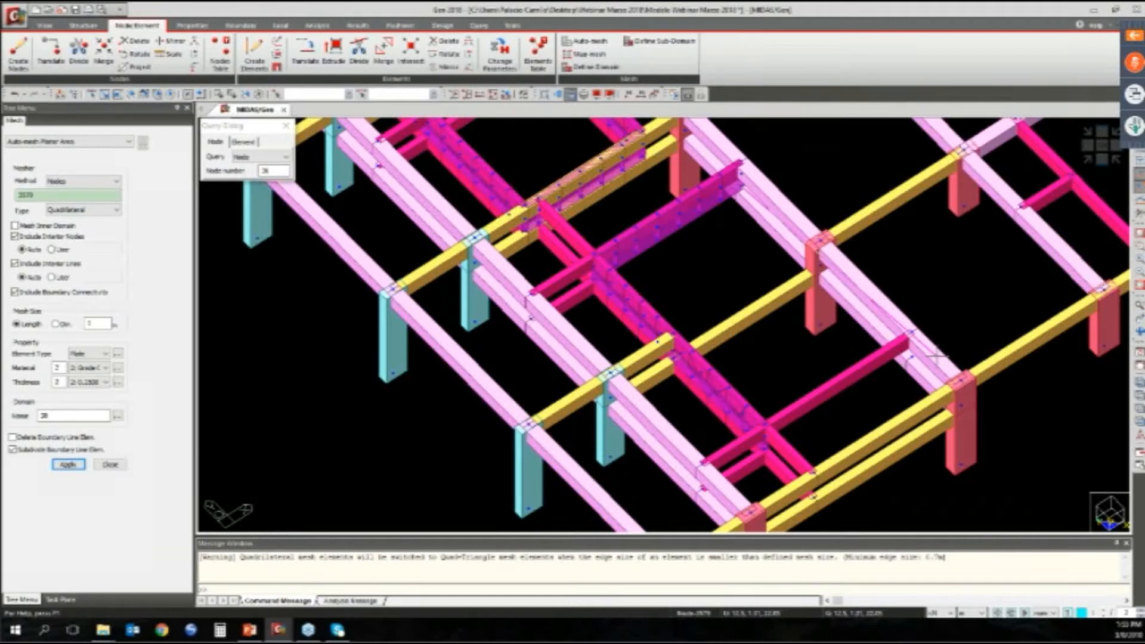
{"action": "left_click", "coordinate": [910, 356]}
{"action": "left_click", "coordinate": [911, 332]}
{"action": "left_click", "coordinate": [742, 161]}
{"action": "left_click", "coordinate": [742, 186]}
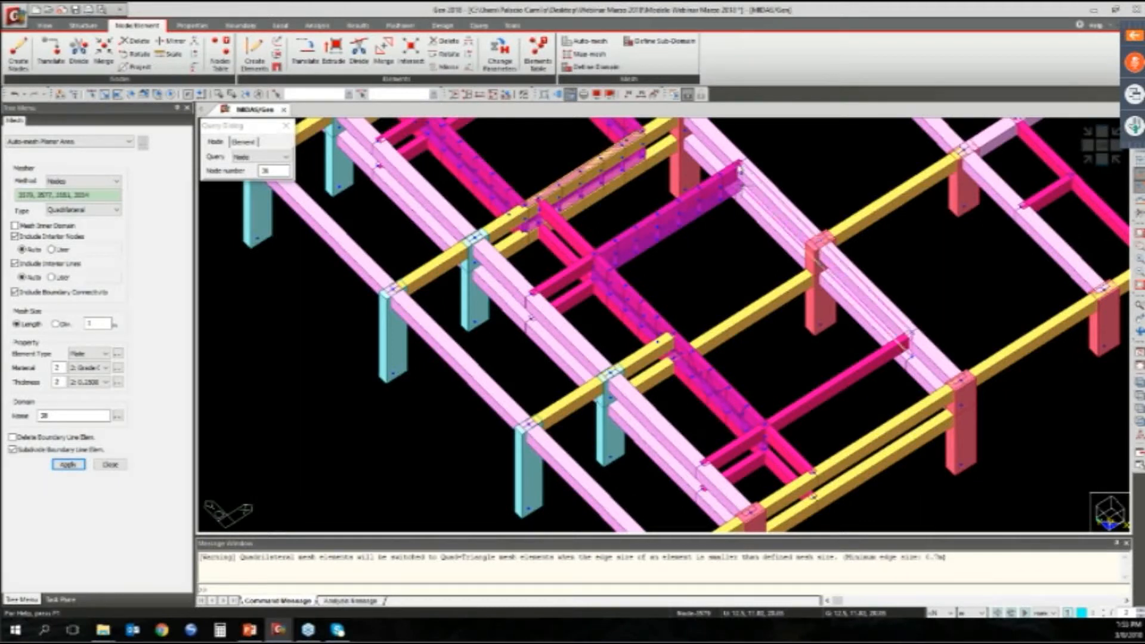
{"action": "left_click", "coordinate": [68, 465]}
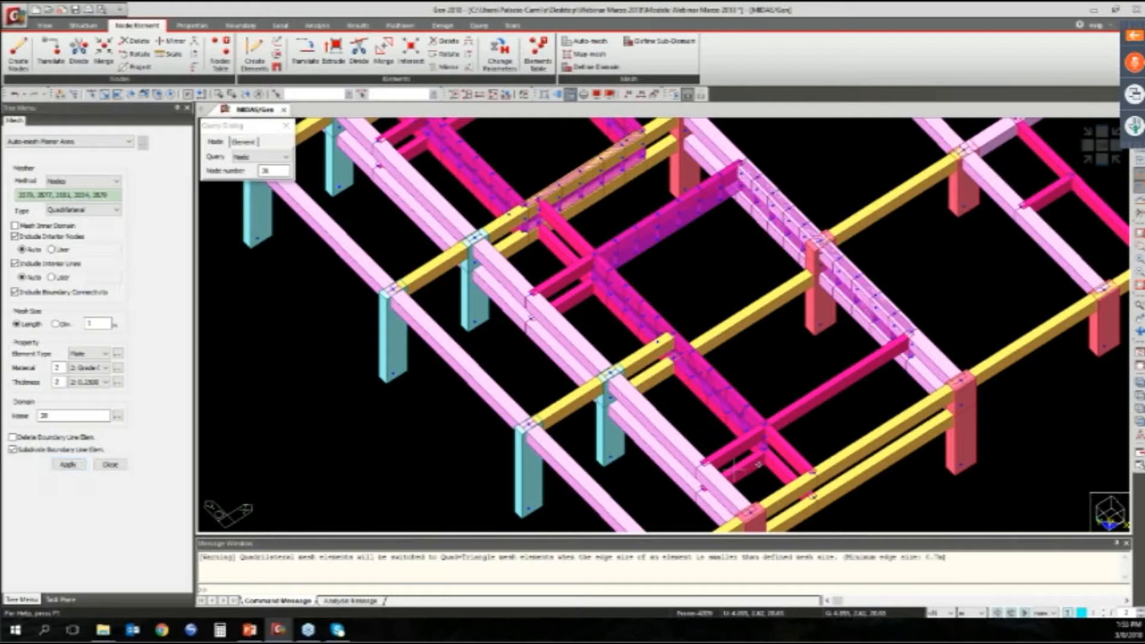
Mesh the wall panel between the nearest bay's upper and lower crossbeams, from the secondary beam to the main beam
{"action": "left_click", "coordinate": [766, 448]}
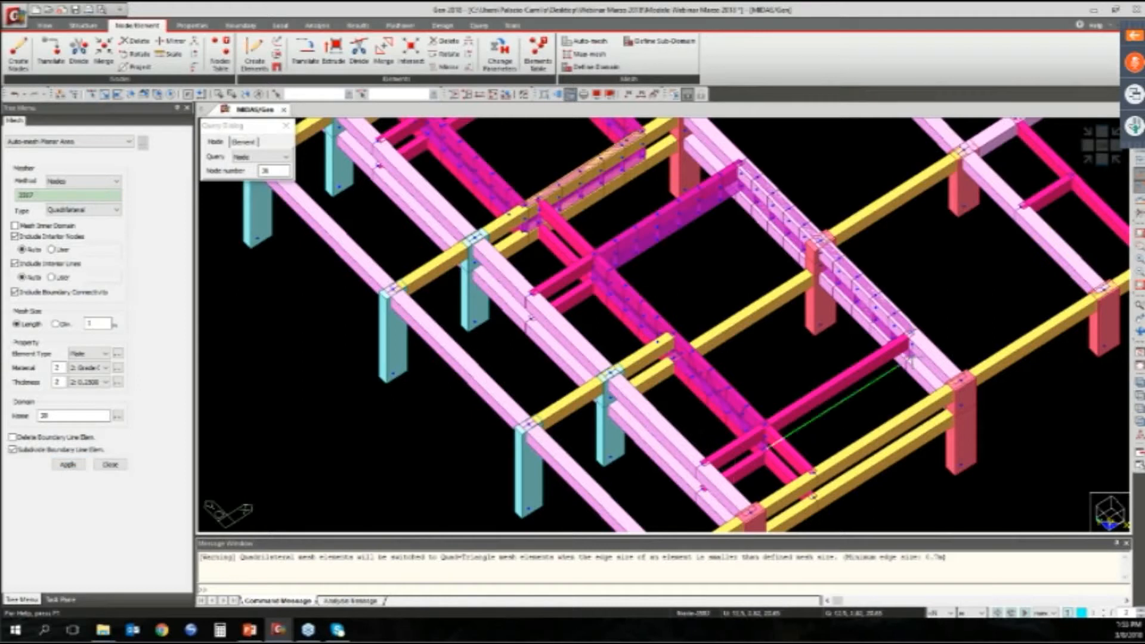
{"action": "left_click", "coordinate": [911, 332]}
{"action": "left_click", "coordinate": [912, 333]}
{"action": "left_click", "coordinate": [765, 424]}
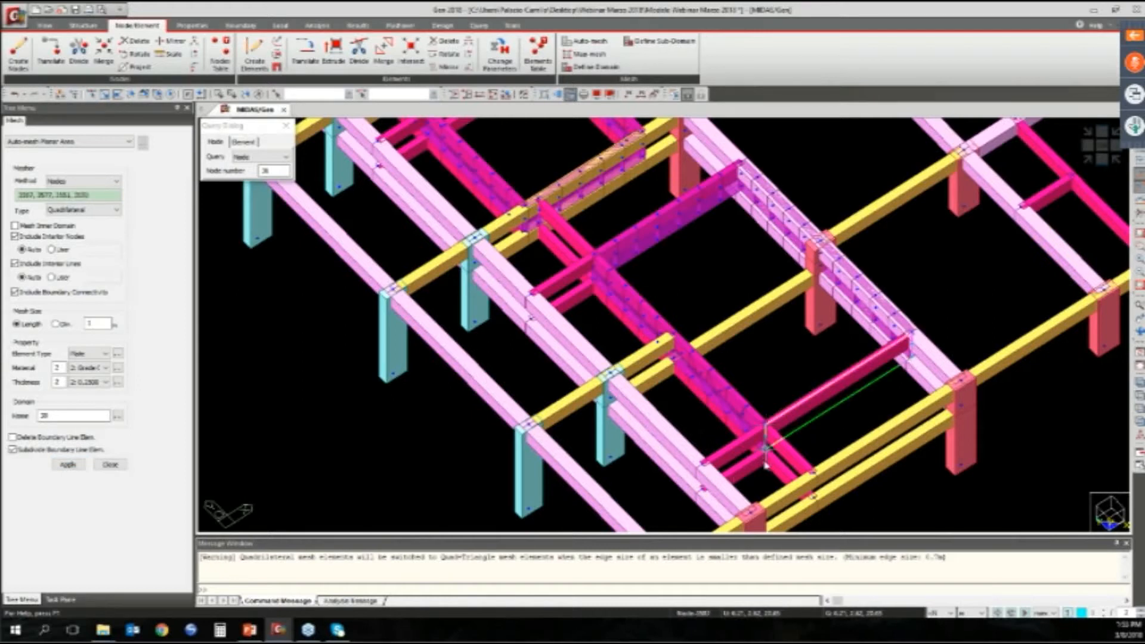
{"action": "left_click", "coordinate": [765, 447]}
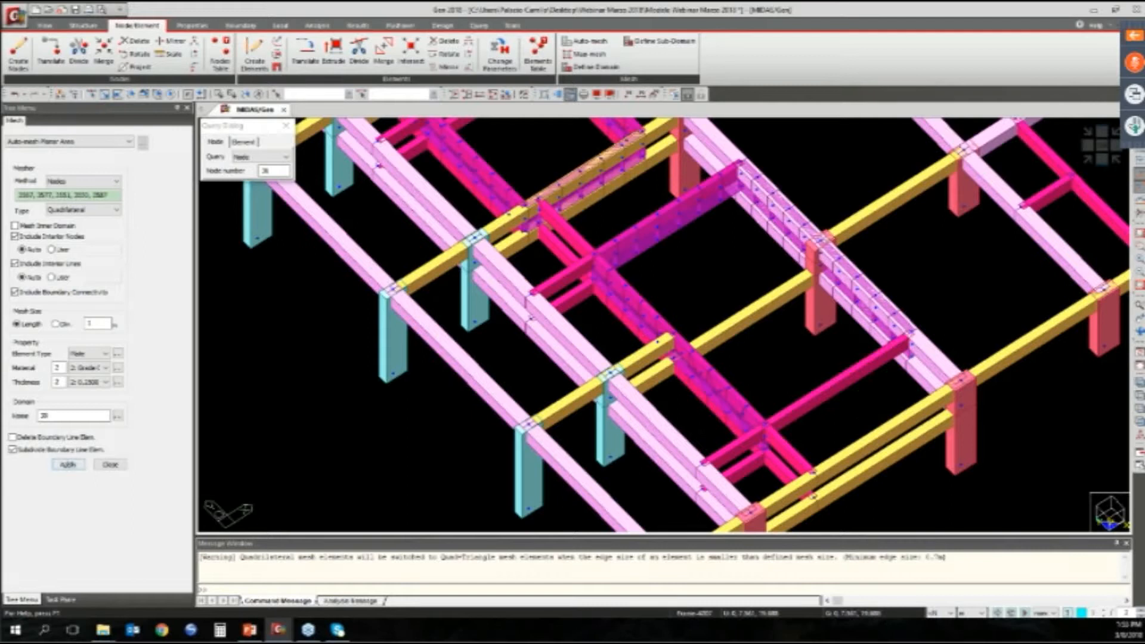
{"action": "left_click", "coordinate": [68, 465]}
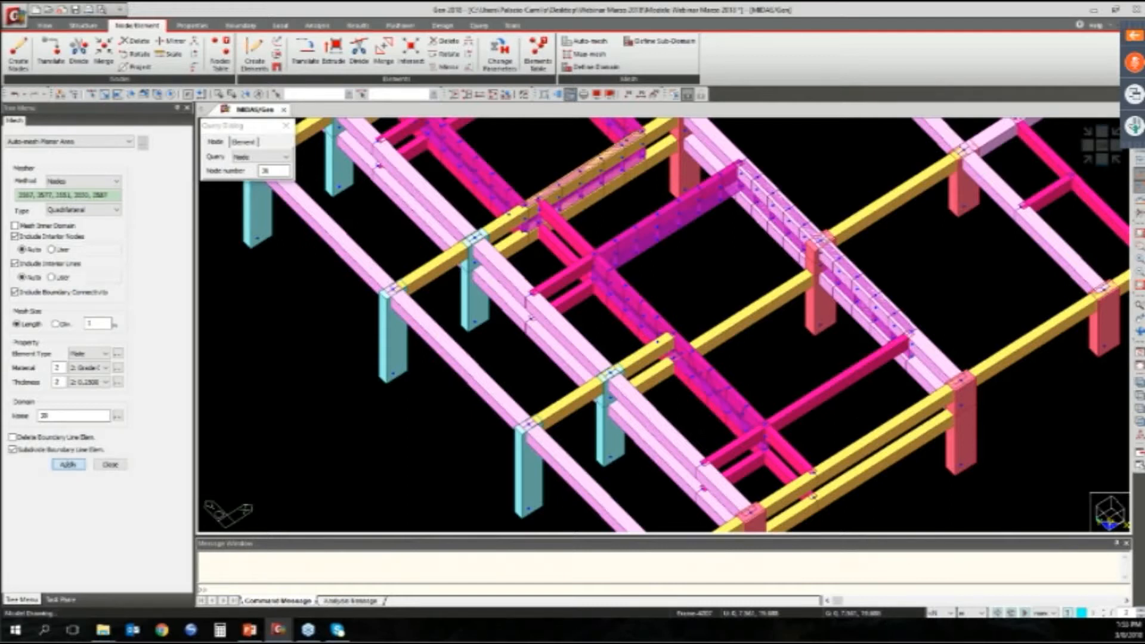
Set the auto-mesh plate thickness to 1 (0.3) and start a new corner-node selection
{"action": "scroll", "coordinate": [779, 362], "scroll_direction": "down", "scroll_amount": 2}
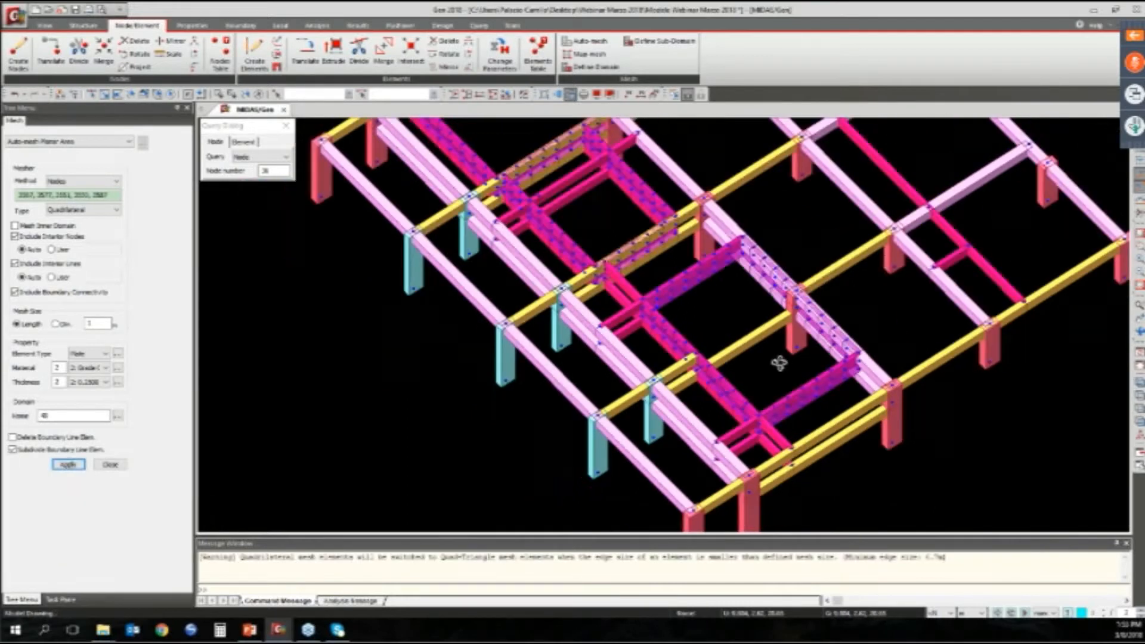
{"action": "middle_click_drag", "start_coordinate": [779, 363], "coordinate": [753, 388], "text": "ctrl"}
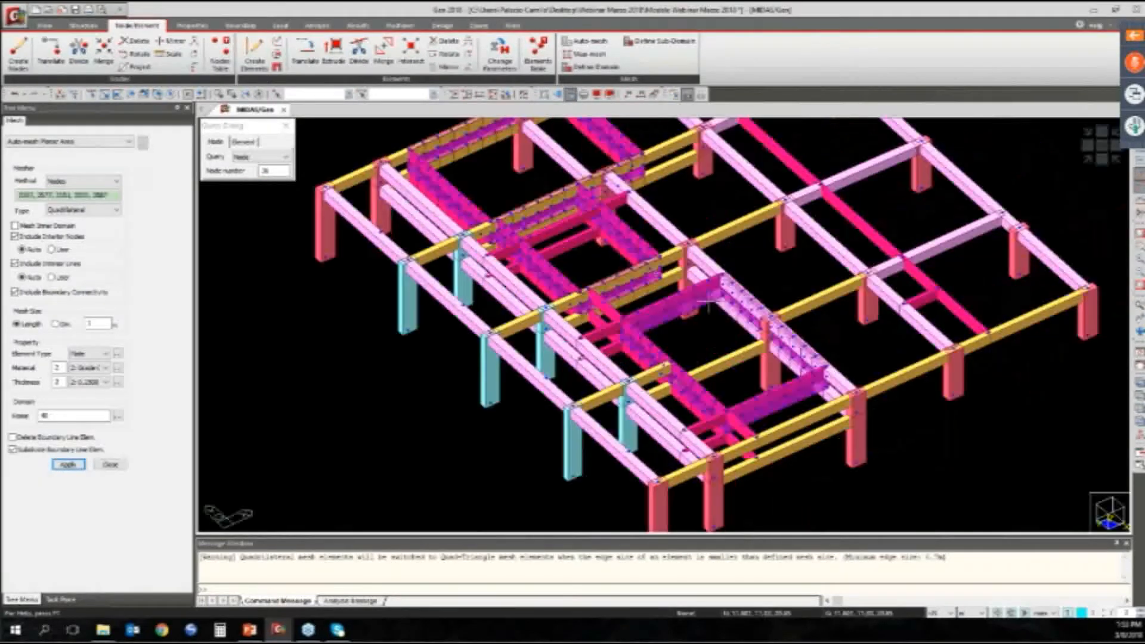
{"action": "middle_click_drag", "start_coordinate": [709, 301], "coordinate": [714, 327]}
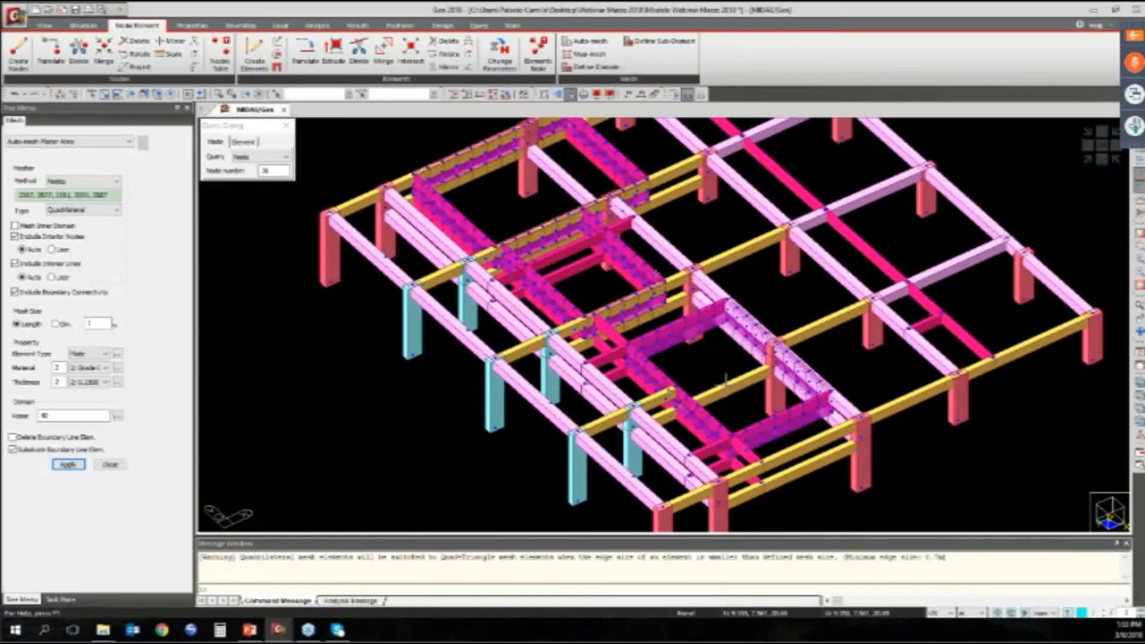
{"action": "middle_click_drag", "start_coordinate": [726, 381], "coordinate": [728, 367]}
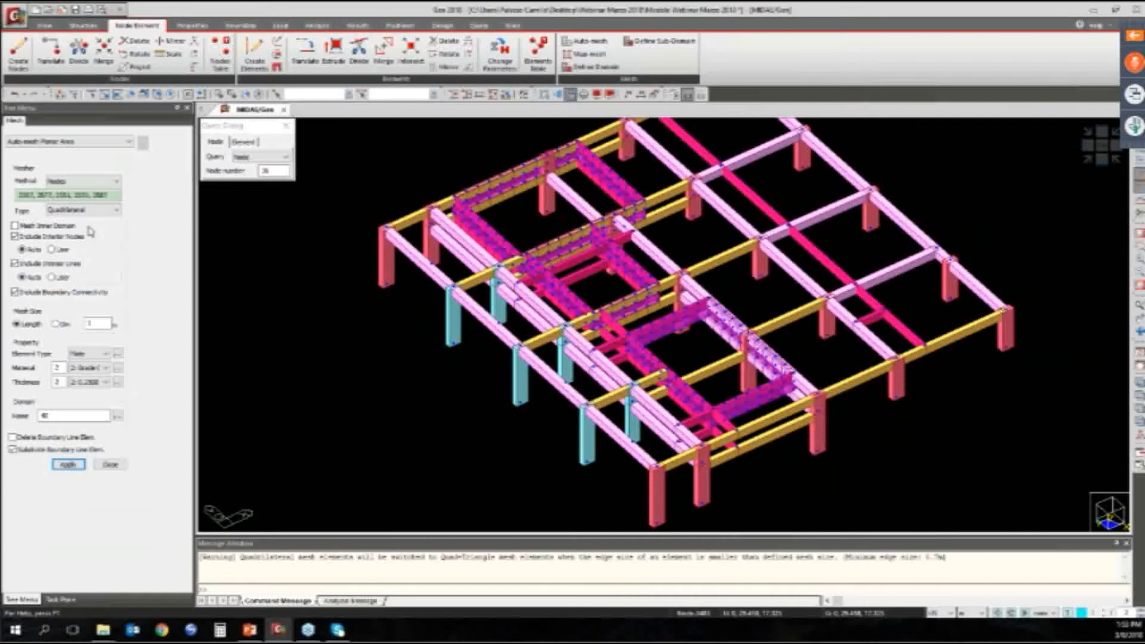
{"action": "left_click", "coordinate": [88, 382]}
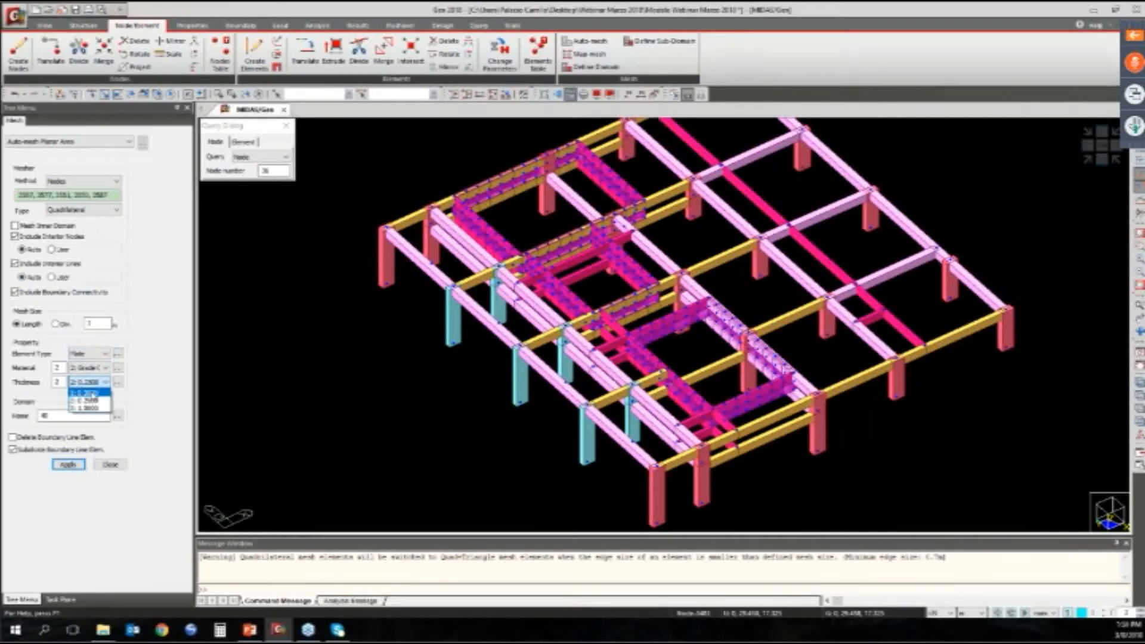
{"action": "left_click", "coordinate": [94, 394]}
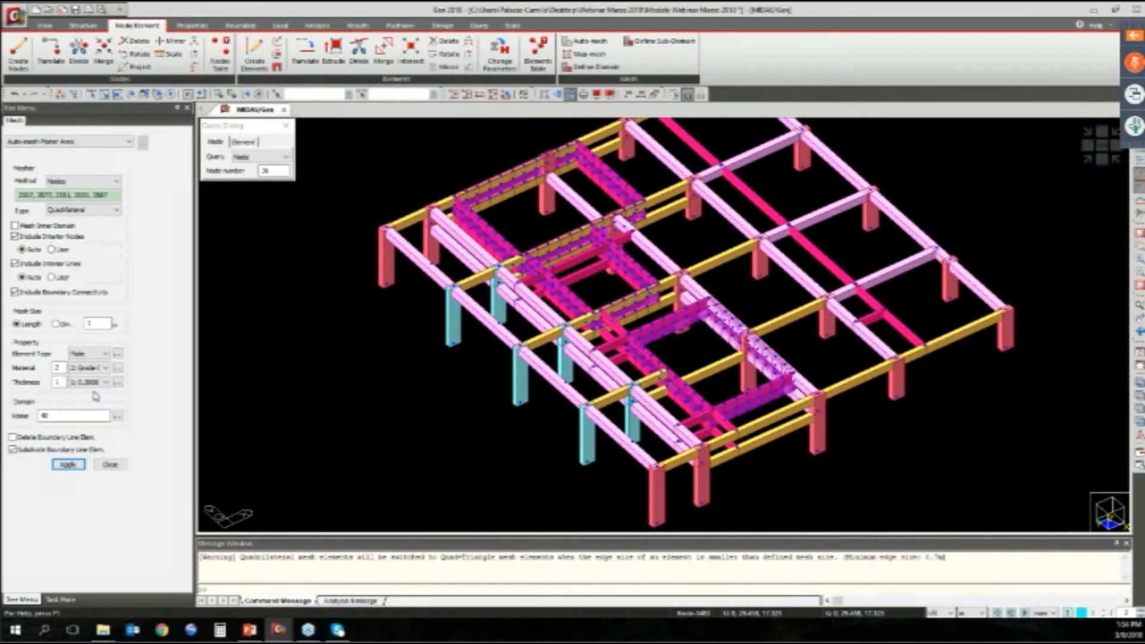
{"action": "left_click", "coordinate": [105, 197]}
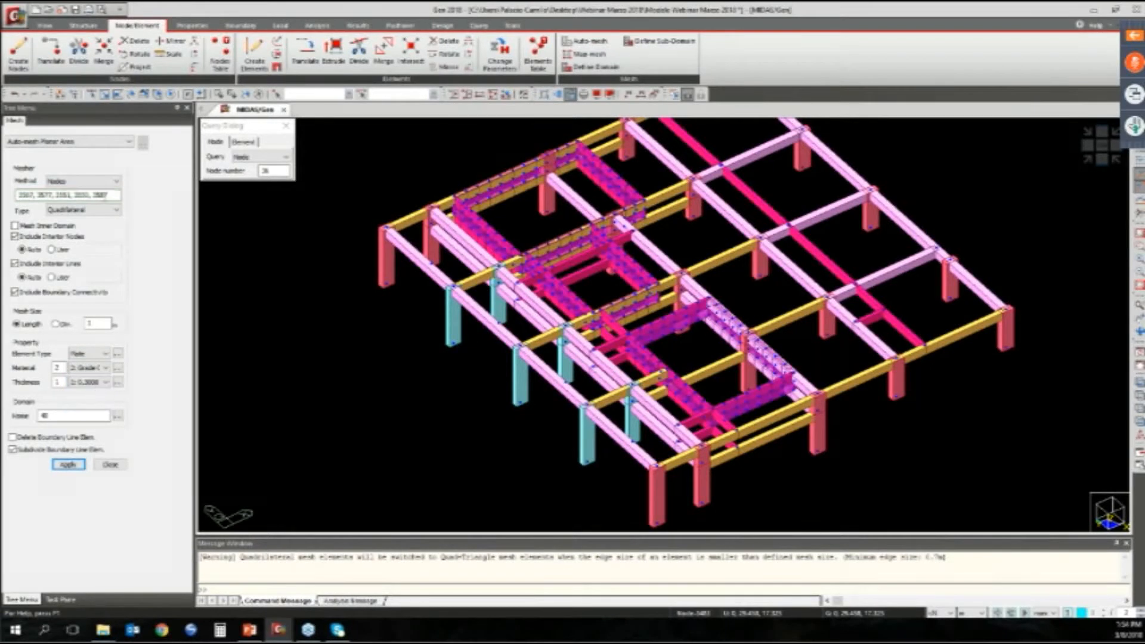
{"action": "left_click", "coordinate": [105, 197]}
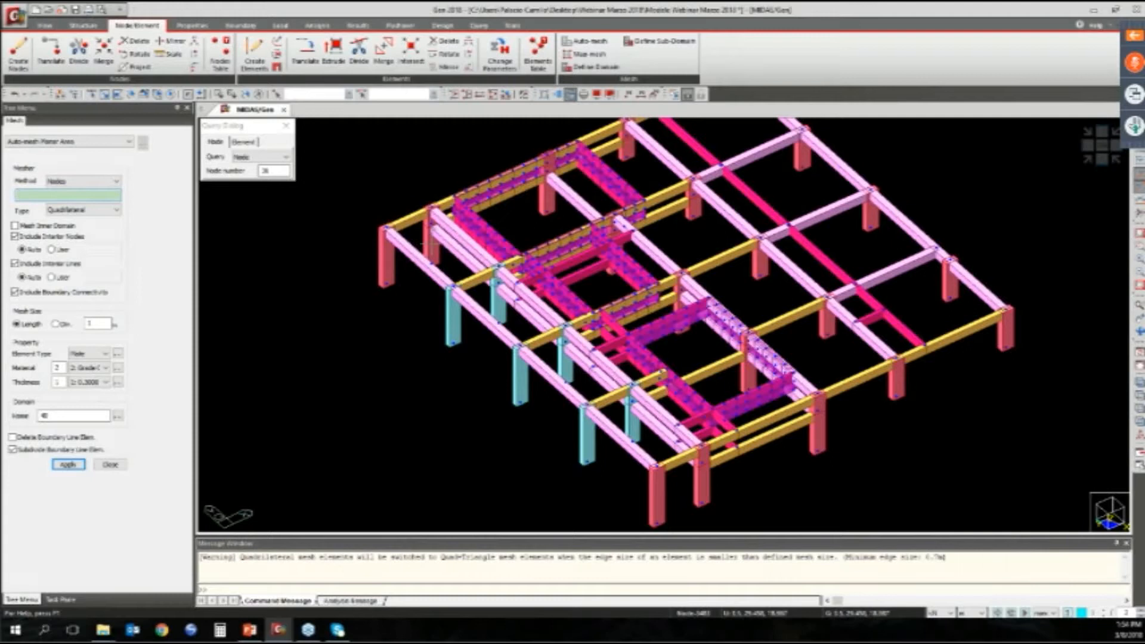
Mesh the lower floor slab with material 2 by picking the outline's corner nodes along the lower beams and the stepped wall panels
{"action": "left_click", "coordinate": [433, 225]}
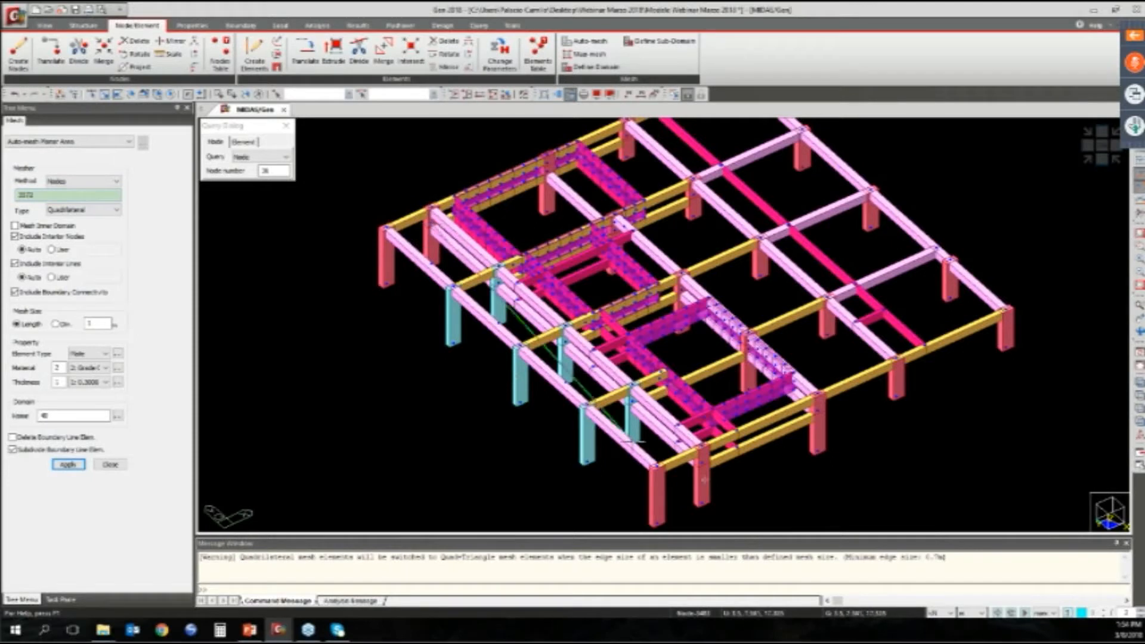
{"action": "left_click", "coordinate": [704, 464]}
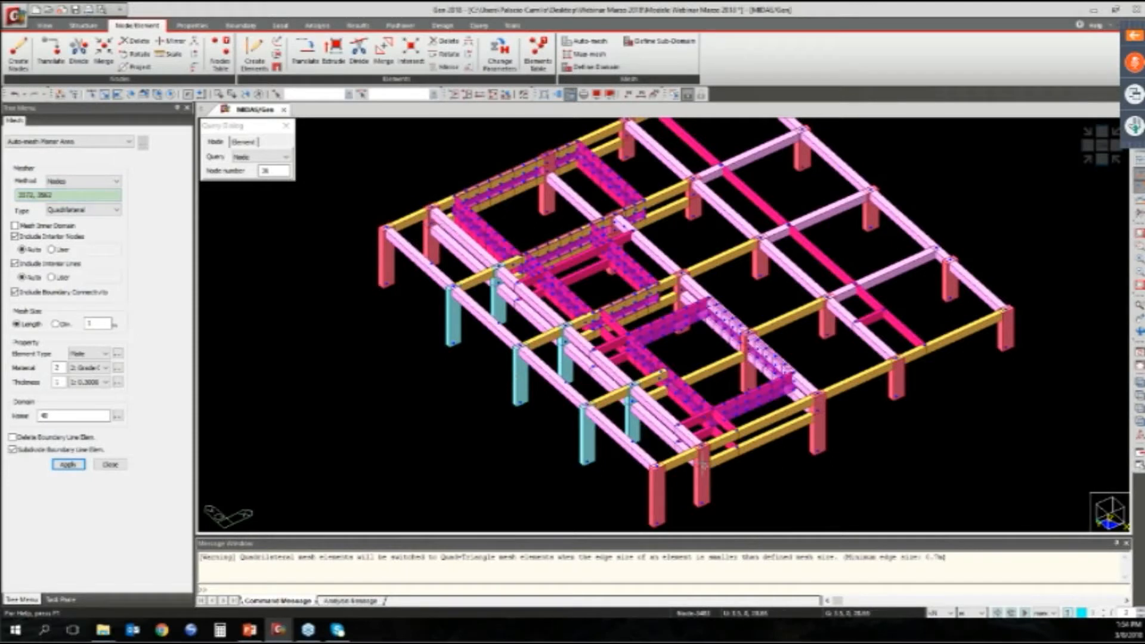
{"action": "left_click", "coordinate": [819, 411]}
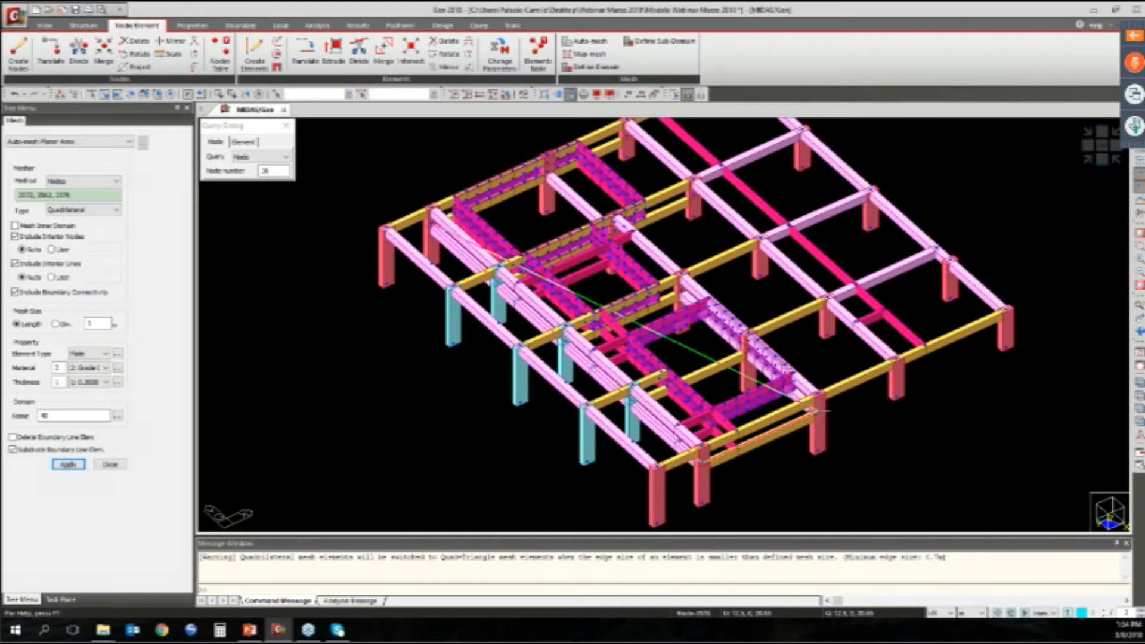
{"action": "left_click", "coordinate": [664, 311]}
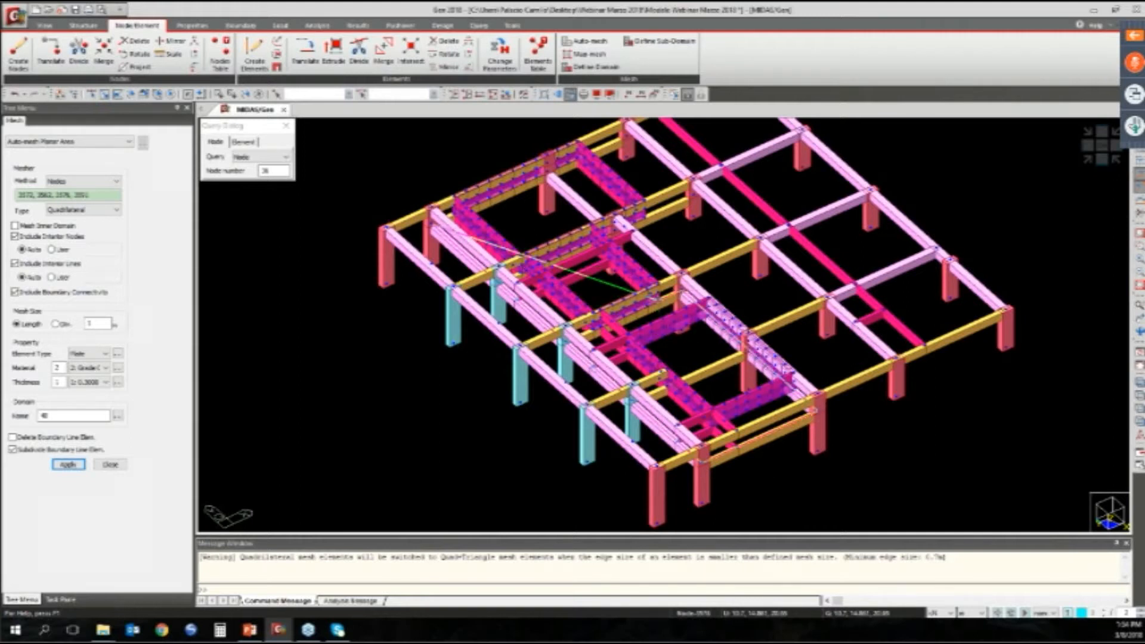
{"action": "left_click", "coordinate": [642, 291]}
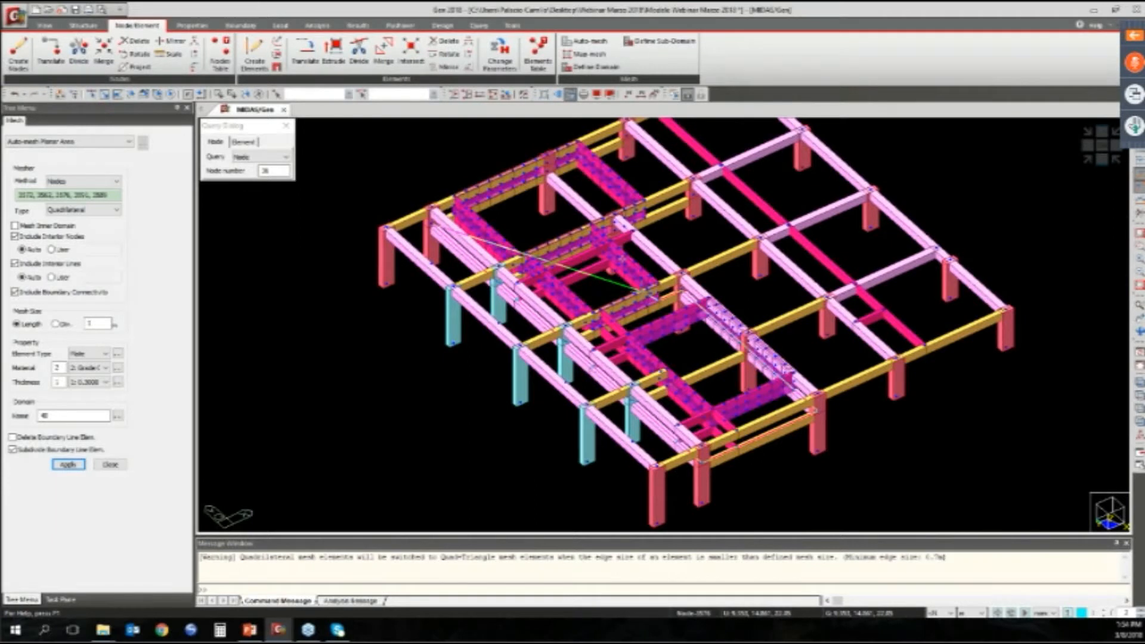
{"action": "scroll", "coordinate": [652, 291], "scroll_direction": "up", "scroll_amount": 2}
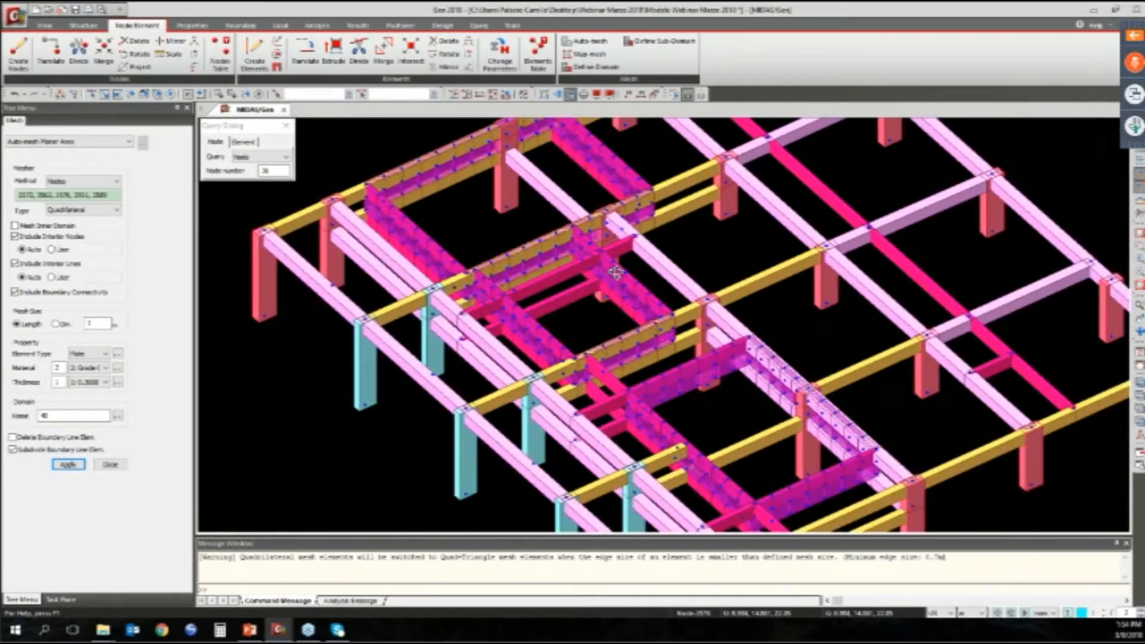
{"action": "middle_click_drag", "start_coordinate": [616, 273], "coordinate": [615, 287], "text": "ctrl"}
{"action": "left_click", "coordinate": [573, 246]}
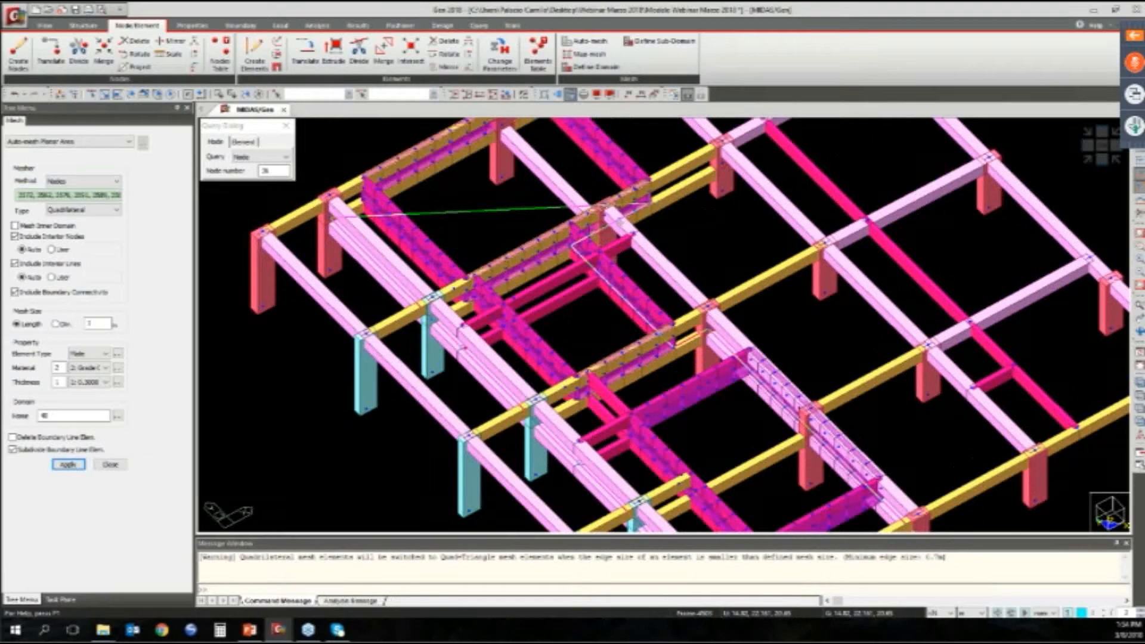
{"action": "middle_click_drag", "start_coordinate": [502, 151], "coordinate": [582, 256]}
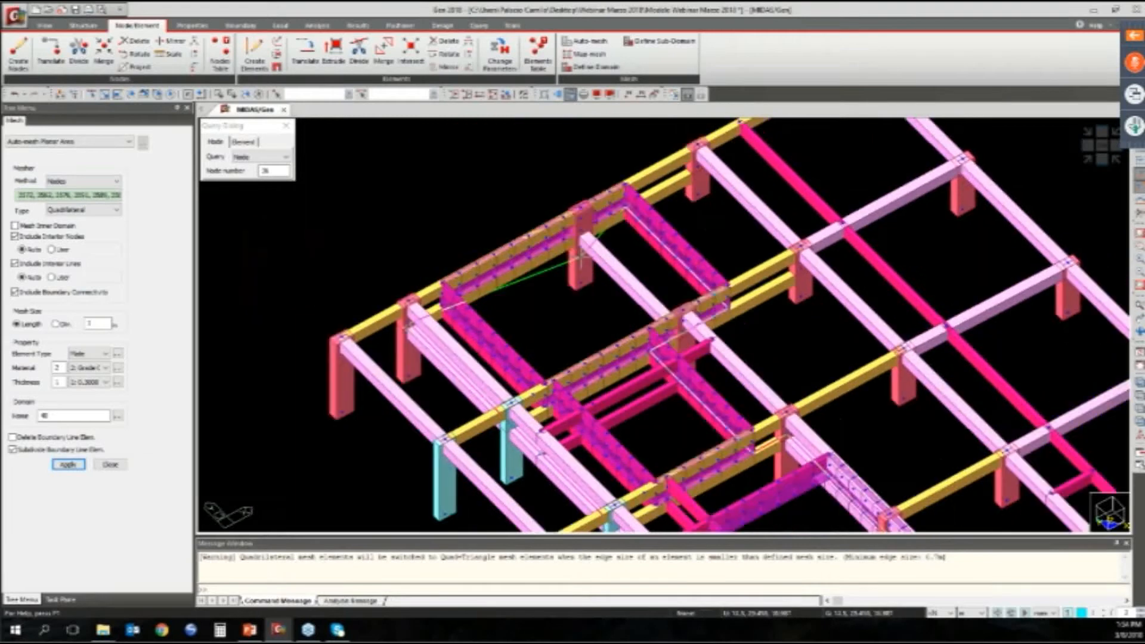
{"action": "left_click", "coordinate": [68, 464]}
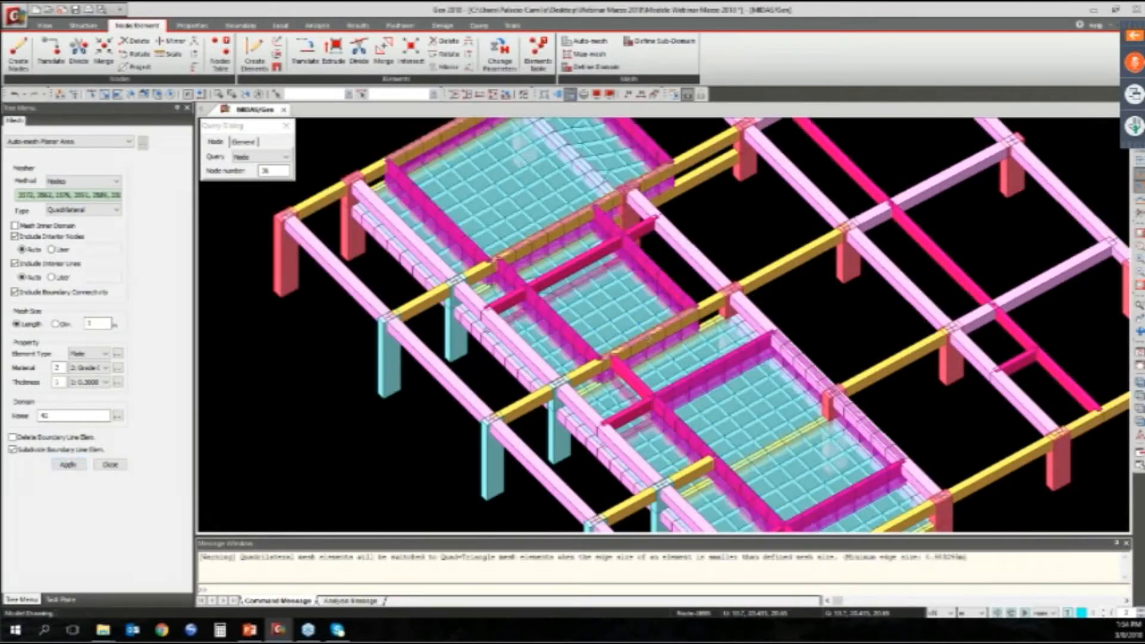
Examine the meshed lower slab and its surrounding wall panels from several angles, from the farthest bay to the nearest
{"action": "scroll", "coordinate": [647, 338], "scroll_direction": "down", "scroll_amount": 1}
{"action": "scroll", "coordinate": [648, 337], "scroll_direction": "down", "scroll_amount": 3}
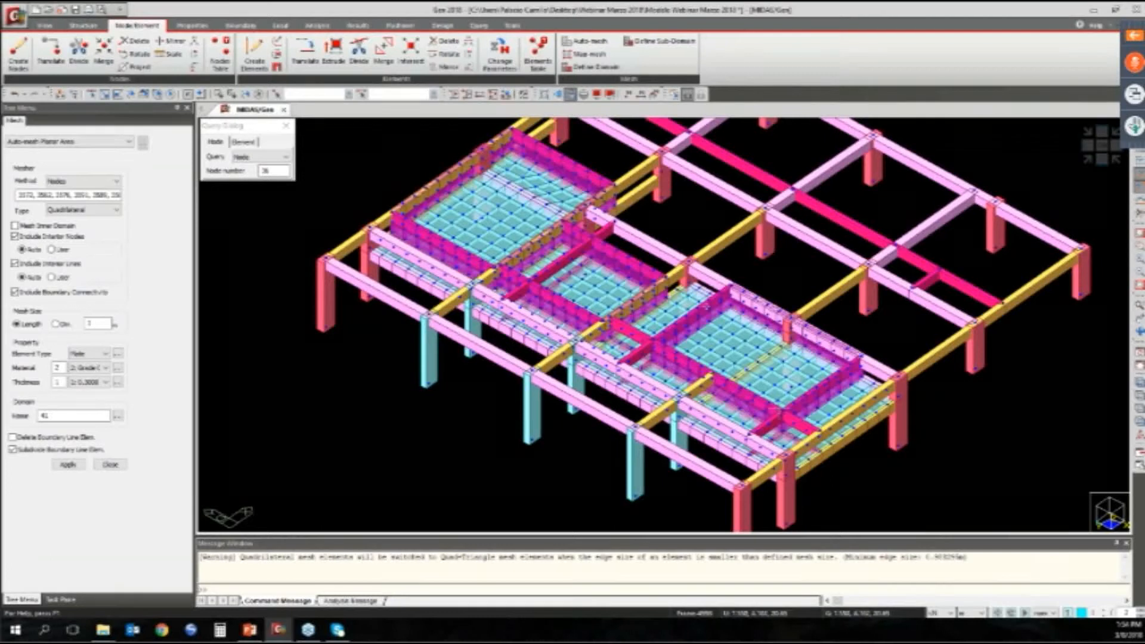
{"action": "scroll", "coordinate": [654, 385], "scroll_direction": "up", "scroll_amount": 2}
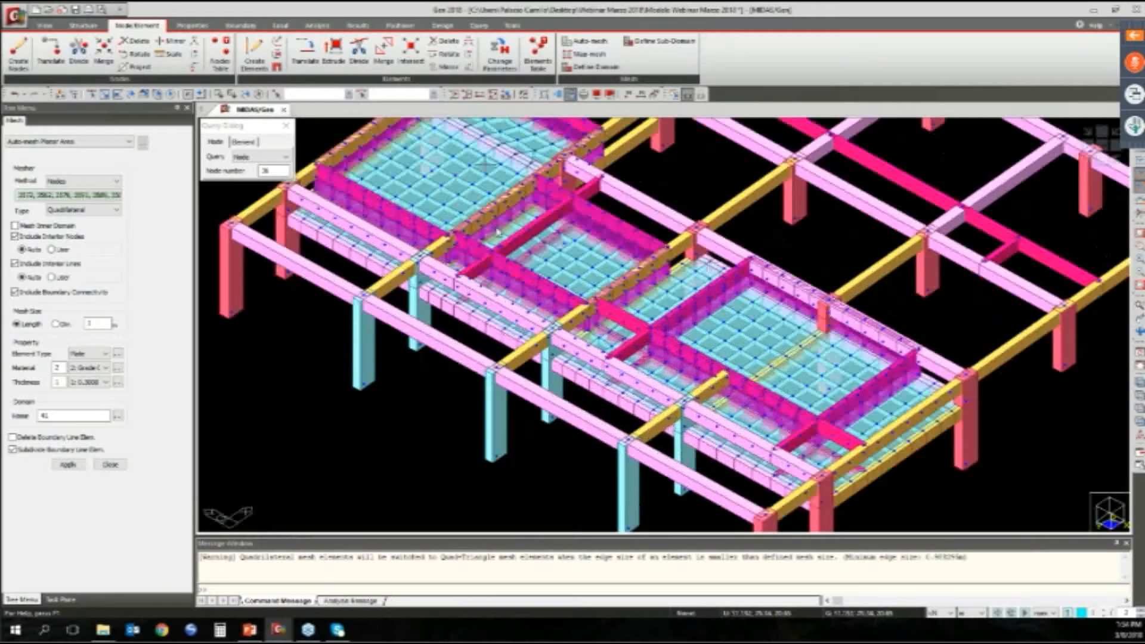
{"action": "scroll", "coordinate": [498, 233], "scroll_direction": "up", "scroll_amount": 1}
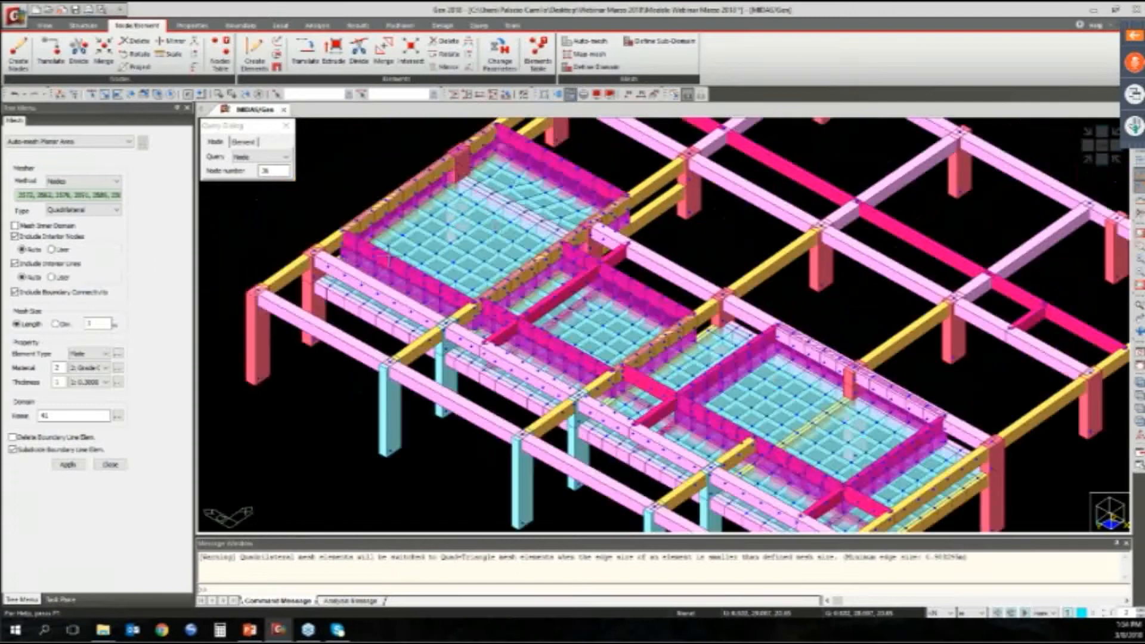
{"action": "middle_click_drag", "start_coordinate": [389, 260], "coordinate": [356, 218]}
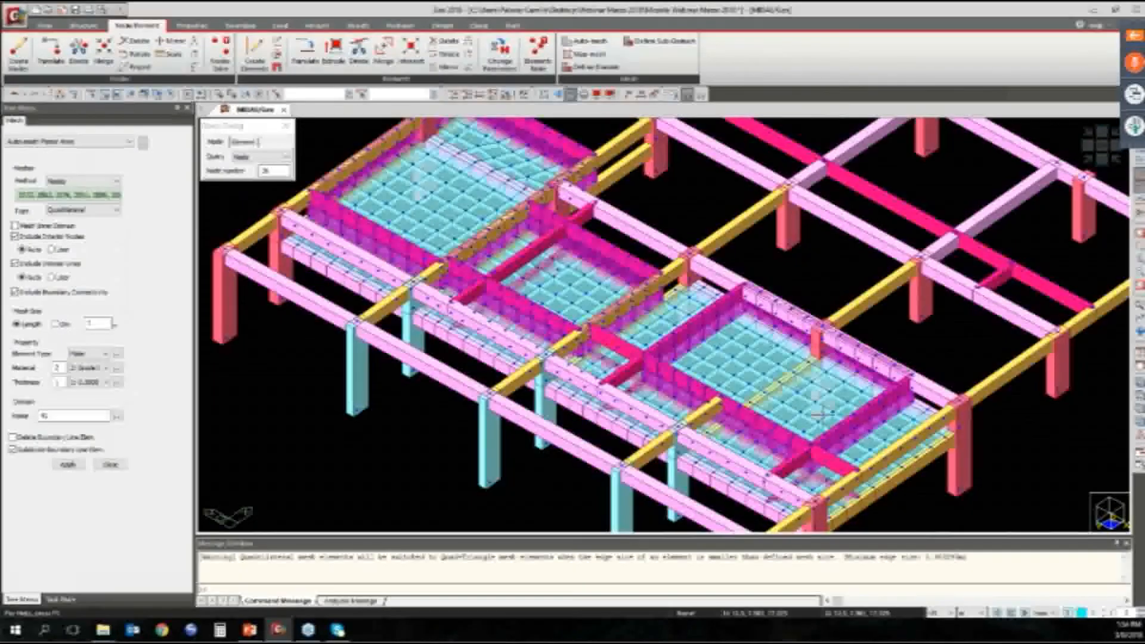
{"action": "middle_click_drag", "start_coordinate": [818, 413], "coordinate": [775, 370]}
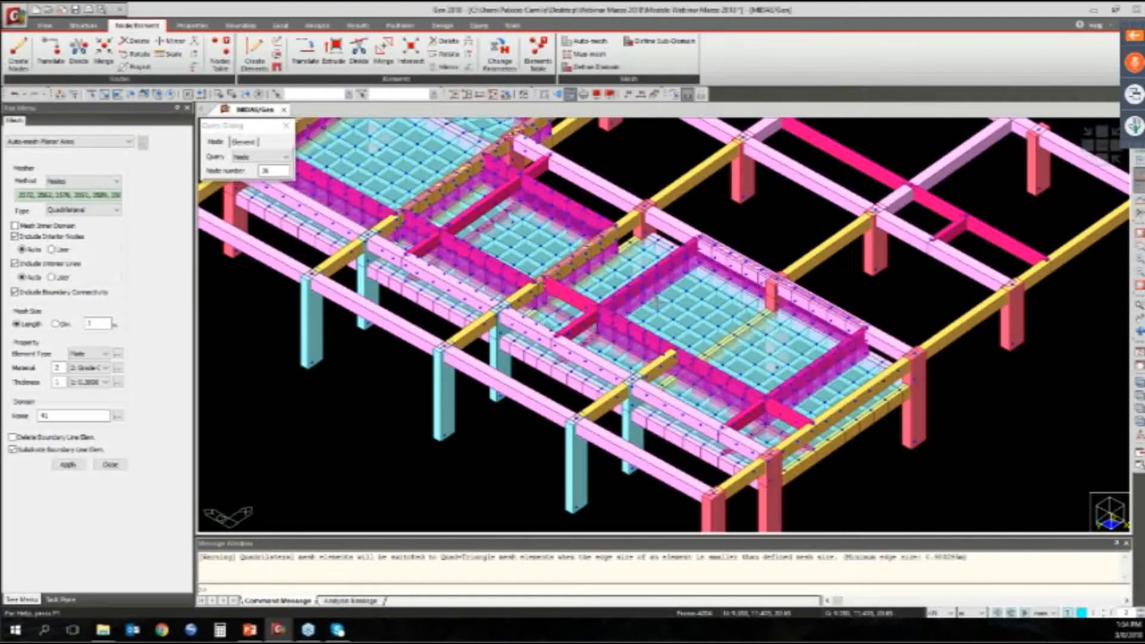
{"action": "mouse_move", "coordinate": [657, 303]}
{"action": "middle_click_drag", "start_coordinate": [680, 354], "coordinate": [699, 354], "text": "ctrl"}
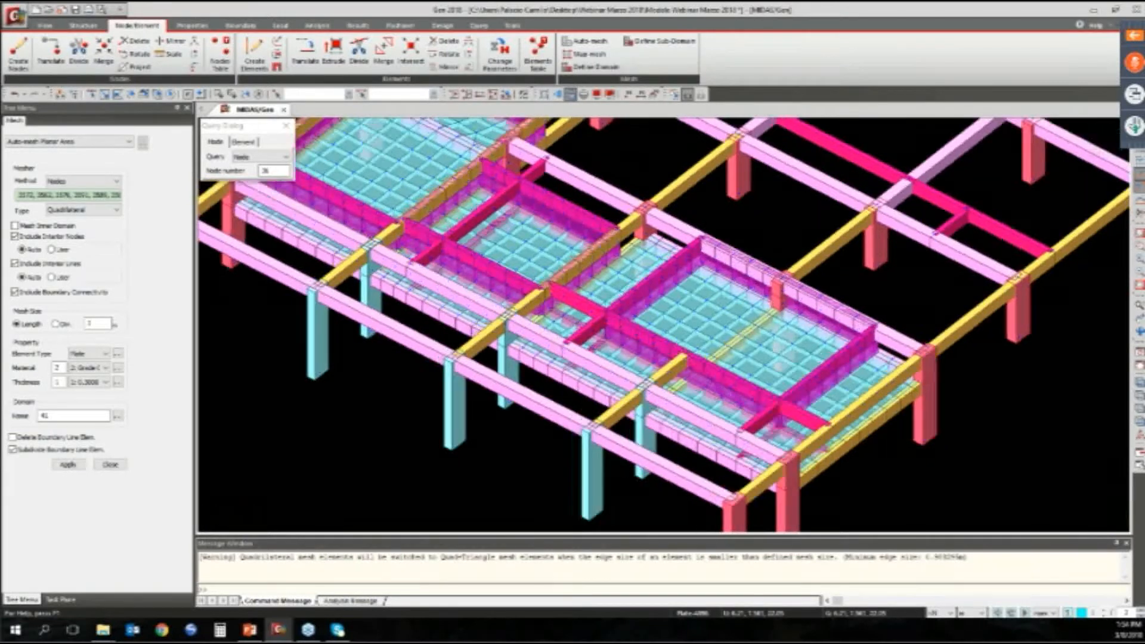
{"action": "middle_click_drag", "start_coordinate": [603, 268], "coordinate": [633, 308]}
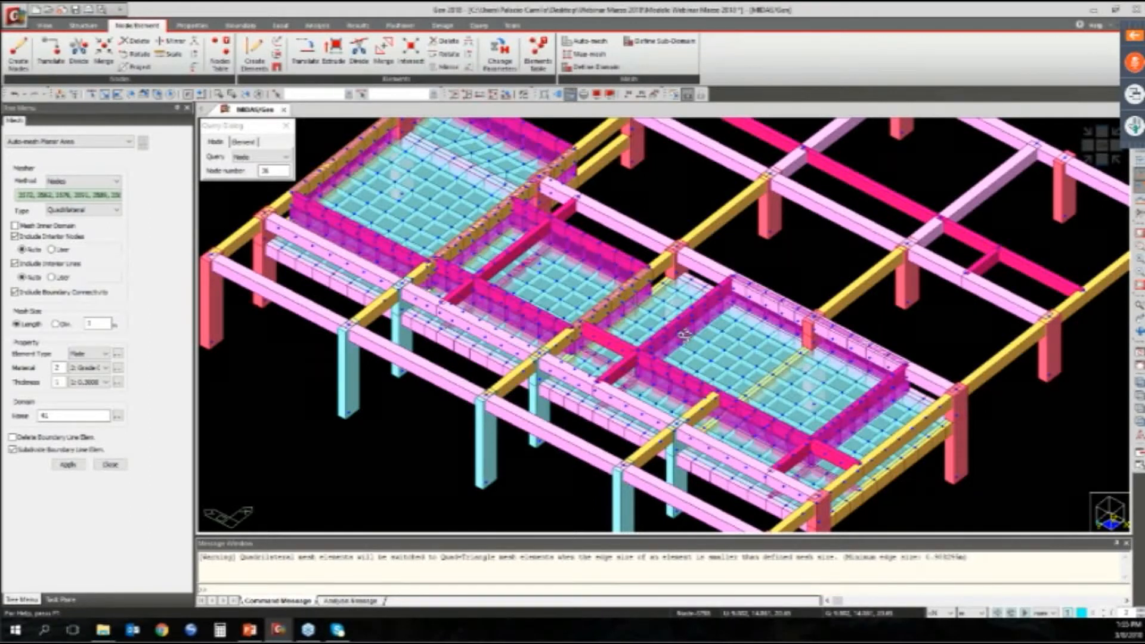
{"action": "middle_click_drag", "start_coordinate": [684, 337], "coordinate": [678, 325], "text": "ctrl"}
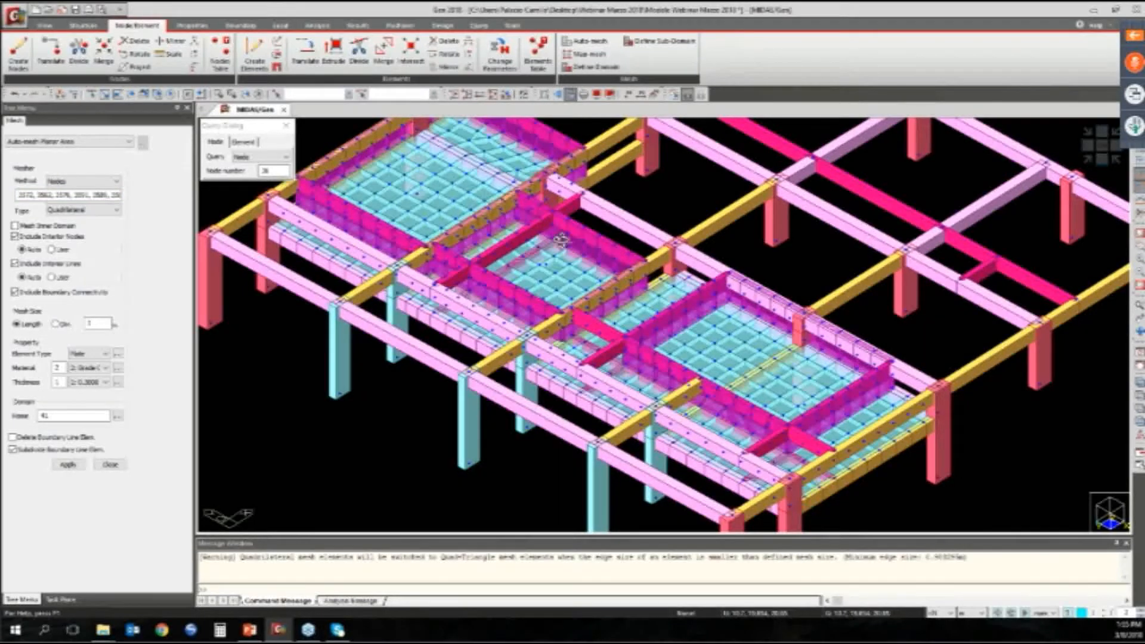
{"action": "middle_click_drag", "start_coordinate": [561, 240], "coordinate": [689, 388], "text": "ctrl"}
{"action": "scroll", "coordinate": [689, 389], "scroll_direction": "down", "scroll_amount": 1}
{"action": "middle_click_drag", "start_coordinate": [633, 175], "coordinate": [619, 217]}
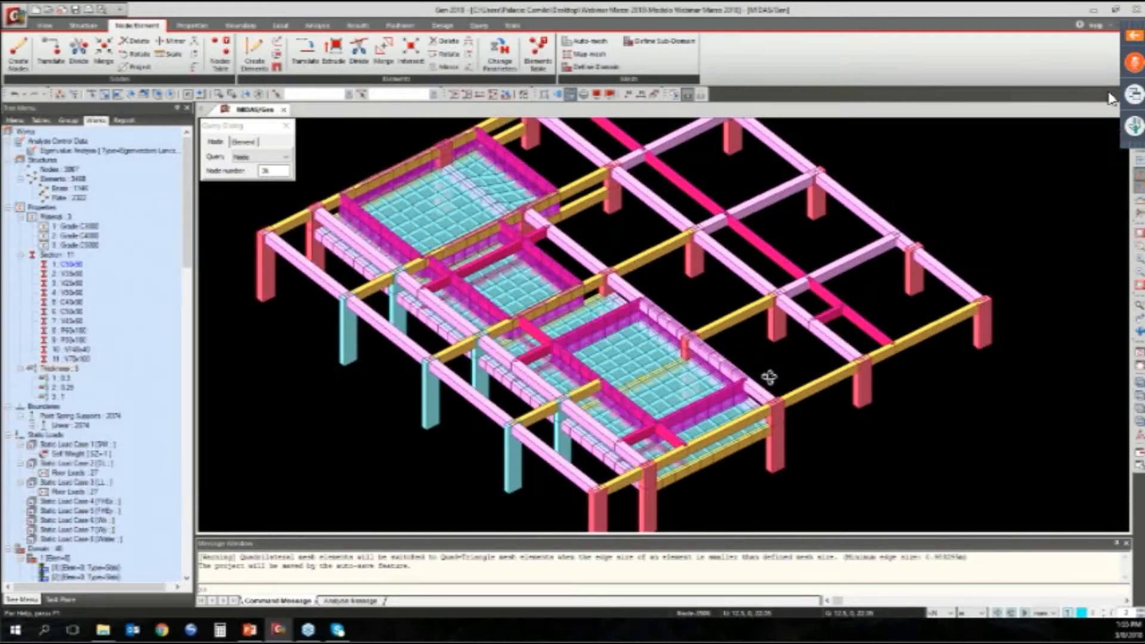
{"action": "middle_click_drag", "start_coordinate": [769, 377], "coordinate": [766, 415], "text": "ctrl"}
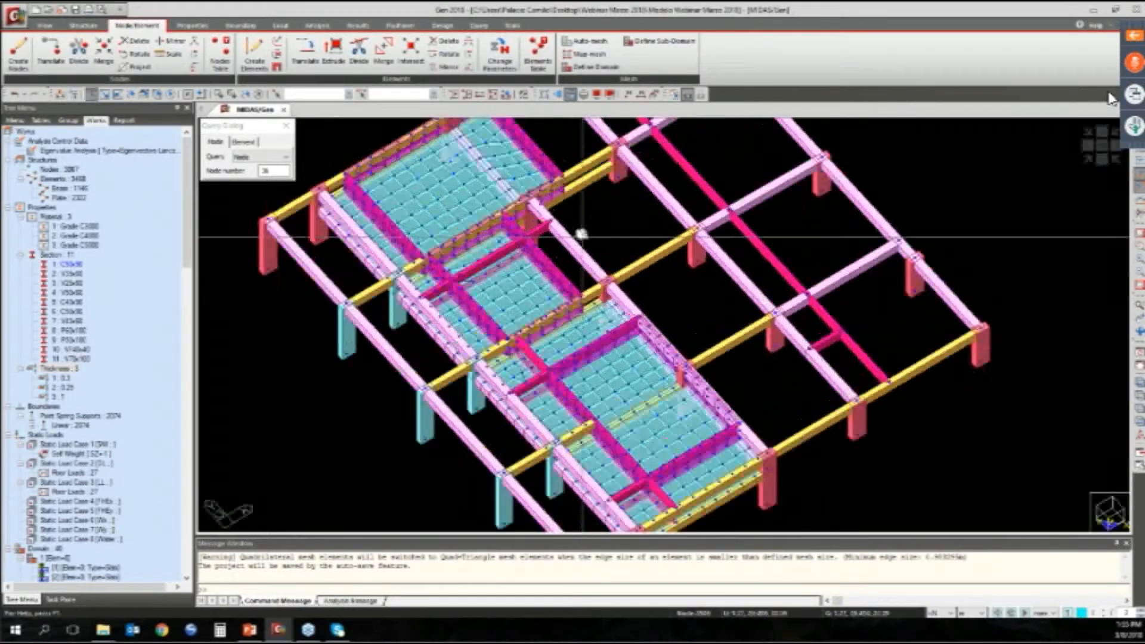
{"action": "middle_click_drag", "start_coordinate": [582, 234], "coordinate": [522, 244]}
{"action": "middle_click_drag", "start_coordinate": [487, 300], "coordinate": [564, 331]}
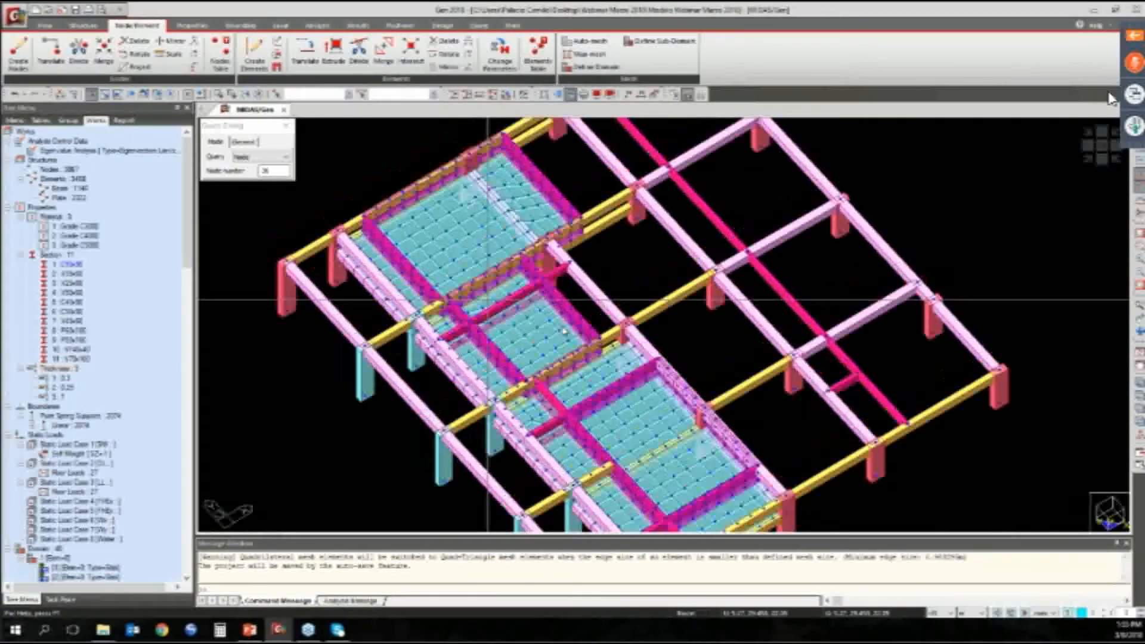
Examine how the meshed lower slab and its wall panels sit within the complete beam and column frame
{"action": "scroll", "coordinate": [564, 331], "scroll_direction": "up", "scroll_amount": 1}
{"action": "middle_click_drag", "start_coordinate": [686, 364], "coordinate": [708, 330]}
{"action": "scroll", "coordinate": [708, 330], "scroll_direction": "down", "scroll_amount": 2}
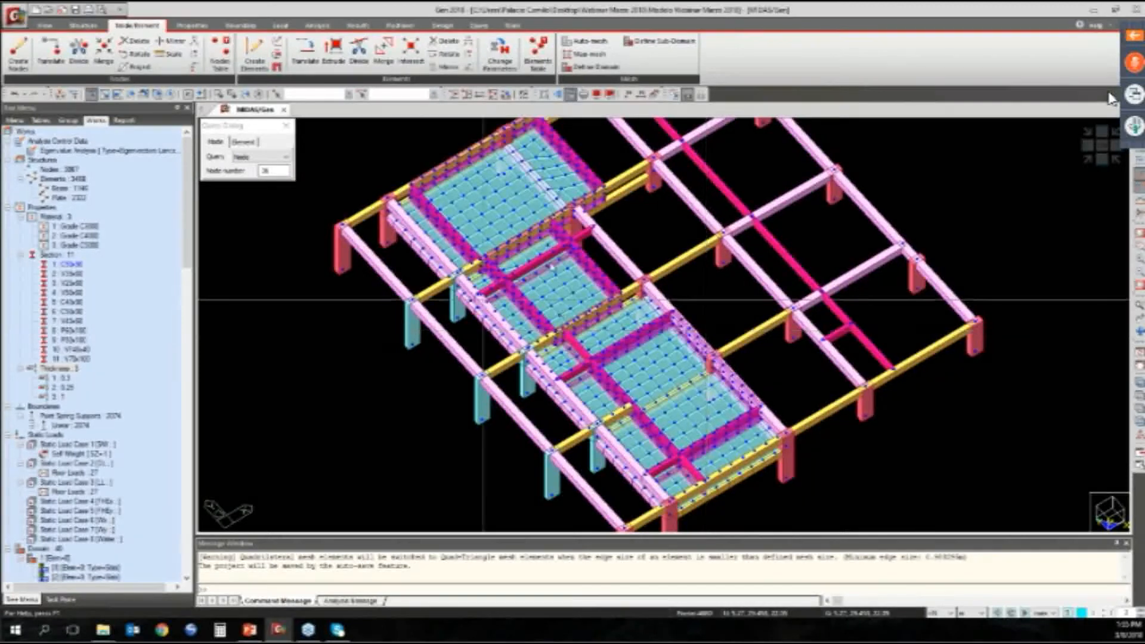
{"action": "scroll", "coordinate": [552, 266], "scroll_direction": "up", "scroll_amount": 1}
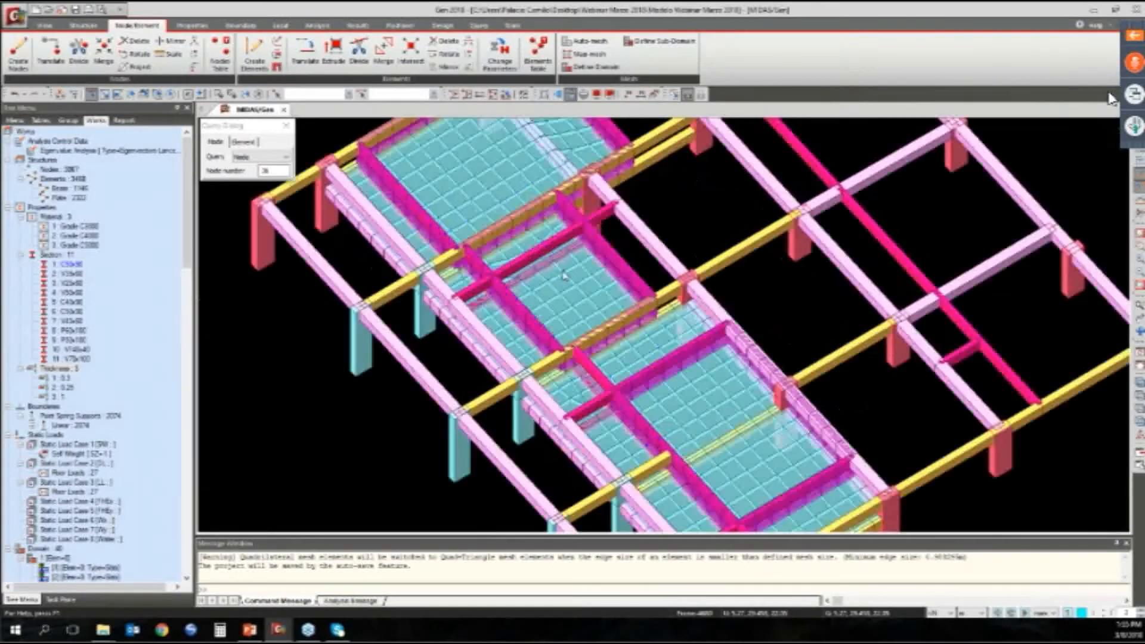
{"action": "scroll", "coordinate": [564, 276], "scroll_direction": "up", "scroll_amount": 2}
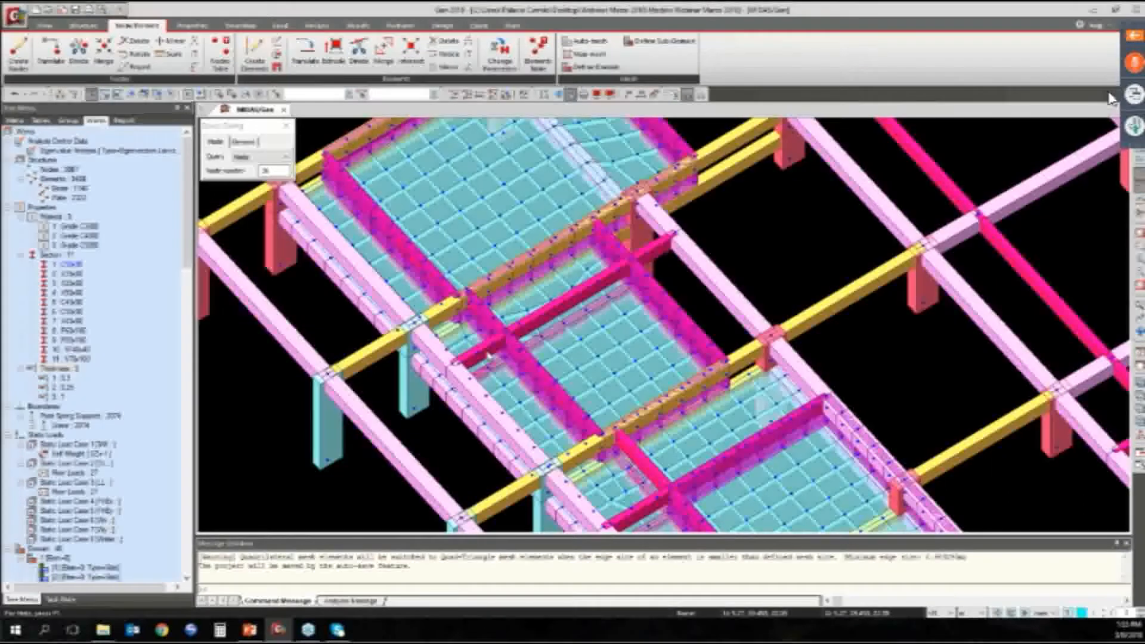
{"action": "scroll", "coordinate": [489, 357], "scroll_direction": "down", "scroll_amount": 3}
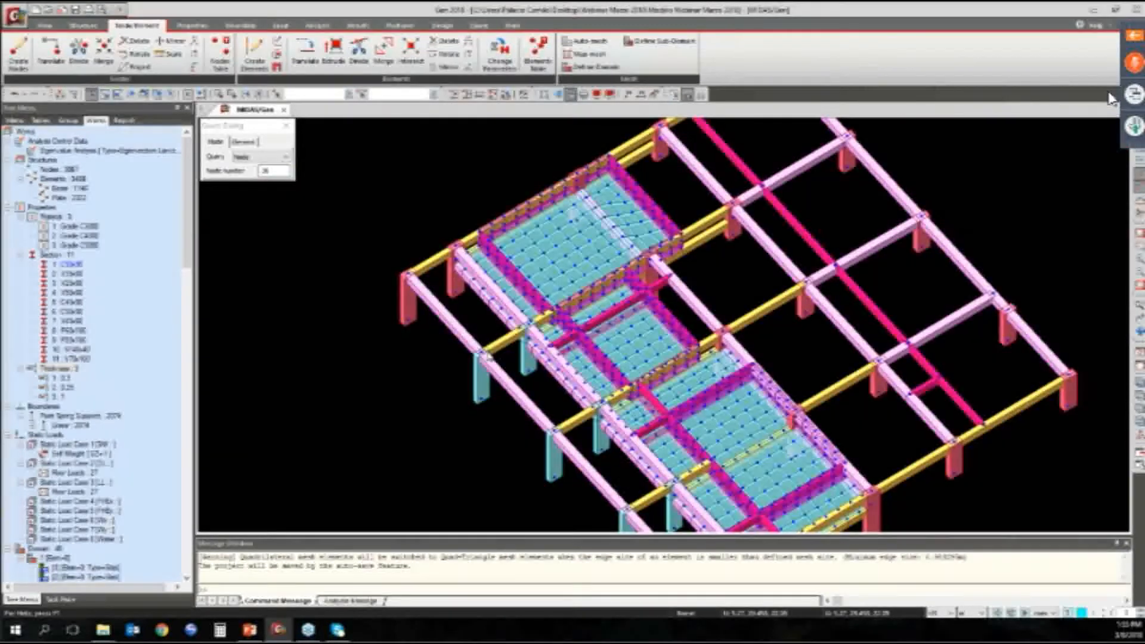
{"action": "middle_click_drag", "start_coordinate": [489, 357], "coordinate": [459, 292], "text": "ctrl"}
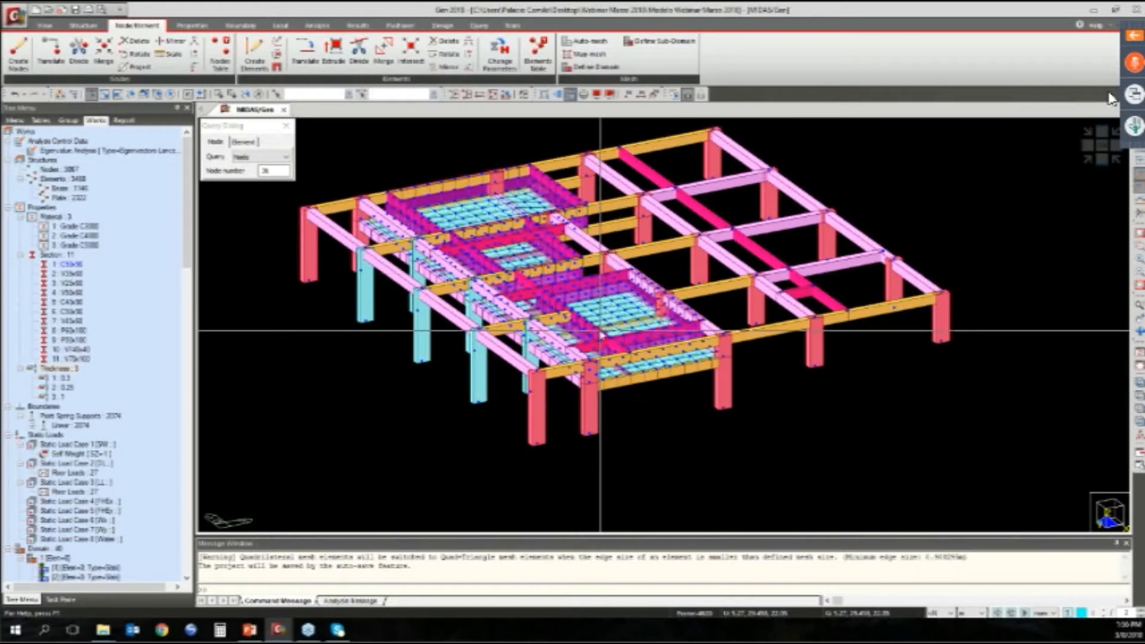
{"action": "mouse_move", "coordinate": [601, 330]}
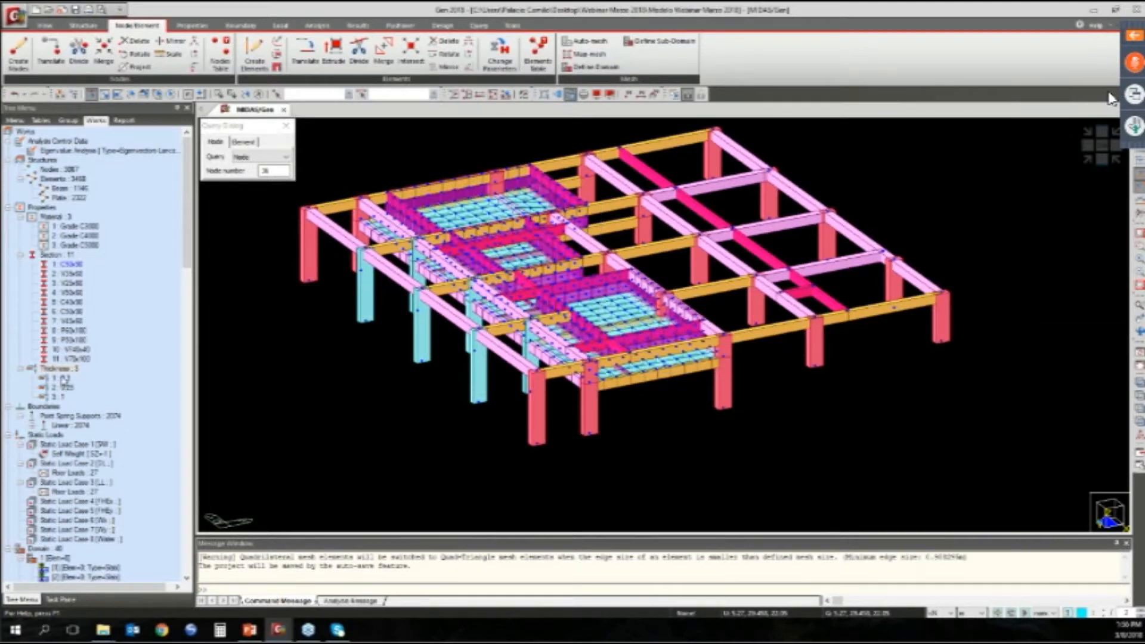
Select the plates of thickness 1 (0.3) and thickness 2 (0.25) and activate only those slab and wall elements
{"action": "right_click", "coordinate": [63, 378]}
{"action": "left_click", "coordinate": [63, 388]}
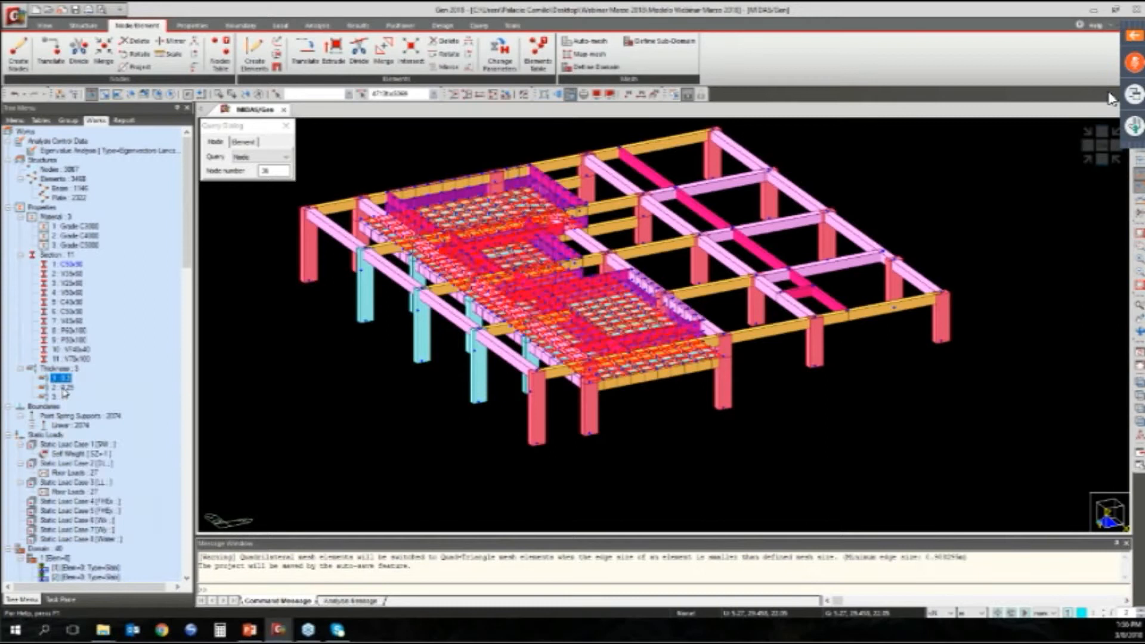
{"action": "right_click", "coordinate": [64, 388]}
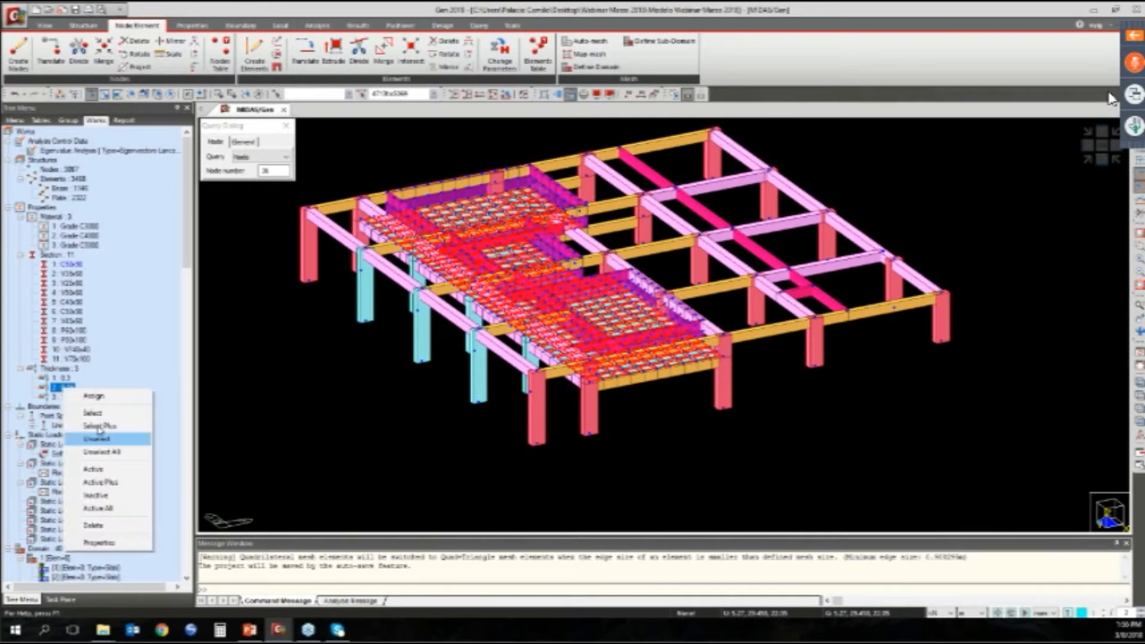
{"action": "left_click", "coordinate": [98, 438]}
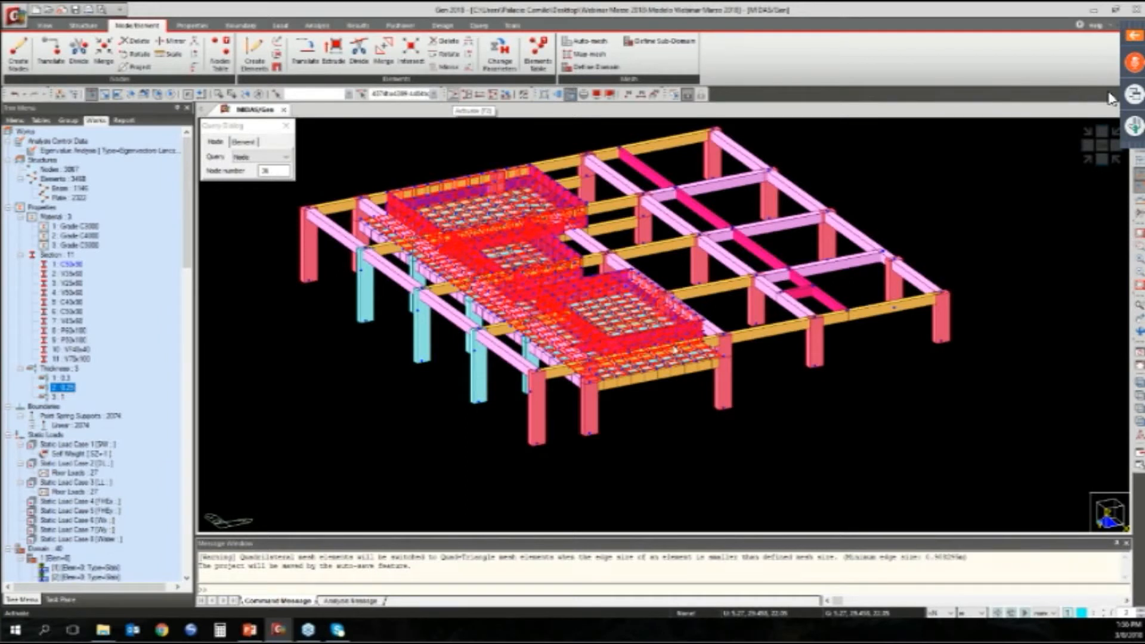
{"action": "key", "text": "F2"}
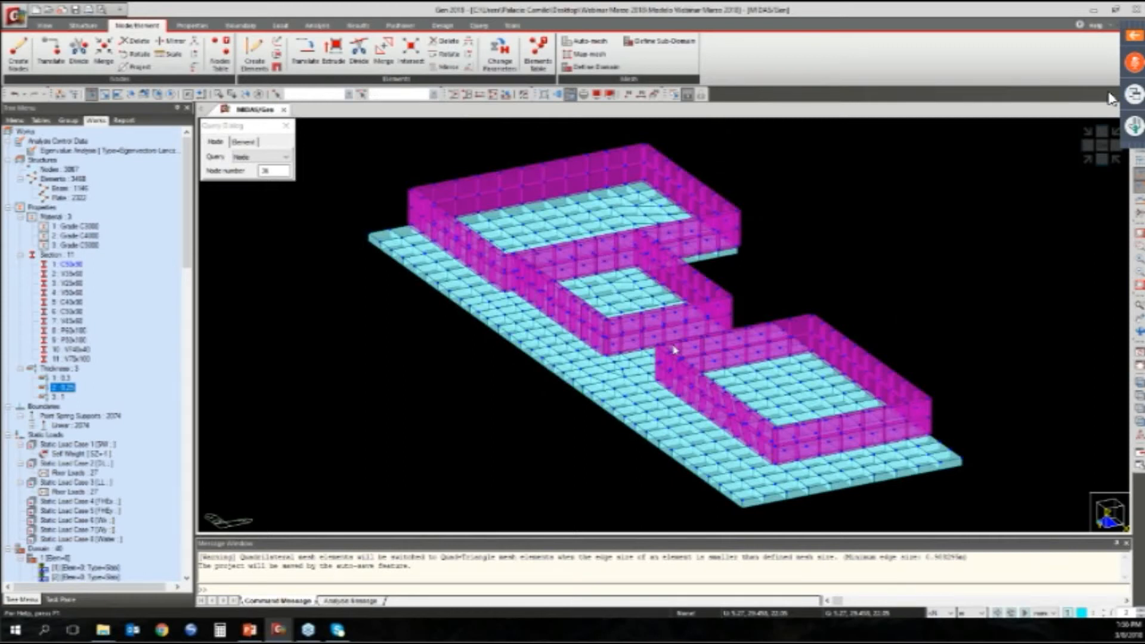
{"action": "scroll", "coordinate": [674, 350], "scroll_direction": "down", "scroll_amount": 1}
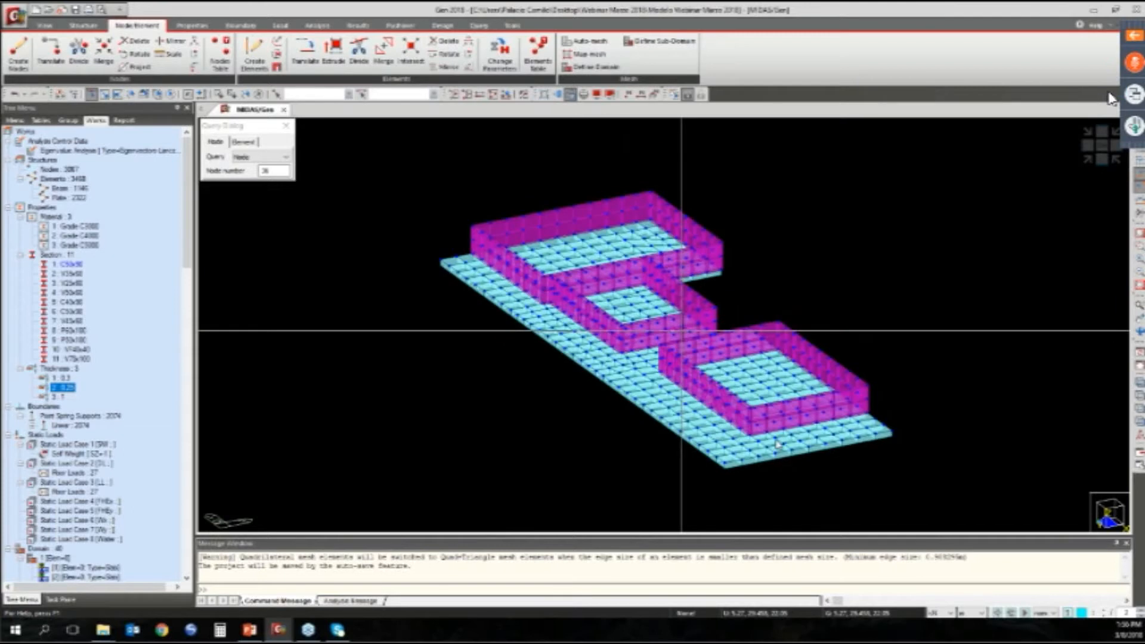
Apply a uniform Water pressure load of -14 kN/m² along local z to the slab plates inside the two larger wall enclosures
{"action": "left_click", "coordinate": [1138, 397]}
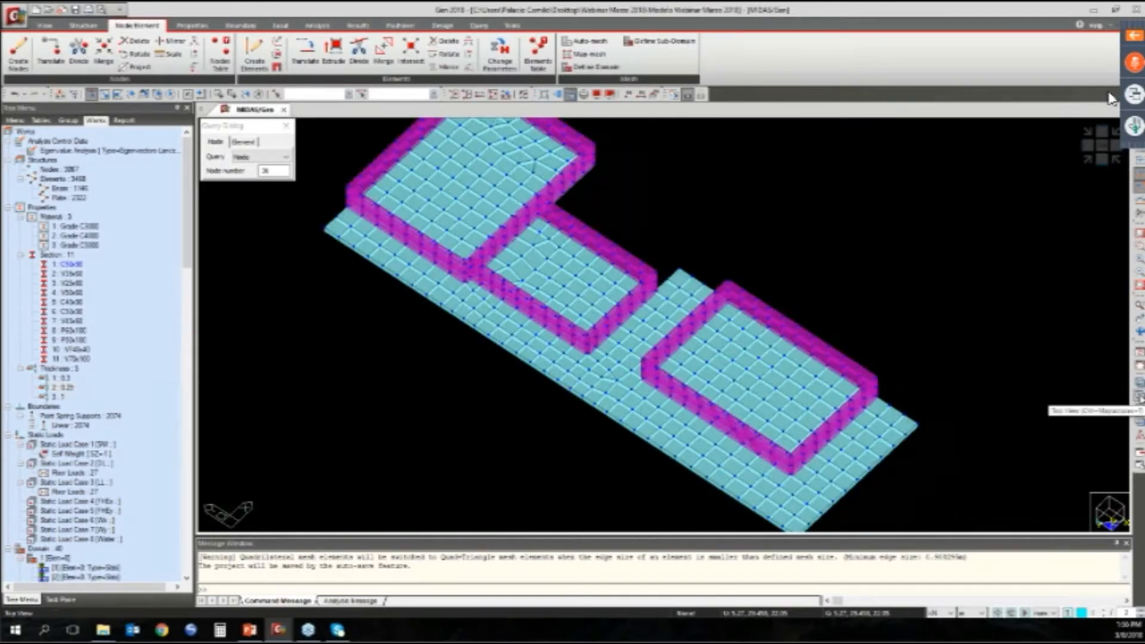
{"action": "left_click_drag", "start_coordinate": [619, 232], "coordinate": [718, 151]}
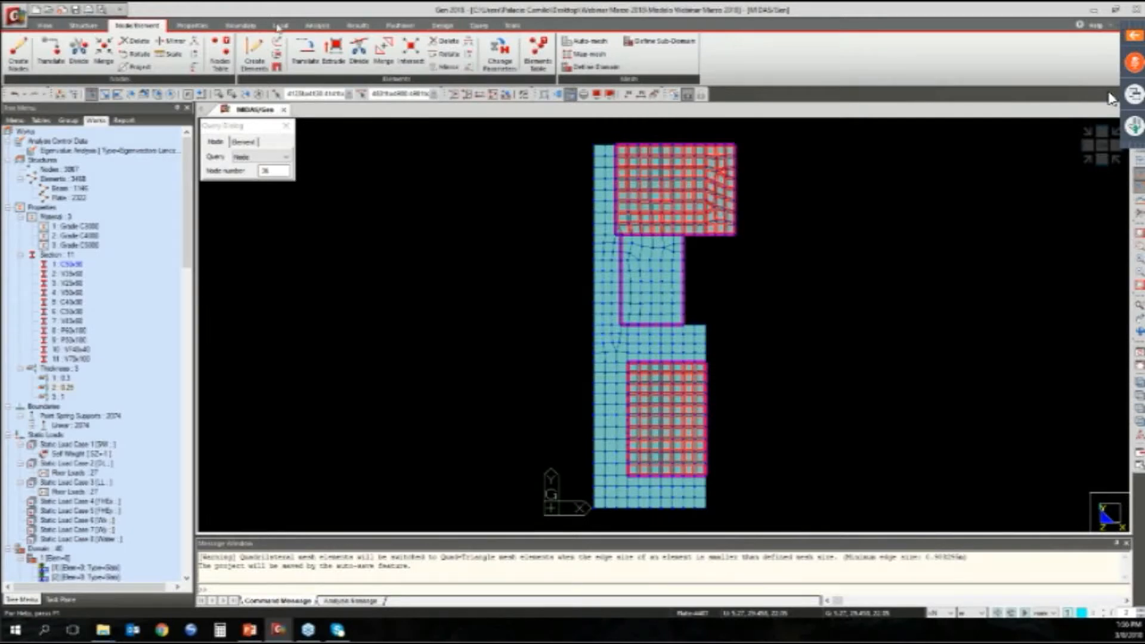
{"action": "left_click", "coordinate": [279, 26]}
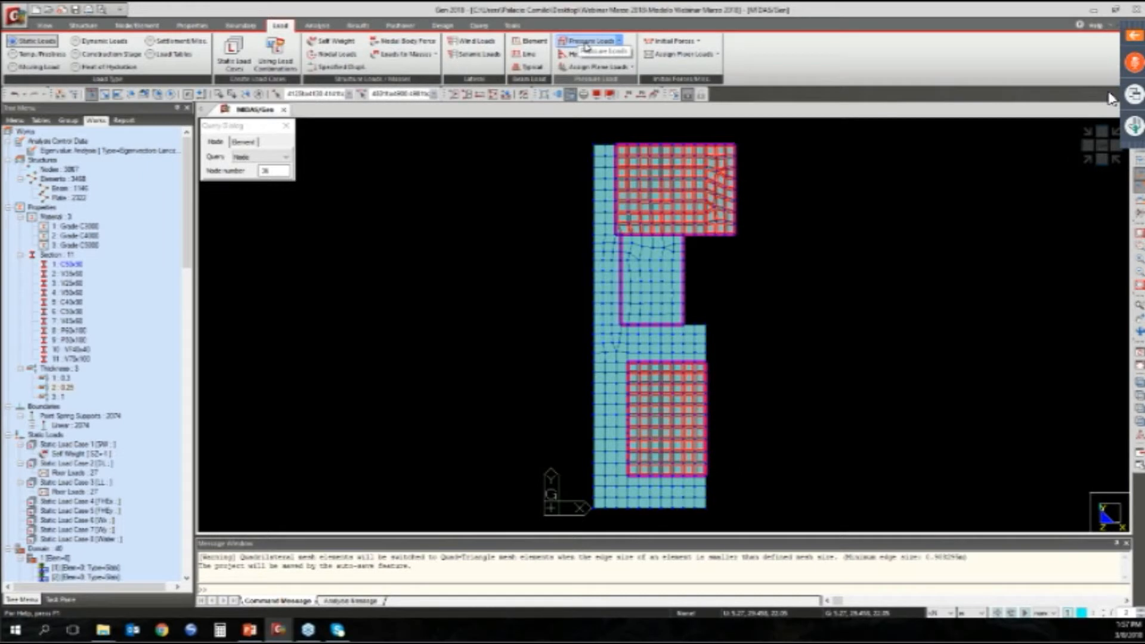
{"action": "left_click", "coordinate": [587, 42]}
{"action": "left_click", "coordinate": [59, 206]}
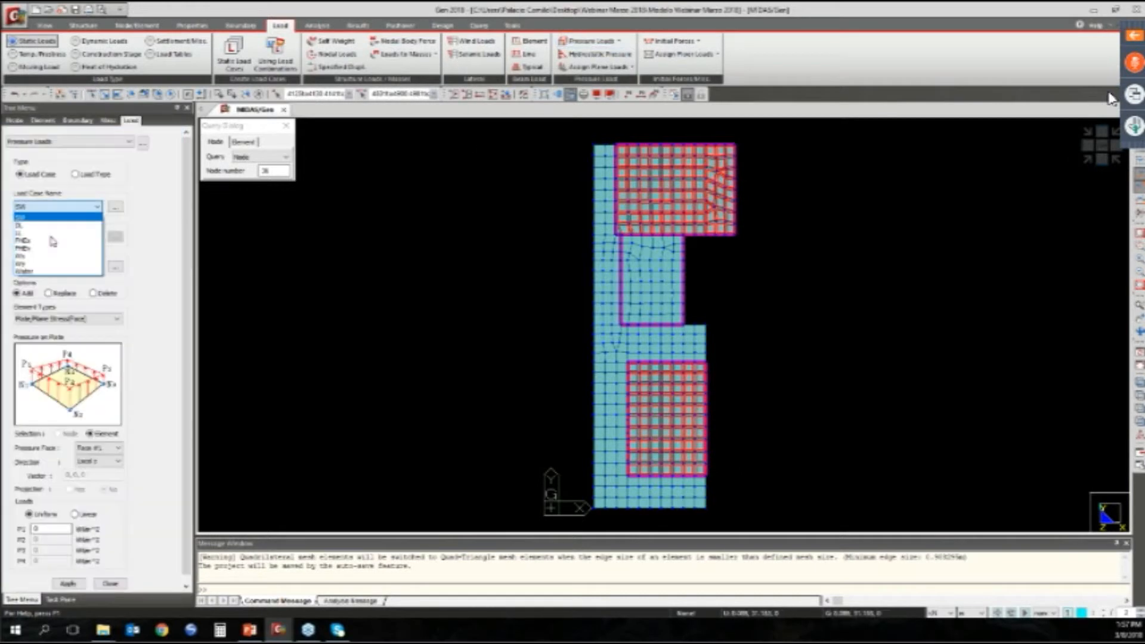
{"action": "left_click", "coordinate": [27, 271]}
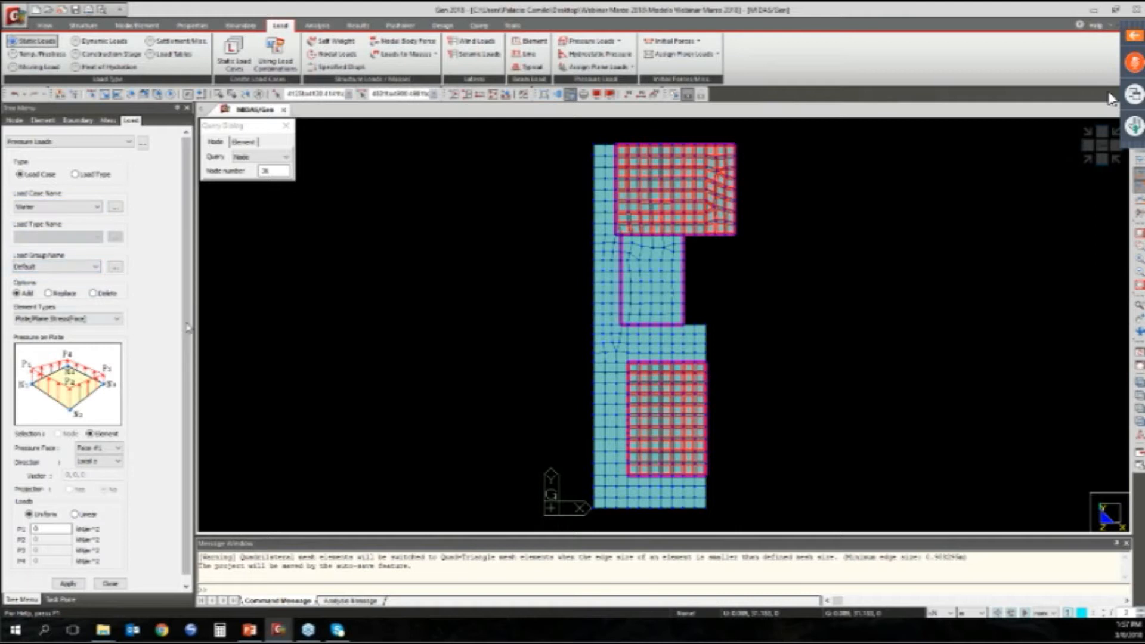
{"action": "scroll", "coordinate": [97, 485], "scroll_direction": "down", "scroll_amount": 1}
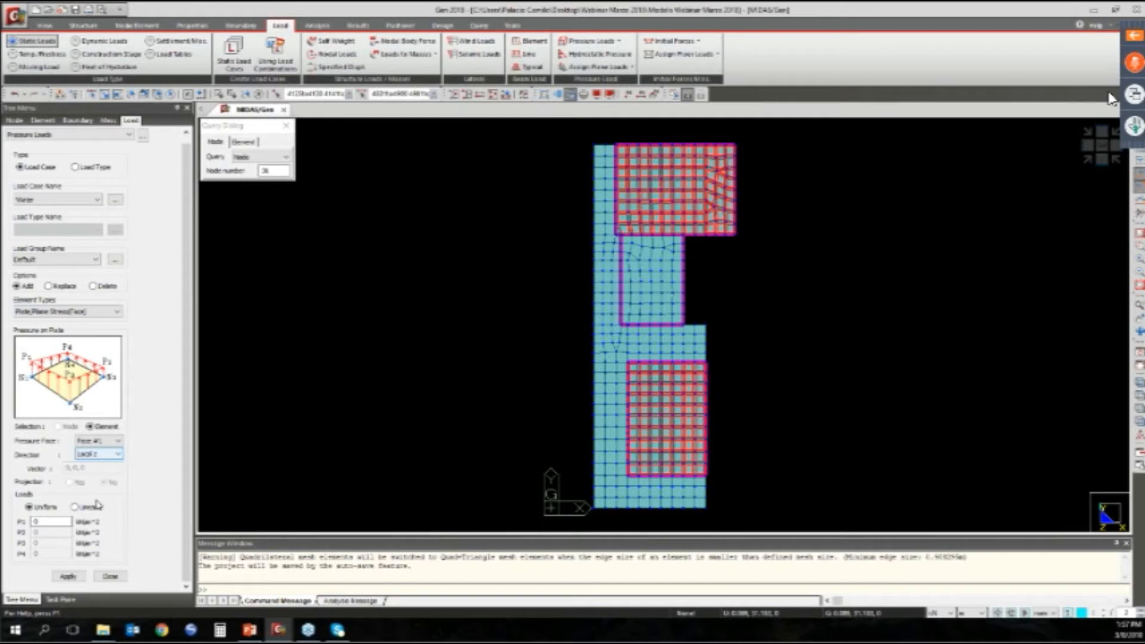
{"action": "double_click", "coordinate": [35, 522]}
{"action": "type", "text": "-14"}
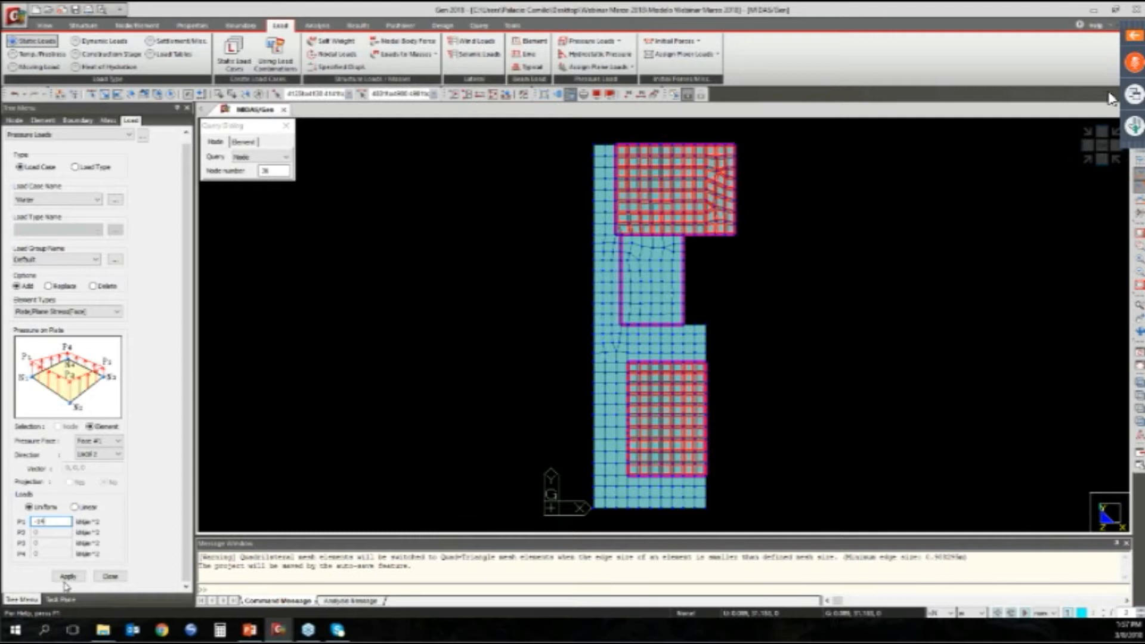
{"action": "left_click", "coordinate": [66, 577]}
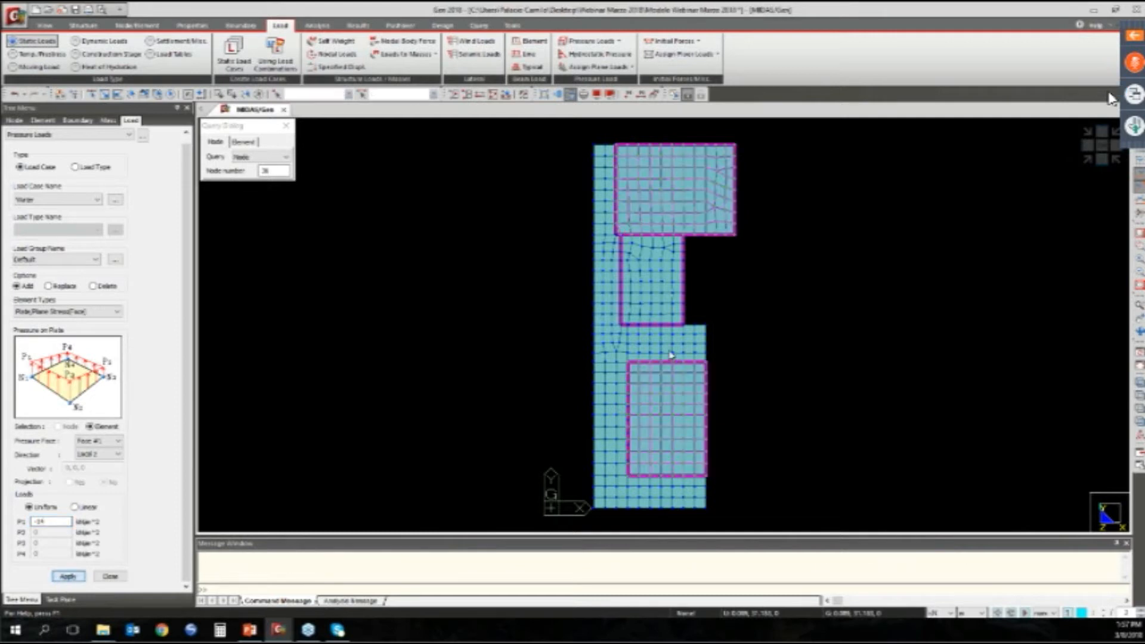
{"action": "middle_click_drag", "start_coordinate": [671, 356], "coordinate": [698, 412], "text": "ctrl"}
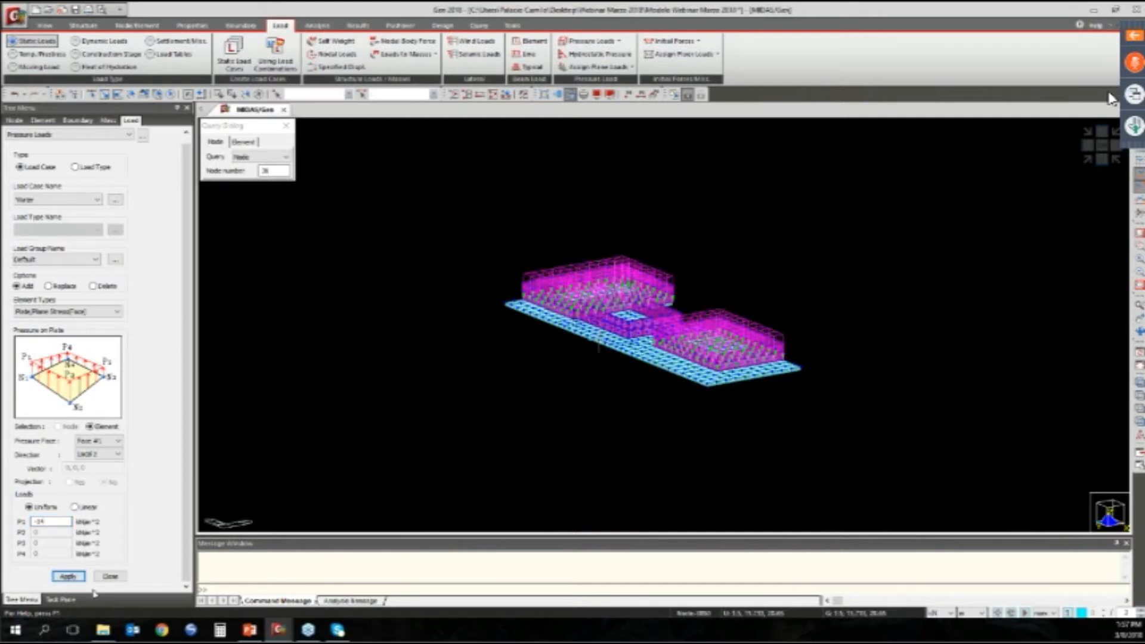
{"action": "left_click", "coordinate": [109, 576]}
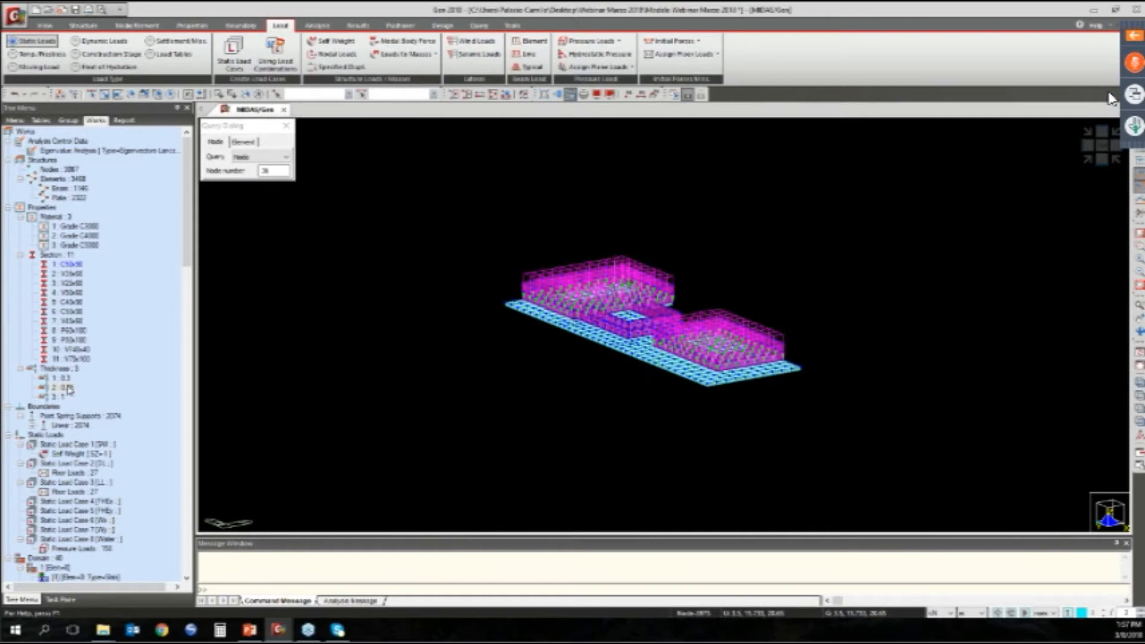
Select the wall plates of thickness 2 (0.25) and activate only them
{"action": "left_click", "coordinate": [69, 388]}
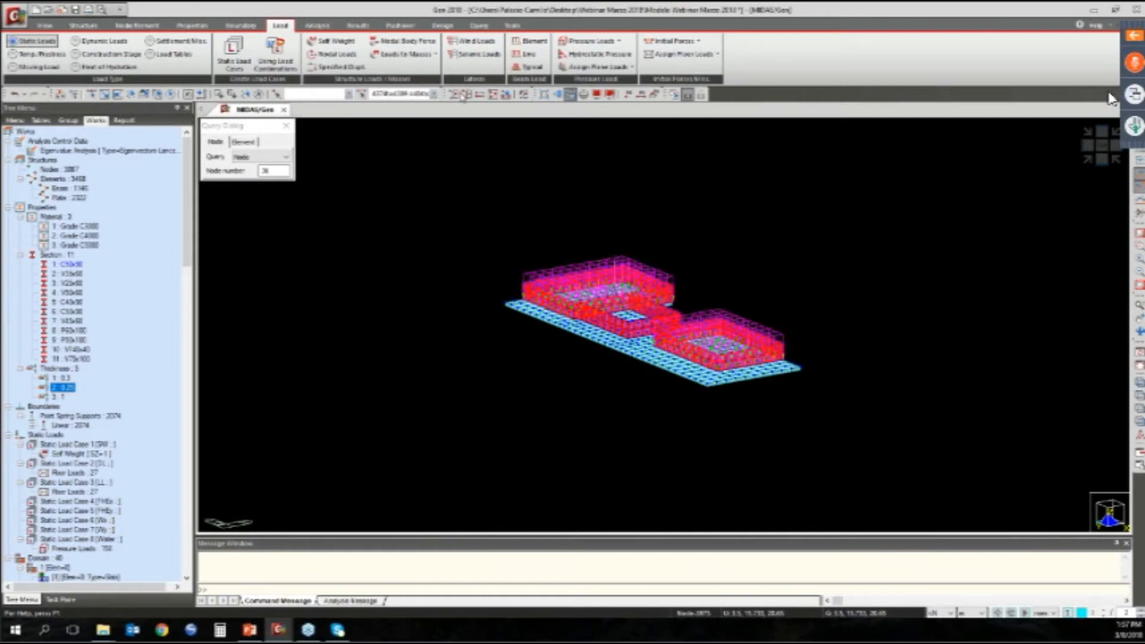
{"action": "left_click", "coordinate": [1111, 99]}
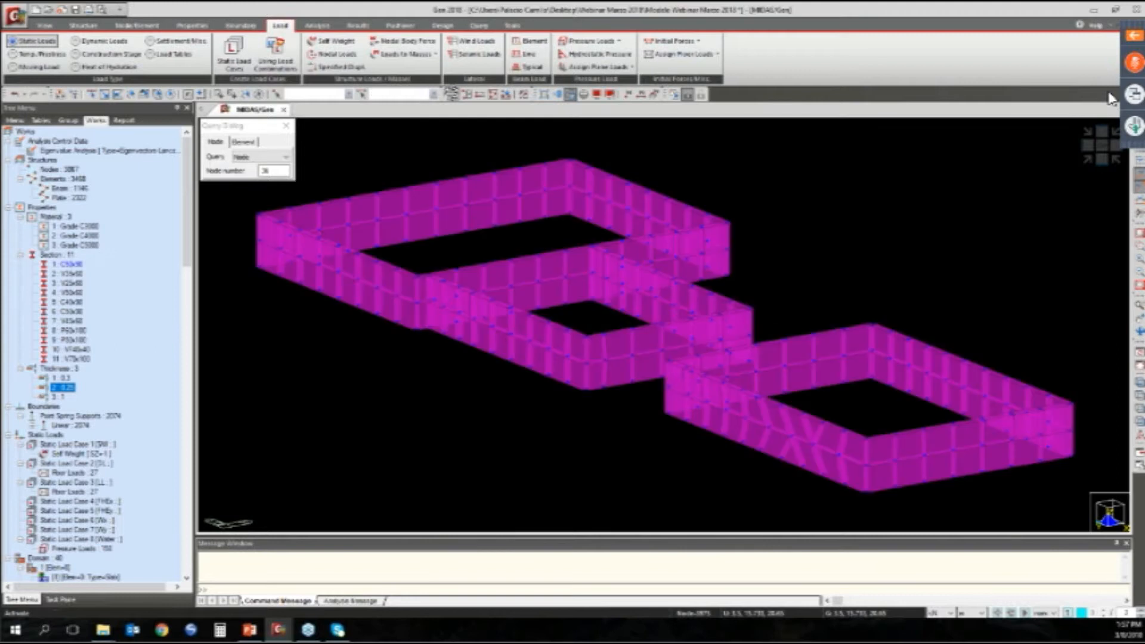
{"action": "scroll", "coordinate": [595, 219], "scroll_direction": "up", "scroll_amount": 3}
{"action": "scroll", "coordinate": [595, 219], "scroll_direction": "down", "scroll_amount": 3}
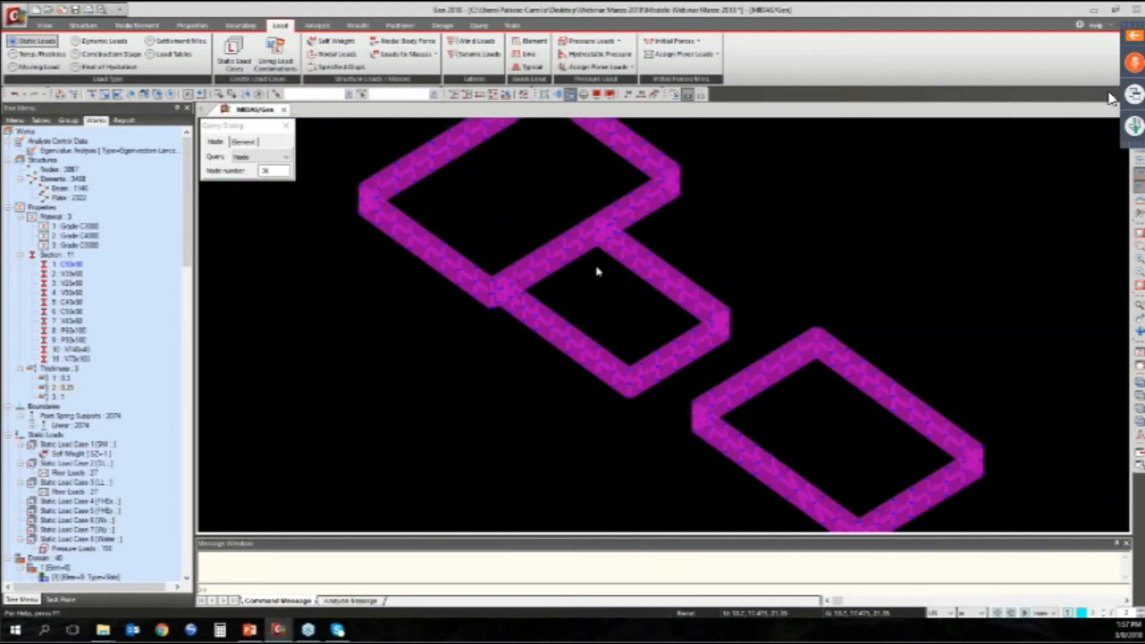
{"action": "middle_click_drag", "start_coordinate": [598, 268], "coordinate": [629, 346]}
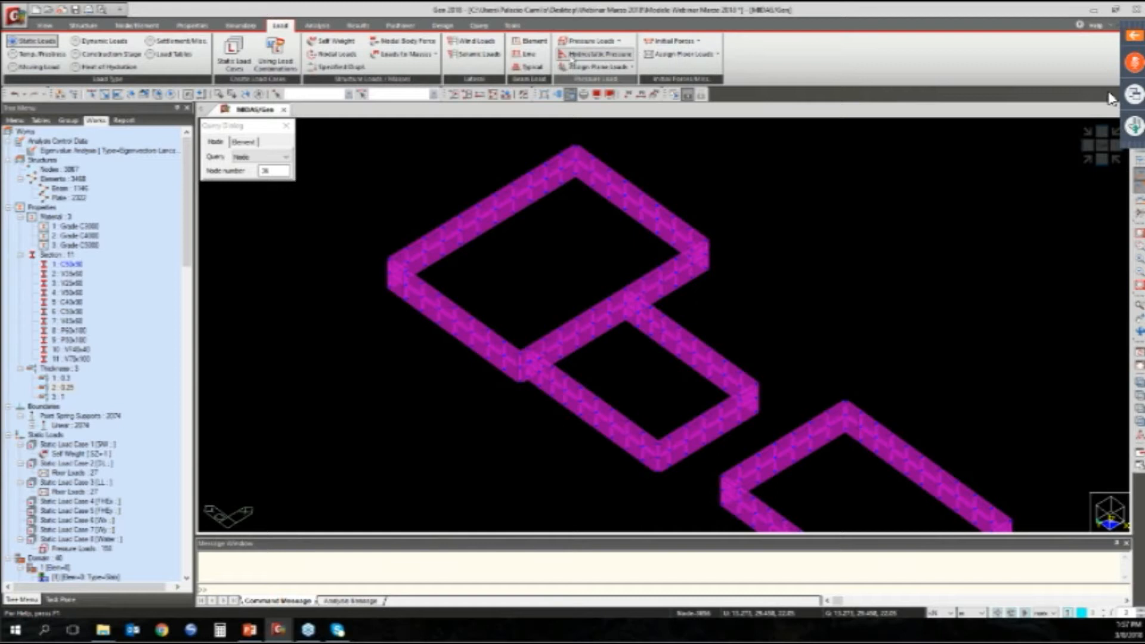
Set up a linear hydrostatic pressure load for the Water case with reference level 22.05 m, picked at the wall's upper corner, and gradient intensity -1 kN/m³
{"action": "left_click", "coordinate": [597, 54]}
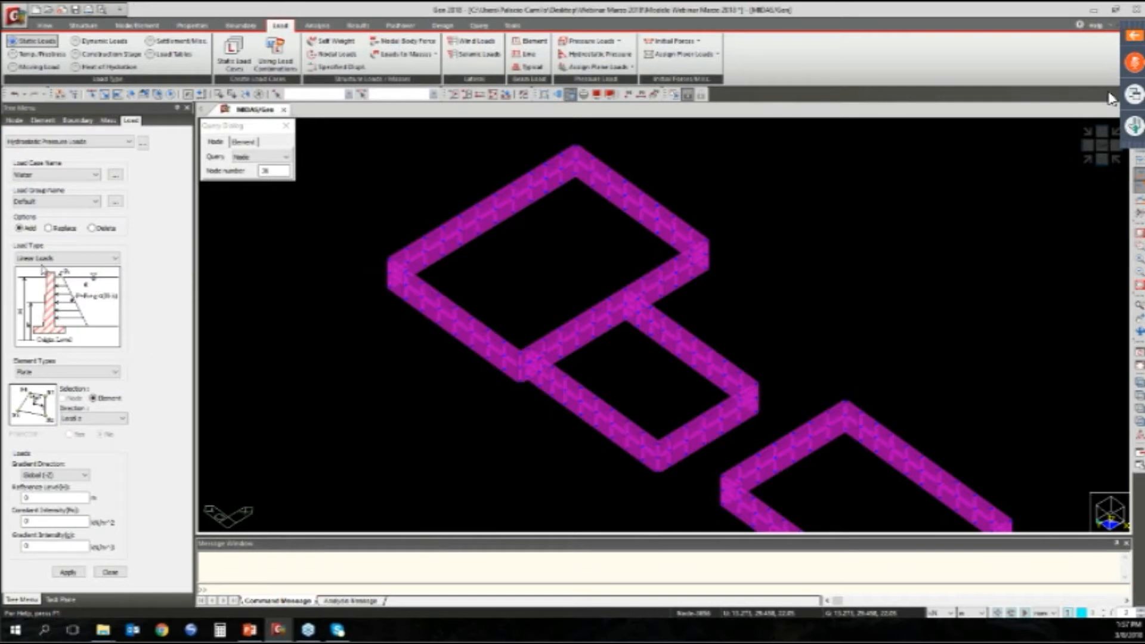
{"action": "left_click", "coordinate": [72, 257]}
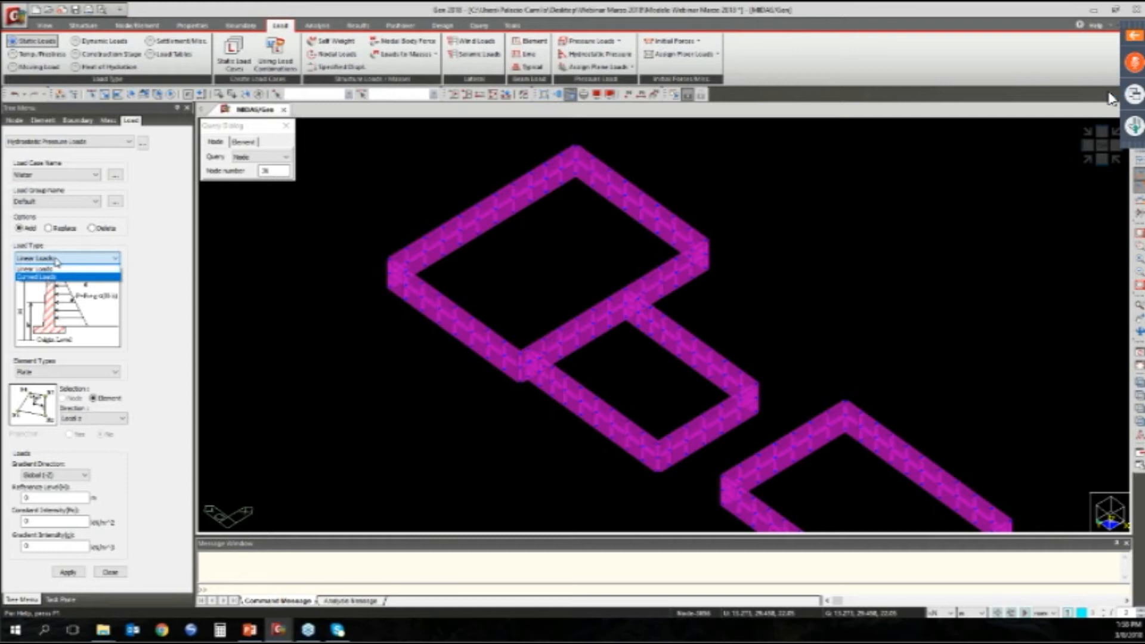
{"action": "left_click", "coordinate": [56, 260]}
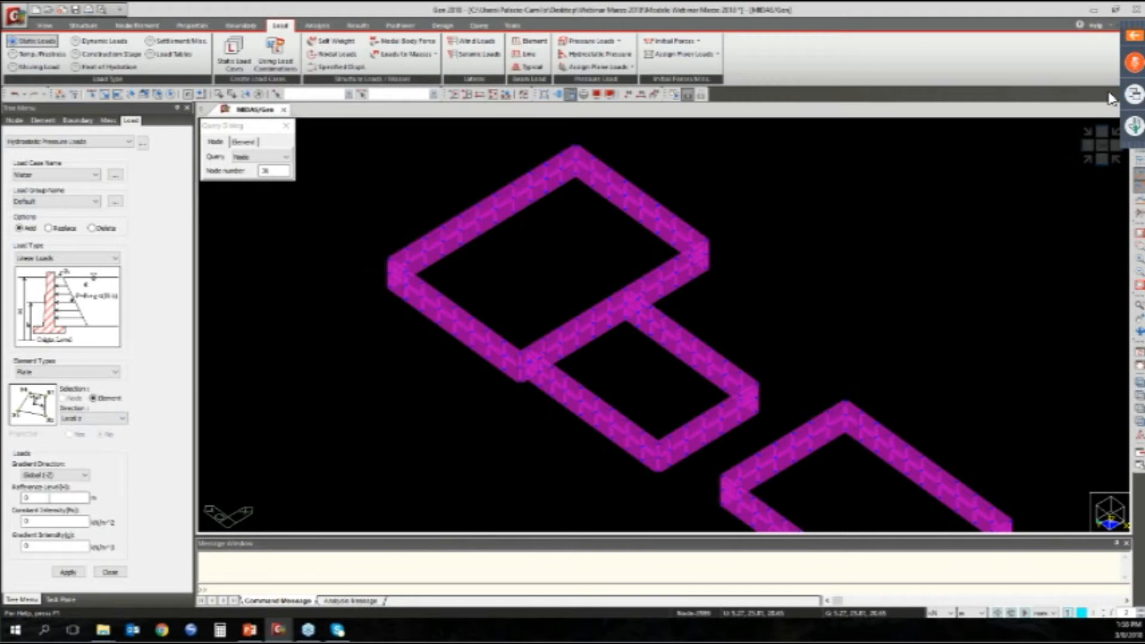
{"action": "left_click", "coordinate": [49, 497]}
{"action": "left_click", "coordinate": [388, 262]}
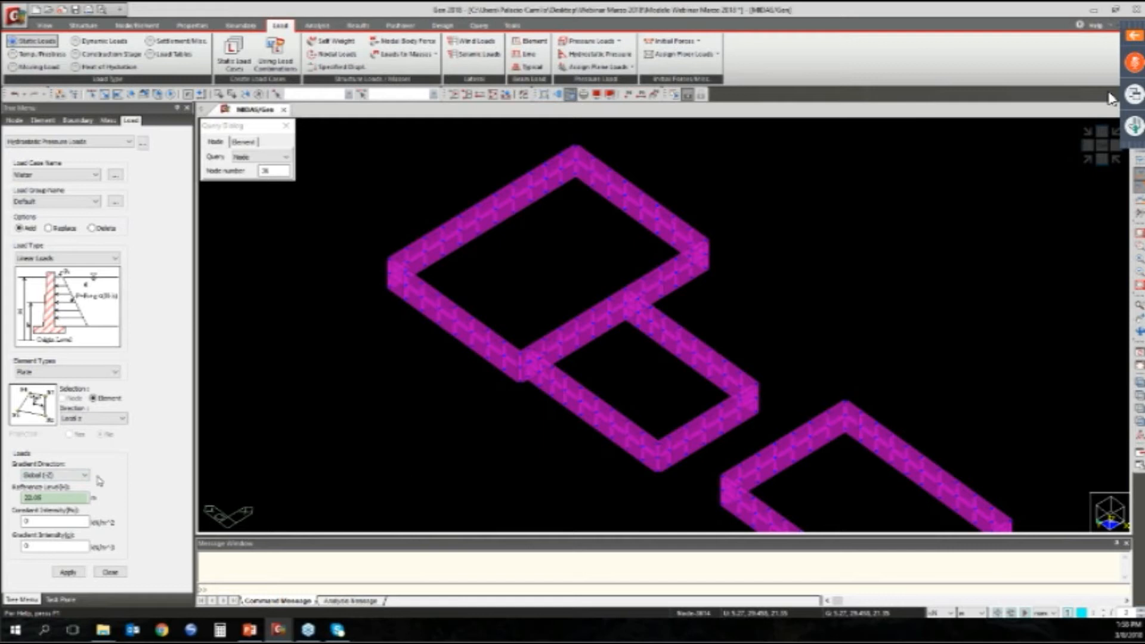
{"action": "left_click", "coordinate": [38, 521]}
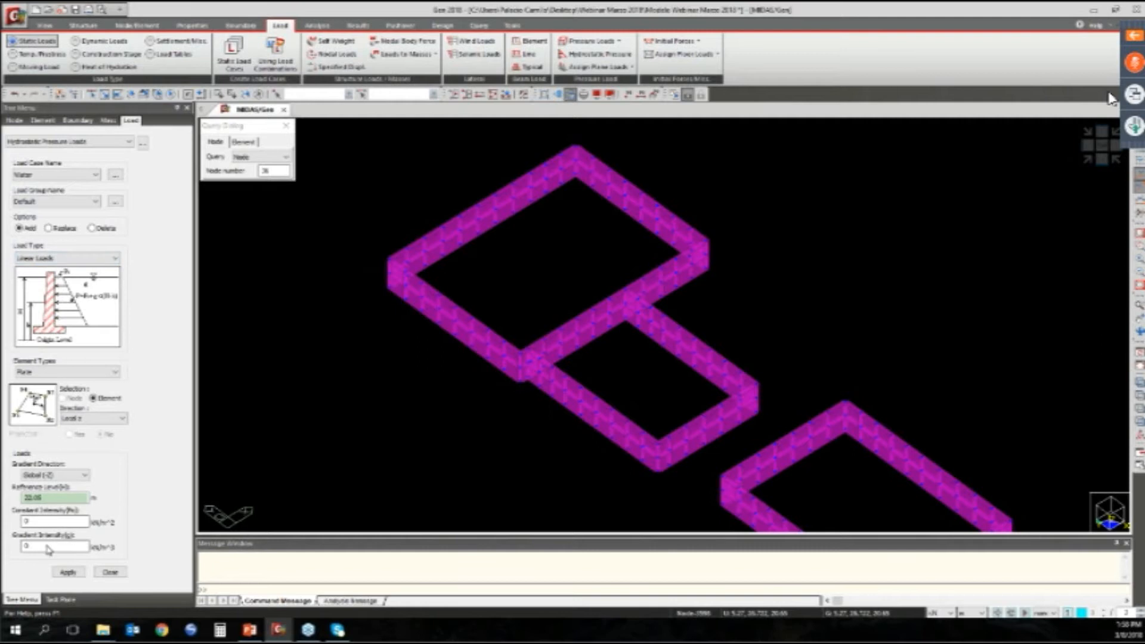
{"action": "double_click", "coordinate": [48, 548]}
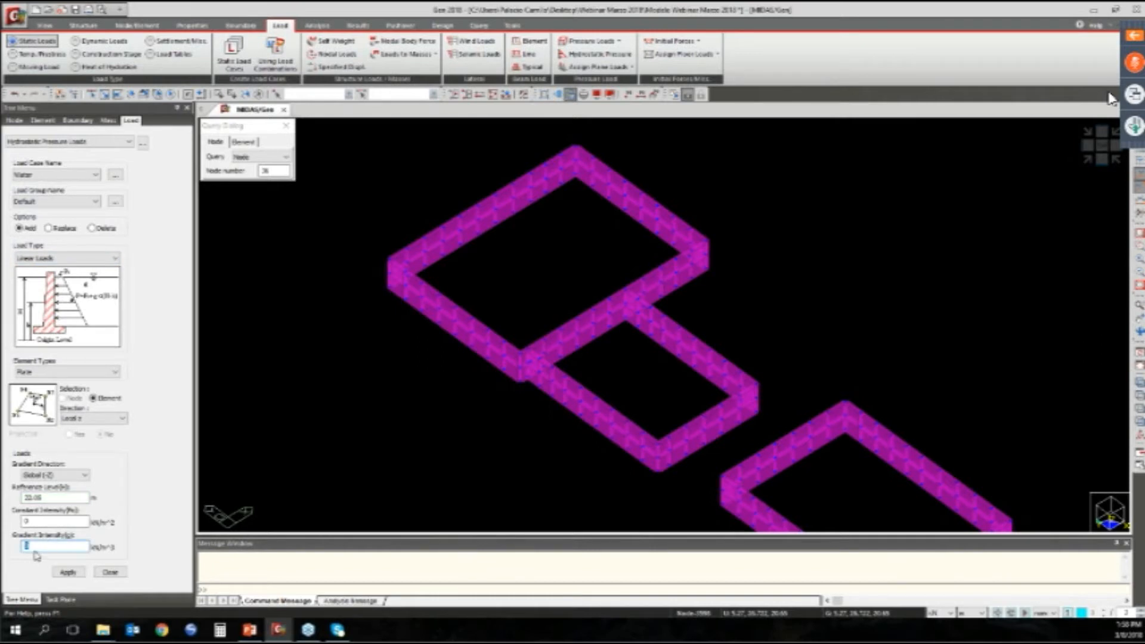
{"action": "type", "text": "-1"}
{"action": "left_click_drag", "start_coordinate": [32, 546], "coordinate": [18, 547]}
{"action": "left_click", "coordinate": [41, 548]}
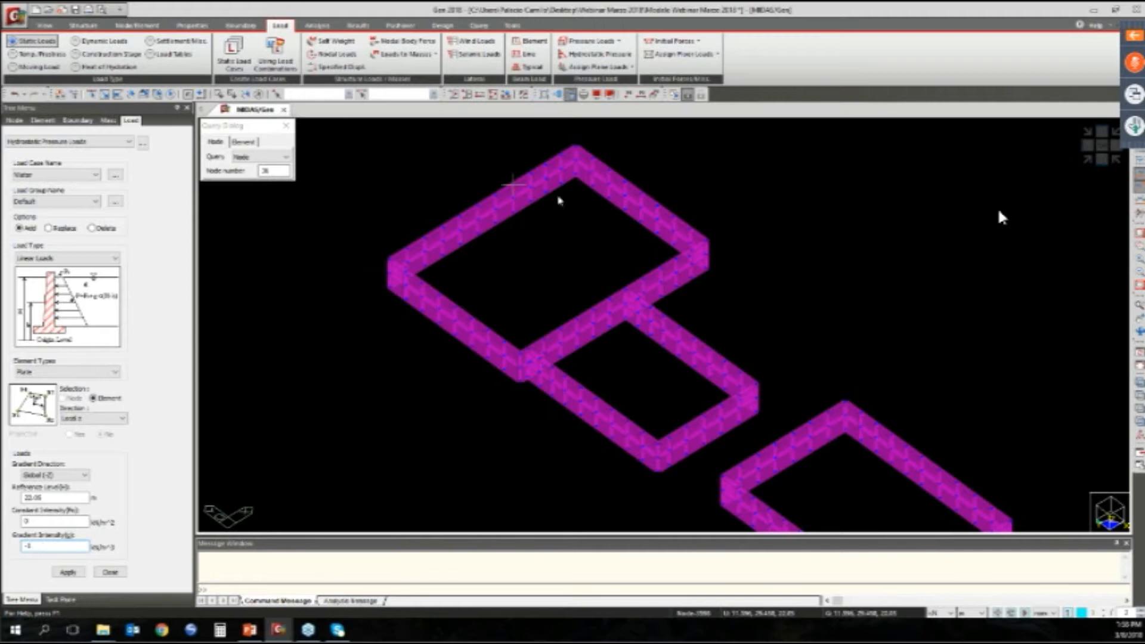
Select the plates of the largest enclosure's far end wall and apply the hydrostatic pressure load to them
{"action": "left_click", "coordinate": [91, 95]}
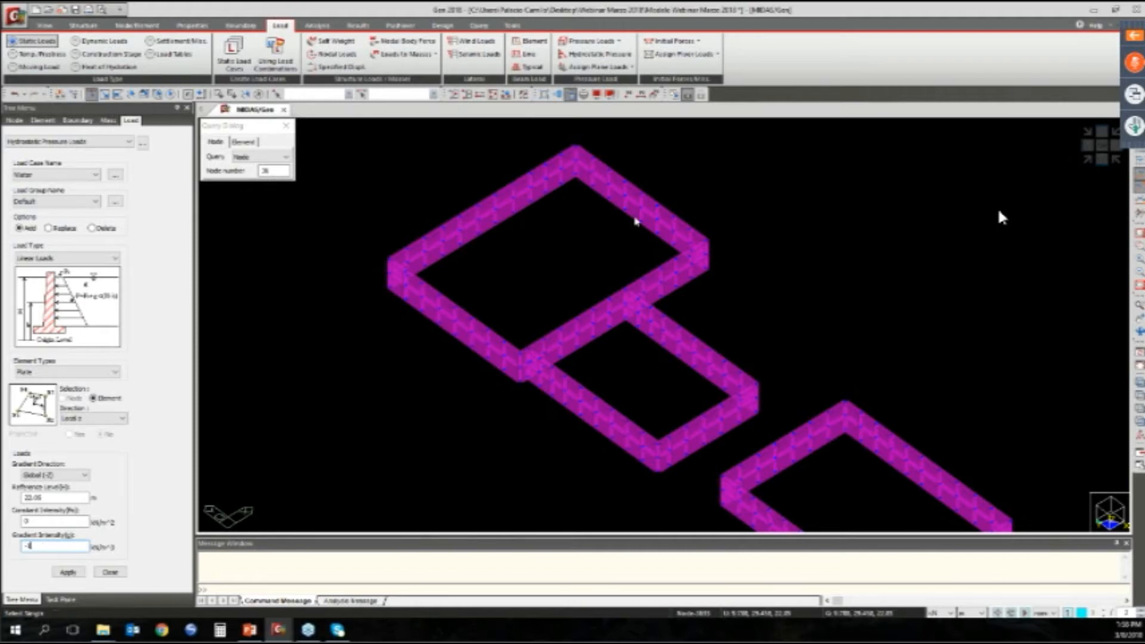
{"action": "middle_click_drag", "start_coordinate": [634, 215], "coordinate": [544, 268], "text": "ctrl"}
{"action": "left_click_drag", "start_coordinate": [544, 268], "coordinate": [513, 270]}
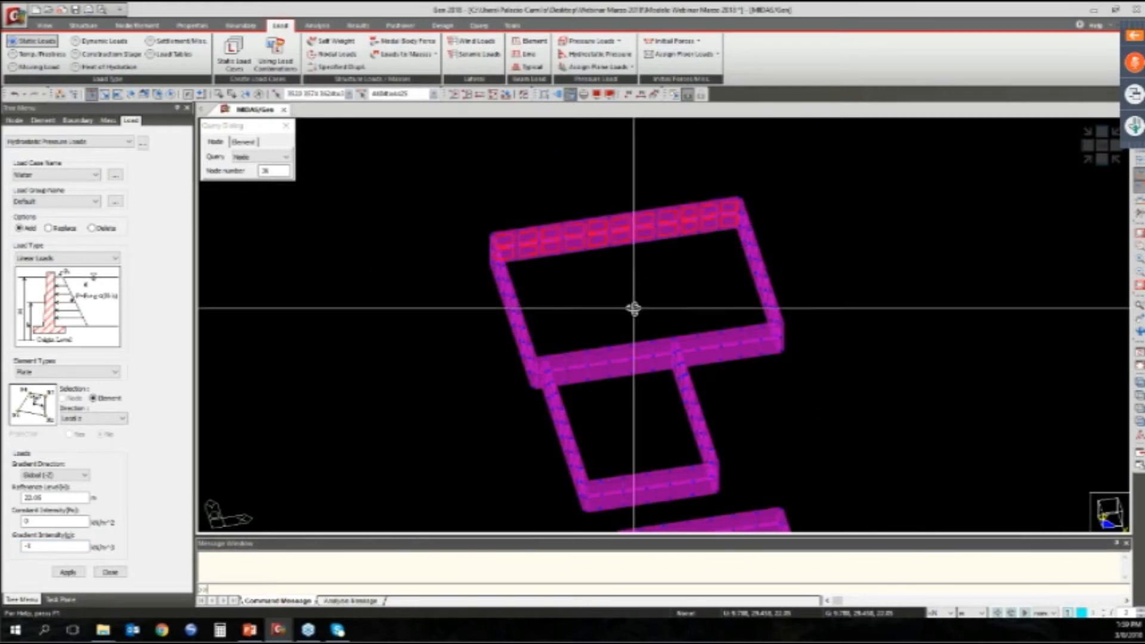
{"action": "middle_click_drag", "start_coordinate": [634, 307], "coordinate": [660, 231], "text": "ctrl"}
{"action": "left_click", "coordinate": [69, 573]}
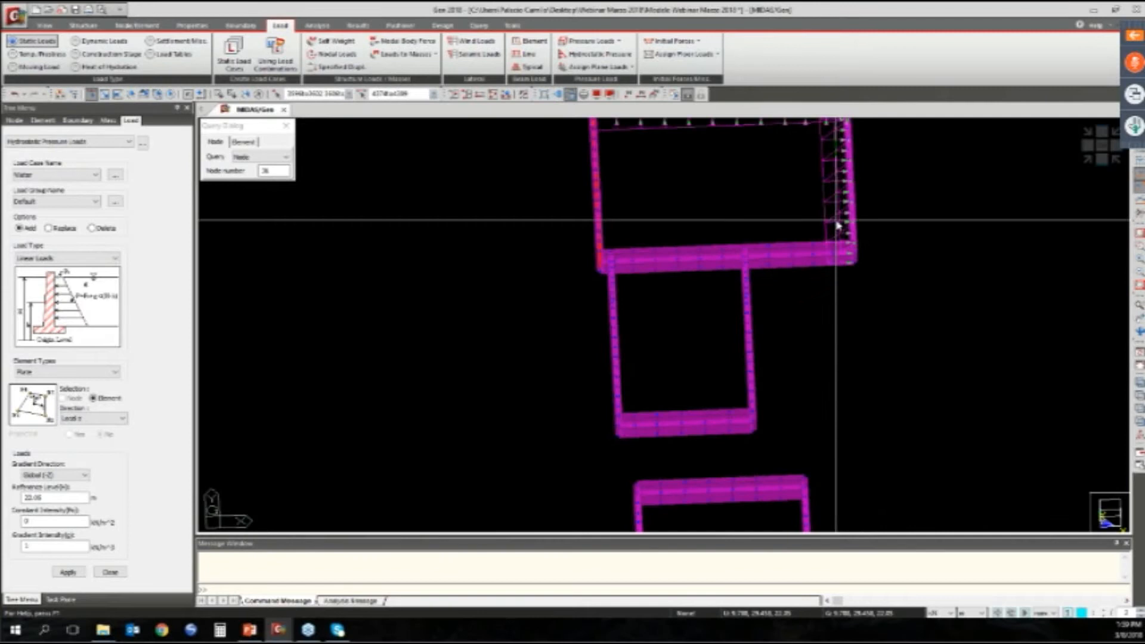
Select the plates of the largest enclosure's remaining side wall and near end wall and apply the hydrostatic pressure load to them
{"action": "left_click_drag", "start_coordinate": [840, 224], "coordinate": [739, 315]}
{"action": "left_click_drag", "start_coordinate": [732, 231], "coordinate": [593, 301]}
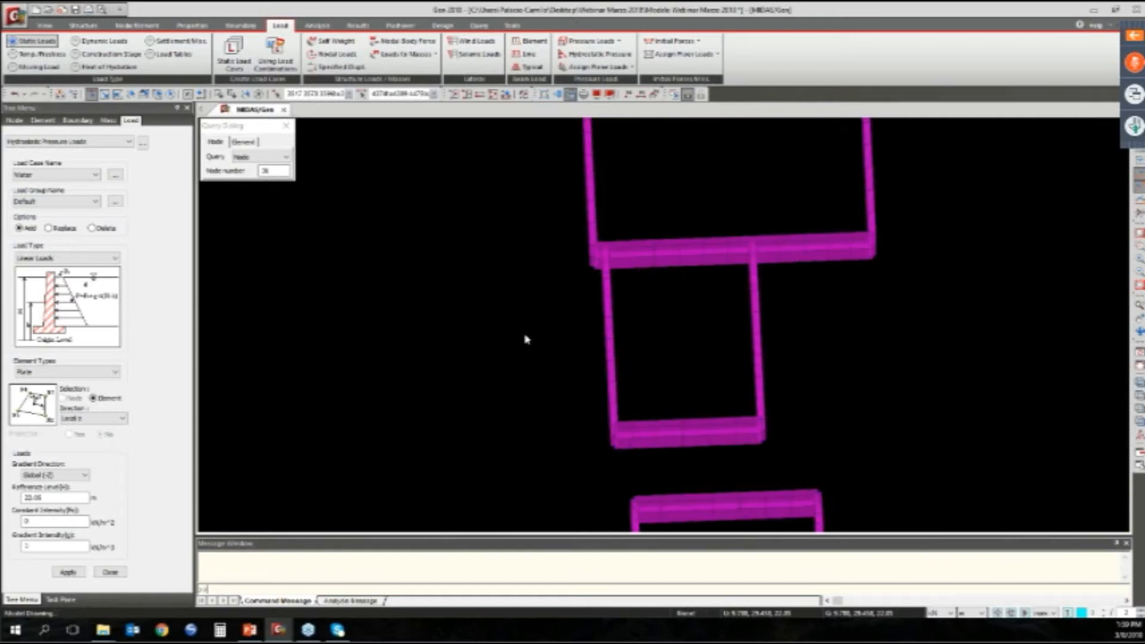
{"action": "middle_click_drag", "start_coordinate": [525, 339], "coordinate": [538, 334], "text": "ctrl"}
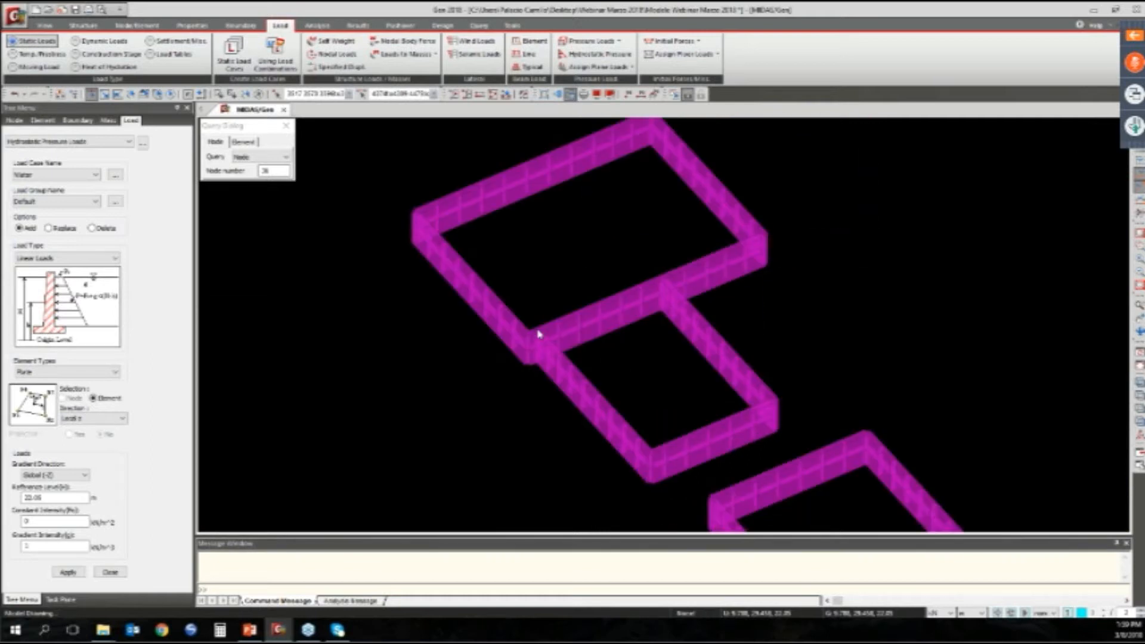
{"action": "scroll", "coordinate": [539, 334], "scroll_direction": "up", "scroll_amount": 2}
{"action": "scroll", "coordinate": [535, 341], "scroll_direction": "up", "scroll_amount": 1}
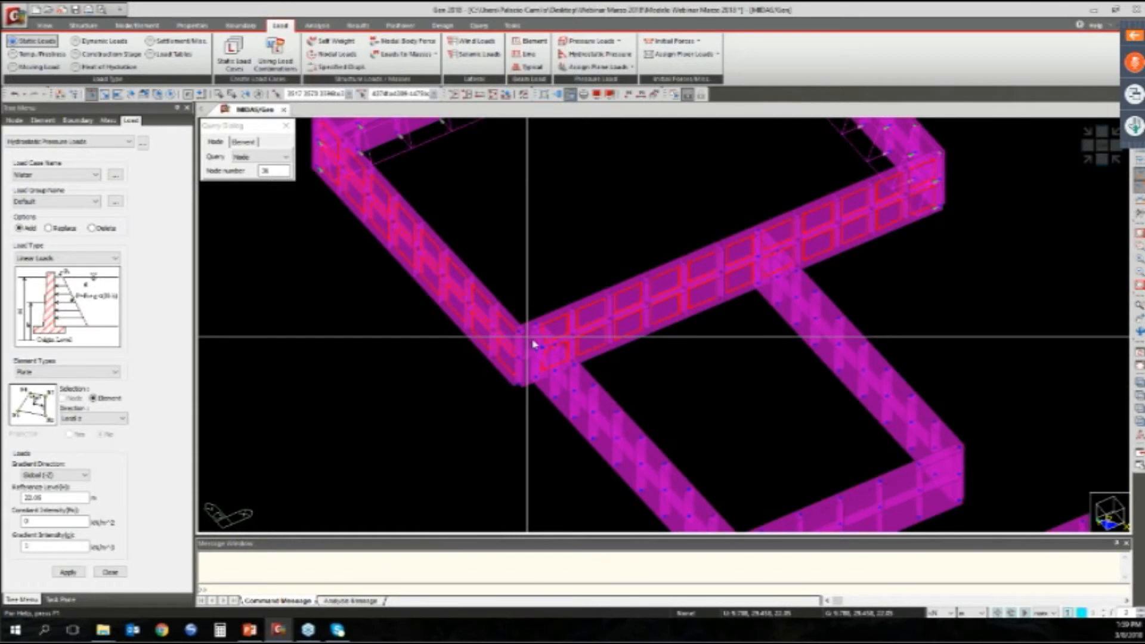
{"action": "scroll", "coordinate": [535, 344], "scroll_direction": "up", "scroll_amount": 1}
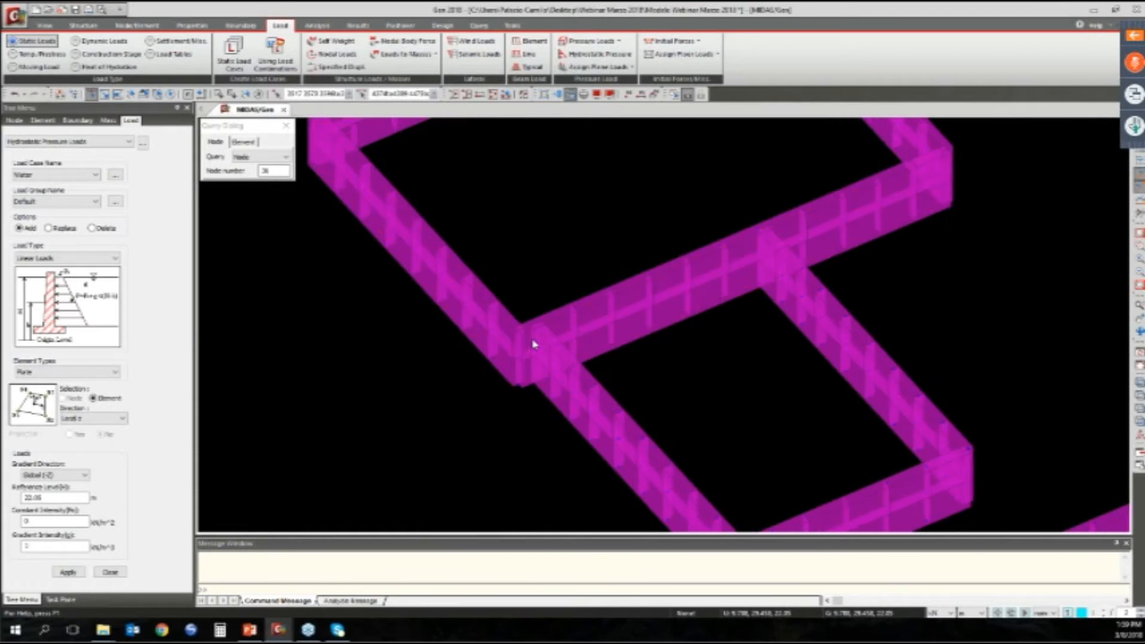
{"action": "scroll", "coordinate": [534, 344], "scroll_direction": "up", "scroll_amount": 1}
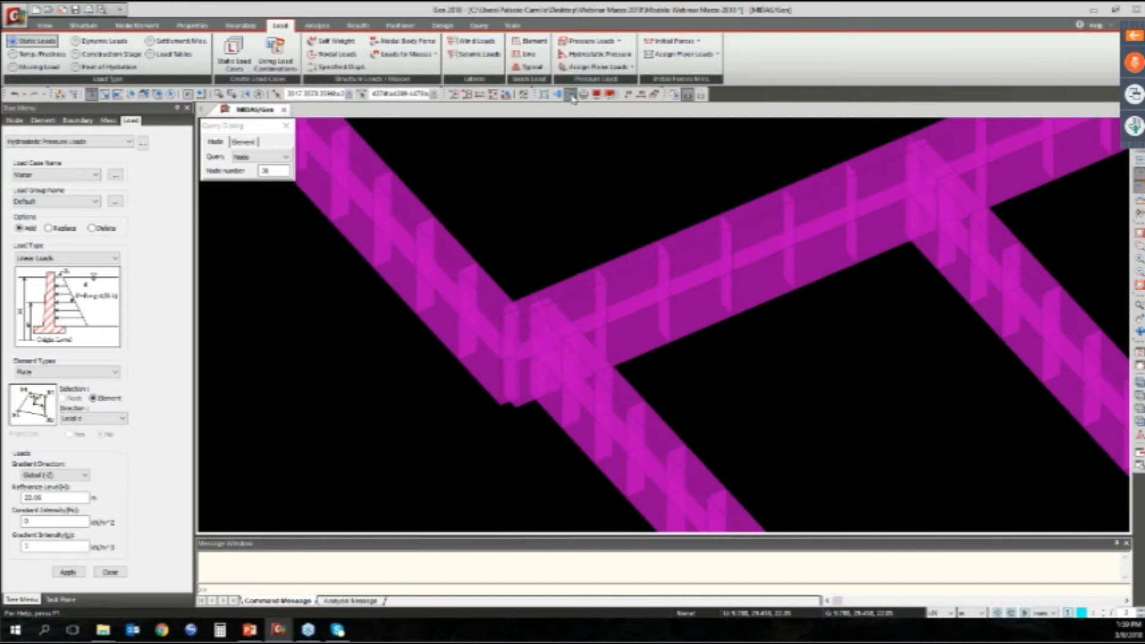
{"action": "left_click", "coordinate": [570, 95]}
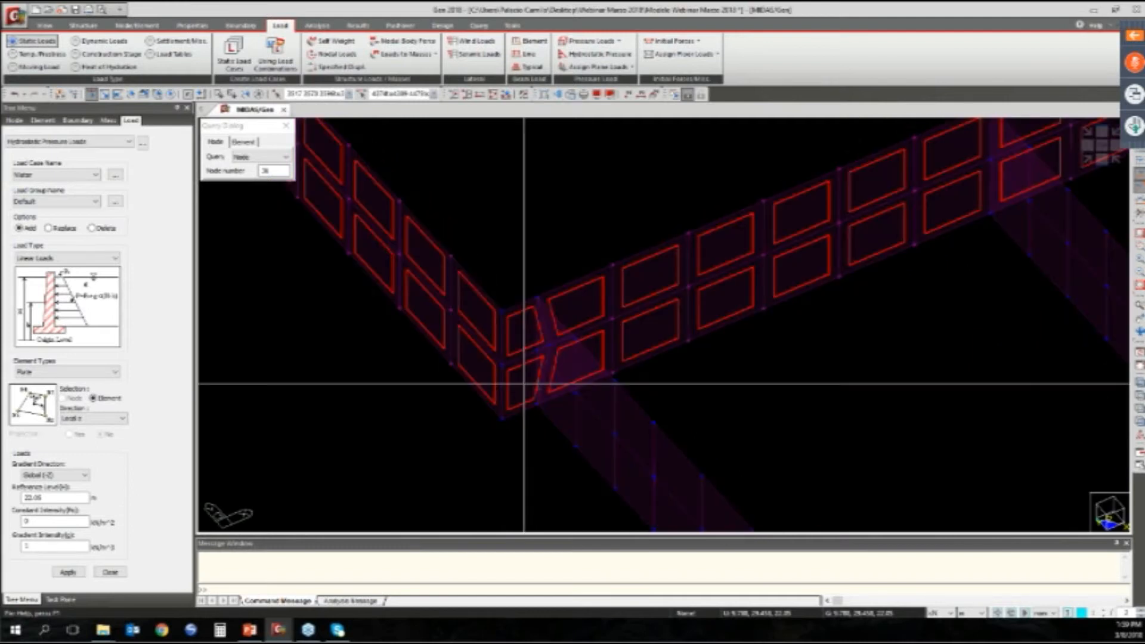
{"action": "scroll", "coordinate": [524, 384], "scroll_direction": "down", "scroll_amount": 4}
{"action": "left_click", "coordinate": [69, 572]}
{"action": "scroll", "coordinate": [573, 396], "scroll_direction": "down", "scroll_amount": 2}
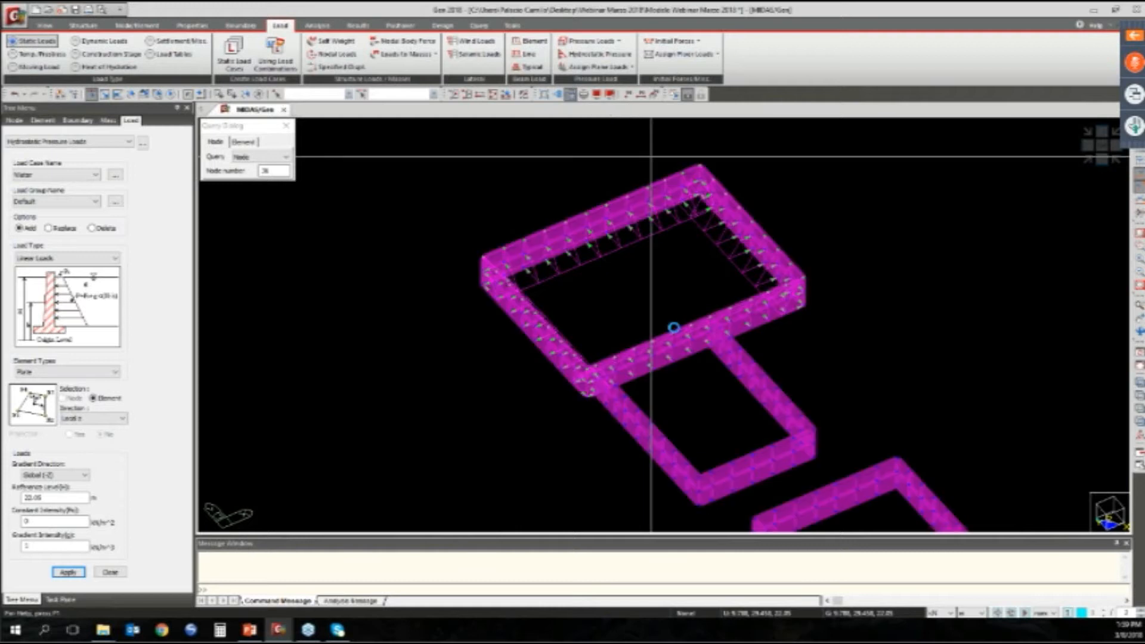
{"action": "middle_click_drag", "start_coordinate": [651, 156], "coordinate": [558, 76]}
{"action": "scroll", "coordinate": [618, 332], "scroll_direction": "down", "scroll_amount": 3}
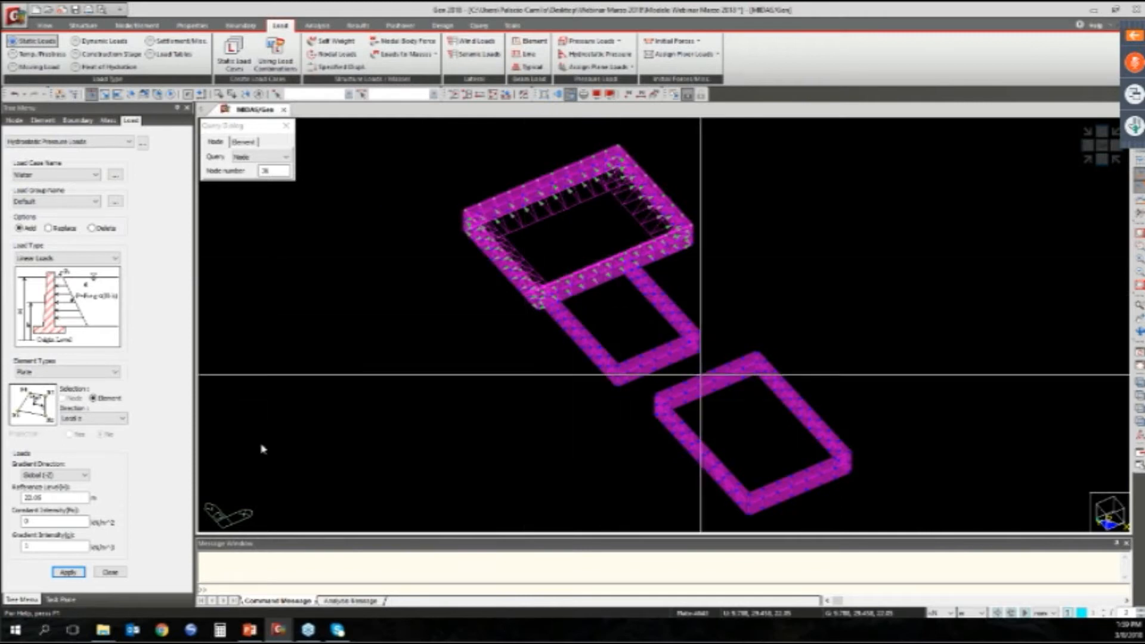
Close the hydrostatic pressure load definition and activate all elements of the building
{"action": "left_click", "coordinate": [110, 572]}
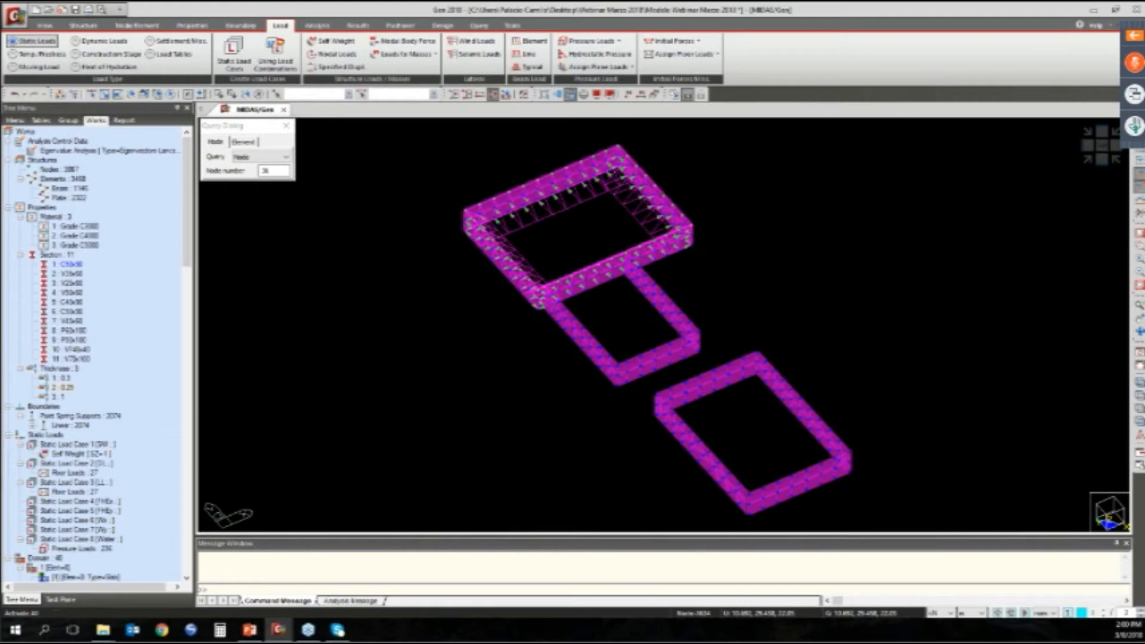
{"action": "left_click", "coordinate": [492, 95]}
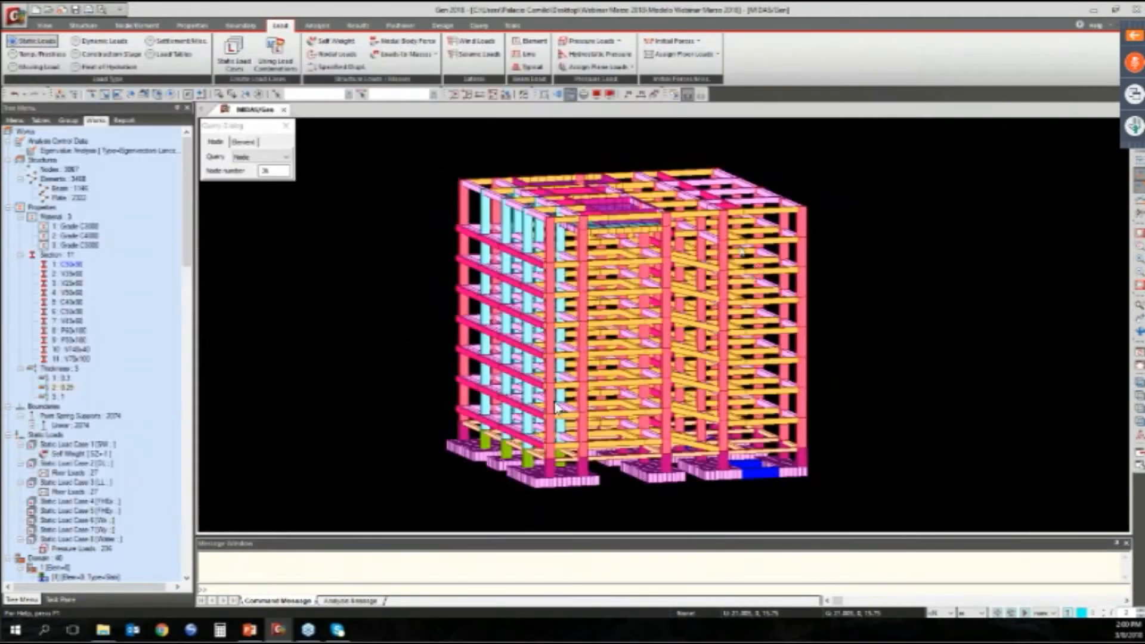
{"action": "middle_click_drag", "start_coordinate": [556, 408], "coordinate": [475, 408], "text": "ctrl"}
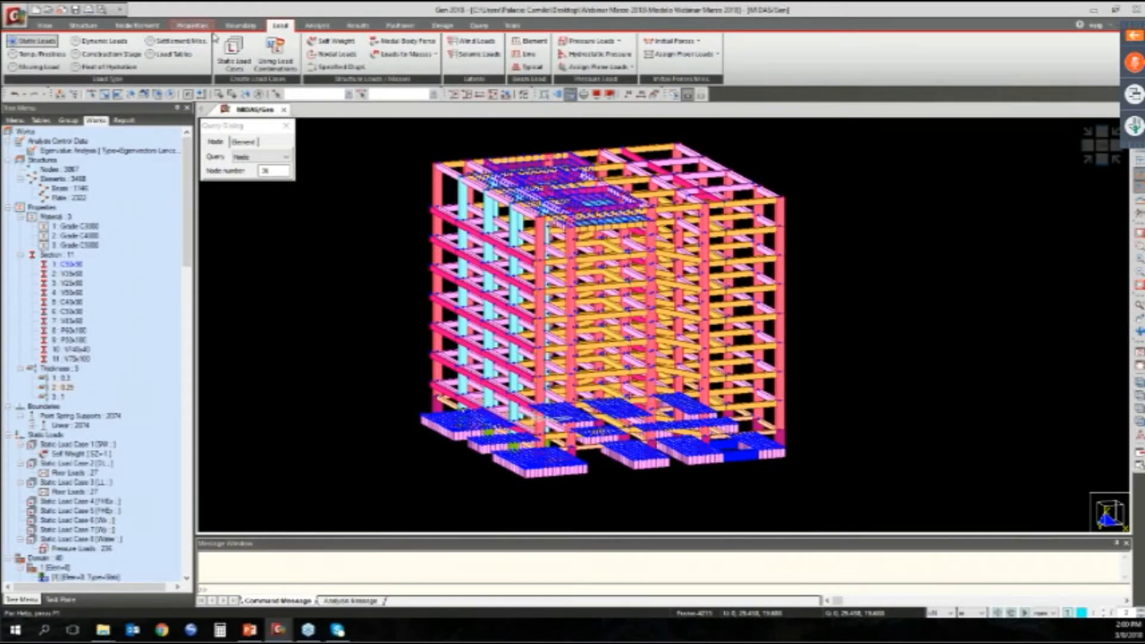
Confirm the 3-D structure type with lumped mass and self-weight converted into masses in X, Y
{"action": "left_click", "coordinate": [85, 25]}
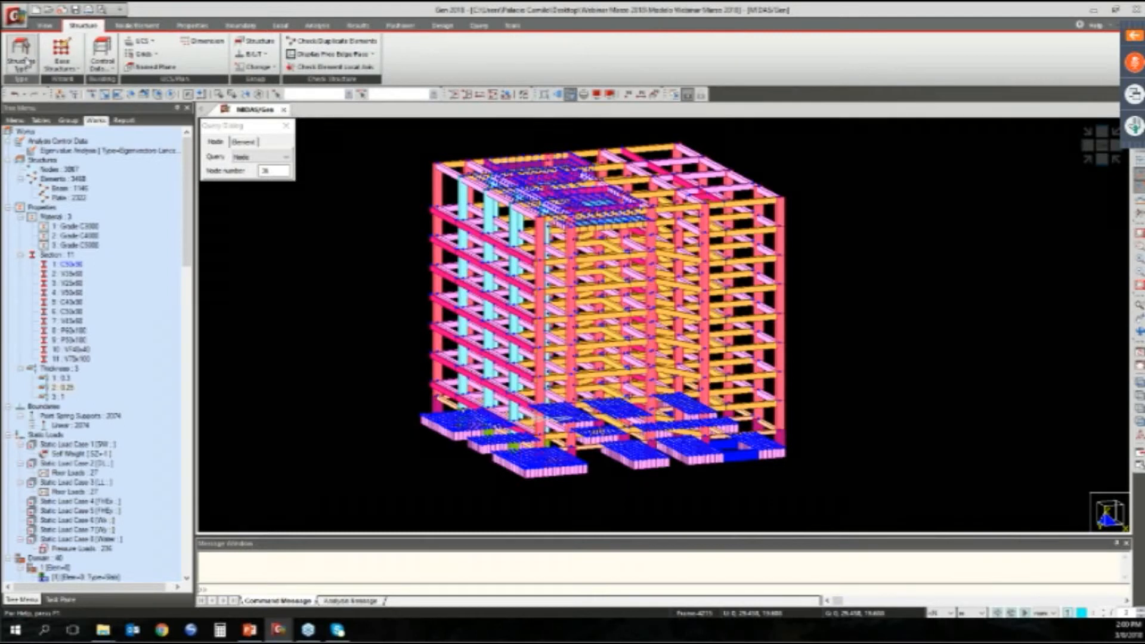
{"action": "left_click", "coordinate": [21, 56]}
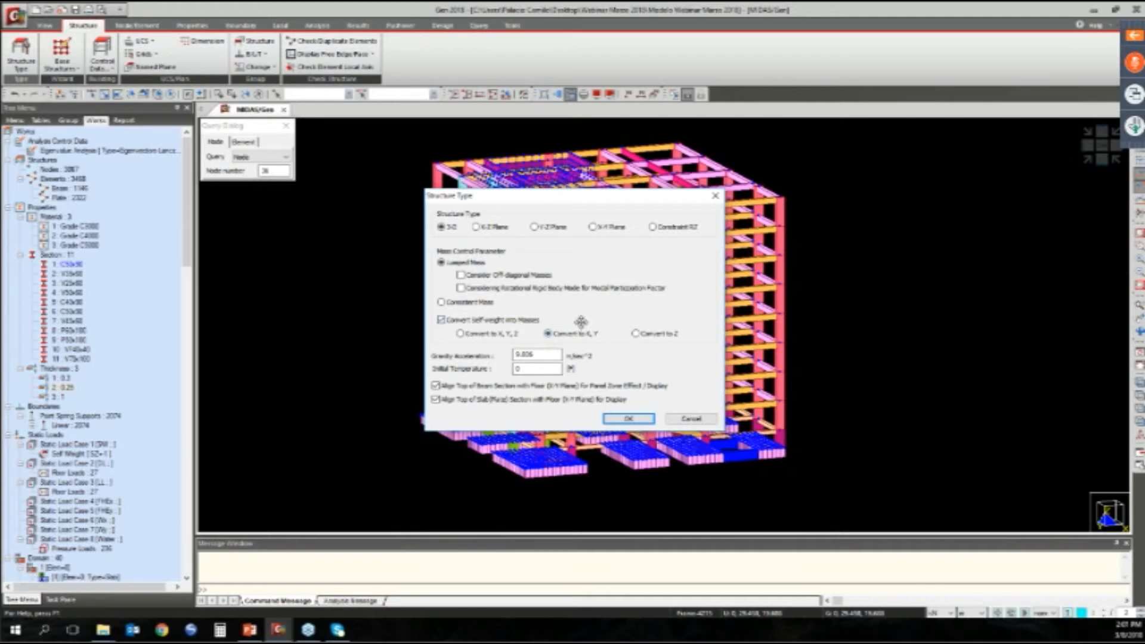
{"action": "key", "text": "Return"}
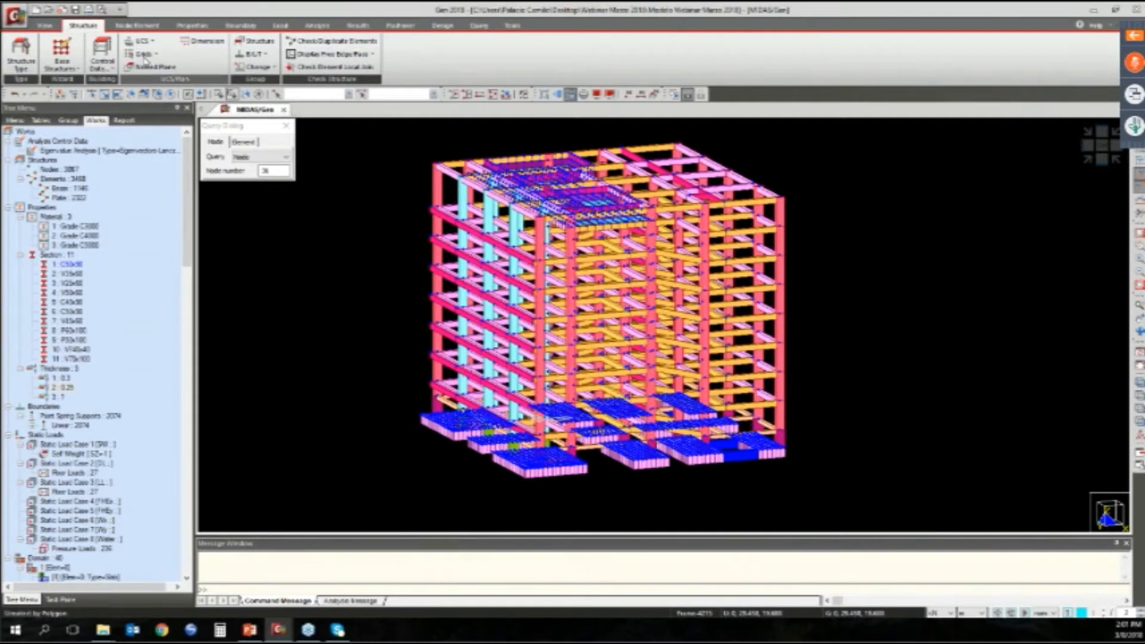
Convert the Water and DL load cases to masses in X, Y with scale factor 1 each, and save the model
{"action": "left_click", "coordinate": [280, 25]}
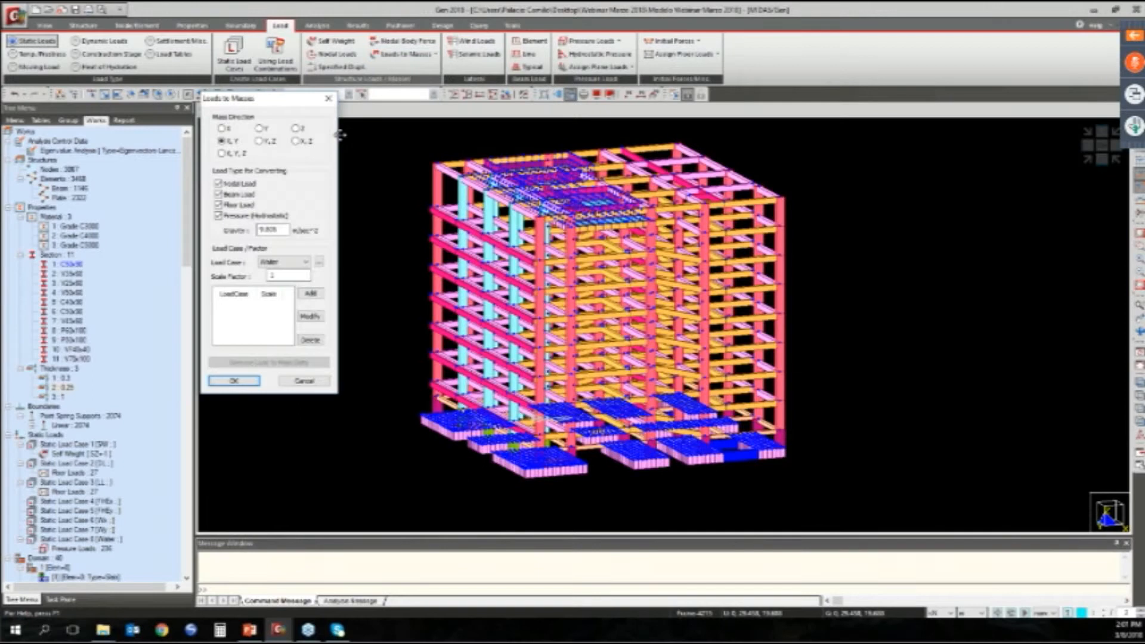
{"action": "left_click_drag", "start_coordinate": [282, 107], "coordinate": [349, 156]}
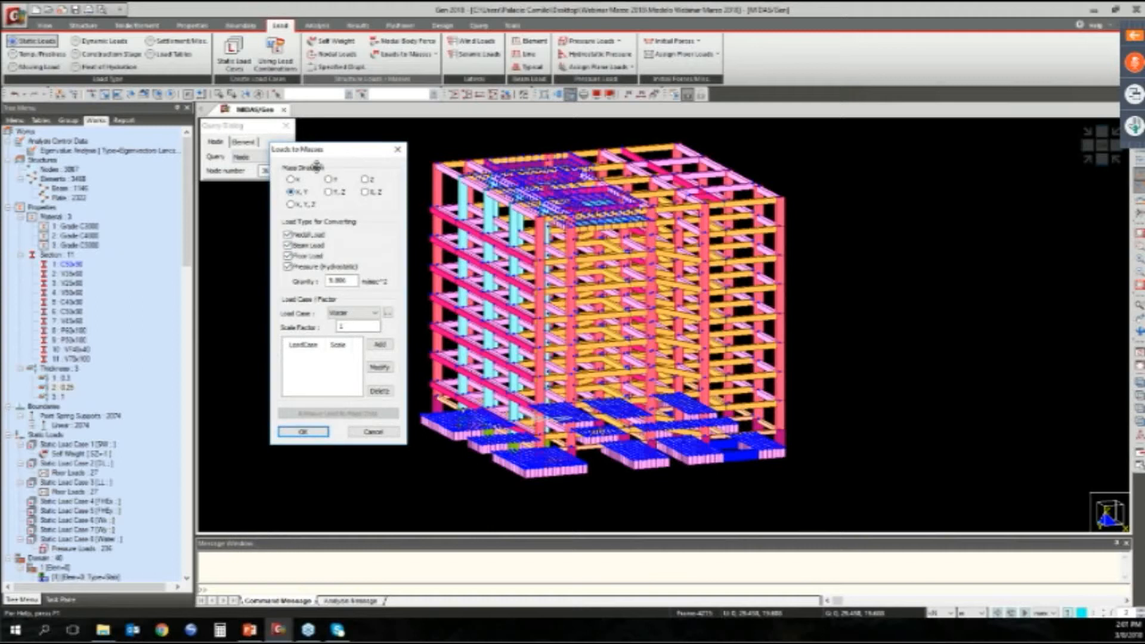
{"action": "left_click", "coordinate": [352, 315]}
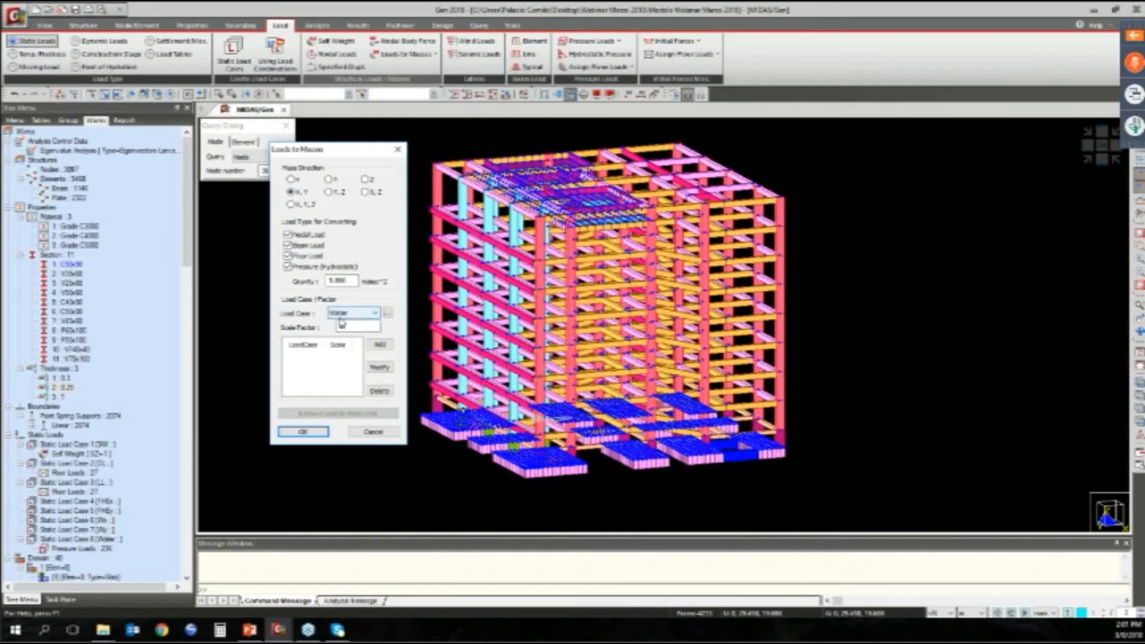
{"action": "left_click", "coordinate": [380, 344]}
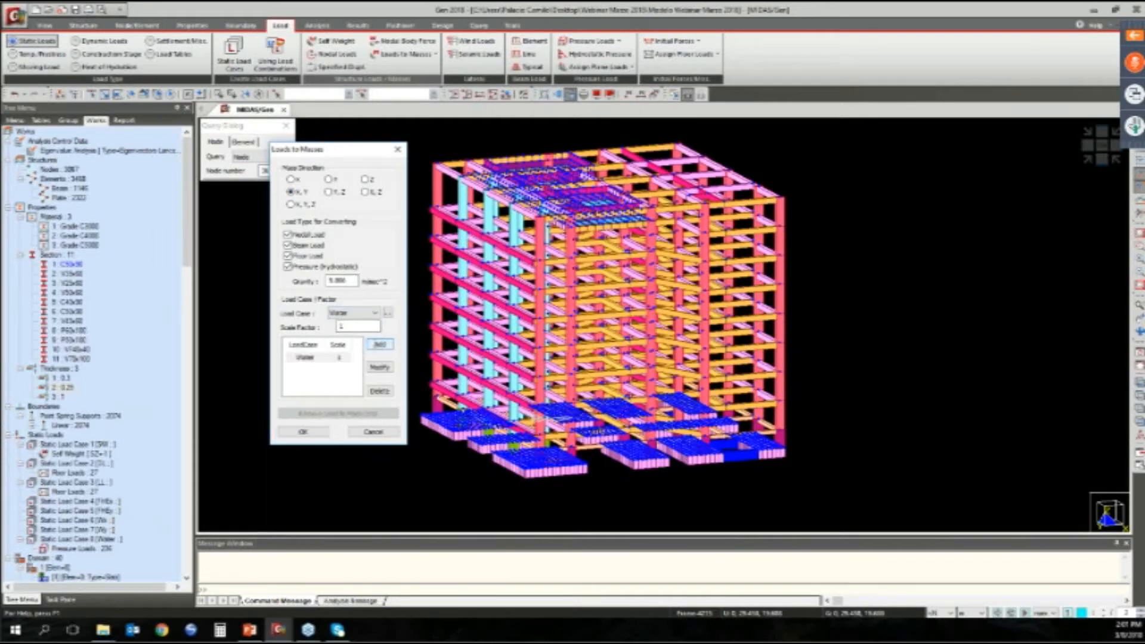
{"action": "left_click", "coordinate": [353, 313]}
{"action": "left_click", "coordinate": [352, 329]}
{"action": "left_click", "coordinate": [378, 345]}
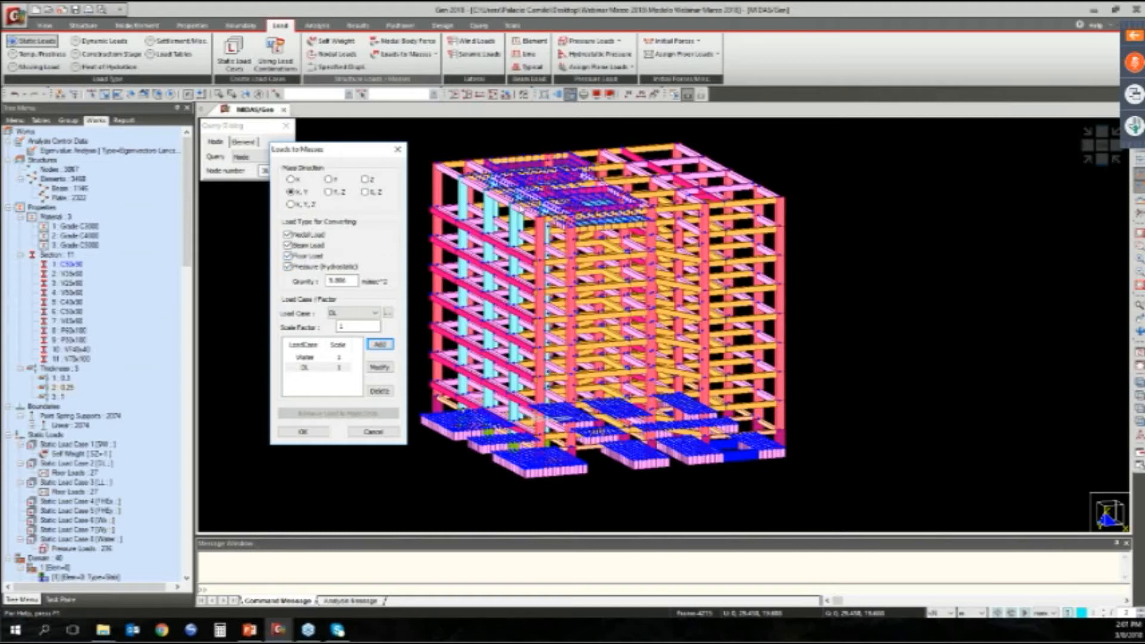
{"action": "left_click", "coordinate": [304, 432]}
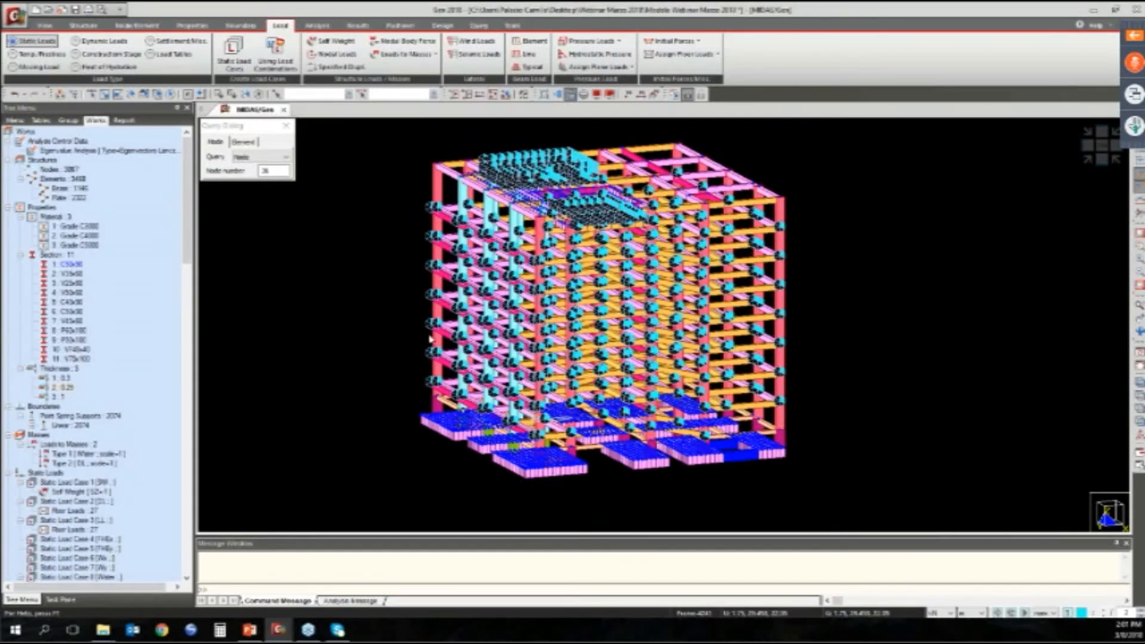
{"action": "left_click", "coordinate": [75, 10]}
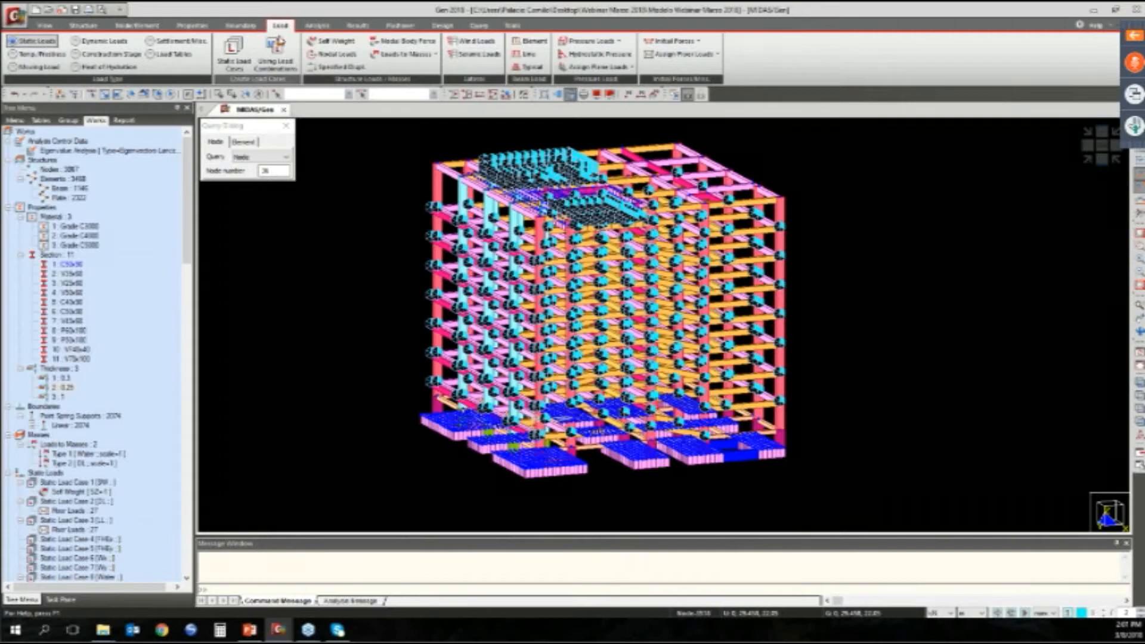
Start a new static seismic load for case FHEx using the NSR-10 seismic load code
{"action": "left_click", "coordinate": [482, 55]}
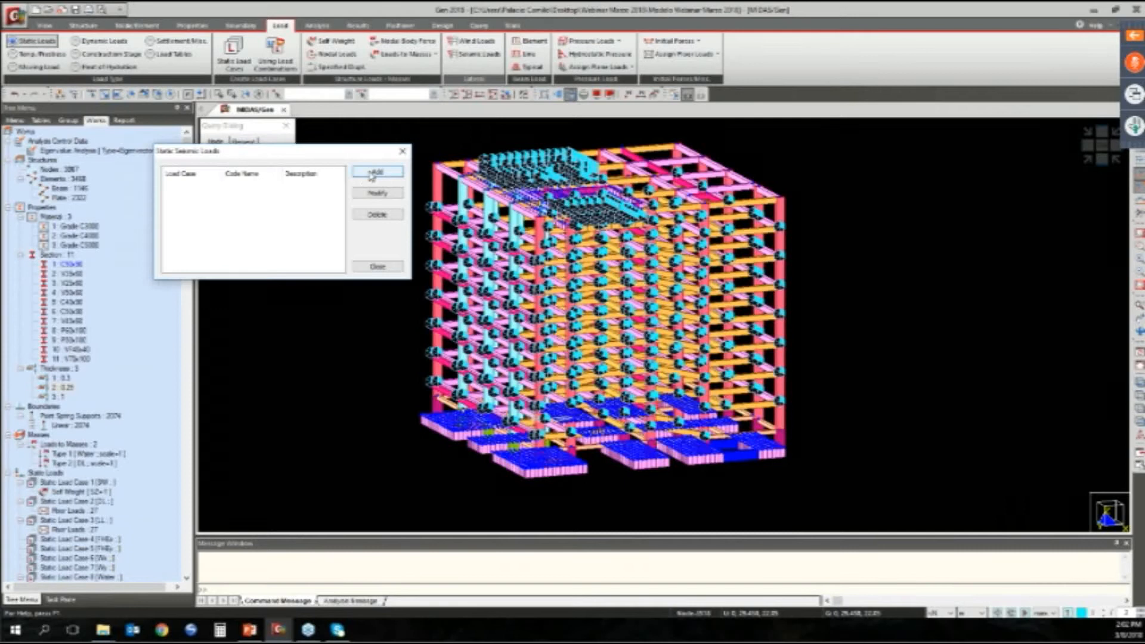
{"action": "left_click", "coordinate": [378, 172]}
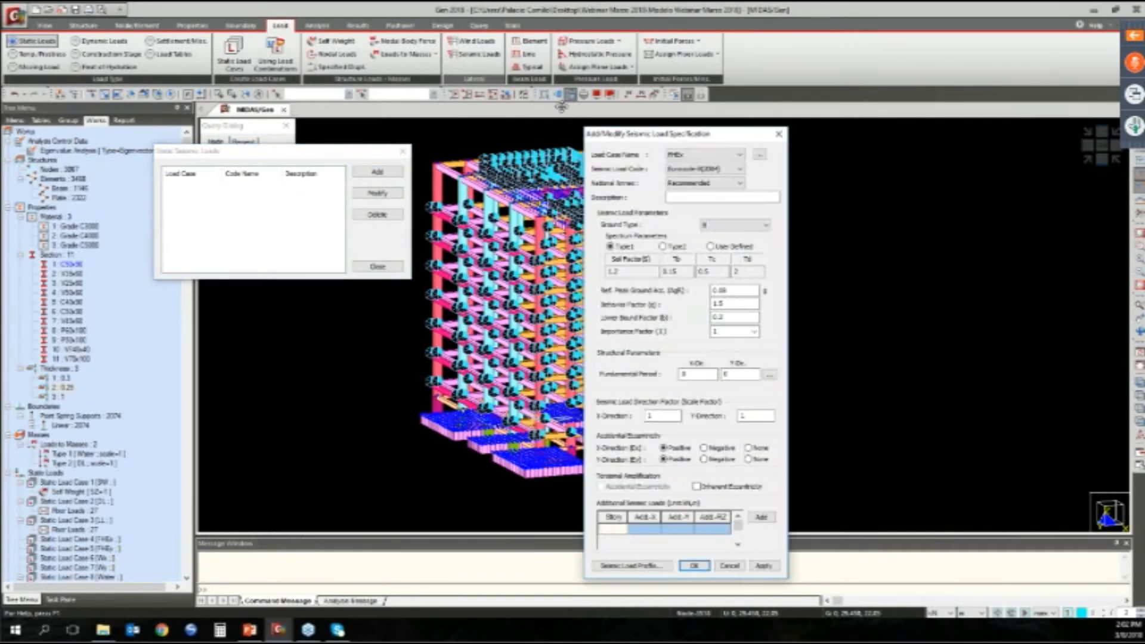
{"action": "left_click_drag", "start_coordinate": [685, 134], "coordinate": [523, 97]}
{"action": "left_click", "coordinate": [523, 118]}
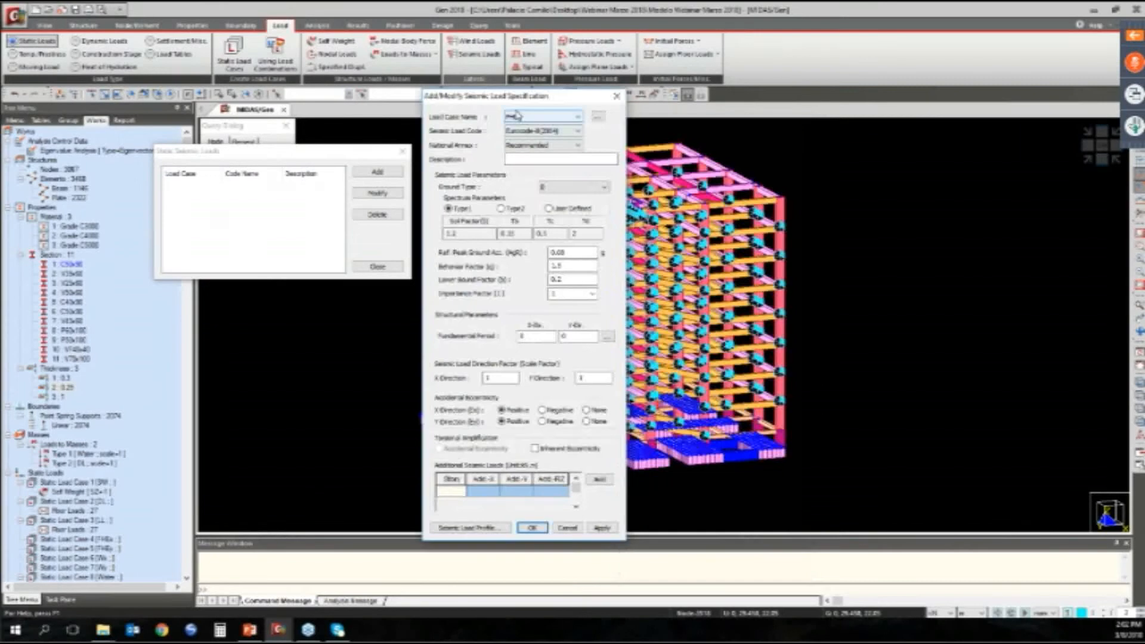
{"action": "left_click", "coordinate": [537, 130]}
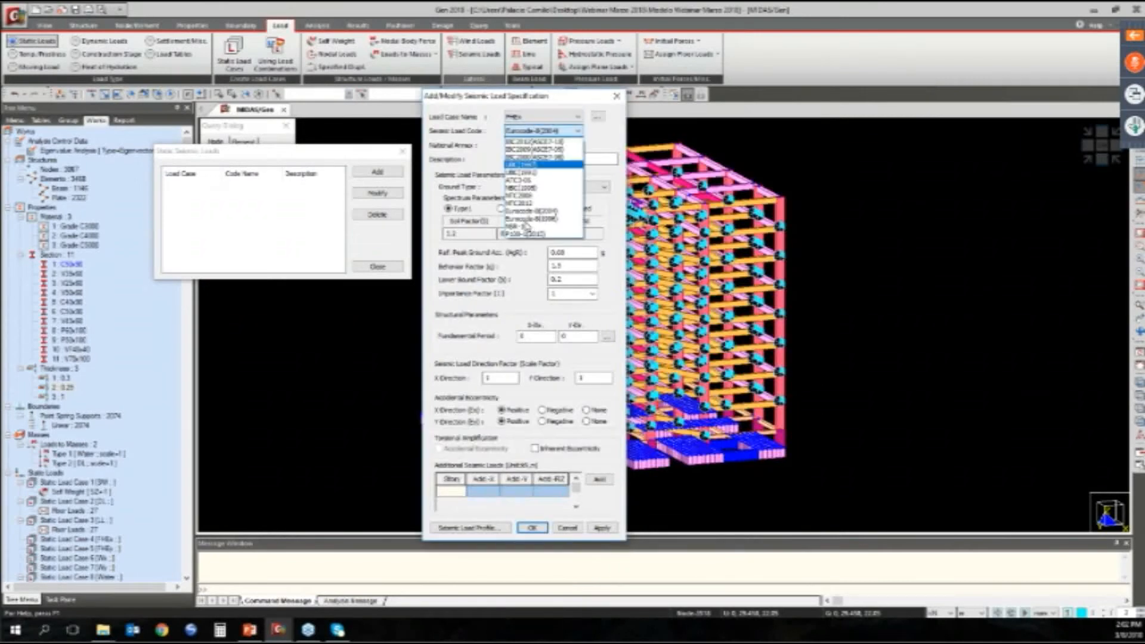
{"action": "left_click", "coordinate": [526, 226]}
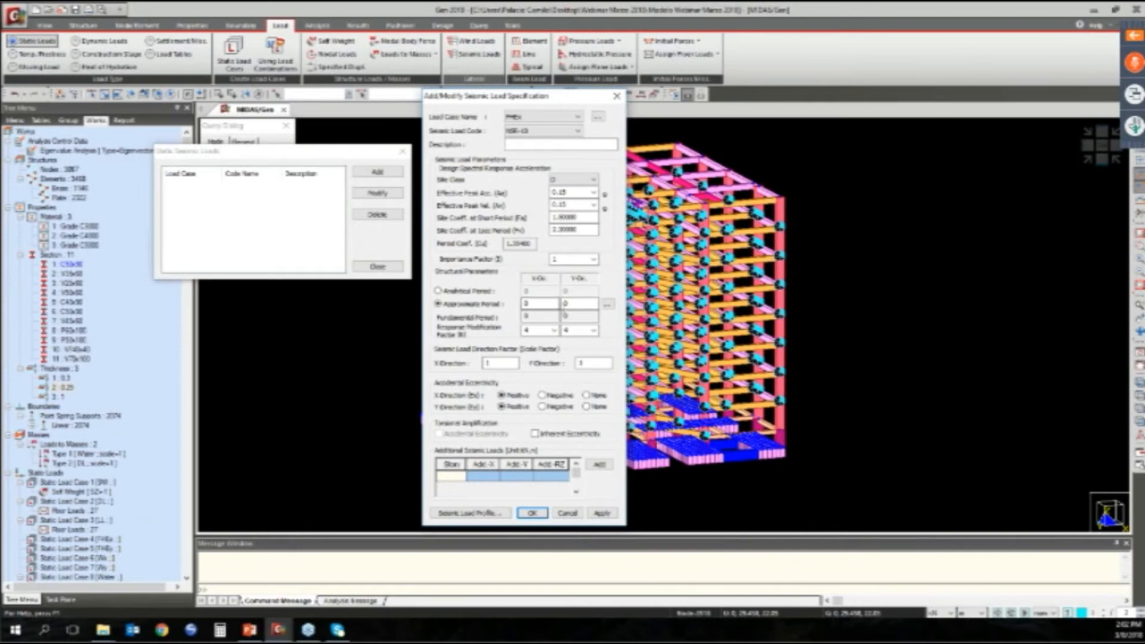
Calculate the approximate periods in X and Y with the first NSR-10 formula and a height hn of 22 m
{"action": "left_click", "coordinate": [607, 304]}
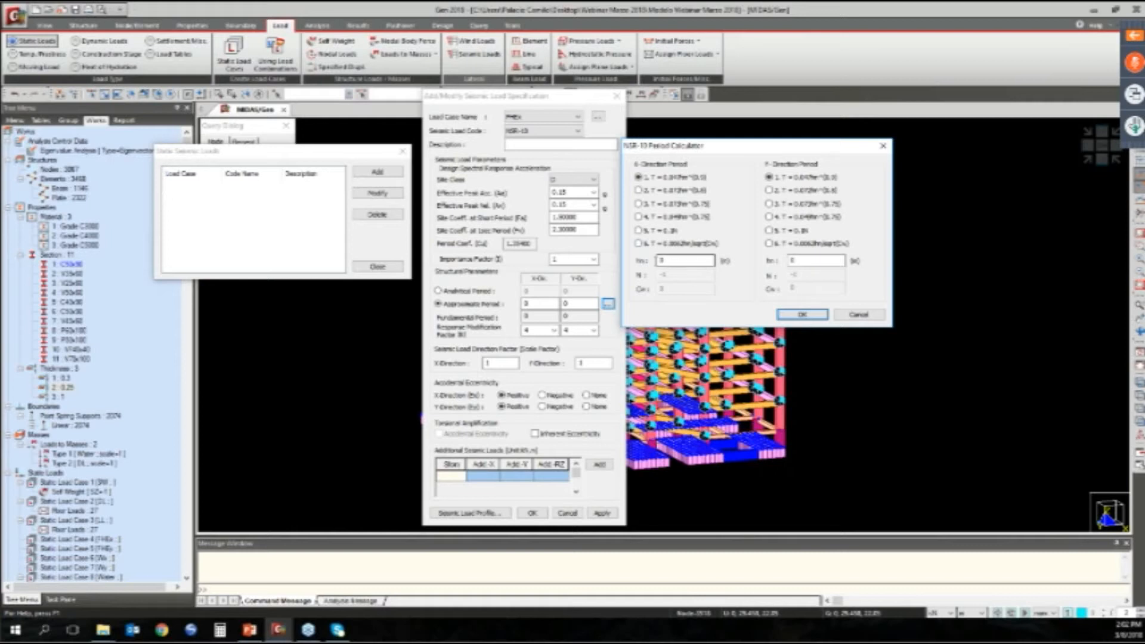
{"action": "double_click", "coordinate": [663, 261]}
{"action": "type", "text": "22"}
{"action": "key", "text": "Tab"}
{"action": "type", "text": "22"}
{"action": "left_click", "coordinate": [799, 316]}
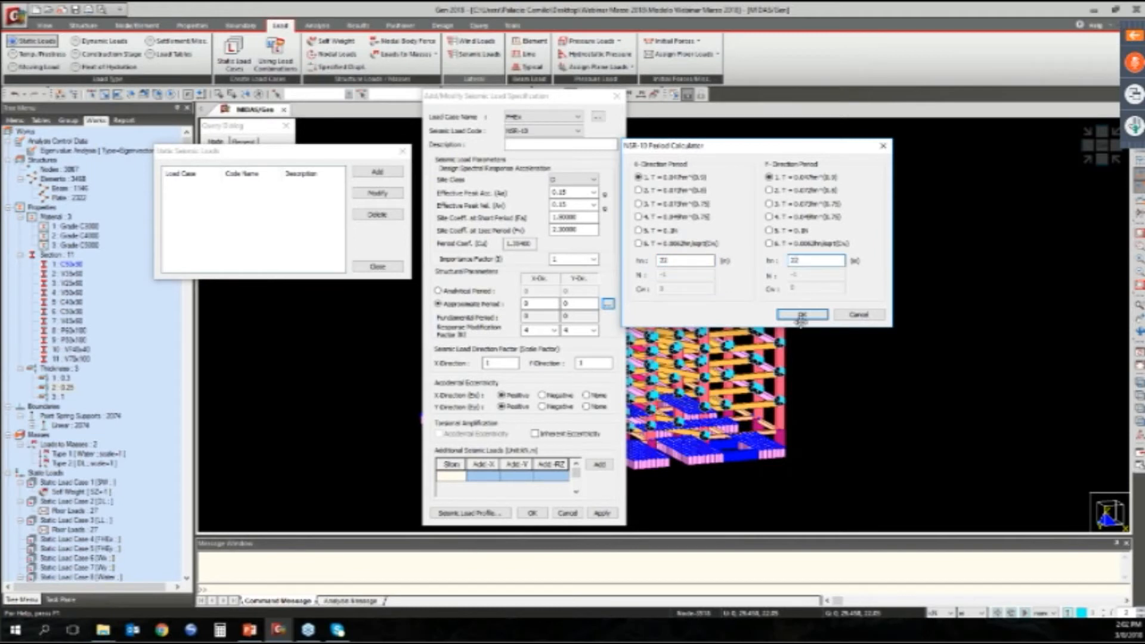
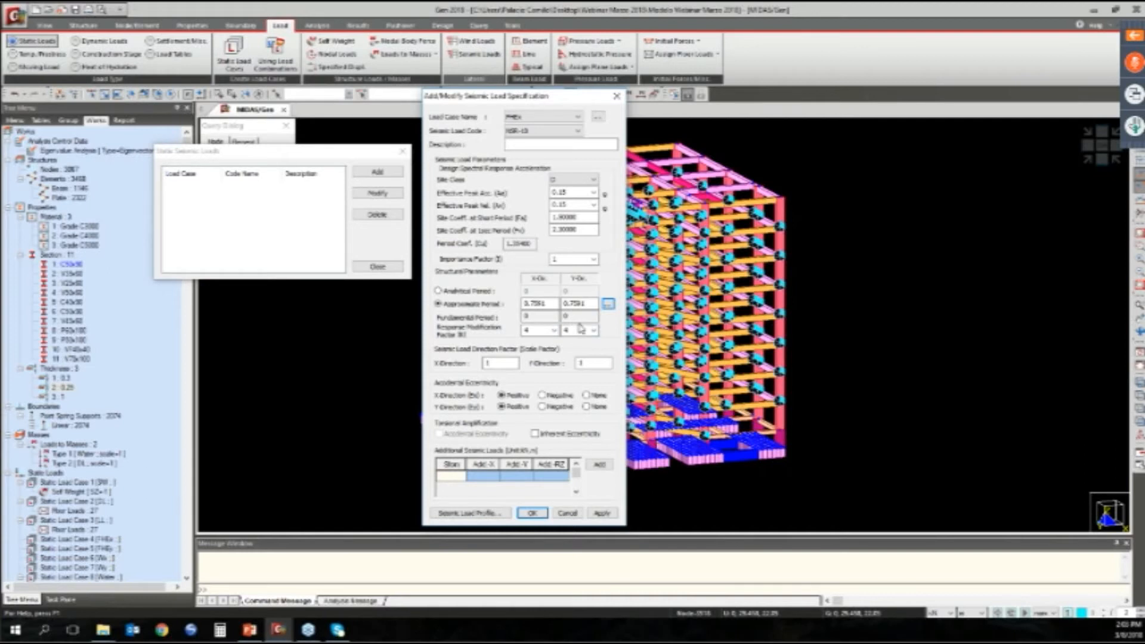
Keep the response modification factors at 4, set the Y-direction scale factor to 0 and apply the FHEx seismic load
{"action": "left_click", "coordinate": [554, 330]}
{"action": "left_click", "coordinate": [554, 331]}
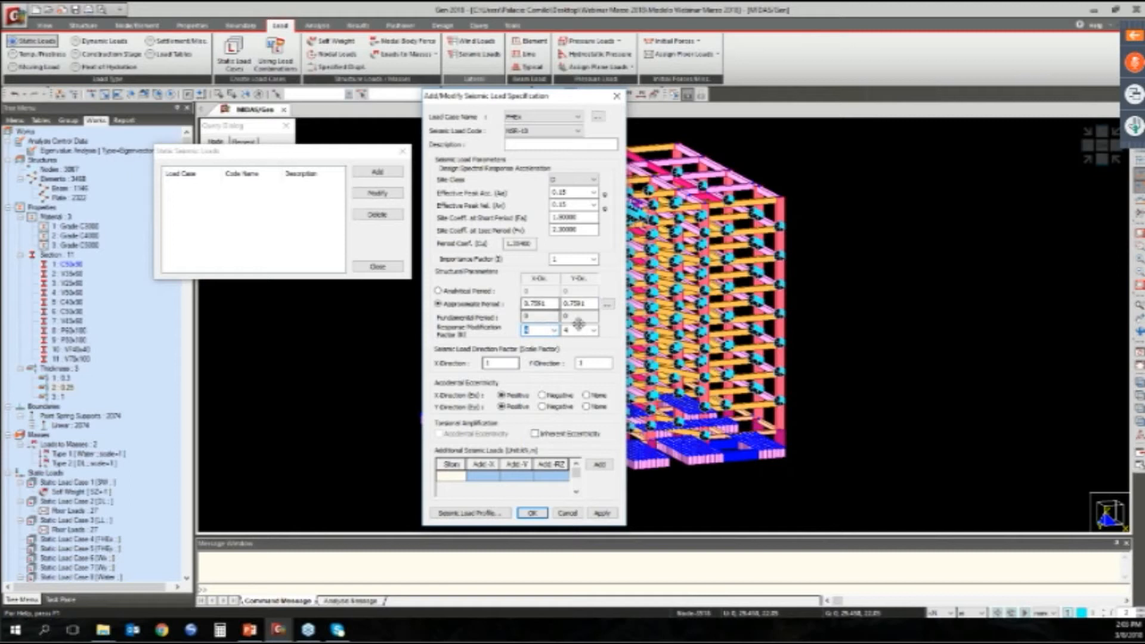
{"action": "left_click", "coordinate": [575, 364]}
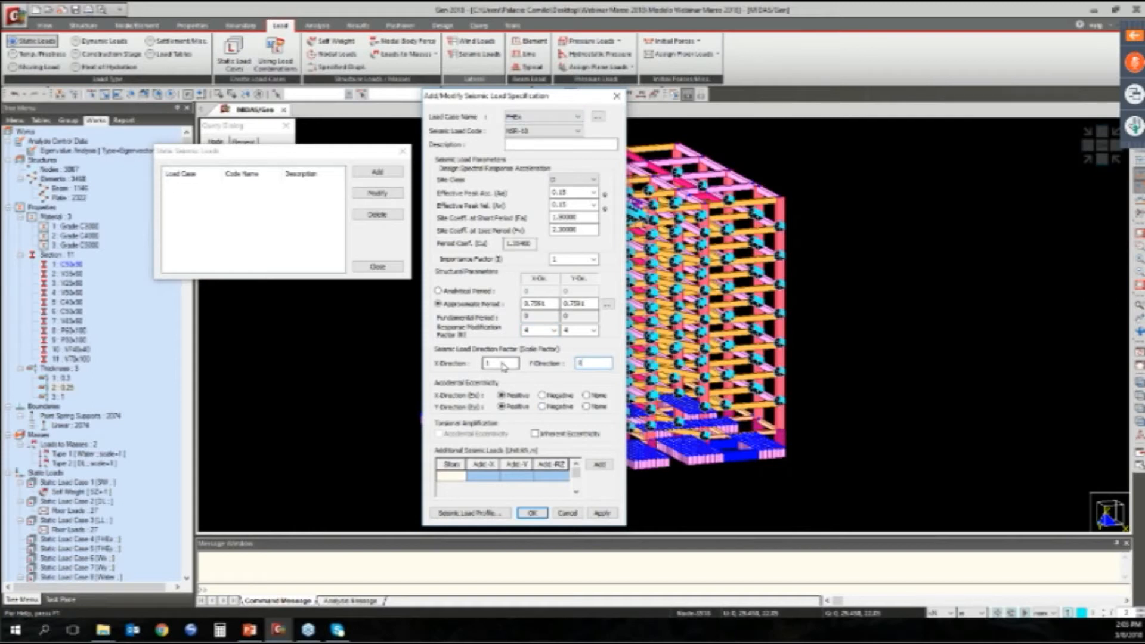
{"action": "left_click", "coordinate": [603, 513]}
Add the FHEy seismic load with X-direction scale factor 0 and Y-direction scale factor 1, and view its seismic load profile
{"action": "left_click", "coordinate": [541, 116]}
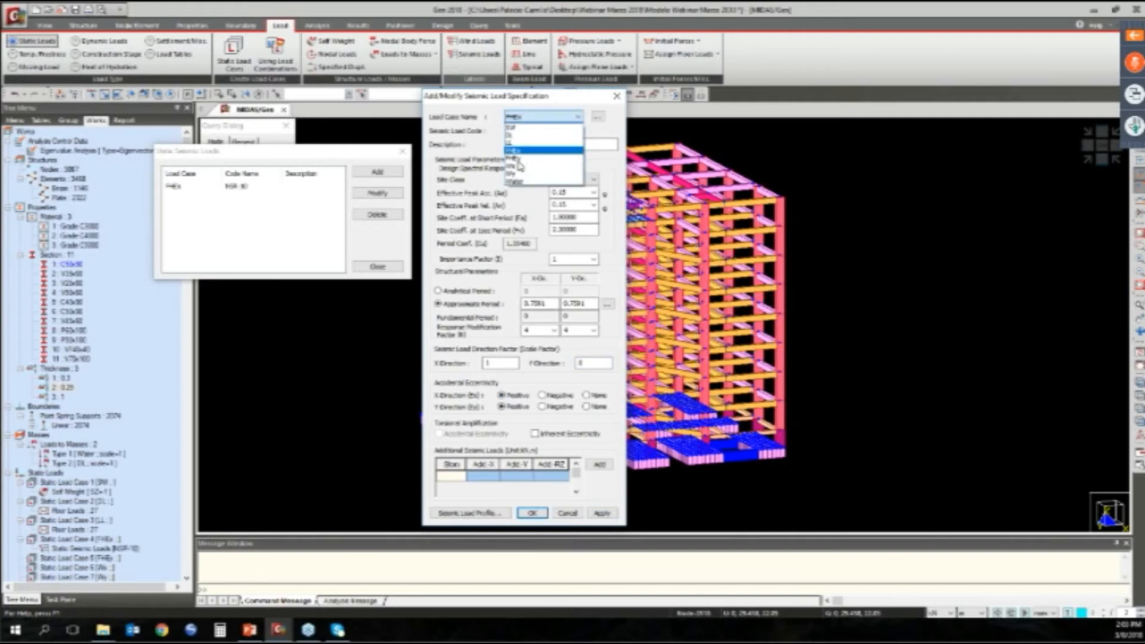
{"action": "left_click", "coordinate": [519, 166]}
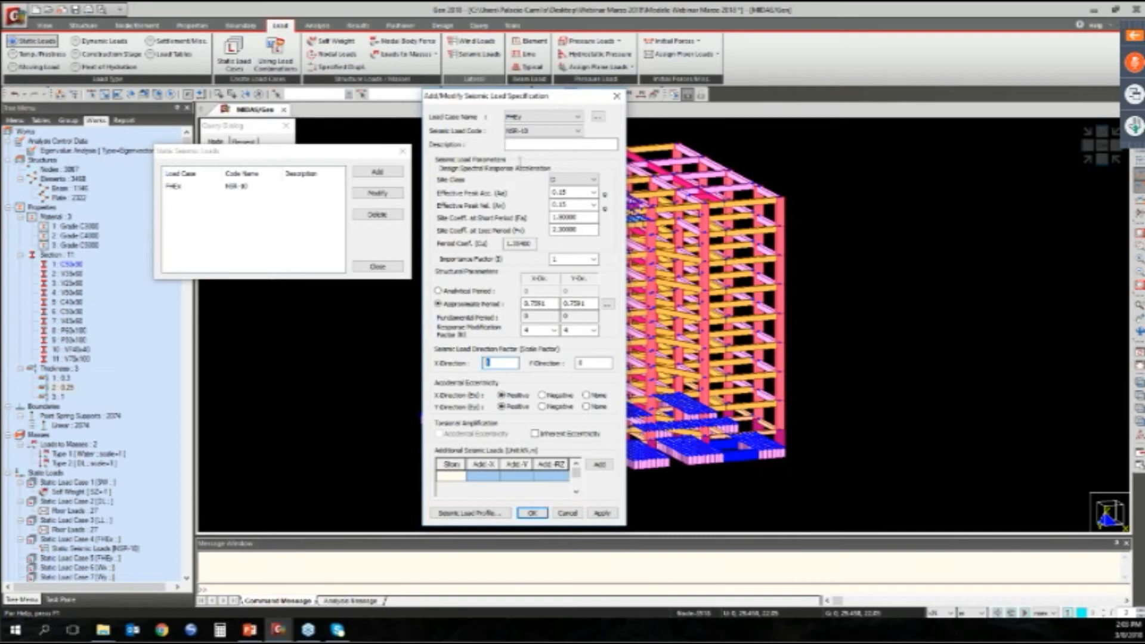
{"action": "type", "text": "0"}
{"action": "key", "text": "Tab"}
{"action": "type", "text": "1"}
{"action": "left_click", "coordinate": [601, 513]}
{"action": "left_click", "coordinate": [472, 513]}
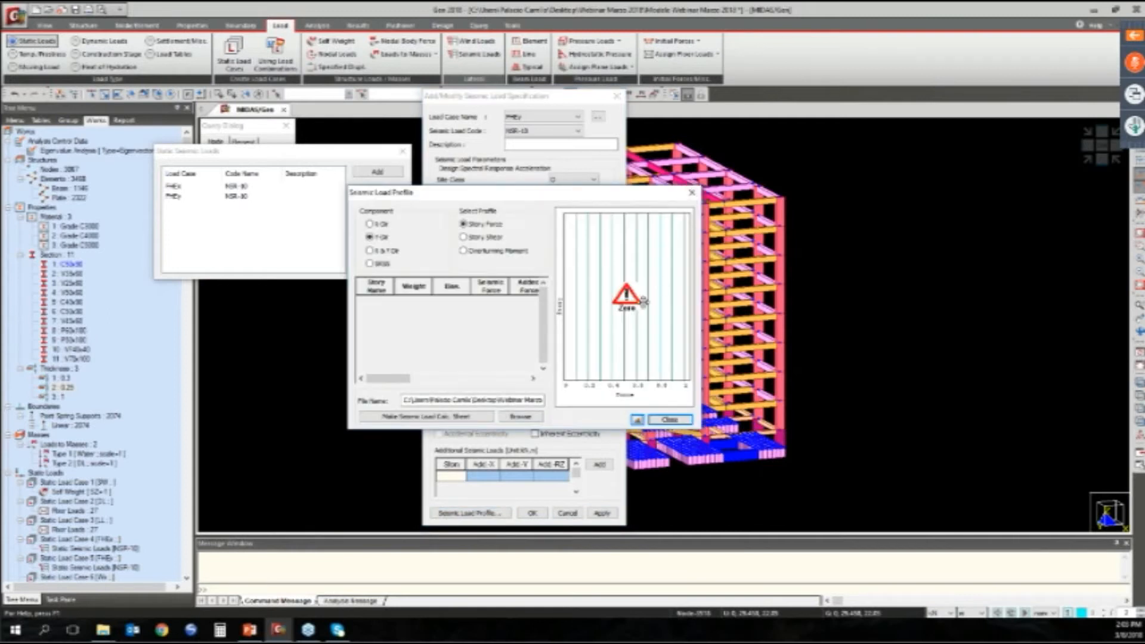
{"action": "left_click", "coordinate": [691, 192]}
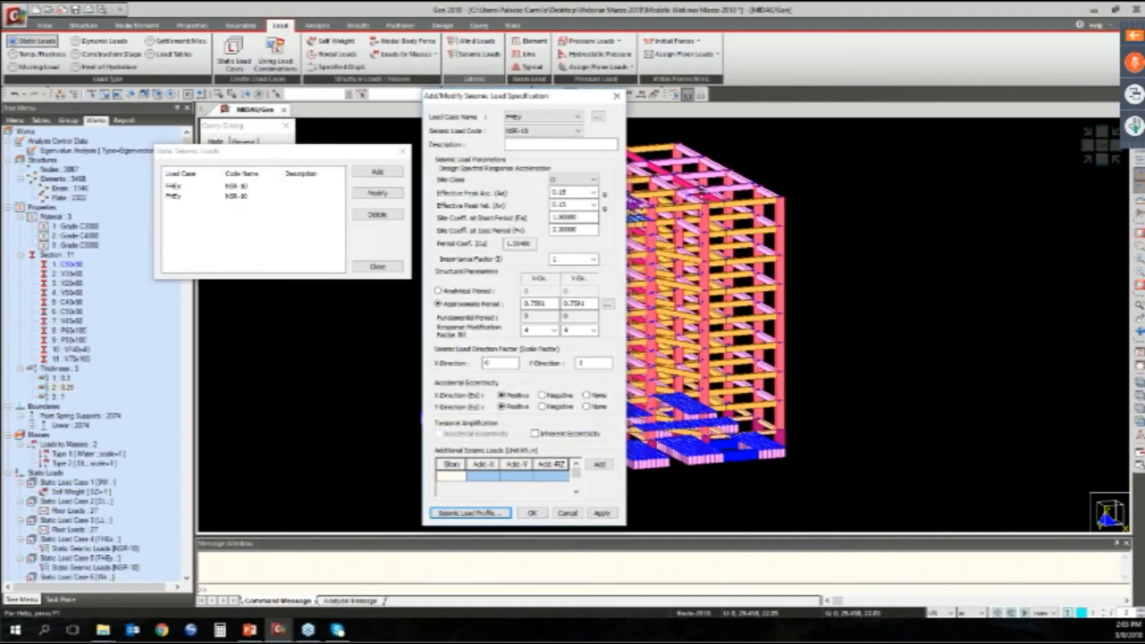
Close the static seismic loads and automatically generate story data from all listed levels, with 5% seismic and 15% wind eccentricity
{"action": "key", "text": "Escape"}
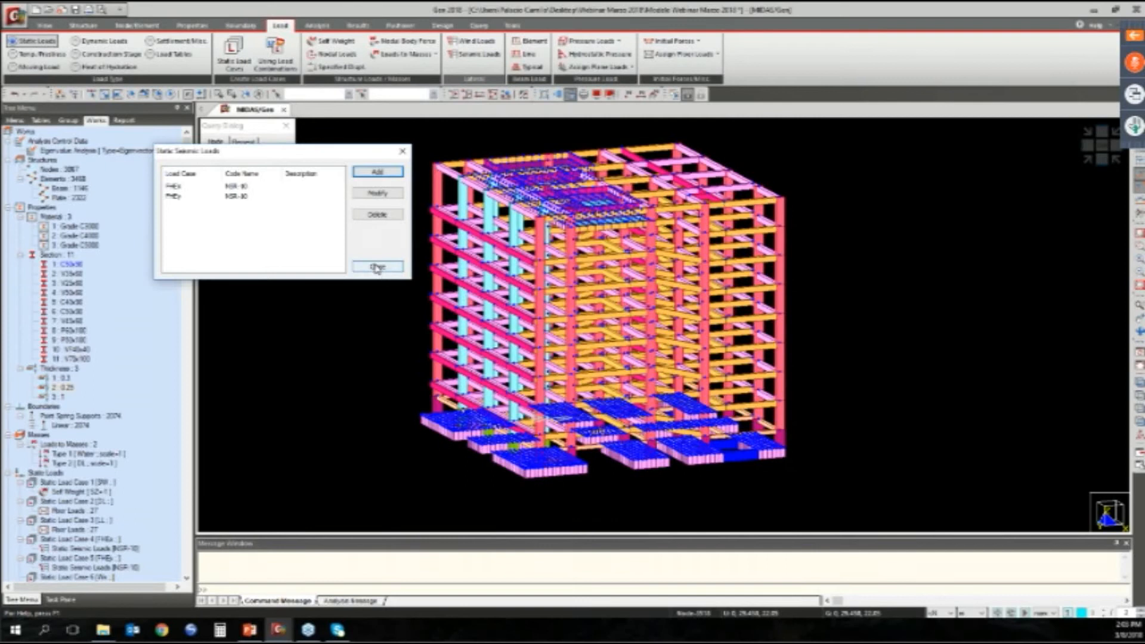
{"action": "left_click", "coordinate": [377, 267]}
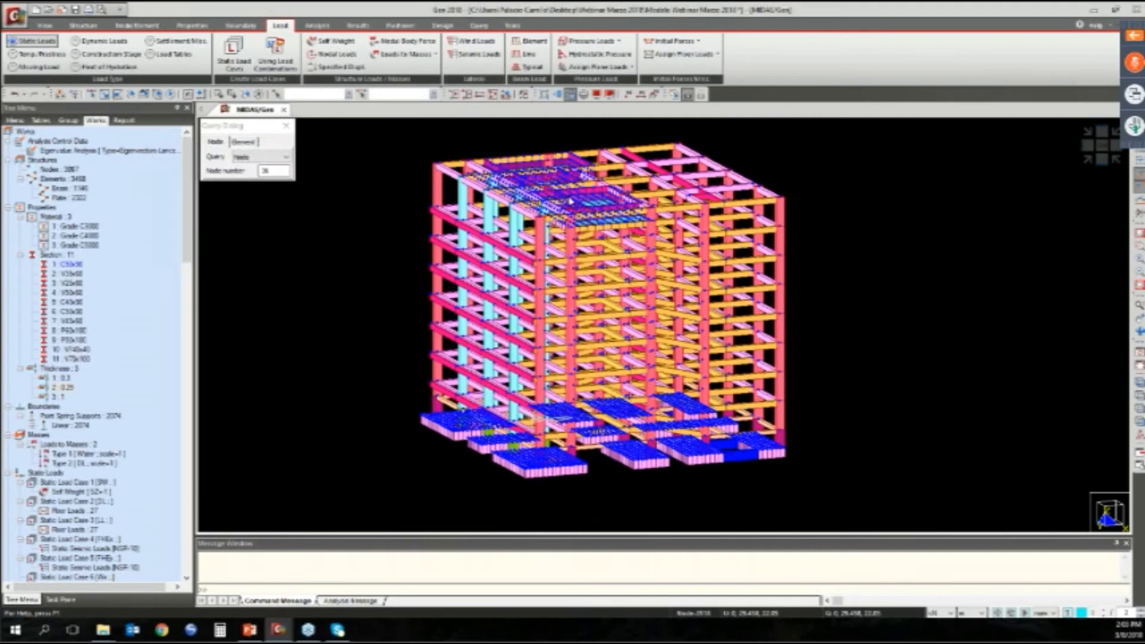
{"action": "left_click", "coordinate": [84, 25]}
{"action": "left_click", "coordinate": [103, 60]}
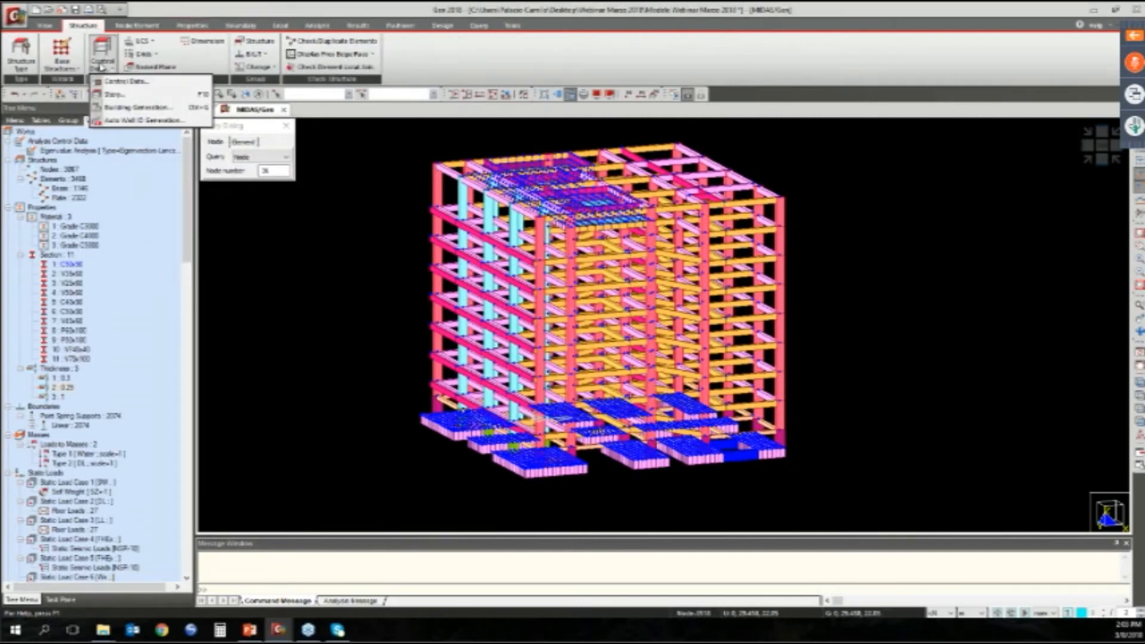
{"action": "left_click", "coordinate": [121, 95]}
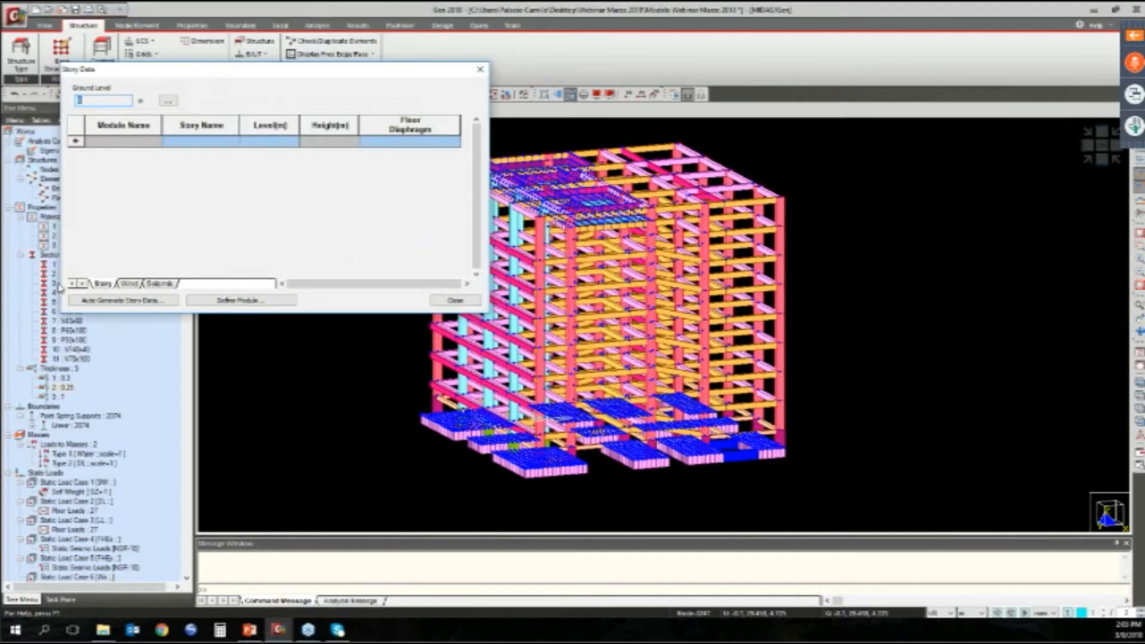
{"action": "left_click", "coordinate": [122, 300]}
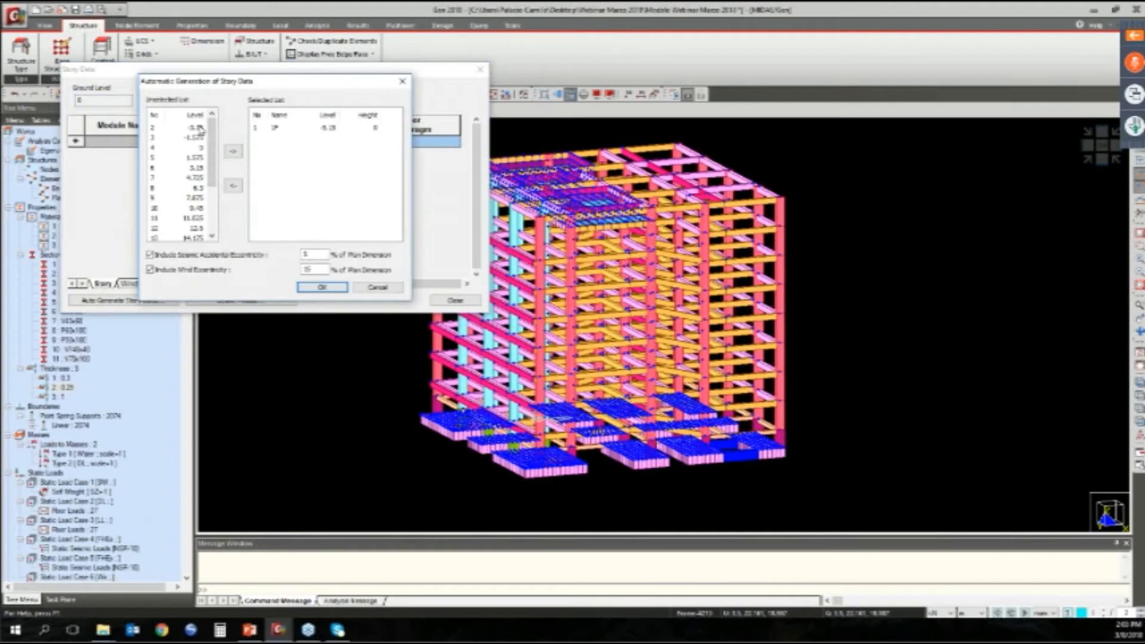
{"action": "left_click_drag", "start_coordinate": [212, 143], "coordinate": [162, 90]}
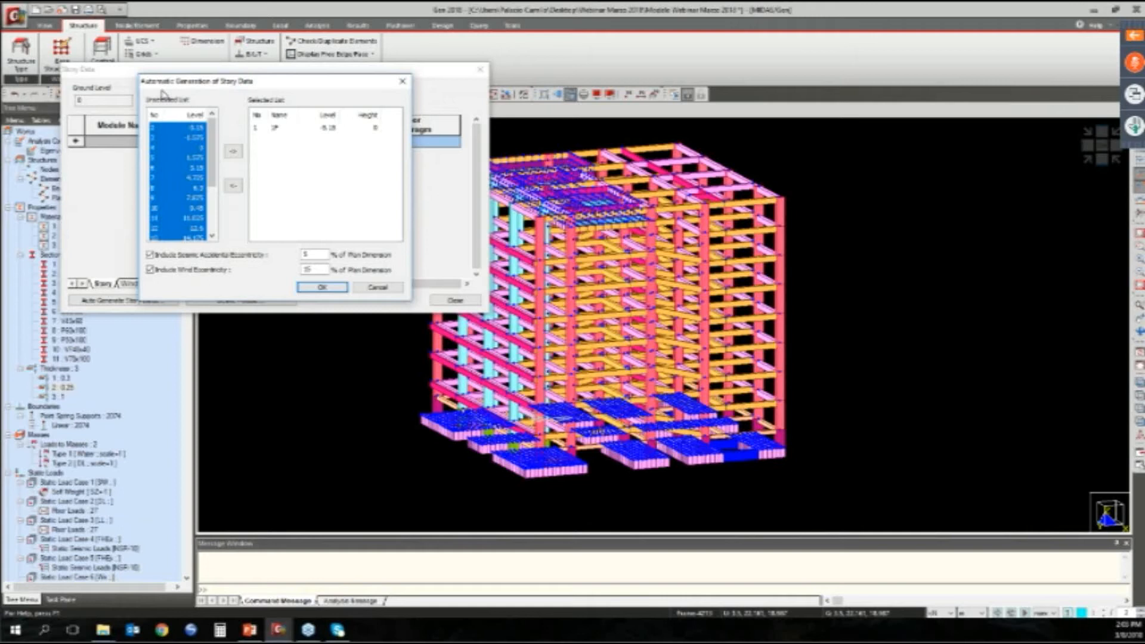
{"action": "left_click", "coordinate": [233, 151]}
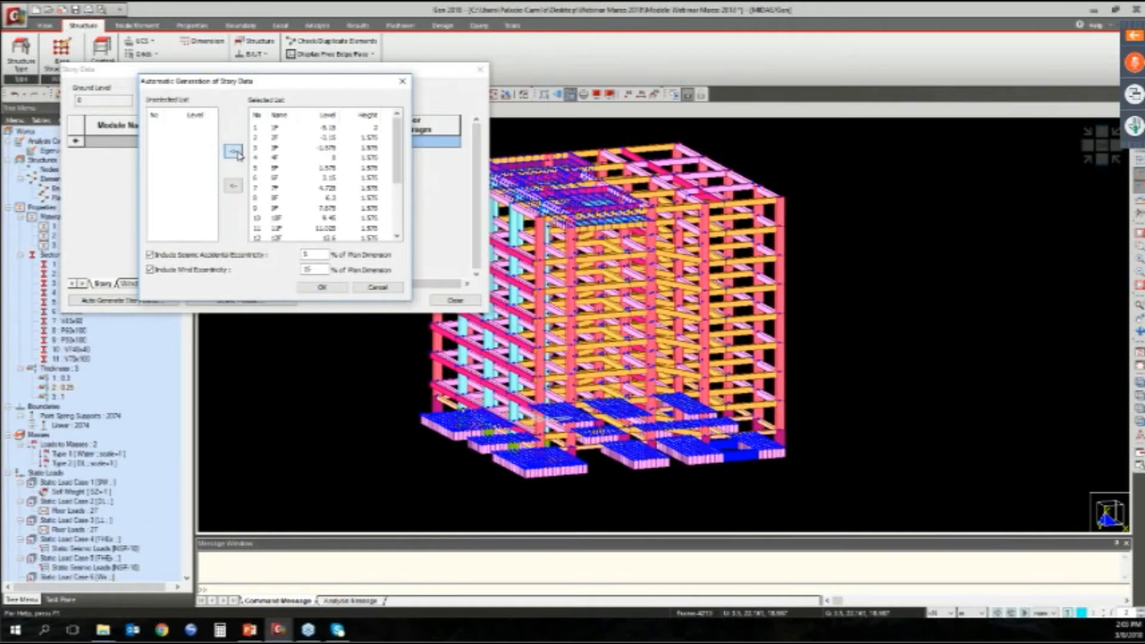
{"action": "left_click", "coordinate": [321, 288]}
{"action": "mouse_move", "coordinate": [481, 146]}
{"action": "left_mouse_down"}
{"action": "mouse_move", "coordinate": [469, 218]}
{"action": "mouse_move", "coordinate": [476, 161]}
{"action": "left_mouse_up"}
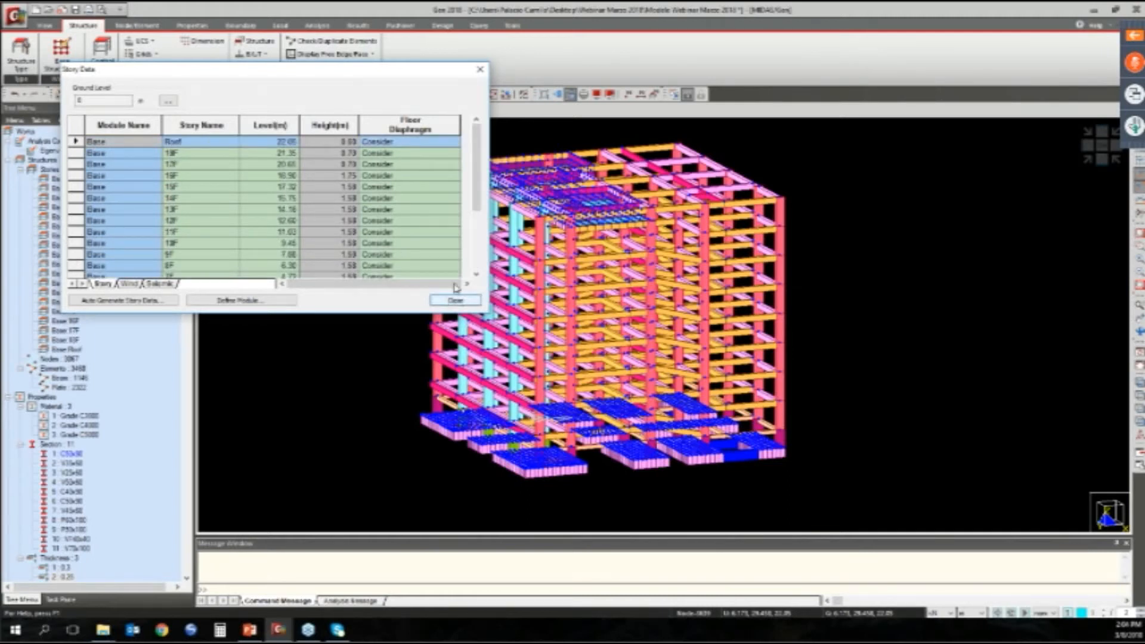
{"action": "left_click", "coordinate": [453, 300]}
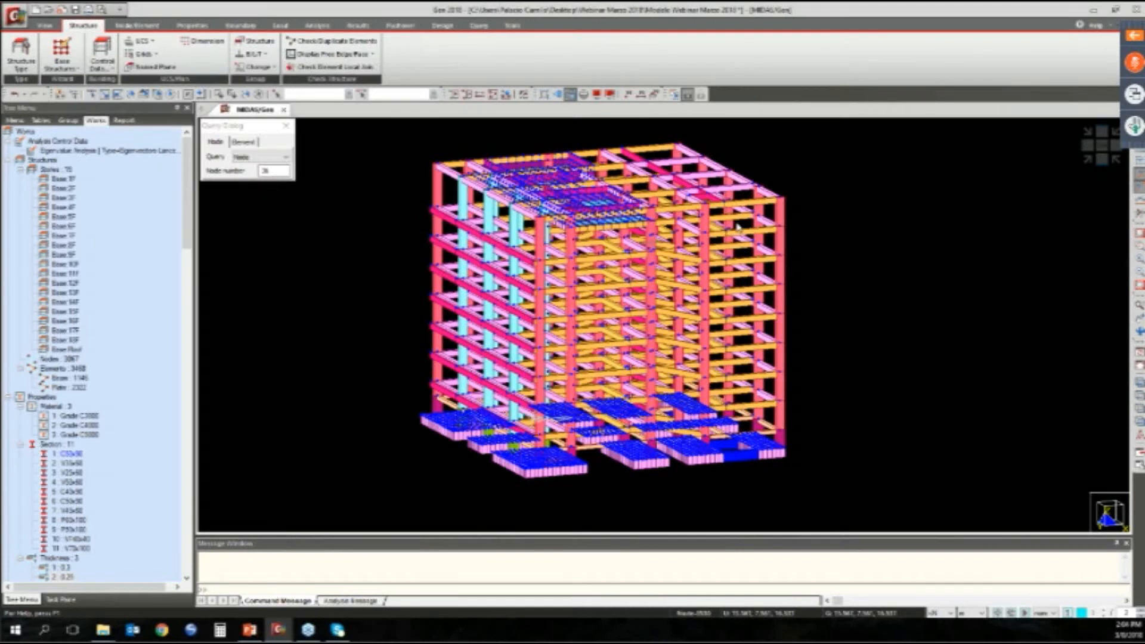
Examine the generated story levels against the building from several angles, including the roof and the foundation level
{"action": "middle_click_drag", "start_coordinate": [731, 233], "coordinate": [552, 126], "text": "ctrl"}
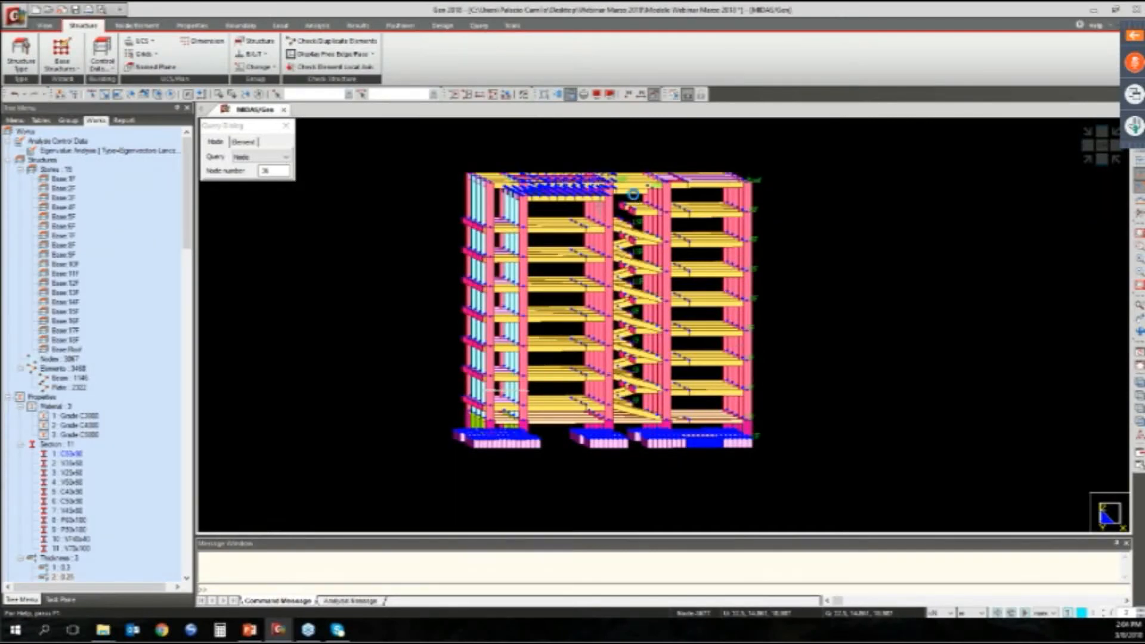
{"action": "middle_click_drag", "start_coordinate": [633, 194], "coordinate": [635, 201], "text": "ctrl"}
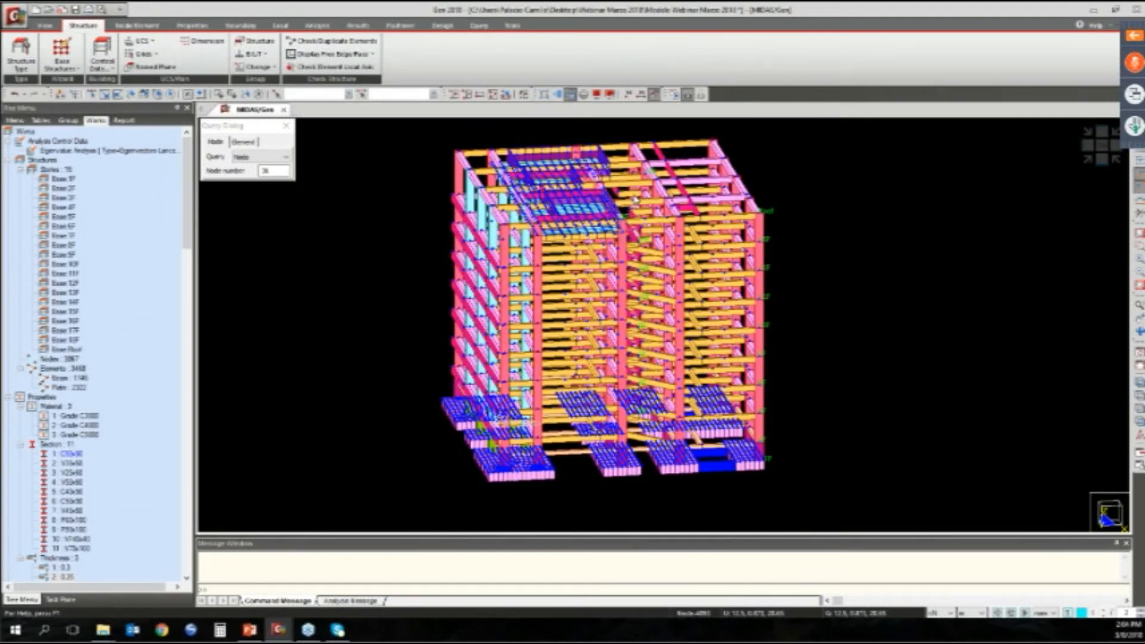
{"action": "mouse_move", "coordinate": [634, 201]}
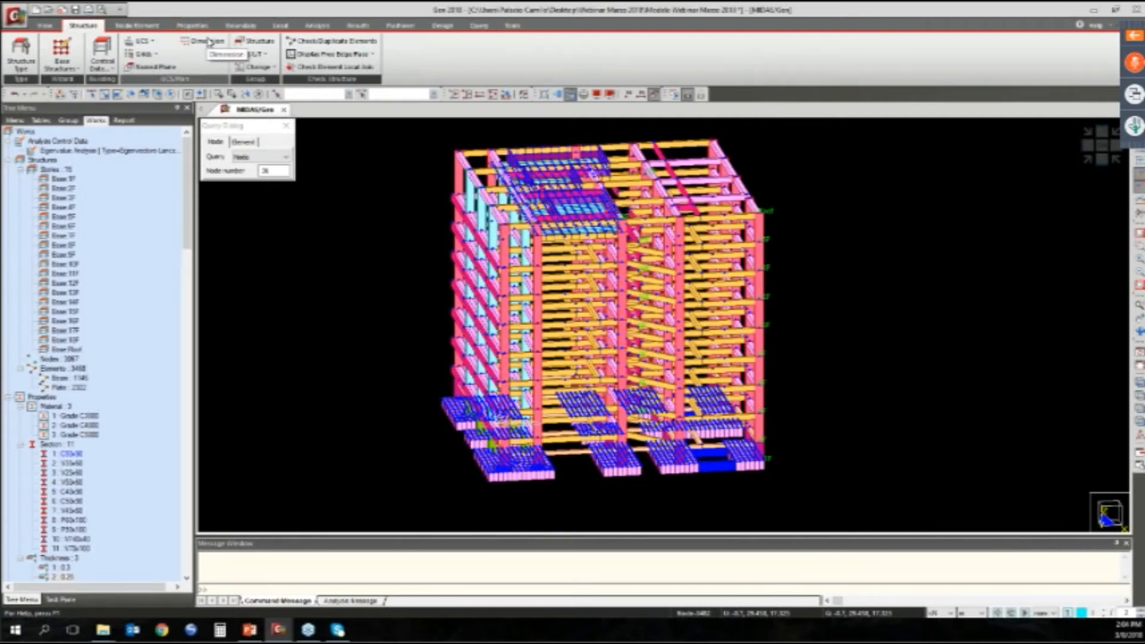
{"action": "left_click", "coordinate": [210, 41]}
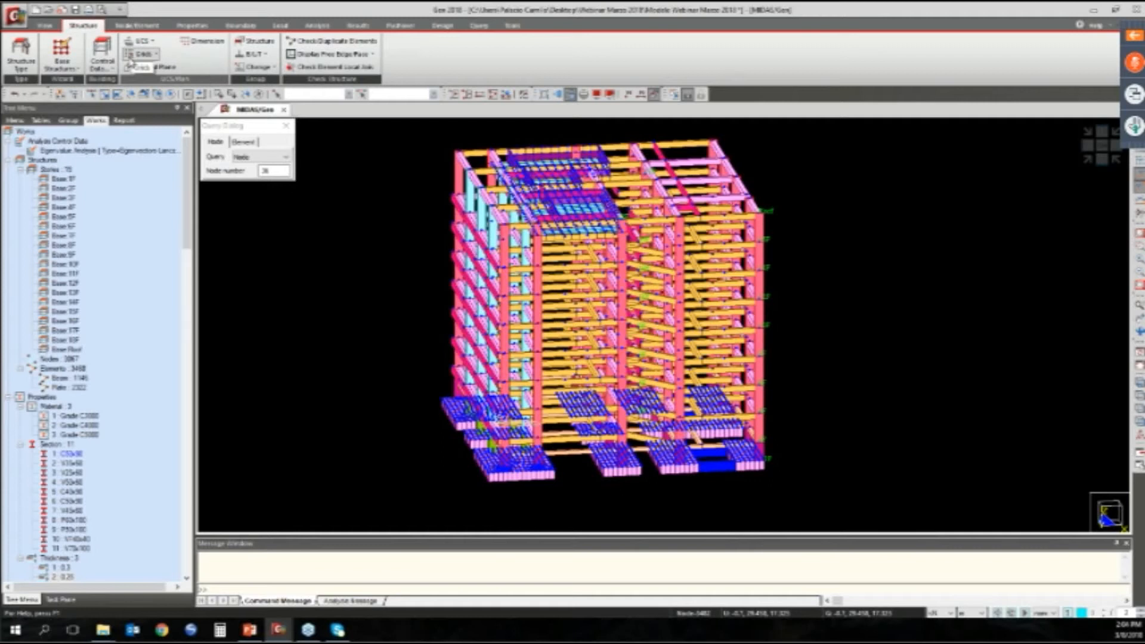
{"action": "left_click", "coordinate": [280, 26]}
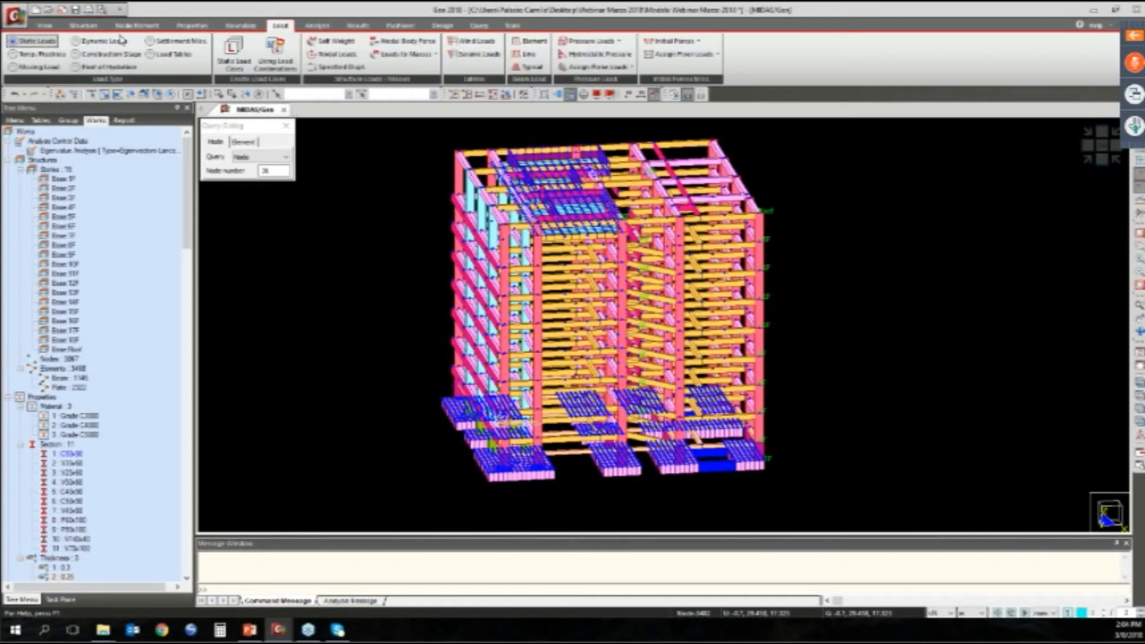
{"action": "left_click", "coordinate": [83, 26]}
{"action": "left_click", "coordinate": [102, 64]}
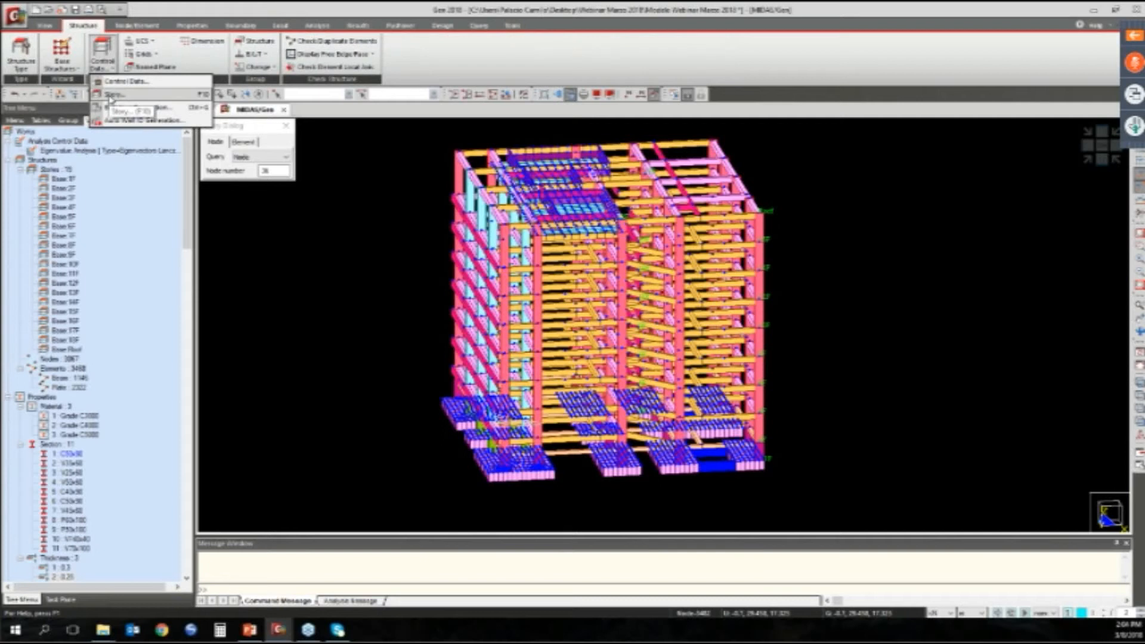
{"action": "left_click", "coordinate": [111, 95]}
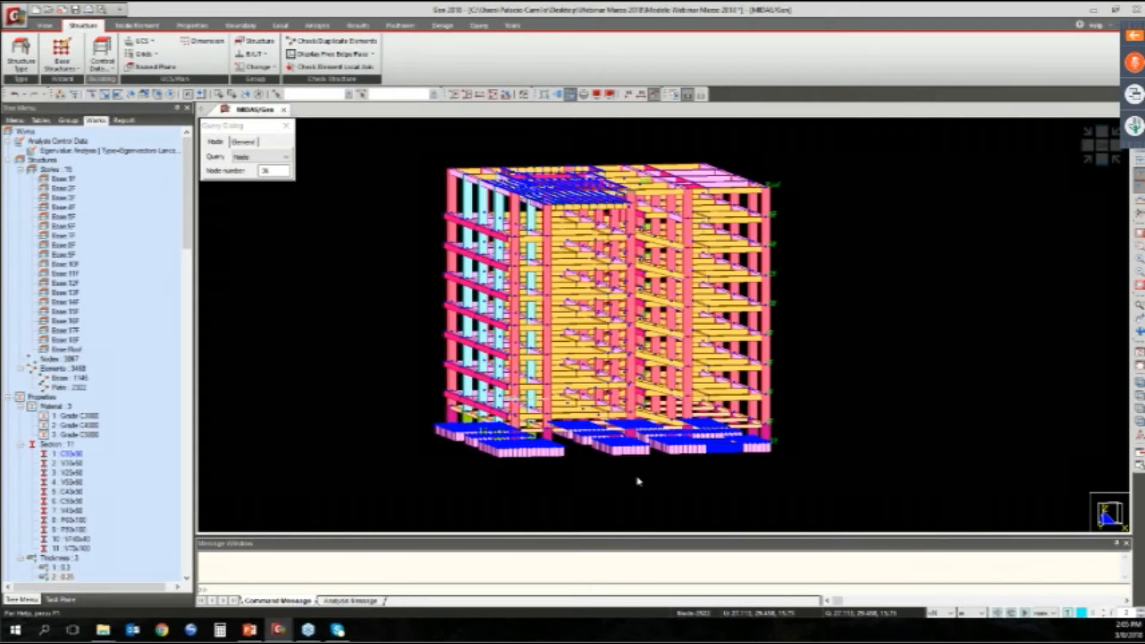
{"action": "left_click", "coordinate": [103, 67]}
{"action": "left_click", "coordinate": [253, 55]}
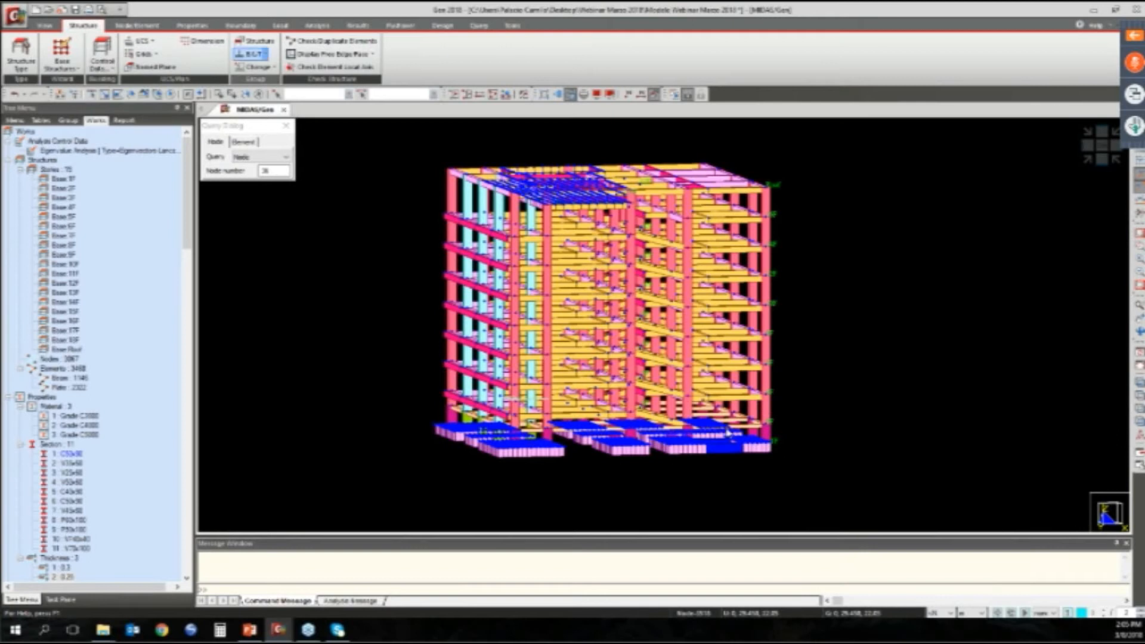
{"action": "middle_click_drag", "start_coordinate": [779, 468], "coordinate": [763, 442], "text": "ctrl"}
{"action": "scroll", "coordinate": [752, 437], "scroll_direction": "up", "scroll_amount": 2}
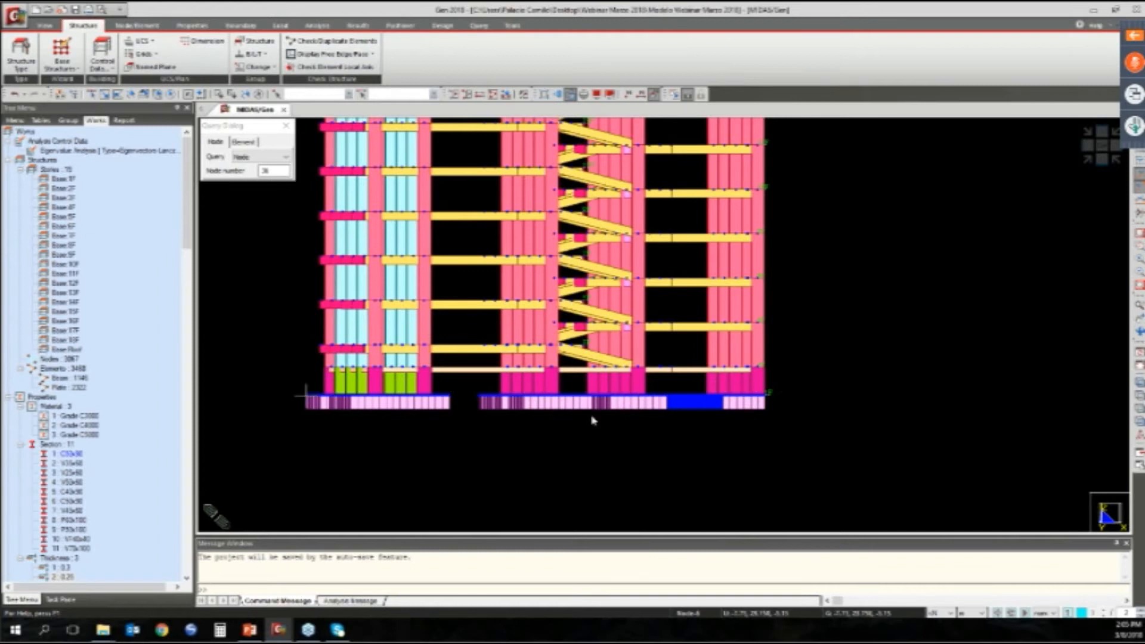
{"action": "middle_click_drag", "start_coordinate": [591, 416], "coordinate": [597, 417], "text": "ctrl"}
{"action": "scroll", "coordinate": [596, 418], "scroll_direction": "down", "scroll_amount": 3}
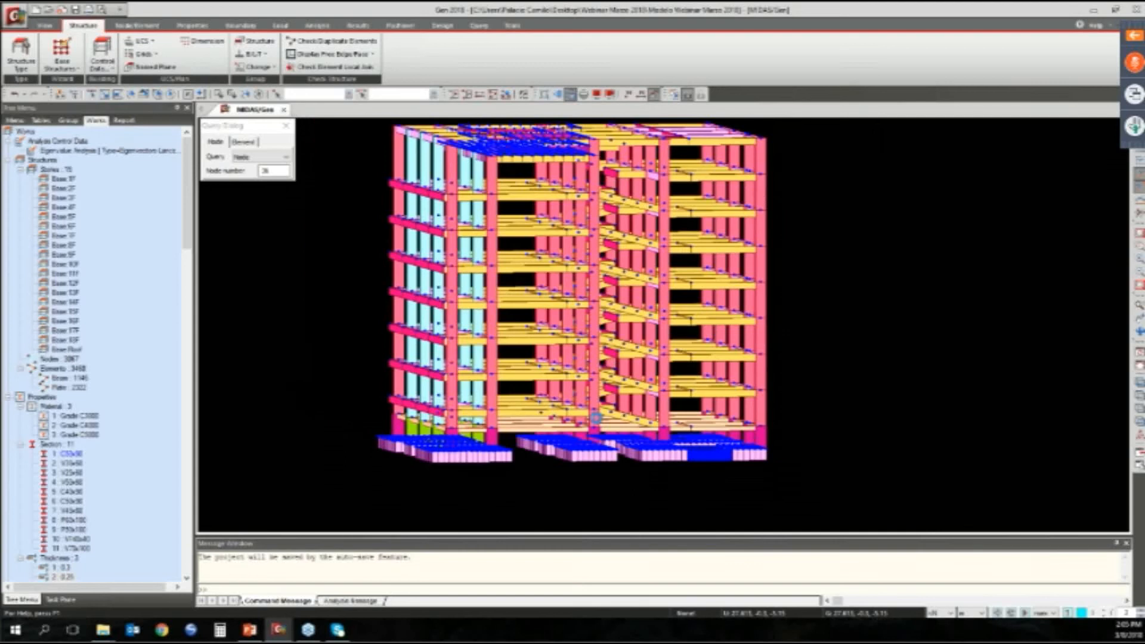
{"action": "middle_click_drag", "start_coordinate": [597, 418], "coordinate": [754, 469], "text": "ctrl"}
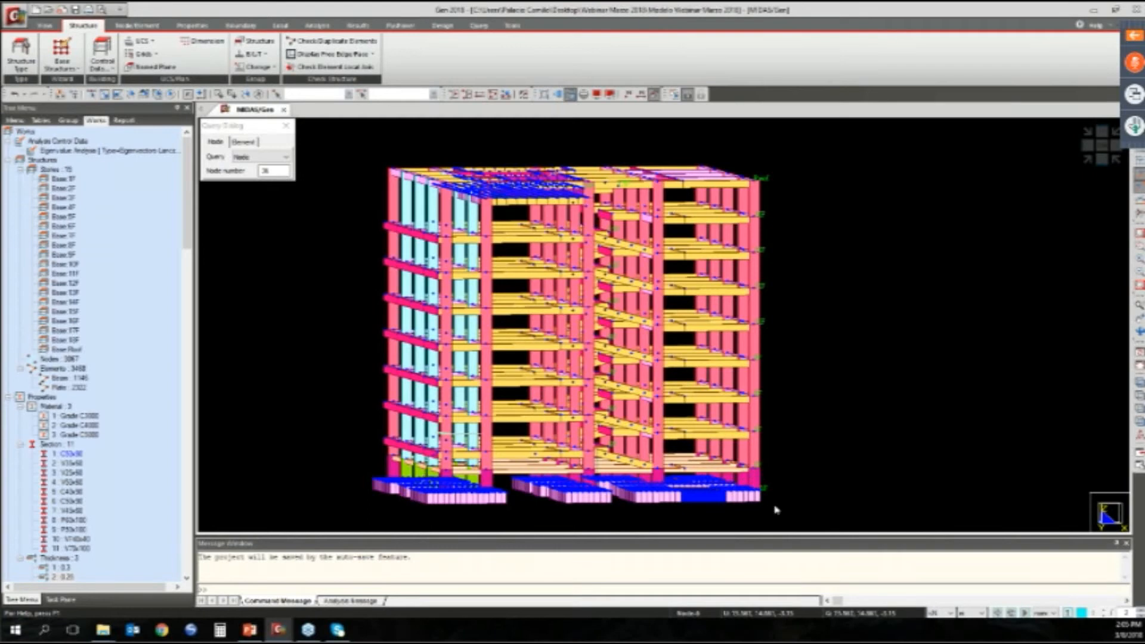
Enable the use of a ground level in the story data's building control and set it to -3.15 m
{"action": "left_click", "coordinate": [104, 59]}
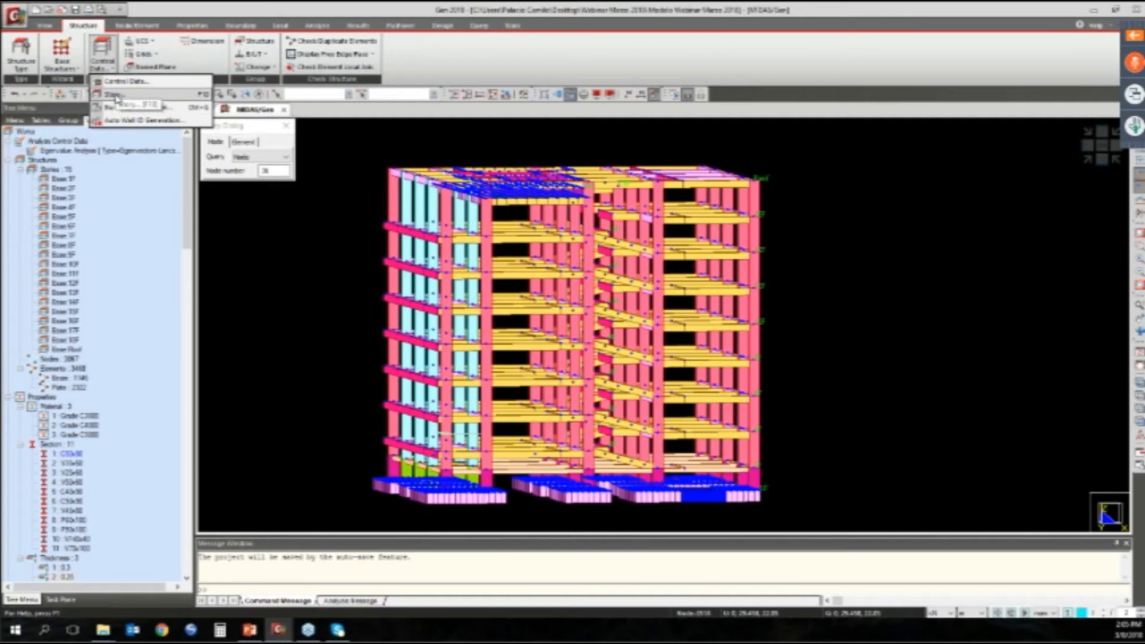
{"action": "left_click", "coordinate": [114, 95]}
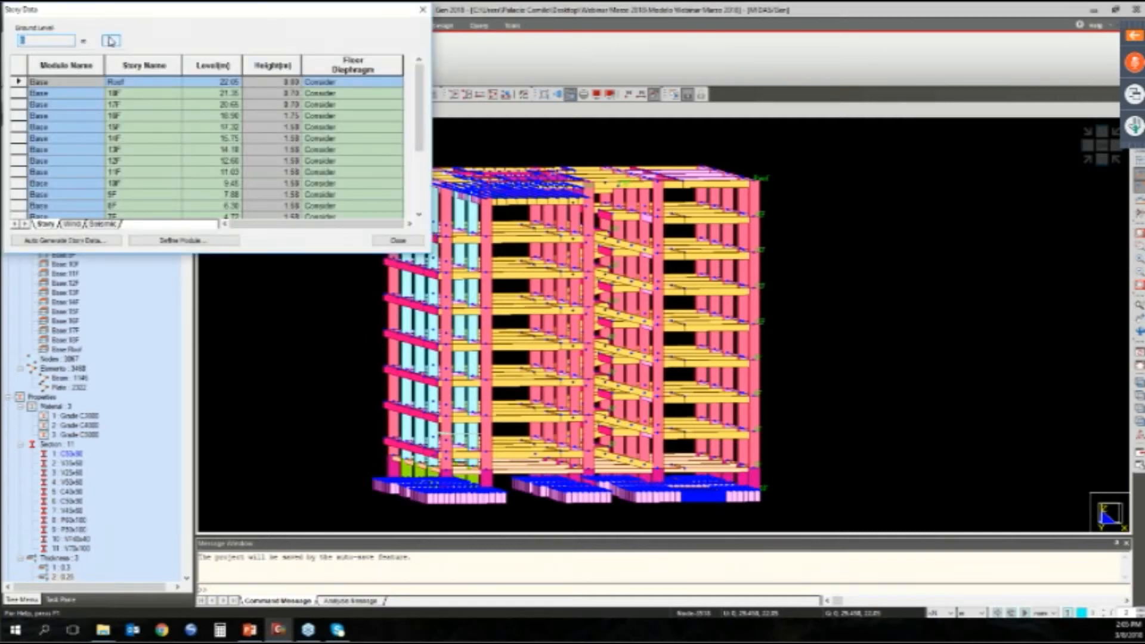
{"action": "left_click", "coordinate": [111, 41]}
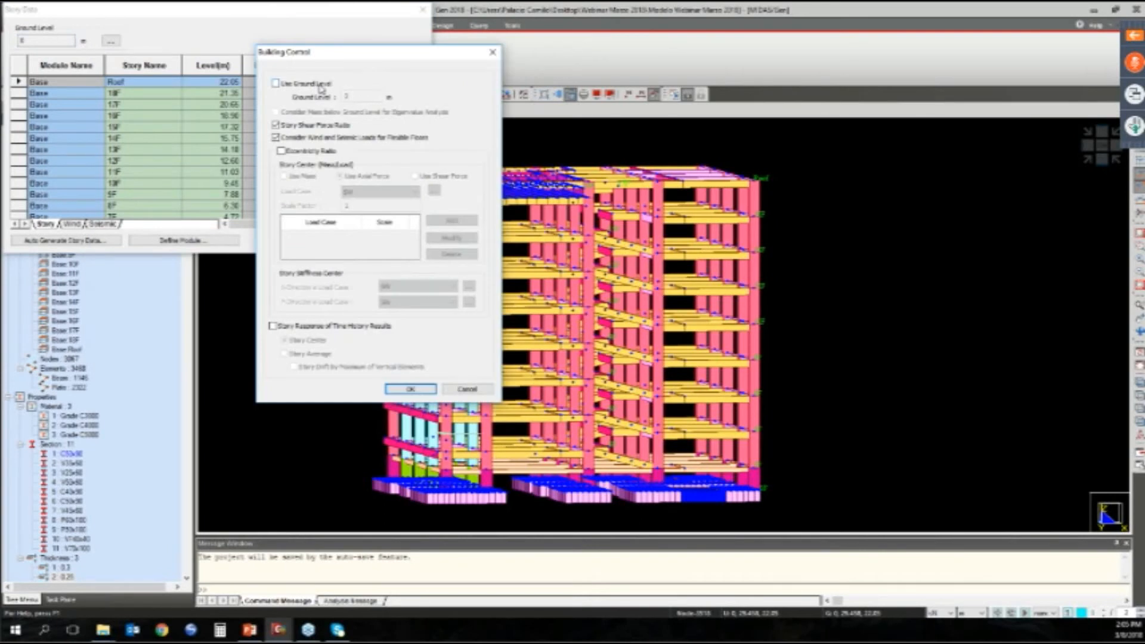
{"action": "left_click", "coordinate": [275, 84]}
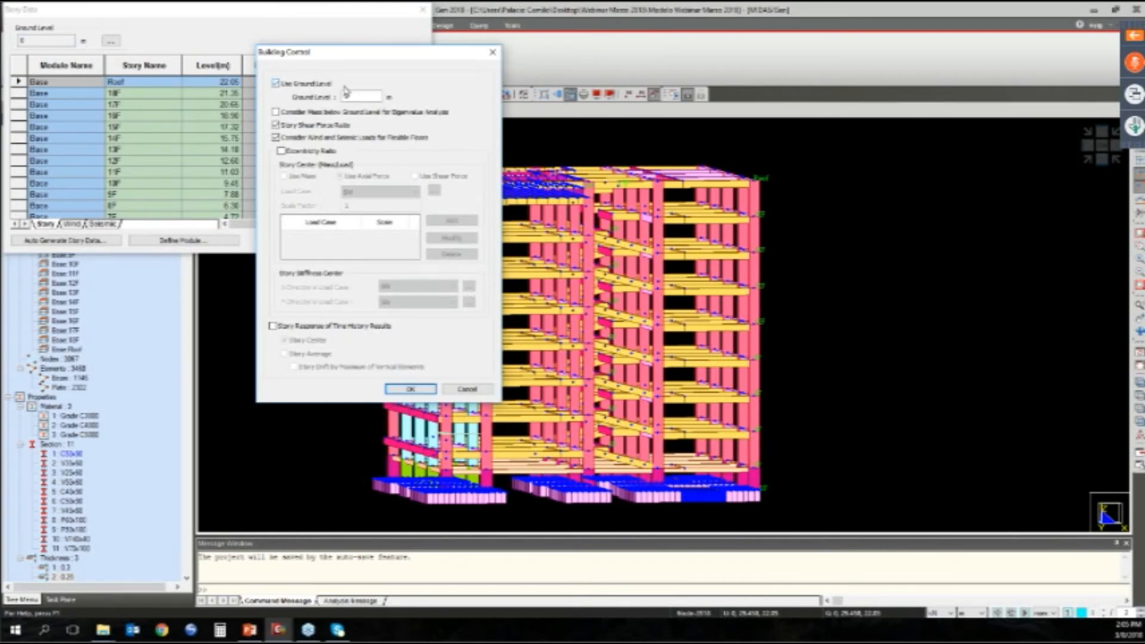
{"action": "double_click", "coordinate": [347, 96]}
{"action": "type", "text": "-0.15"}
{"action": "left_click", "coordinate": [409, 389]}
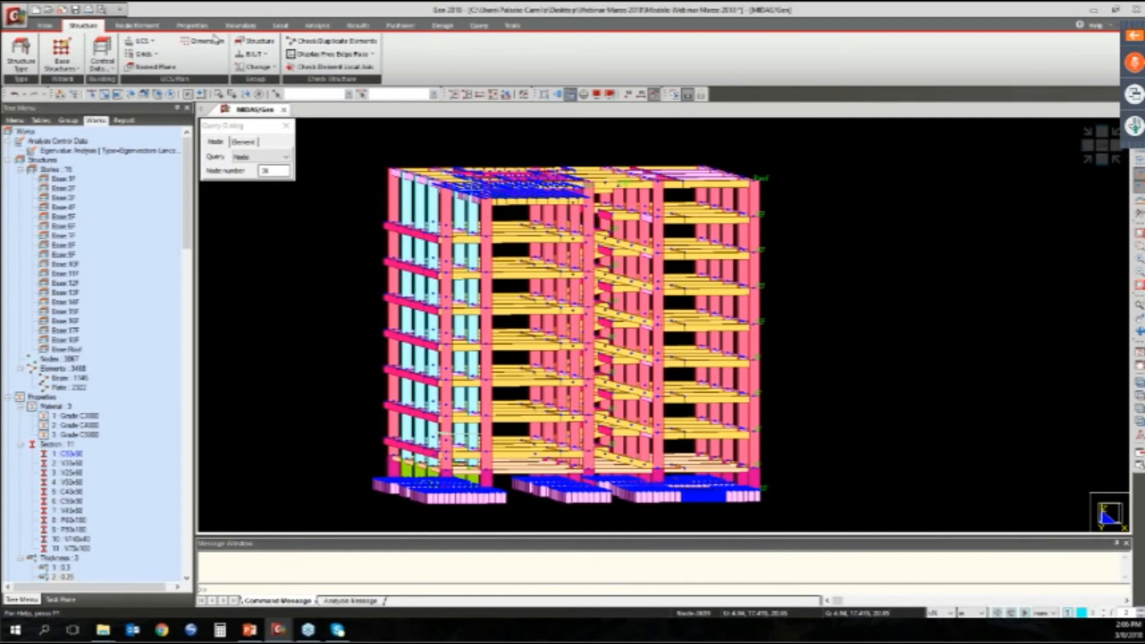
Review the FHEx seismic load profile as X-direction story shear, including the table values down to ground level
{"action": "left_click", "coordinate": [285, 26]}
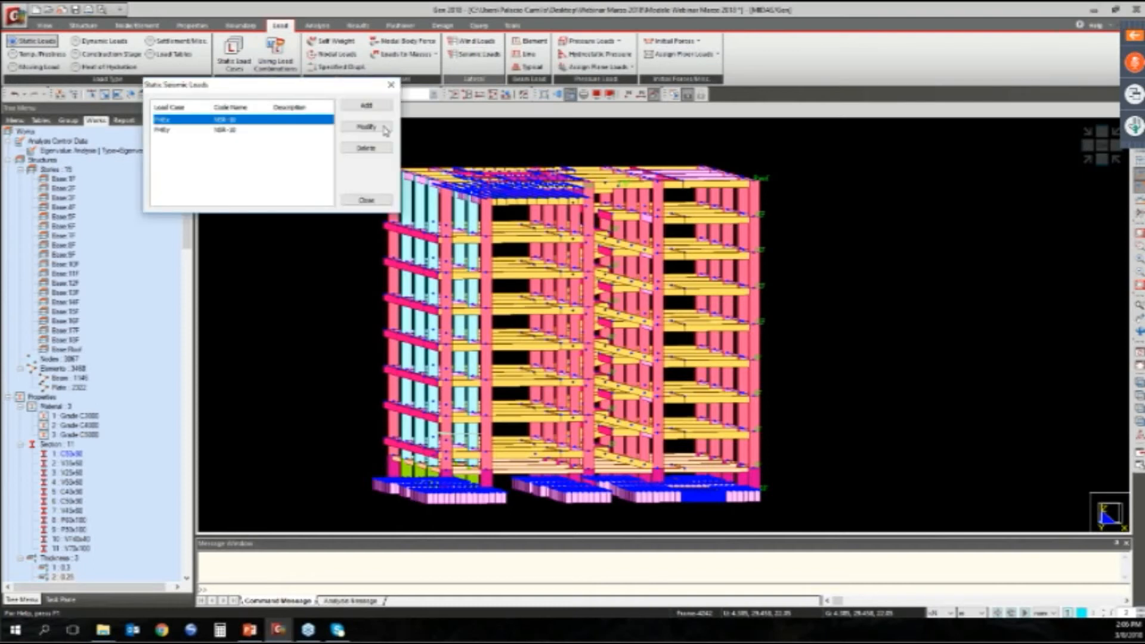
{"action": "left_click", "coordinate": [384, 129]}
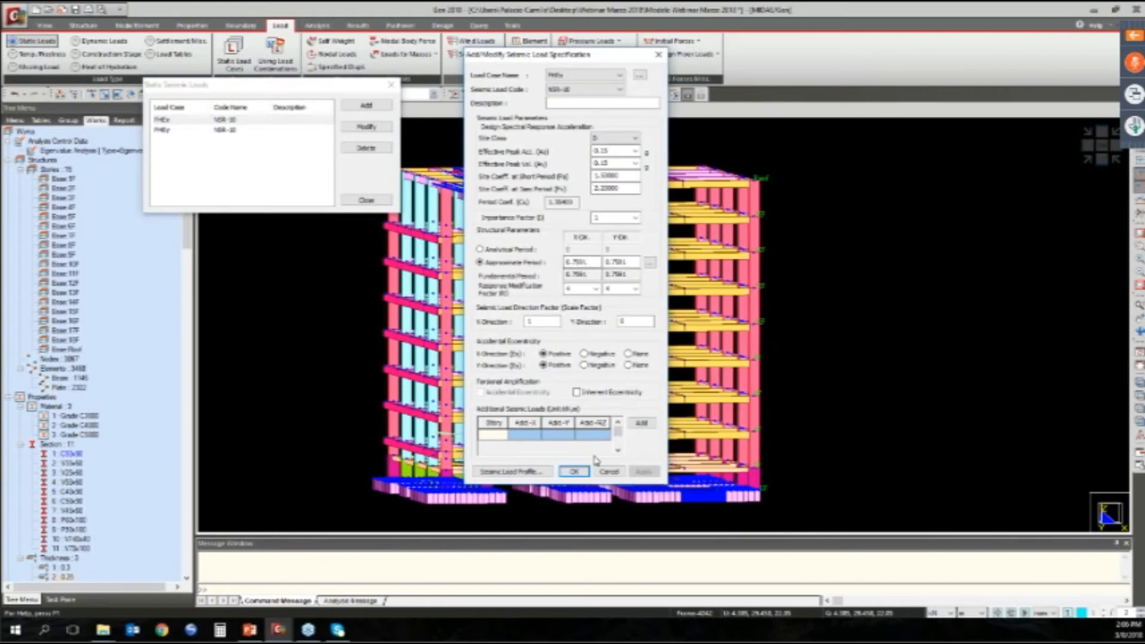
{"action": "left_click", "coordinate": [530, 471]}
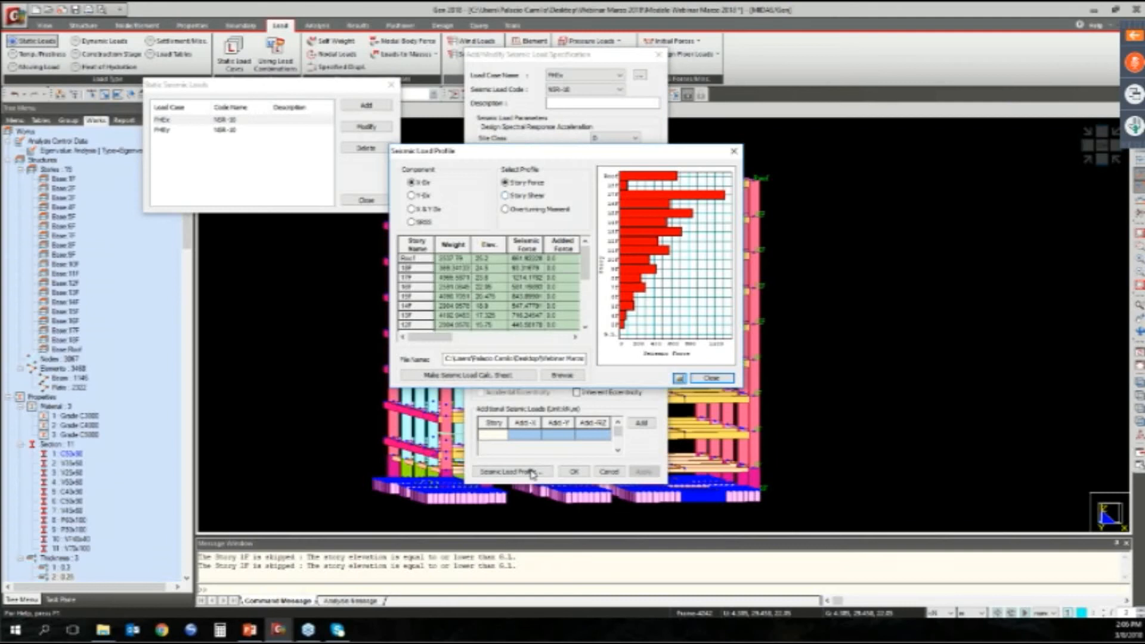
{"action": "left_click", "coordinate": [505, 195]}
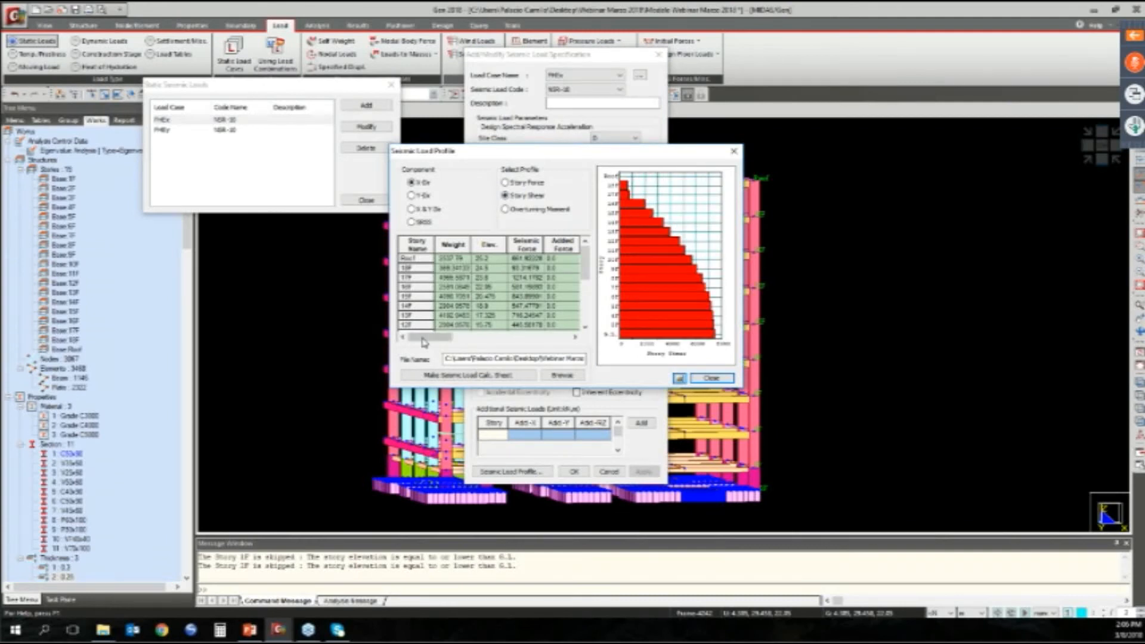
{"action": "left_click_drag", "start_coordinate": [424, 342], "coordinate": [489, 340]}
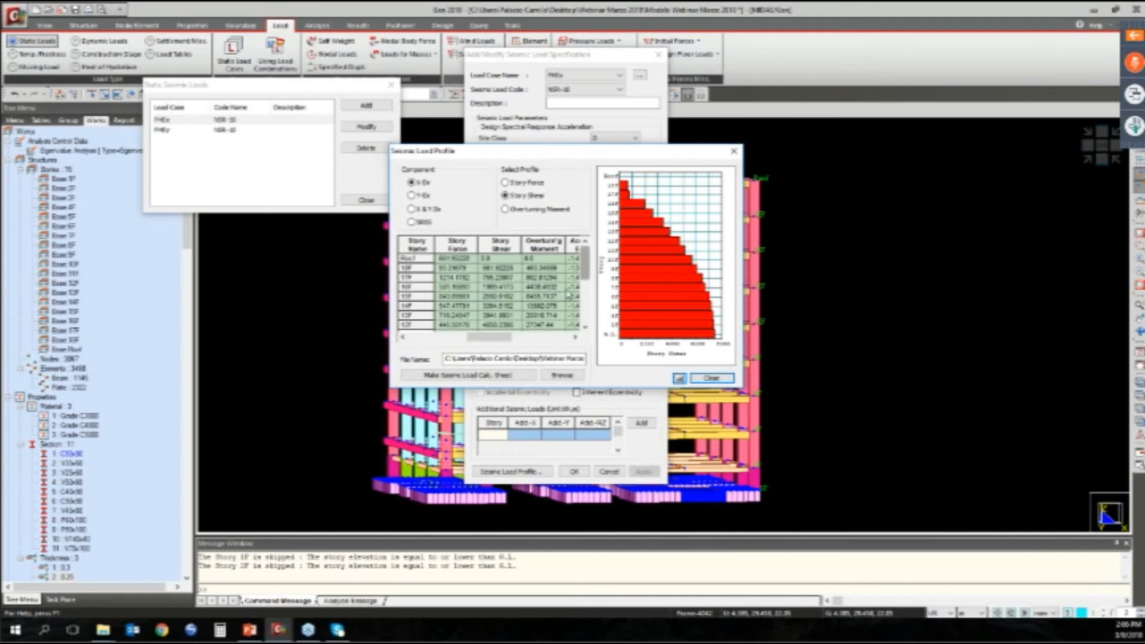
{"action": "scroll", "coordinate": [535, 274], "scroll_direction": "down", "scroll_amount": 4}
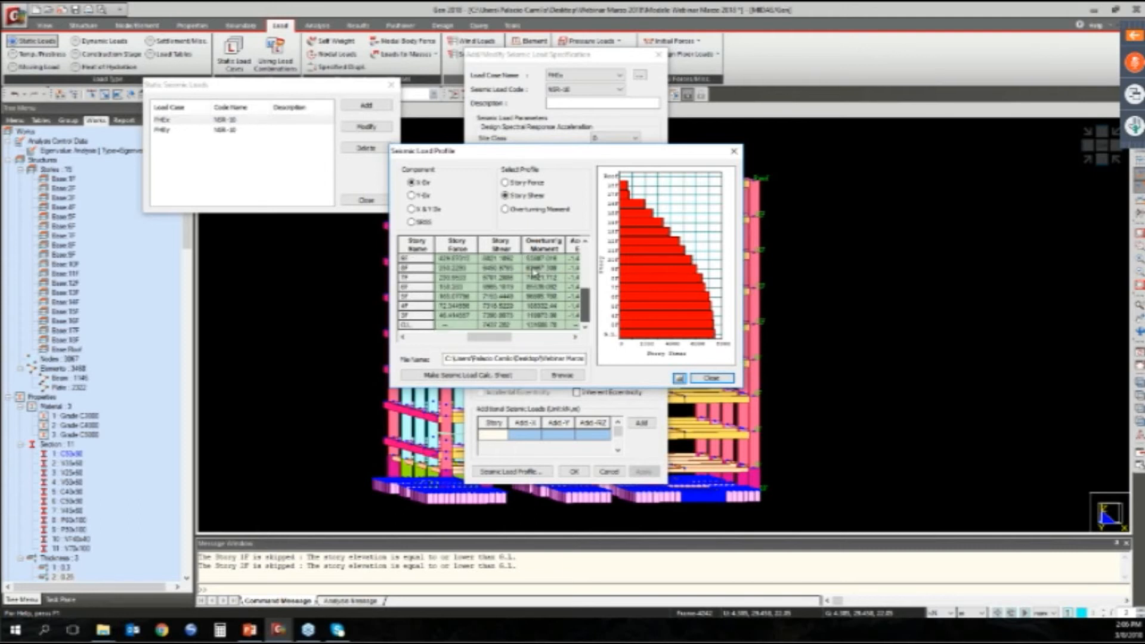
{"action": "left_click", "coordinate": [734, 154]}
{"action": "left_click", "coordinate": [658, 55]}
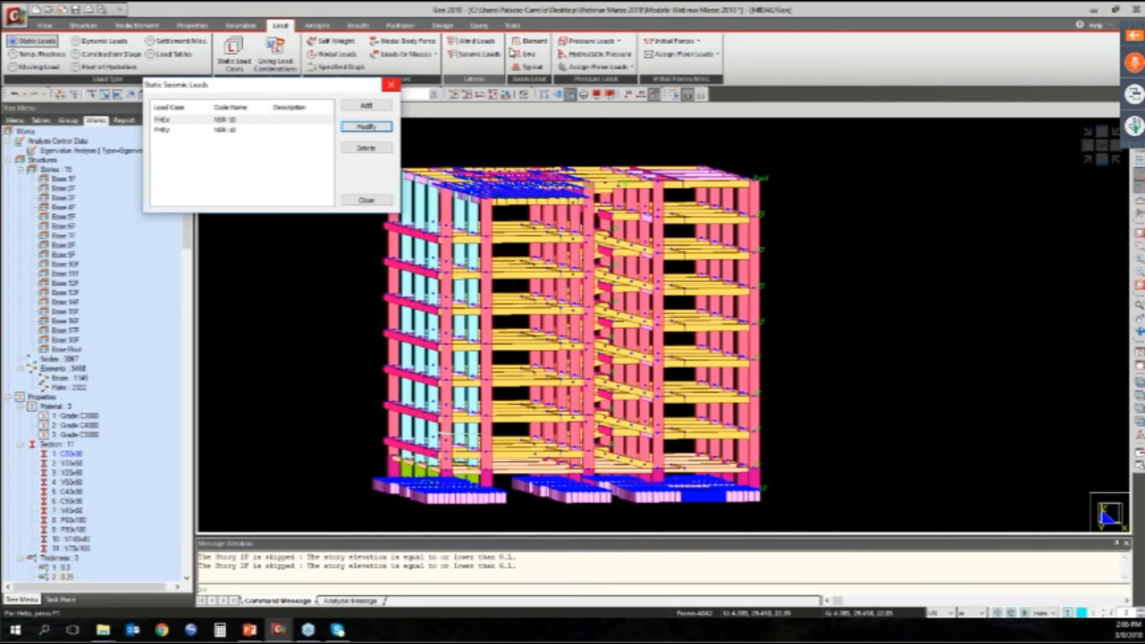
{"action": "left_click", "coordinate": [391, 85]}
Add a wind load for case Wx using the NSR-10 code, with a Y-direction scale factor of 0
{"action": "left_click", "coordinate": [478, 46]}
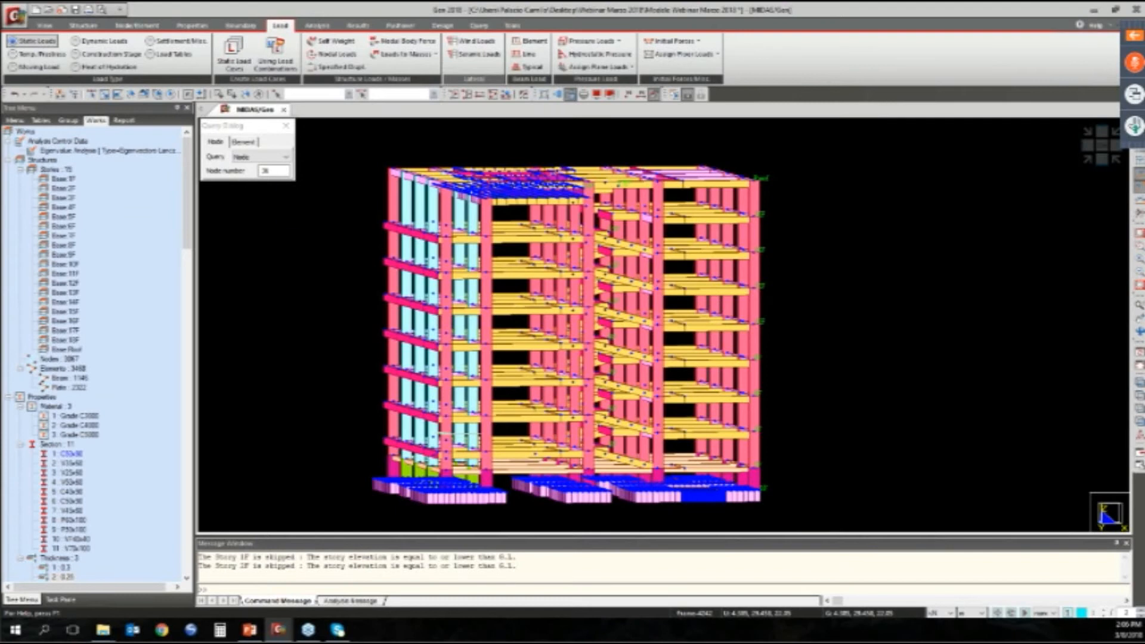
{"action": "left_click", "coordinate": [463, 149]}
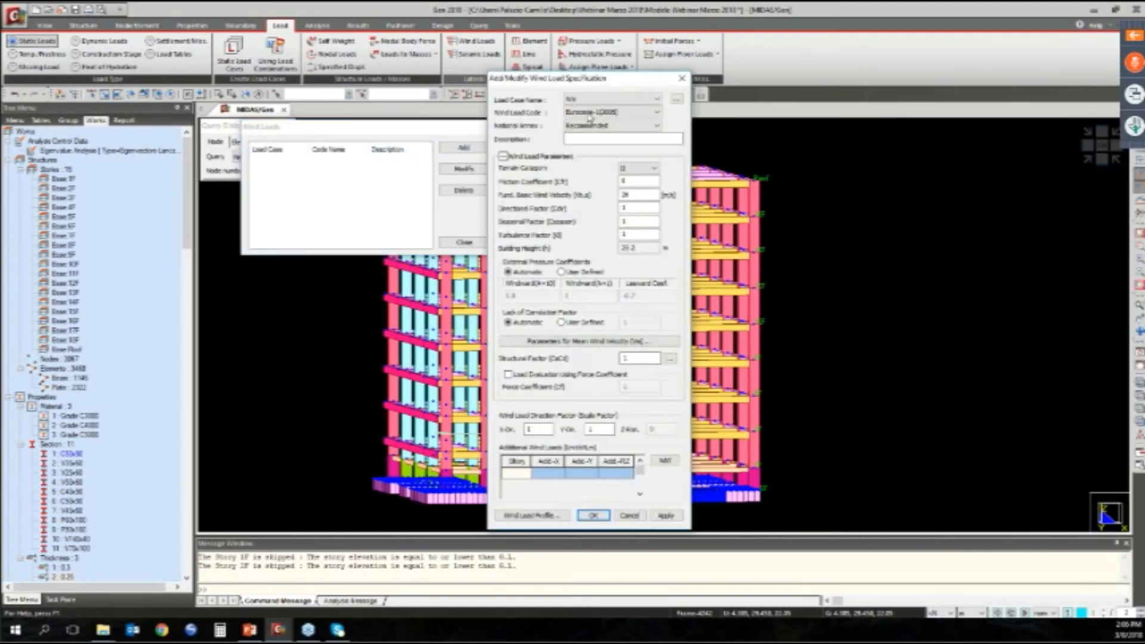
{"action": "left_click", "coordinate": [589, 114]}
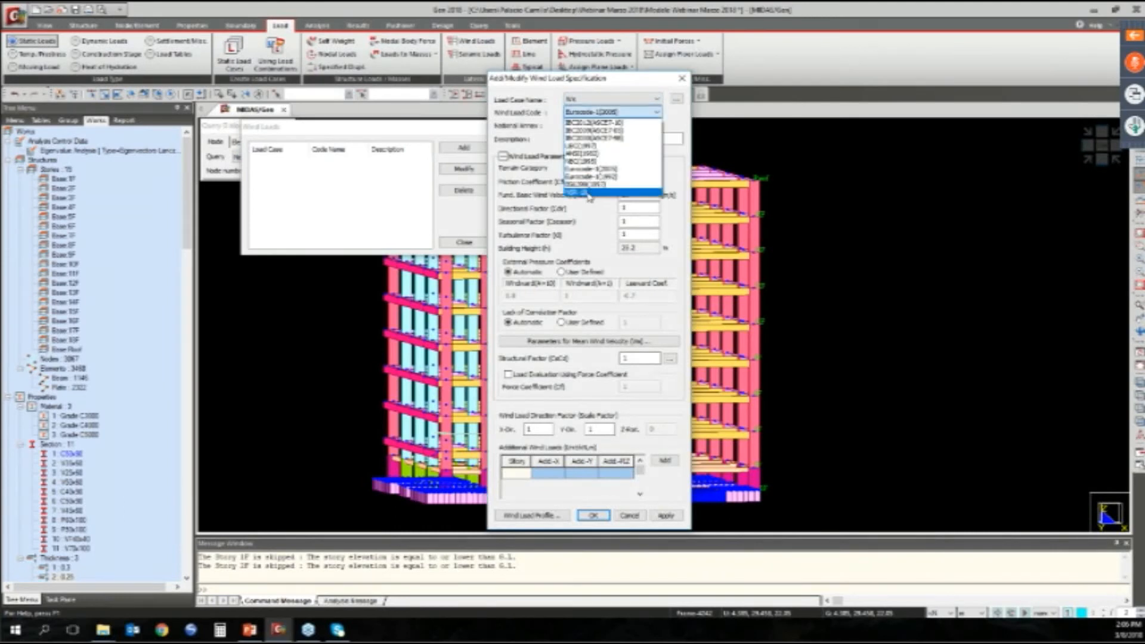
{"action": "left_click", "coordinate": [589, 192]}
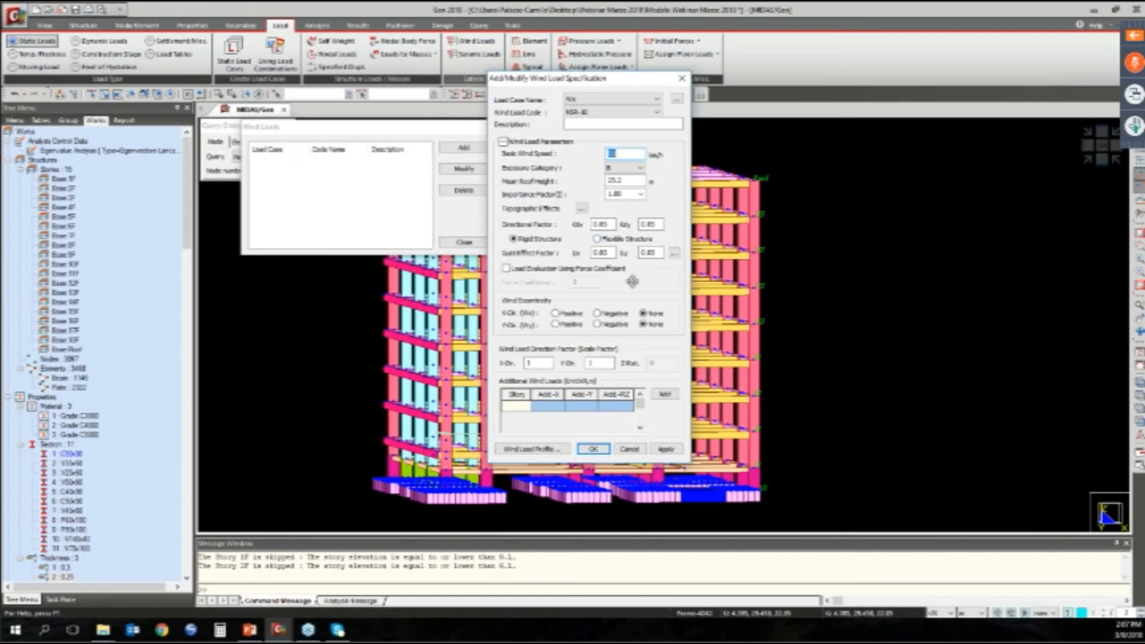
{"action": "double_click", "coordinate": [595, 359]}
{"action": "type", "text": "0"}
{"action": "left_click", "coordinate": [666, 449]}
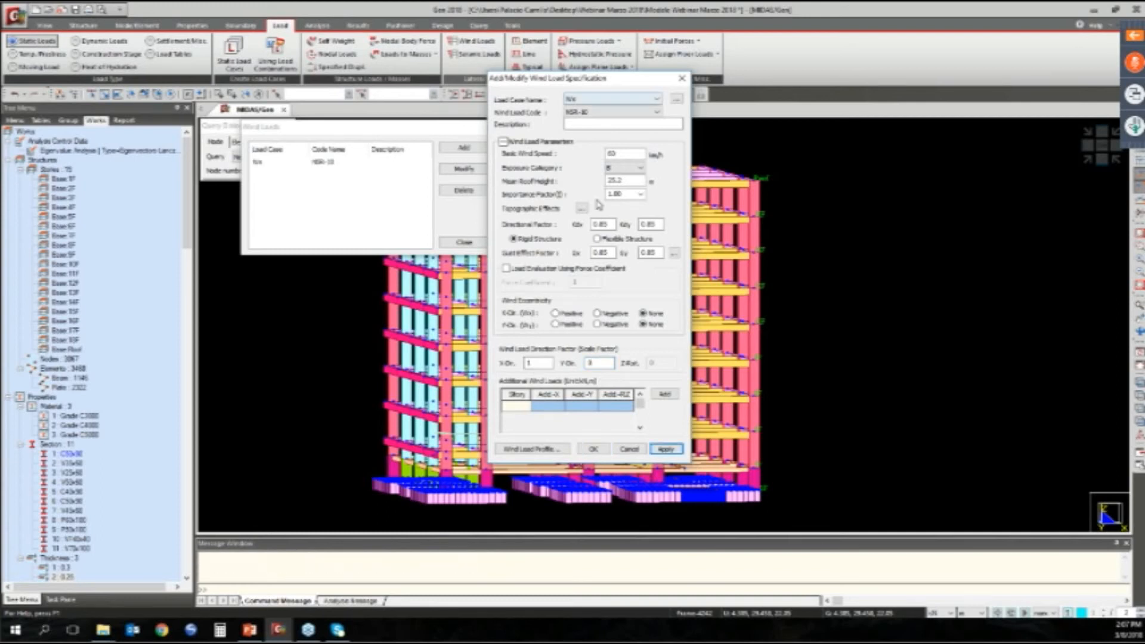
Add the NSR-10 wind load for case Wy with an X-direction scale factor of 0, and finish the wind load definitions
{"action": "left_click", "coordinate": [621, 99]}
{"action": "left_click", "coordinate": [573, 156]}
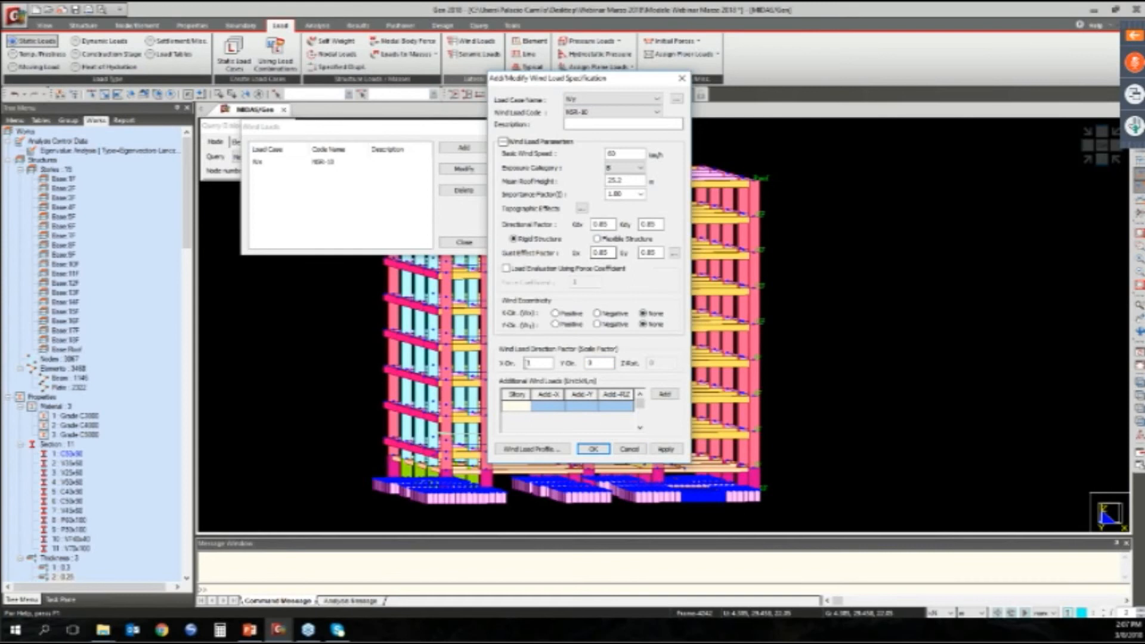
{"action": "double_click", "coordinate": [538, 363]}
{"action": "type", "text": "0"}
{"action": "key", "text": "Tab"}
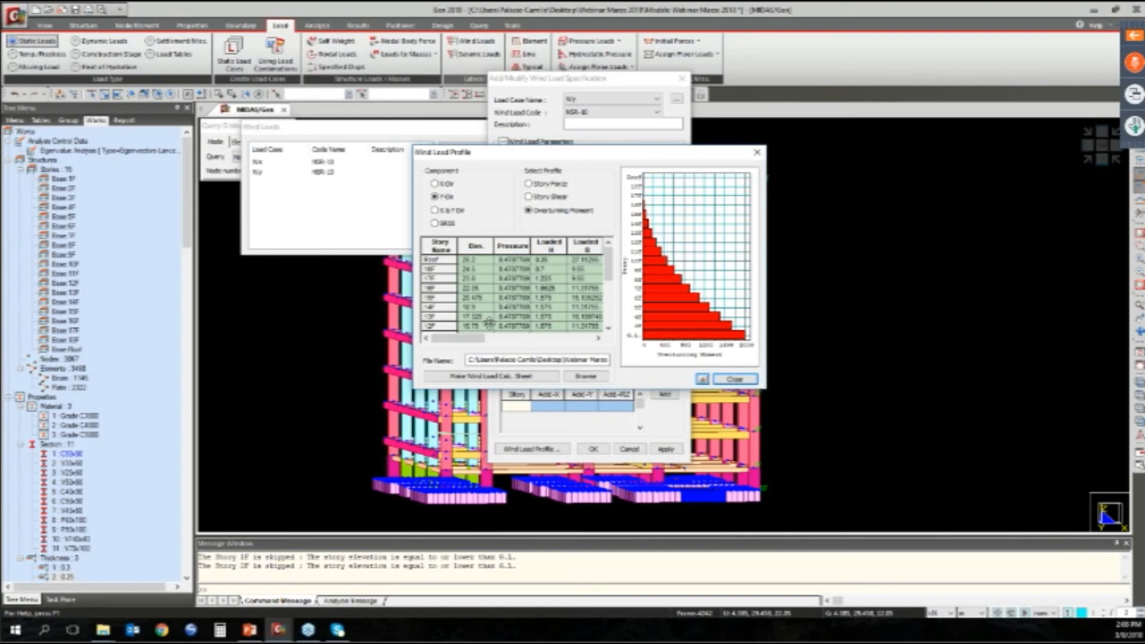
{"action": "left_click", "coordinate": [757, 153]}
{"action": "key", "text": "Escape"}
{"action": "key", "text": "Escape"}
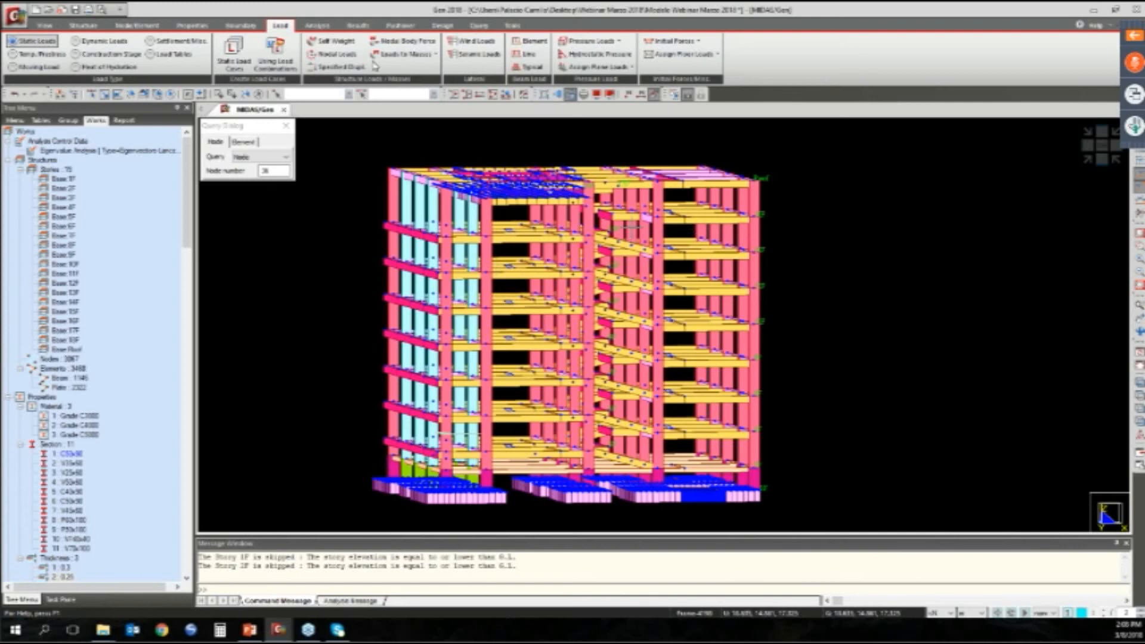
Create a response spectrum function generated from the NSR-10 design spectrum
{"action": "left_click", "coordinate": [110, 41]}
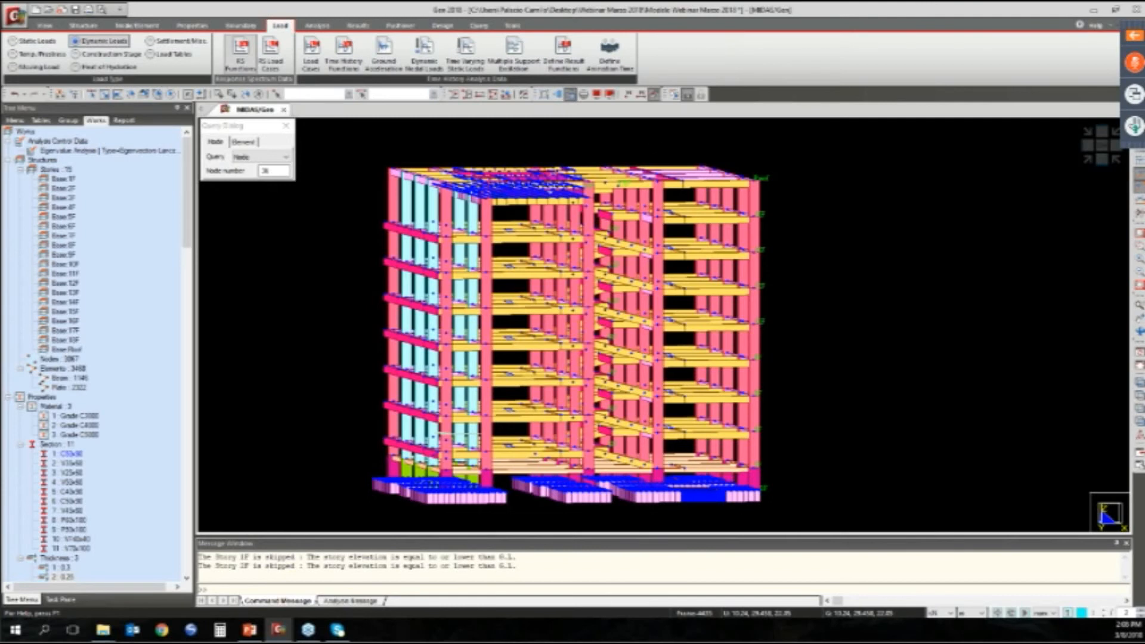
{"action": "left_click", "coordinate": [240, 52]}
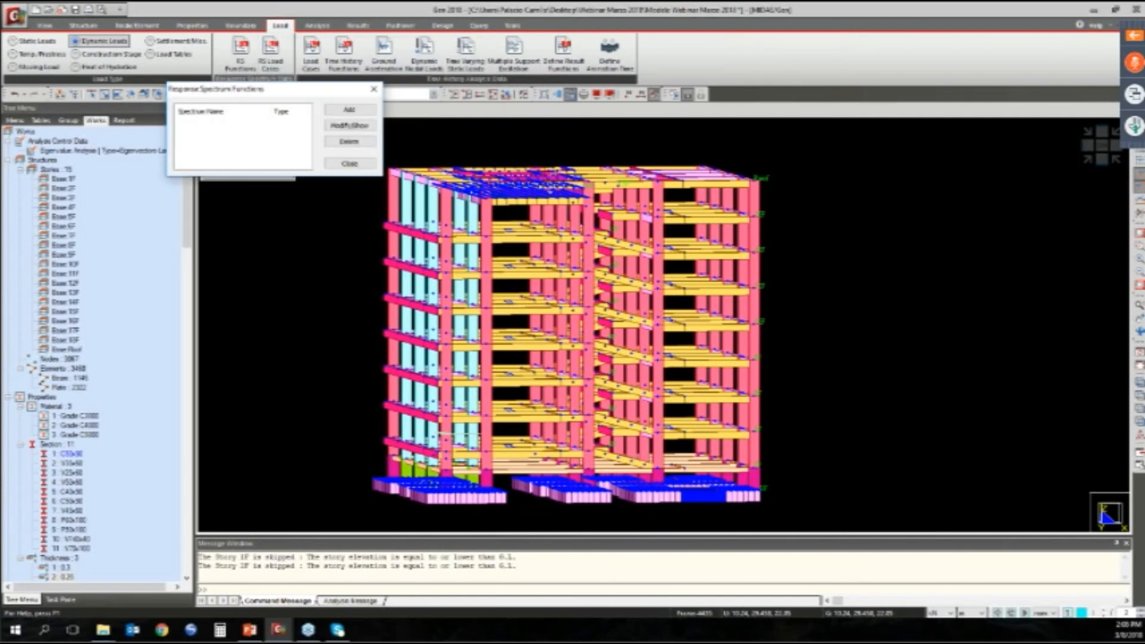
{"action": "left_click", "coordinate": [350, 110]}
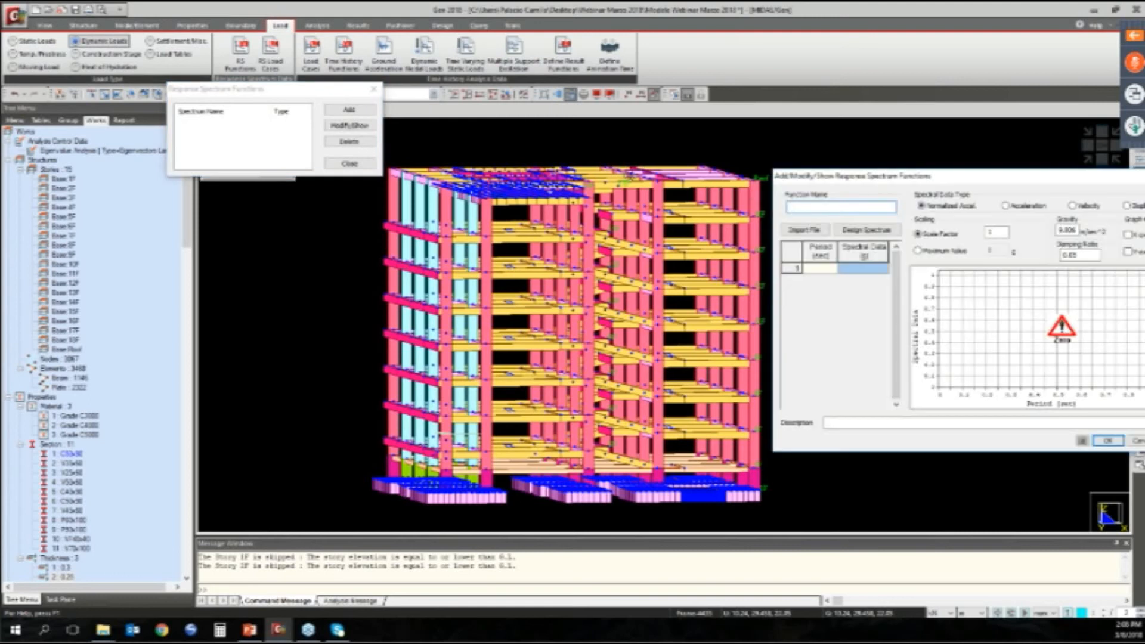
{"action": "left_click_drag", "start_coordinate": [955, 176], "coordinate": [768, 187]}
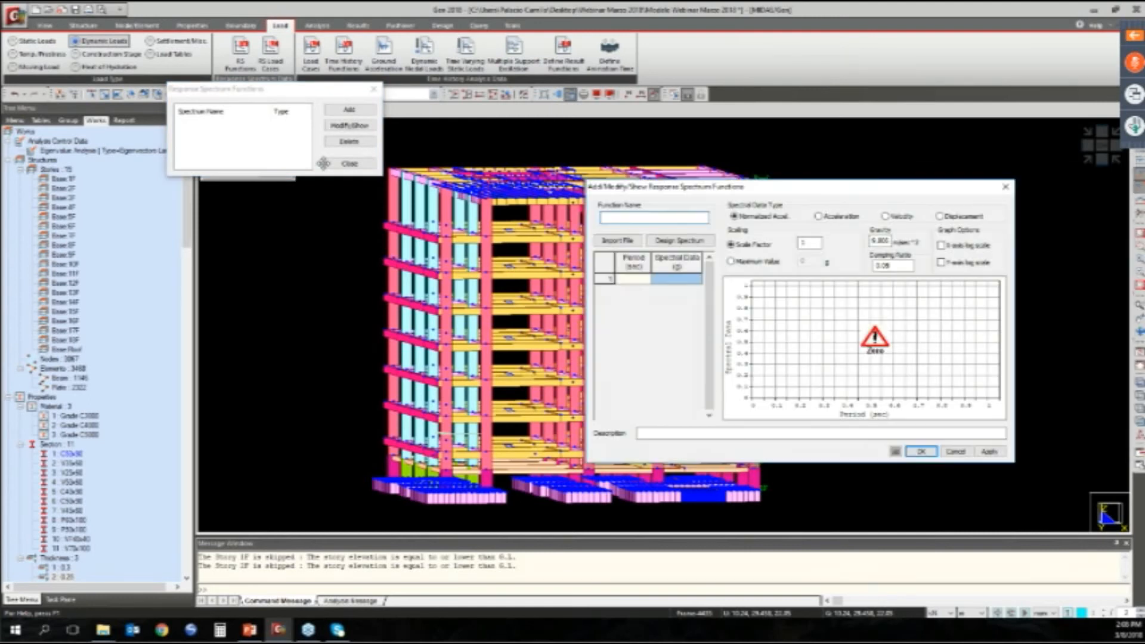
{"action": "left_click_drag", "start_coordinate": [665, 182], "coordinate": [324, 164]}
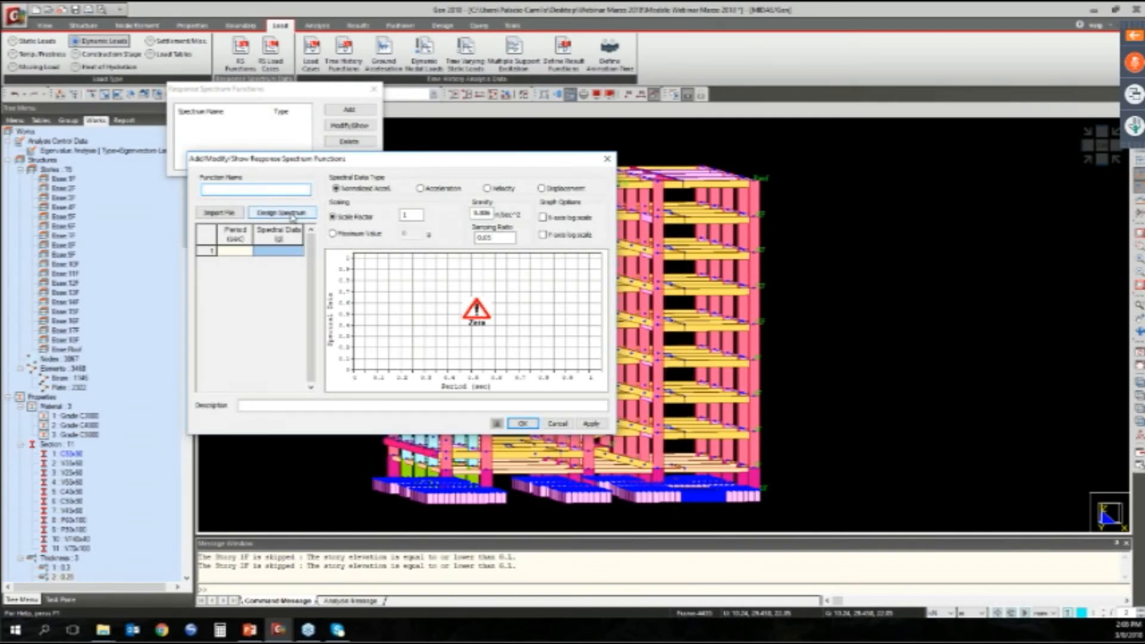
{"action": "left_click", "coordinate": [293, 214]}
{"action": "left_click", "coordinate": [417, 202]}
{"action": "left_click", "coordinate": [399, 281]}
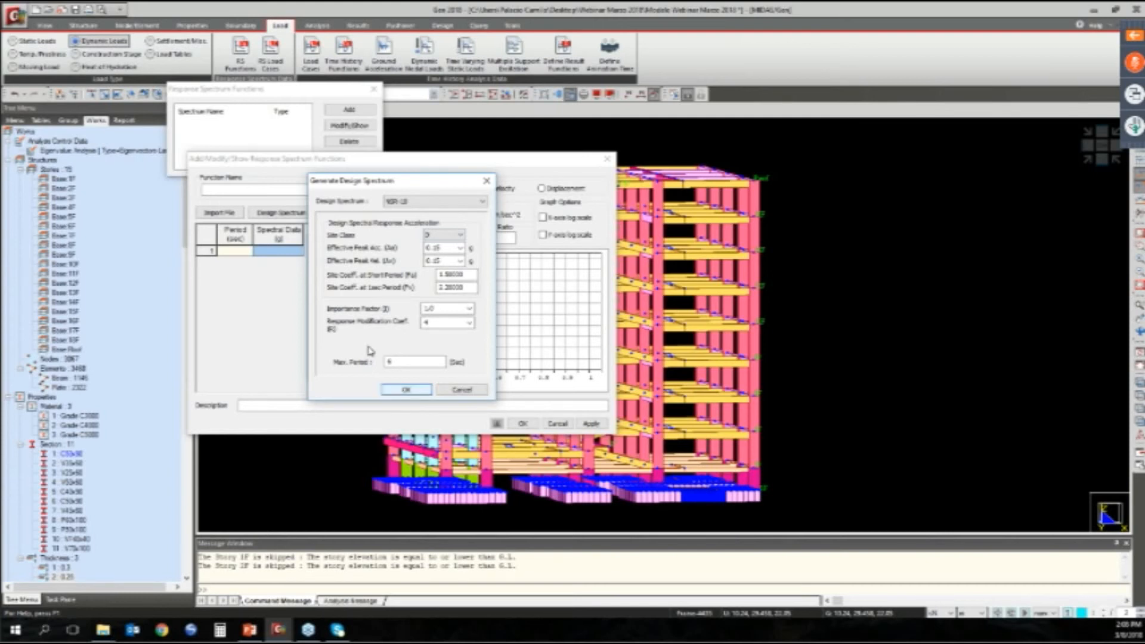
{"action": "left_click", "coordinate": [406, 390]}
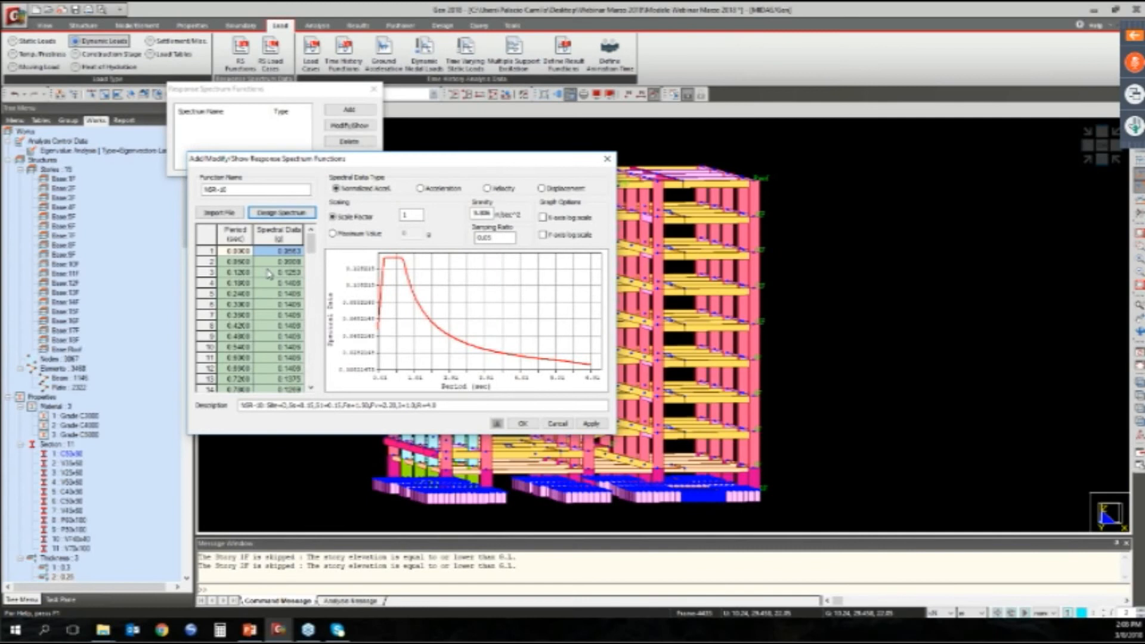
{"action": "left_click", "coordinate": [522, 422]}
{"action": "left_click", "coordinate": [350, 163]}
Add a response spectrum load case named Ex in the X-Y direction, using the NSR-10 spectrum function
{"action": "left_click", "coordinate": [270, 55]}
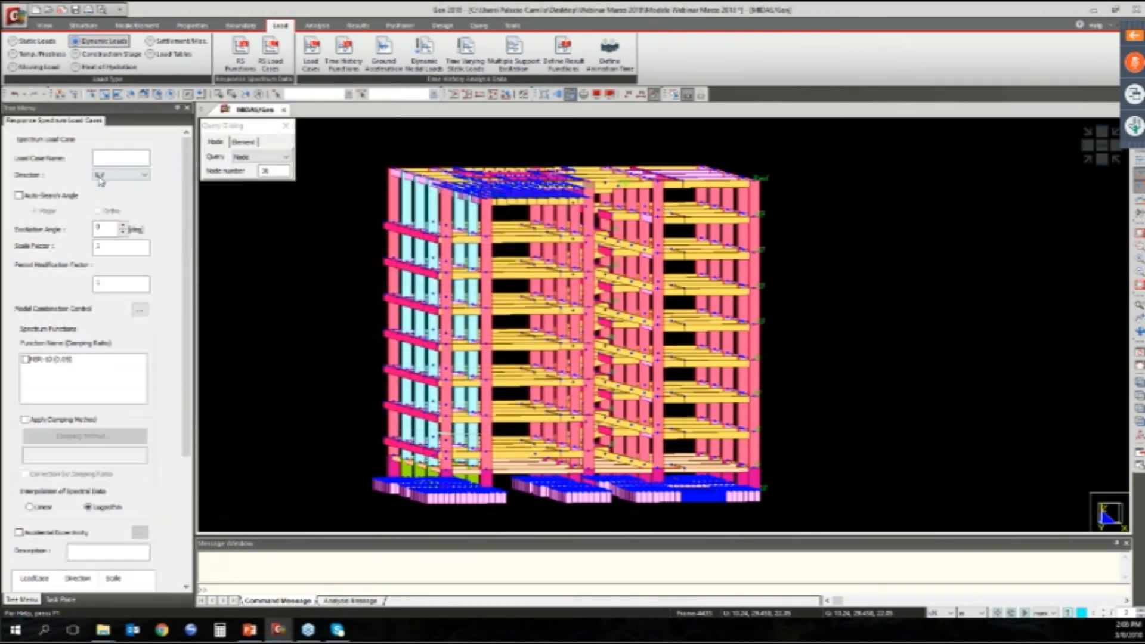
{"action": "type", "text": "Ex"}
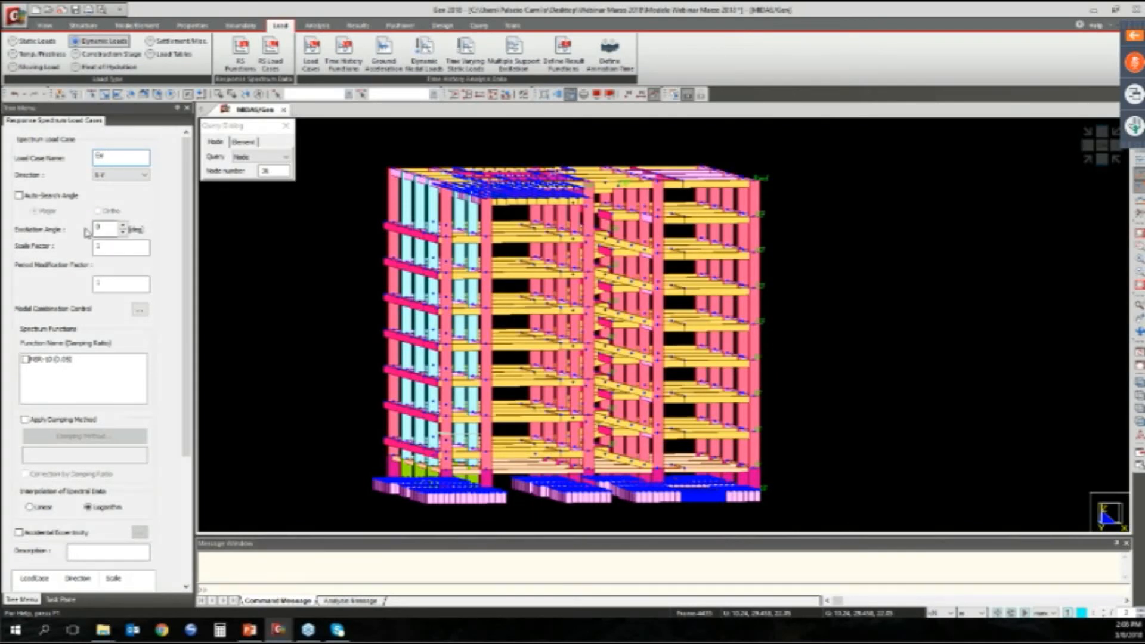
{"action": "scroll", "coordinate": [143, 280], "scroll_direction": "down", "scroll_amount": 2}
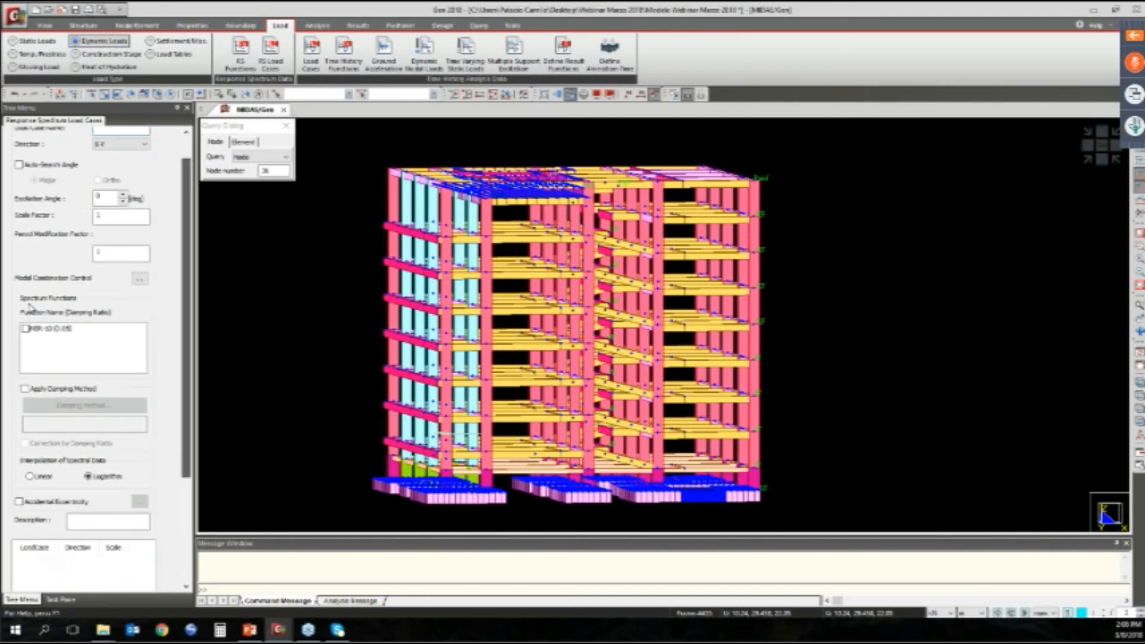
{"action": "left_click", "coordinate": [26, 303]}
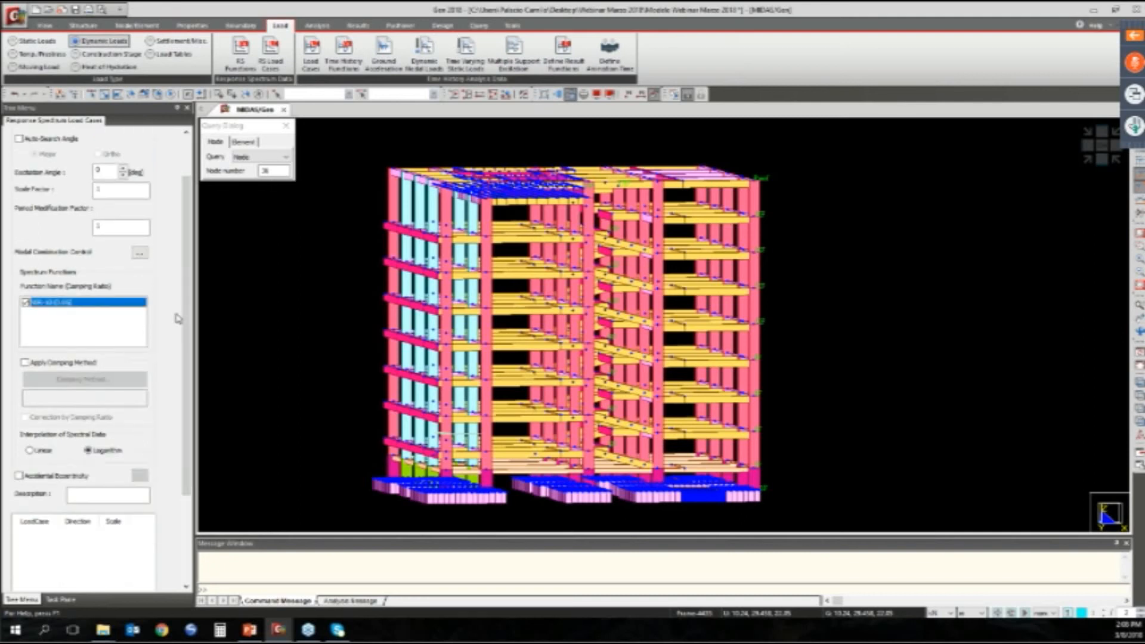
{"action": "scroll", "coordinate": [178, 318], "scroll_direction": "down", "scroll_amount": 4}
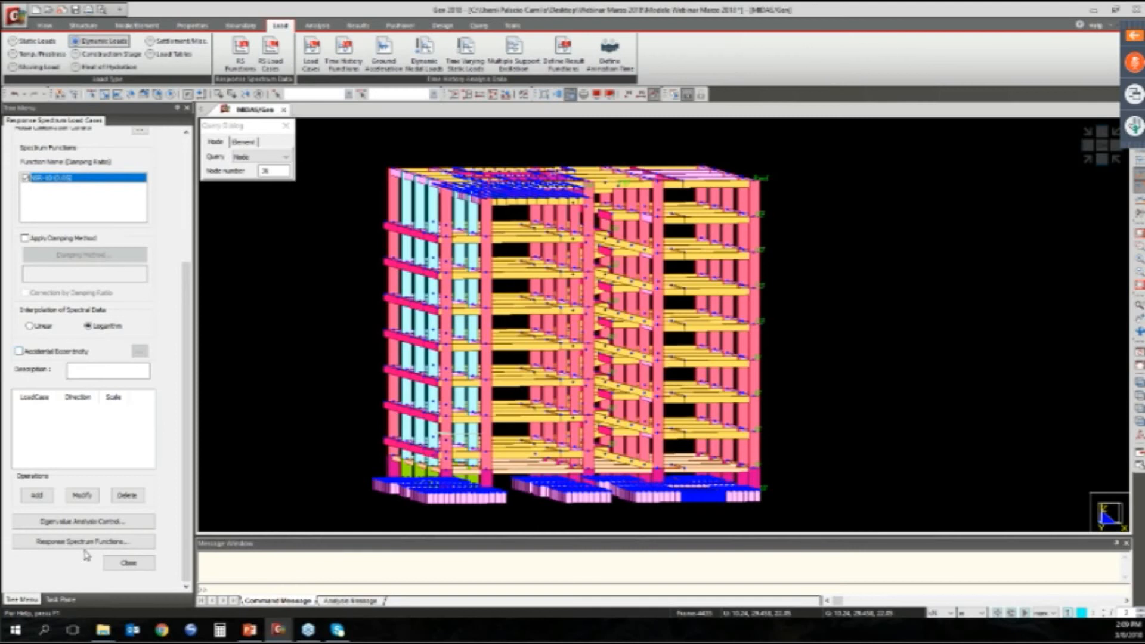
{"action": "left_click", "coordinate": [36, 496]}
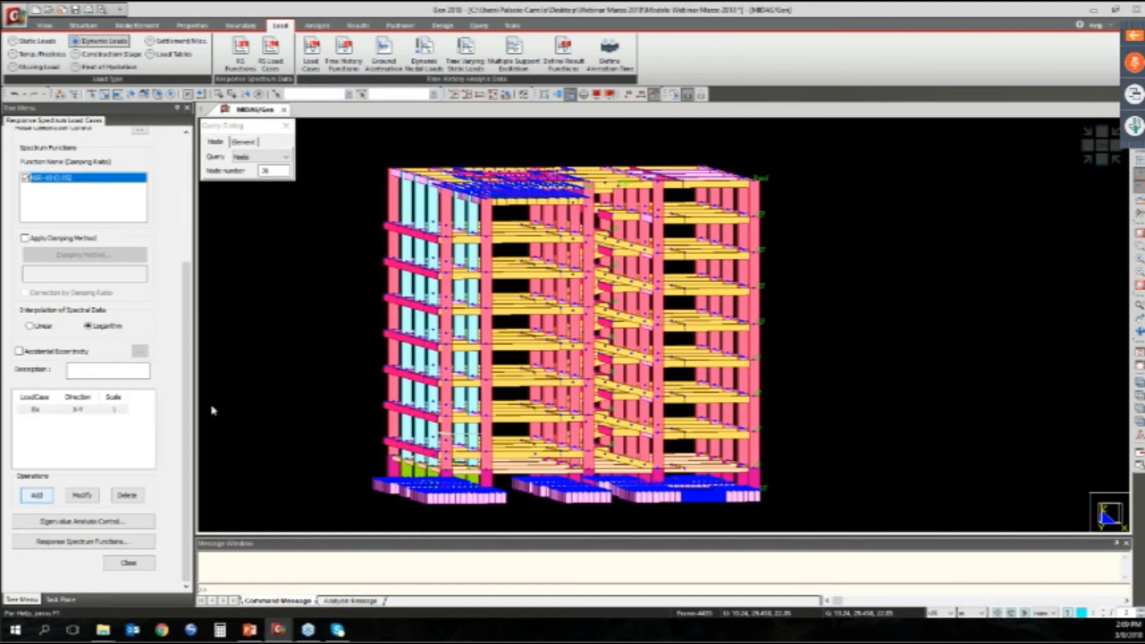
Add a second response spectrum load case named Ey with an excitation angle of 90 degrees, using the NSR-10 function
{"action": "left_click_drag", "start_coordinate": [186, 400], "coordinate": [187, 262]}
{"action": "left_click", "coordinate": [124, 157]}
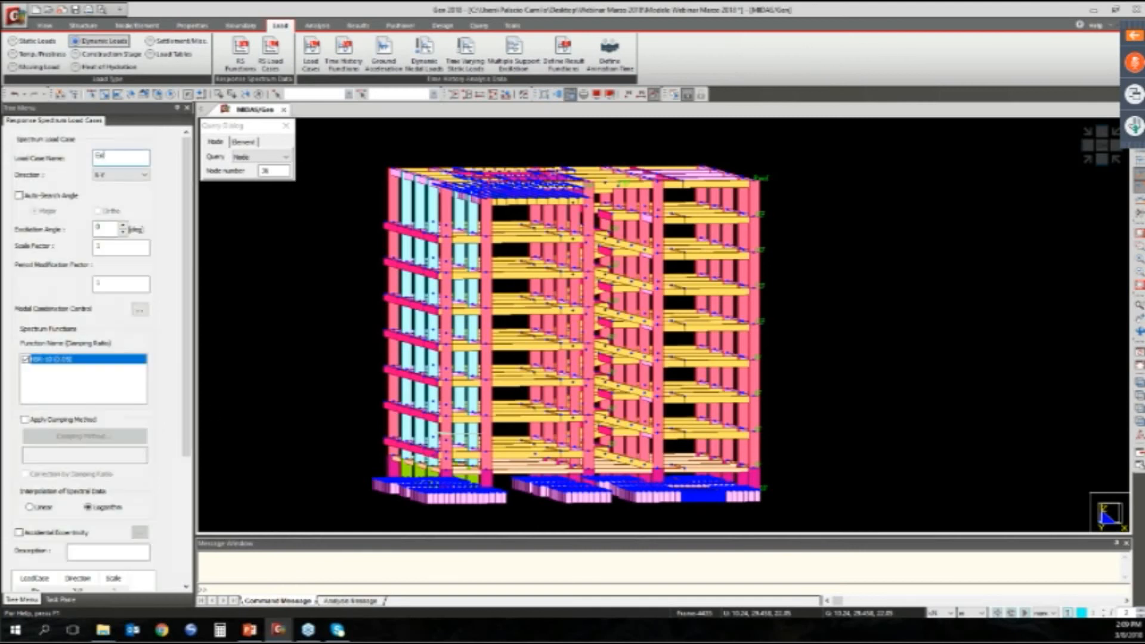
{"action": "key", "text": "BackSpace"}
{"action": "type", "text": "y"}
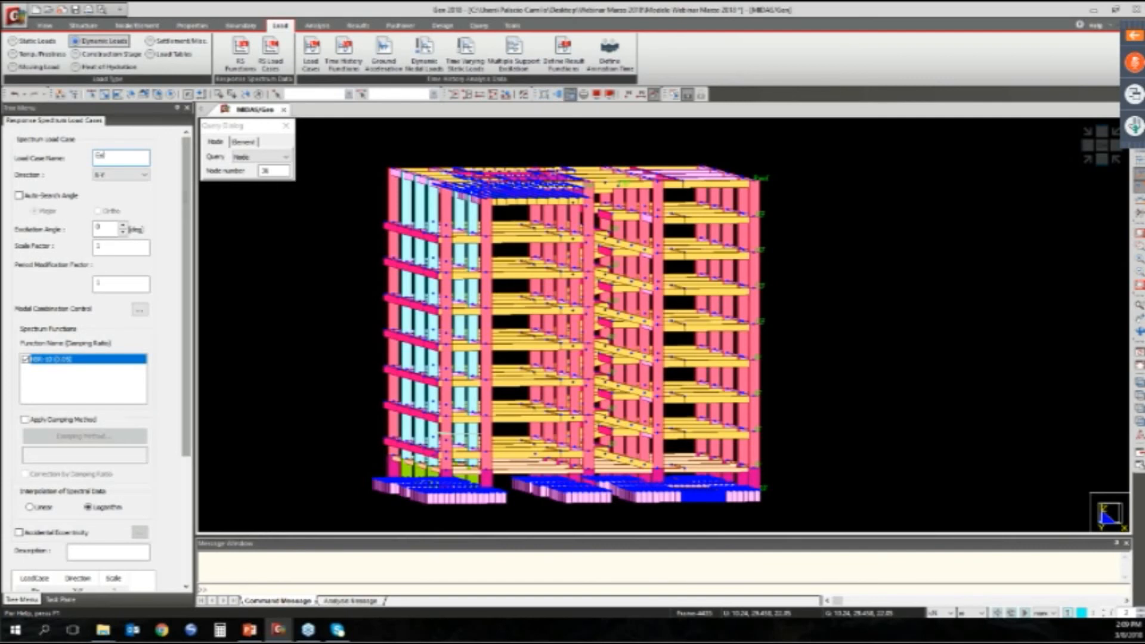
{"action": "double_click", "coordinate": [105, 228]}
{"action": "type", "text": "90"}
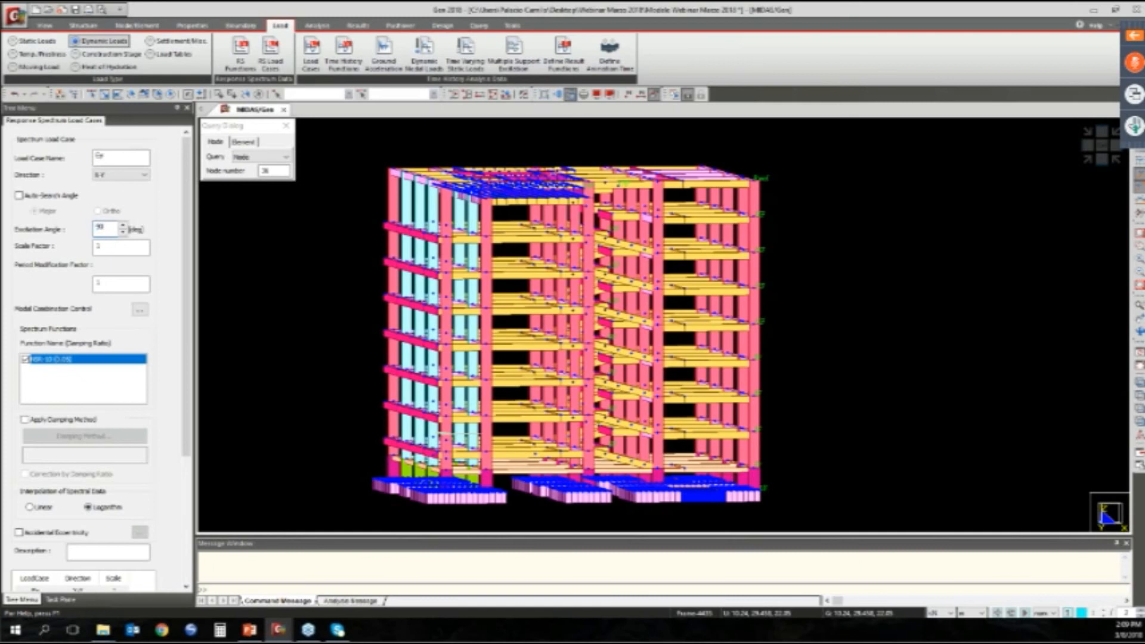
{"action": "left_click_drag", "start_coordinate": [187, 262], "coordinate": [188, 266]}
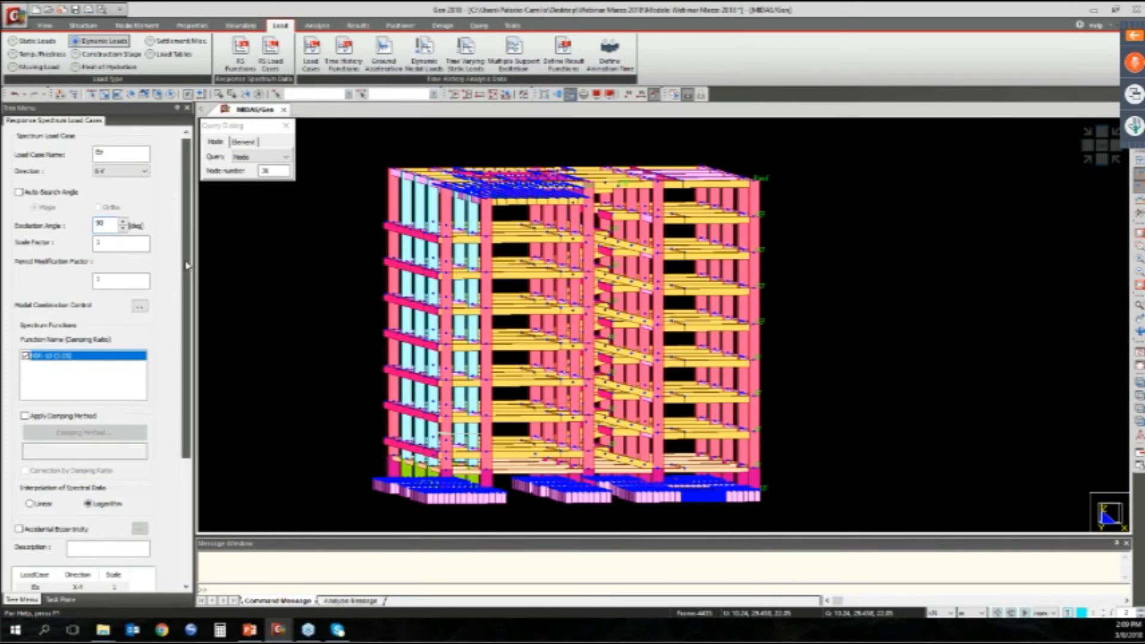
{"action": "double_click", "coordinate": [94, 246]}
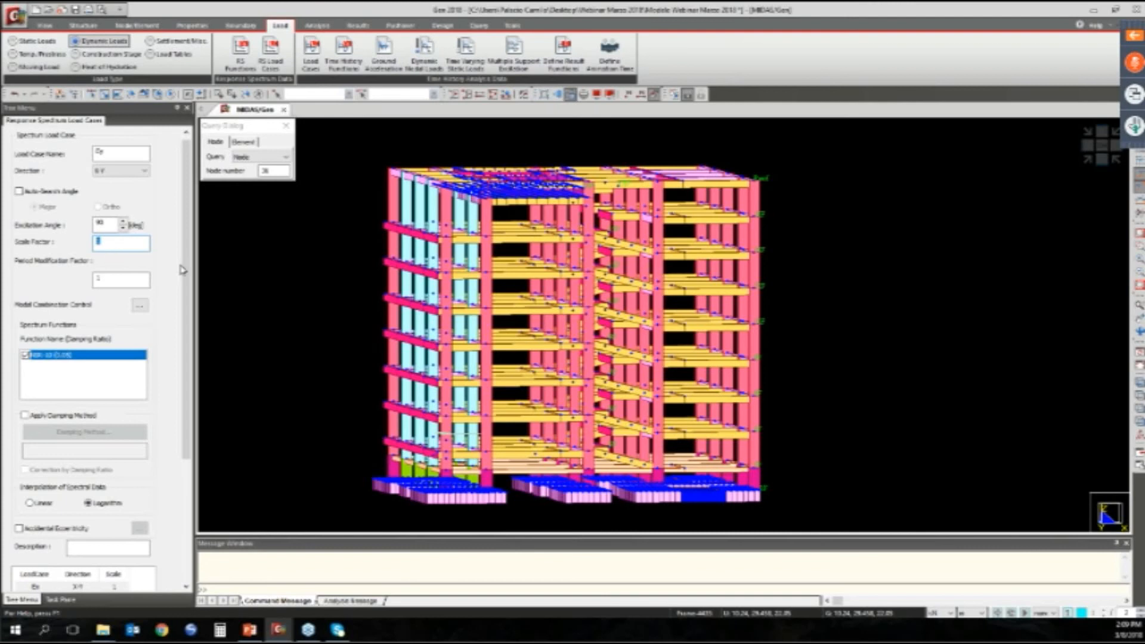
{"action": "scroll", "coordinate": [183, 270], "scroll_direction": "down", "scroll_amount": 5}
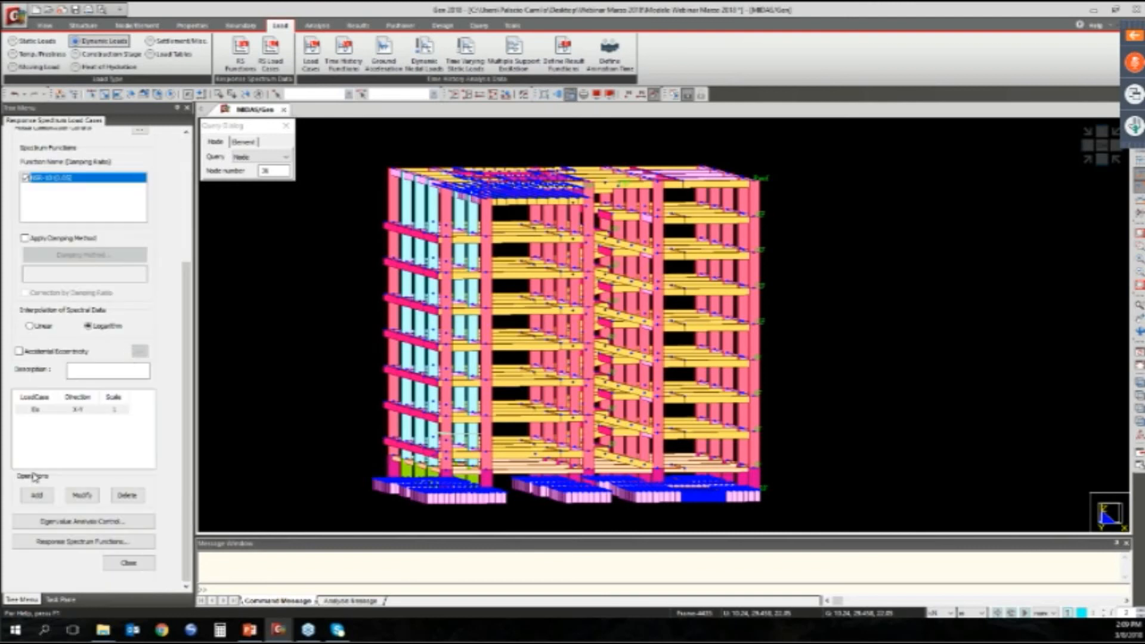
{"action": "left_click", "coordinate": [36, 495]}
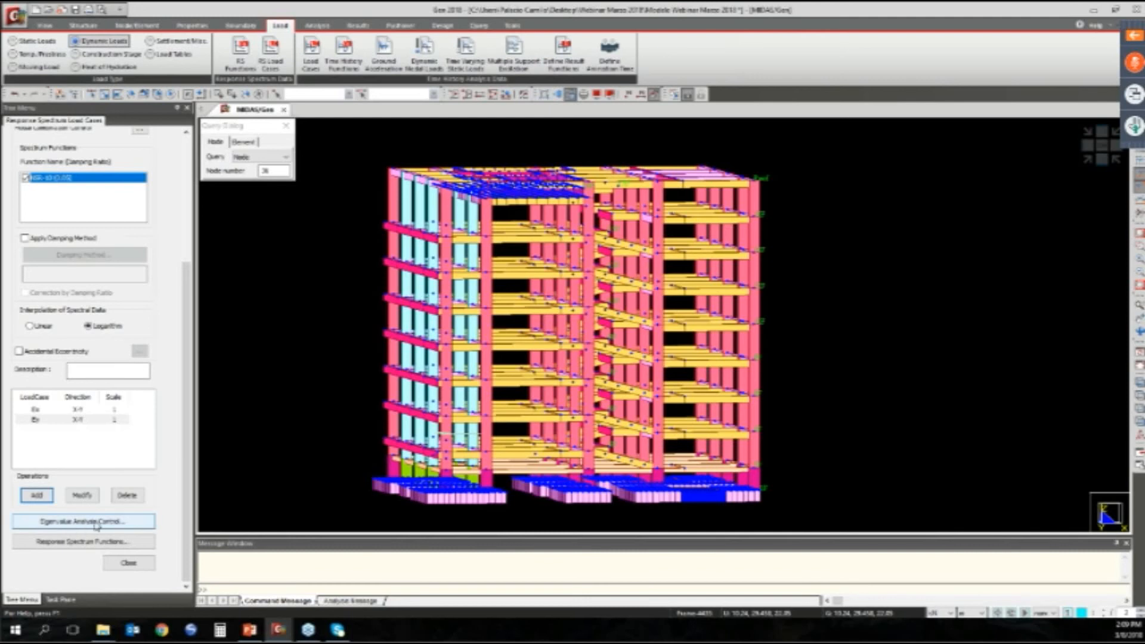
Review and accept the eigenvalue analysis control settings, and close the response spectrum load cases
{"action": "left_click", "coordinate": [96, 524]}
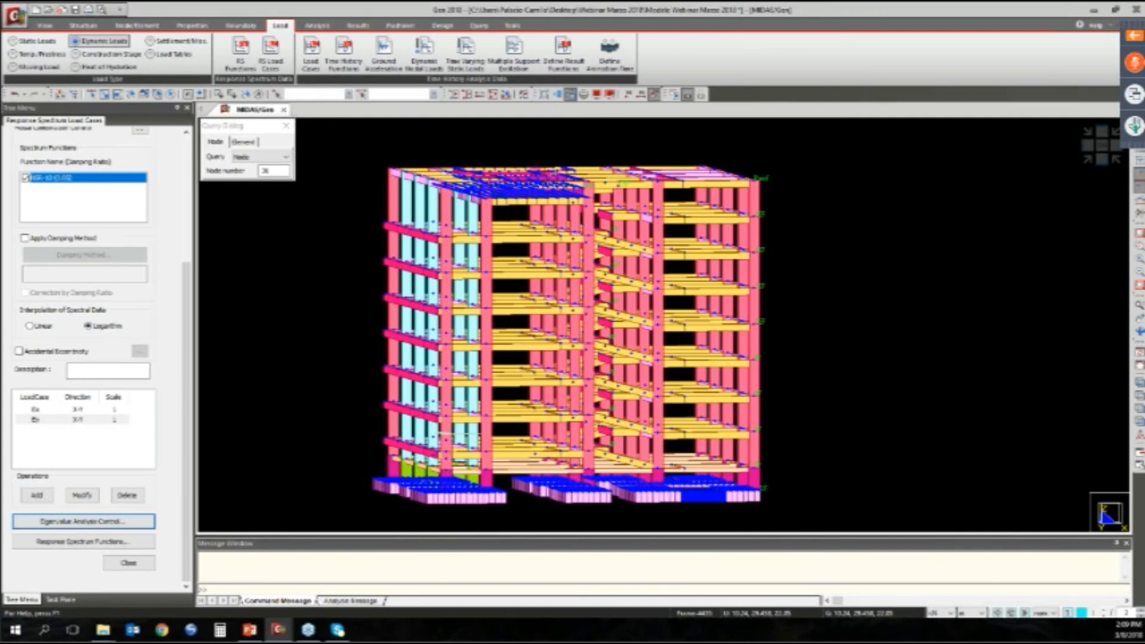
{"action": "left_click_drag", "start_coordinate": [895, 156], "coordinate": [432, 135]}
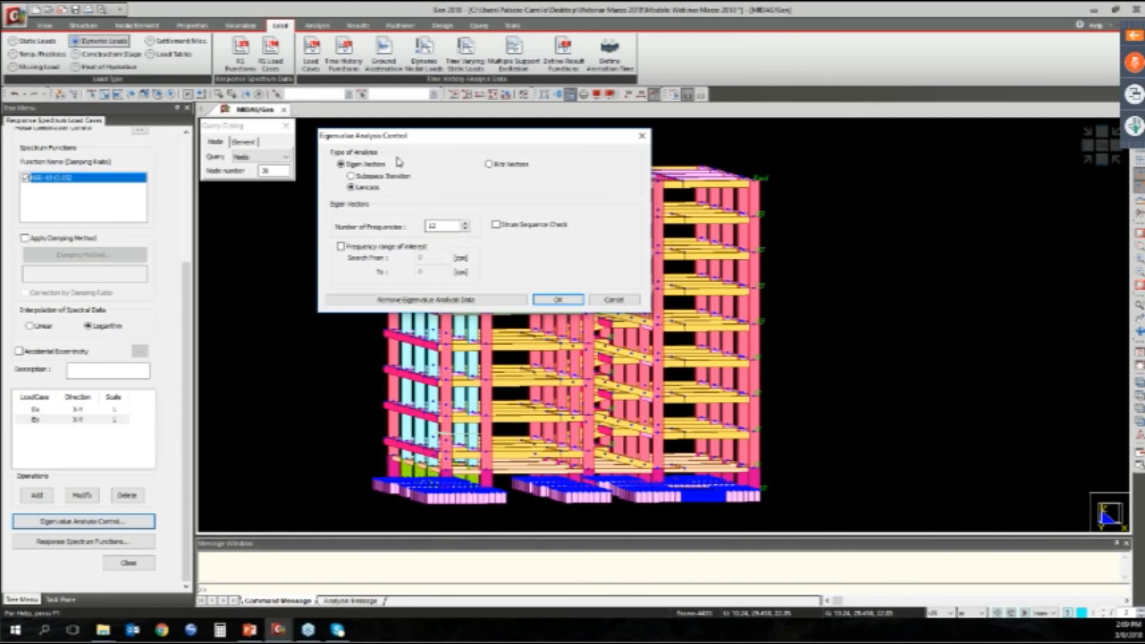
{"action": "left_click", "coordinate": [558, 299]}
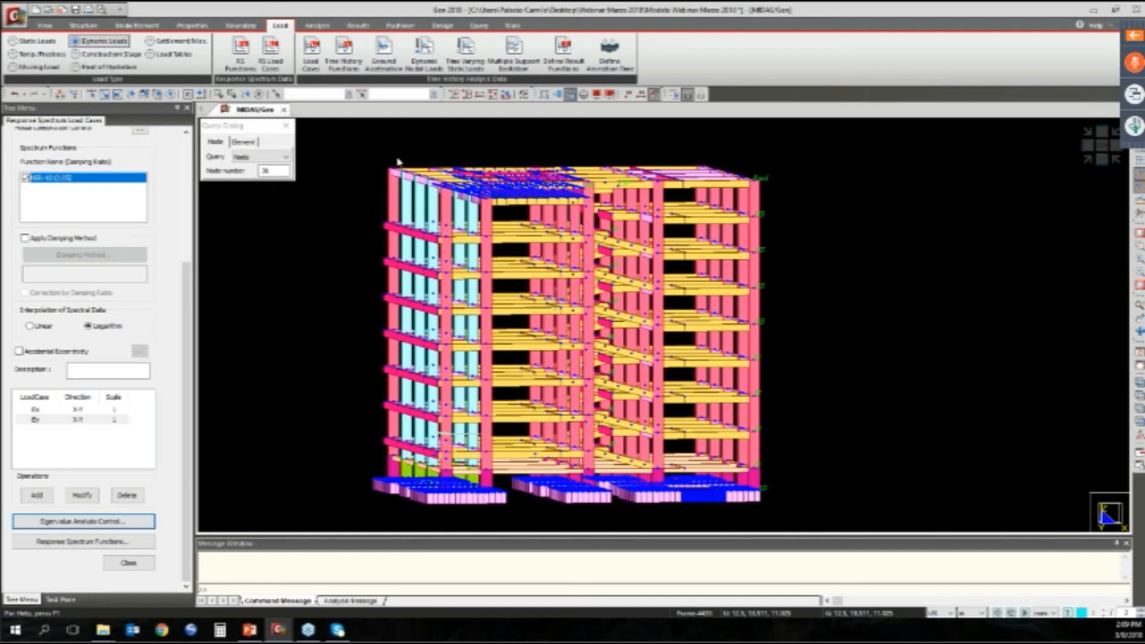
{"action": "left_click", "coordinate": [128, 563]}
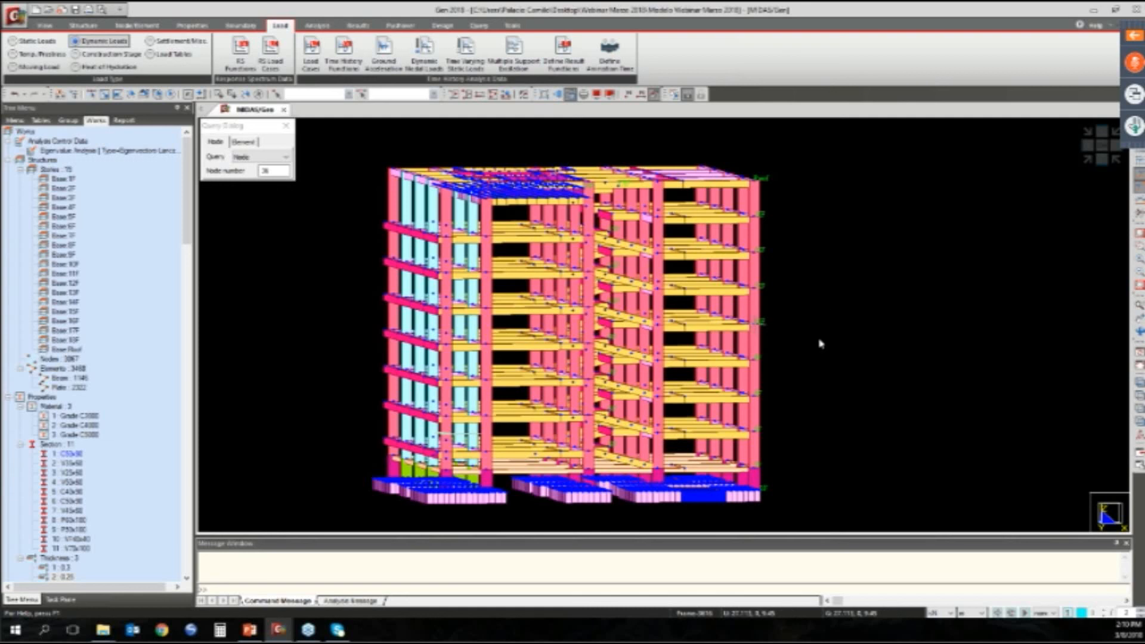
{"action": "middle_click_drag", "start_coordinate": [644, 234], "coordinate": [508, 173], "text": "ctrl"}
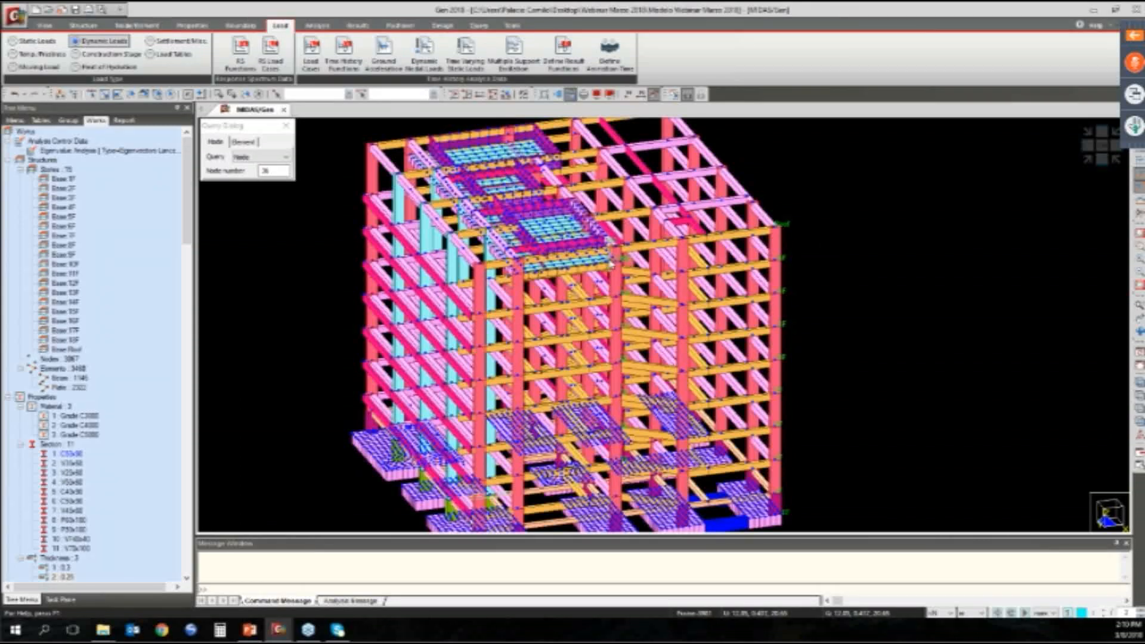
{"action": "mouse_move", "coordinate": [611, 264]}
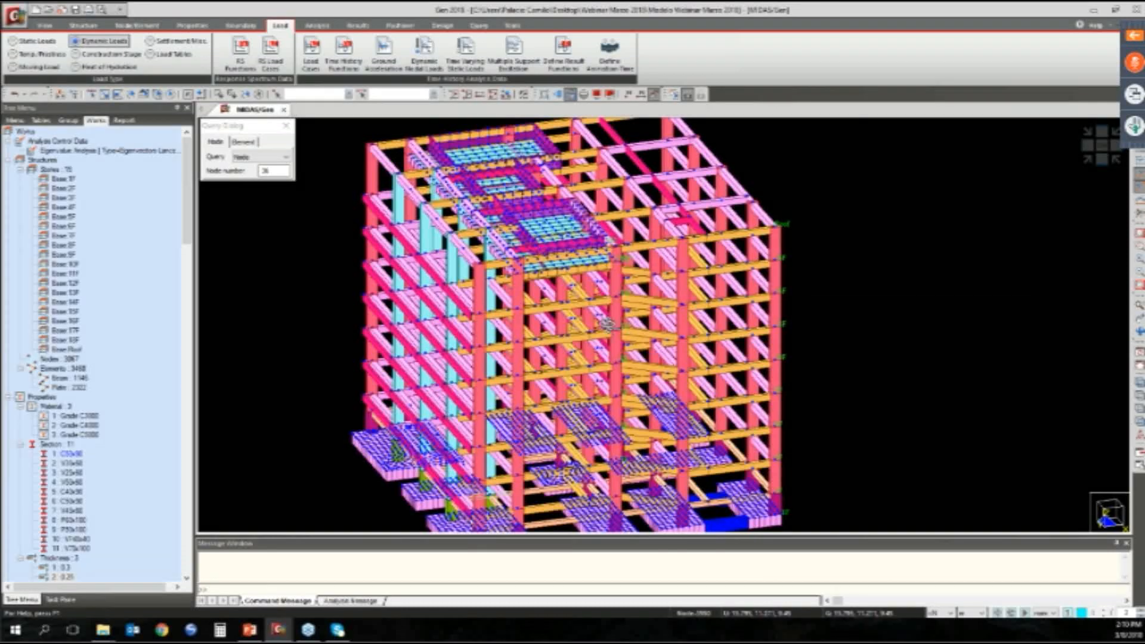
{"action": "middle_click_drag", "start_coordinate": [610, 327], "coordinate": [606, 297], "text": "ctrl"}
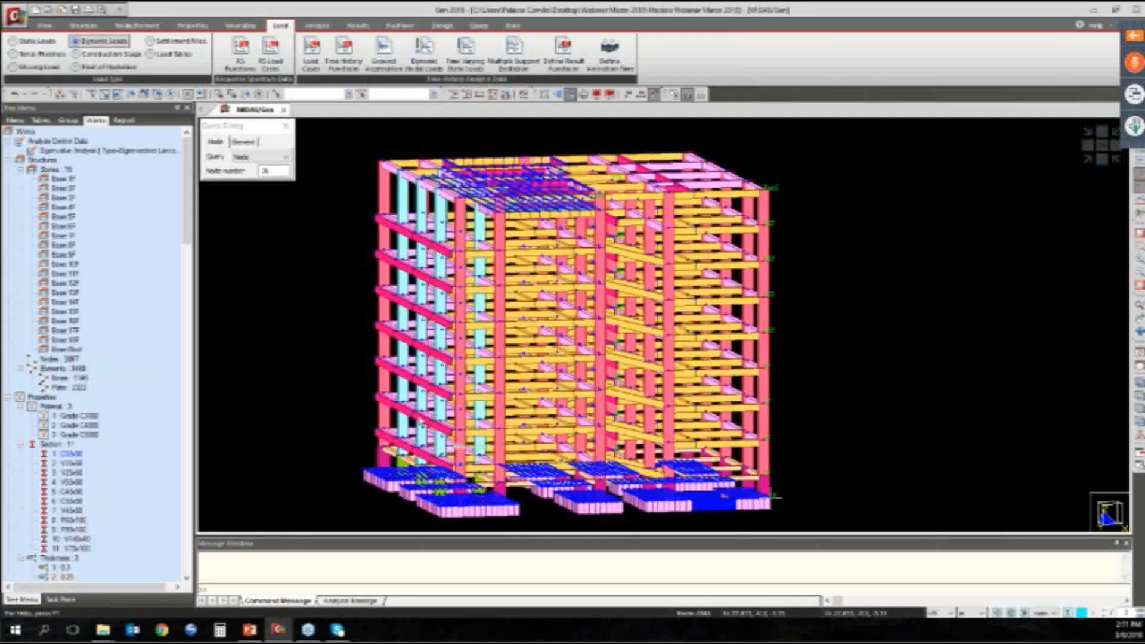
{"action": "middle_click_drag", "start_coordinate": [580, 400], "coordinate": [580, 397], "text": "ctrl"}
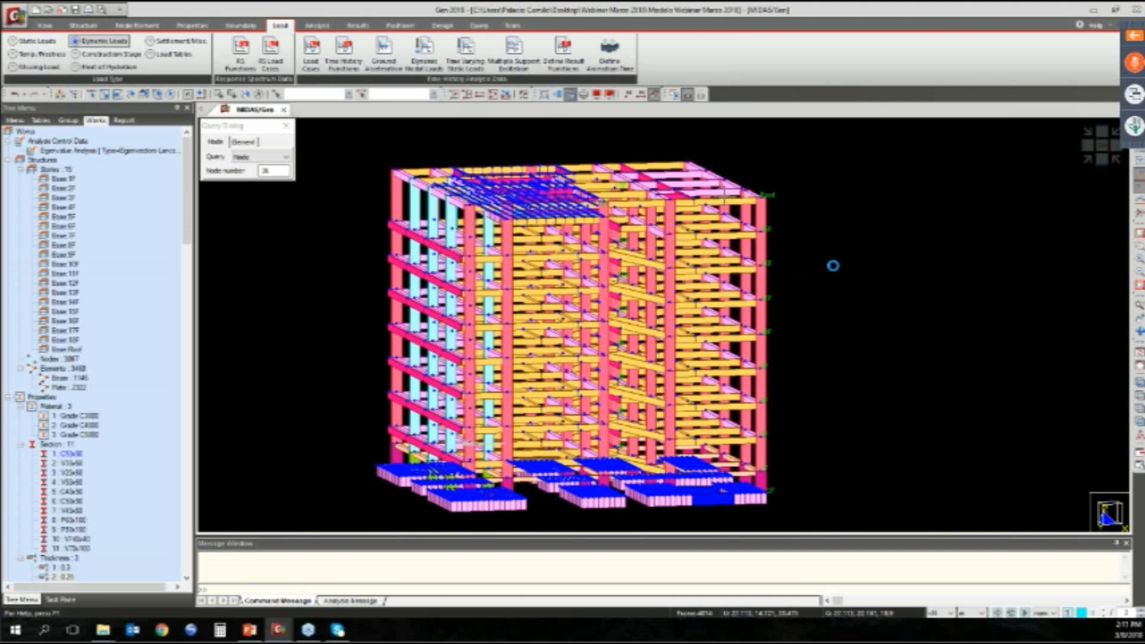
{"action": "middle_click_drag", "start_coordinate": [831, 263], "coordinate": [822, 247], "text": "ctrl"}
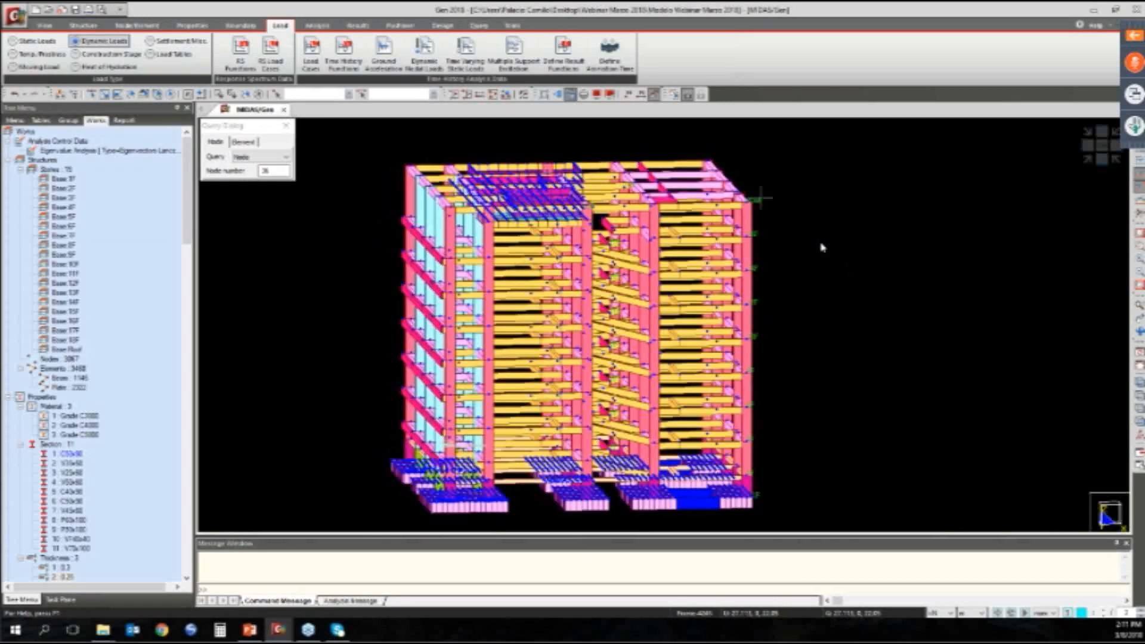